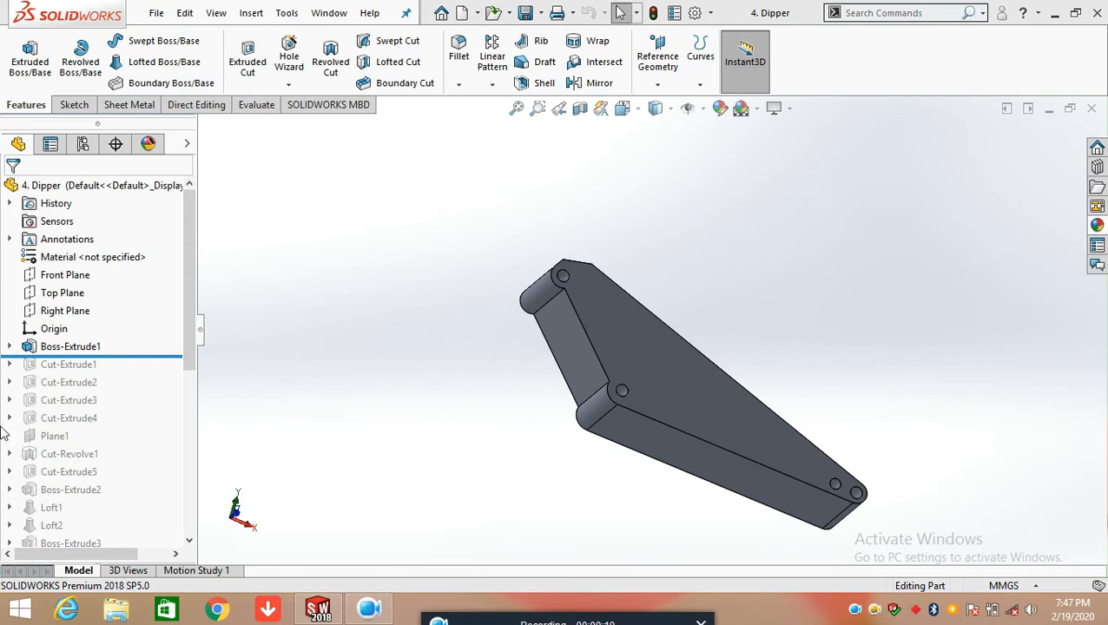
# Open the base extrusion's sketch for editing and orient the view to the front
pyautogui.click(10, 347)
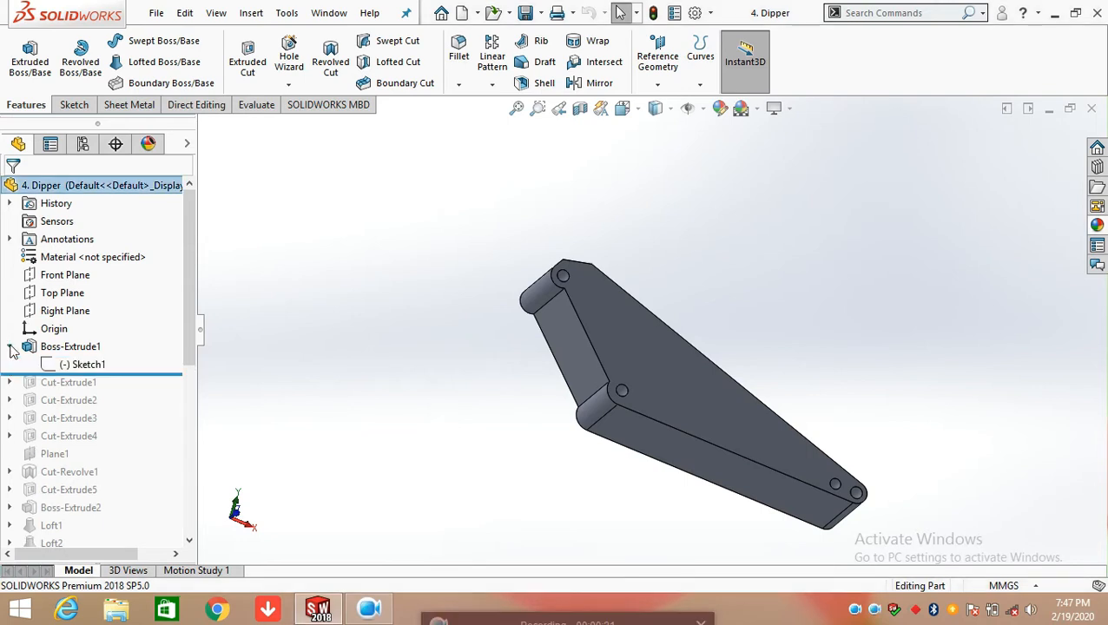
pyautogui.click(76, 364)
pyautogui.click(92, 312)
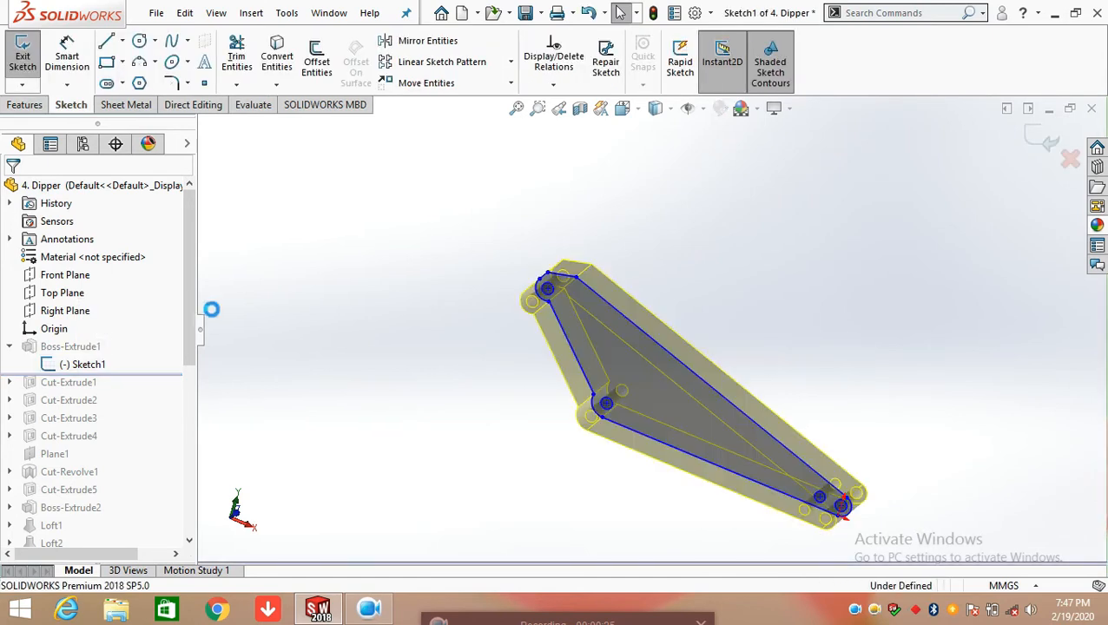
pyautogui.press('space')
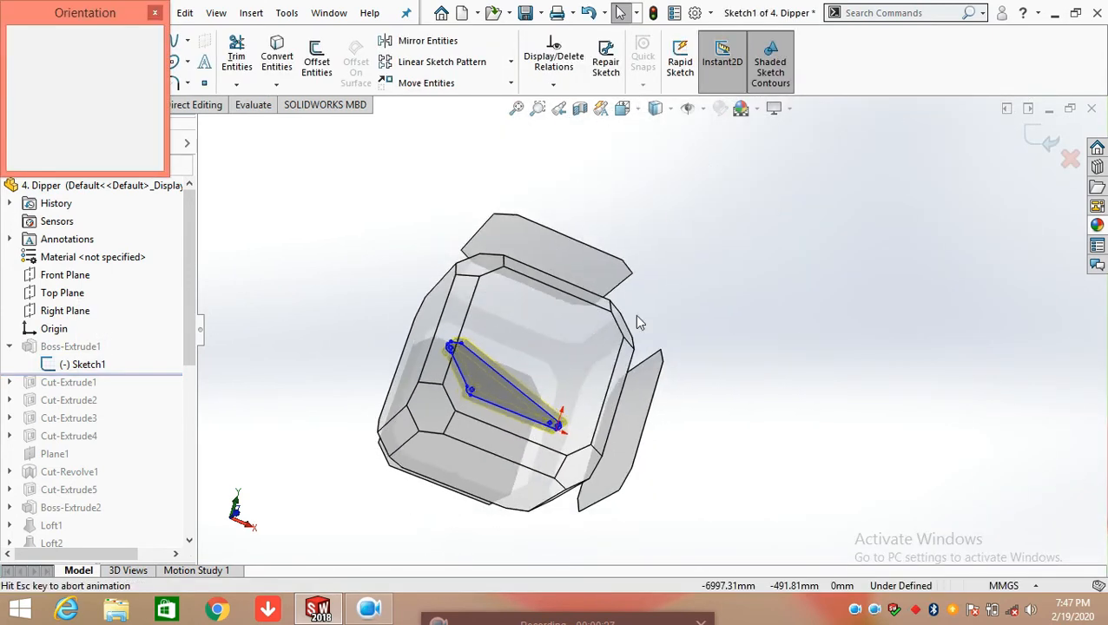
pyautogui.click(585, 348)
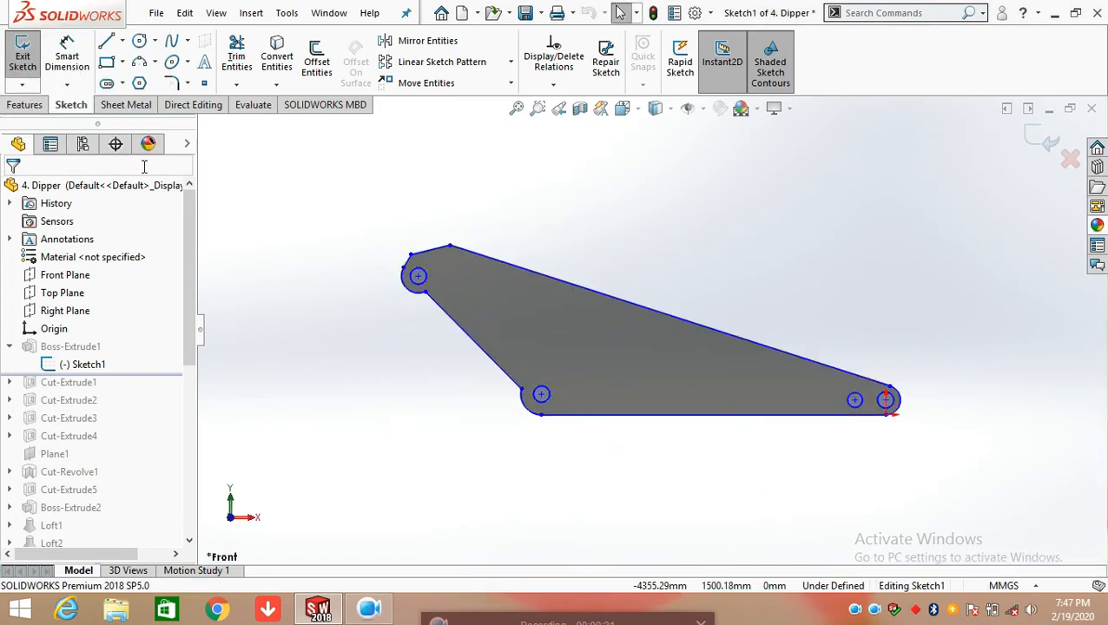
# Dimension the length of the profile's bottom horizontal line with Smart Dimension, placing the dimension below it and keeping its value
pyautogui.click(72, 61)
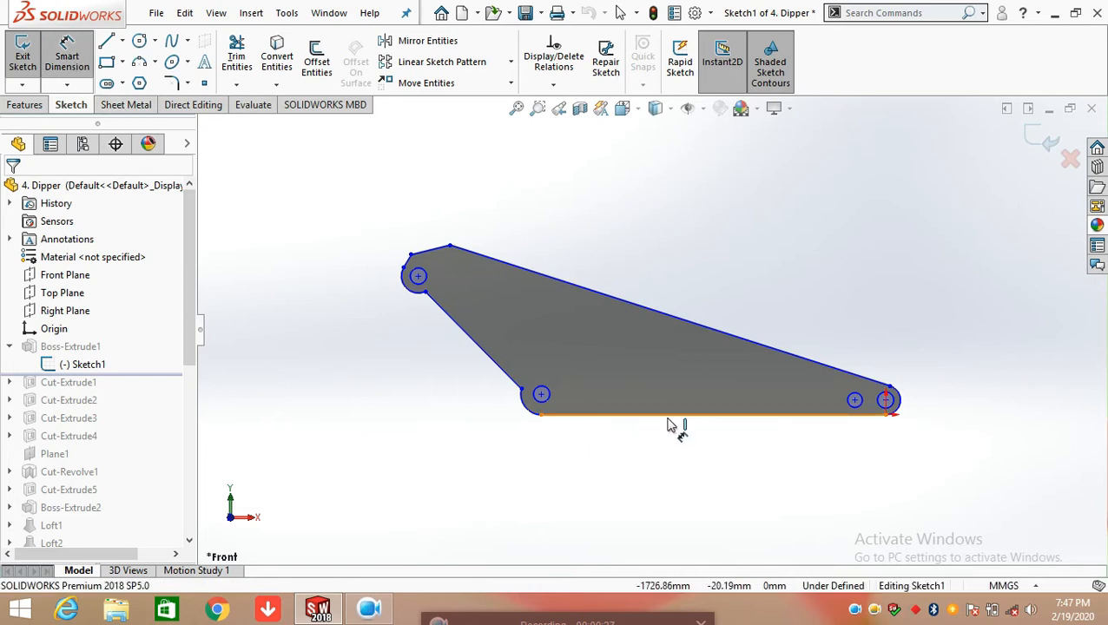
pyautogui.click(691, 478)
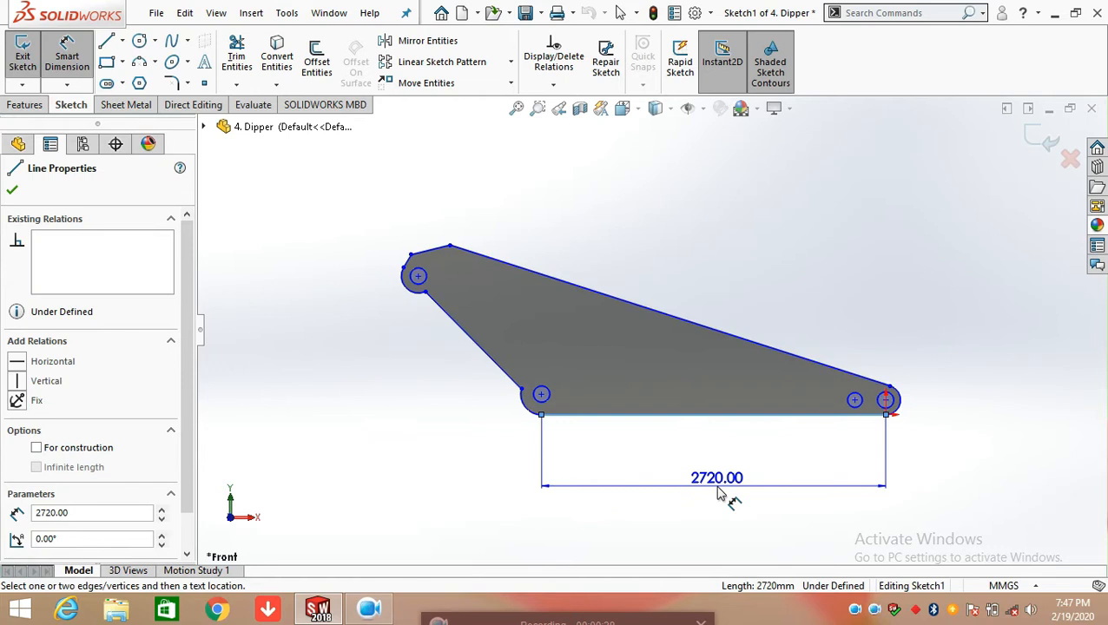
pyautogui.click(720, 492)
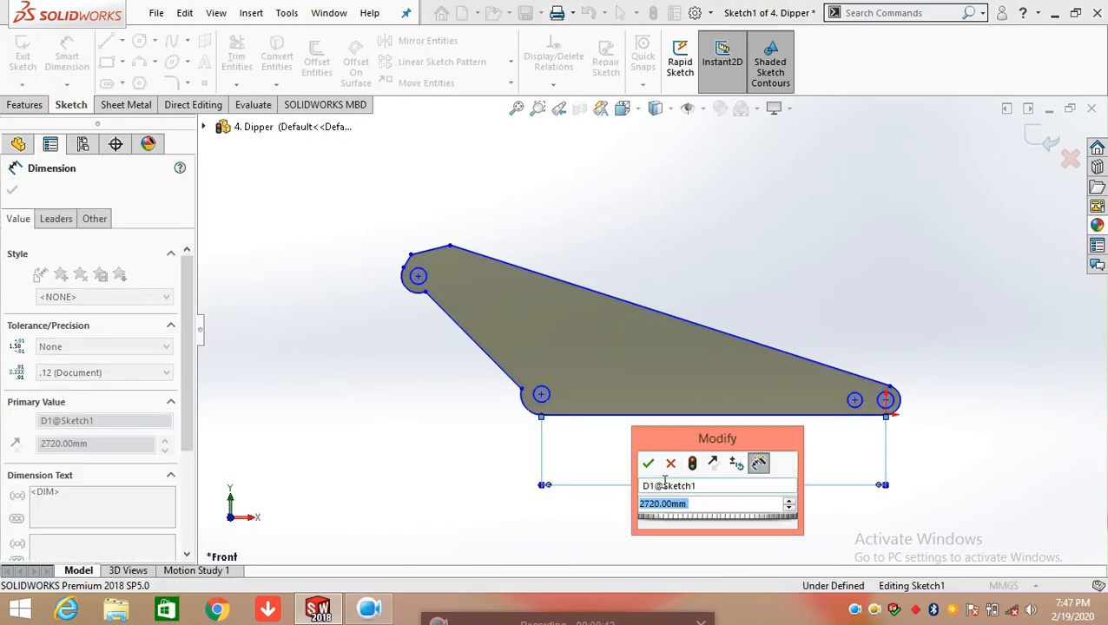
pyautogui.click(648, 464)
pyautogui.click(930, 445)
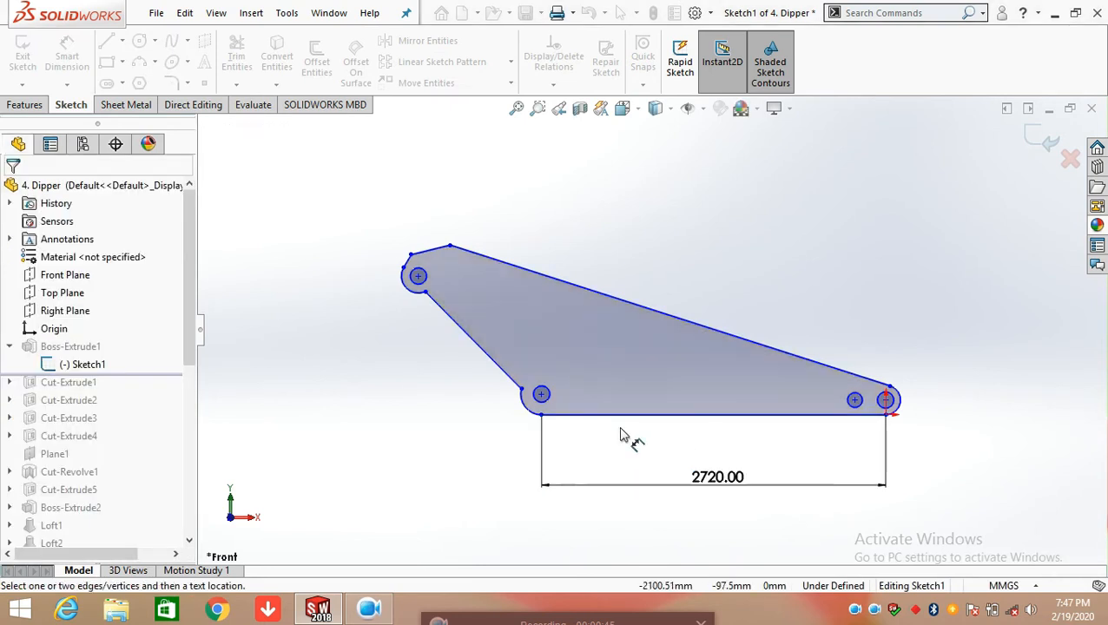
# Dimension the radius of the arc at the profile's narrow right tip, keeping its value
pyautogui.scroll(-2, 894, 419)
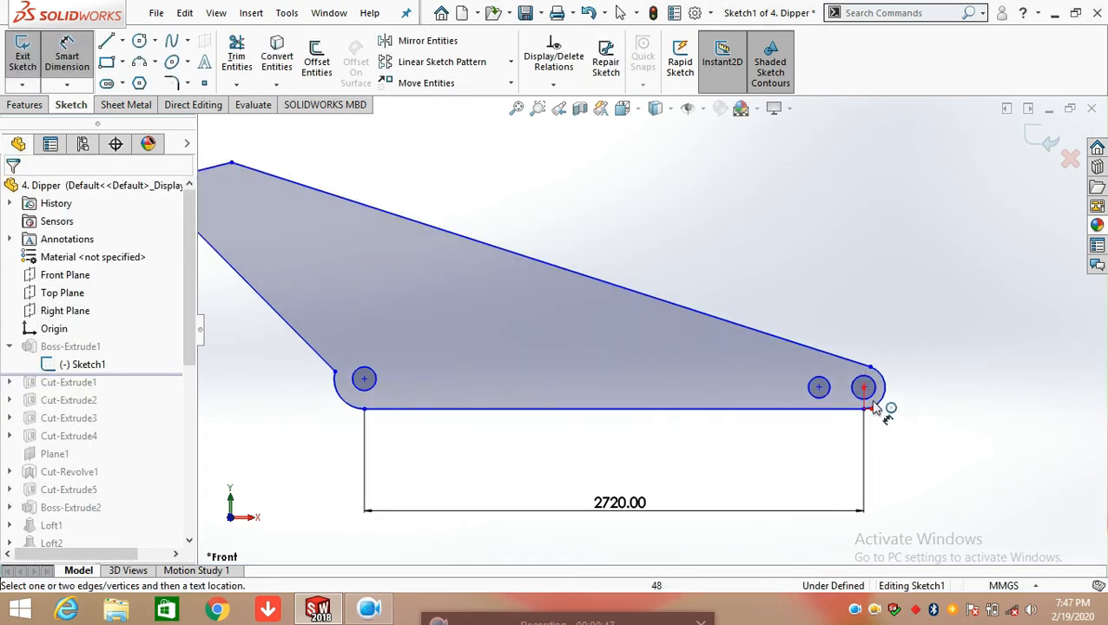
pyautogui.scroll(-3, 879, 408)
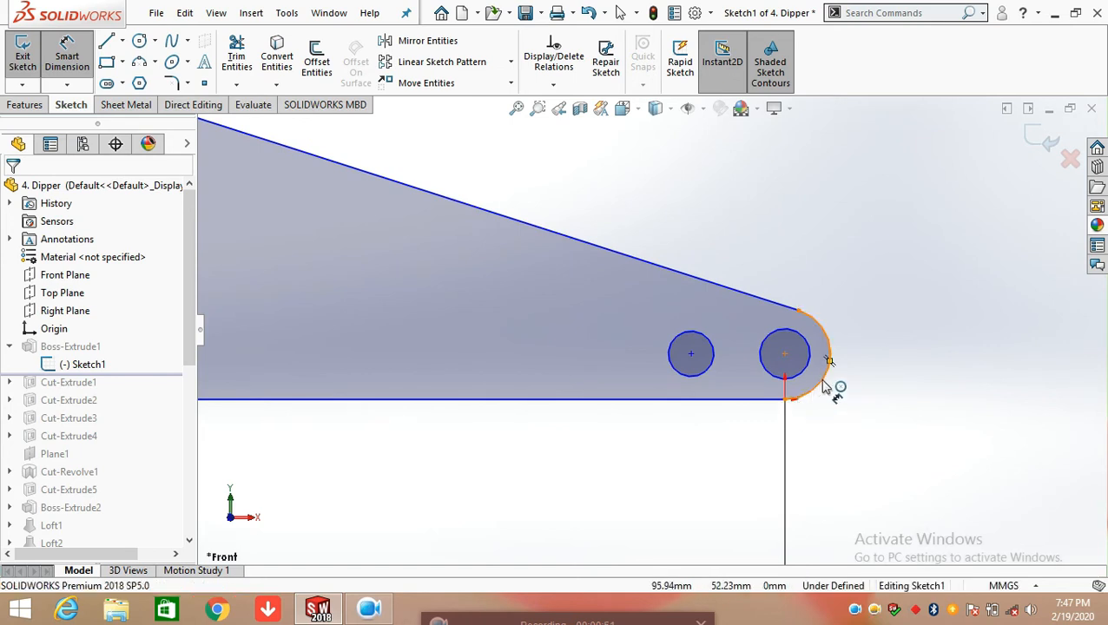
pyautogui.click(825, 387)
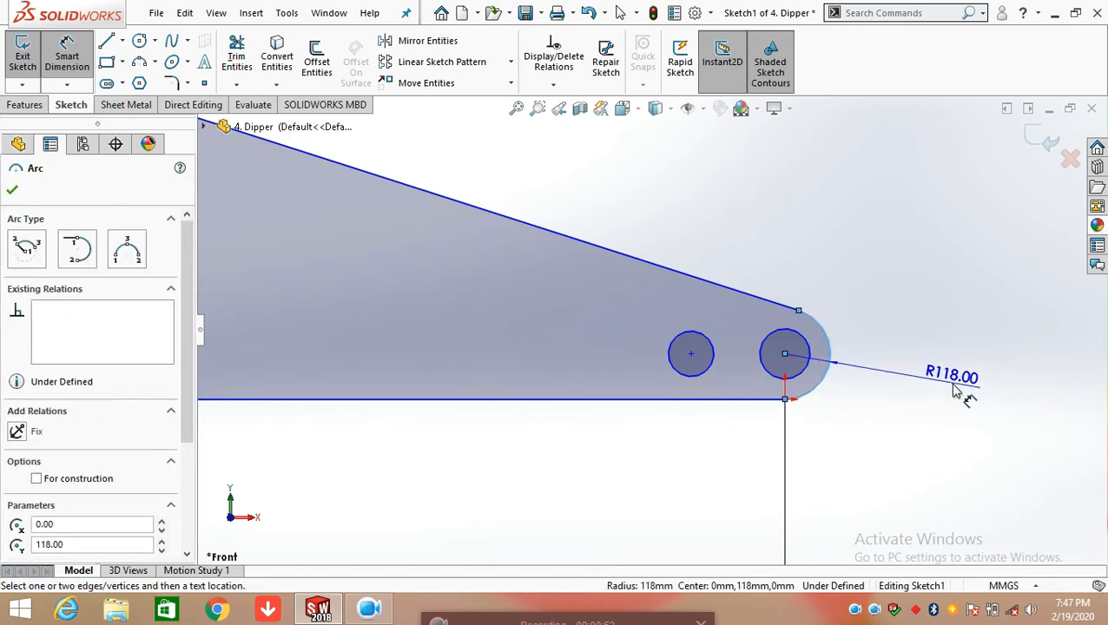
pyautogui.click(957, 391)
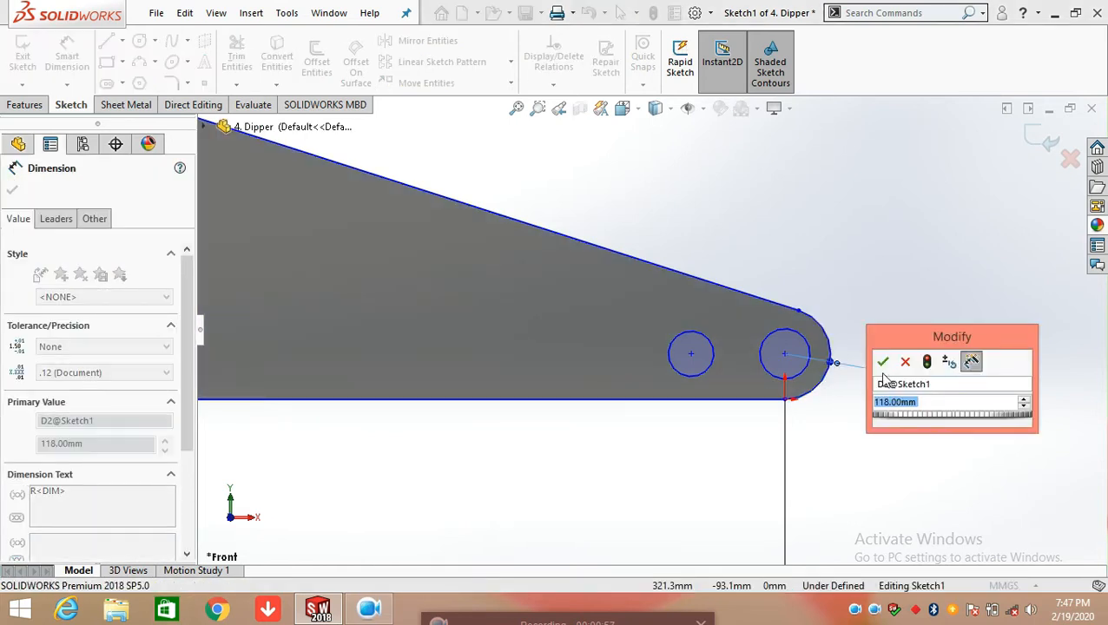
pyautogui.click(882, 362)
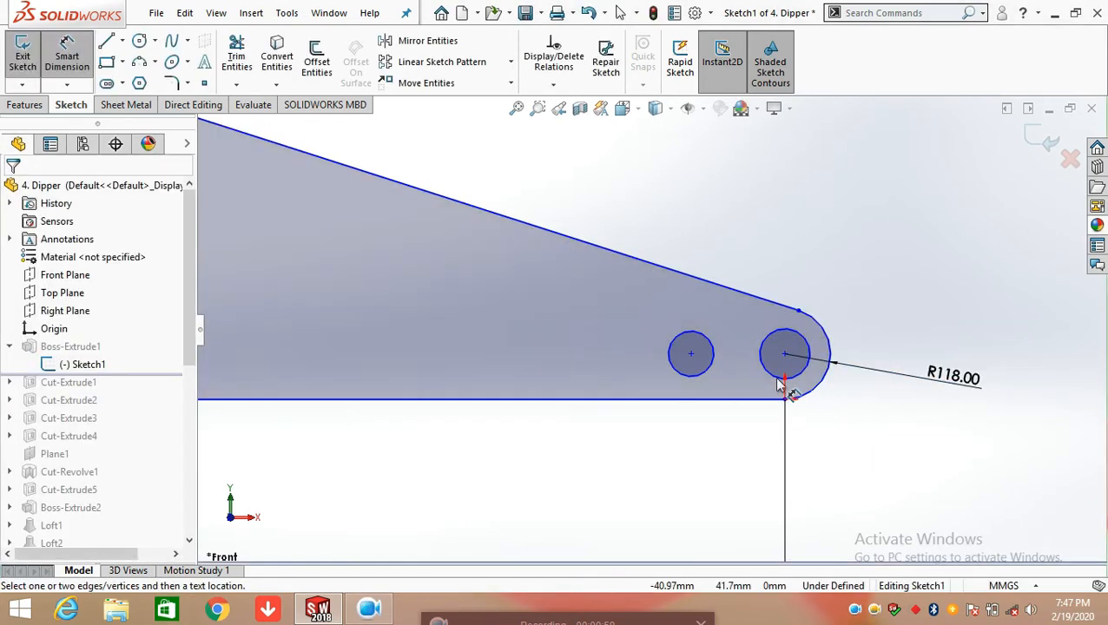
# Dimension the diameters of the two circles near the narrow right tip, keeping their values
pyautogui.click(803, 380)
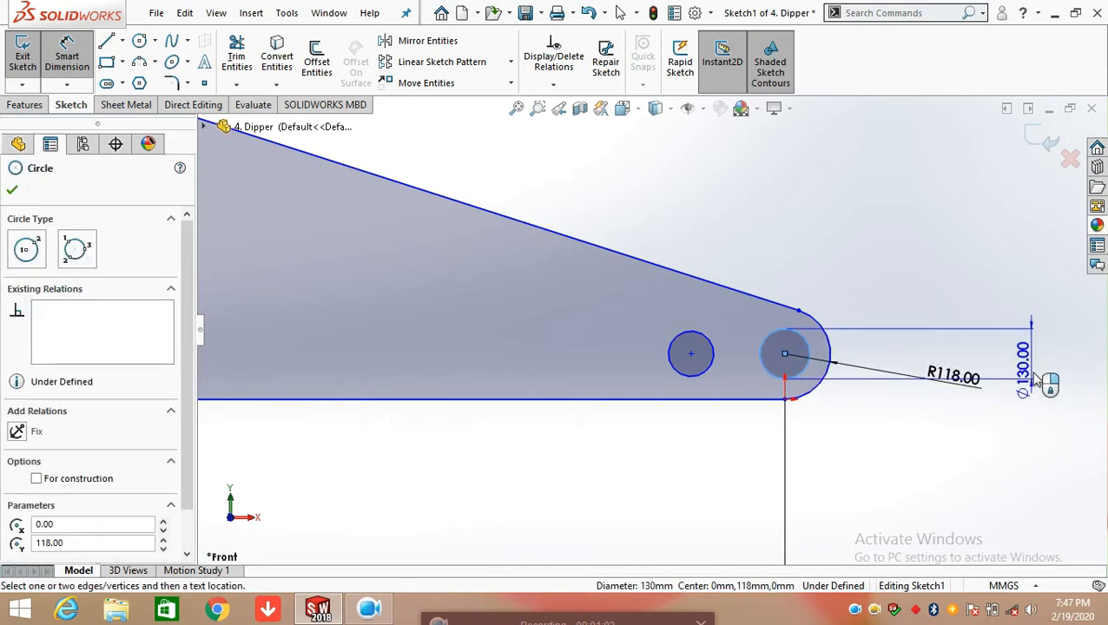
pyautogui.click(1045, 365)
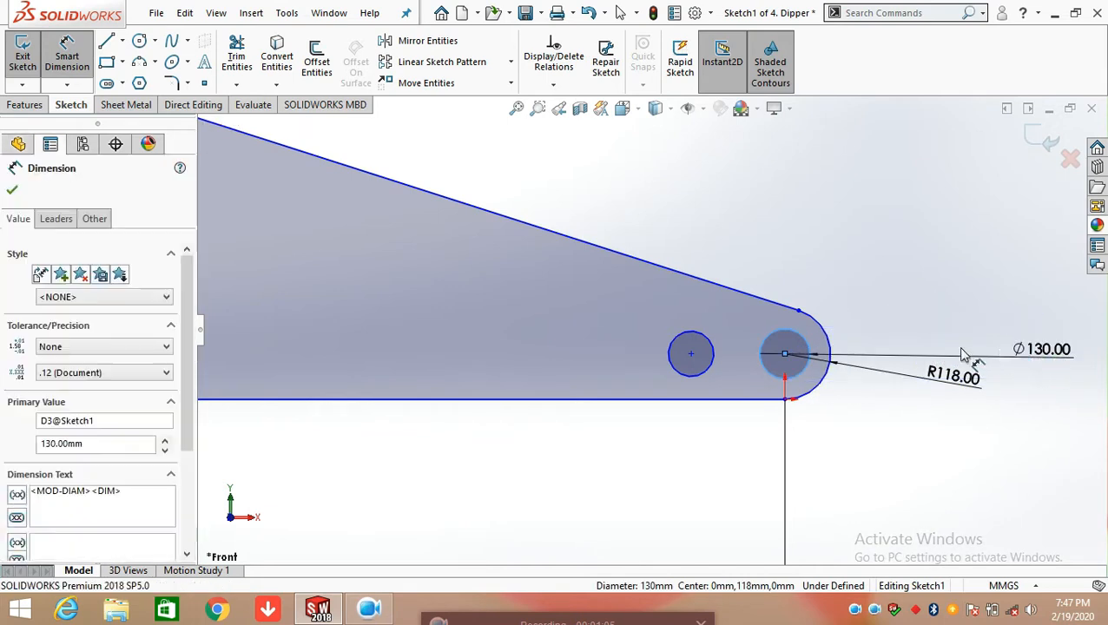
pyautogui.click(1007, 348)
pyautogui.click(971, 336)
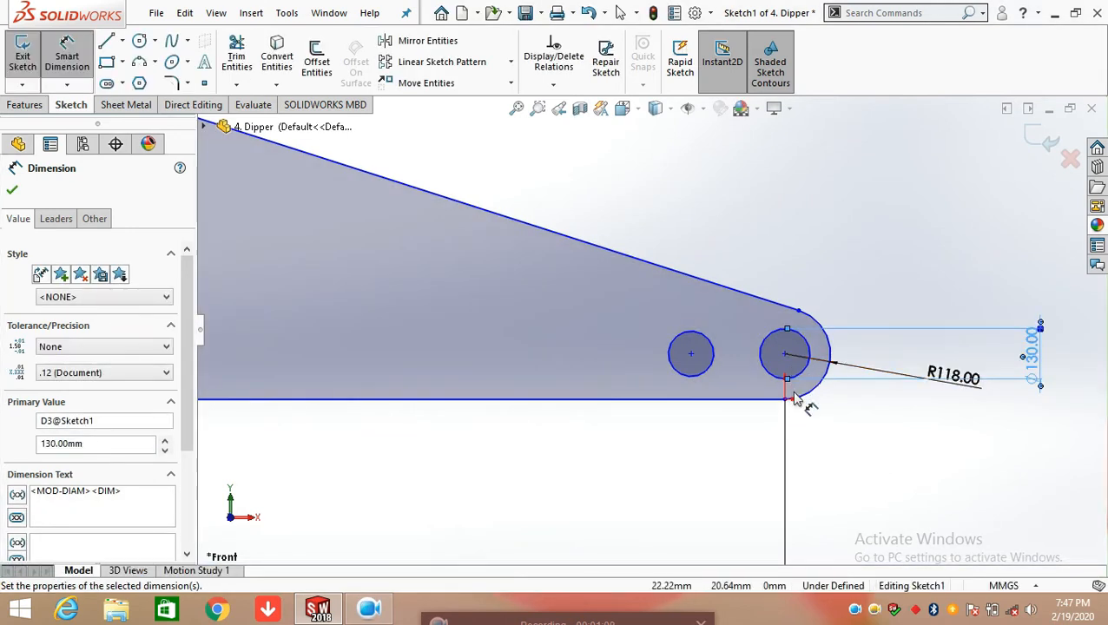
pyautogui.click(712, 351)
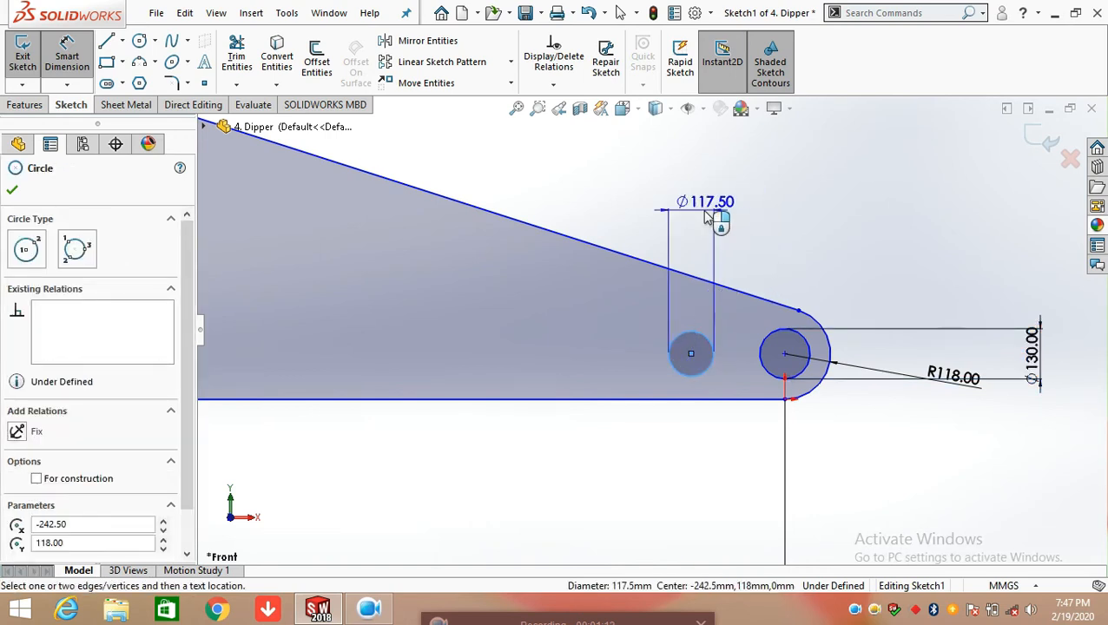
pyautogui.click(708, 219)
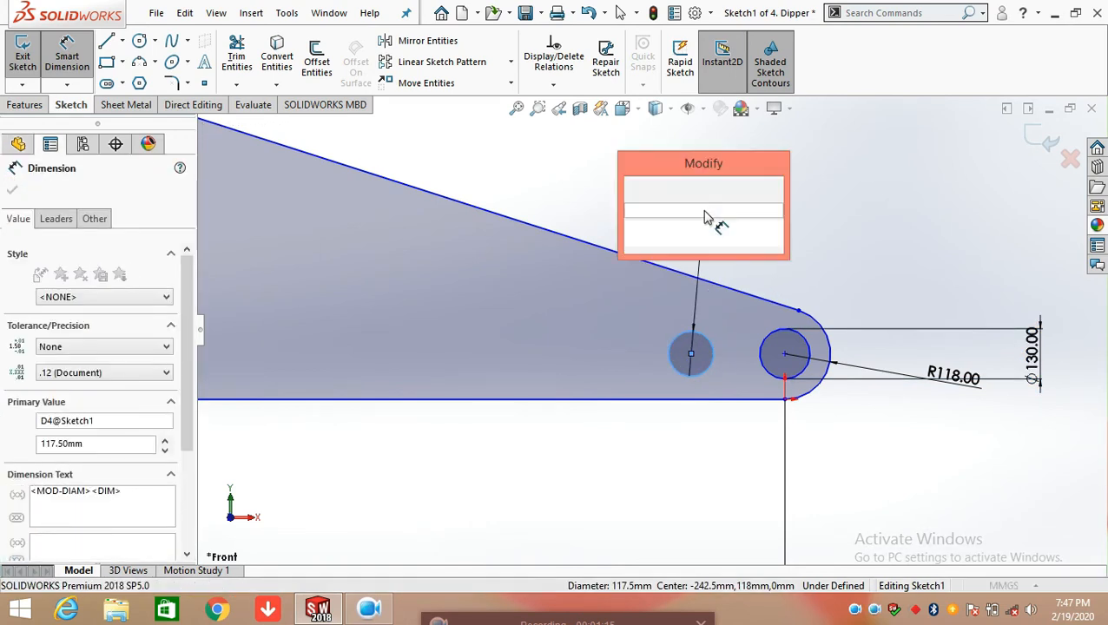
pyautogui.click(635, 188)
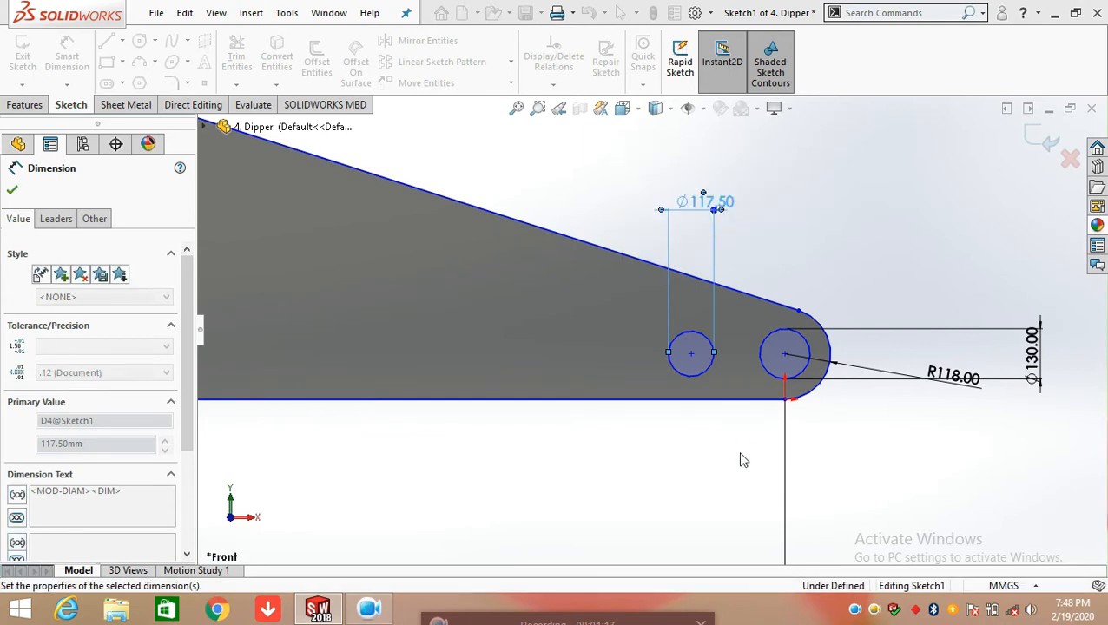
# Dimension the horizontal and vertical distances from the origin to the centre of the smaller circle near the tip, keeping both values
pyautogui.click(691, 355)
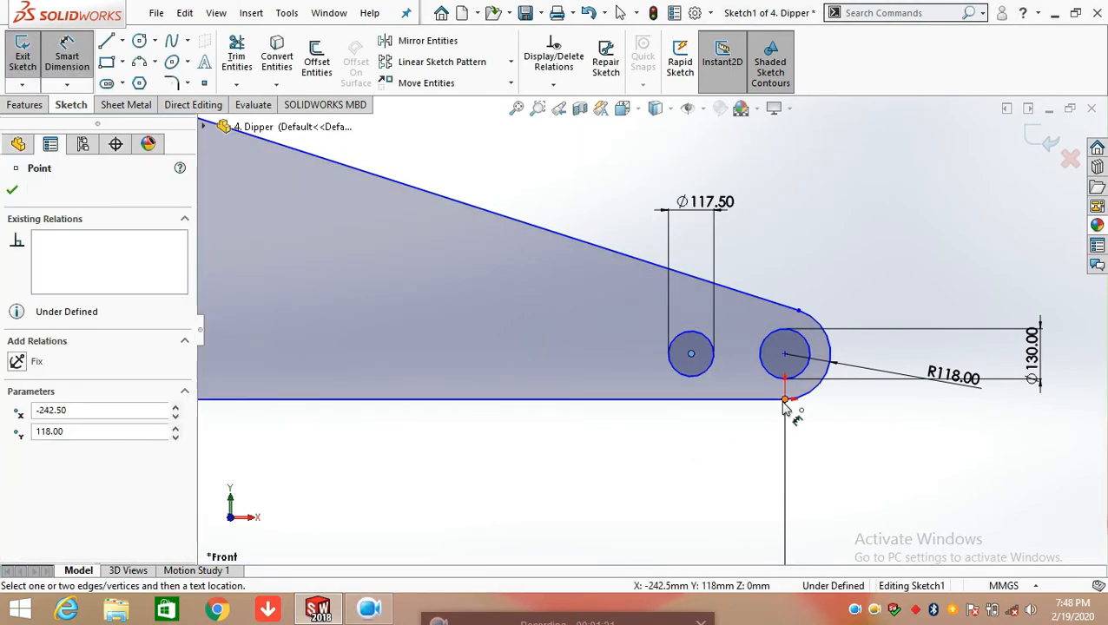
pyautogui.click(786, 400)
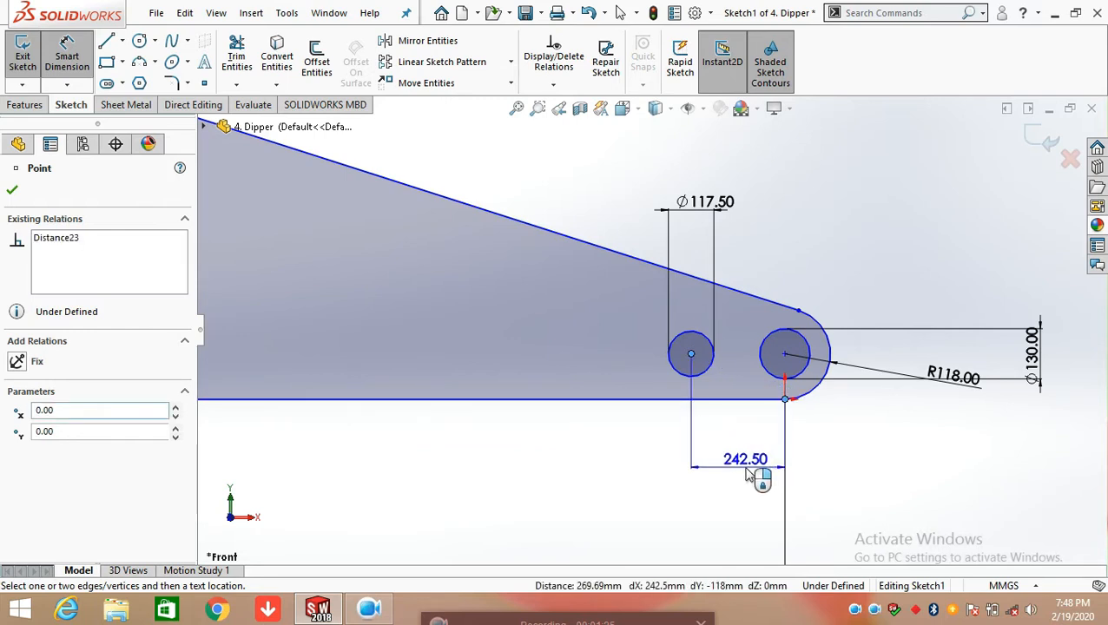
pyautogui.click(749, 475)
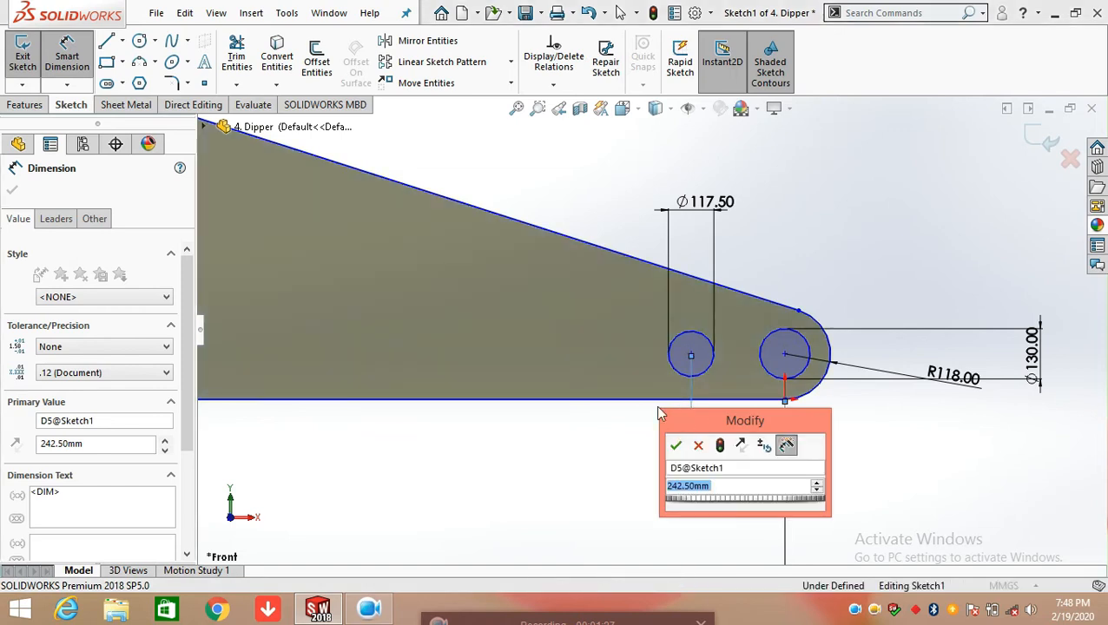
pyautogui.click(676, 444)
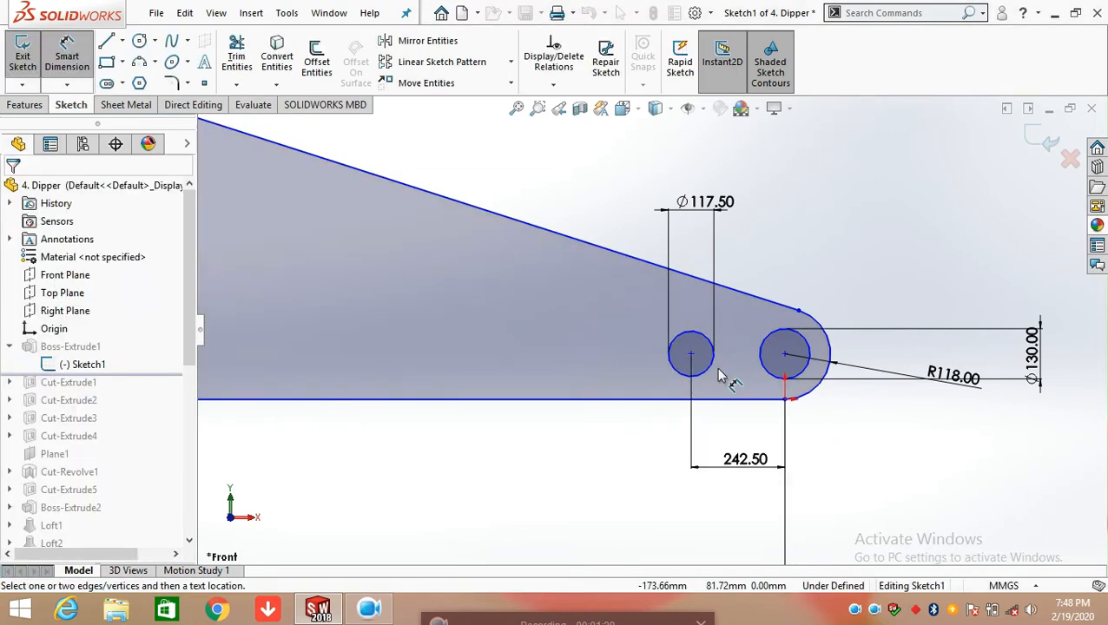
pyautogui.click(691, 354)
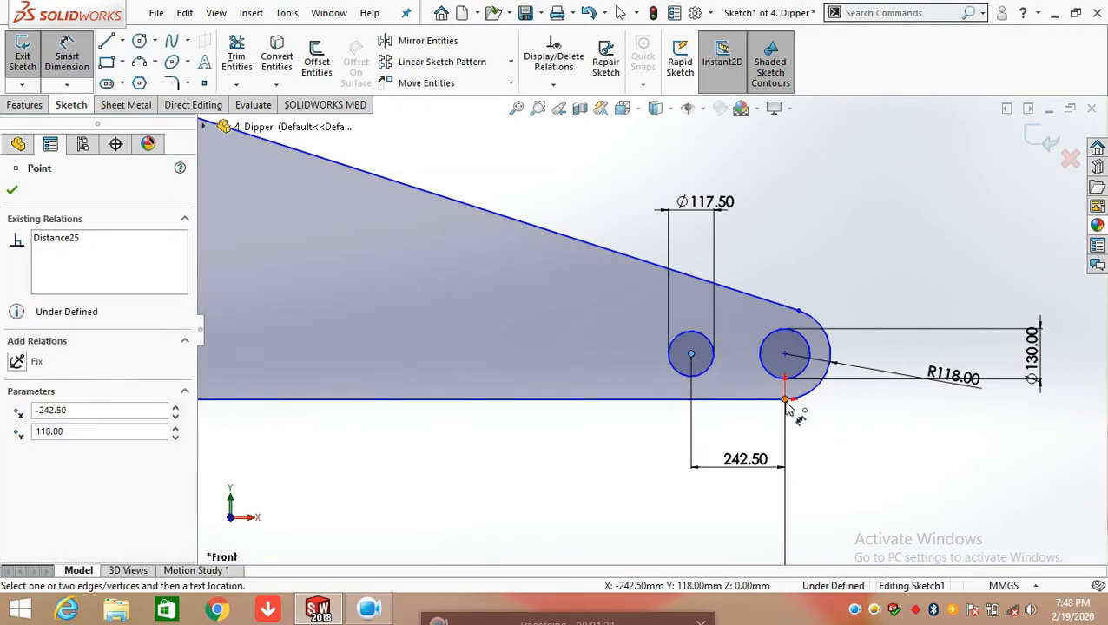
pyautogui.click(785, 399)
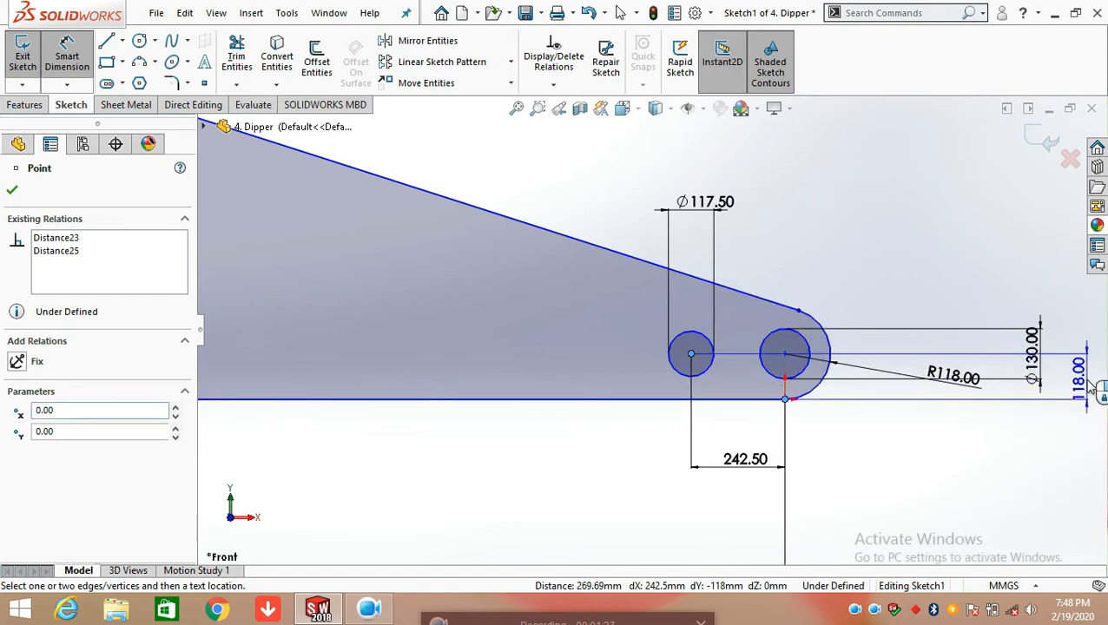
pyautogui.click(1021, 392)
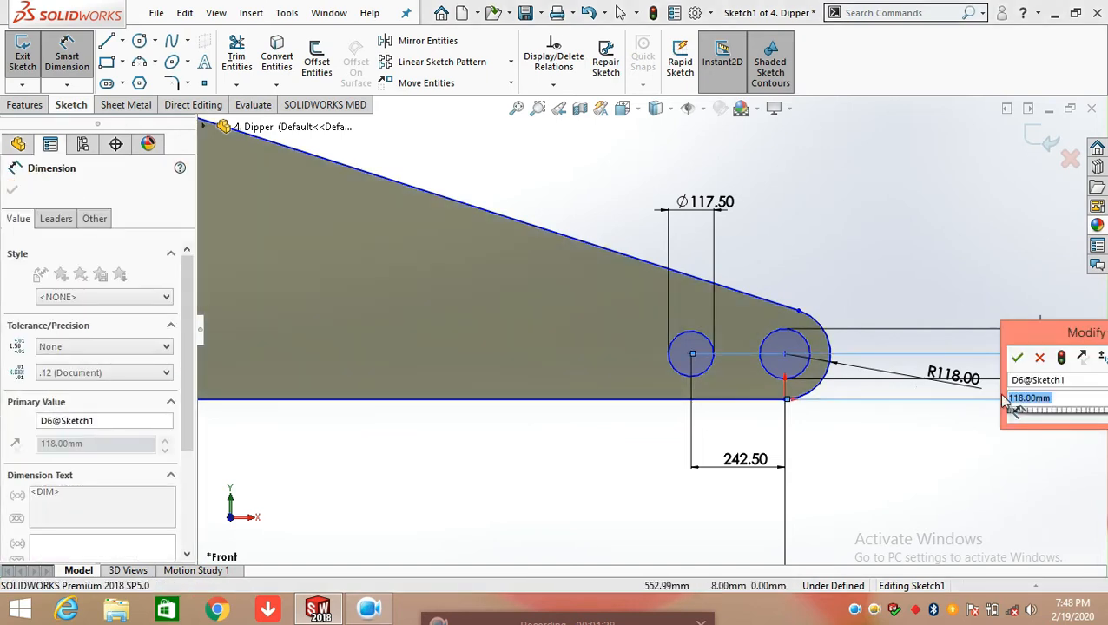
pyautogui.click(1018, 358)
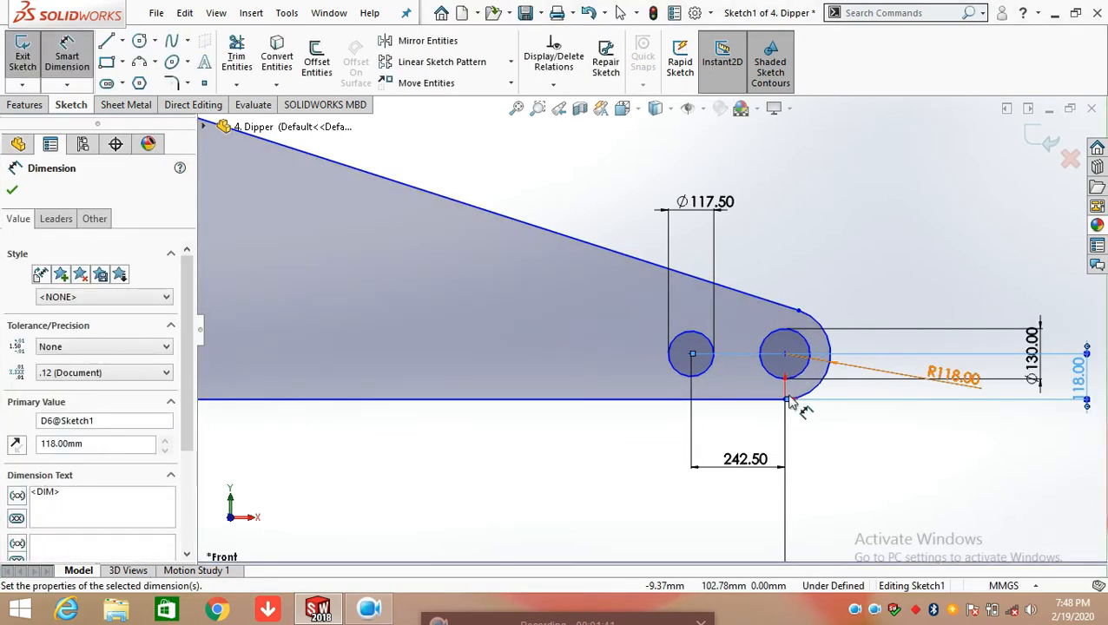
# Dimension the radius of the arc at the profile's lower-left corner, keeping its value
pyautogui.scroll(5, 781, 409)
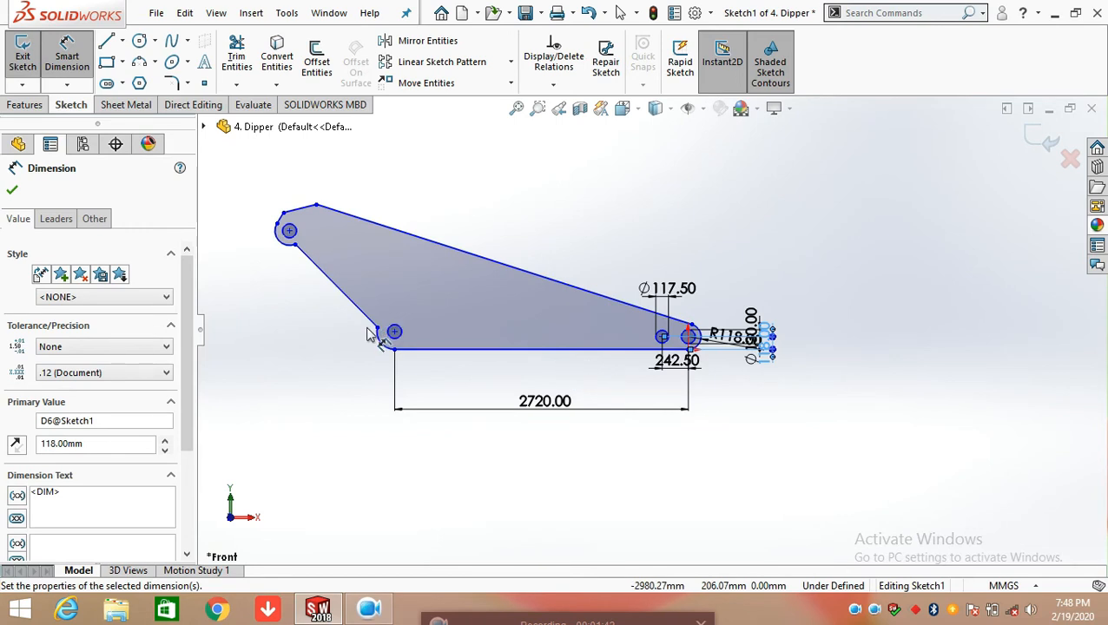
pyautogui.scroll(-3, 369, 334)
pyautogui.click(446, 374)
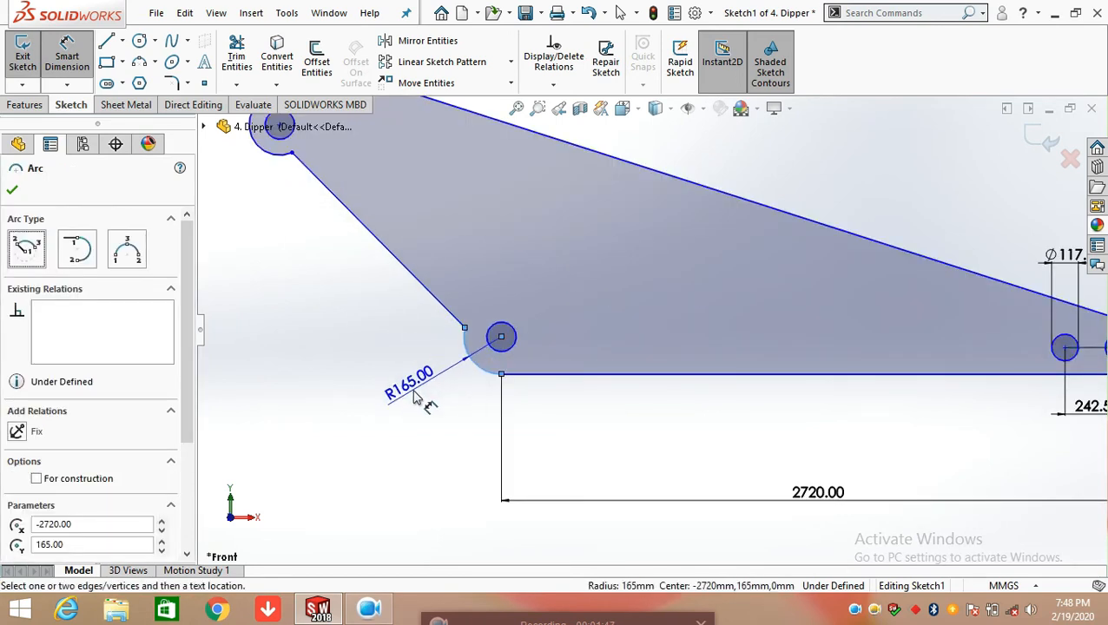
pyautogui.click(415, 396)
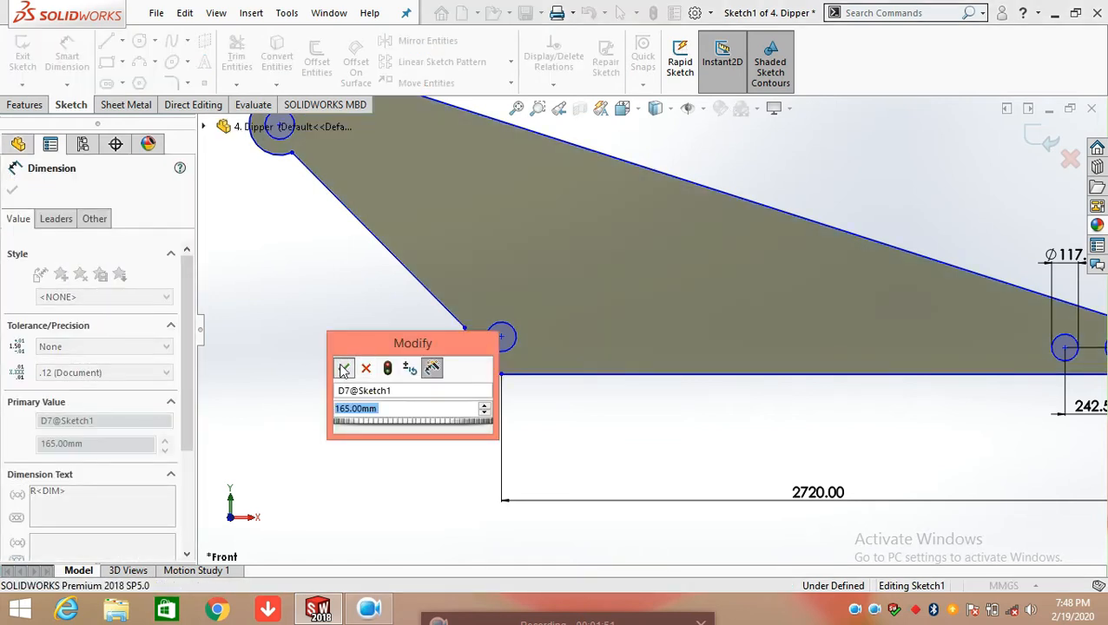
pyautogui.click(345, 364)
pyautogui.press('Escape')
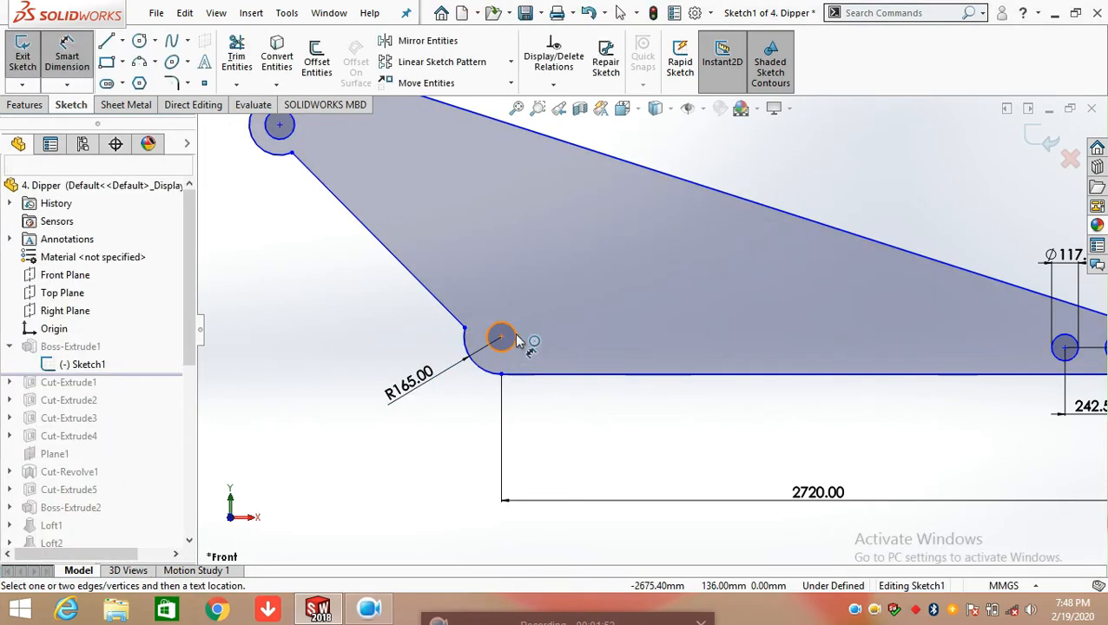
# Dimension the diameter of the circle at the lower-left corner, keeping its value
pyautogui.click(520, 340)
pyautogui.moveTo(560, 328); pyautogui.dragTo(628, 310)
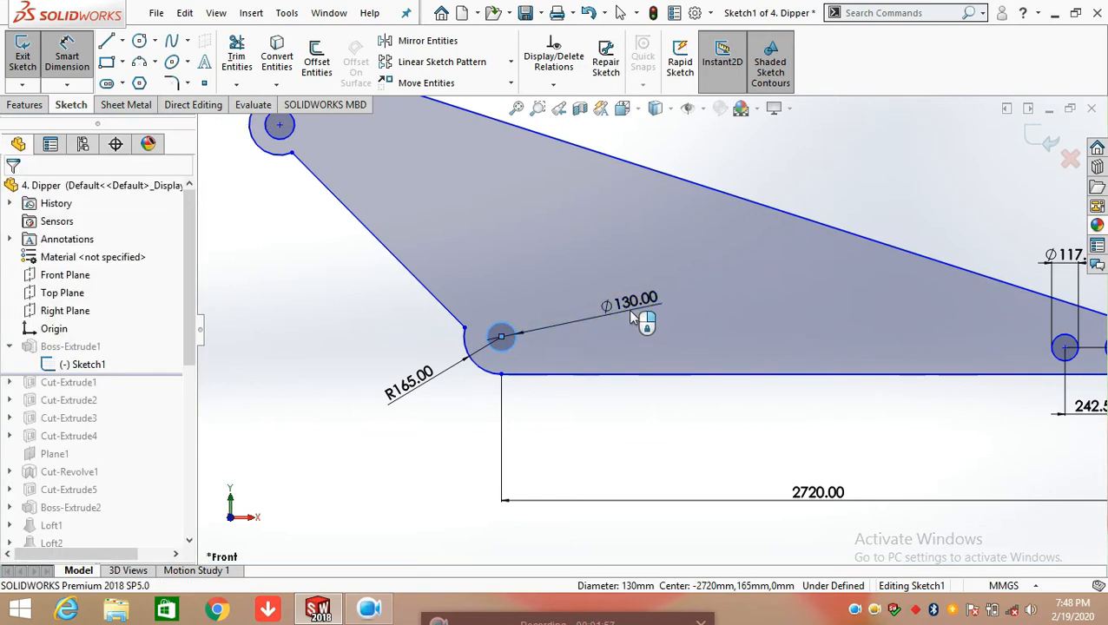
pyautogui.click(561, 292)
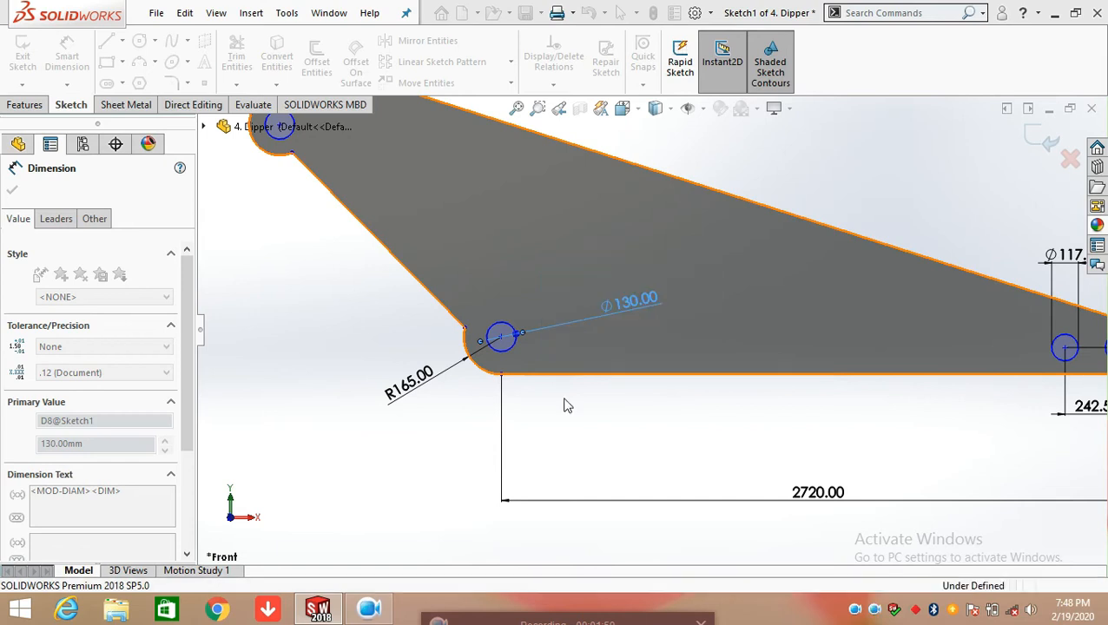
pyautogui.click(533, 400)
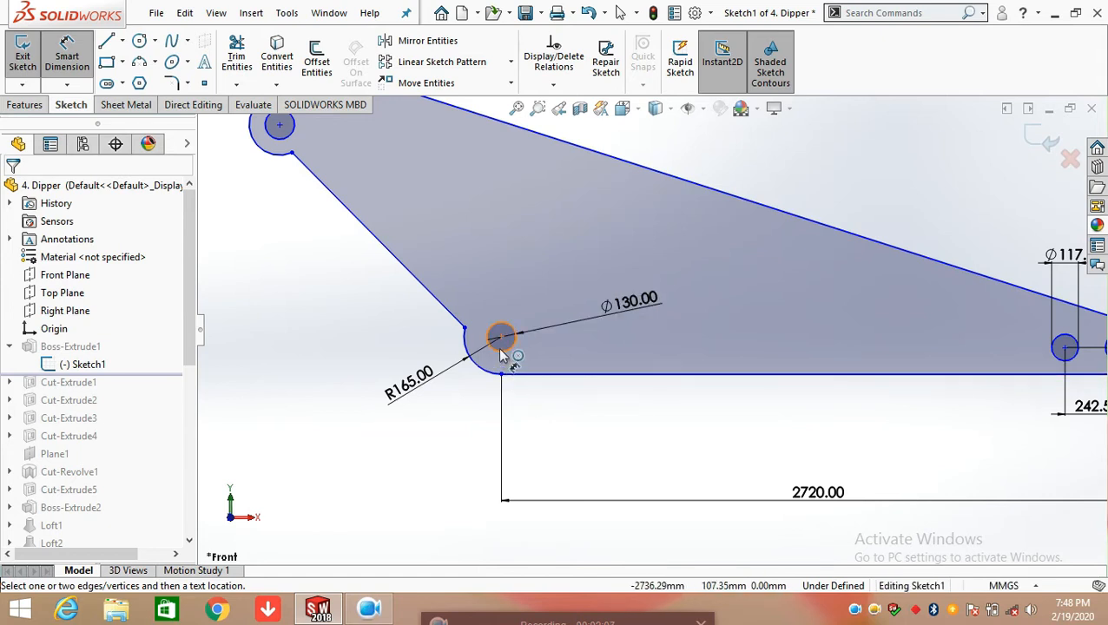
# Dimension the vertical distance from the lower-left circle's centre to the bottom edge, keeping its value
pyautogui.click(503, 338)
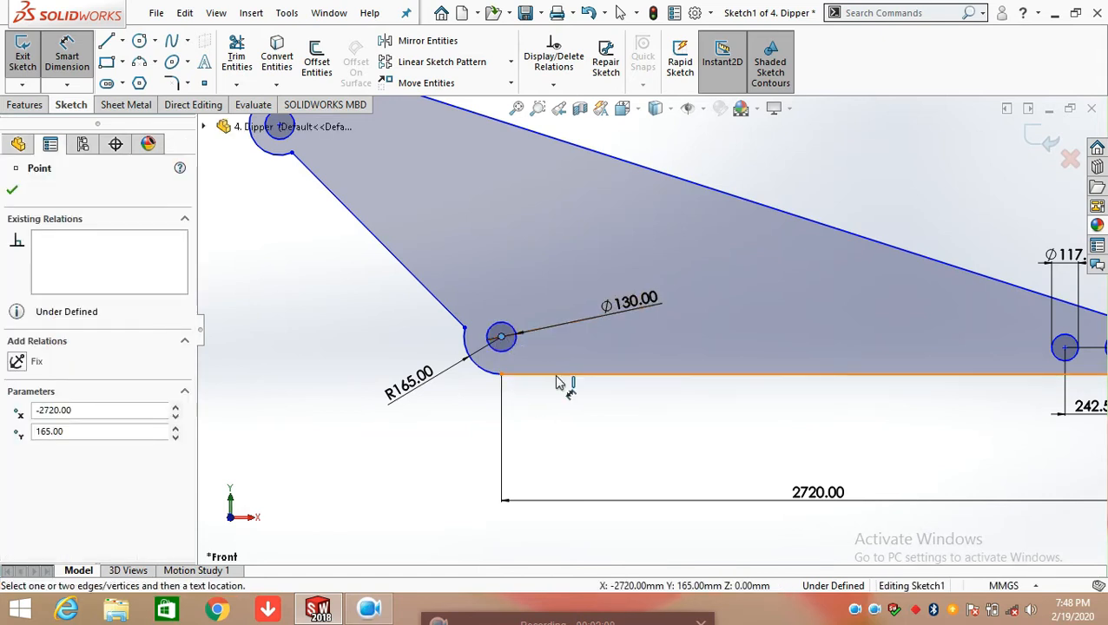
pyautogui.click(558, 380)
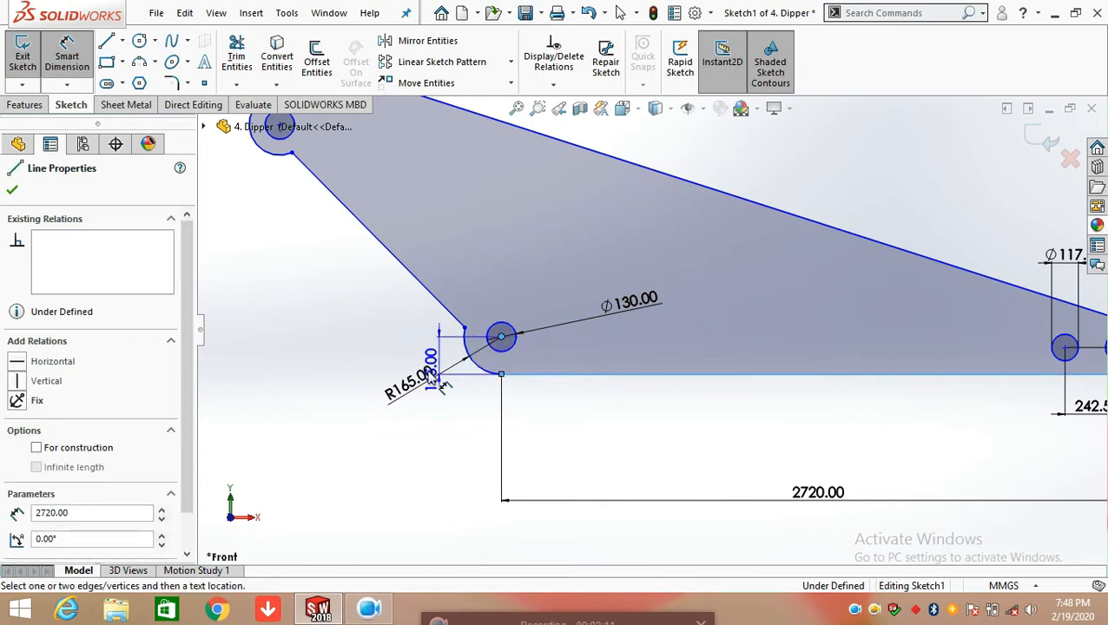
pyautogui.click(342, 378)
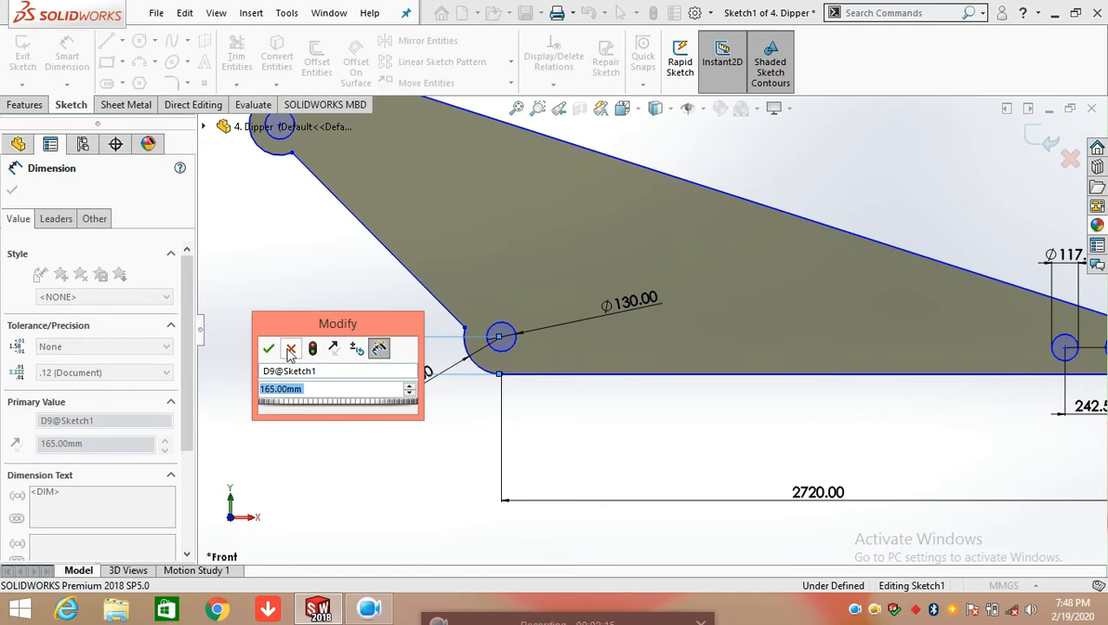
pyautogui.click(280, 351)
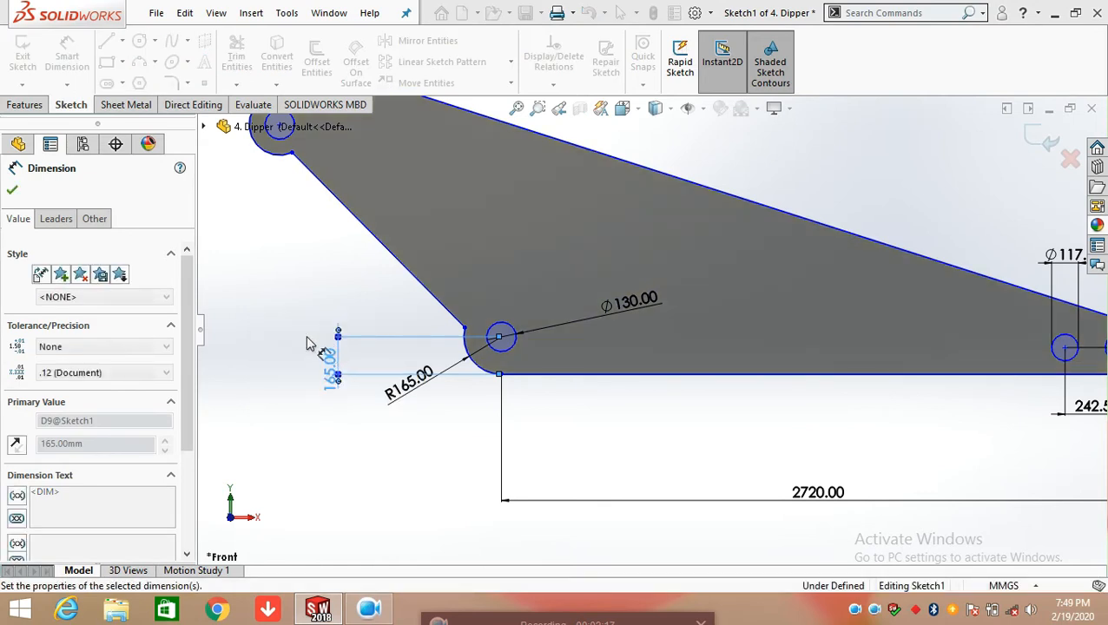
# Dimension the angle between the bottom edge and the slanted left edge of the profile, keeping its value
pyautogui.press('z')
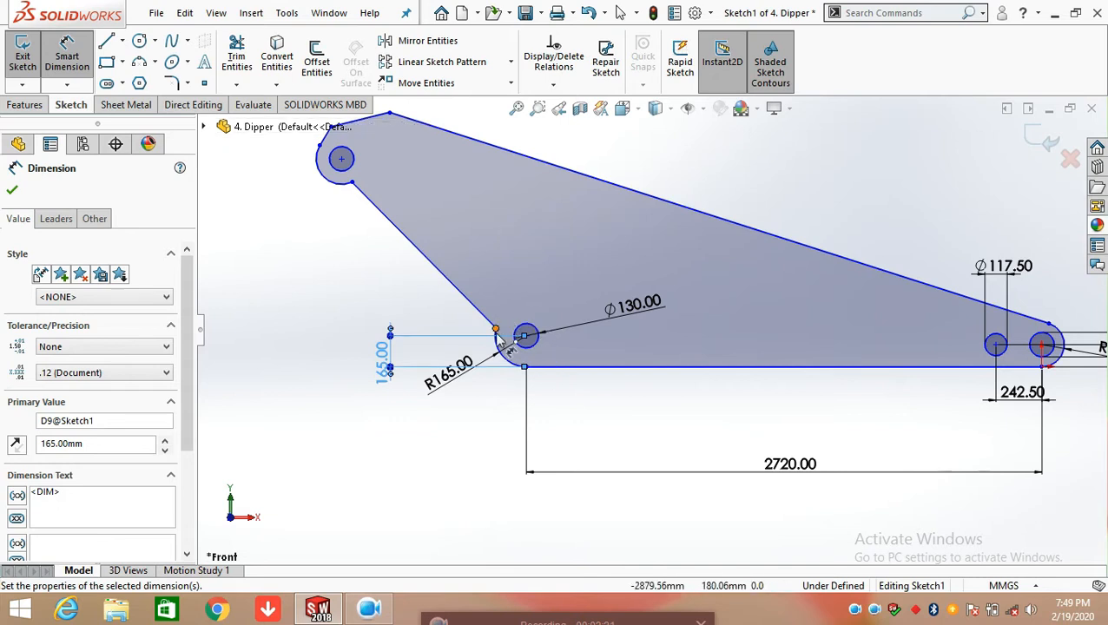
pyautogui.click(557, 368)
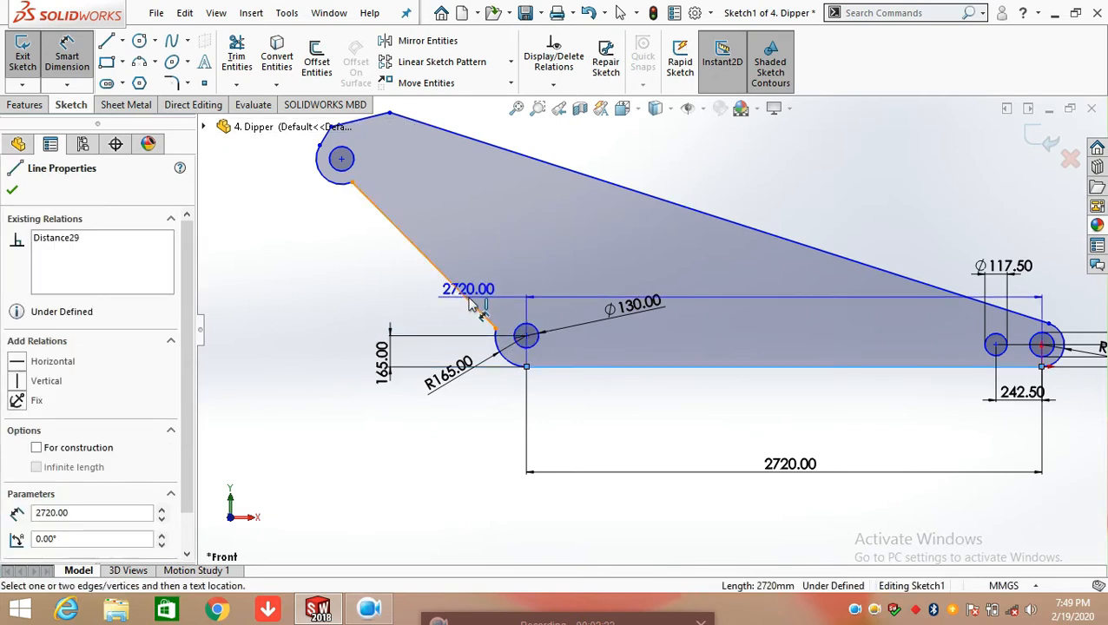
pyautogui.click(460, 291)
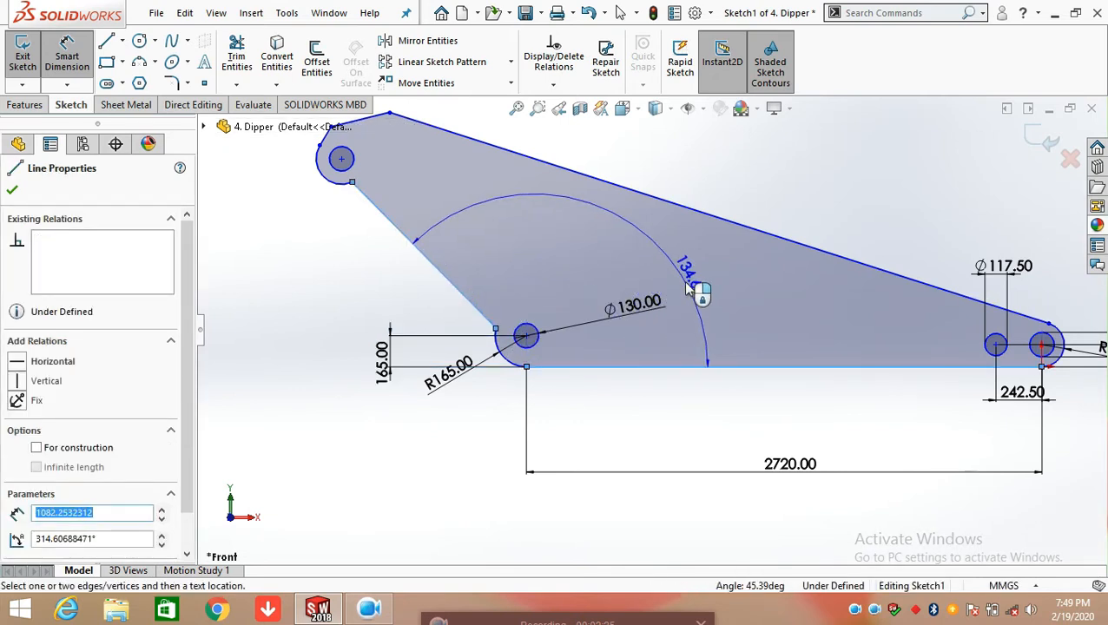
pyautogui.click(714, 332)
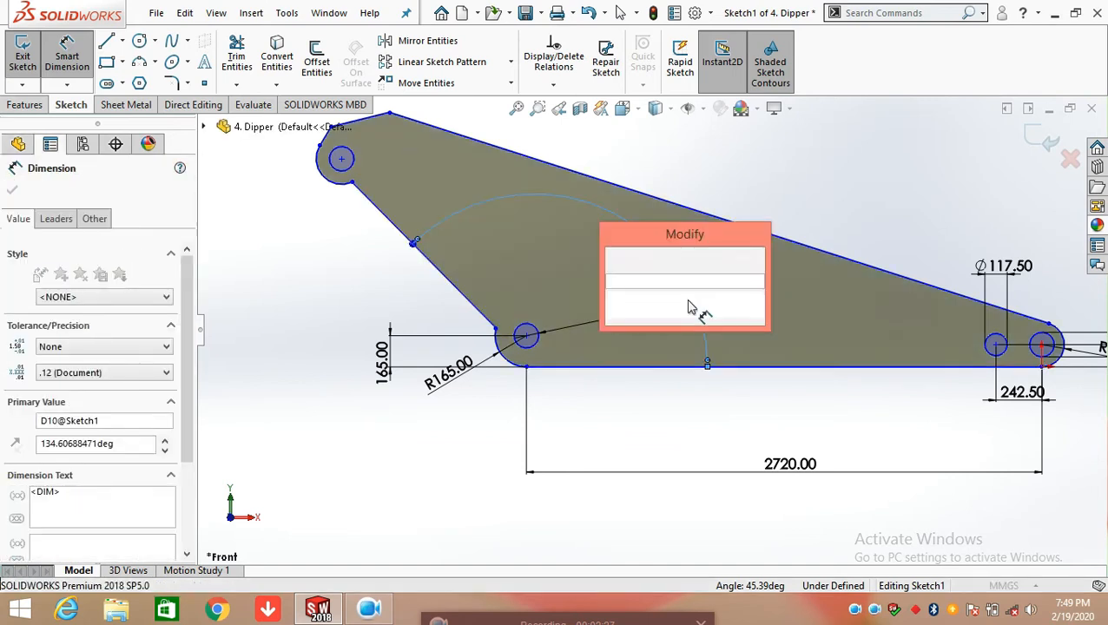
pyautogui.click(616, 261)
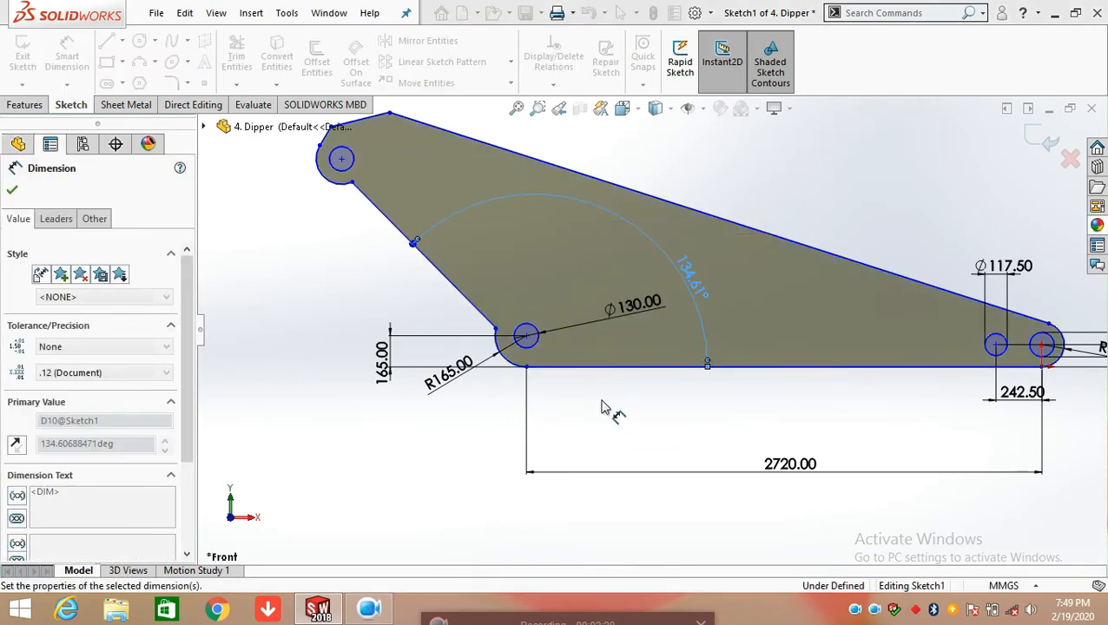
# Dimension the length of the slanted left edge, placing the dimension outside the profile and keeping its value
pyautogui.click(457, 289)
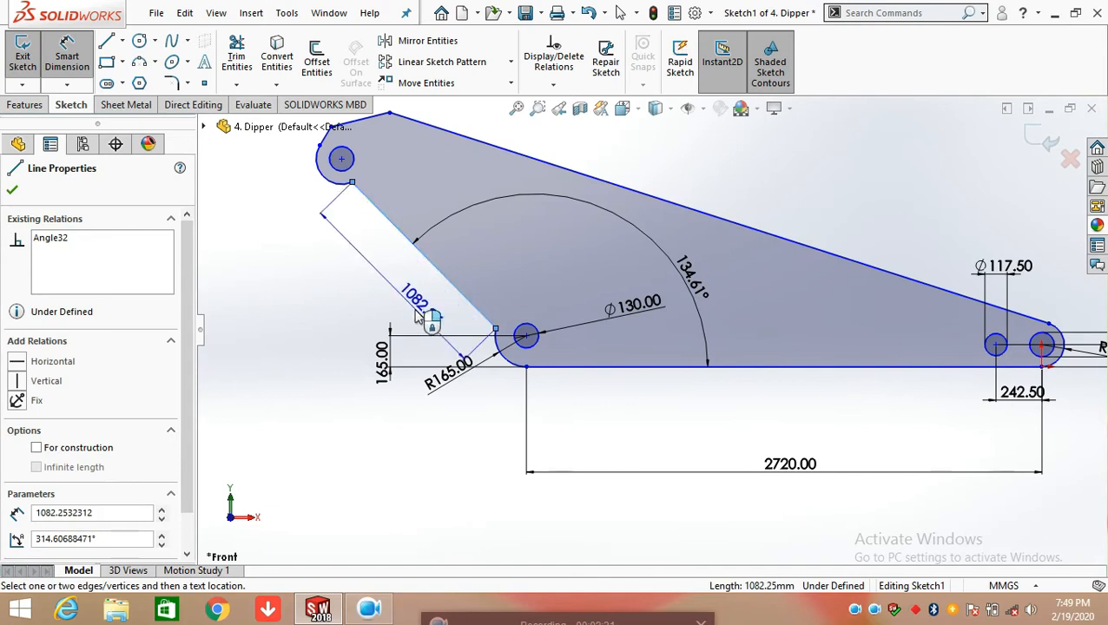
pyautogui.click(314, 379)
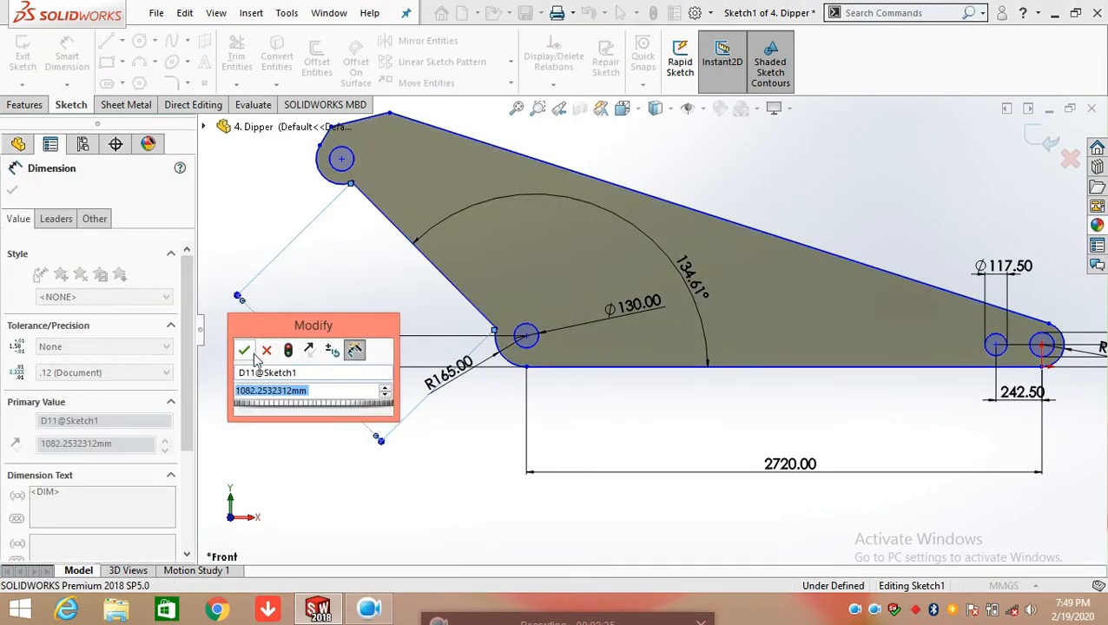
pyautogui.click(244, 350)
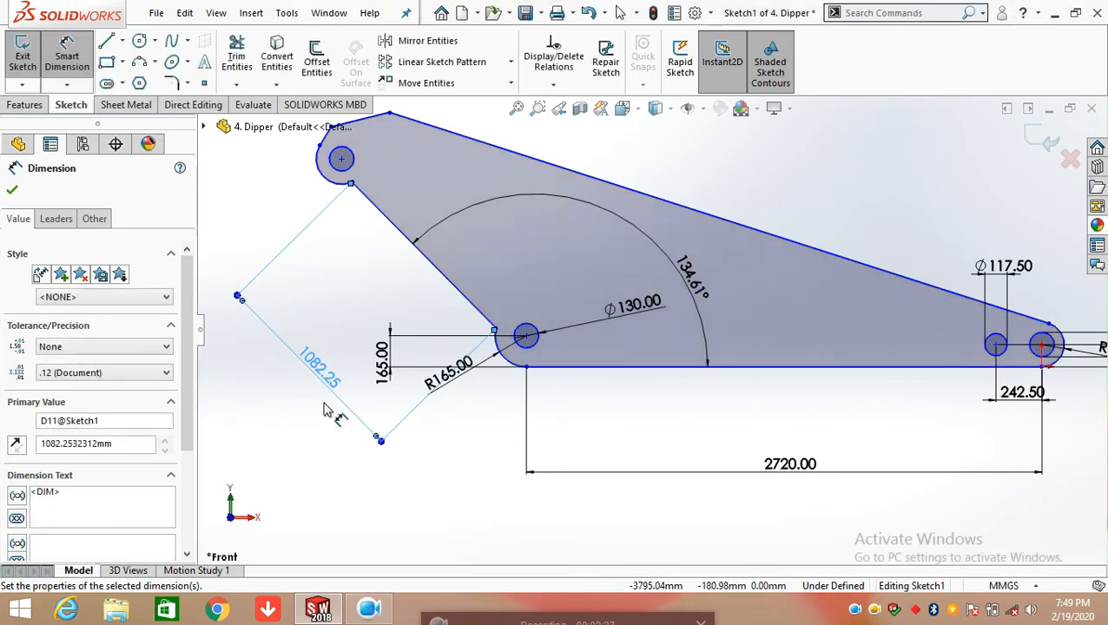
pyautogui.click(476, 448)
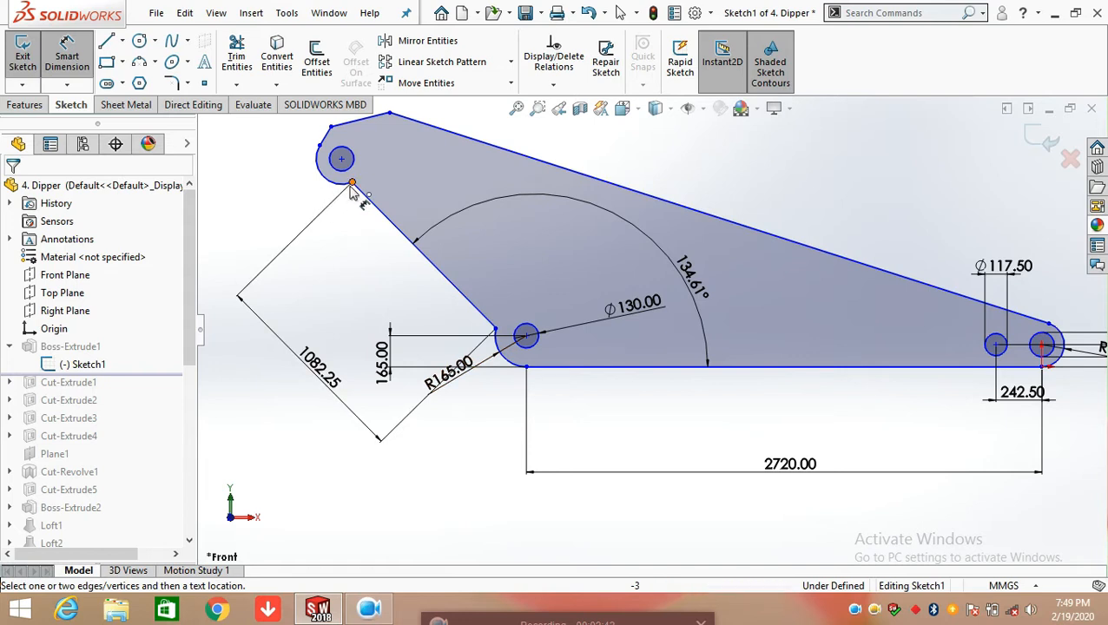
# Dimension the radius of the arc at the profile's upper-left end, keeping its value
pyautogui.click(326, 178)
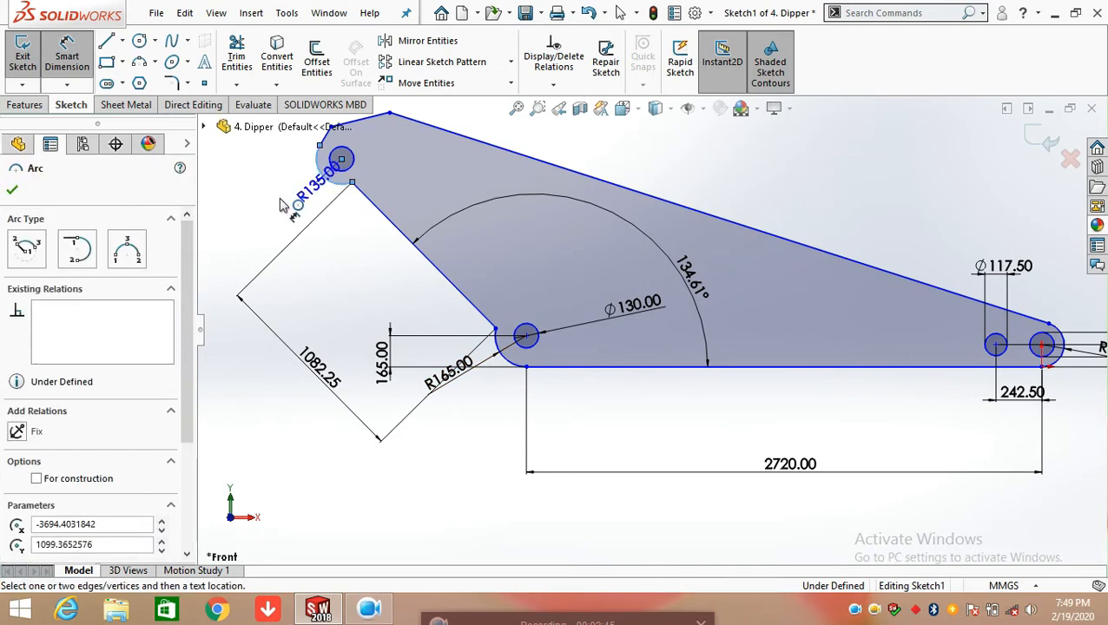
pyautogui.click(252, 242)
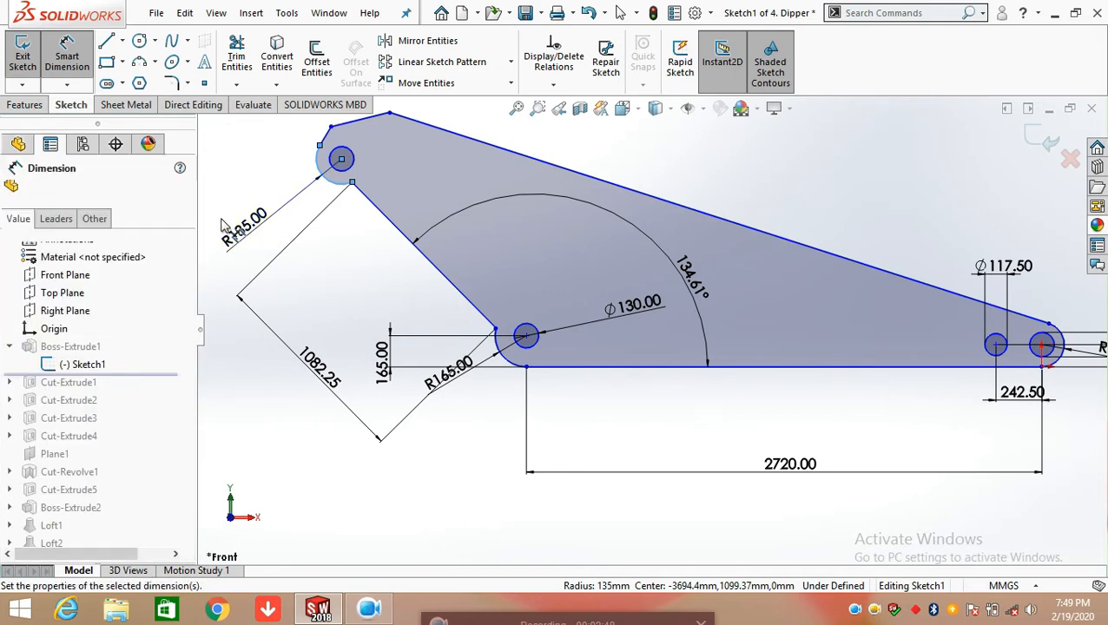
pyautogui.click(178, 210)
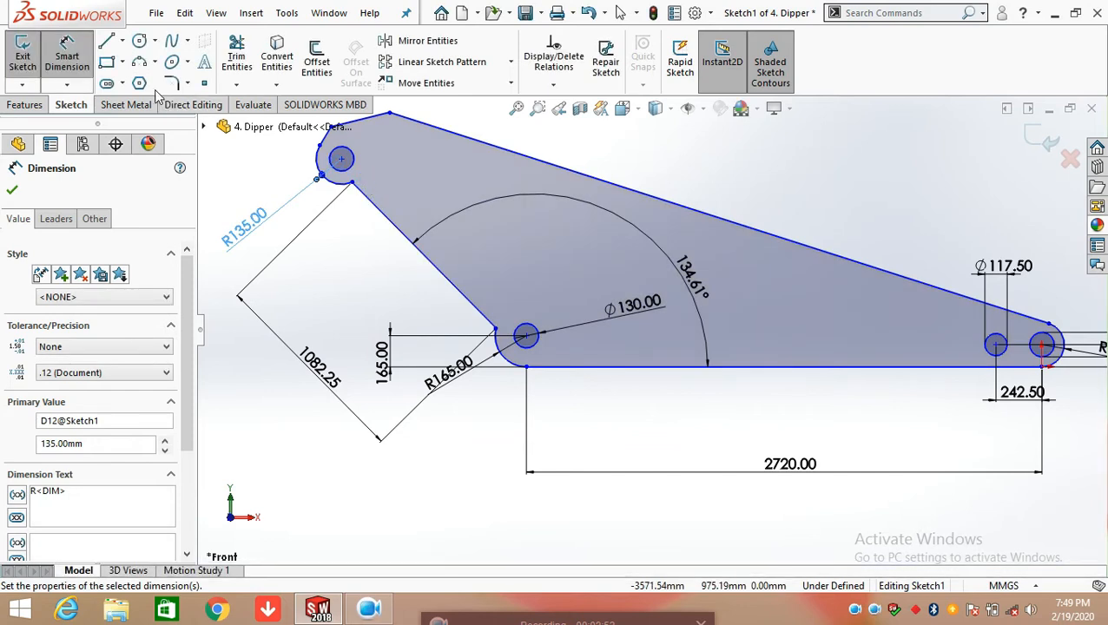
# Dimension the diameter of the circle inside the upper-left arc, keeping its value
pyautogui.scroll(-3, 300, 141)
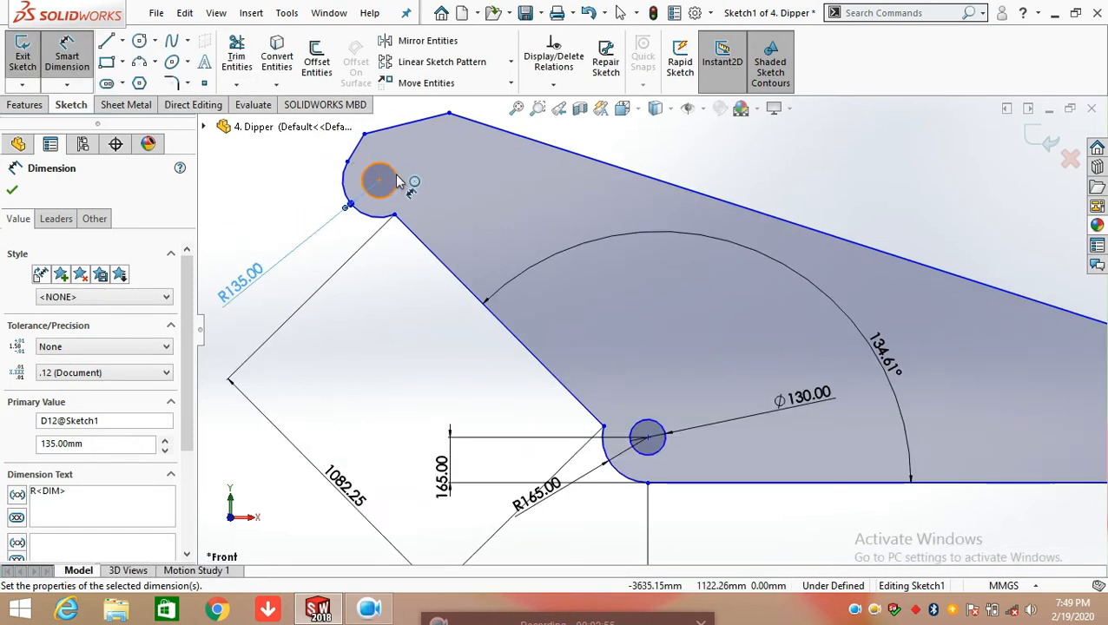
pyautogui.click(397, 181)
pyautogui.click(276, 219)
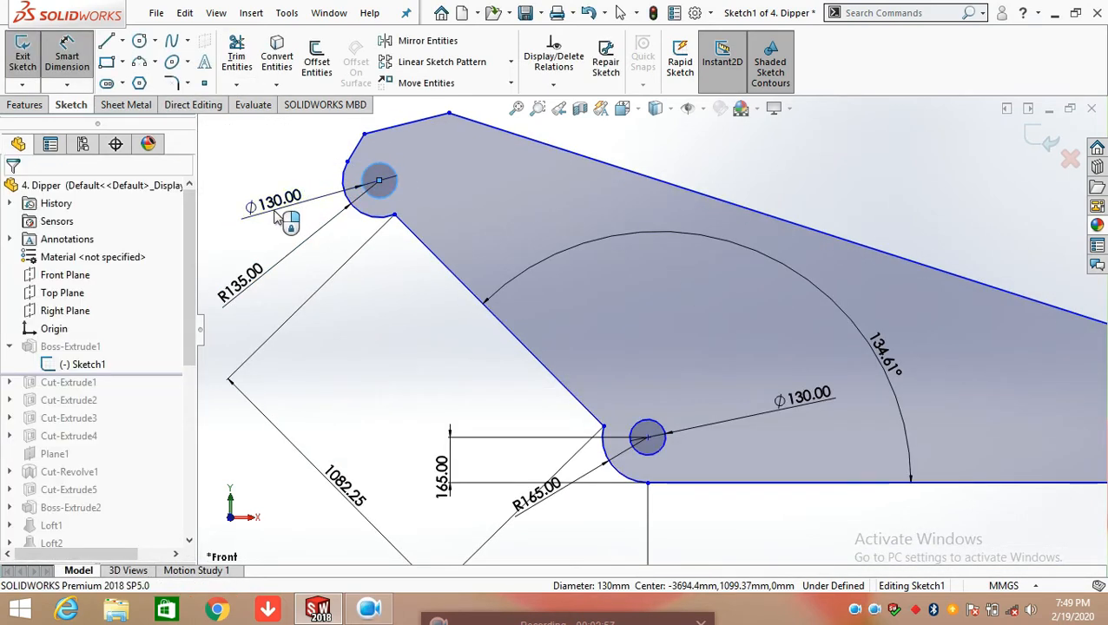
pyautogui.doubleClick(252, 206)
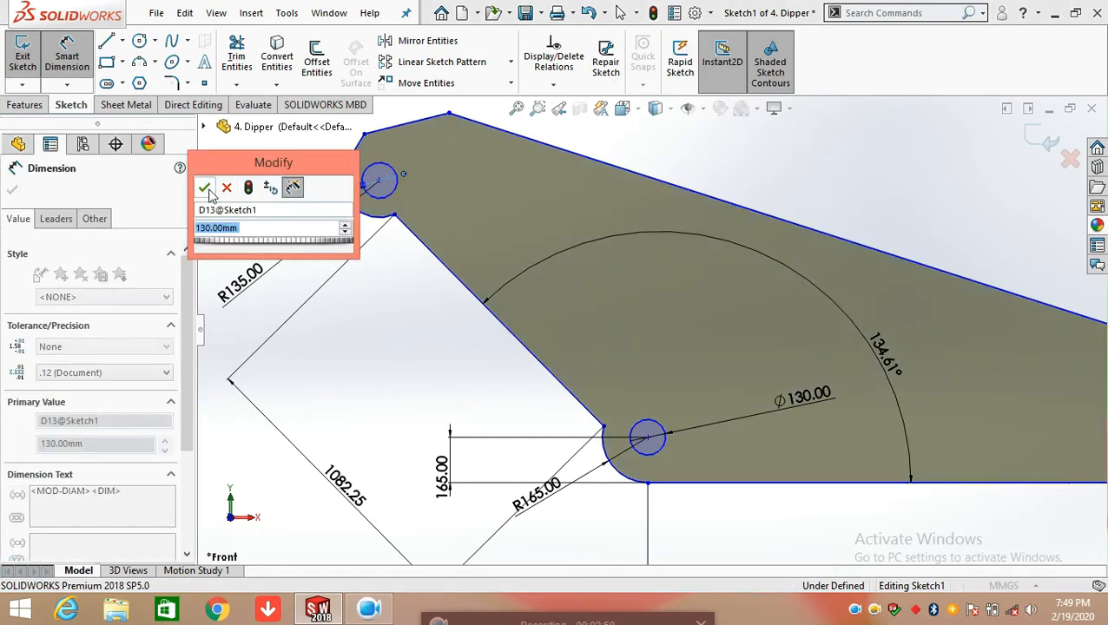
pyautogui.click(205, 186)
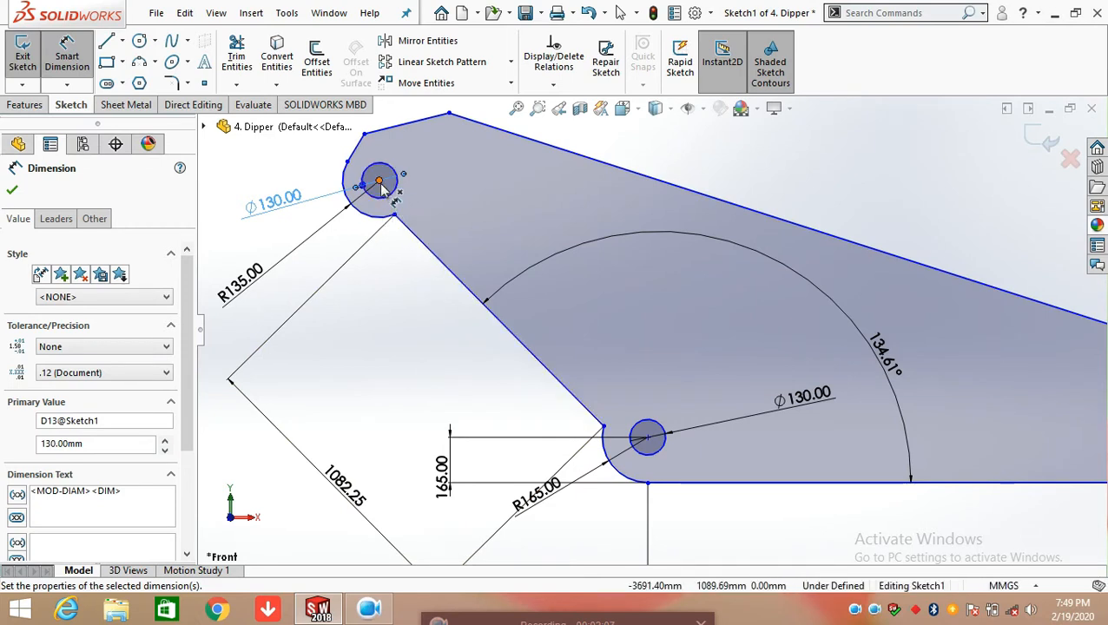
# Add a driven dimension between the upper-left circle's centre and the upper end of the slanted left edge
pyautogui.click(395, 216)
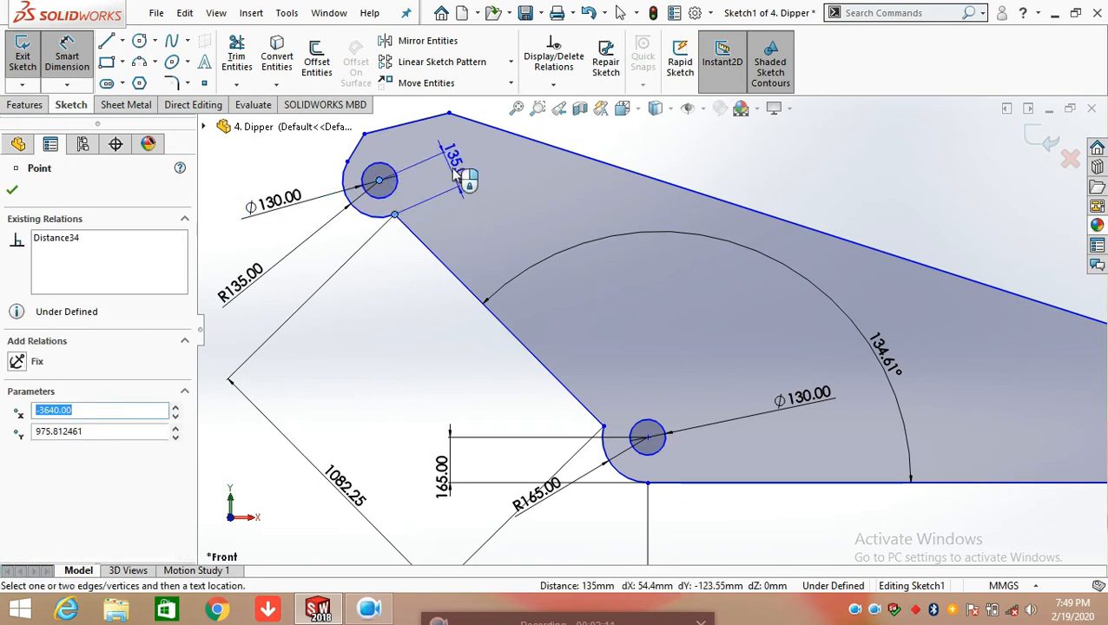
pyautogui.click(458, 175)
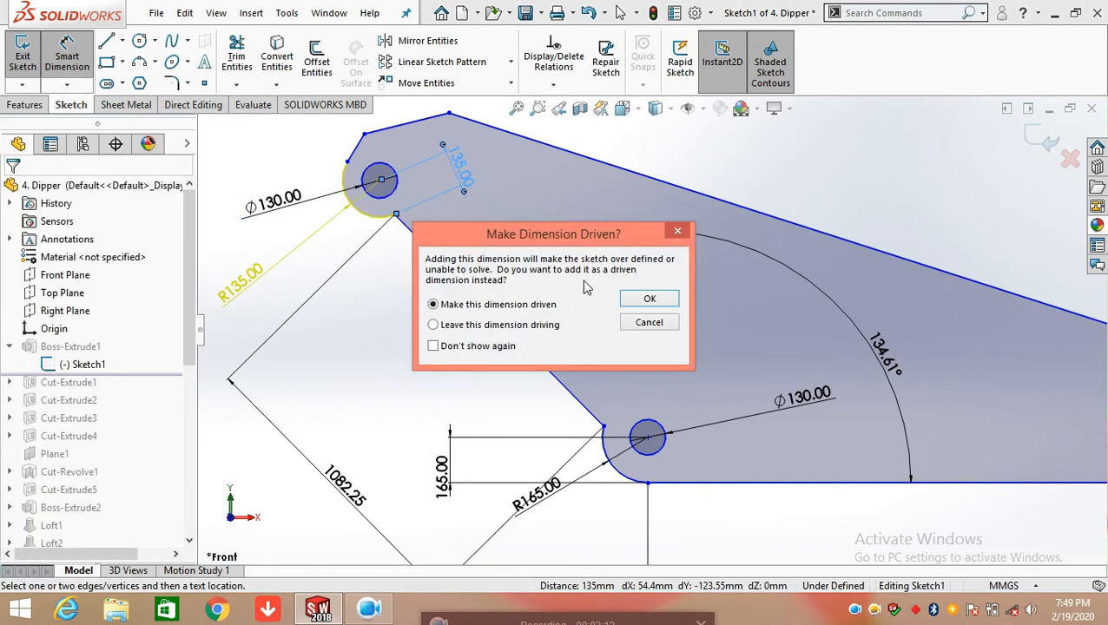
pyautogui.click(627, 301)
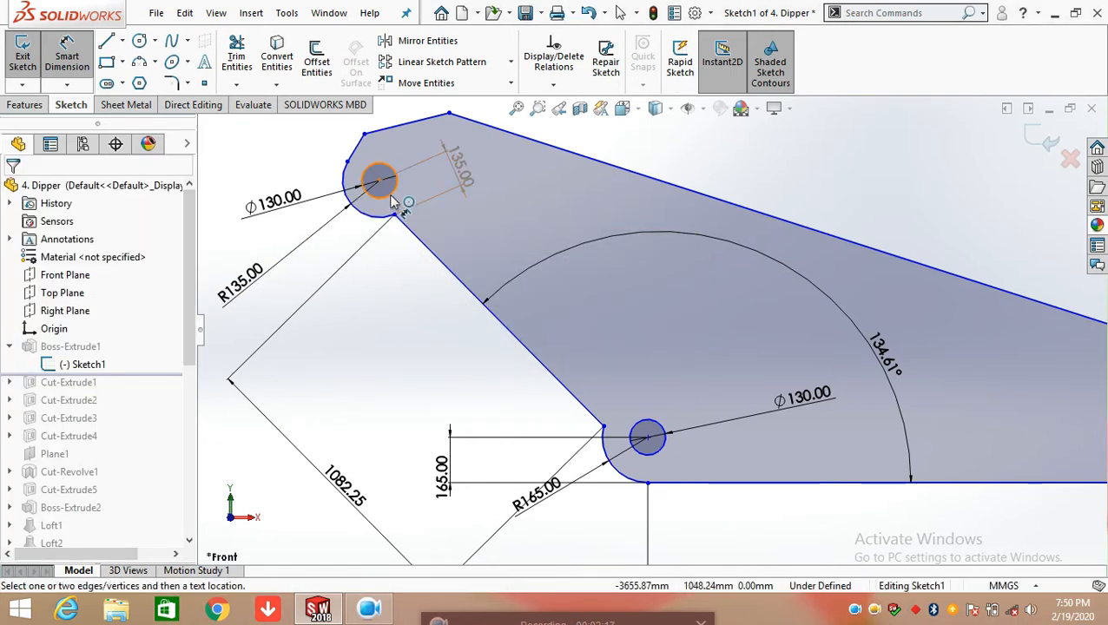
# Dimension the length of the short edge that rises from the upper-left arc, keeping its value
pyautogui.scroll(-2, 386, 186)
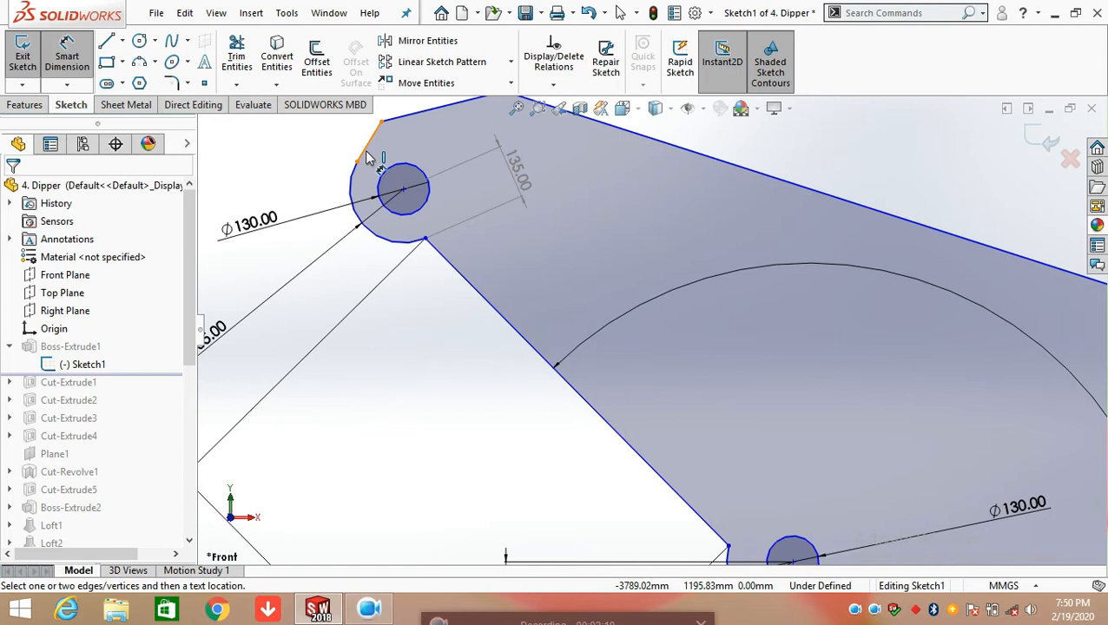
pyautogui.click(365, 156)
pyautogui.scroll(2, 356, 165)
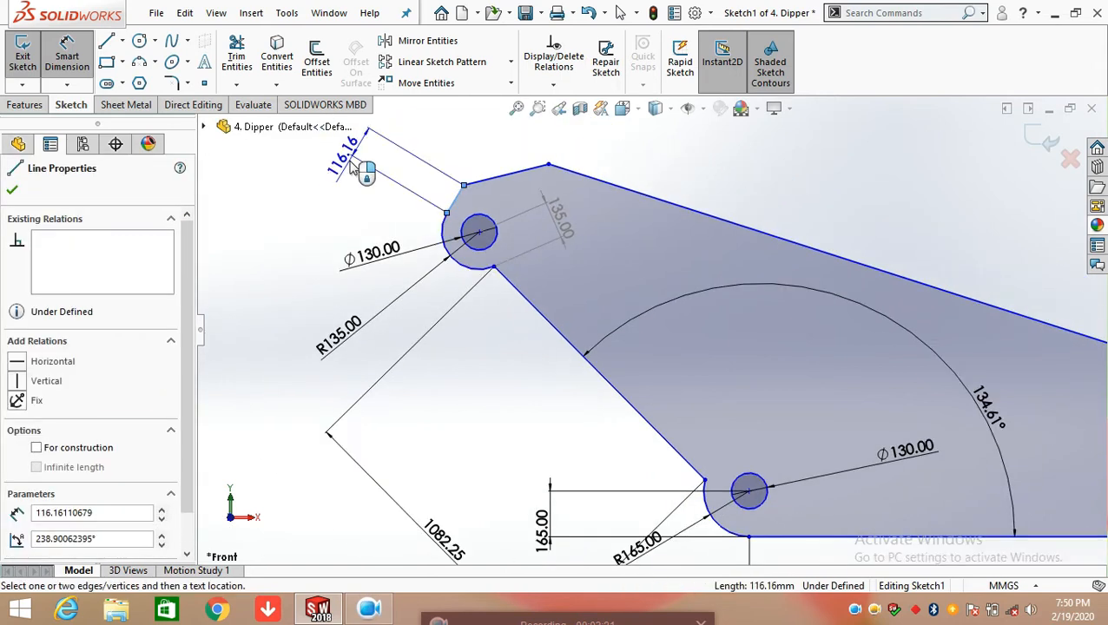
pyautogui.click(354, 165)
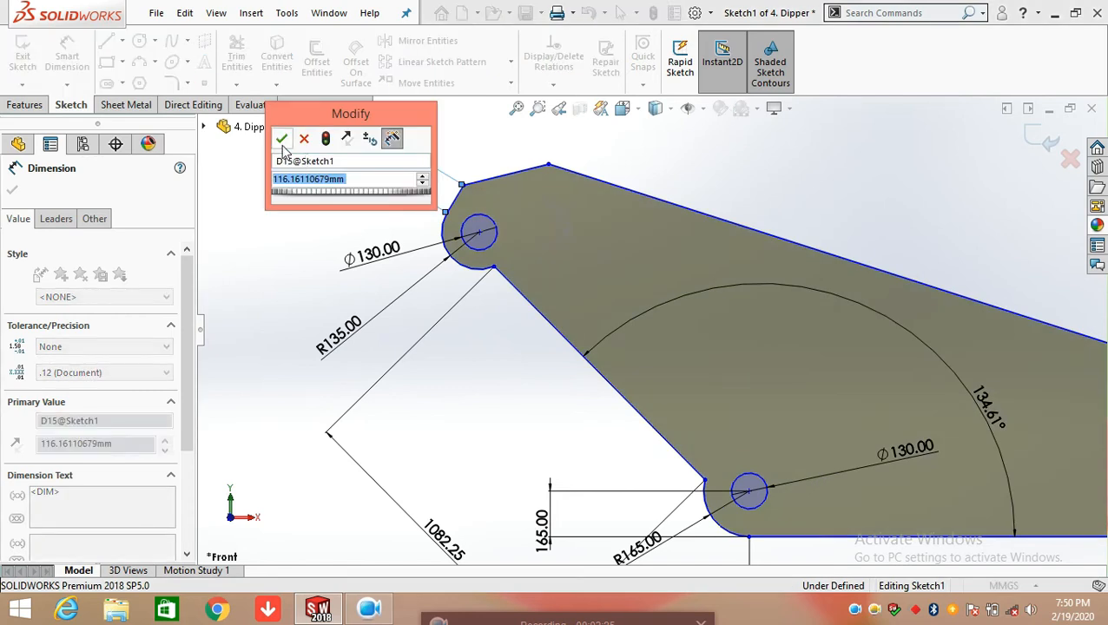
pyautogui.click(281, 141)
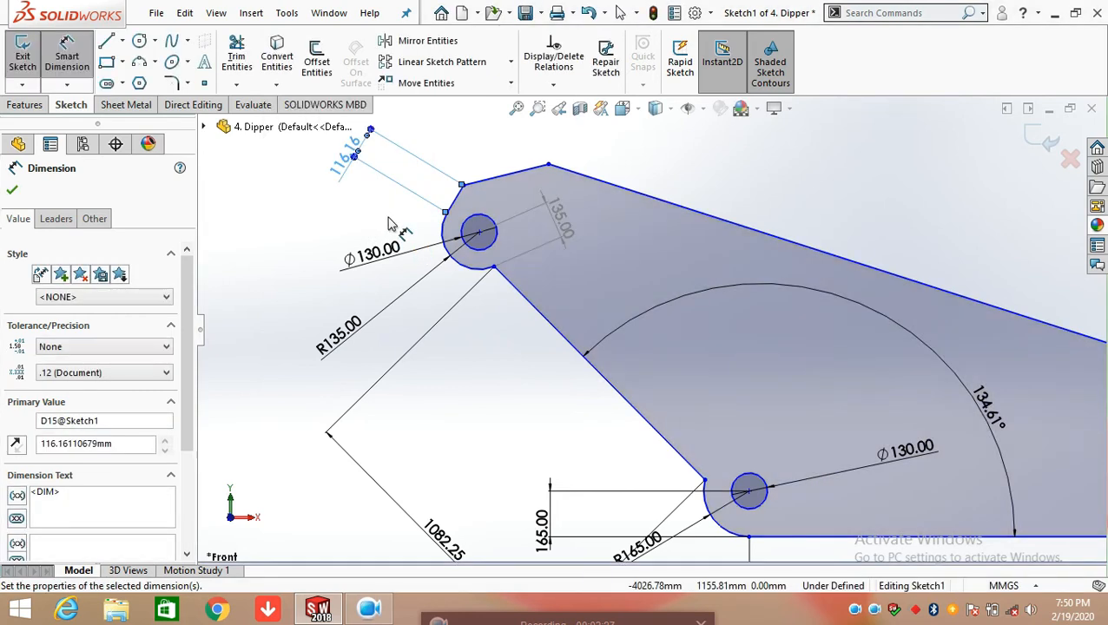
pyautogui.click(388, 224)
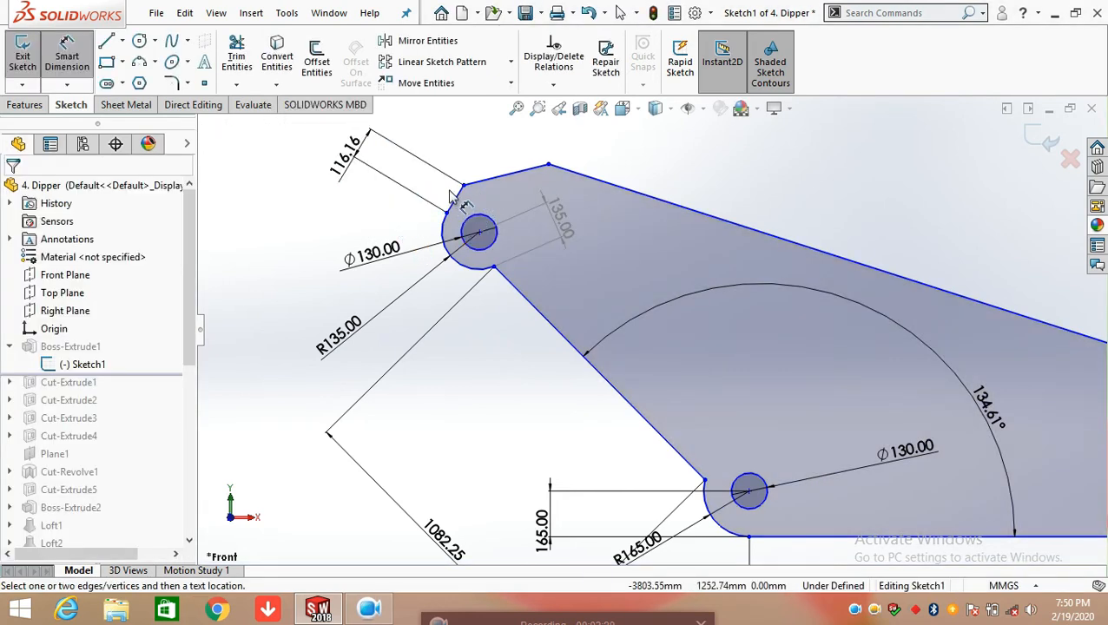
# Dimension the length of the top edge between the short upper-left edge and the profile's peak, keeping its value
pyautogui.scroll(-2, 475, 189)
pyautogui.scroll(2, 512, 191)
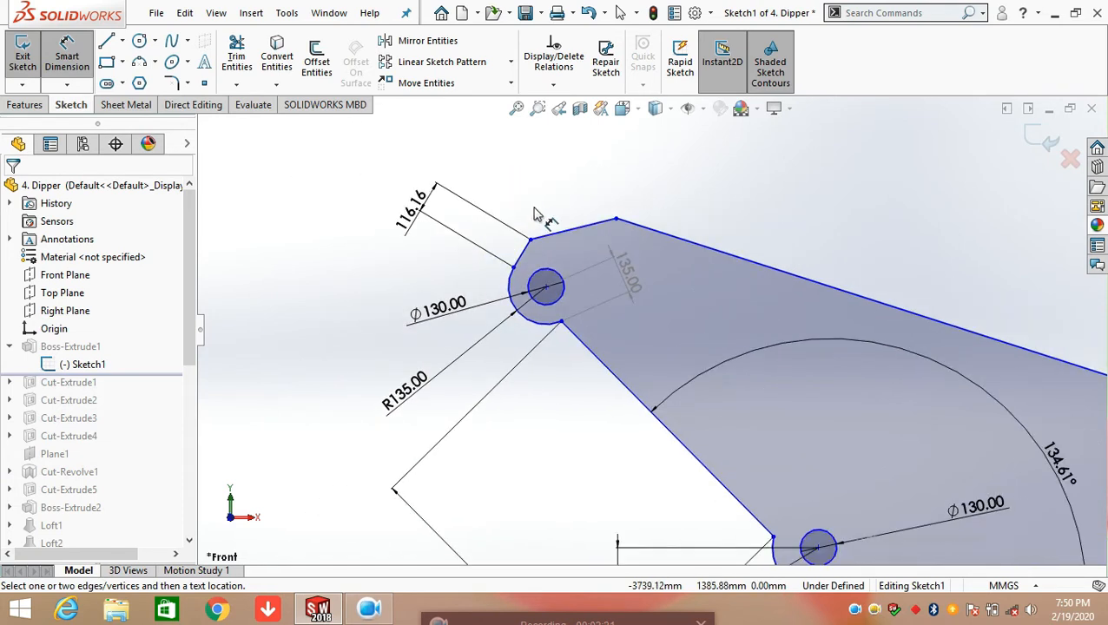
pyautogui.click(556, 239)
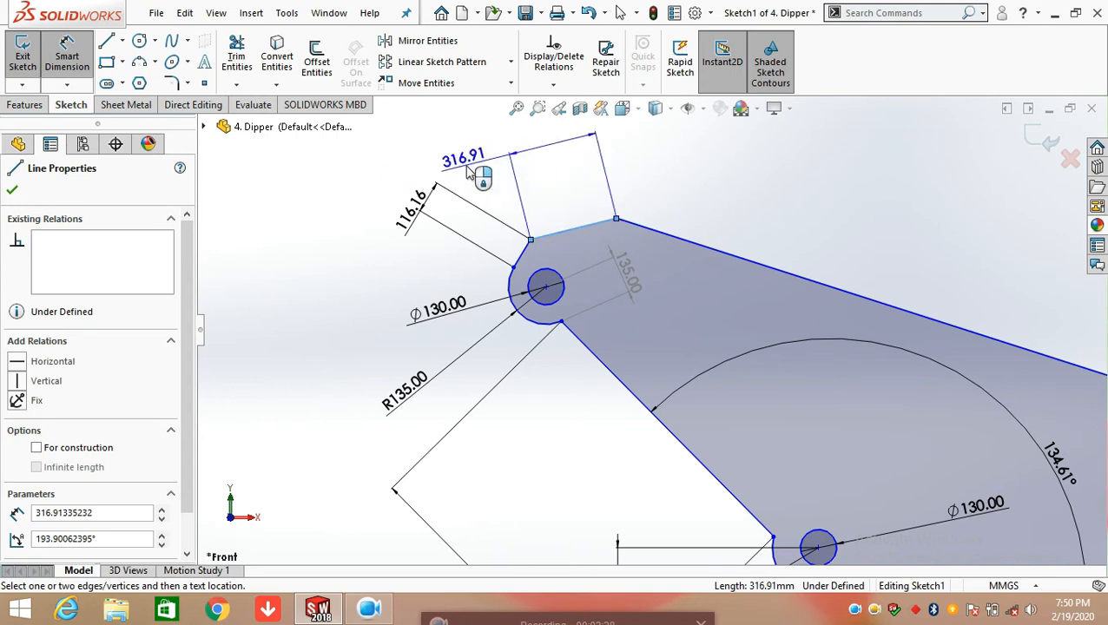
pyautogui.click(469, 173)
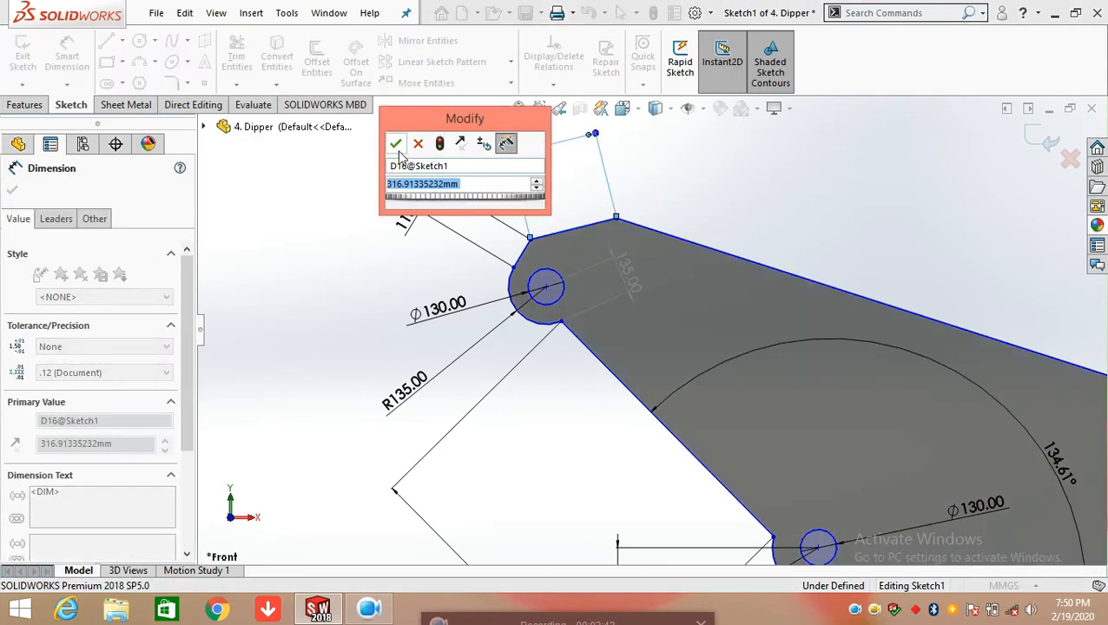
pyautogui.click(396, 146)
pyautogui.click(378, 297)
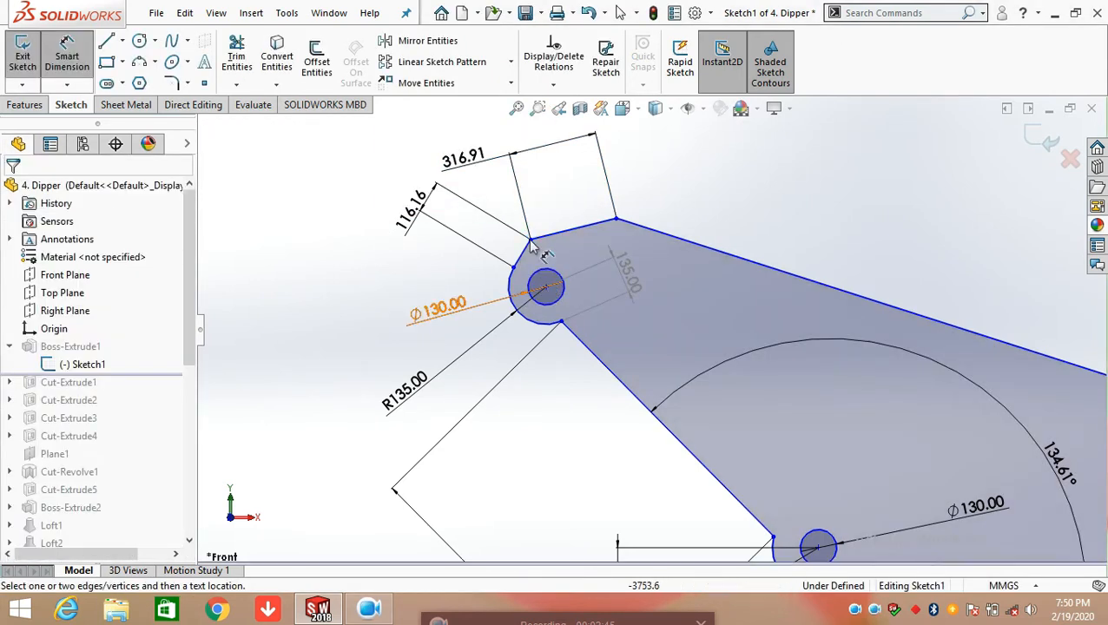
# Dimension the angle between the short upper-left edge and the adjoining top edge, keeping its value
pyautogui.scroll(-2, 537, 262)
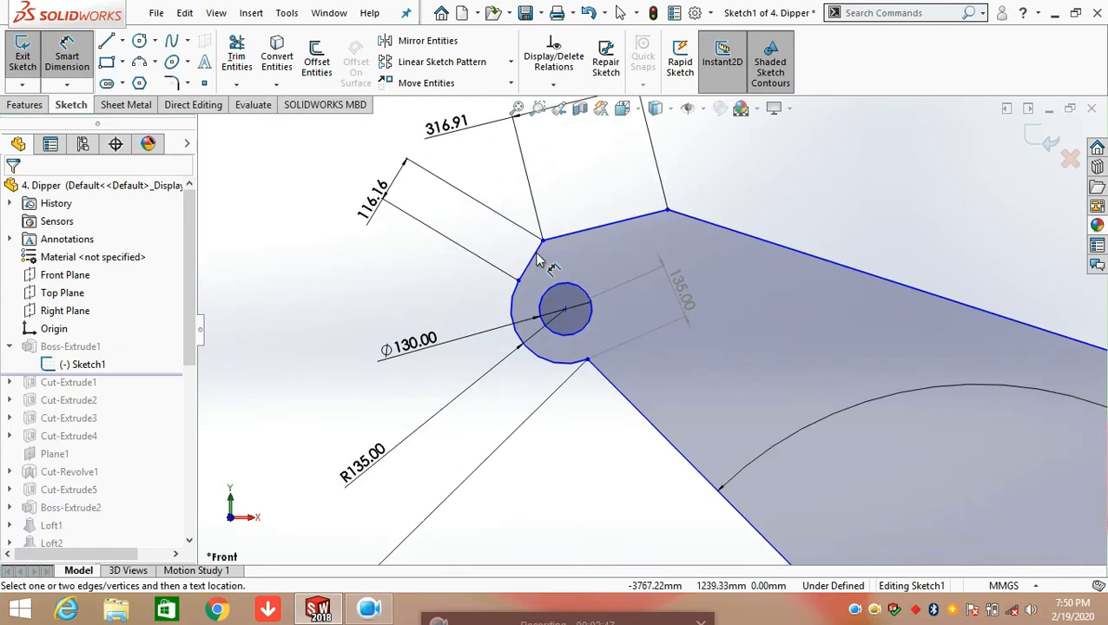
pyautogui.click(533, 261)
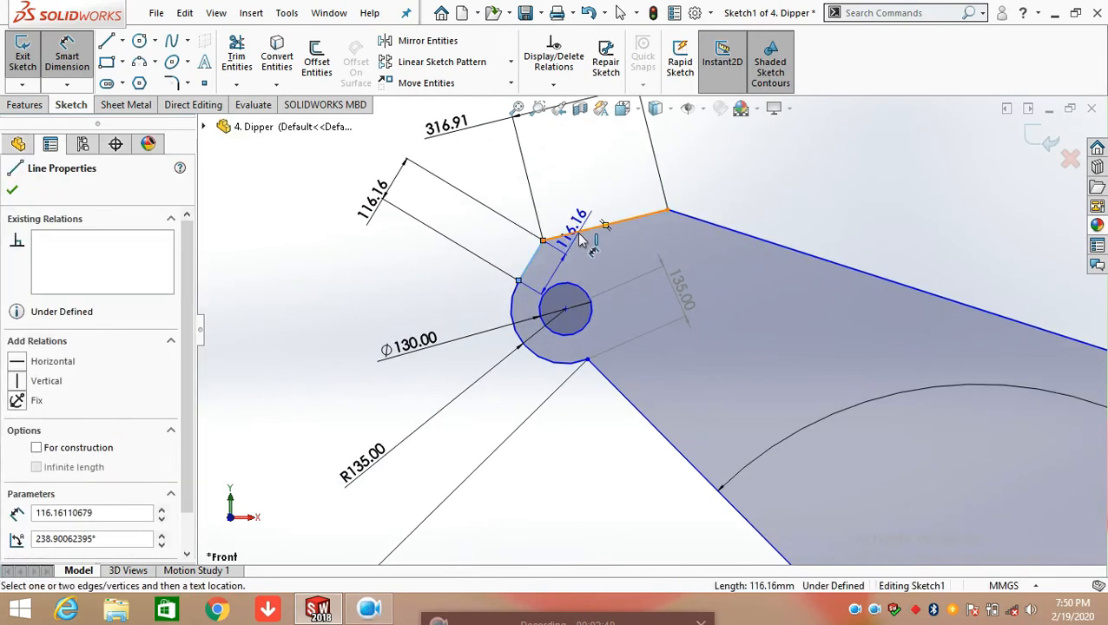
pyautogui.click(586, 231)
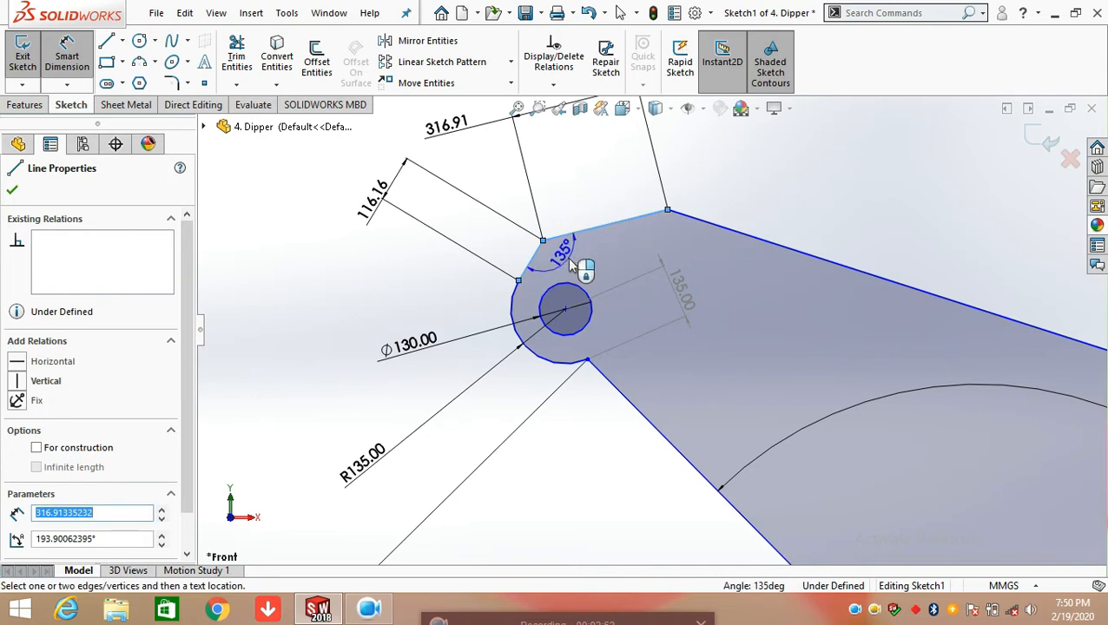
pyautogui.click(560, 246)
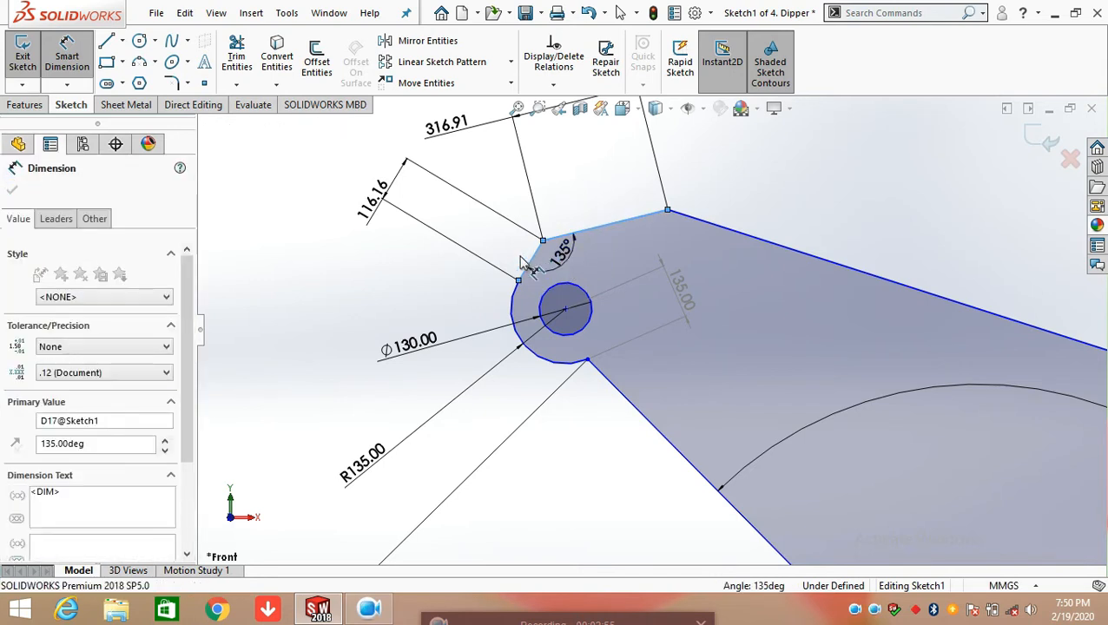
pyautogui.click(499, 237)
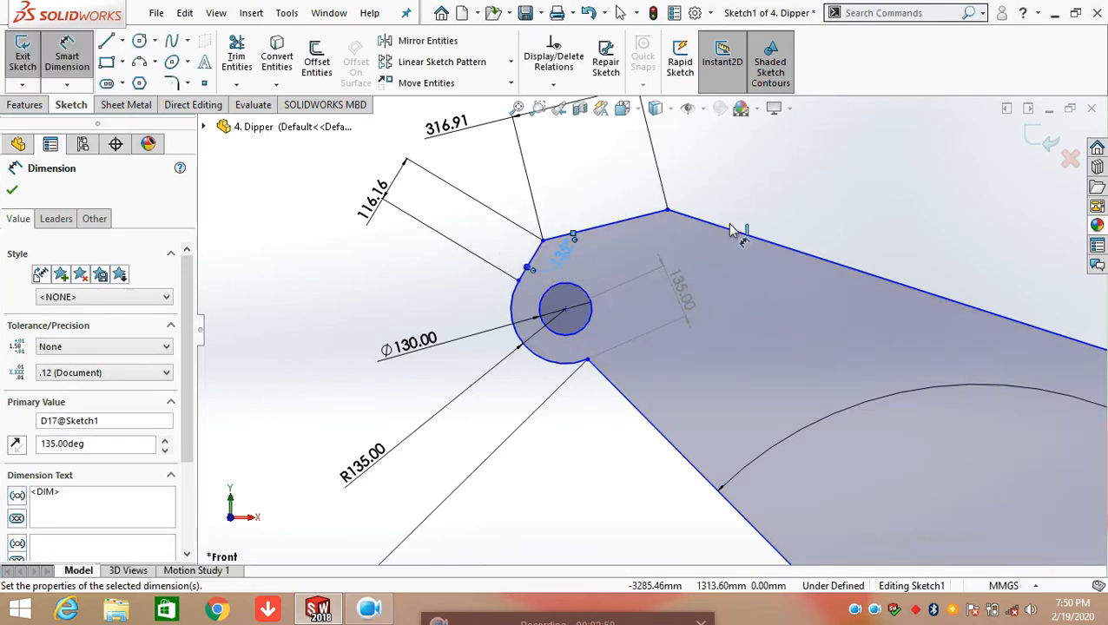
pyautogui.click(737, 189)
# Dimension the length of the long sloping edge from the profile's peak to the right-end arc, keeping its value
pyautogui.scroll(4, 580, 268)
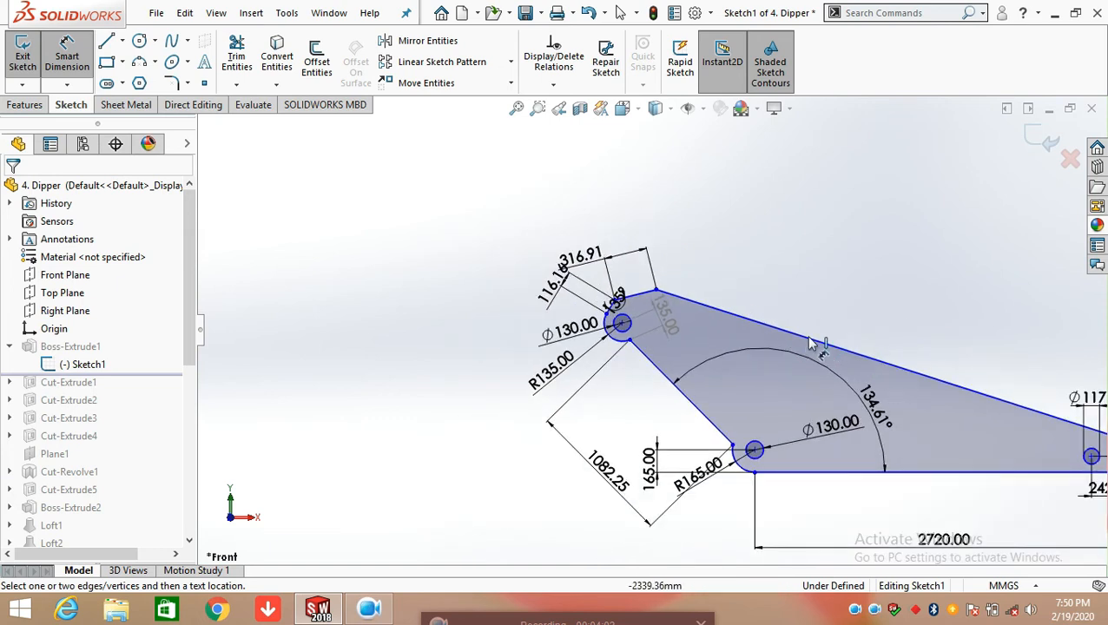
pyautogui.scroll(-1, 885, 382)
pyautogui.scroll(2, 894, 408)
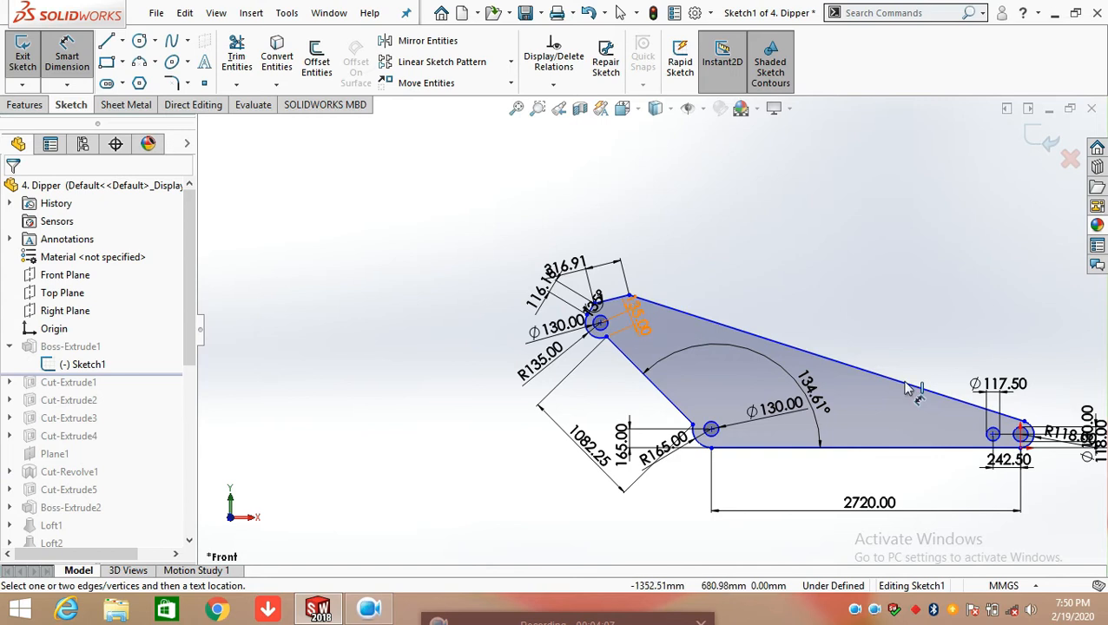
pyautogui.click(751, 340)
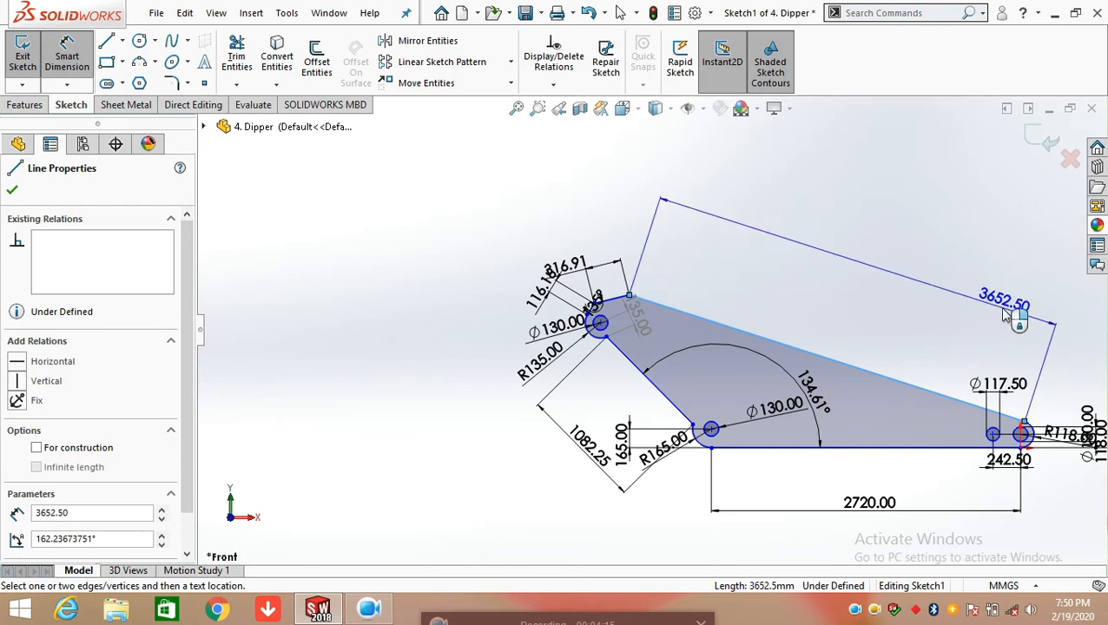
pyautogui.click(1005, 314)
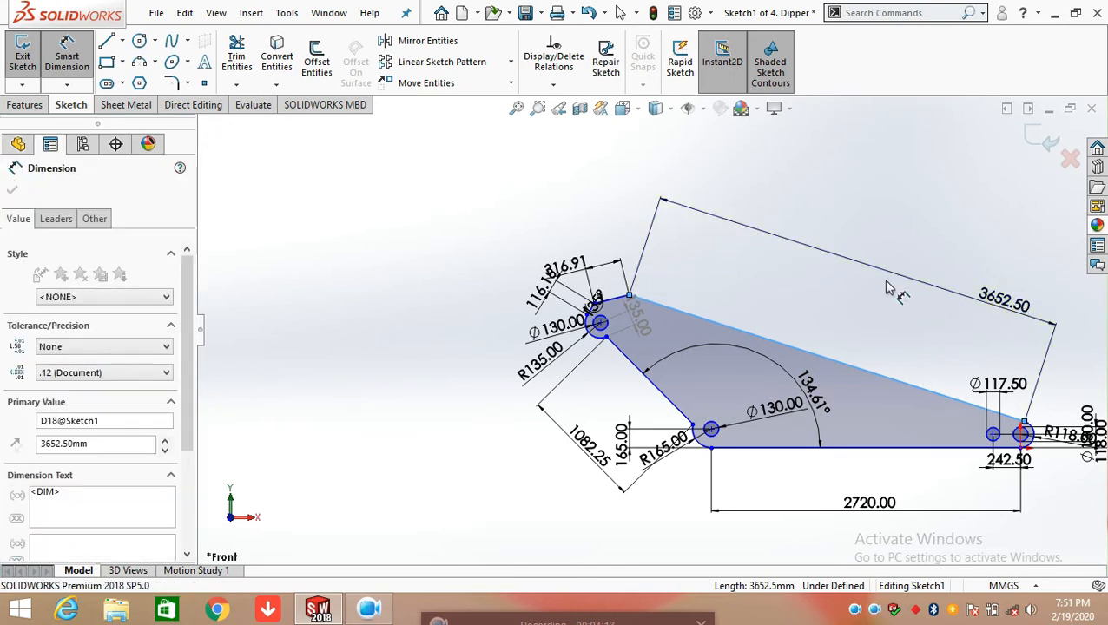
pyautogui.click(931, 288)
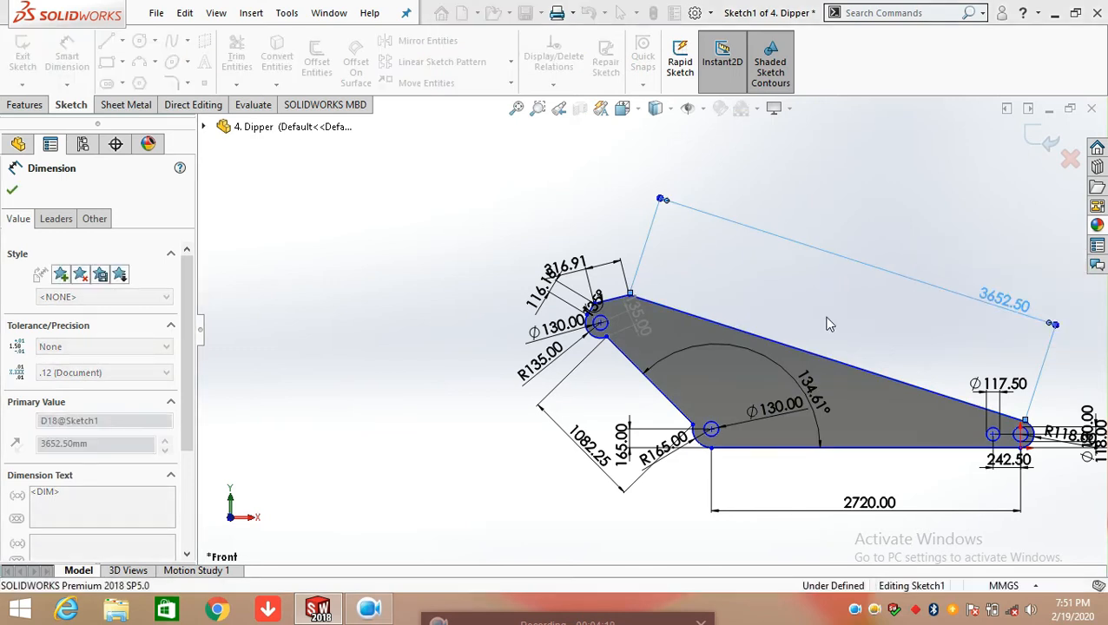
# Dimension the angle at the profile's peak between the top edge and the long sloping edge, keeping its value
pyautogui.scroll(-6, 714, 332)
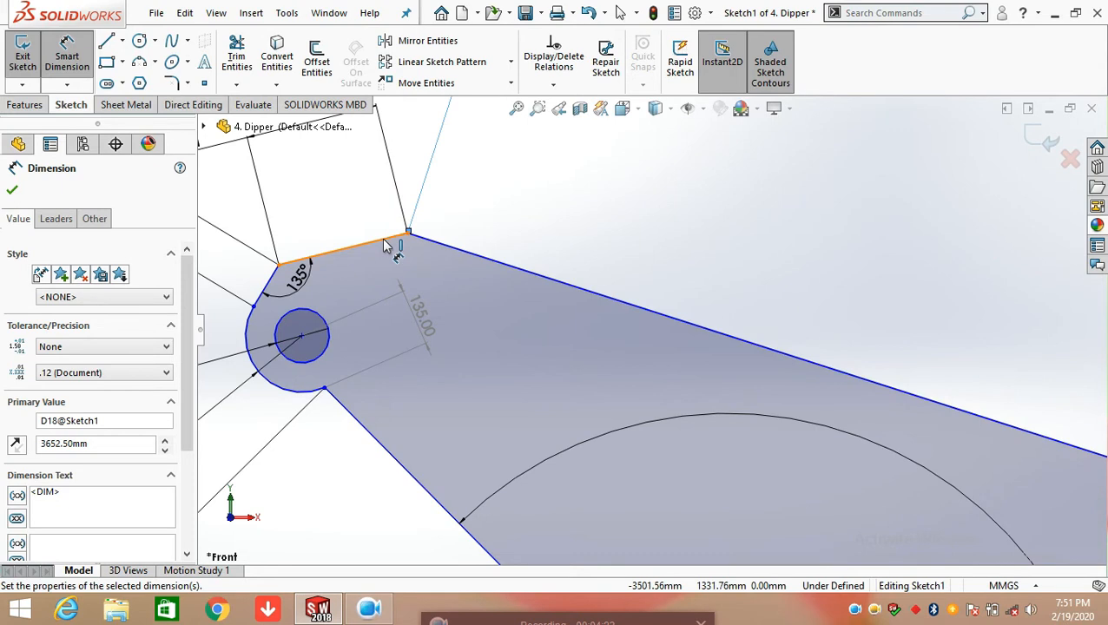
pyautogui.click(388, 238)
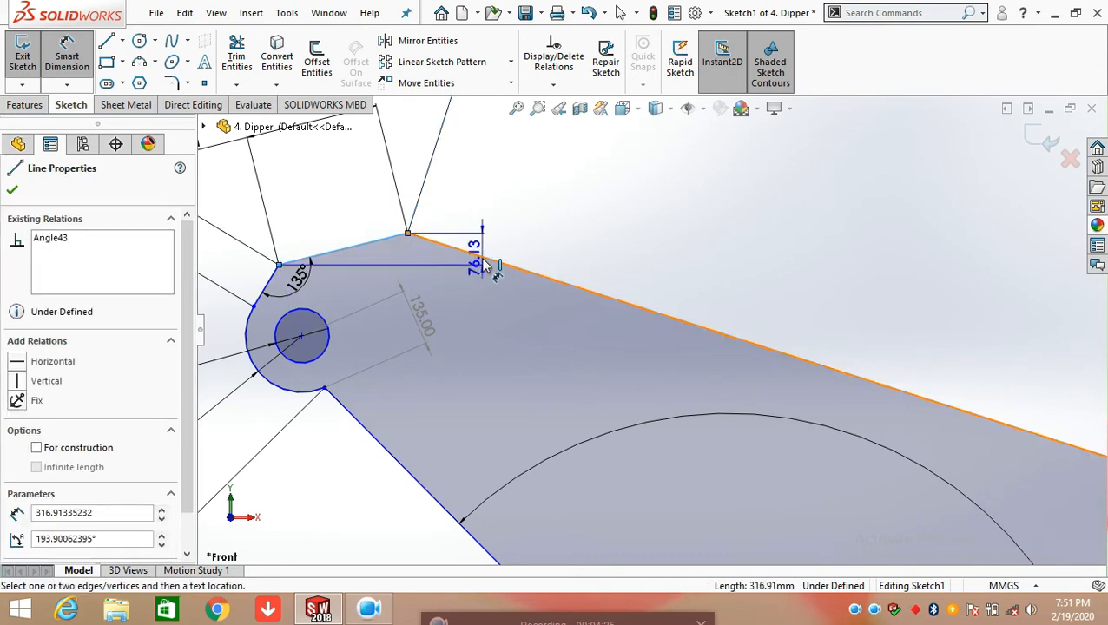
pyautogui.click(485, 268)
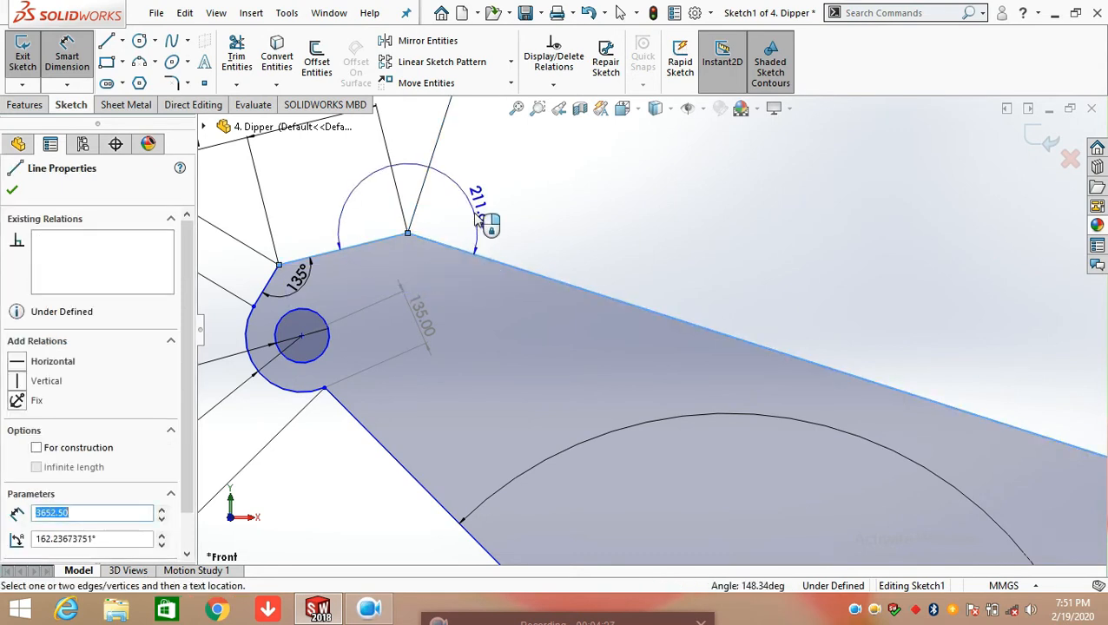
pyautogui.click(408, 286)
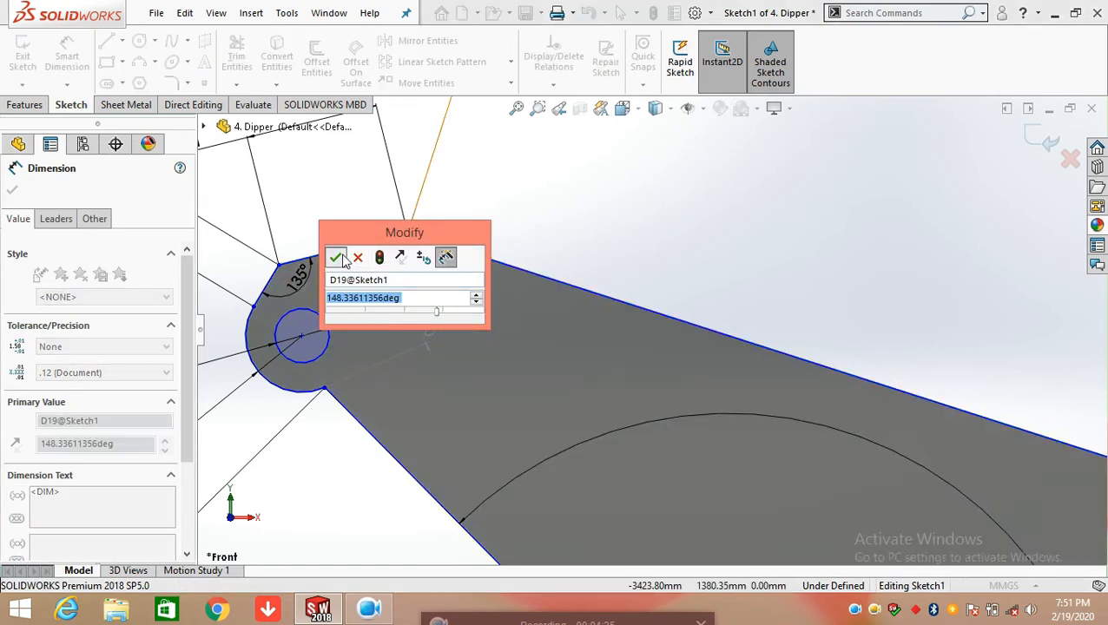
pyautogui.click(338, 256)
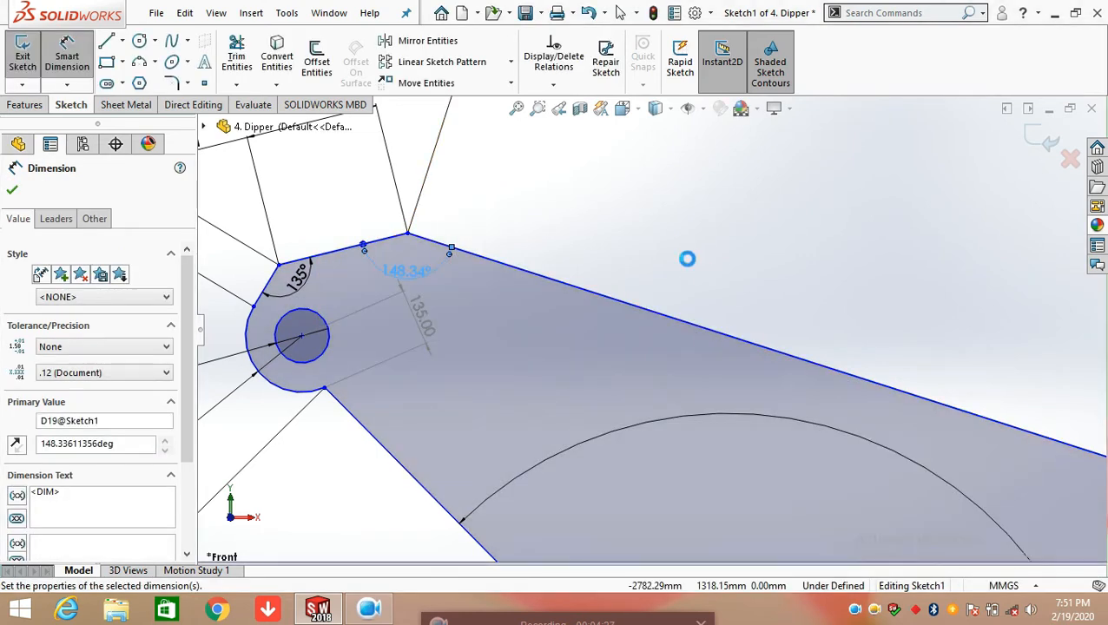
pyautogui.scroll(4, 686, 340)
pyautogui.scroll(1, 682, 340)
pyautogui.click(683, 279)
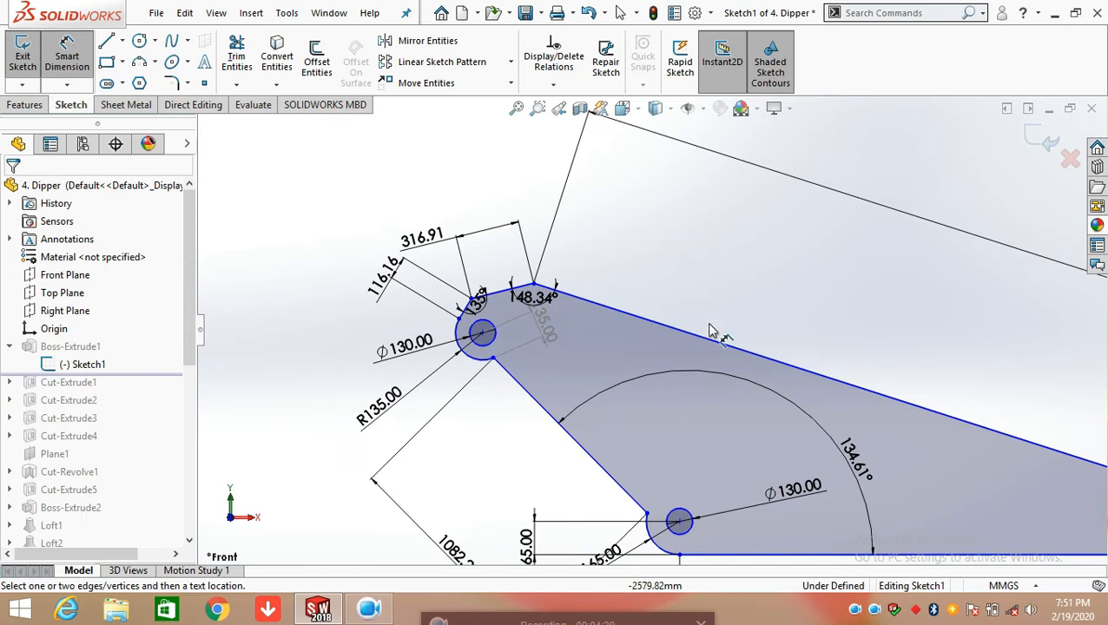
# Reposition the peak angle dimension so its text sits inside the profile just below the peak
pyautogui.click(563, 305)
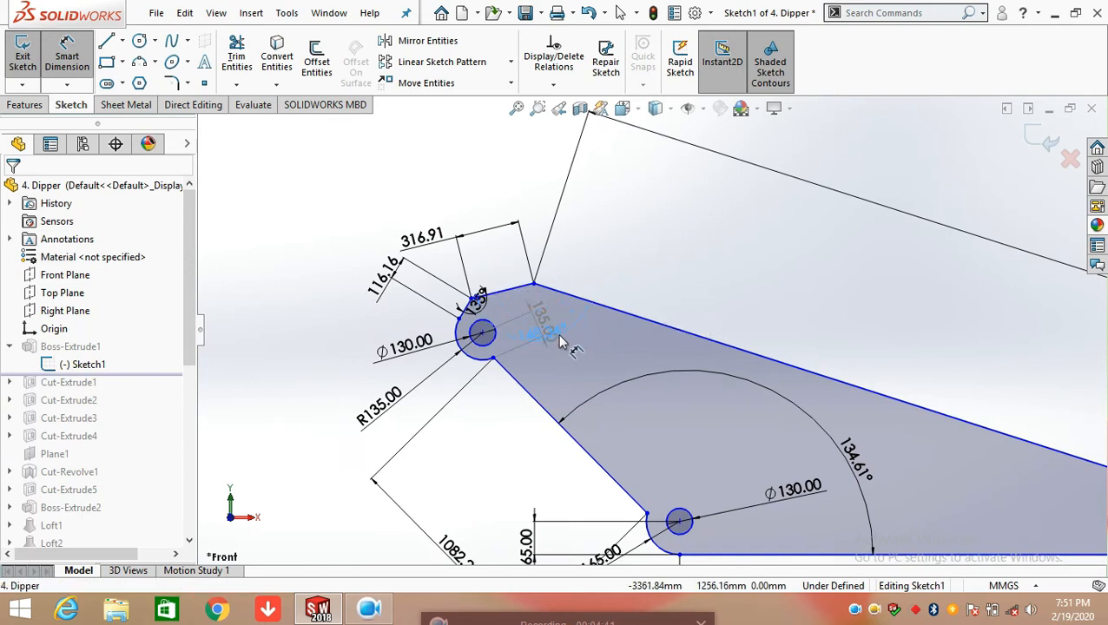
pyautogui.moveTo(547, 314); pyautogui.dragTo(640, 272)
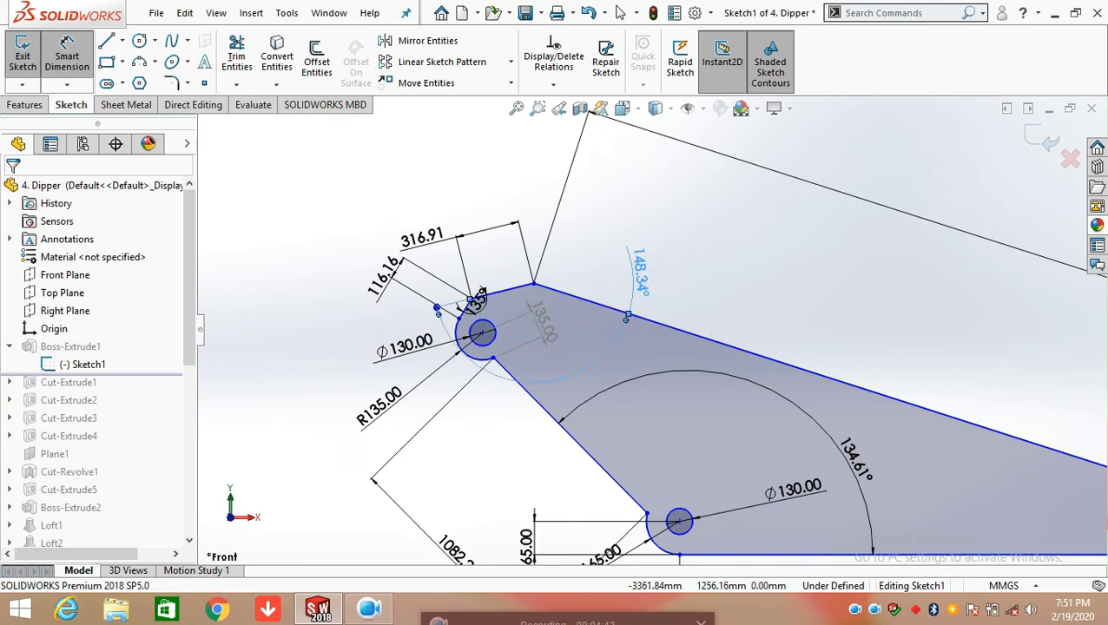
pyautogui.click(717, 286)
pyautogui.moveTo(641, 274); pyautogui.dragTo(540, 322)
pyautogui.click(664, 288)
# Check the dimensions across the whole base sketch and exit the sketch
pyautogui.scroll(3, 678, 330)
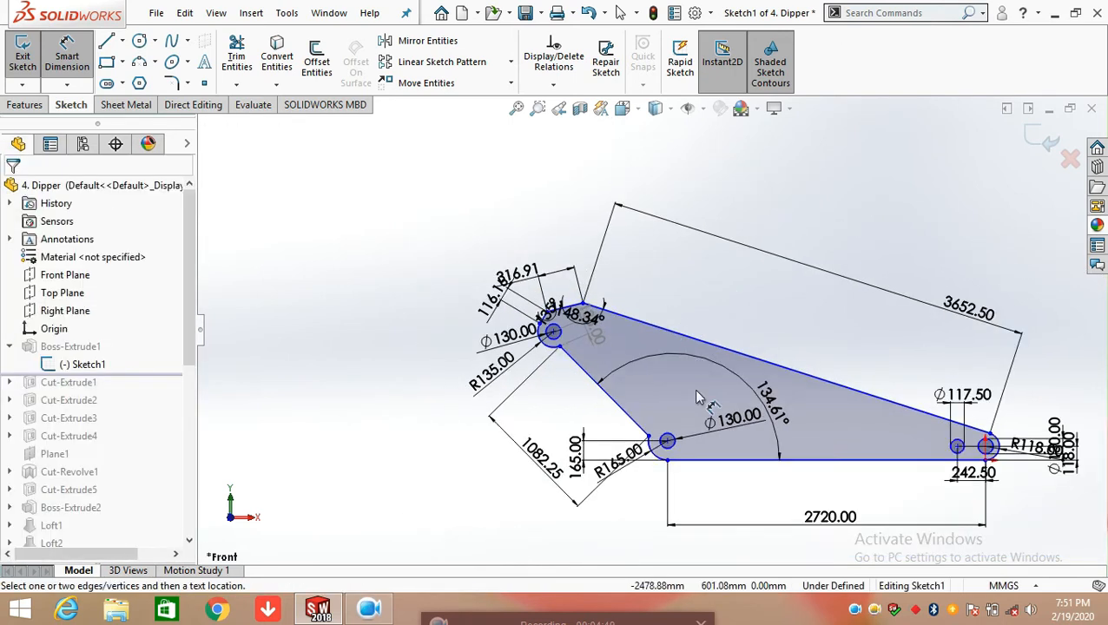
pyautogui.scroll(2, 700, 397)
pyautogui.scroll(-5, 860, 419)
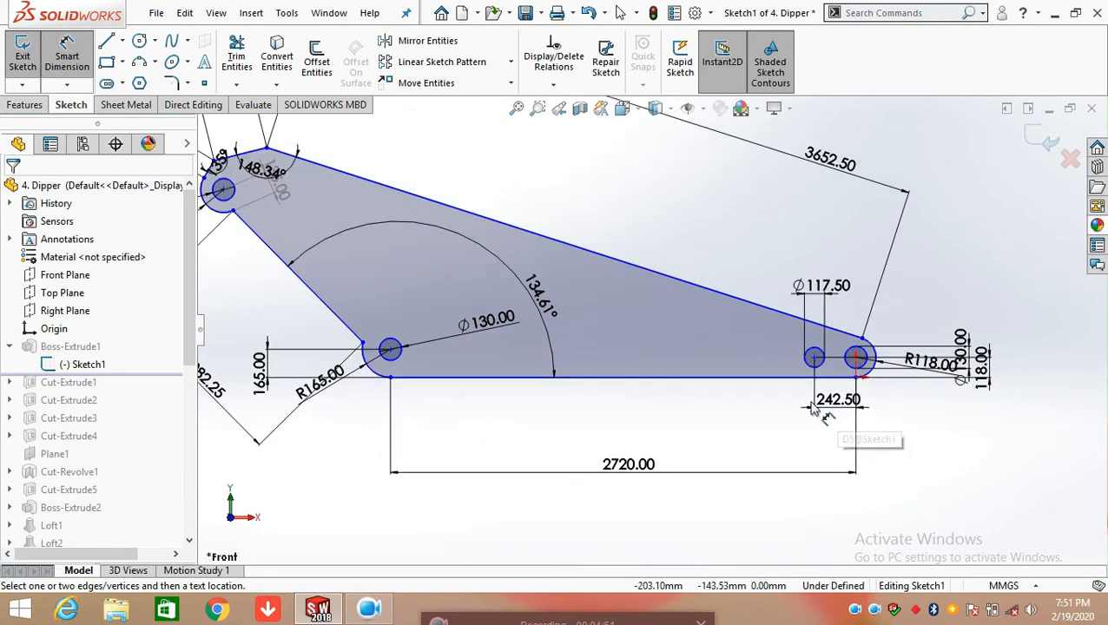
pyautogui.scroll(3, 519, 280)
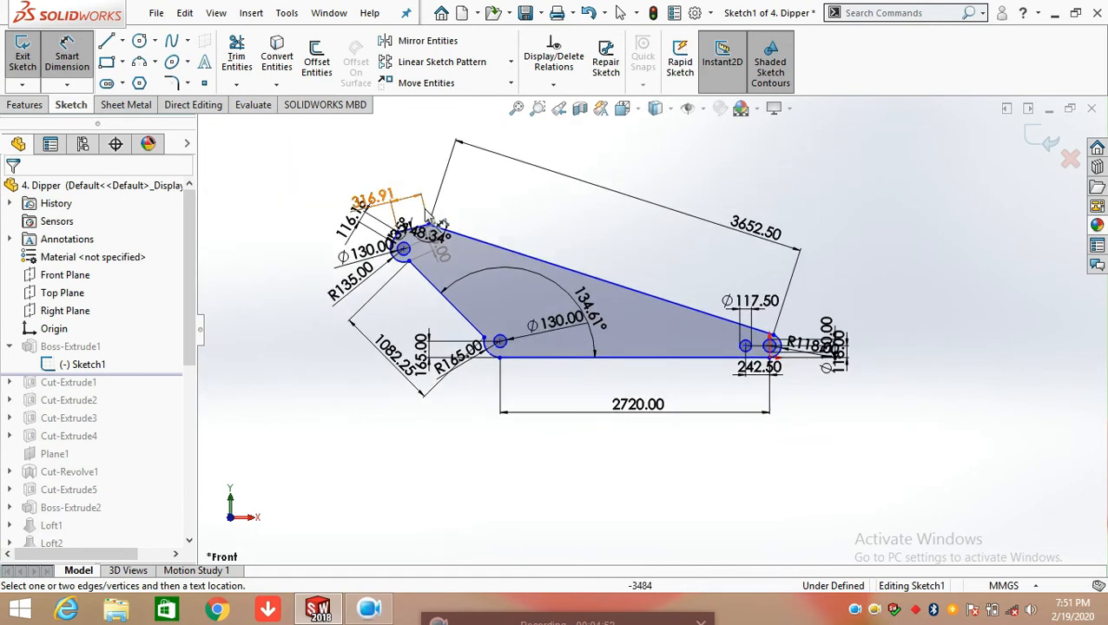
pyautogui.scroll(-2, 428, 228)
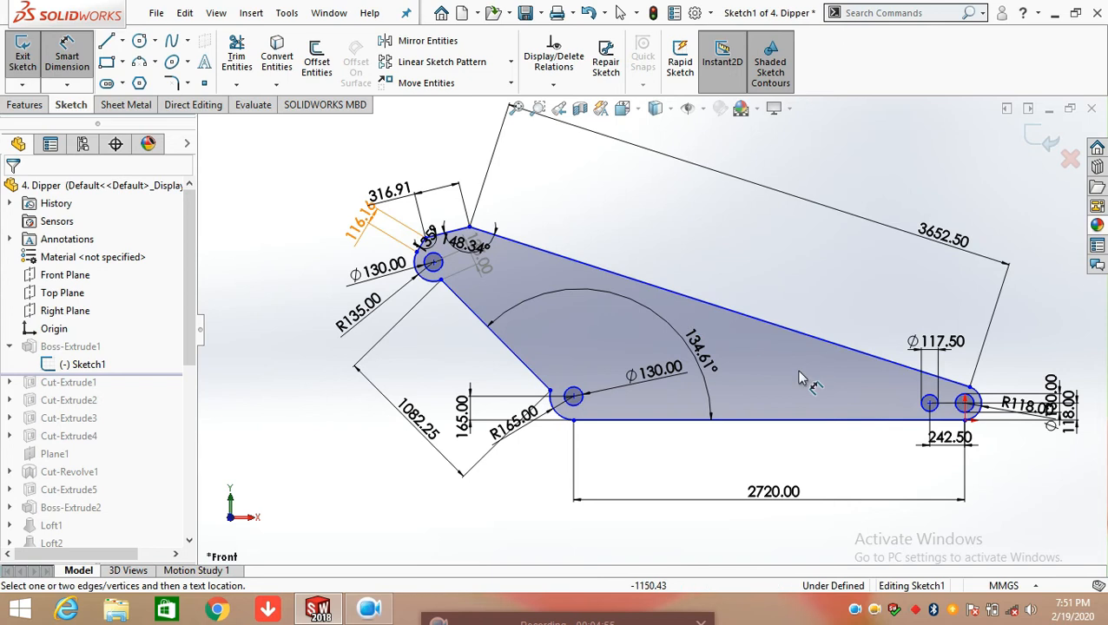
pyautogui.click(1032, 144)
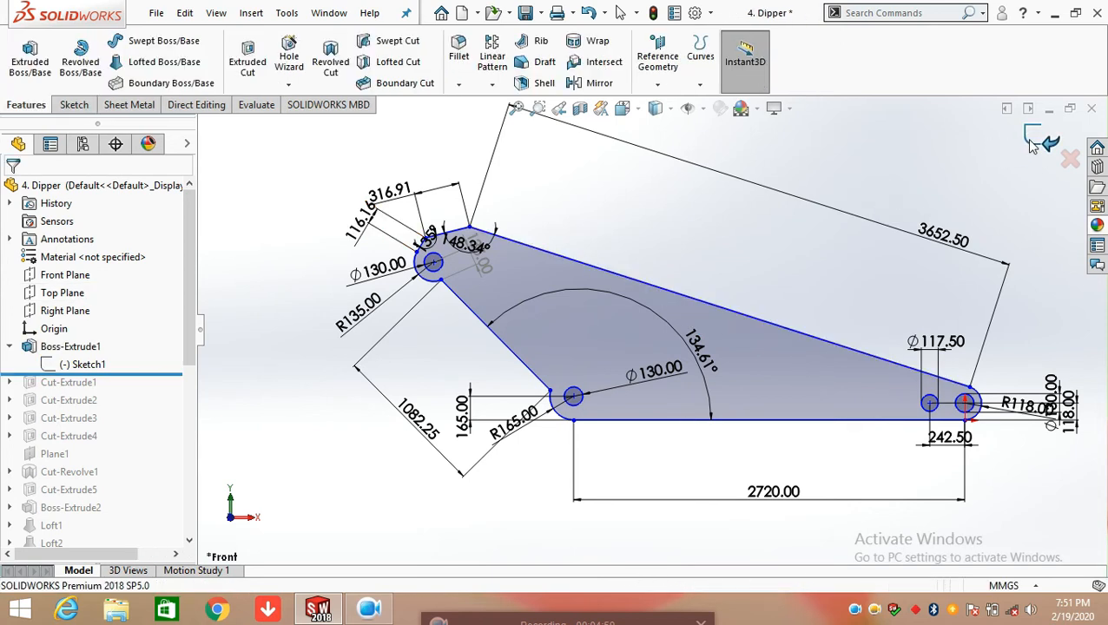
# Examine the end condition and depth in Boss-Extrude1's definition and accept it with its settings kept
pyautogui.click(54, 350)
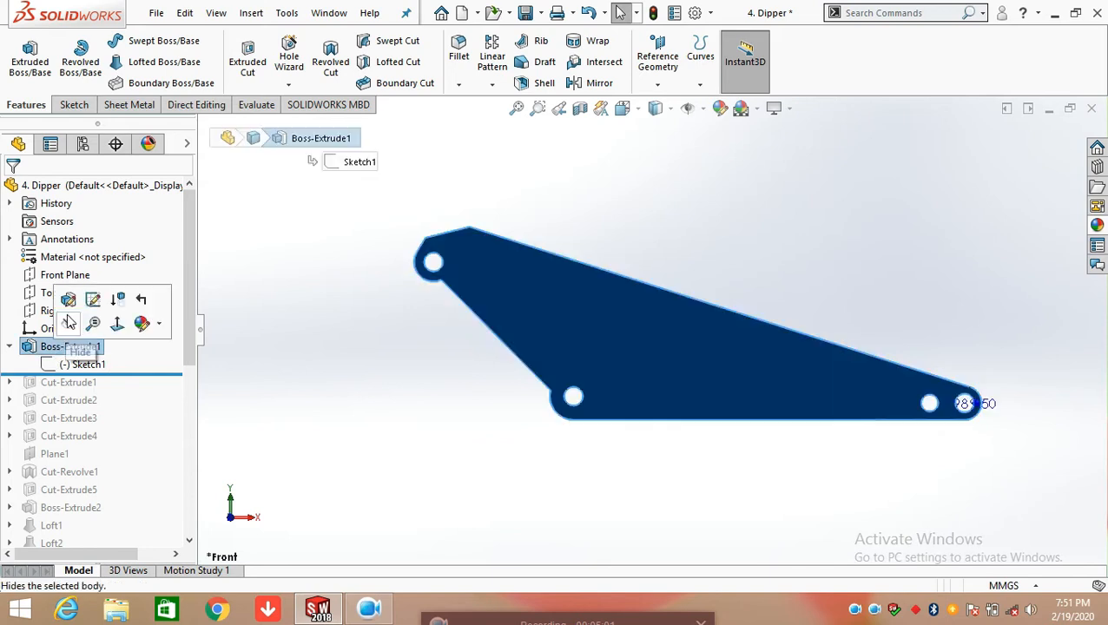
pyautogui.click(93, 299)
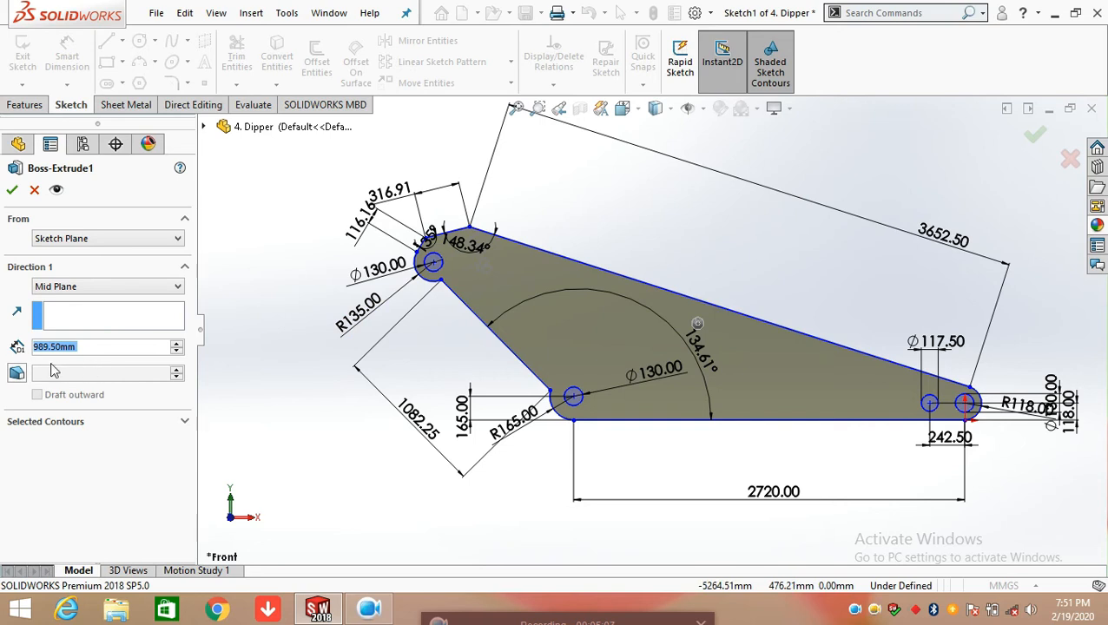
pyautogui.moveTo(603, 220); pyautogui.dragTo(610, 282, button='middle')
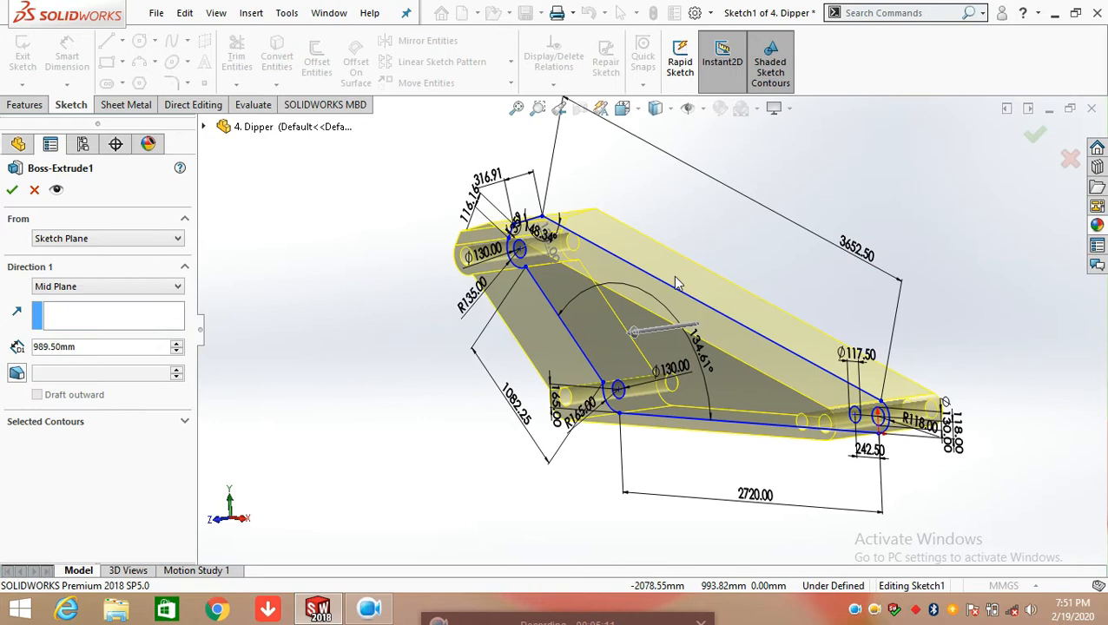
pyautogui.press('Return')
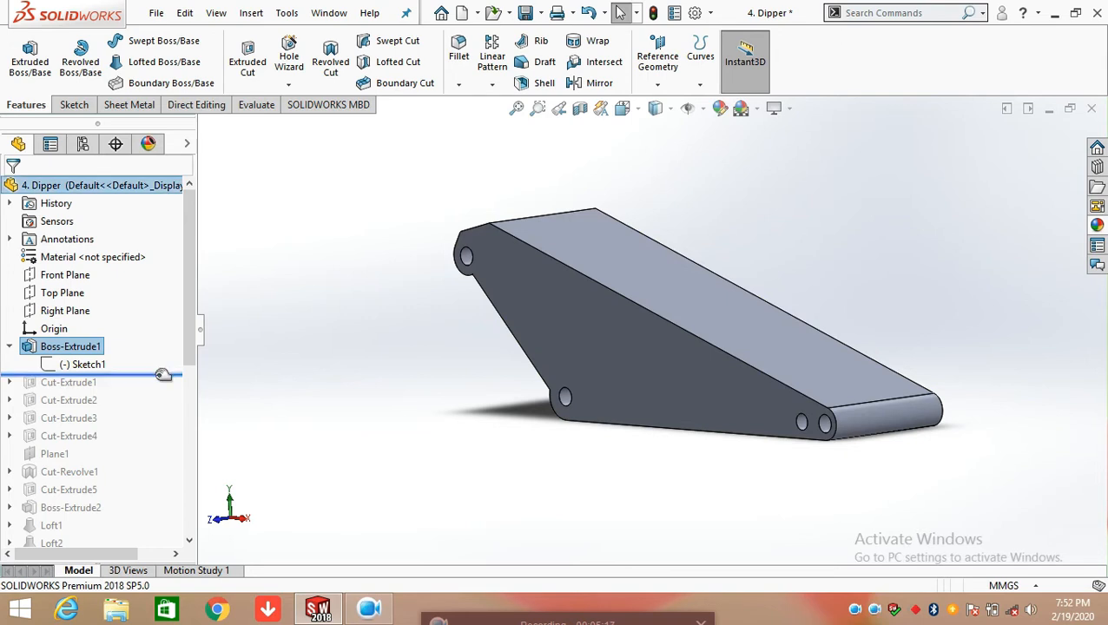
# Roll the model forward to include Cut-Extrude1 and open its Sketch2 for editing
pyautogui.moveTo(163, 374); pyautogui.dragTo(164, 392)
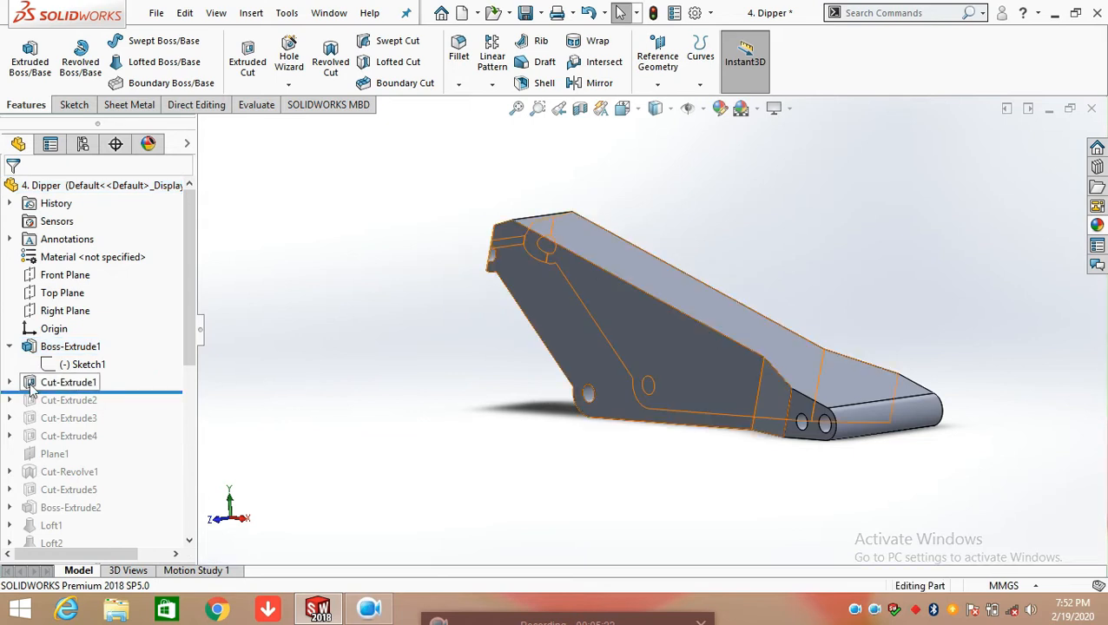
pyautogui.click(10, 383)
pyautogui.click(76, 400)
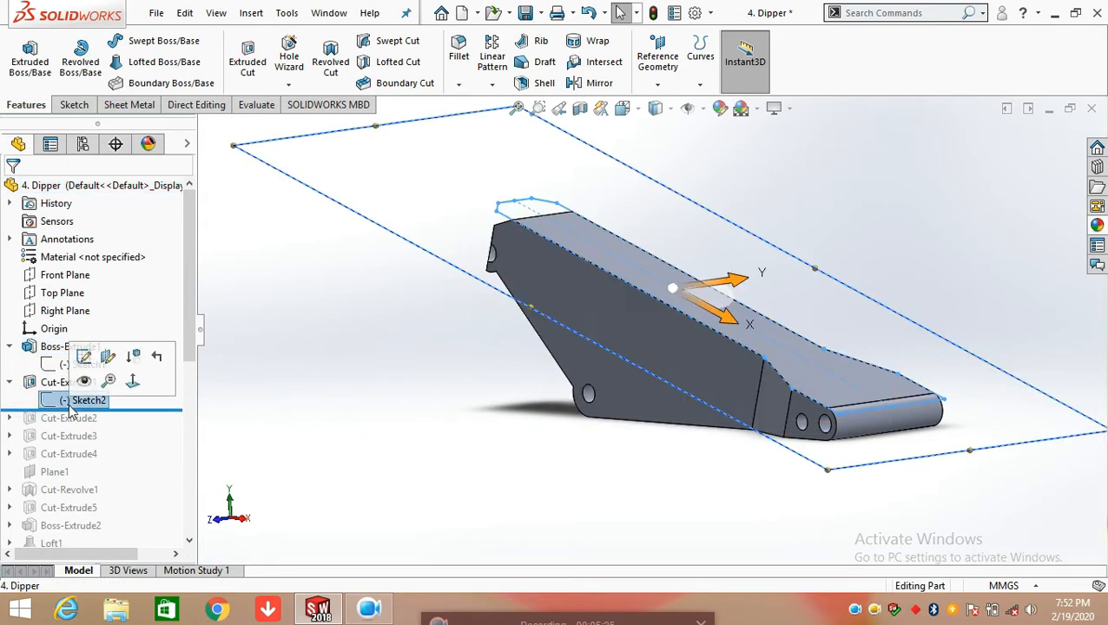
pyautogui.click(85, 358)
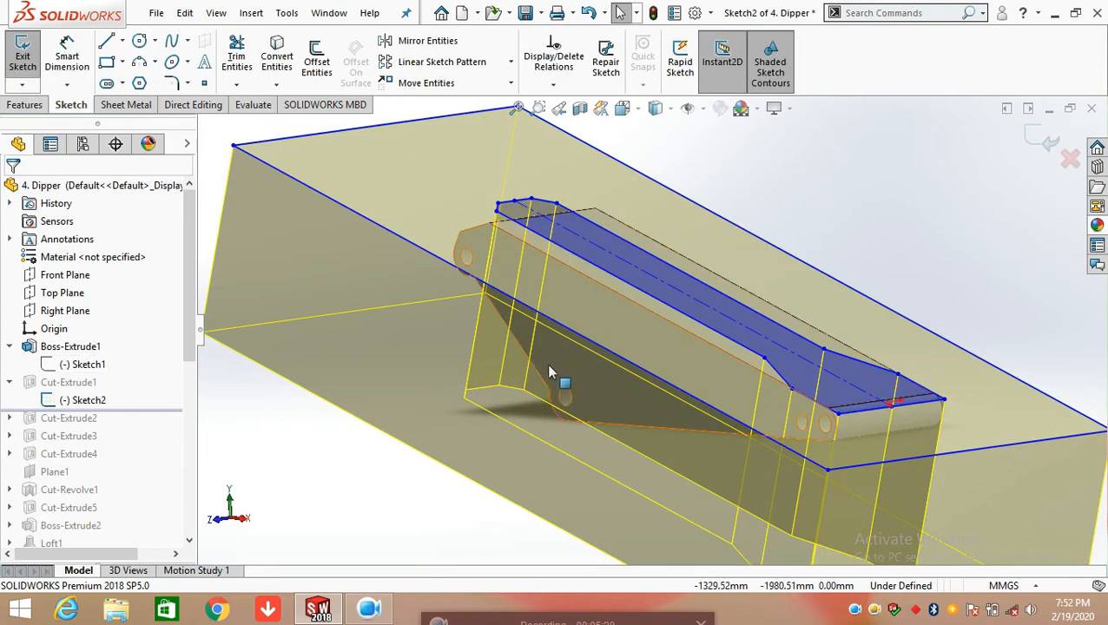
# Inspect the cut sketch against the dipper body from several angles and orient the model to the Top view
pyautogui.scroll(4, 616, 362)
pyautogui.moveTo(615, 343)
pyautogui.mouseDown(button='middle')
pyautogui.moveTo(585, 416)
pyautogui.moveTo(507, 359)
pyautogui.moveTo(460, 242)
pyautogui.moveTo(648, 277)
pyautogui.moveTo(704, 395)
pyautogui.mouseUp(button='middle')
pyautogui.press('space')
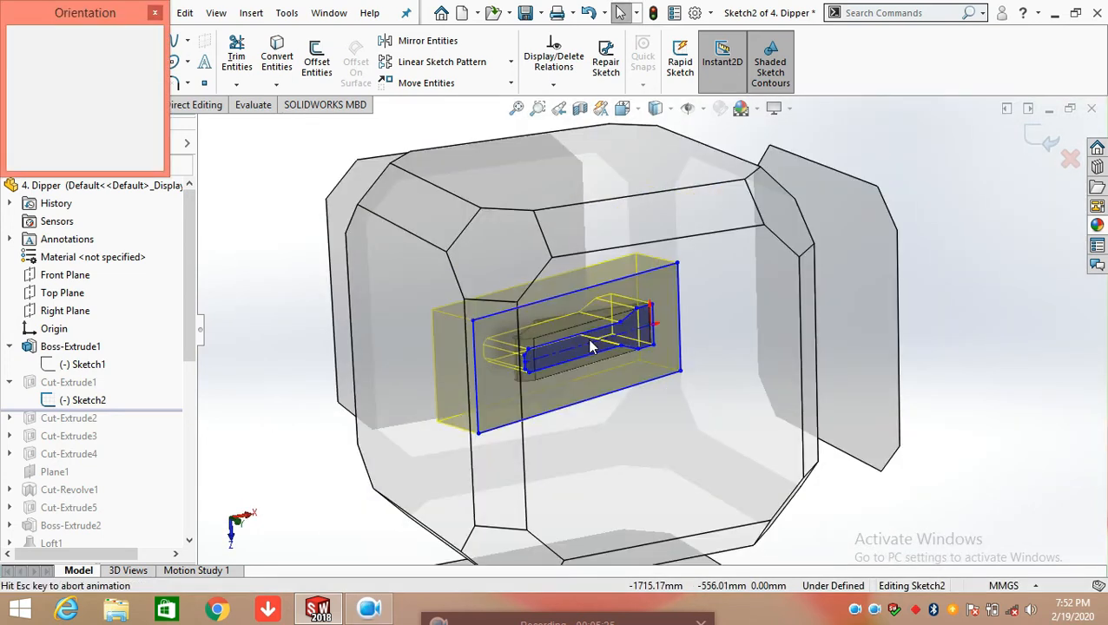
pyautogui.click(584, 399)
pyautogui.moveTo(593, 380); pyautogui.dragTo(684, 474, button='middle')
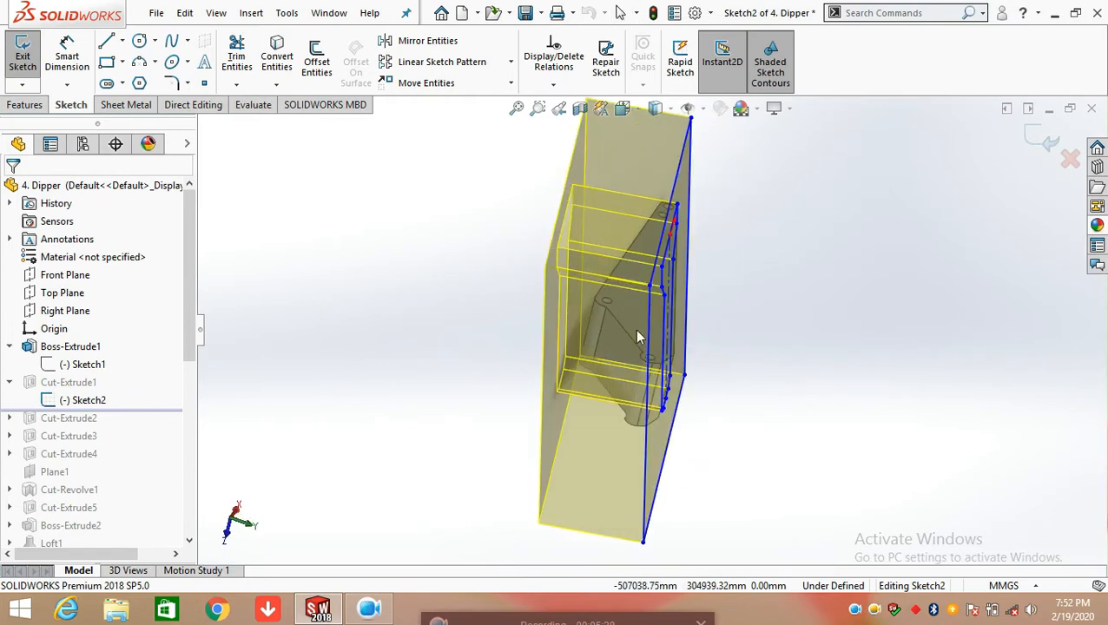
pyautogui.moveTo(671, 329); pyautogui.dragTo(675, 296, button='middle')
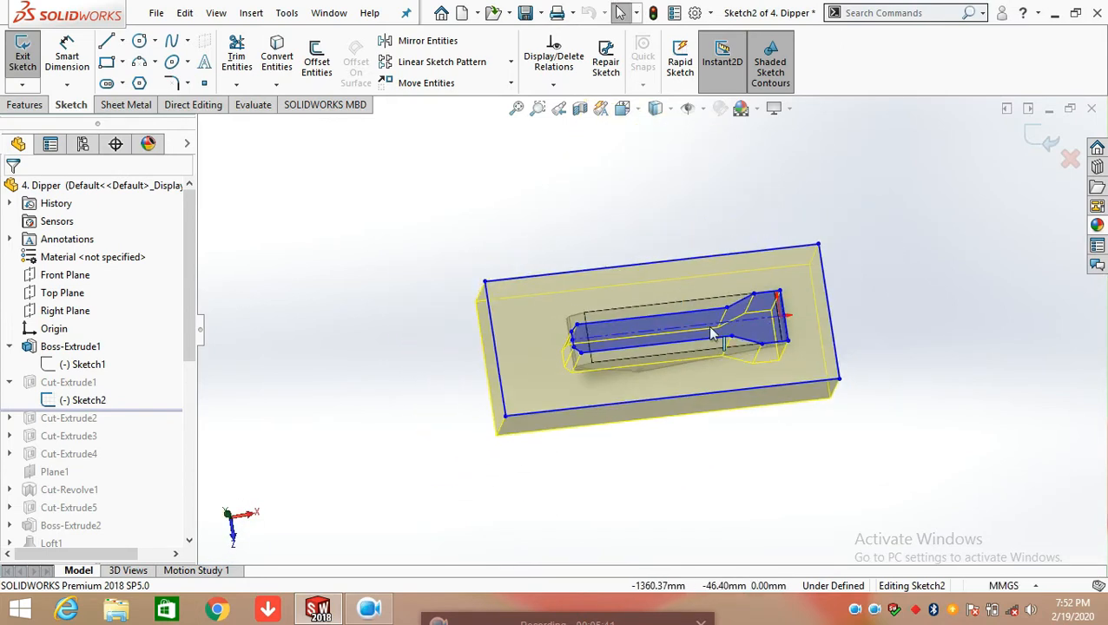
pyautogui.press('space')
pyautogui.click(477, 367)
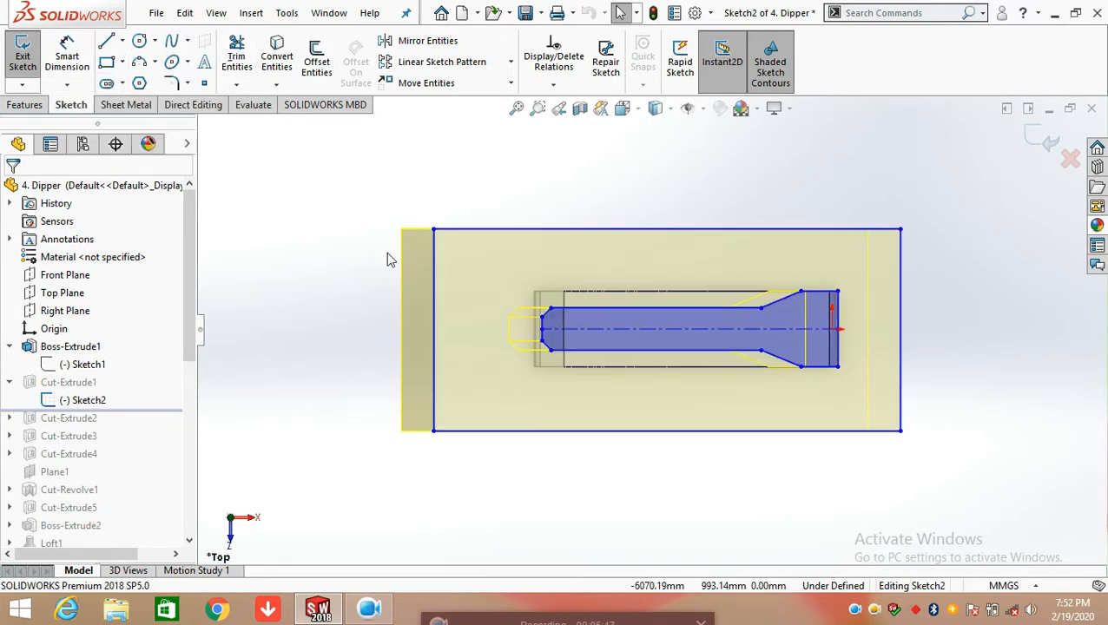
# Dimension the length and width of the outer rectangle in the cut sketch, accepting both drawn sizes
pyautogui.click(67, 57)
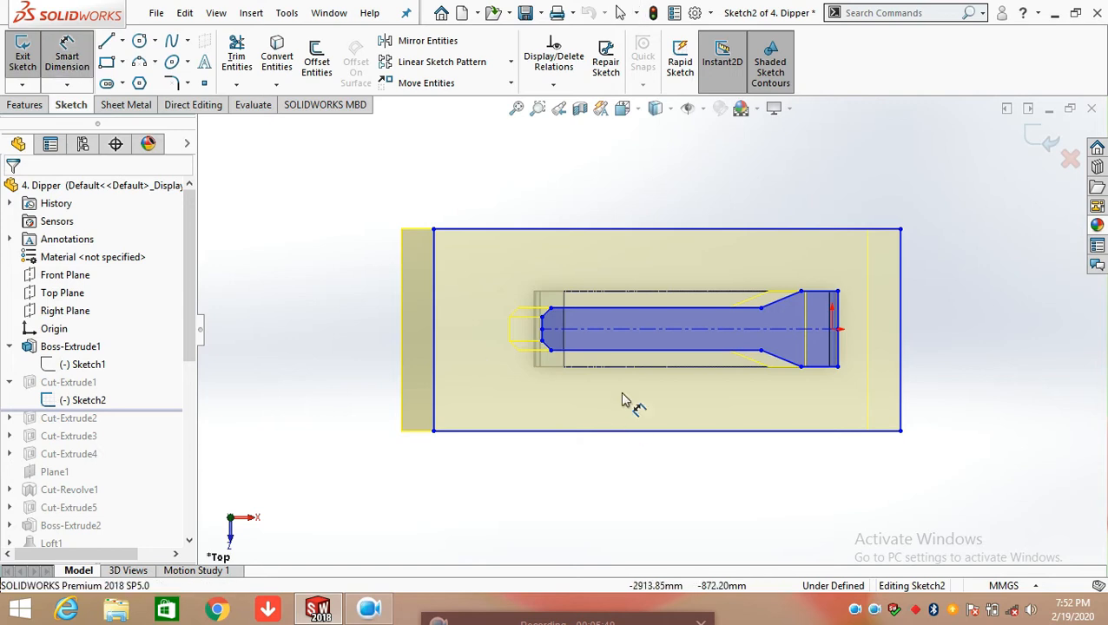
pyautogui.click(537, 231)
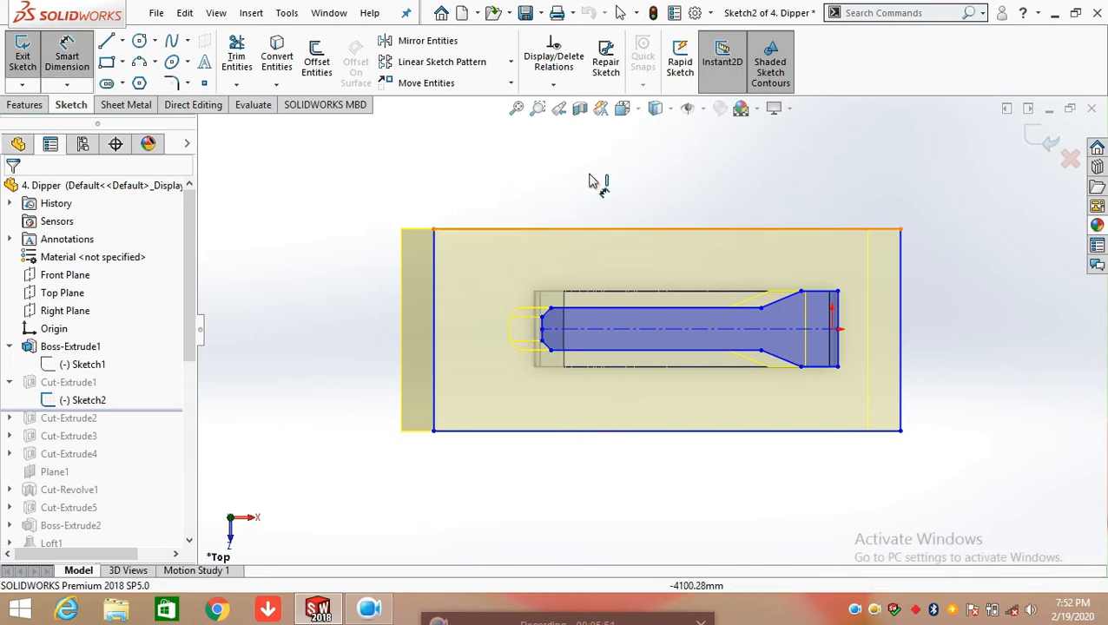
pyautogui.click(631, 177)
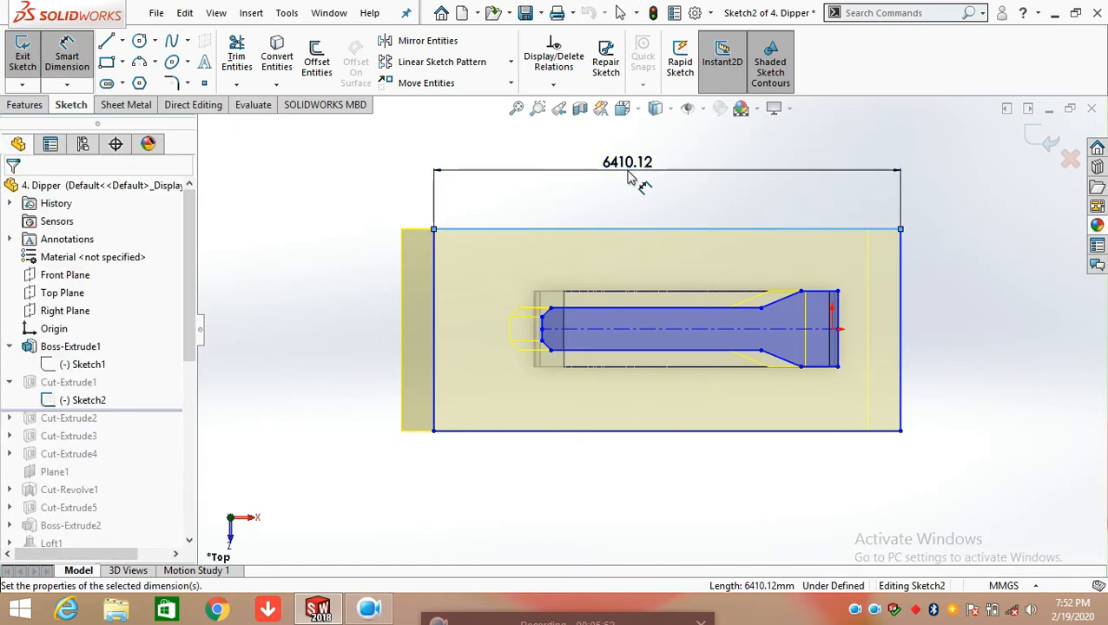
pyautogui.click(557, 149)
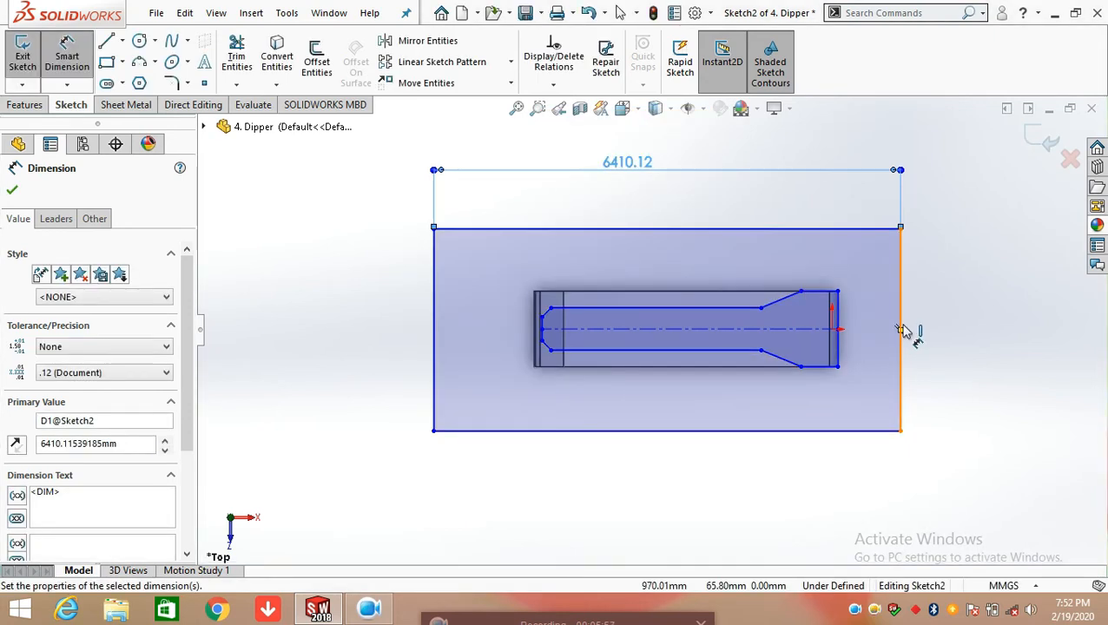
pyautogui.click(902, 330)
pyautogui.click(956, 335)
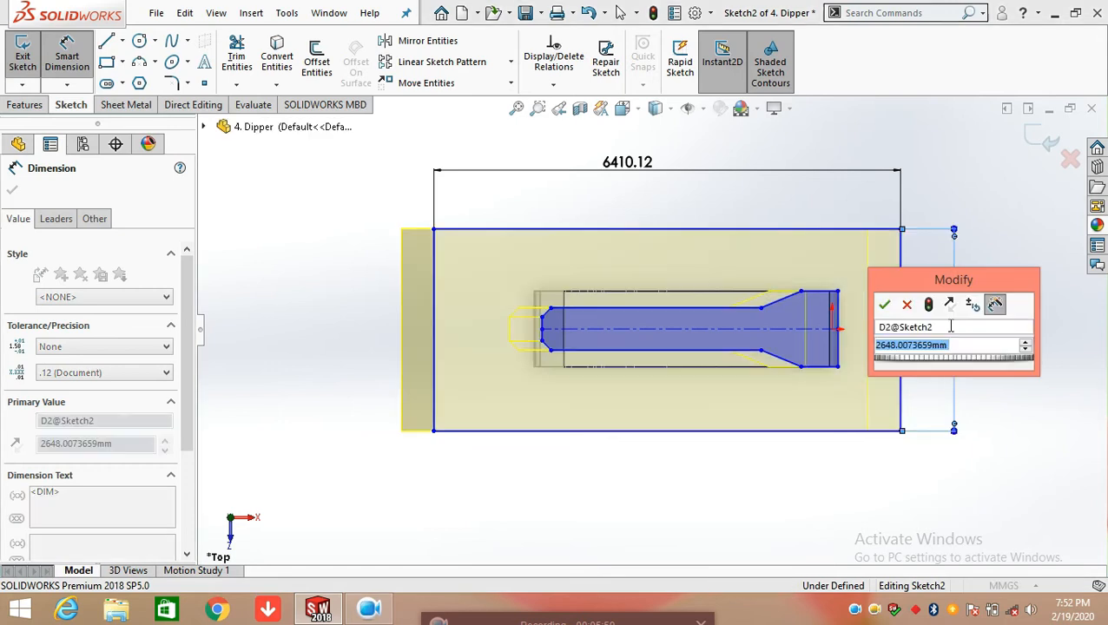
pyautogui.click(878, 302)
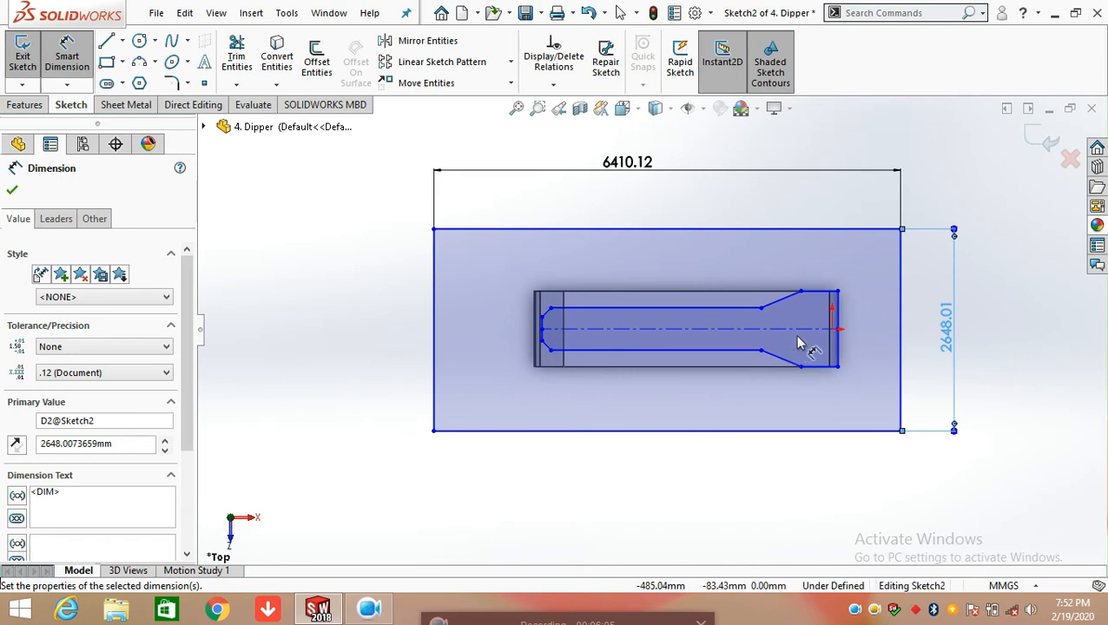
# Dimension the vertical distance from the centerline's end to the upper end-edge corner at the inner profile's narrow end
pyautogui.scroll(-2, 803, 335)
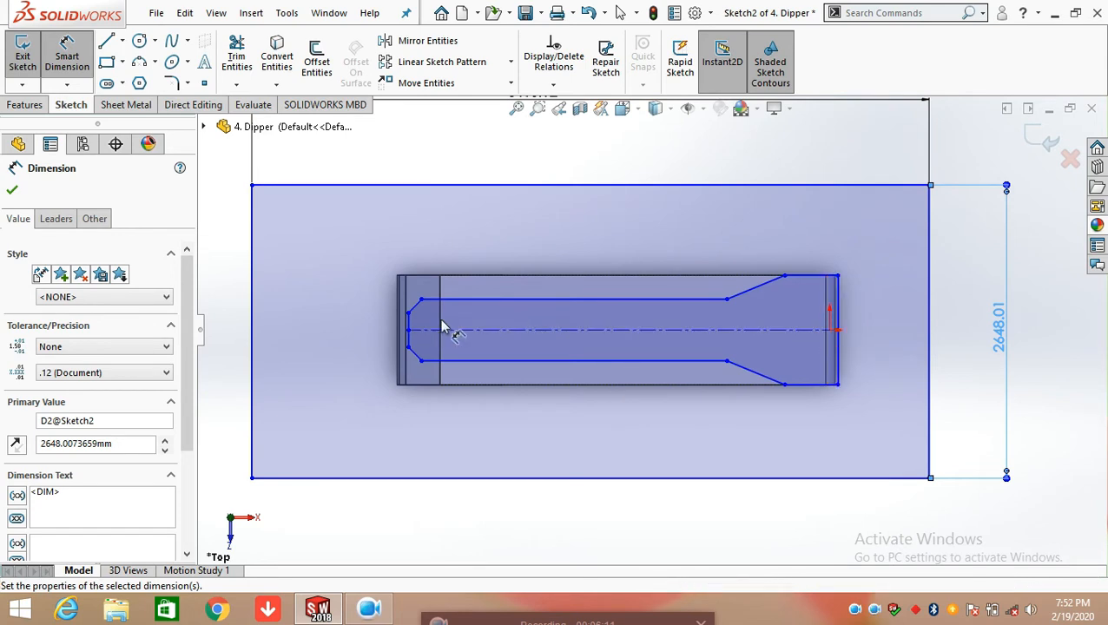
pyautogui.scroll(-3, 441, 334)
pyautogui.scroll(-2, 430, 334)
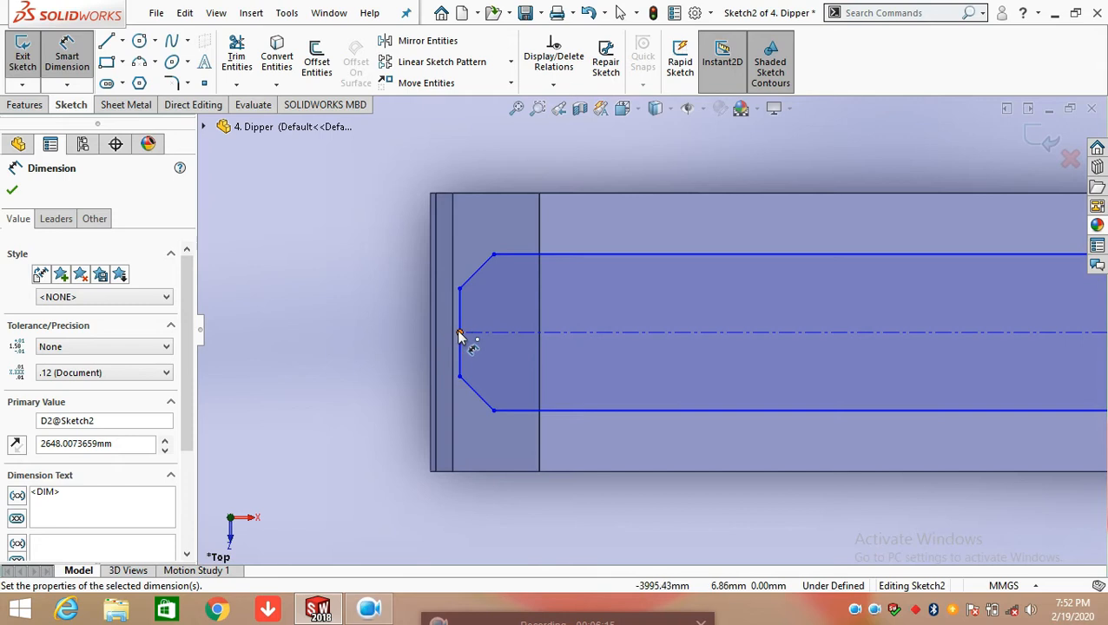
pyautogui.click(460, 334)
pyautogui.click(460, 290)
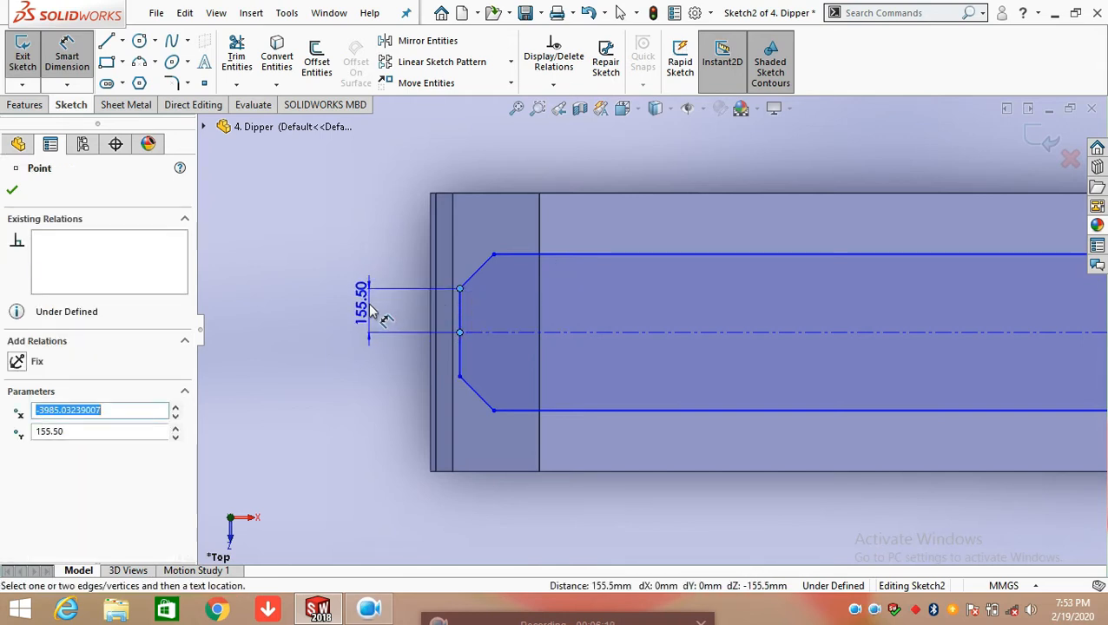
pyautogui.click(372, 313)
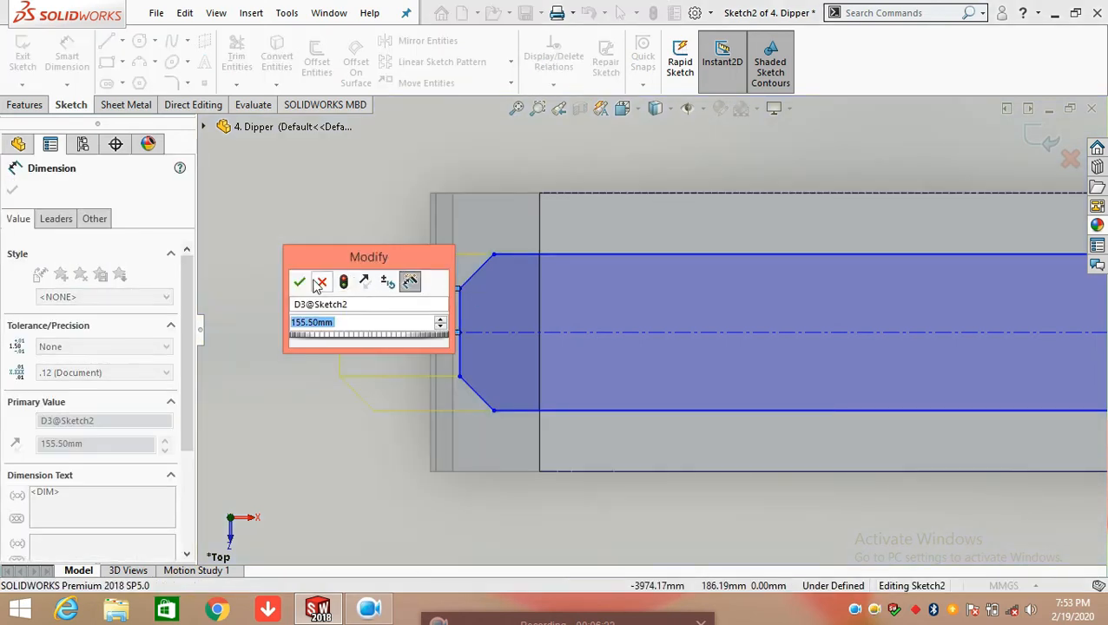
pyautogui.click(300, 282)
# Dimension the vertical height of the upper chamfer line at the inner profile's narrow end
pyautogui.scroll(-1, 477, 291)
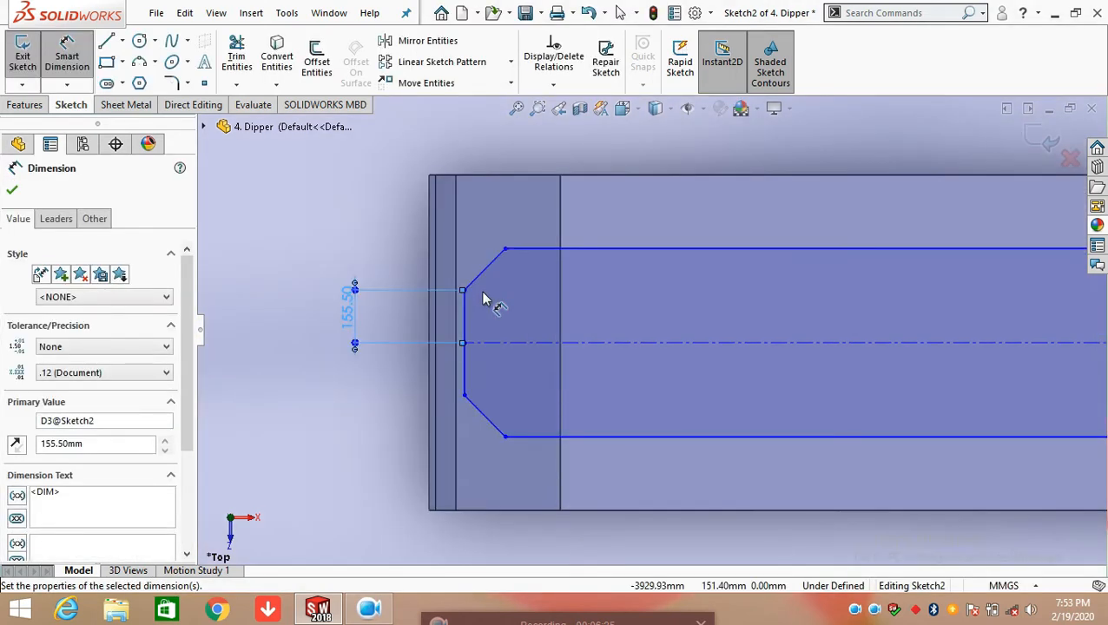
pyautogui.scroll(-1, 477, 293)
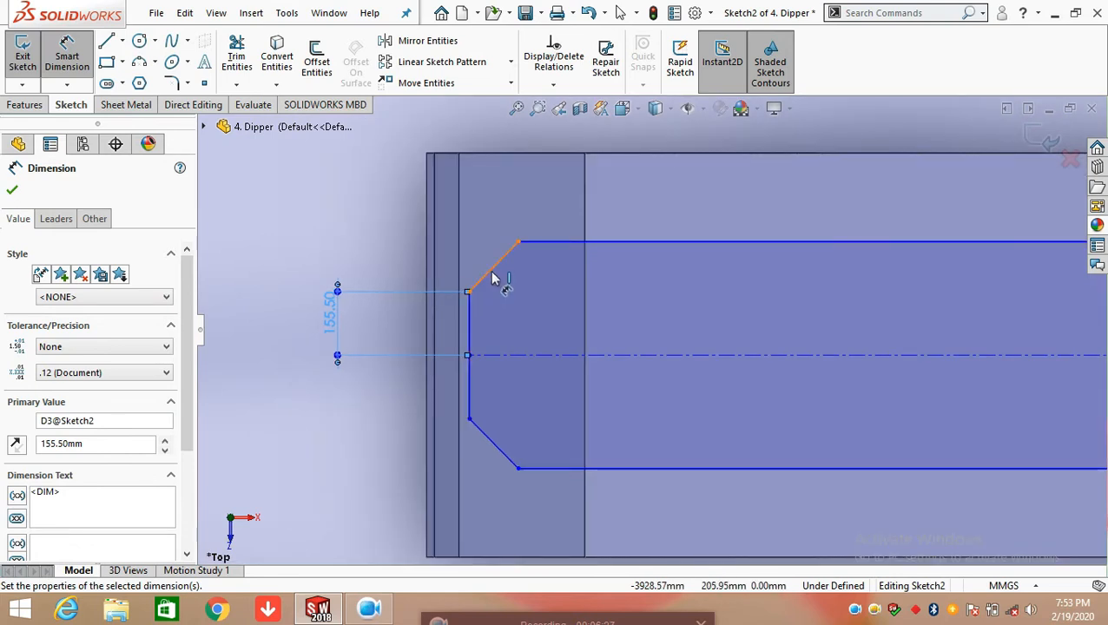
pyautogui.click(463, 265)
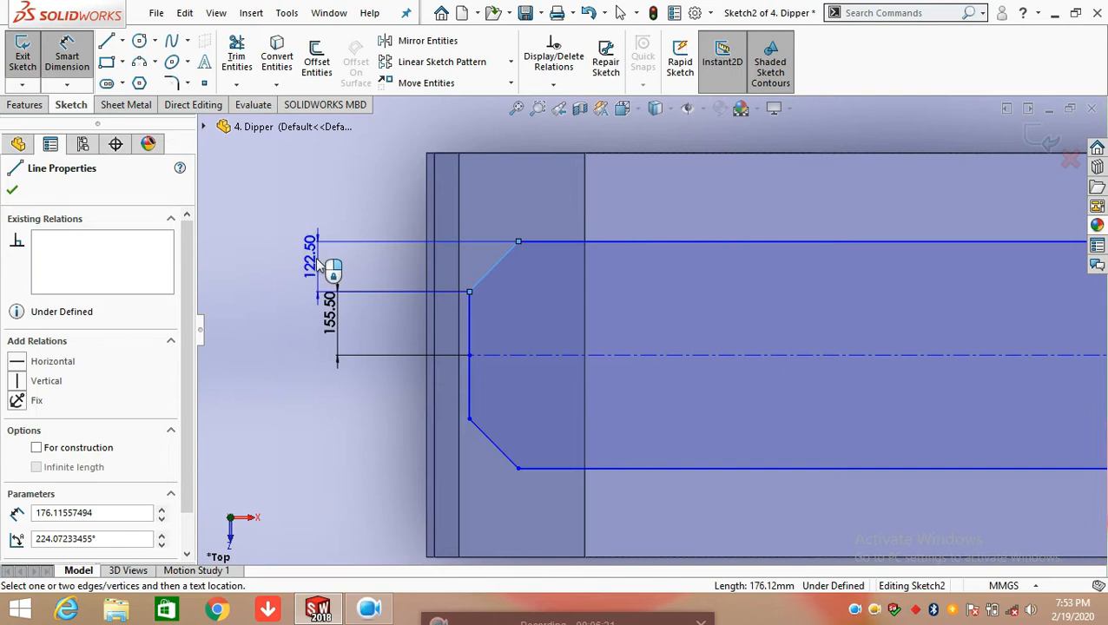
pyautogui.click(298, 276)
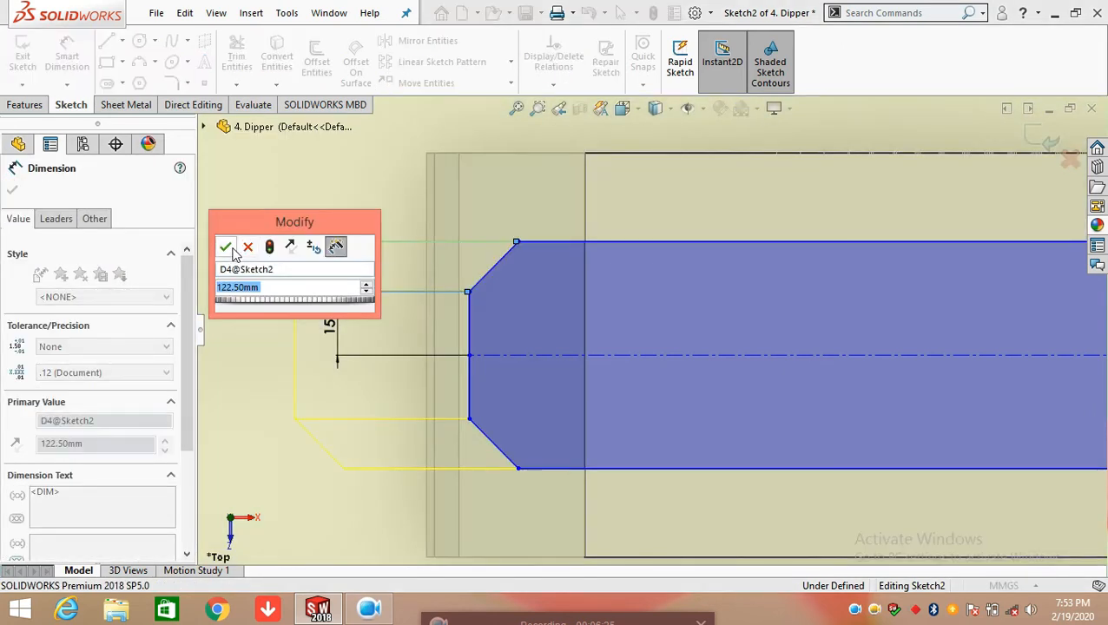
pyautogui.press('Return')
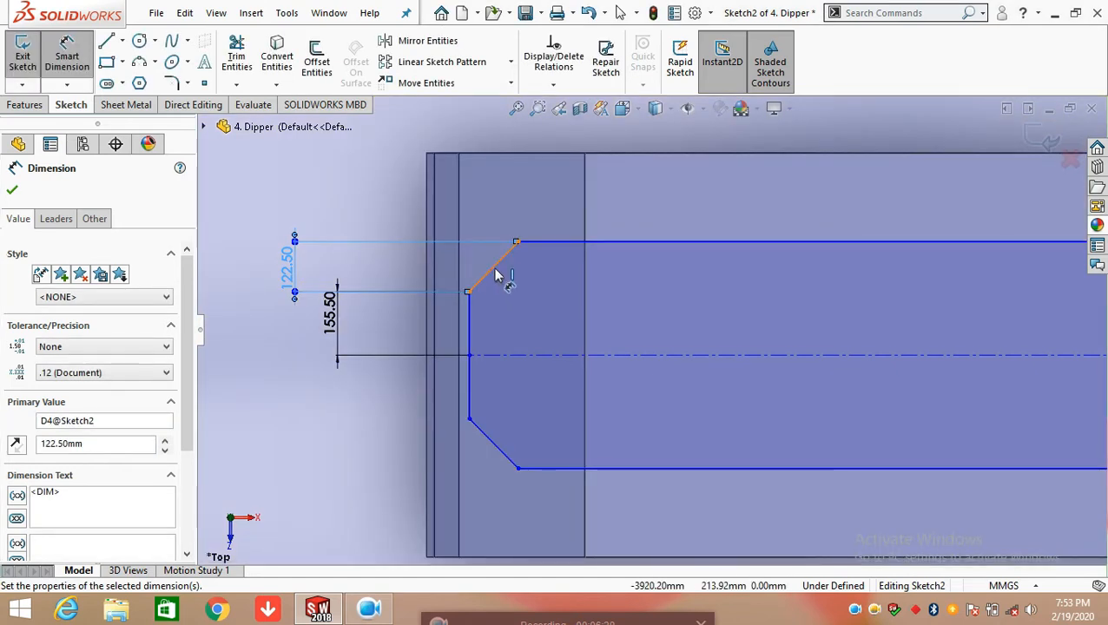
# Dimension the angle between the upper chamfer line and the vertical end edge, placing it inside the profile
pyautogui.click(489, 280)
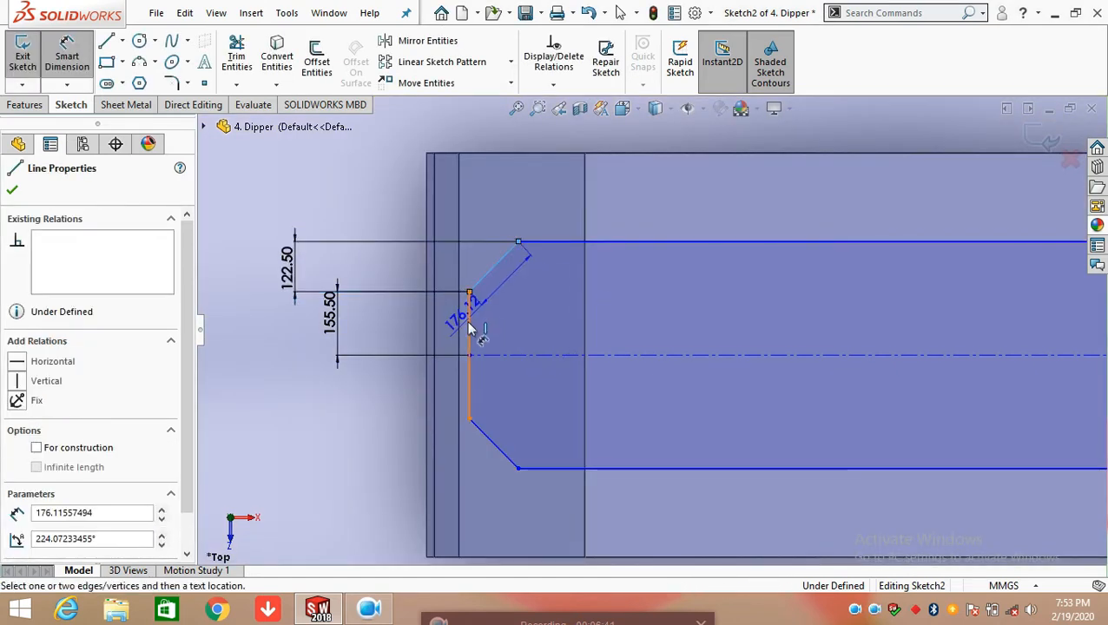
pyautogui.click(469, 319)
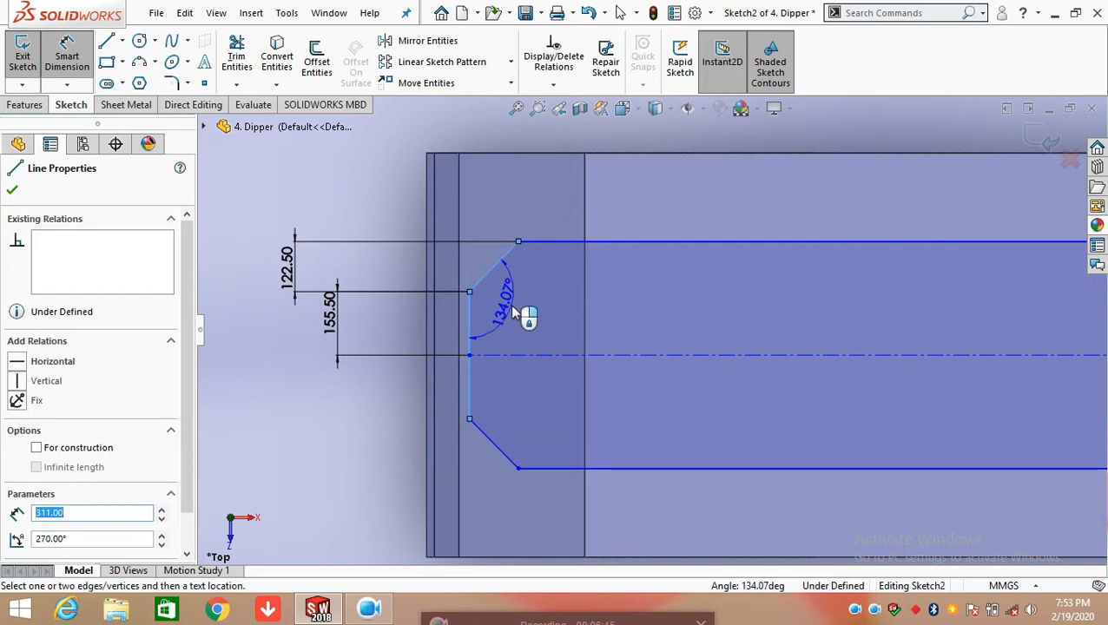
pyautogui.click(515, 313)
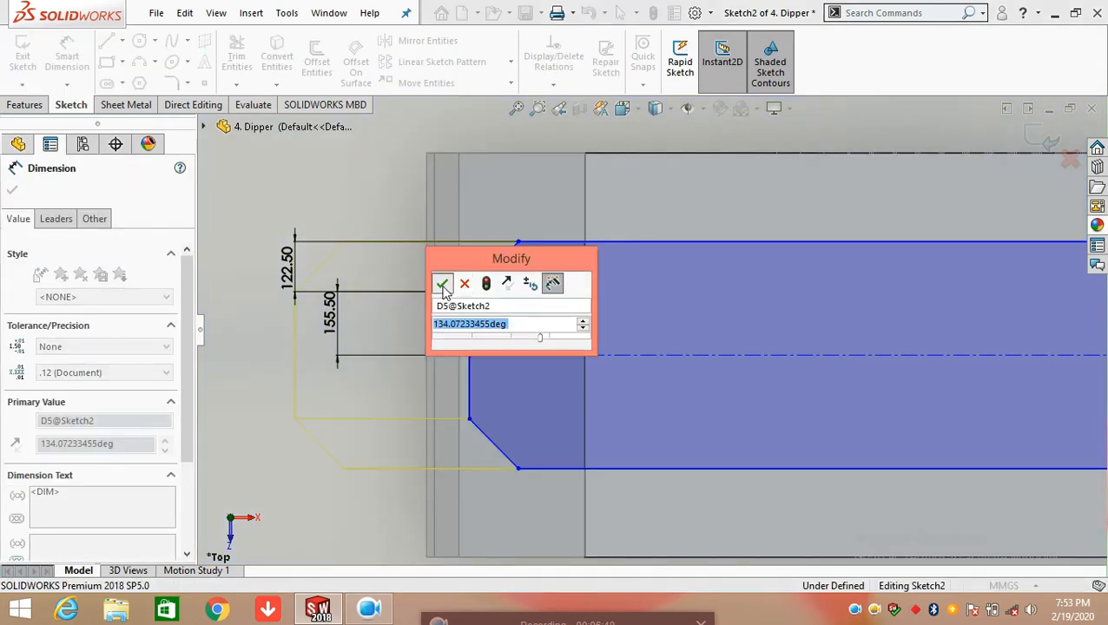
pyautogui.click(442, 284)
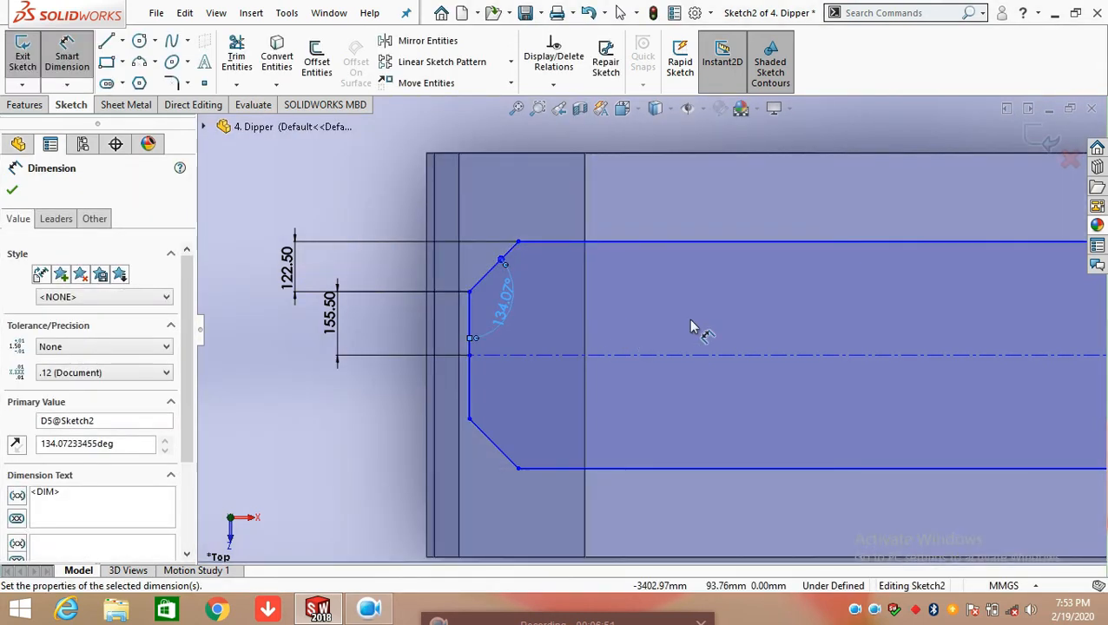
# Dimension the length of the inner profile's long upper edge, placing the dimension above the body
pyautogui.scroll(5, 692, 327)
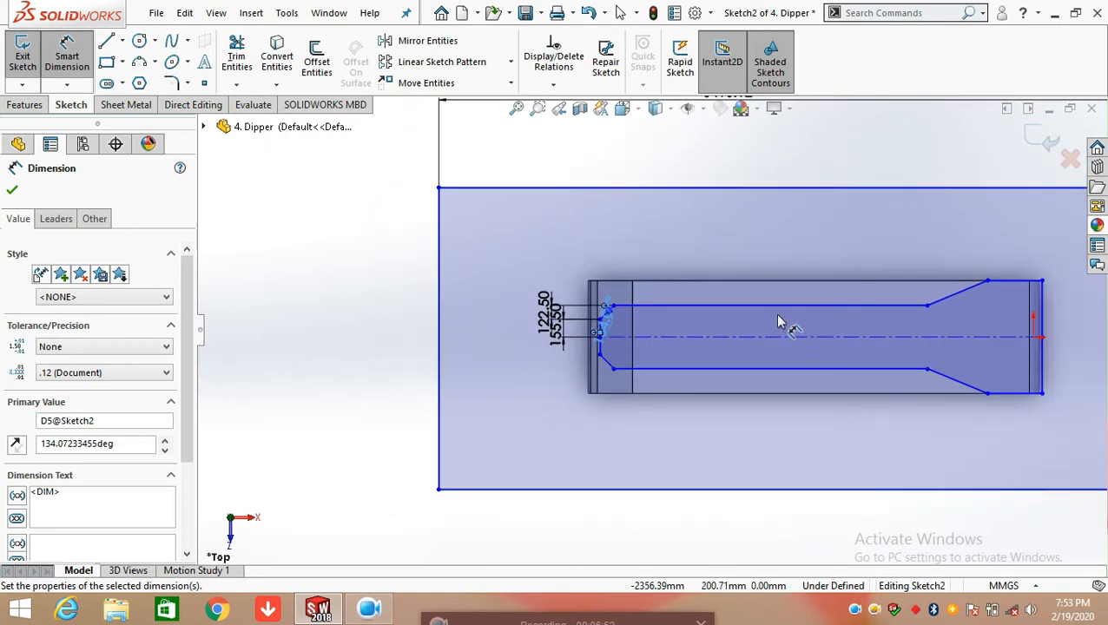
pyautogui.click(717, 305)
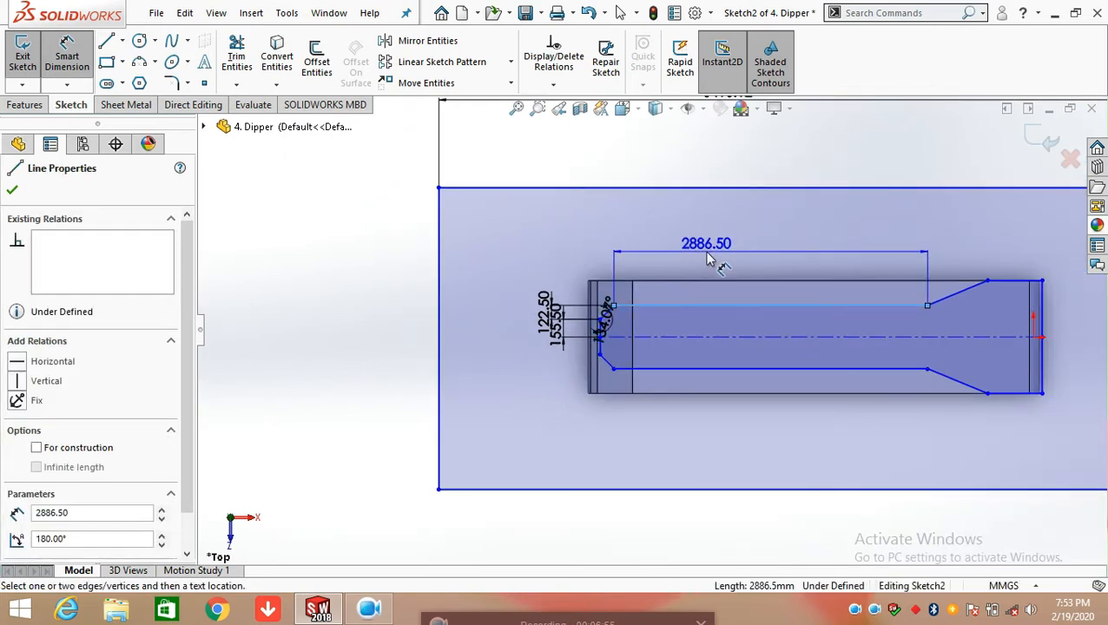
pyautogui.click(705, 256)
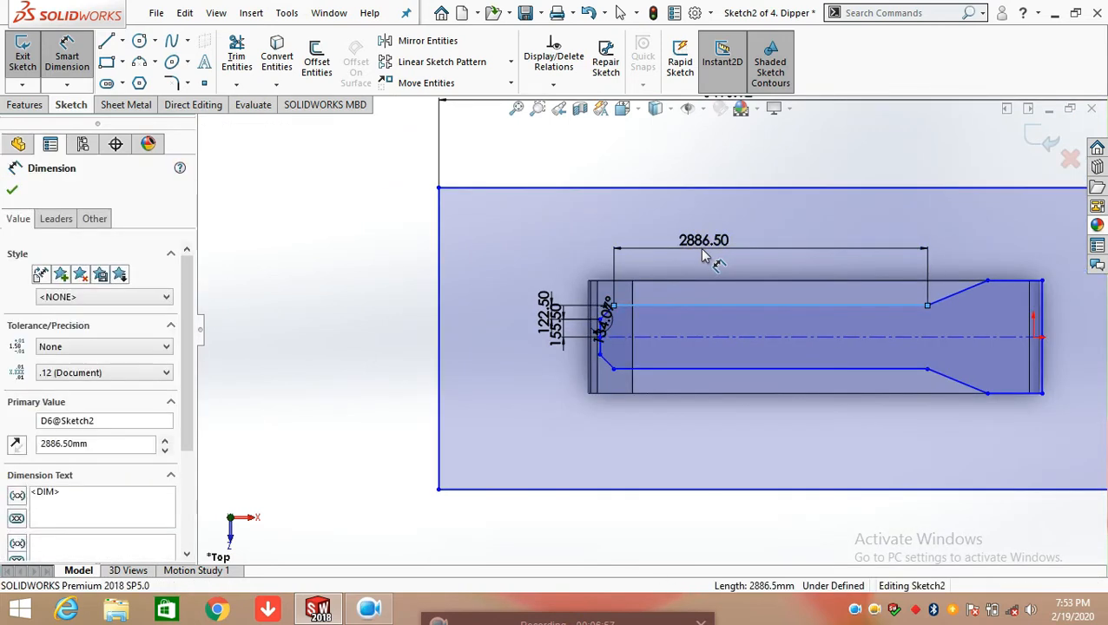
pyautogui.click(635, 226)
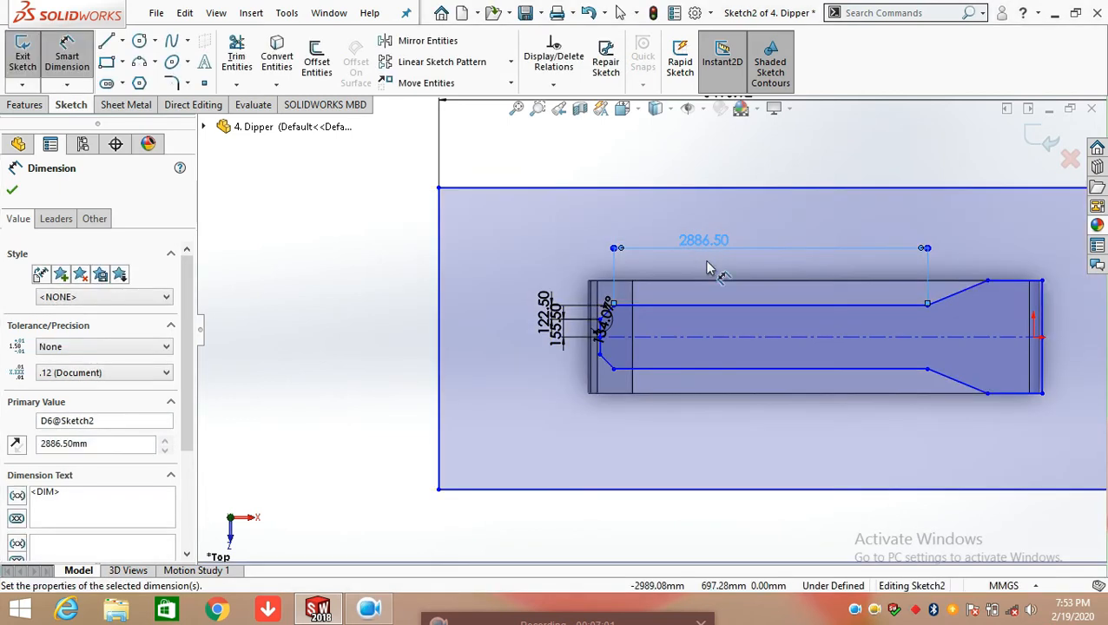
pyautogui.scroll(-1, 720, 267)
pyautogui.scroll(1, 747, 260)
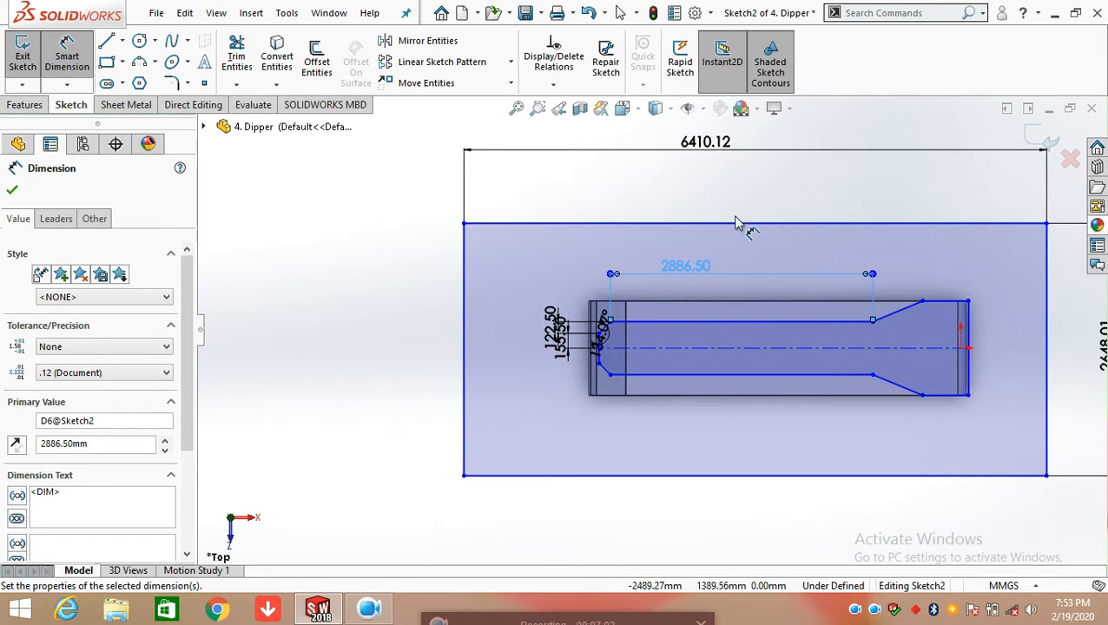
pyautogui.press('Escape')
# Dimension the horizontal extent of the upper sloped line where the inner profile widens near the origin
pyautogui.scroll(-2, 853, 329)
pyautogui.scroll(2, 870, 328)
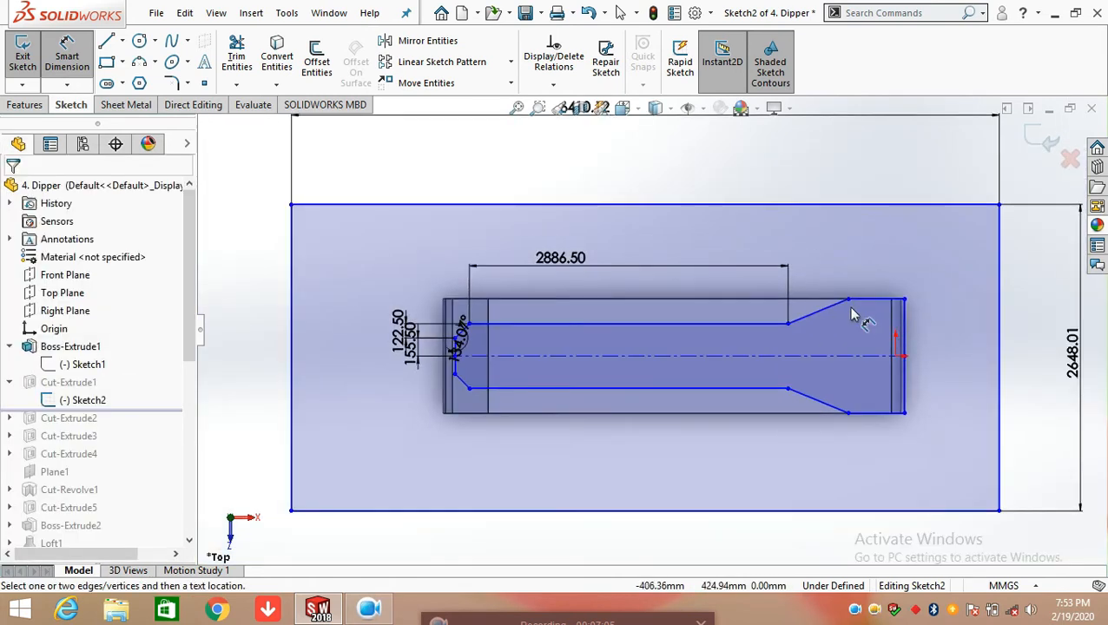
pyautogui.scroll(-3, 857, 326)
pyautogui.click(773, 324)
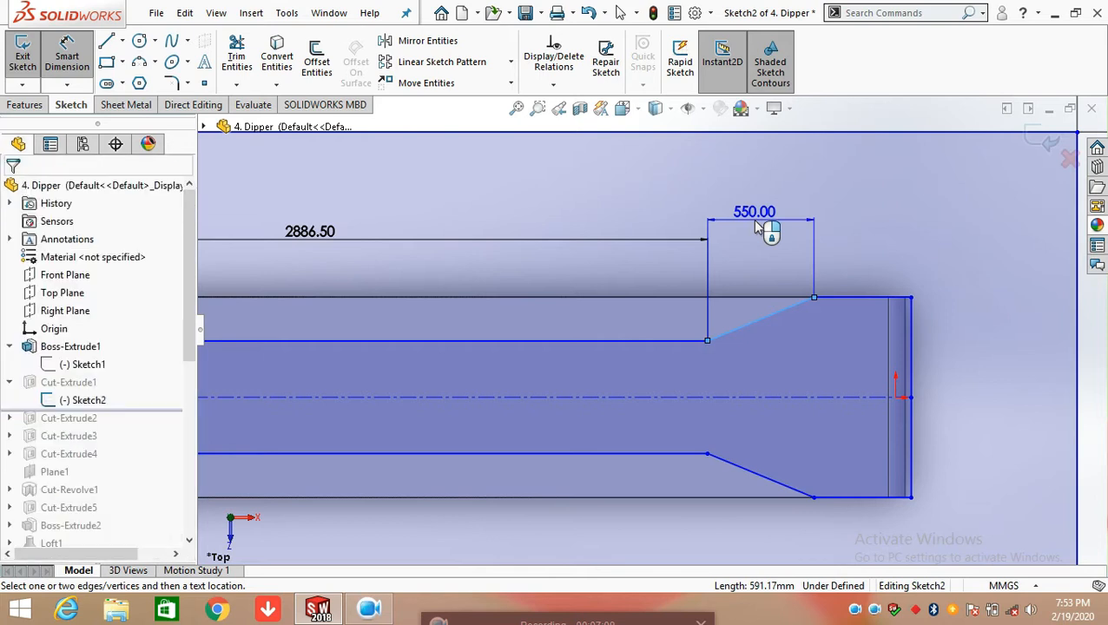
pyautogui.click(743, 225)
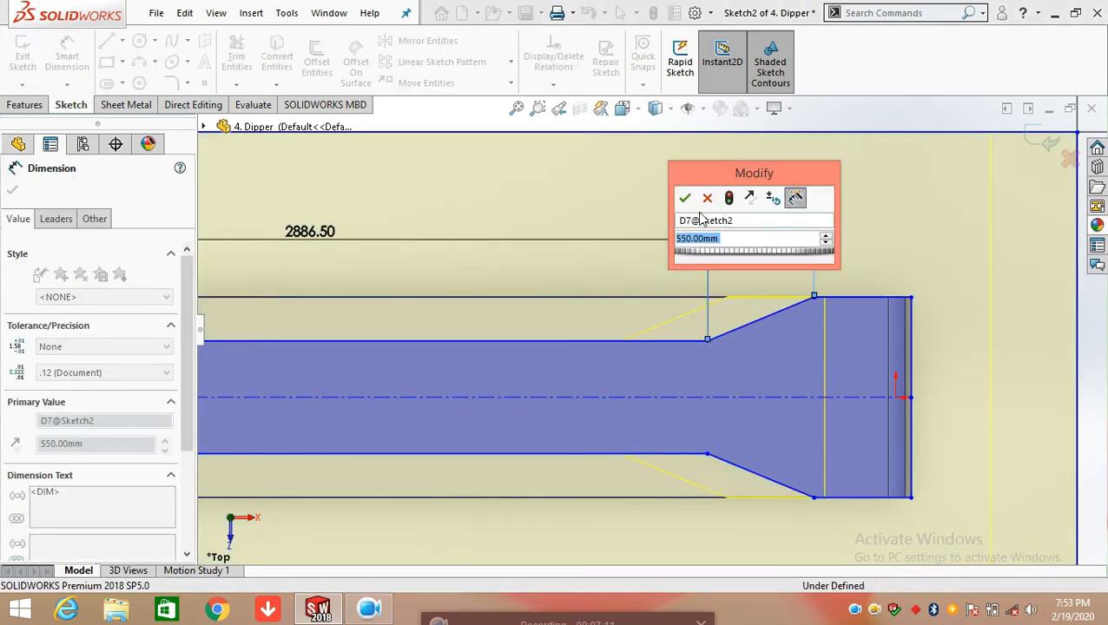
pyautogui.click(684, 198)
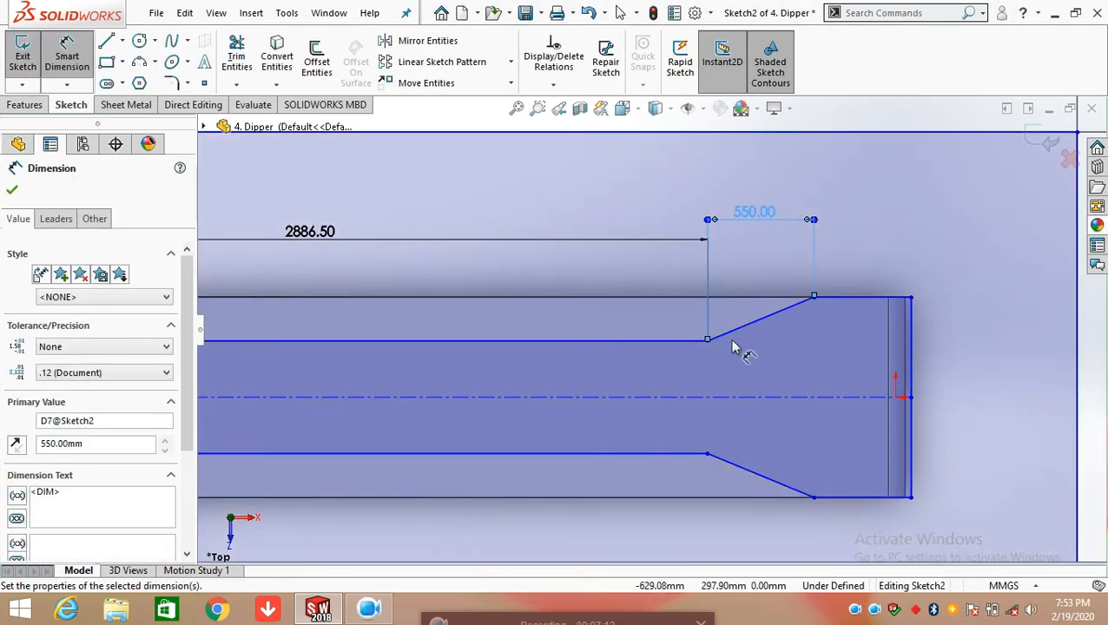
# Dimension the angle between the inner profile's long upper edge and the upper sloped line, placing it inside the profile
pyautogui.click(715, 340)
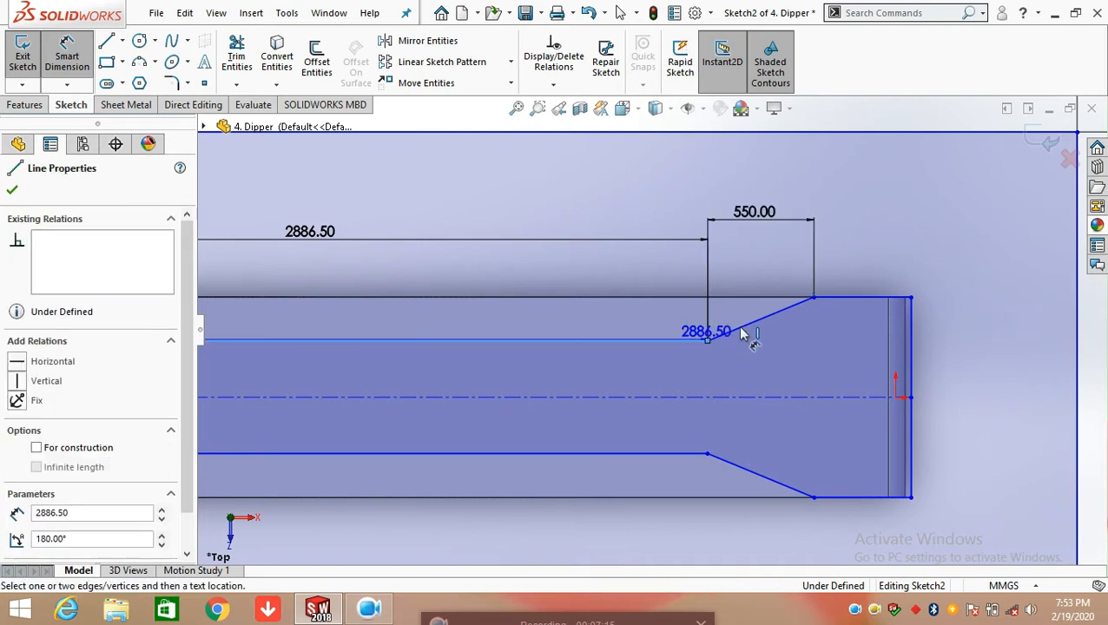
pyautogui.click(743, 333)
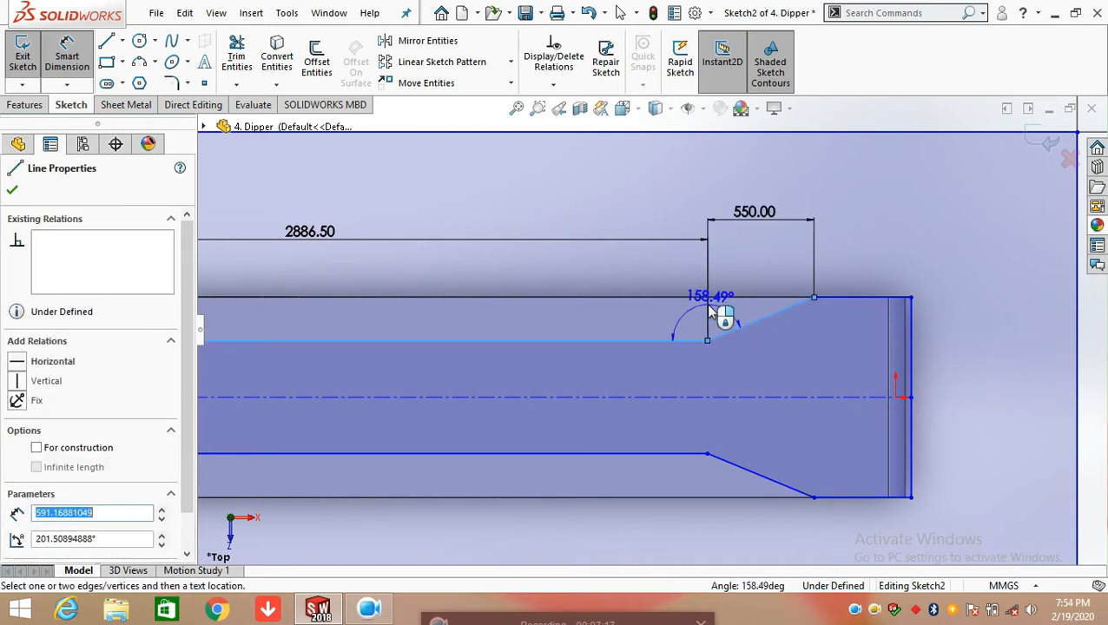
pyautogui.click(717, 380)
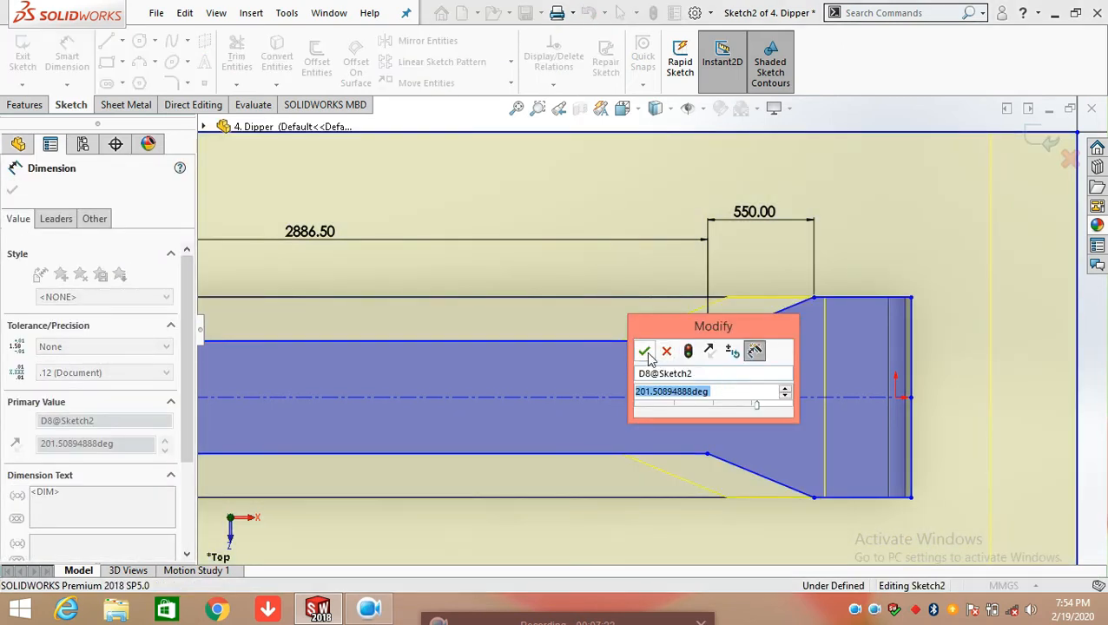
pyautogui.click(643, 351)
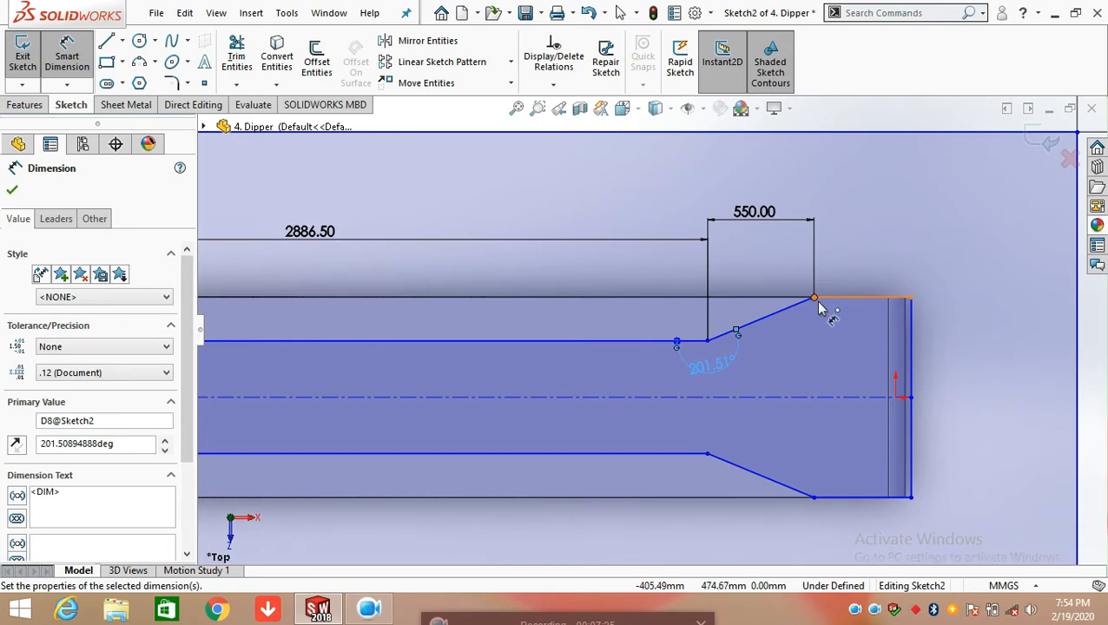
# Dimension the length of the short upper edge at the inner profile's wide end, placing the dimension above the body
pyautogui.click(858, 301)
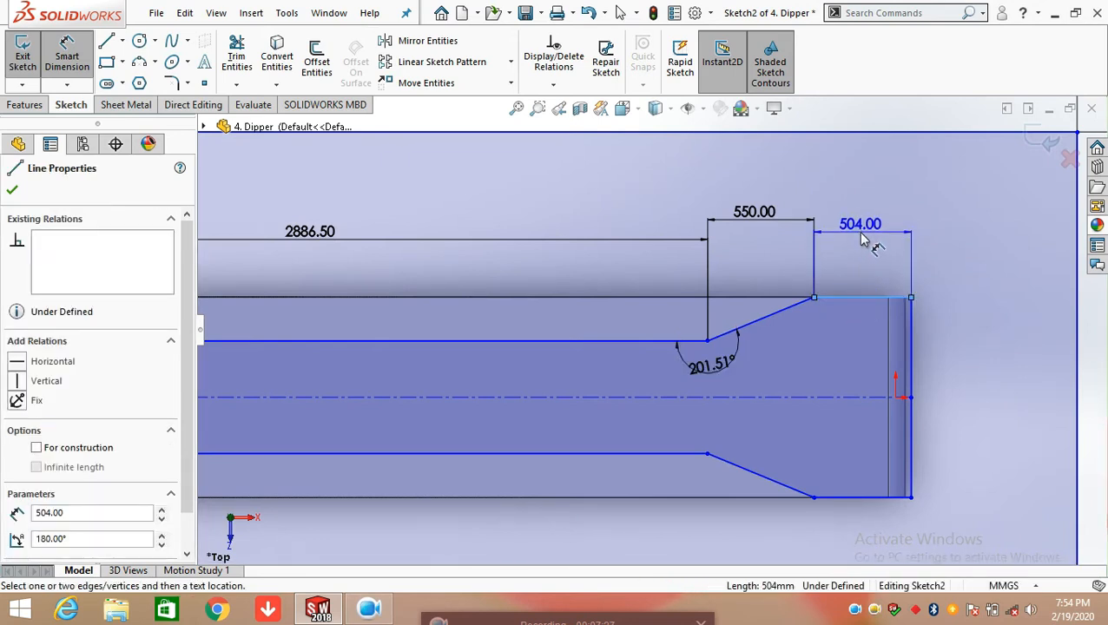
pyautogui.click(858, 227)
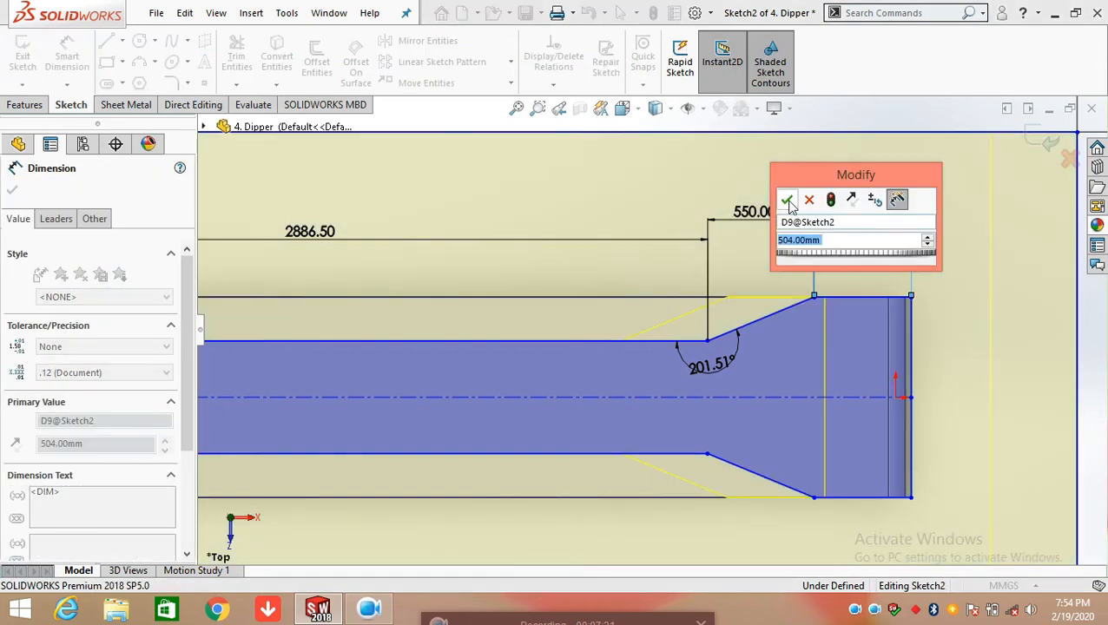
pyautogui.click(787, 199)
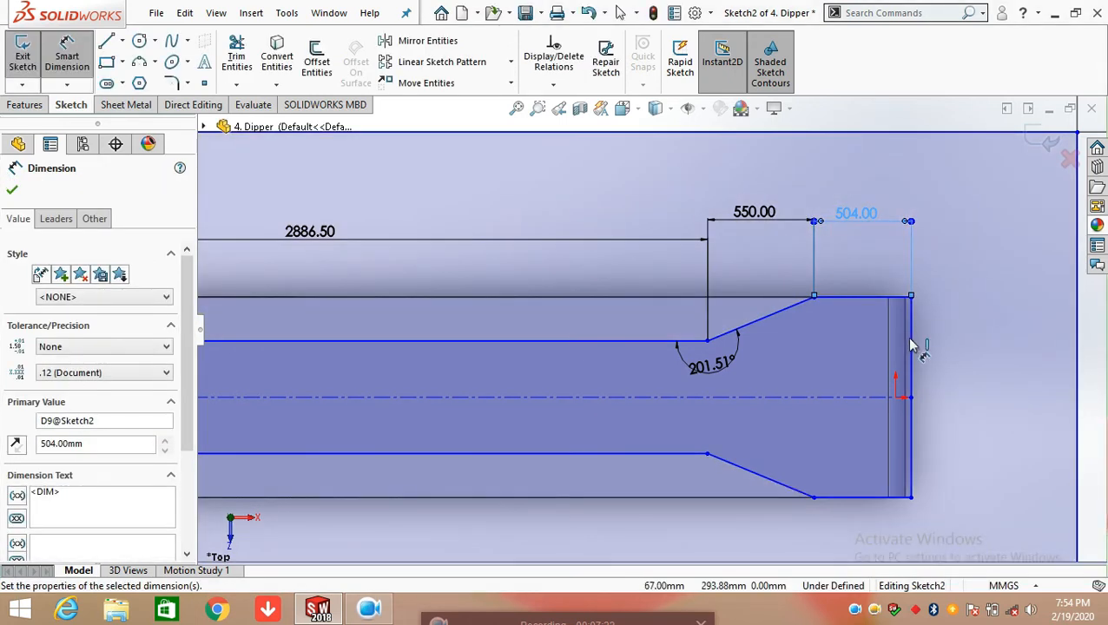
# Dimension the vertical distance from the centerline's endpoint to the upper corner at the wide end, placing it outside the body
pyautogui.click(910, 343)
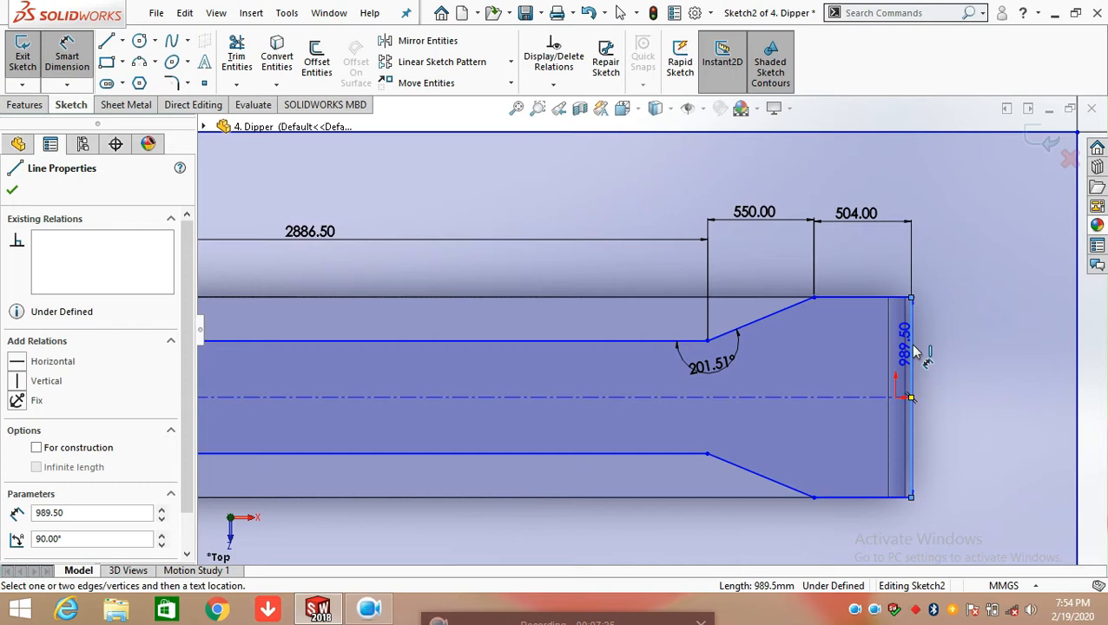
pyautogui.press('Escape')
pyautogui.click(910, 398)
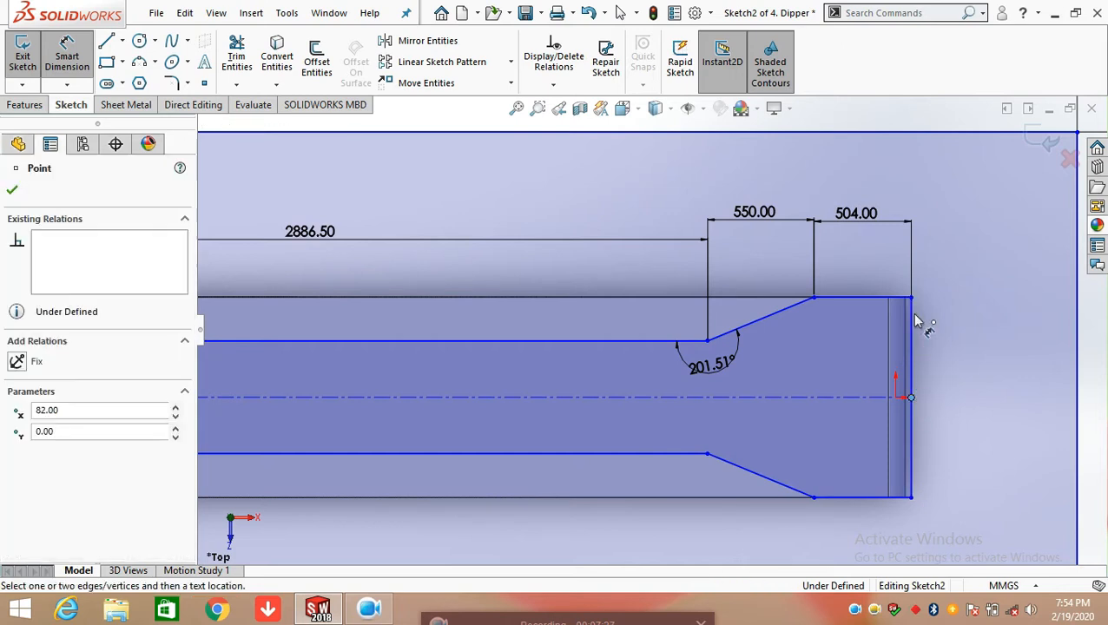
pyautogui.click(911, 298)
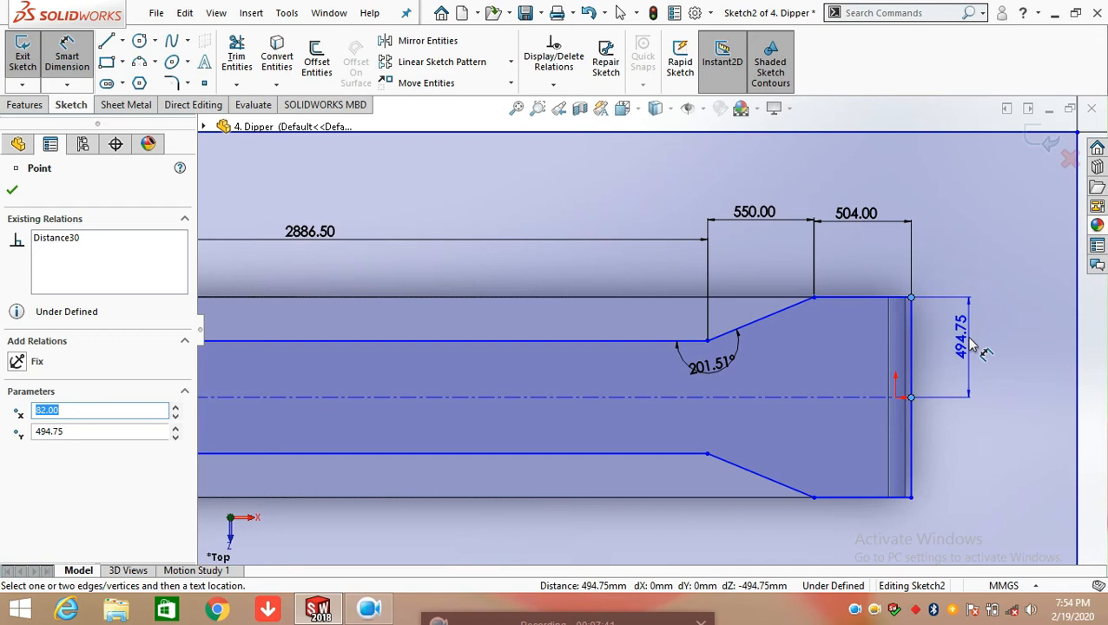
pyautogui.click(971, 346)
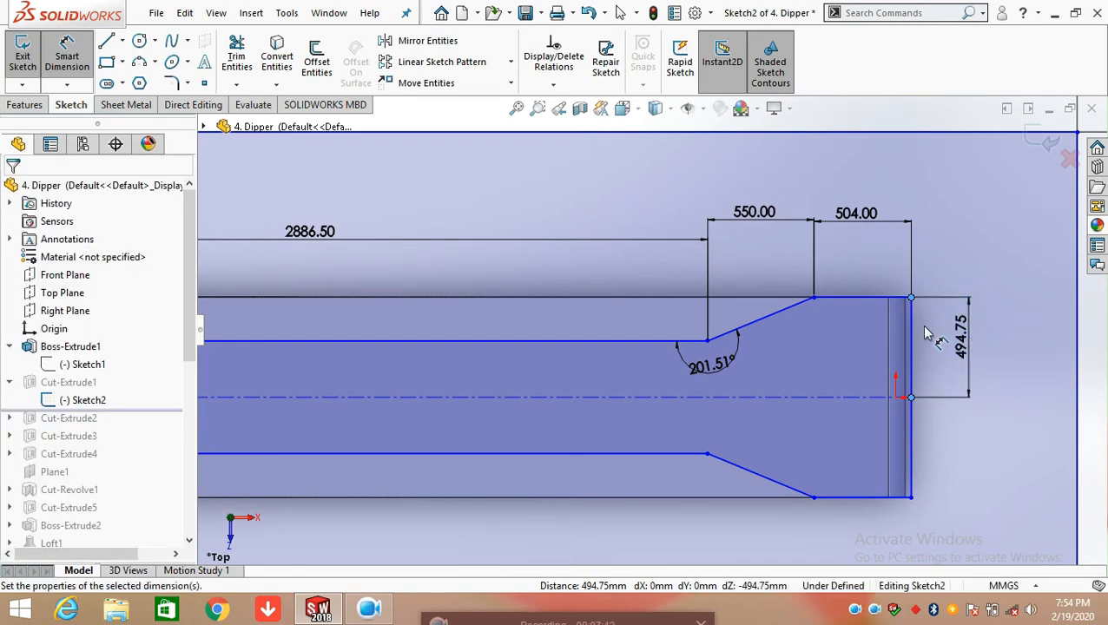
pyautogui.press('Return')
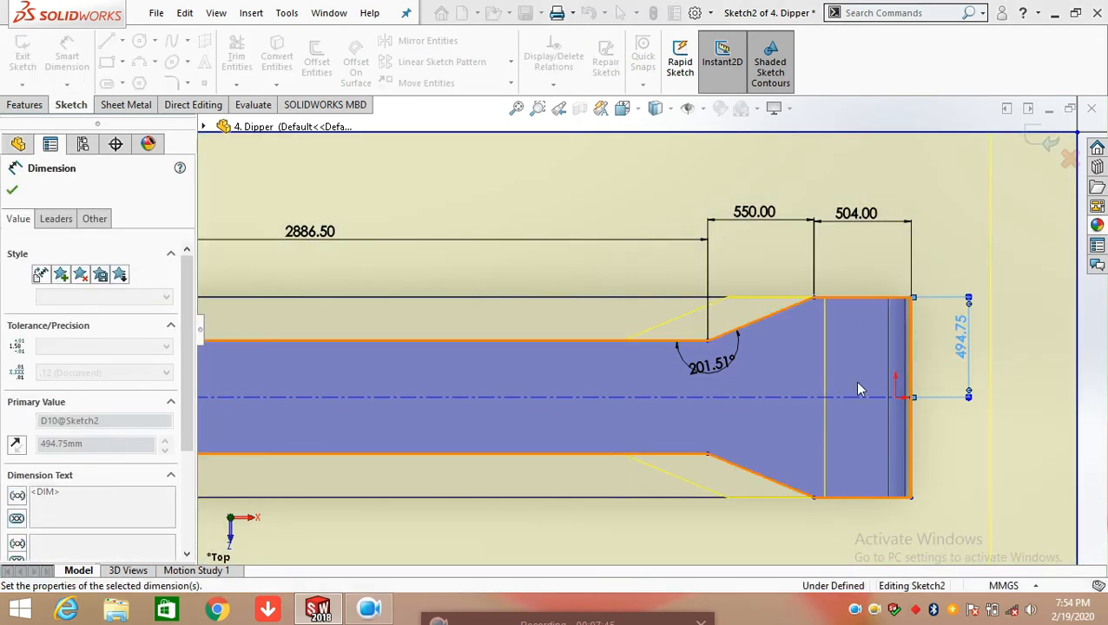
# Reposition the 155.50 dimension at the profile's narrow end so it sits below the chamfer height dimension
pyautogui.press('f')
pyautogui.scroll(2, 447, 371)
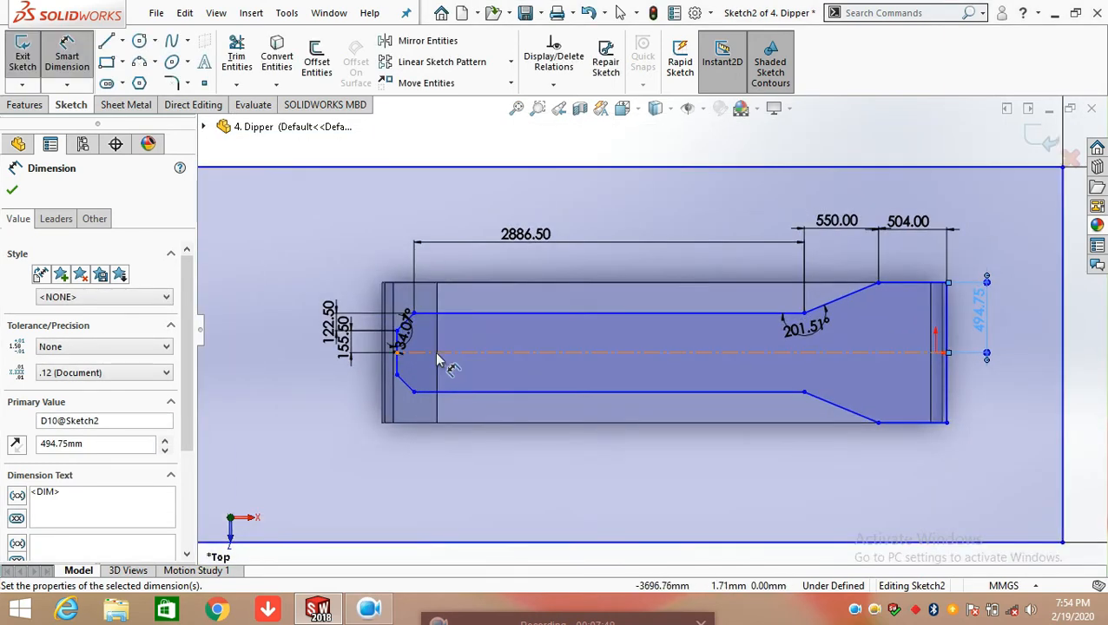
pyautogui.click(352, 418)
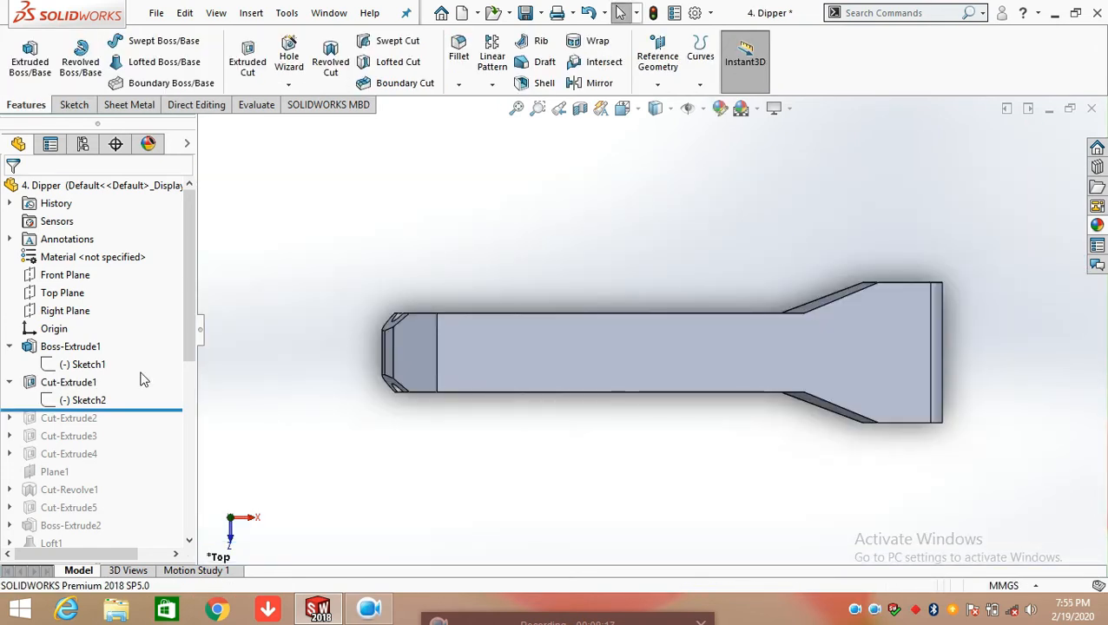
# Open Cut-Extrude1's definition to review its start and end conditions, accept it, and inspect the cut body
pyautogui.click(91, 382)
pyautogui.click(100, 338)
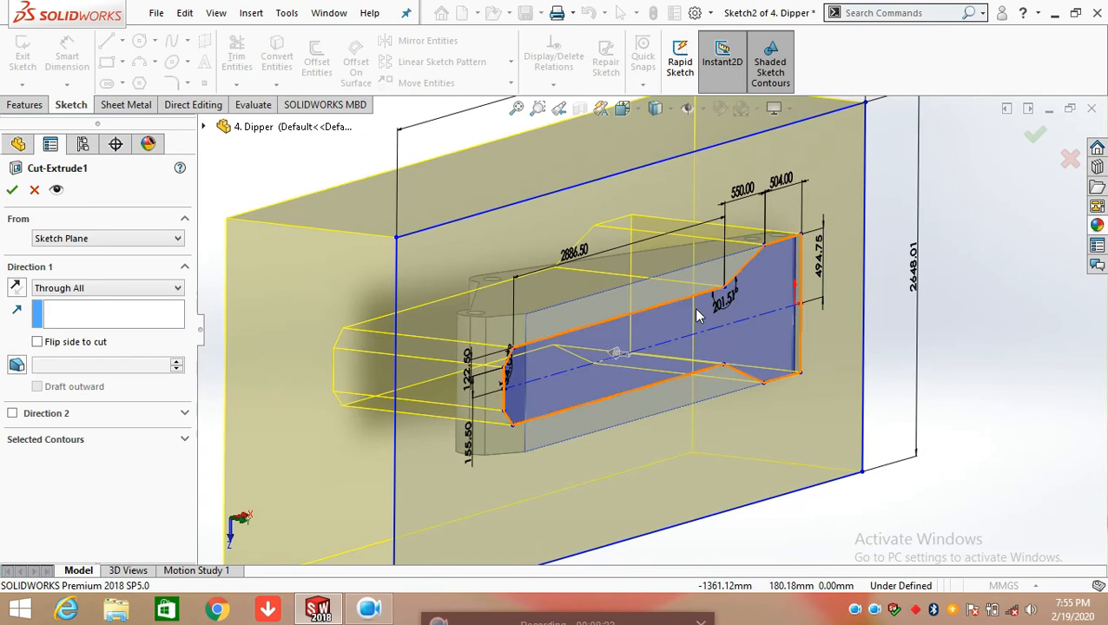
pyautogui.click(330, 293)
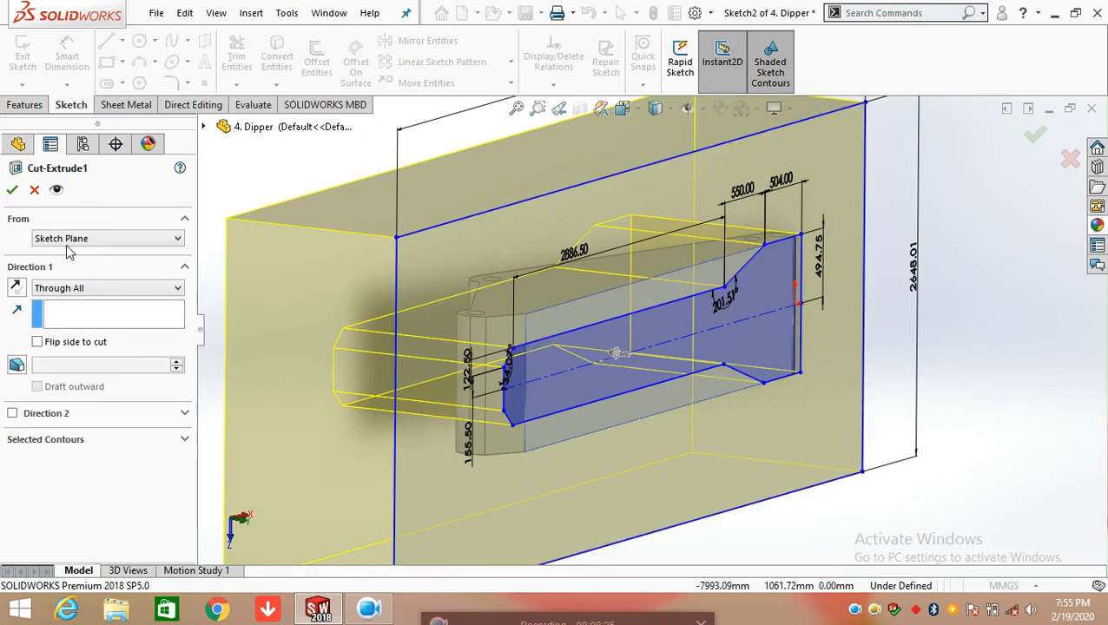
pyautogui.click(12, 190)
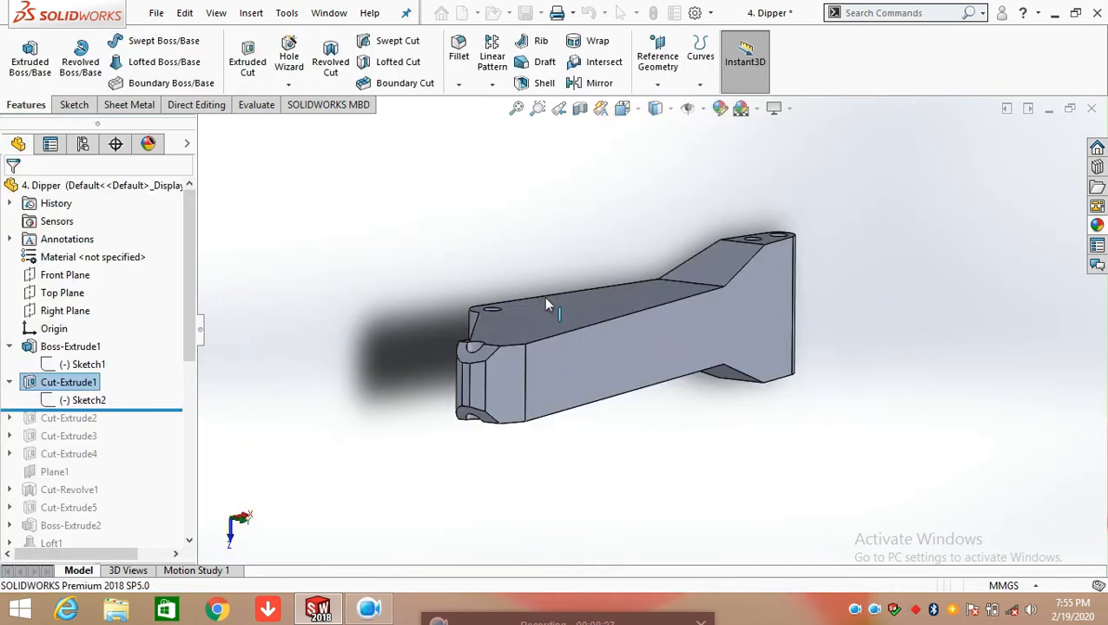
pyautogui.moveTo(610, 392); pyautogui.dragTo(670, 382, button='middle')
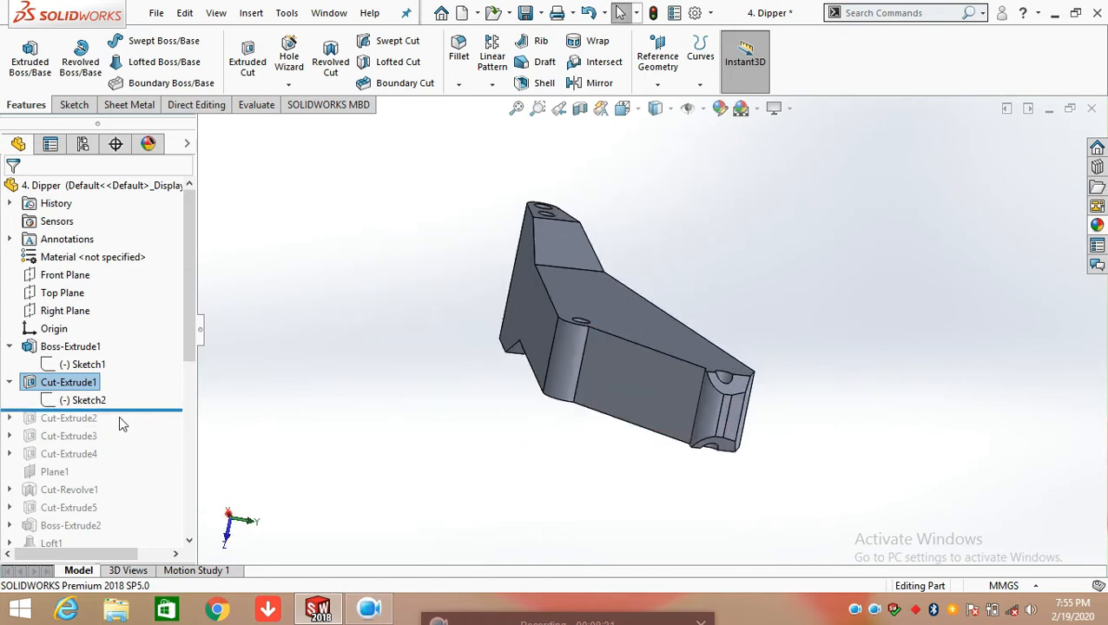
# Roll the model forward to include Cut-Extrude2 and open its Sketch3 for editing
pyautogui.moveTo(144, 411); pyautogui.dragTo(142, 423)
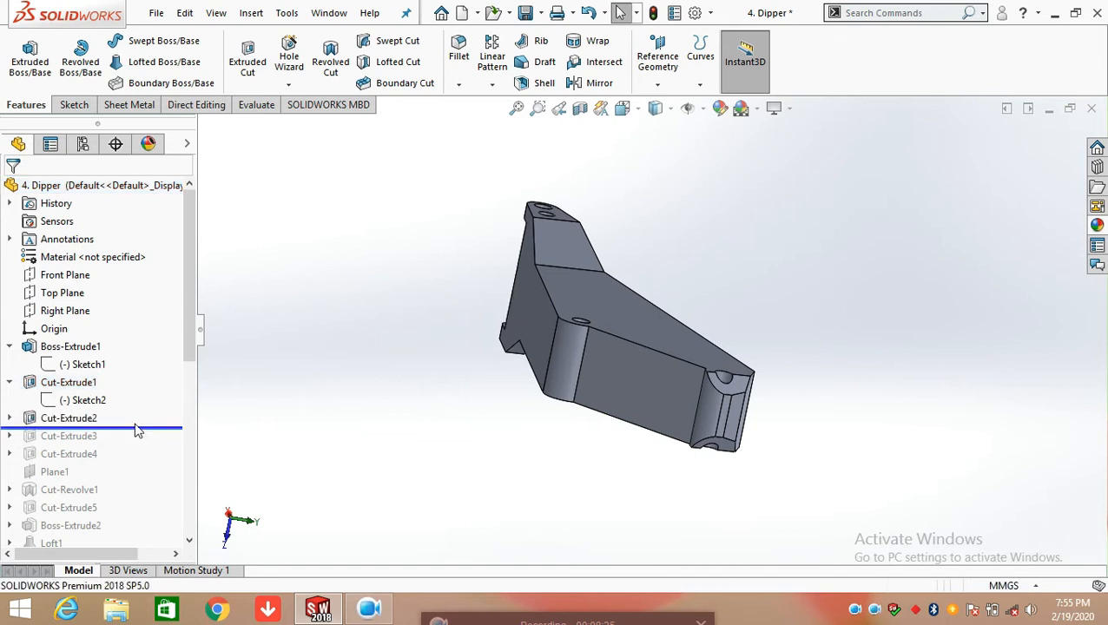
pyautogui.click(10, 418)
pyautogui.click(78, 439)
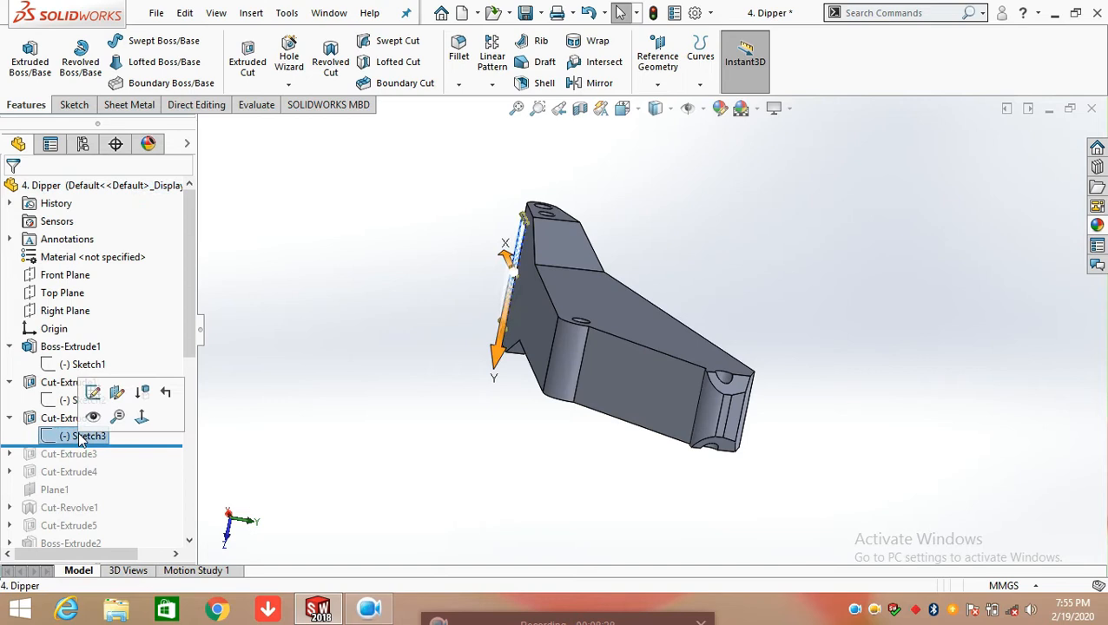
pyautogui.click(93, 394)
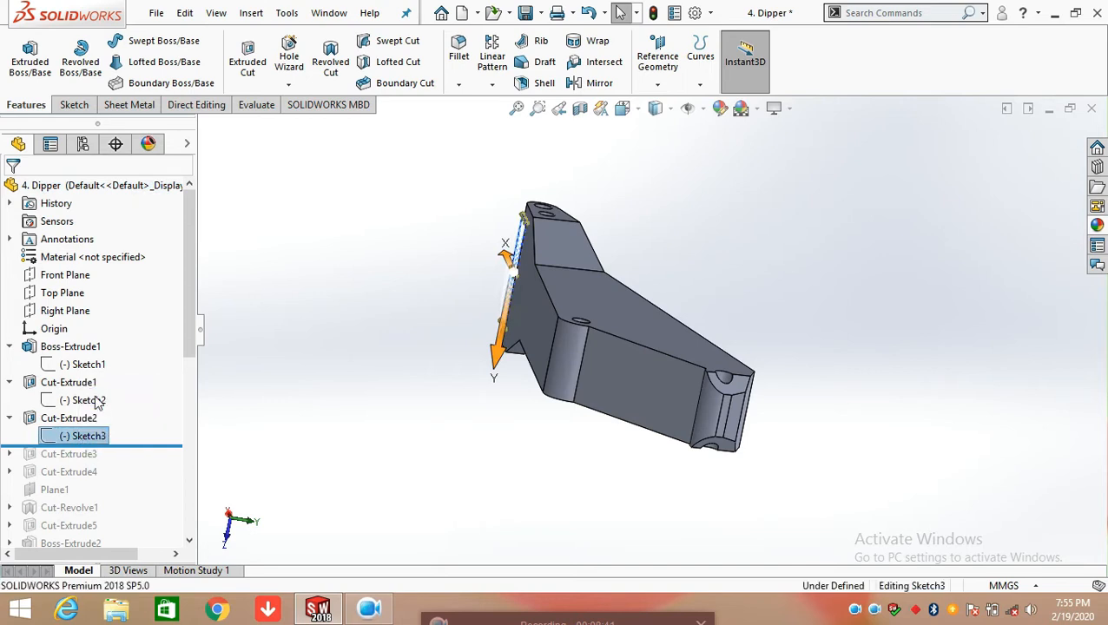
# Examine Sketch3's rectangle on the wide end in relation to the Top Plane and view the sketch face-on
pyautogui.moveTo(345, 359); pyautogui.dragTo(480, 509, button='middle')
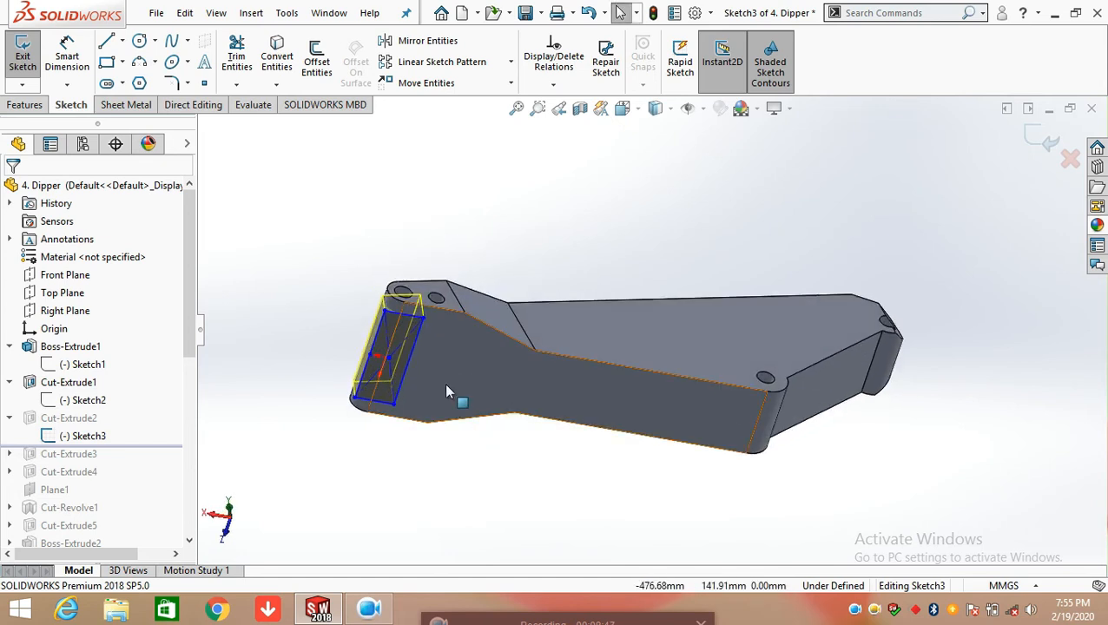
pyautogui.press('space')
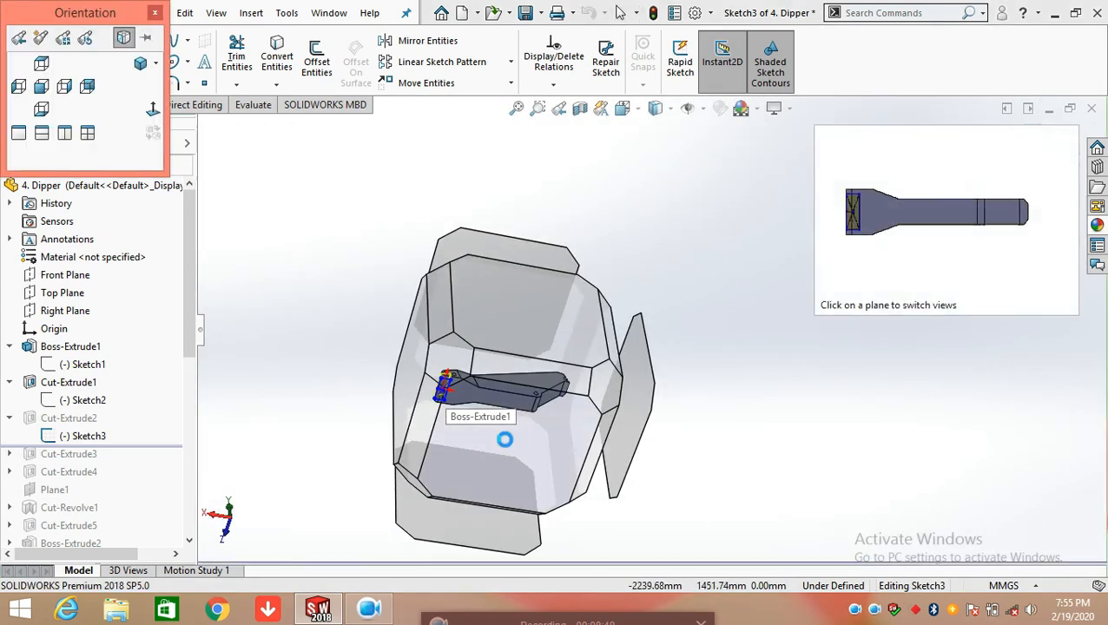
pyautogui.click(504, 438)
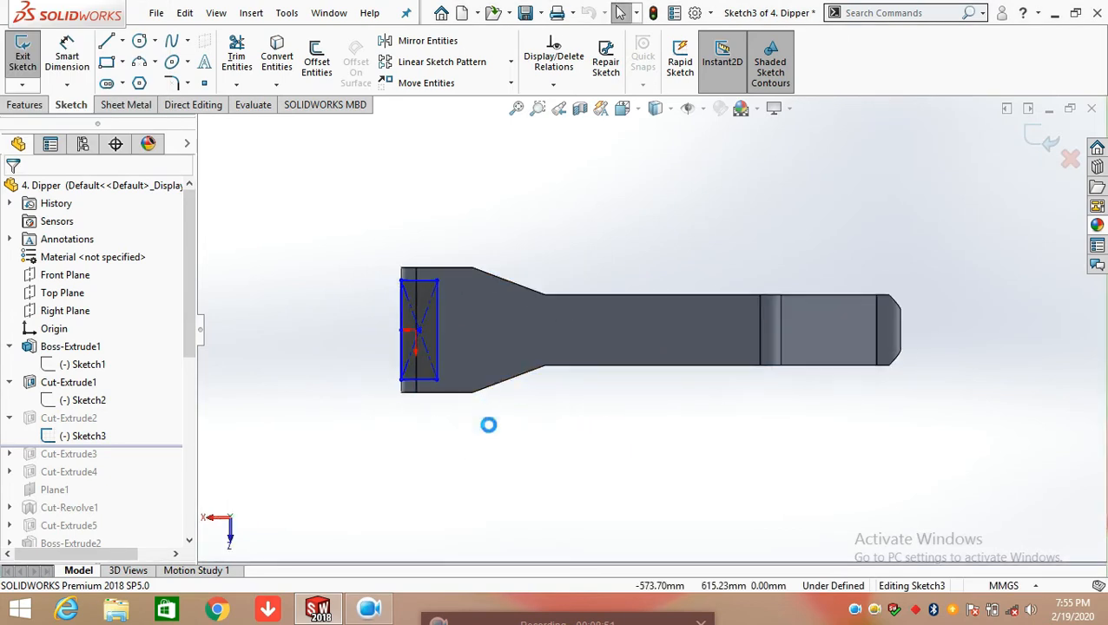
pyautogui.moveTo(488, 425); pyautogui.dragTo(517, 481, button='middle')
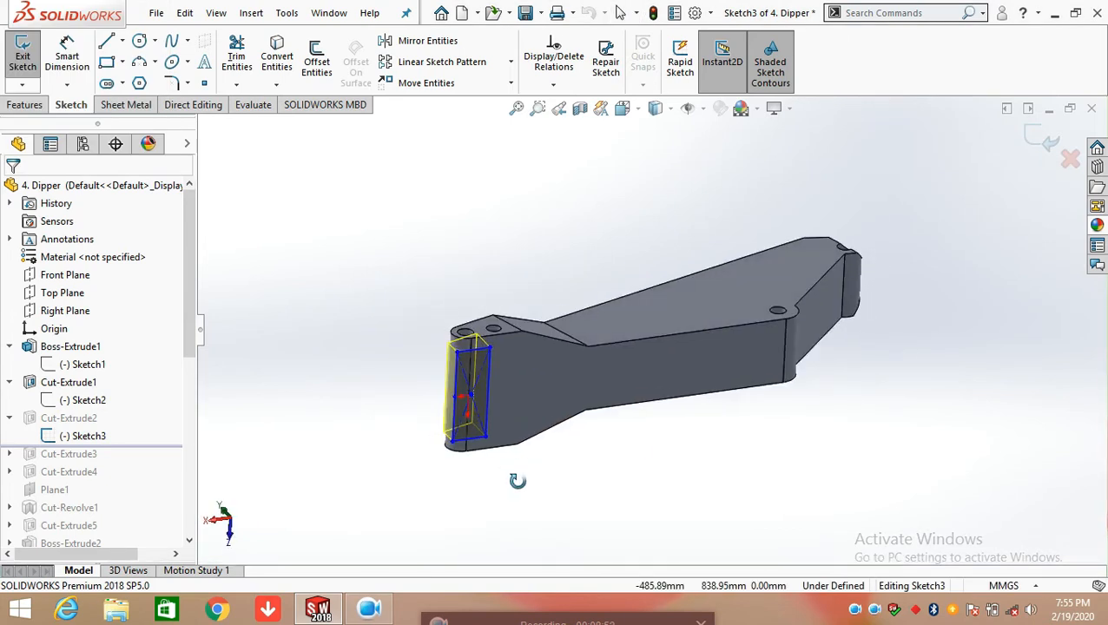
pyautogui.click(75, 295)
pyautogui.moveTo(630, 451); pyautogui.dragTo(589, 418, button='middle')
pyautogui.press('space')
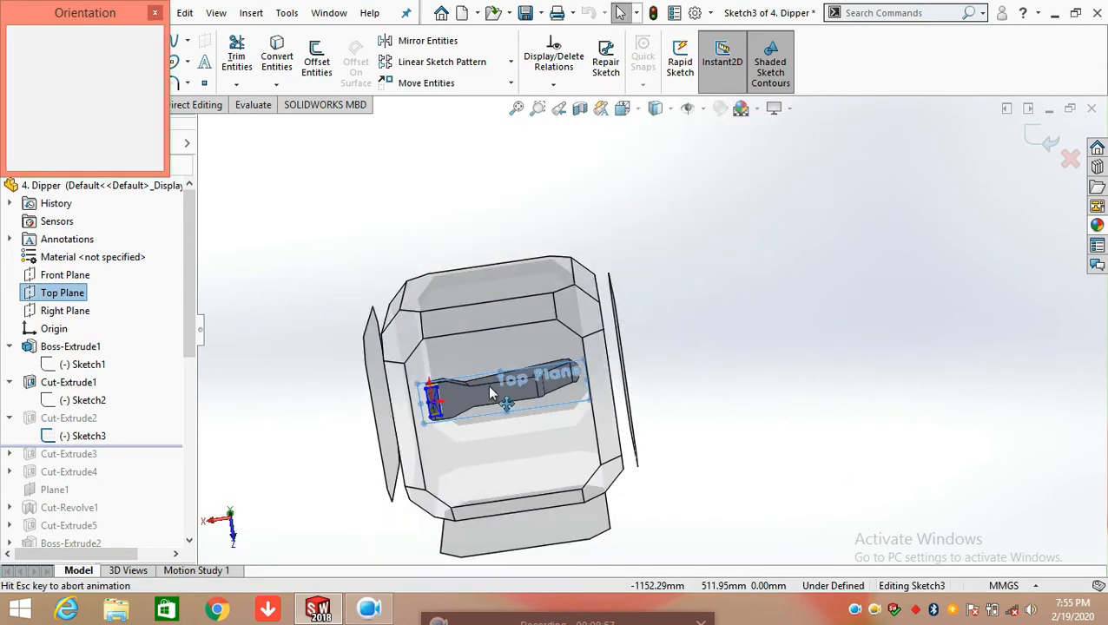
pyautogui.click(490, 387)
# Dimension the vertical distance from the origin to the rectangle's upper edge, placing the dimension outside the body
pyautogui.click(67, 61)
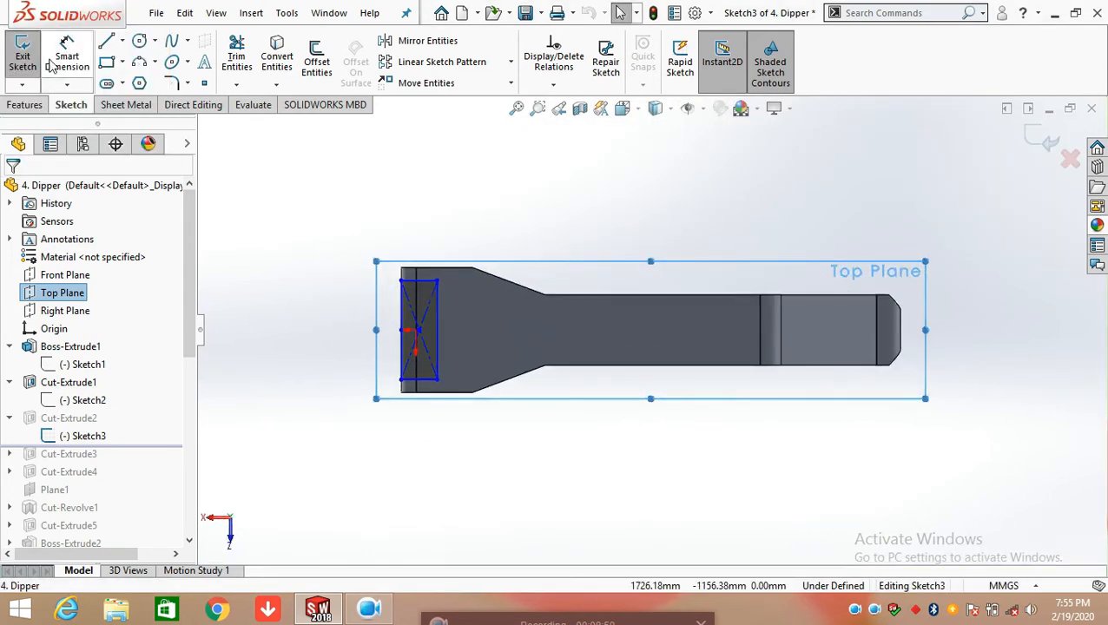
pyautogui.scroll(-6, 441, 344)
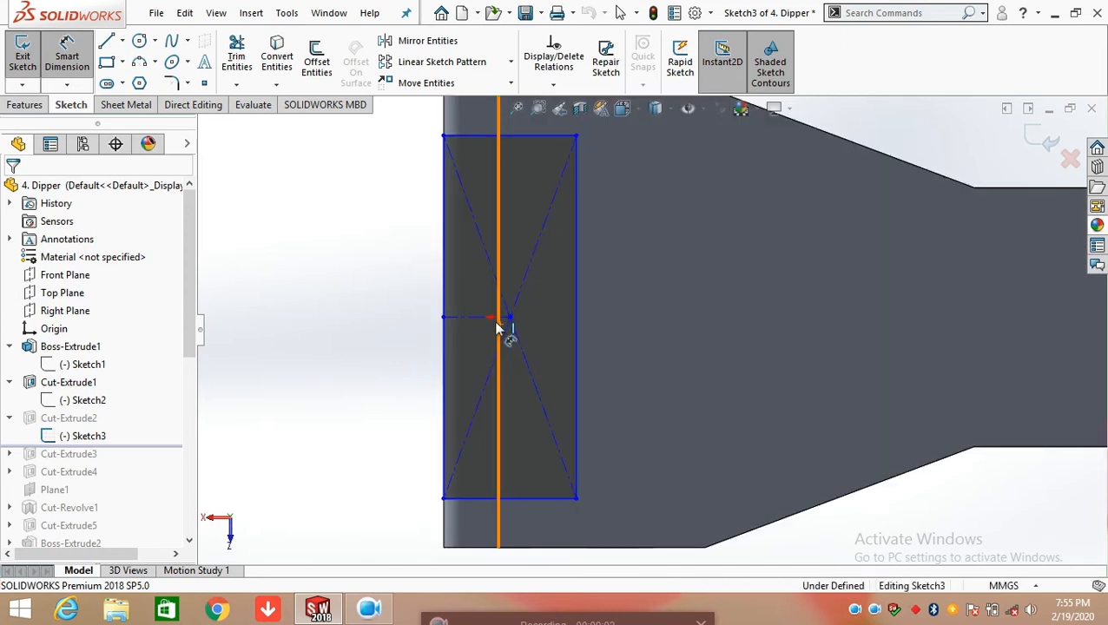
pyautogui.click(499, 320)
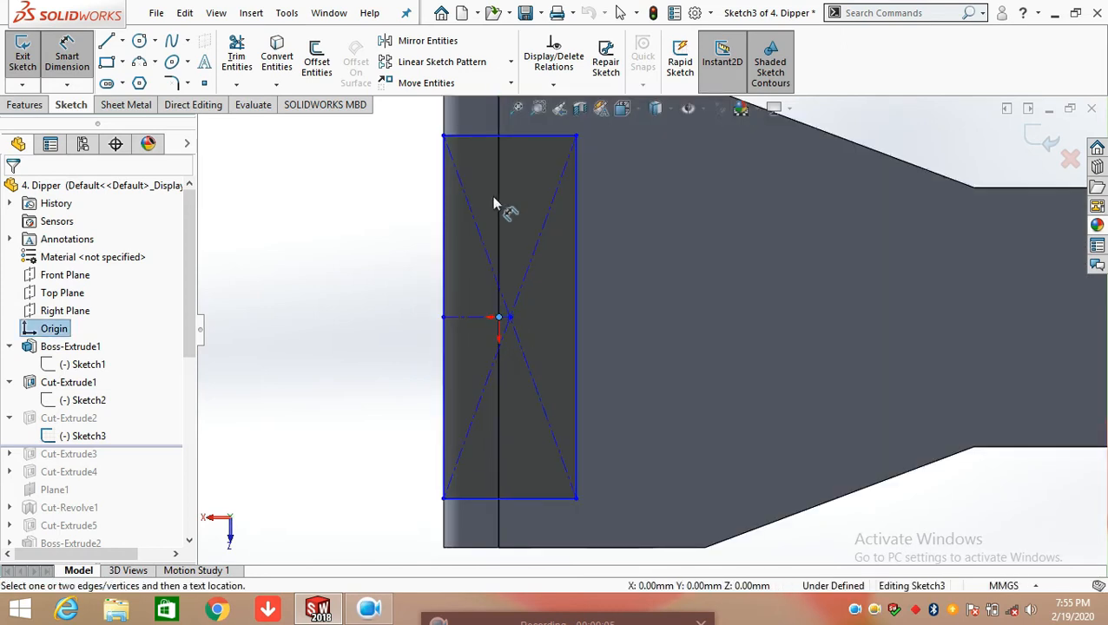
pyautogui.click(494, 136)
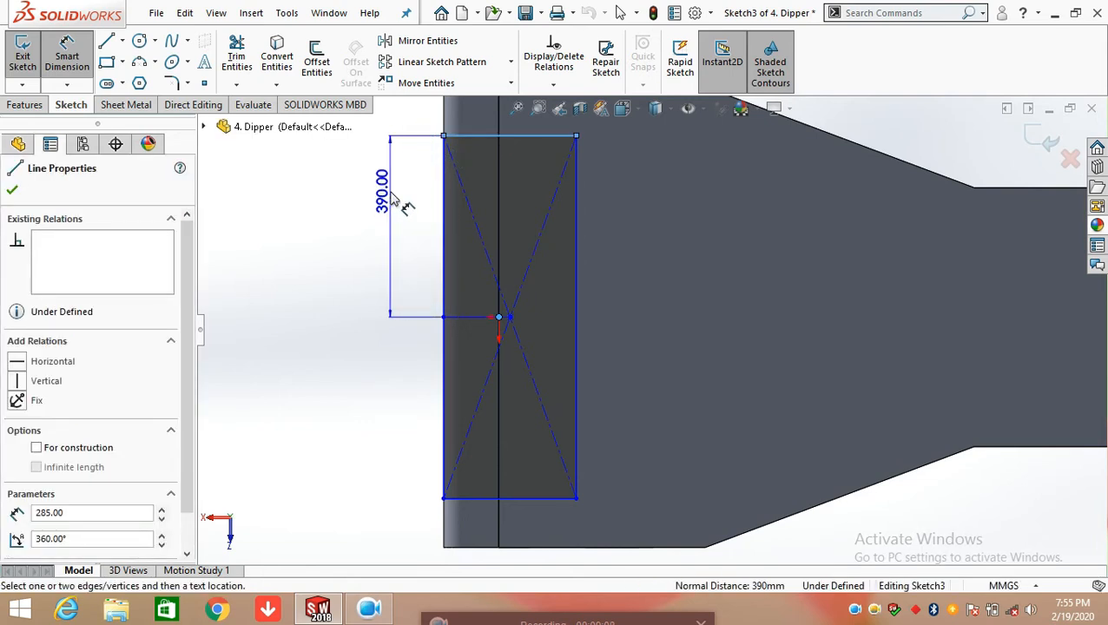
pyautogui.click(346, 192)
pyautogui.press('Return')
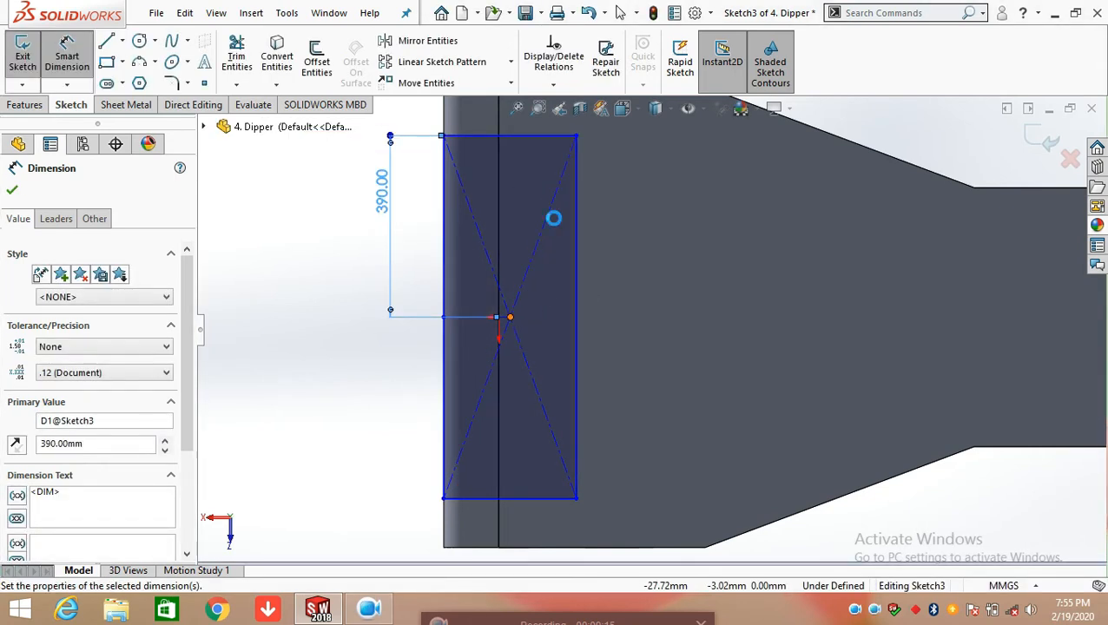
# Dimension the horizontal distance from the rectangle's center point to its upper inner corner, placing the dimension above the body
pyautogui.click(576, 136)
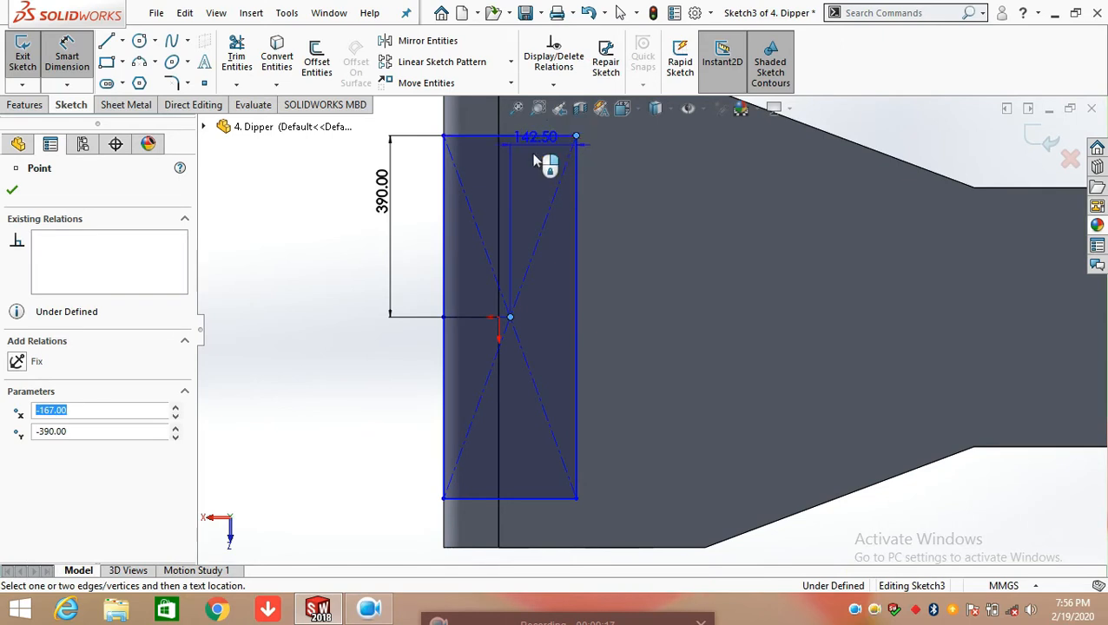
pyautogui.scroll(2, 534, 157)
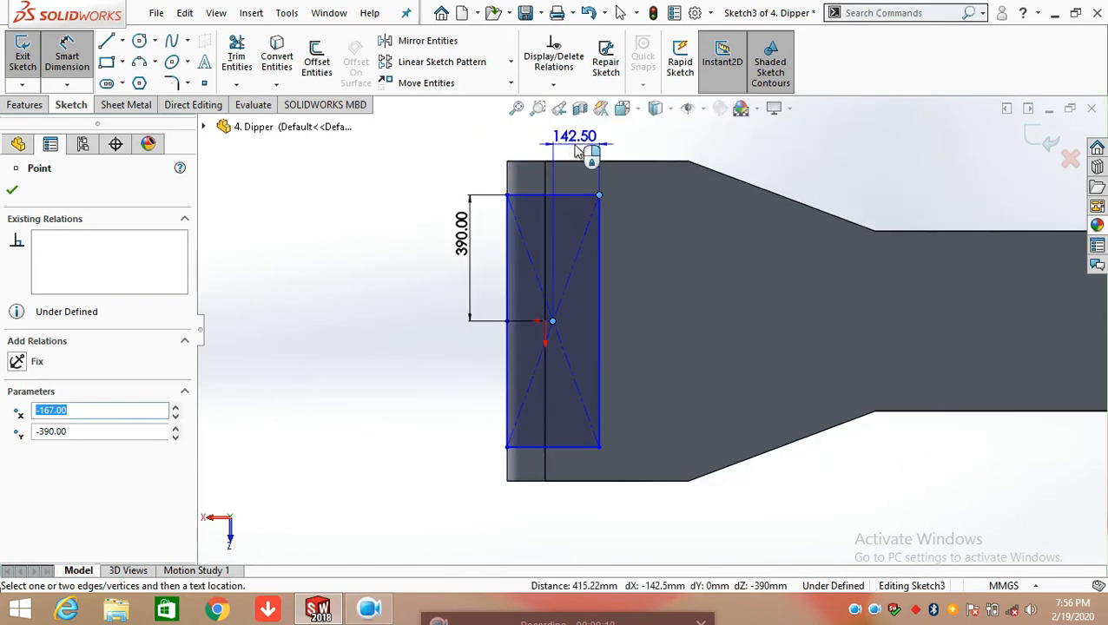
pyautogui.click(580, 152)
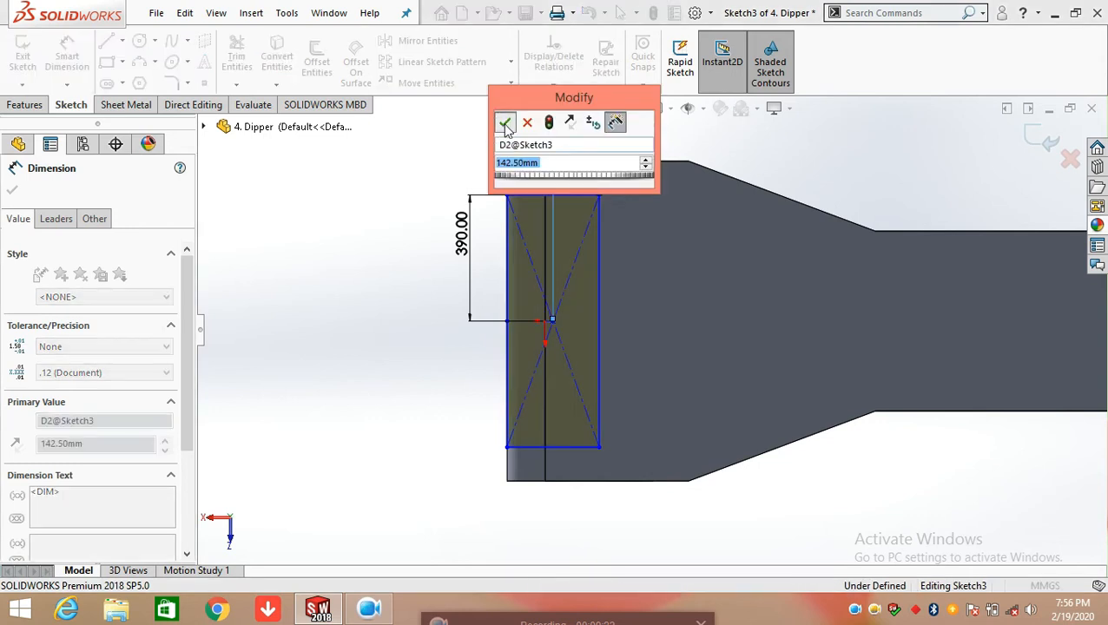
pyautogui.click(504, 119)
pyautogui.press('Escape')
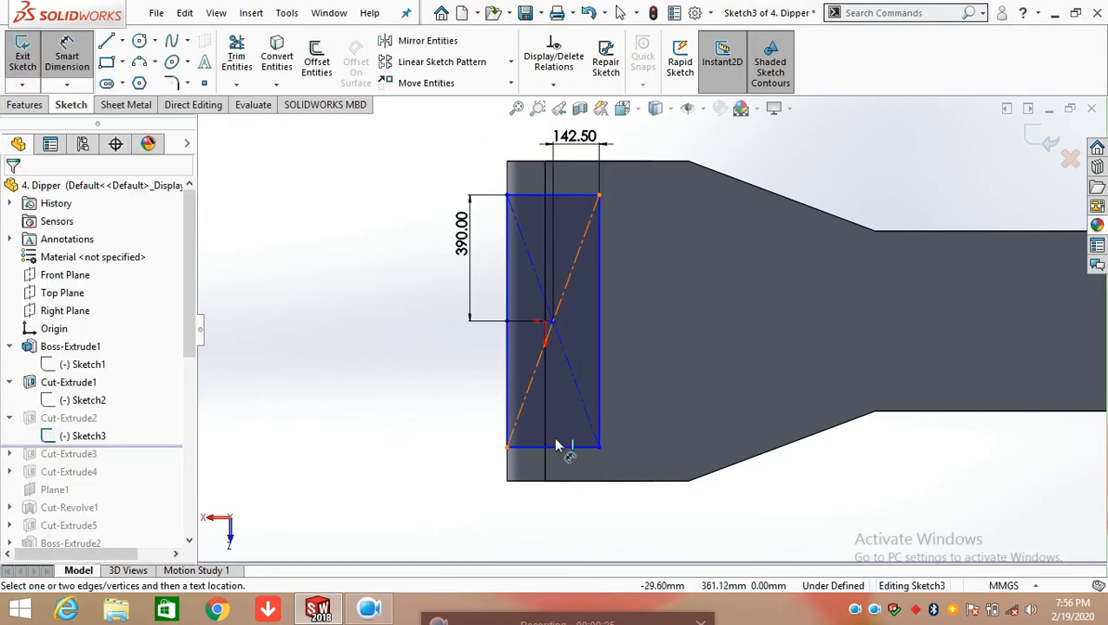
pyautogui.scroll(3, 415, 361)
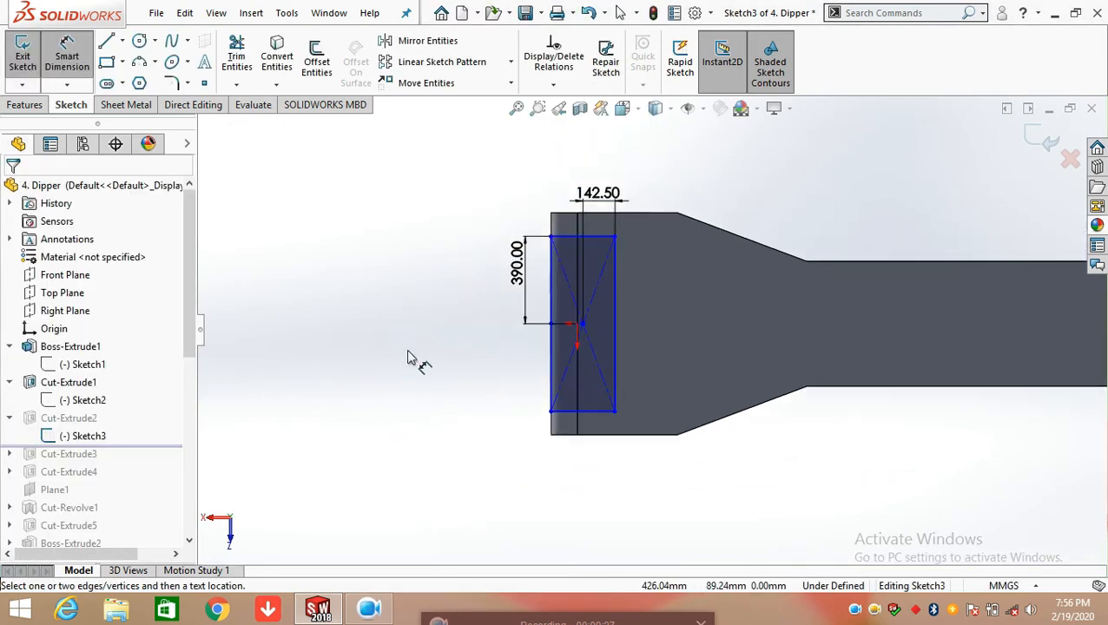
# Exit Sketch3, review the end condition, reference face and offset distance in Cut-Extrude2's definition, and accept it unchanged
pyautogui.moveTo(445, 365); pyautogui.dragTo(491, 365, button='middle')
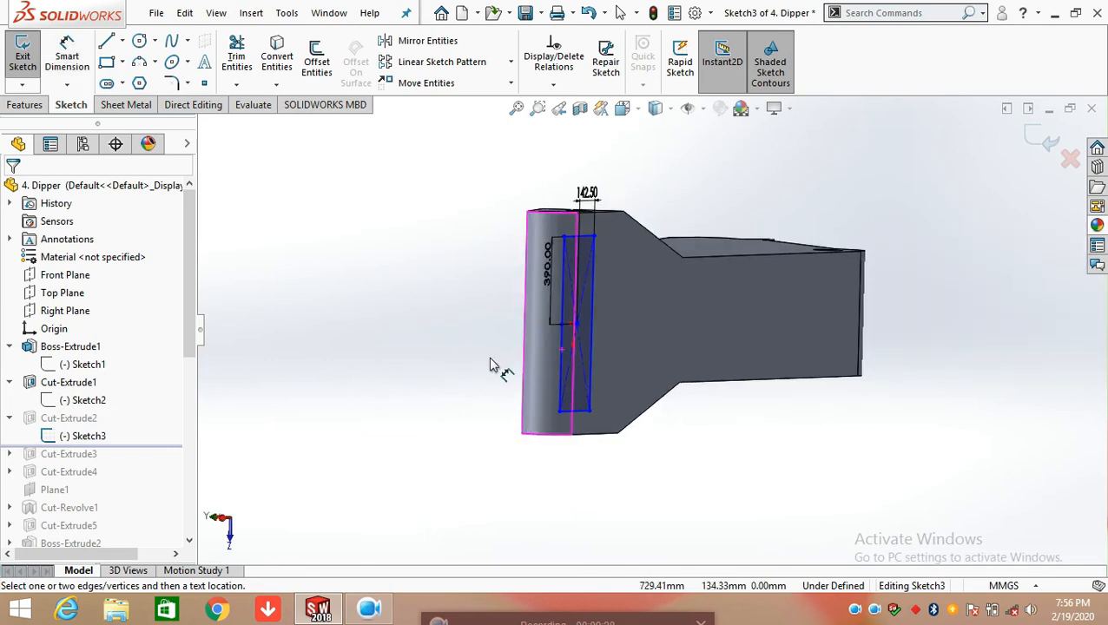
pyautogui.click(1047, 148)
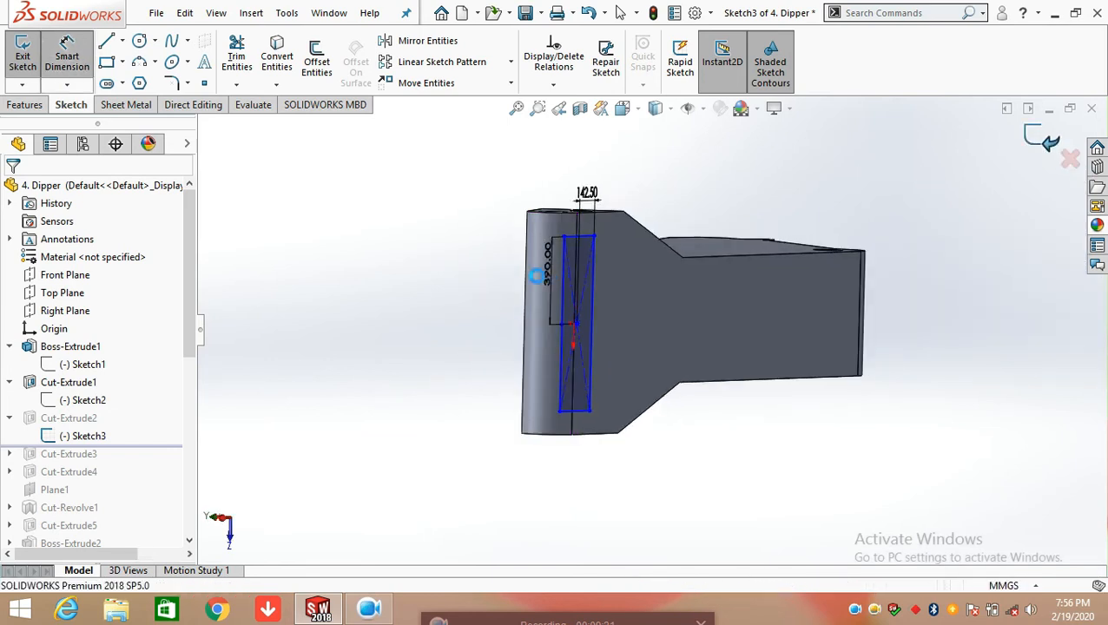
pyautogui.click(78, 424)
pyautogui.click(90, 372)
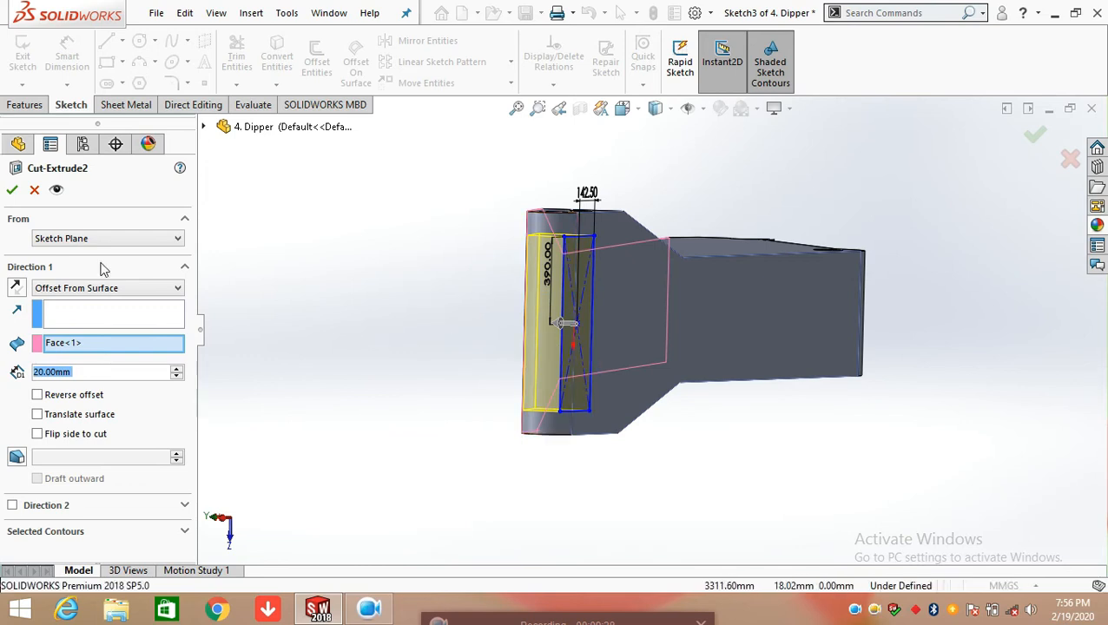
pyautogui.click(143, 289)
pyautogui.click(144, 288)
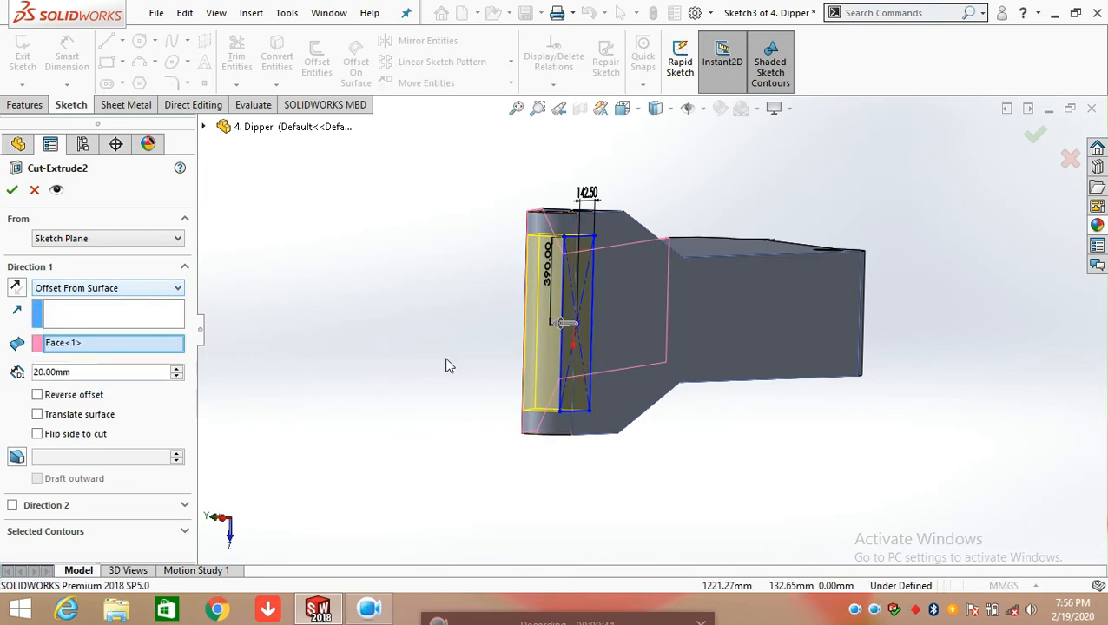
pyautogui.moveTo(447, 366); pyautogui.dragTo(493, 365, button='middle')
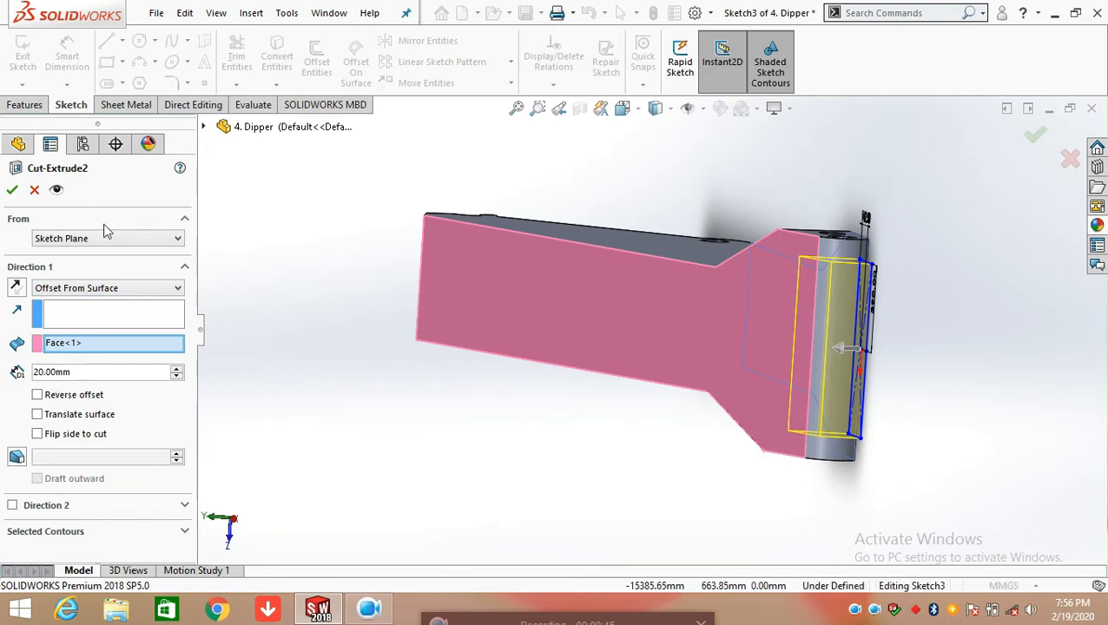
pyautogui.click(13, 191)
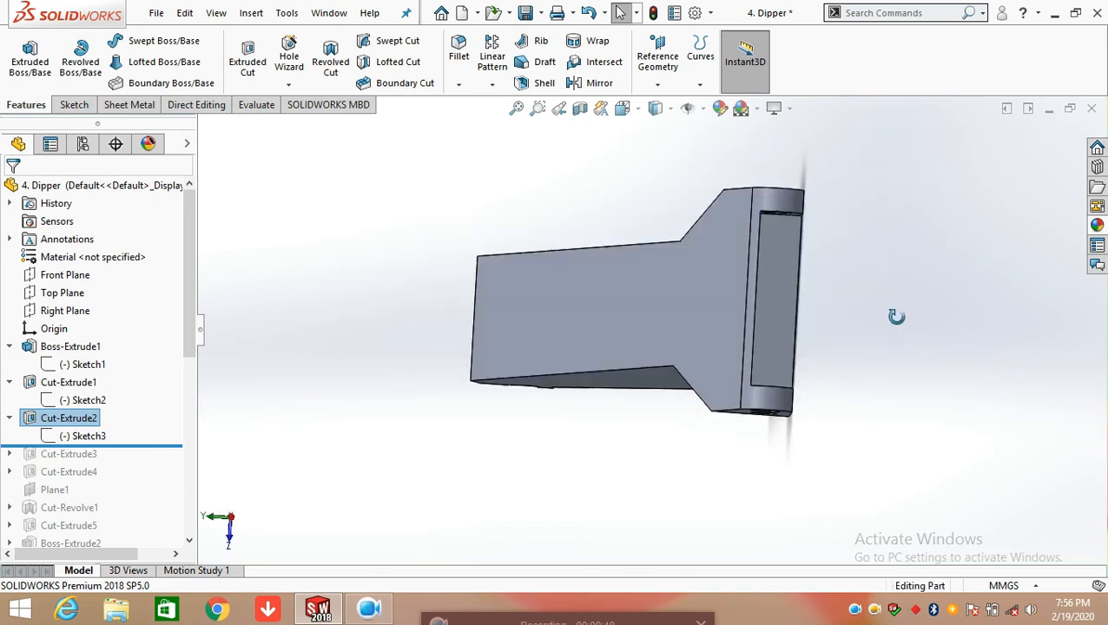
# Roll the model forward to include Cut-Extrude3 and open its Sketch4 for editing
pyautogui.moveTo(896, 317); pyautogui.dragTo(882, 288, button='middle')
pyautogui.scroll(-5, 737, 231)
pyautogui.moveTo(645, 245); pyautogui.dragTo(617, 212, button='middle')
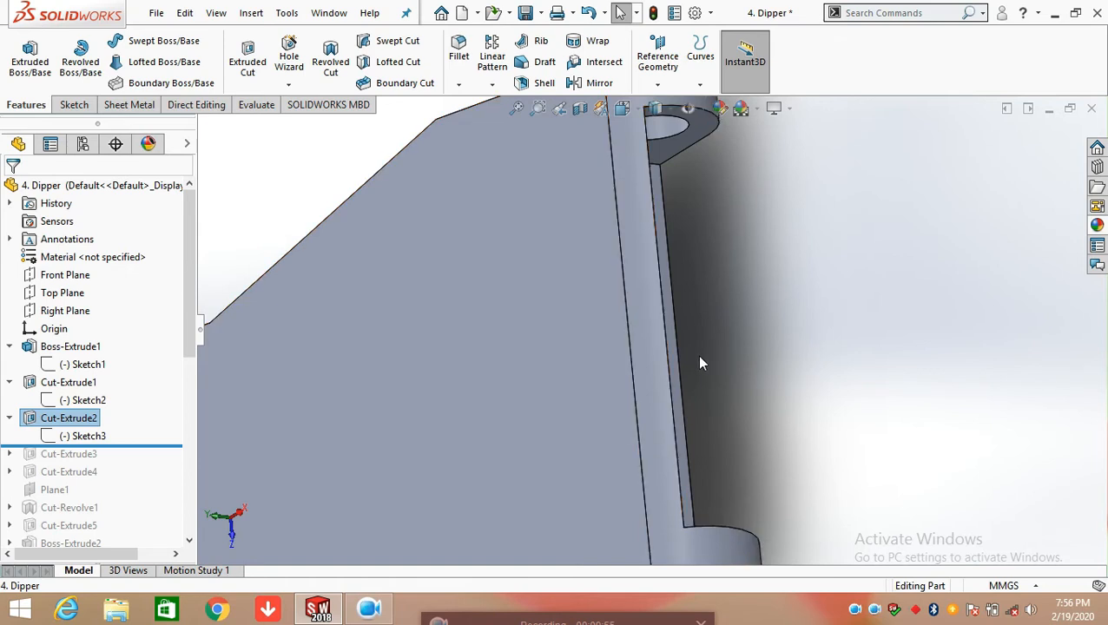
pyautogui.scroll(8, 704, 358)
pyautogui.moveTo(662, 415); pyautogui.dragTo(576, 308, button='middle')
pyautogui.moveTo(139, 444); pyautogui.dragTo(142, 458)
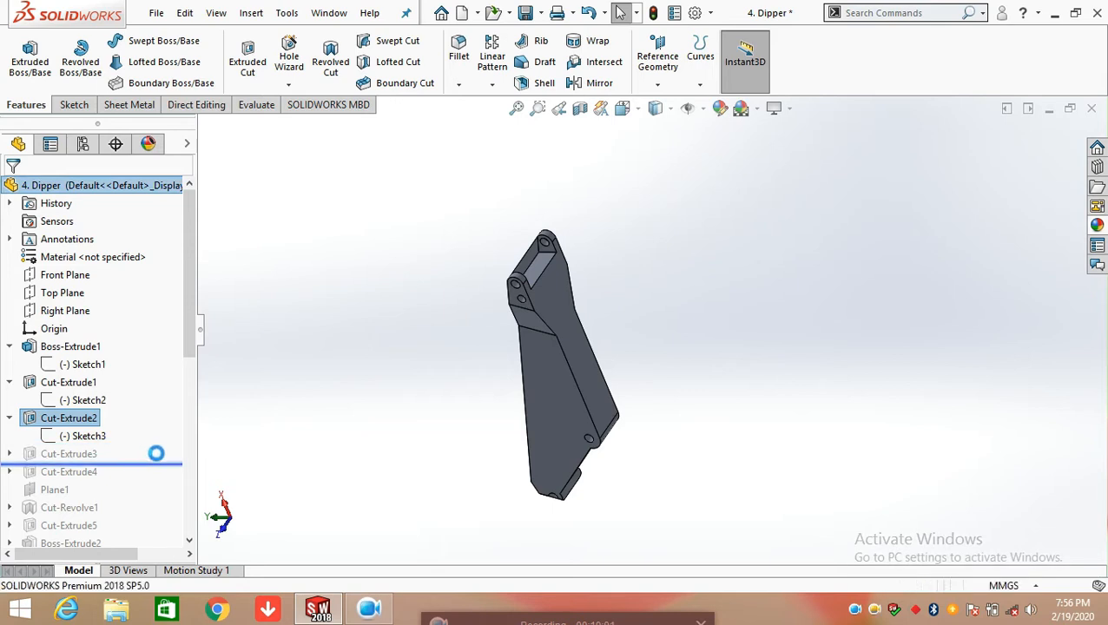
pyautogui.click(10, 453)
pyautogui.click(83, 472)
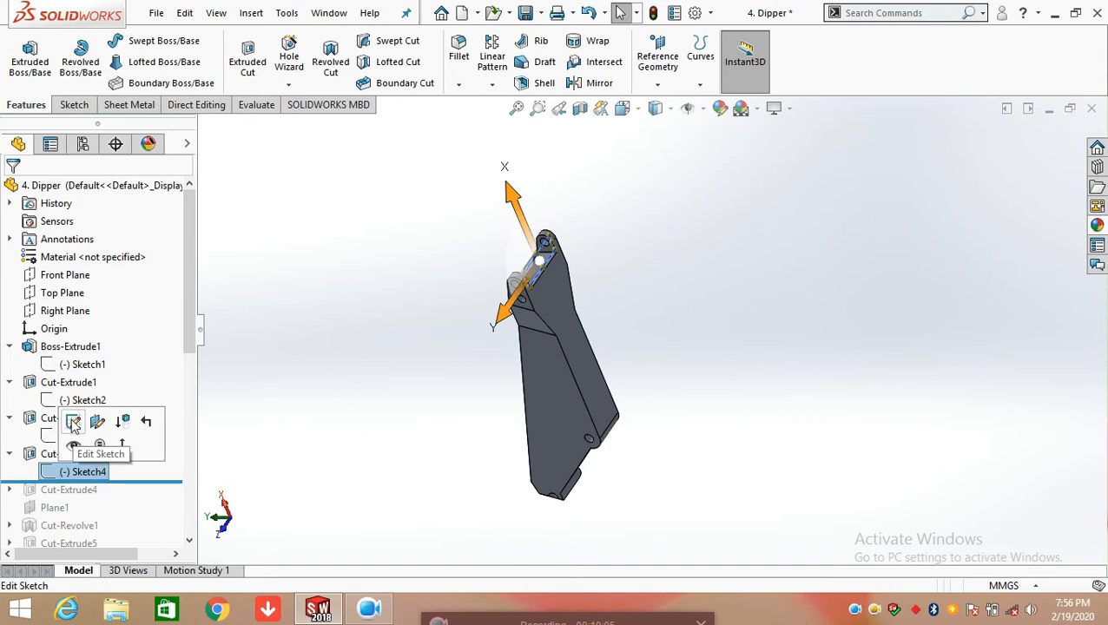
pyautogui.click(73, 422)
# Examine Sketch4's rectangle on the forked end in relation to the Top Plane and view the sketch face-on
pyautogui.moveTo(568, 231)
pyautogui.mouseDown(button='middle')
pyautogui.moveTo(596, 315)
pyautogui.moveTo(705, 291)
pyautogui.moveTo(737, 266)
pyautogui.moveTo(590, 313)
pyautogui.mouseUp(button='middle')
pyautogui.scroll(-4, 508, 315)
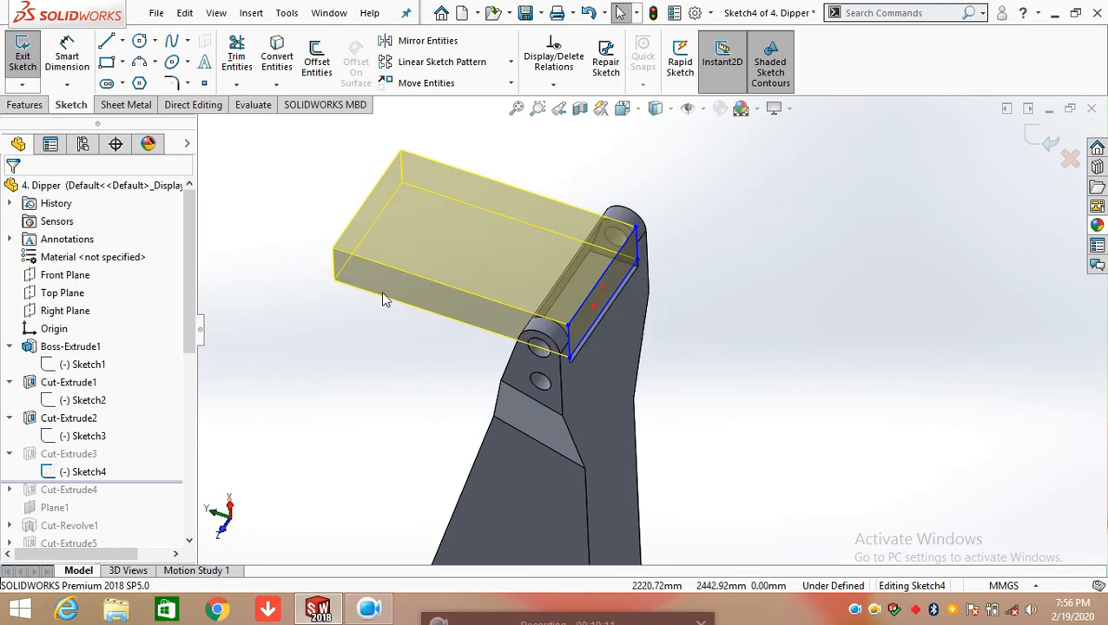
pyautogui.click(62, 293)
pyautogui.moveTo(663, 348); pyautogui.dragTo(571, 327, button='middle')
pyautogui.press('space')
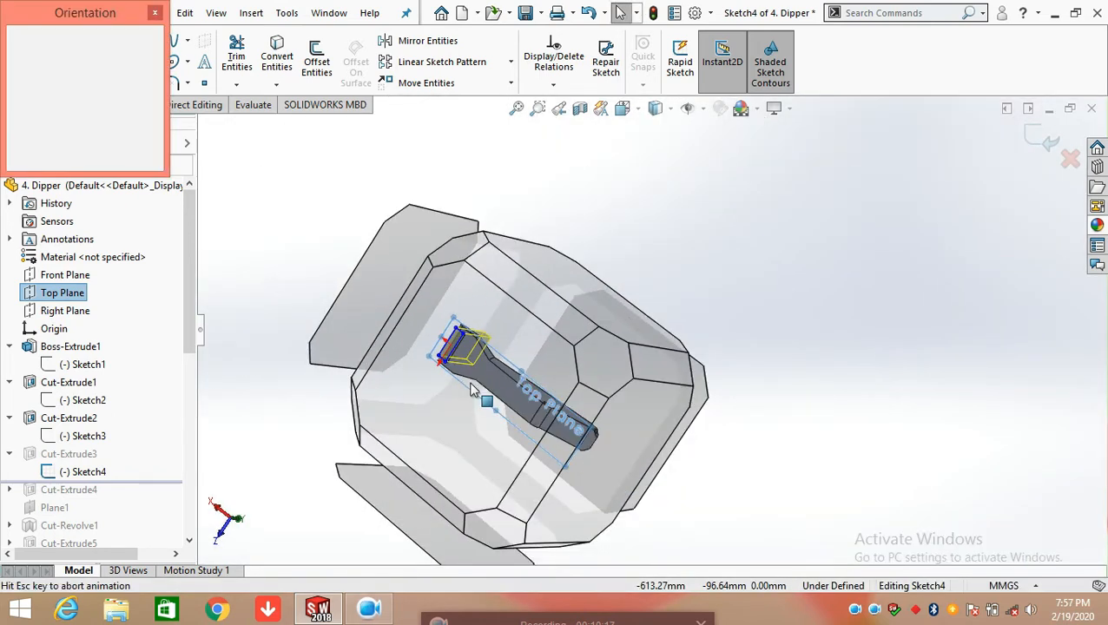
pyautogui.click(446, 389)
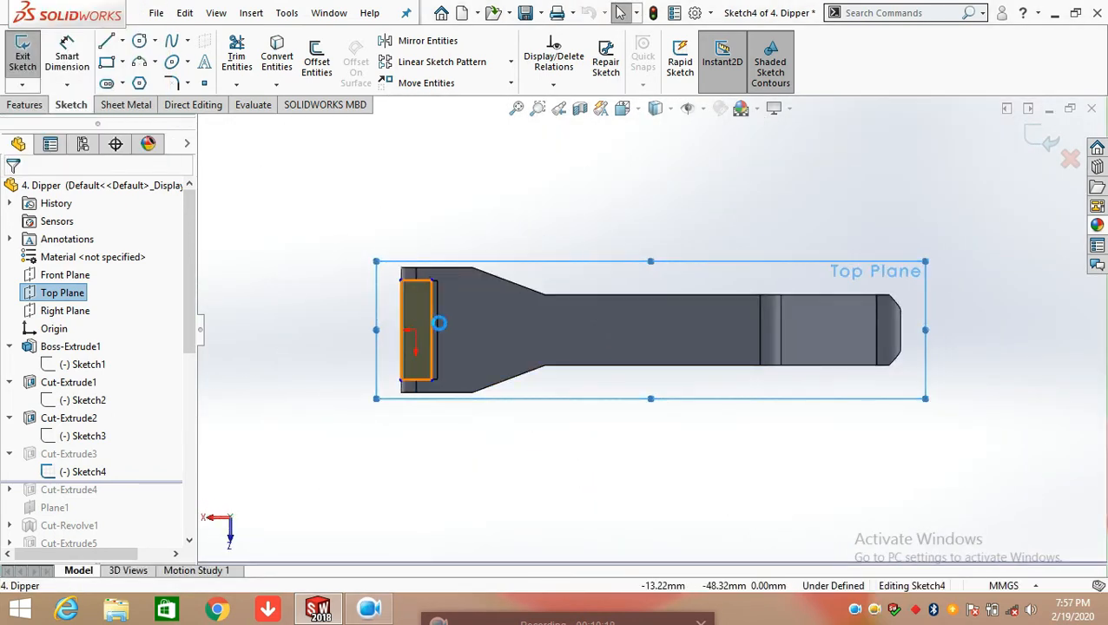
pyautogui.scroll(4, 443, 313)
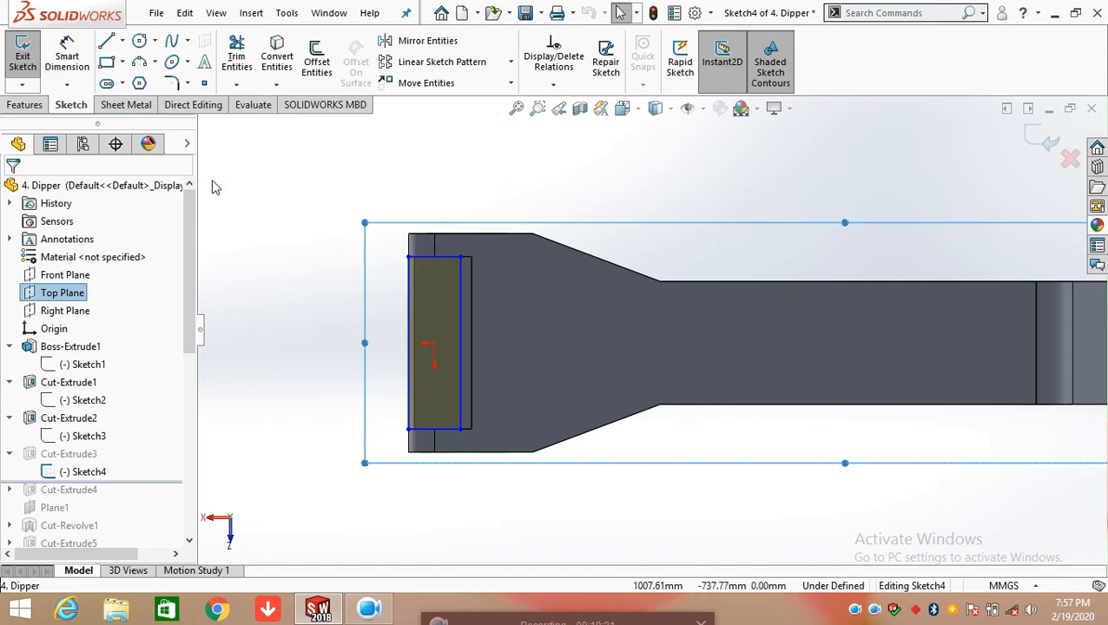
# Dimension the horizontal distance between the rectangle's upper inner corner and the adjacent Cut-Extrude2 pocket corner, place it above the body, and exit Sketch4
pyautogui.click(66, 55)
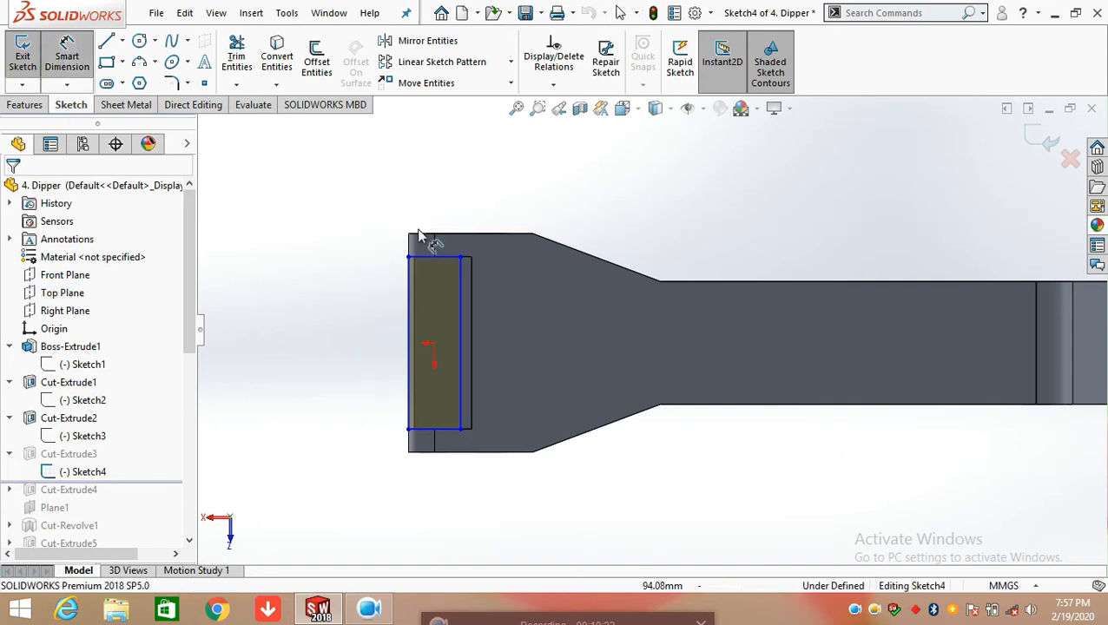
pyautogui.scroll(3, 478, 276)
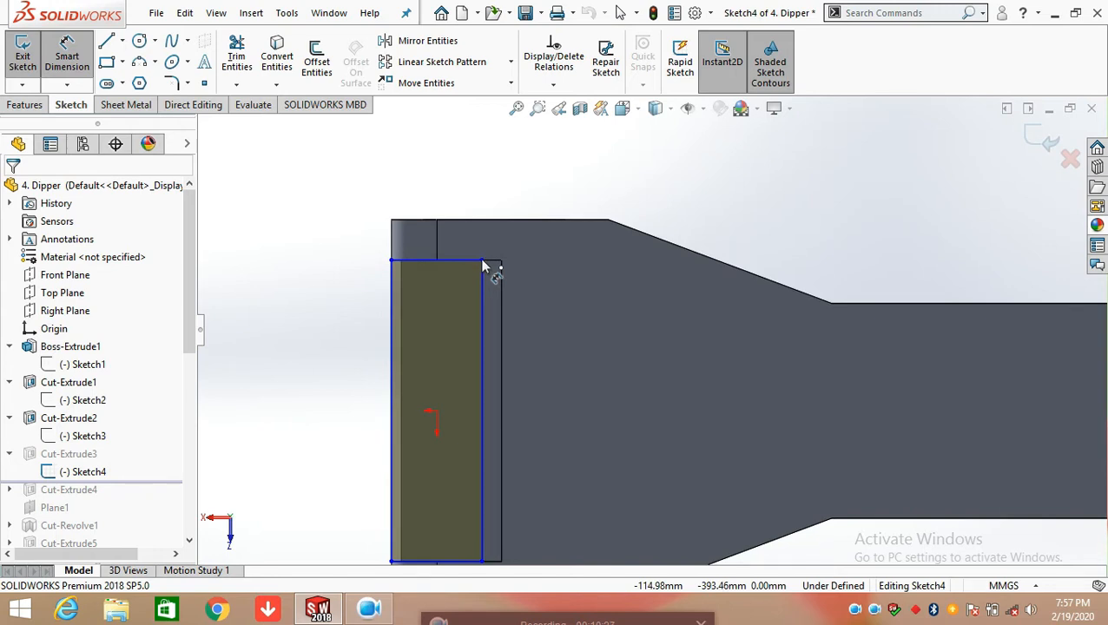
pyautogui.click(483, 263)
pyautogui.scroll(3, 512, 277)
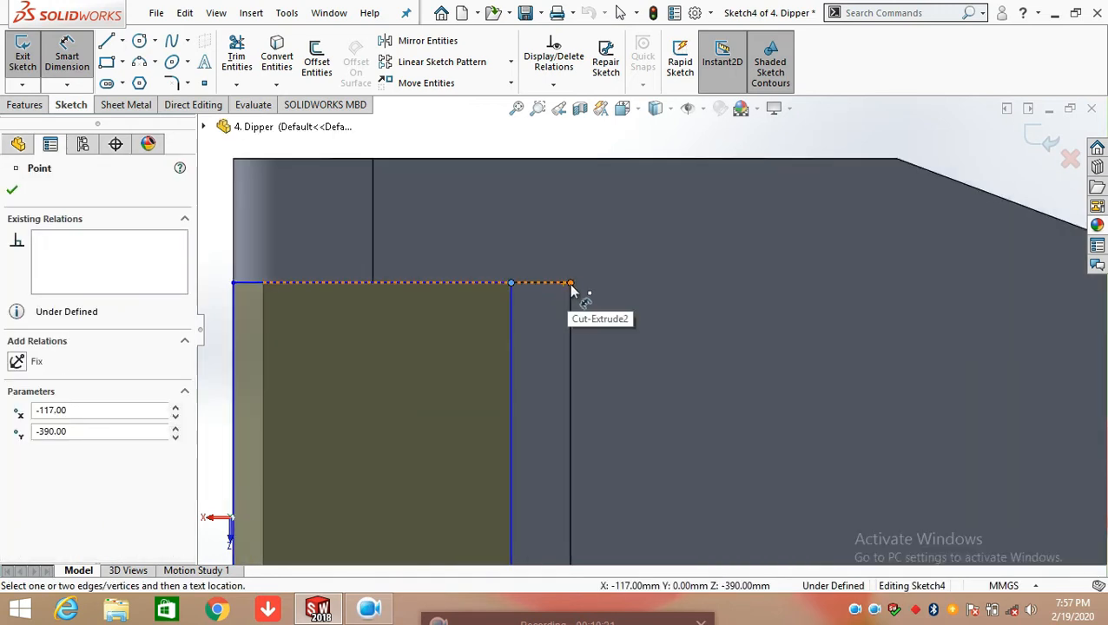
pyautogui.click(571, 284)
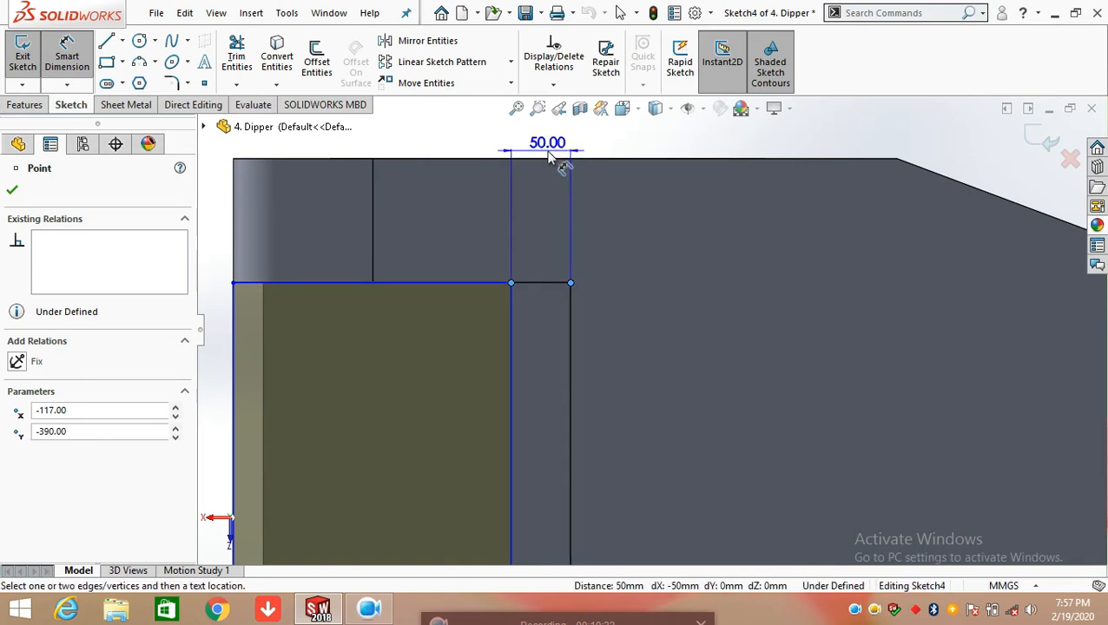
pyautogui.scroll(-2, 549, 157)
pyautogui.click(569, 157)
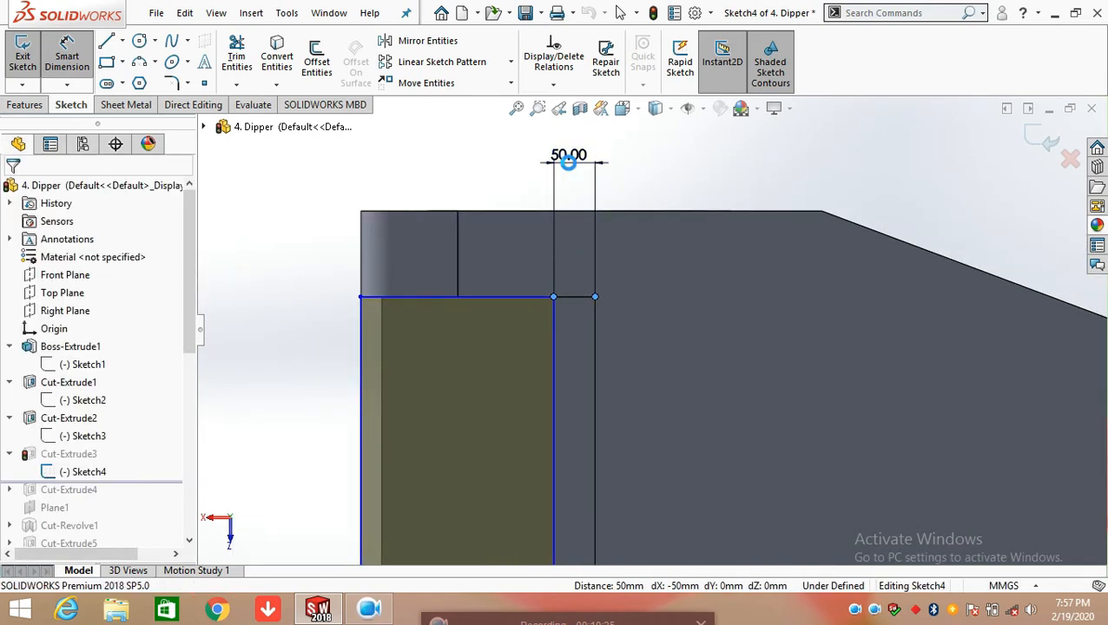
pyautogui.click(497, 142)
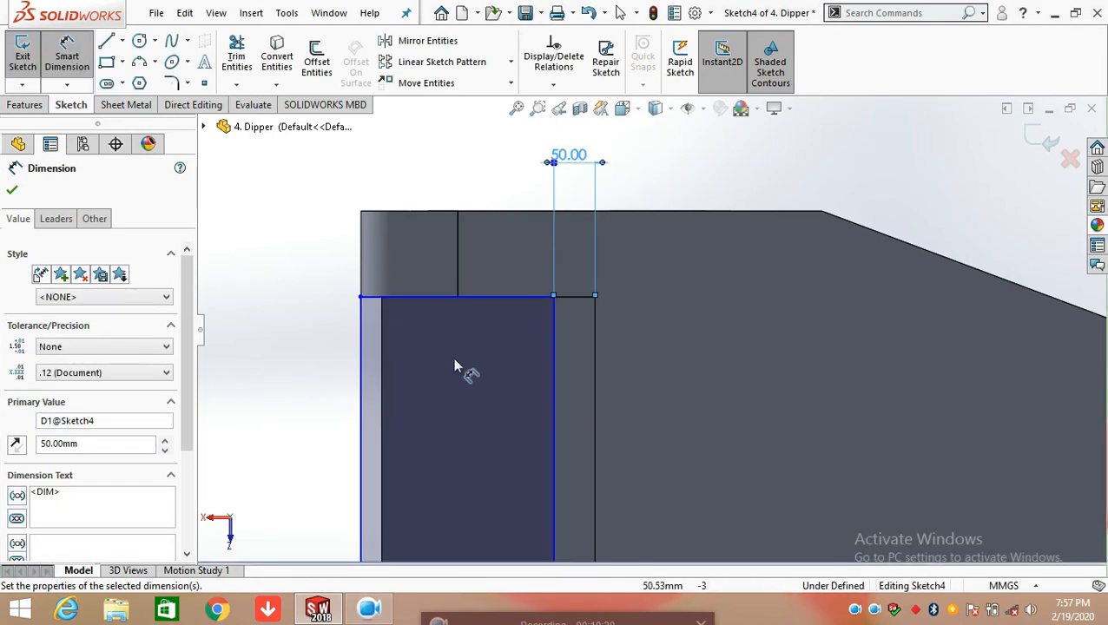
pyautogui.scroll(-3, 608, 295)
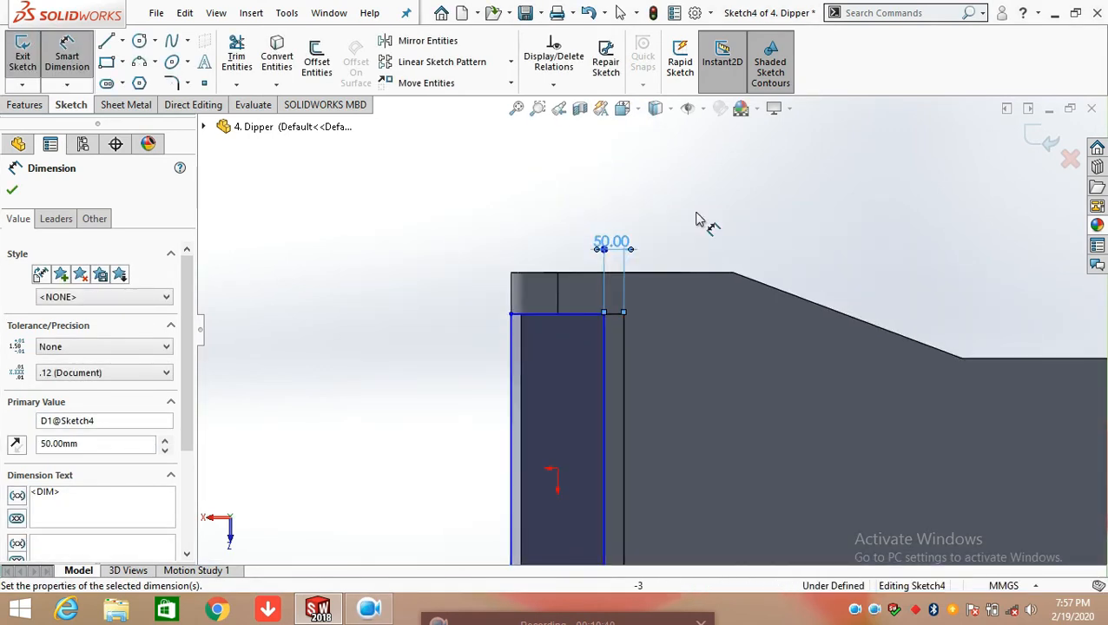
pyautogui.click(1050, 143)
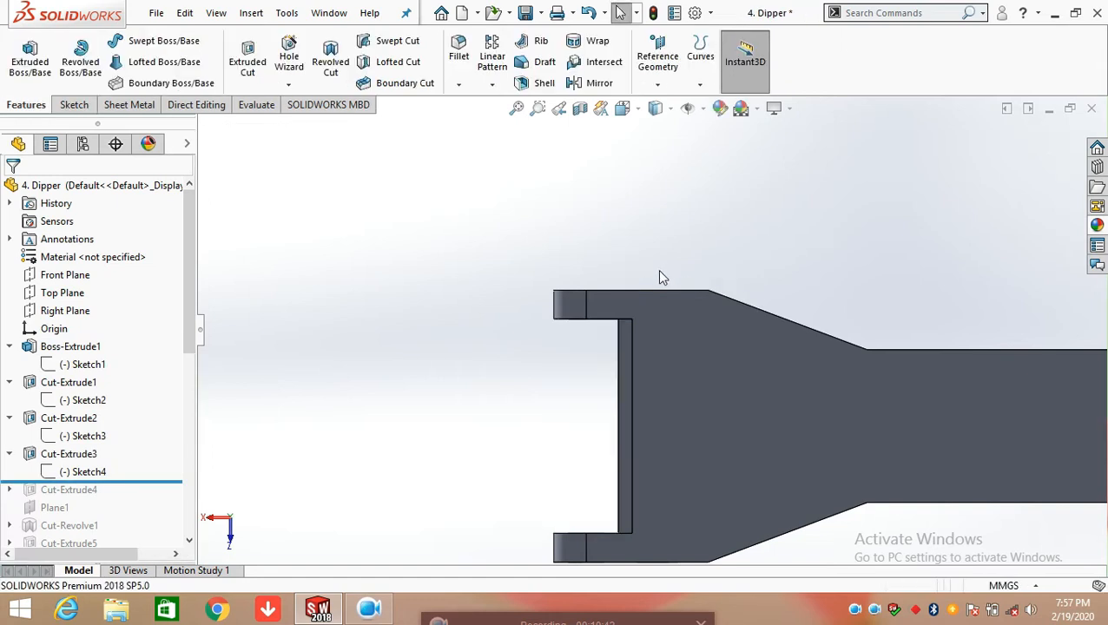
# Review the end condition in Cut-Extrude3's definition and close it without making changes
pyautogui.moveTo(668, 314)
pyautogui.mouseDown(button='middle')
pyautogui.moveTo(702, 237)
pyautogui.moveTo(655, 333)
pyautogui.mouseUp(button='middle')
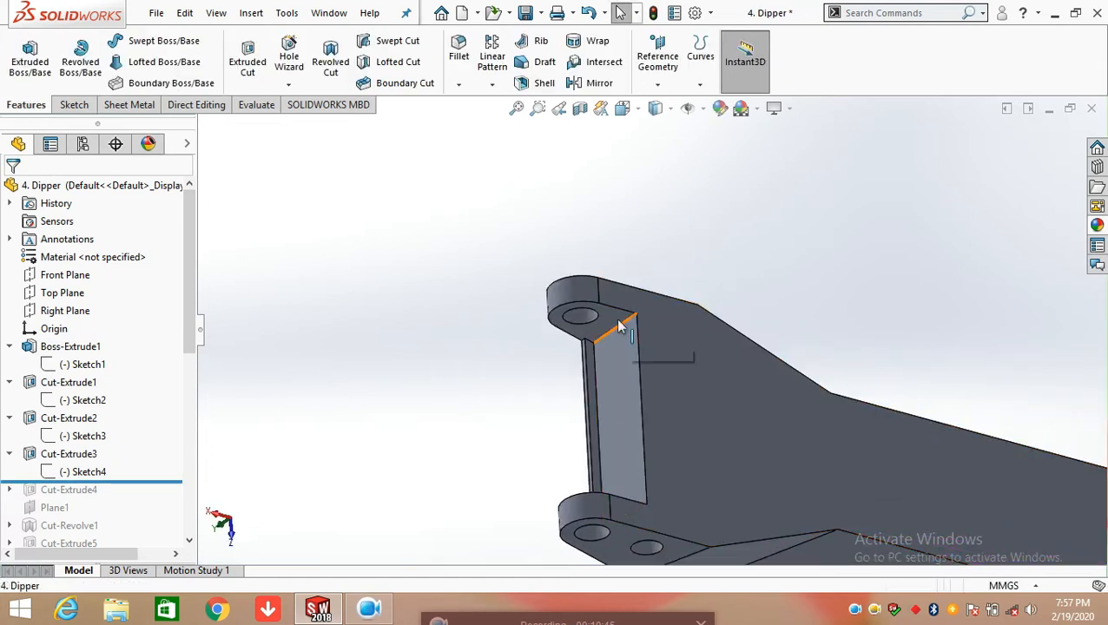
pyautogui.click(87, 454)
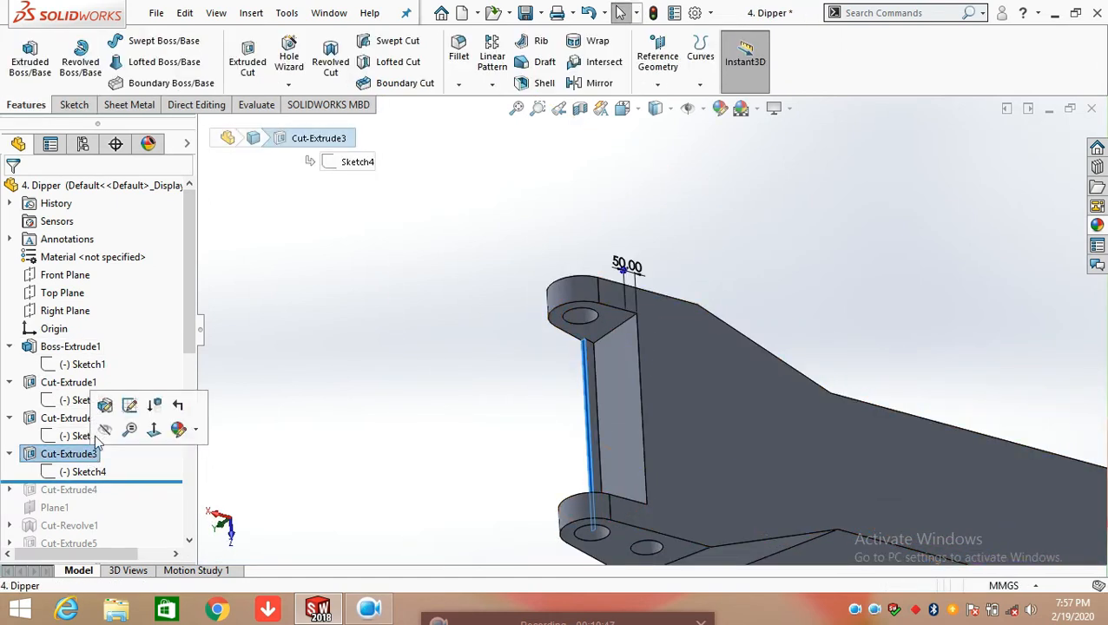
pyautogui.click(104, 403)
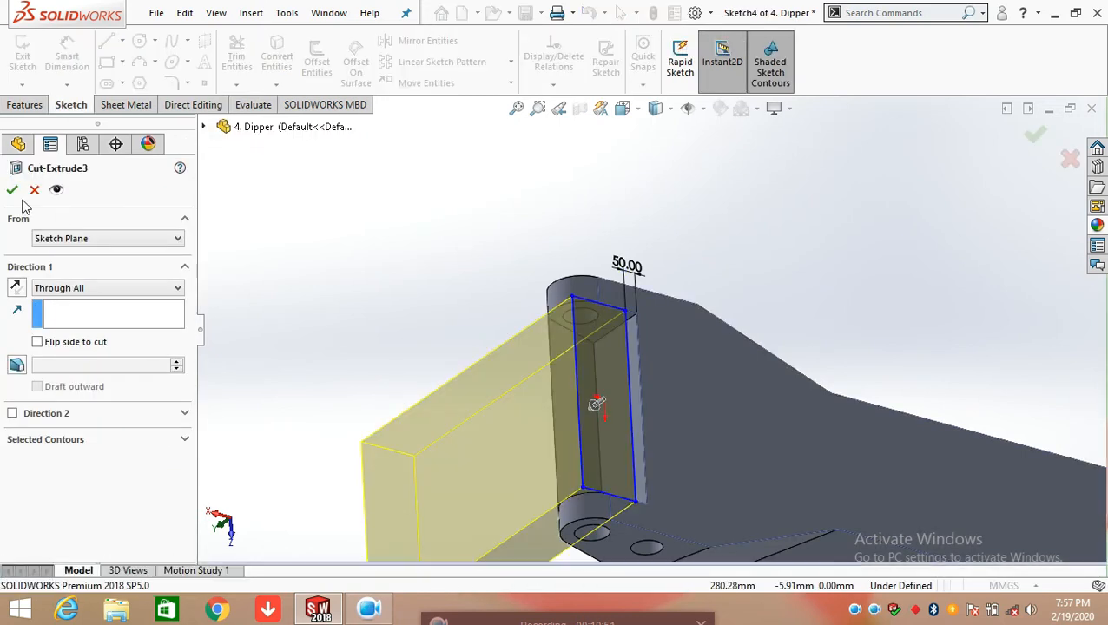
pyautogui.click(33, 191)
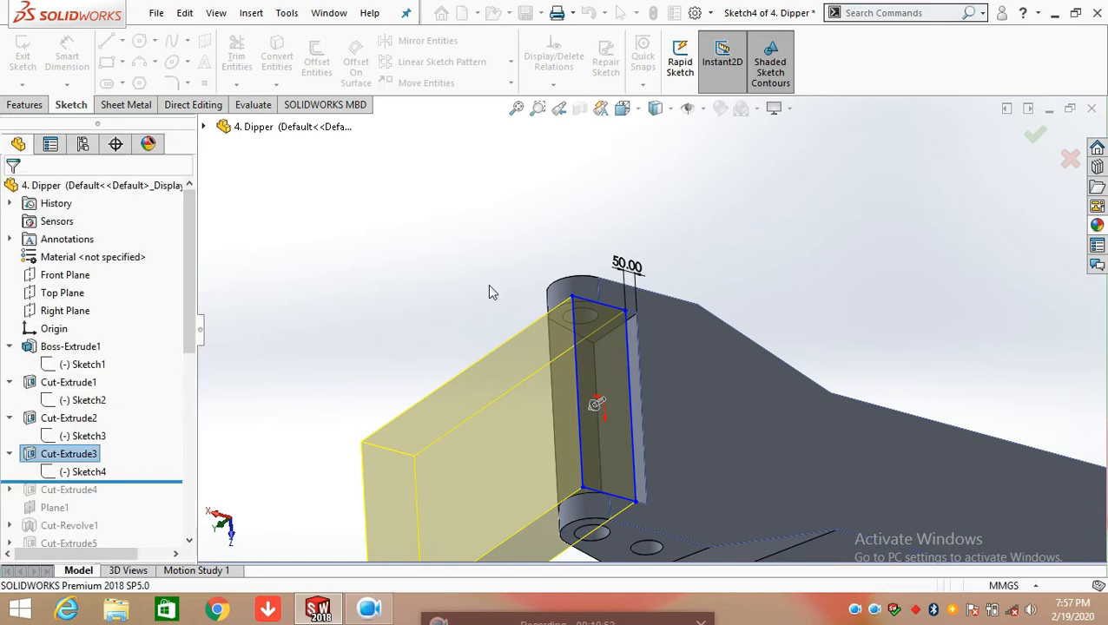
pyautogui.scroll(1, 415, 421)
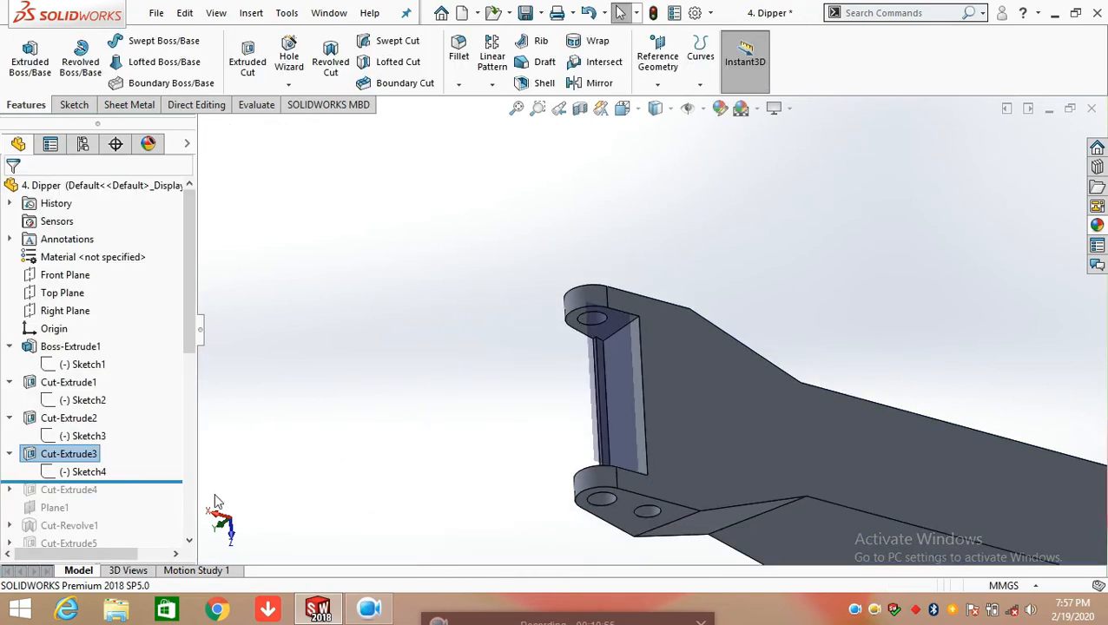
# Roll the model forward to include Cut-Extrude4 and open its Sketch5 for editing
pyautogui.moveTo(189, 351); pyautogui.dragTo(155, 385)
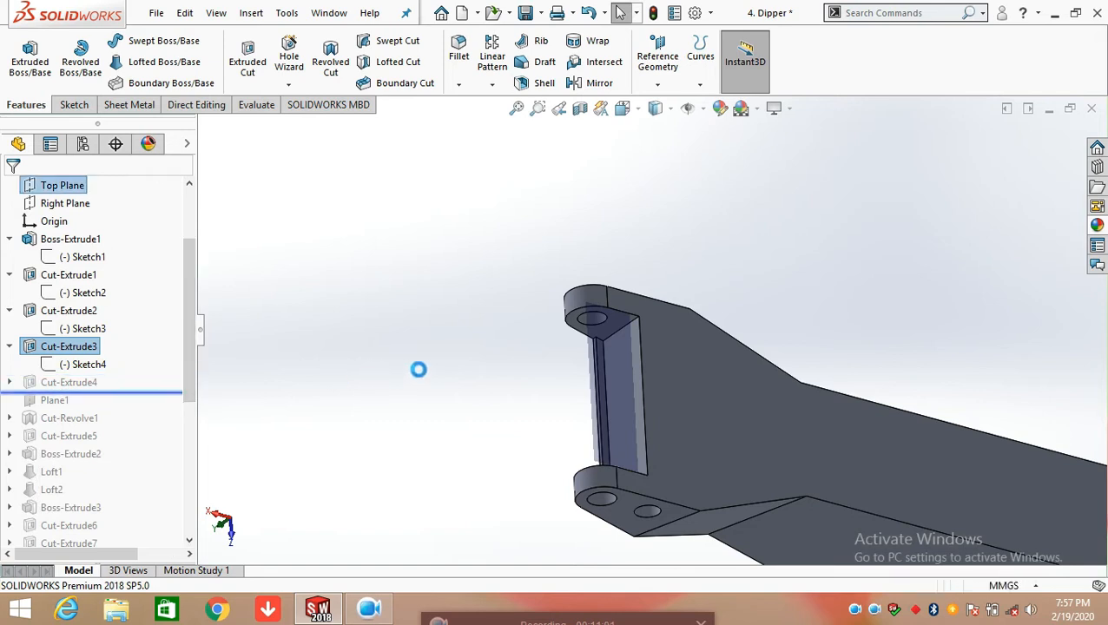
pyautogui.moveTo(472, 380); pyautogui.dragTo(679, 333, button='middle')
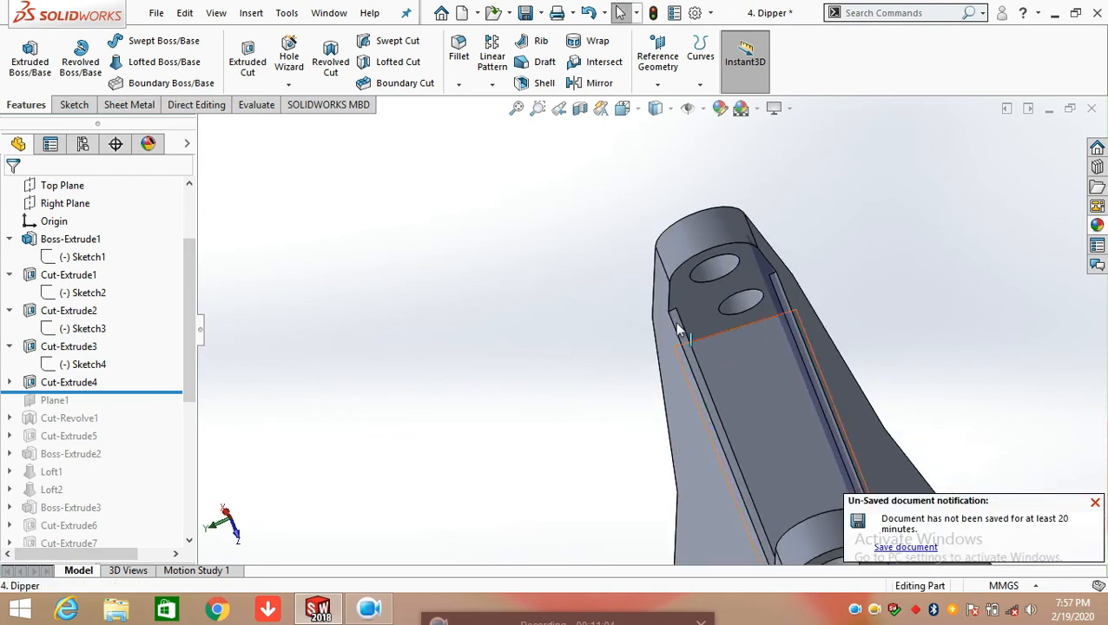
pyautogui.click(10, 383)
pyautogui.click(83, 400)
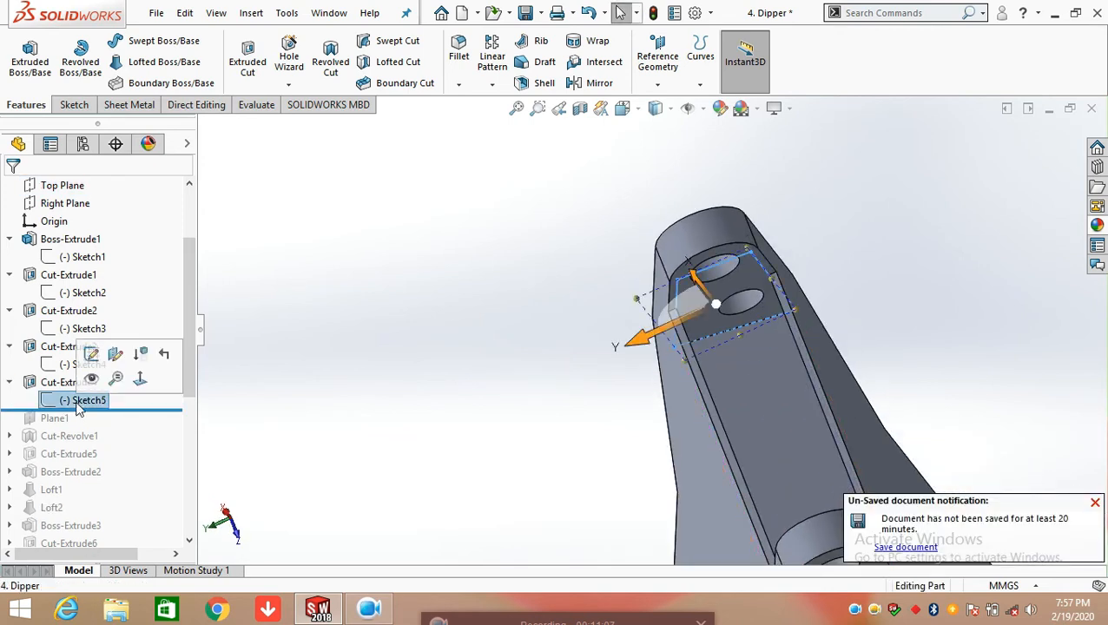
pyautogui.click(90, 355)
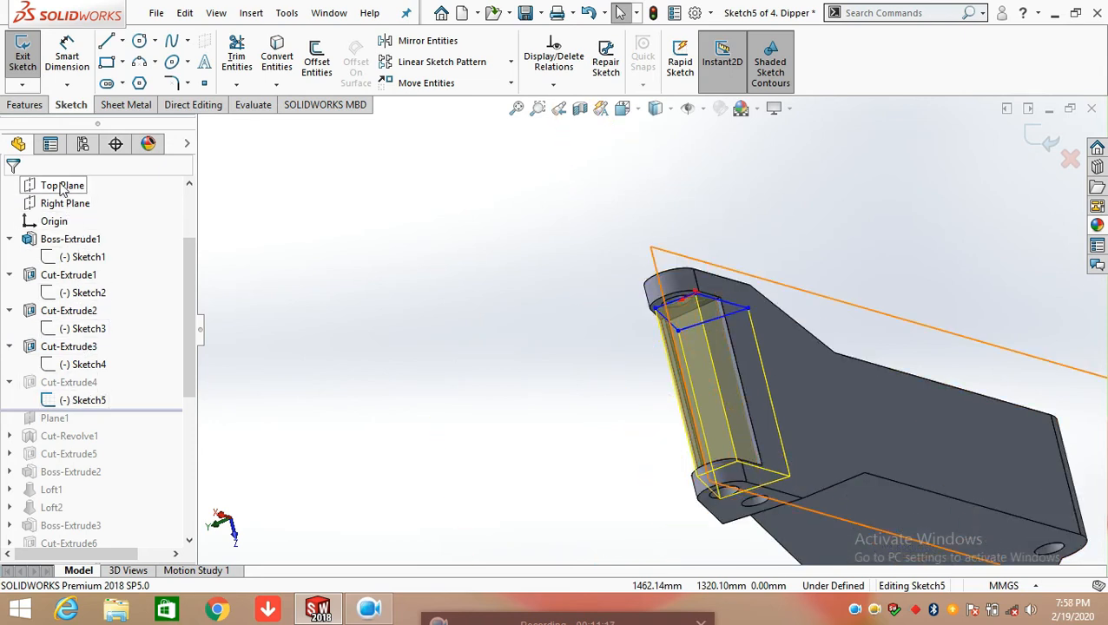
# Examine Sketch5's four-sided profile at the pin-hole end in relation to the Front Plane and view the sketch face-on
pyautogui.scroll(1, 60, 200)
pyautogui.click(67, 220)
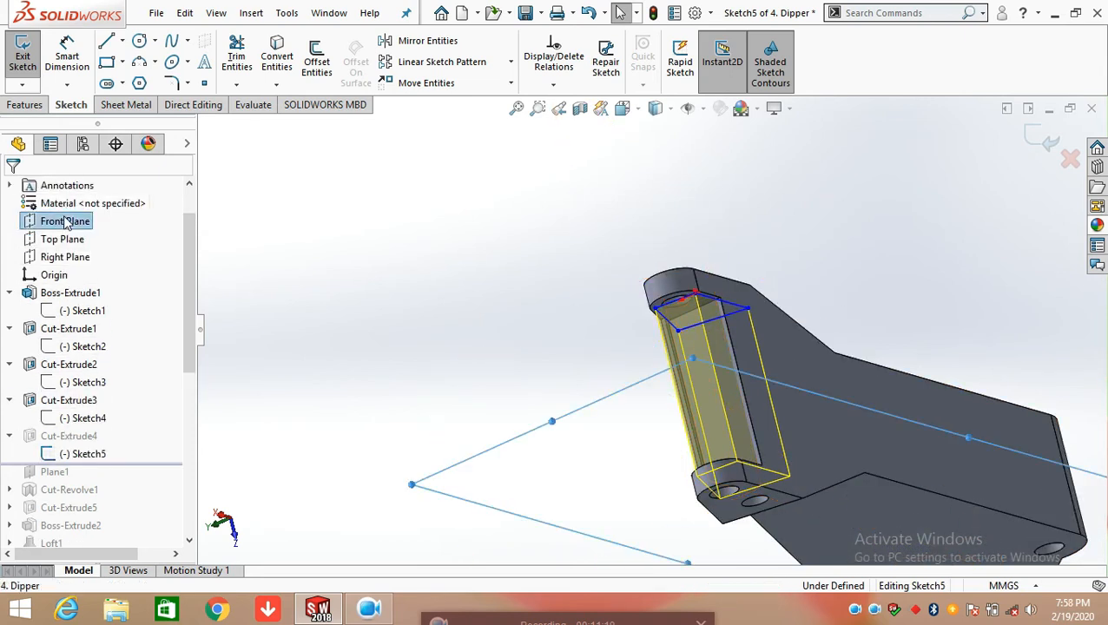
pyautogui.moveTo(686, 330); pyautogui.dragTo(662, 279, button='middle')
pyautogui.scroll(-3, 670, 308)
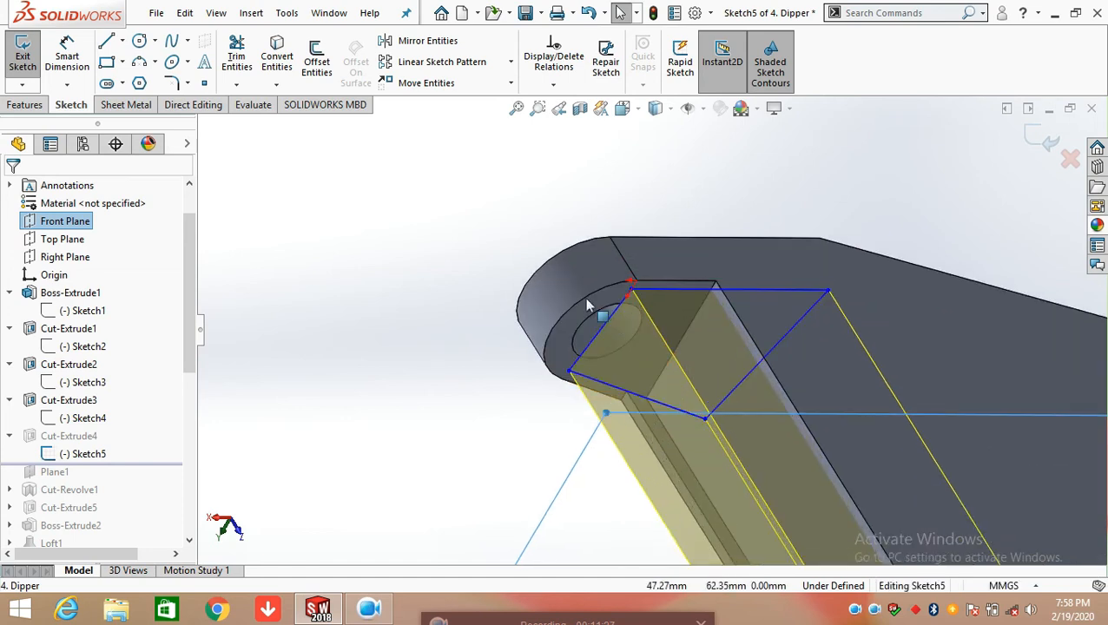
pyautogui.moveTo(668, 369); pyautogui.dragTo(640, 317, button='middle')
pyautogui.press('space')
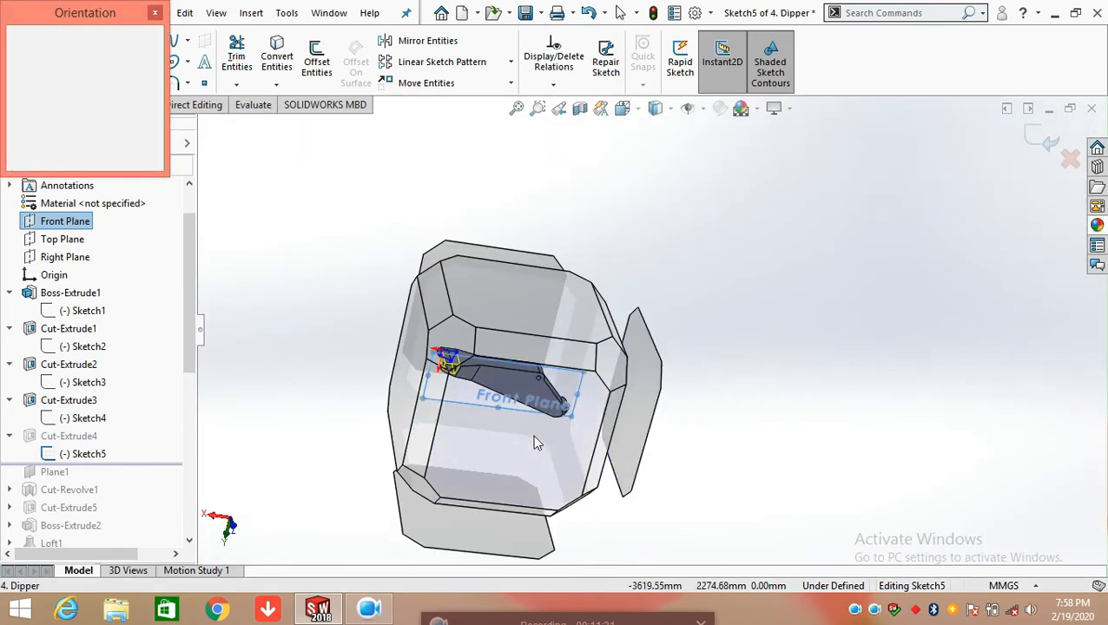
pyautogui.click(525, 438)
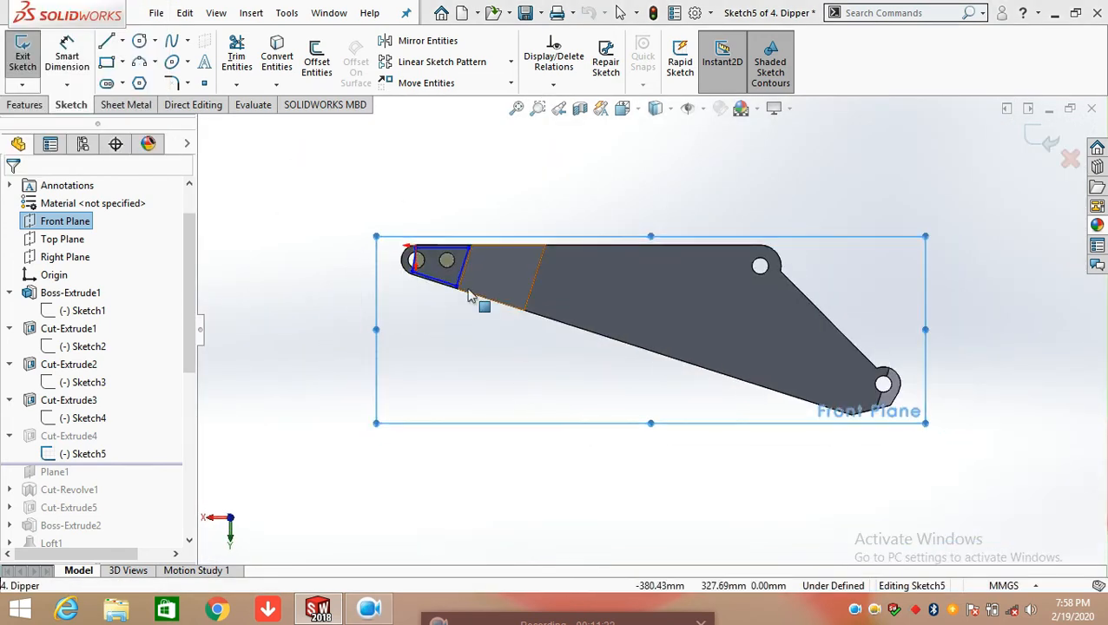
pyautogui.scroll(-3, 452, 270)
pyautogui.scroll(-3, 452, 270)
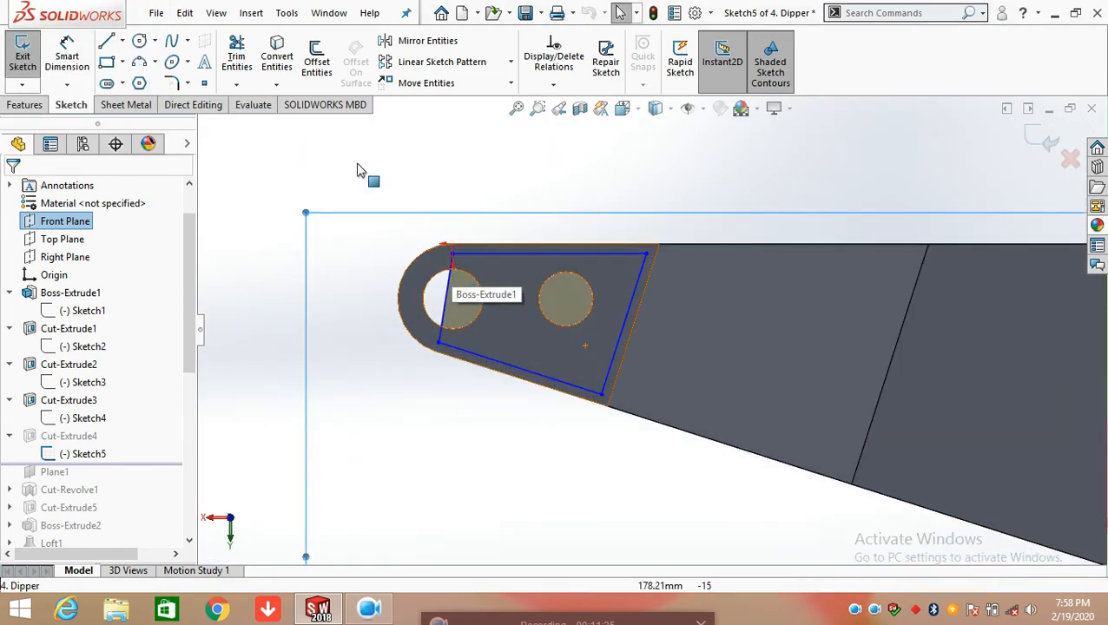
# Dimension the distance between the profile's upper edge and the body's top edge, placing it above the body
pyautogui.click(77, 61)
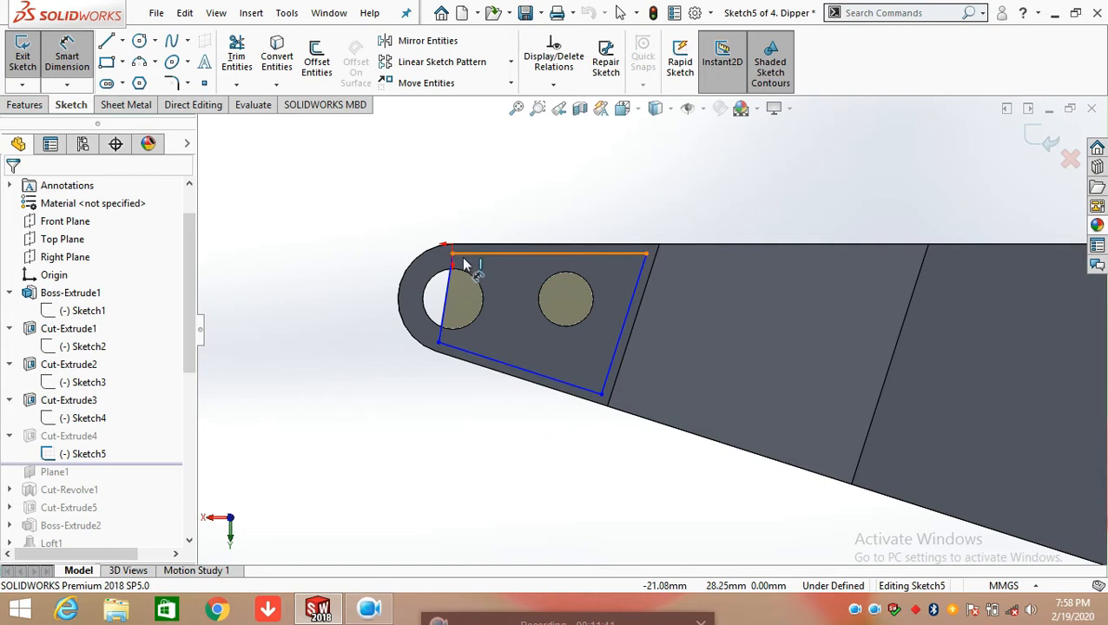
pyautogui.scroll(-2, 497, 279)
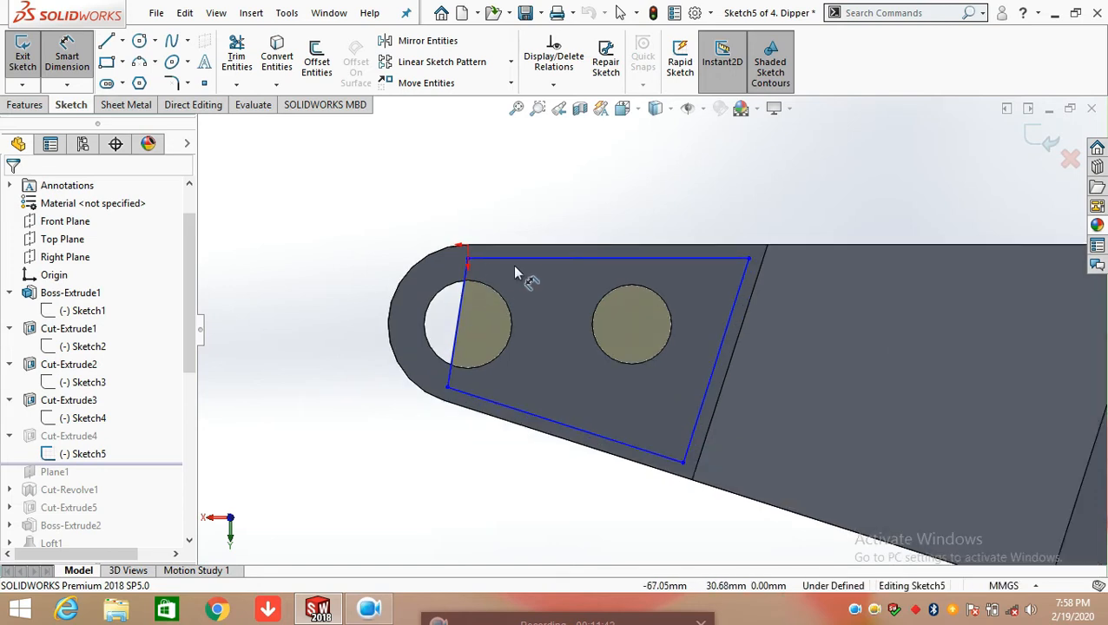
pyautogui.click(512, 258)
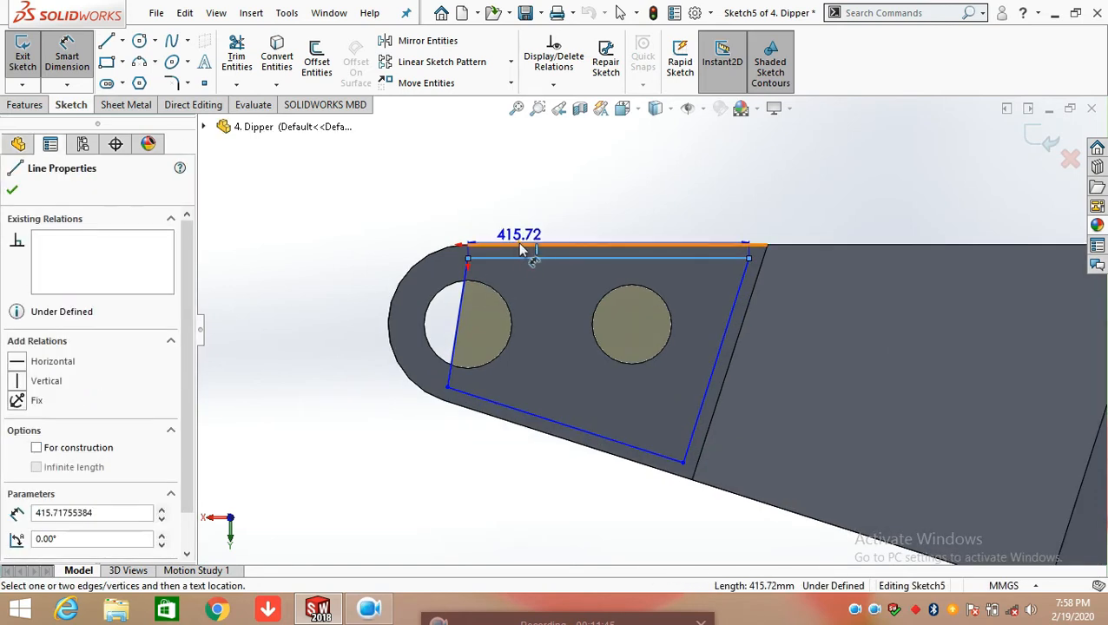
pyautogui.press('Escape')
pyautogui.click(521, 250)
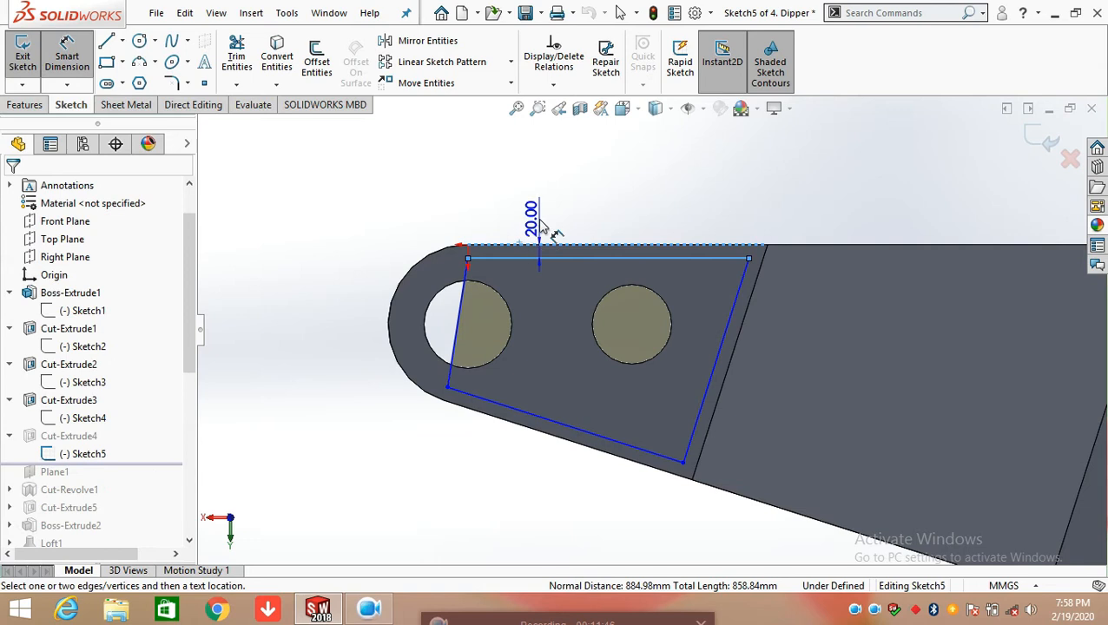
pyautogui.click(599, 175)
pyautogui.click(525, 146)
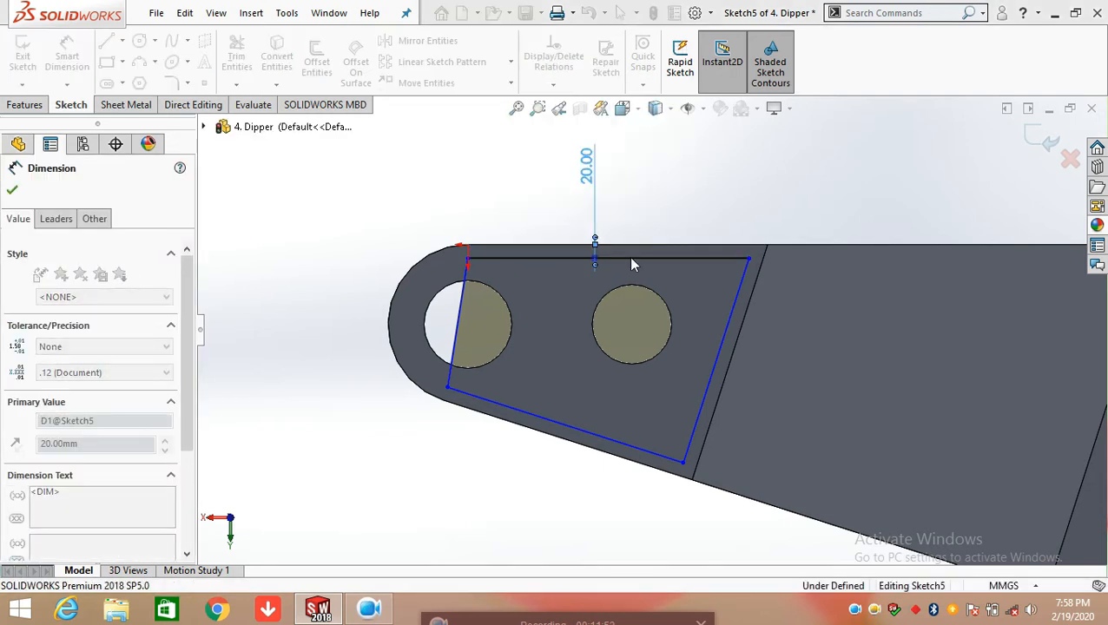
# Dimension the distance between the profile's long slanted edge and the adjacent parallel body edge, placing it above the body
pyautogui.click(733, 317)
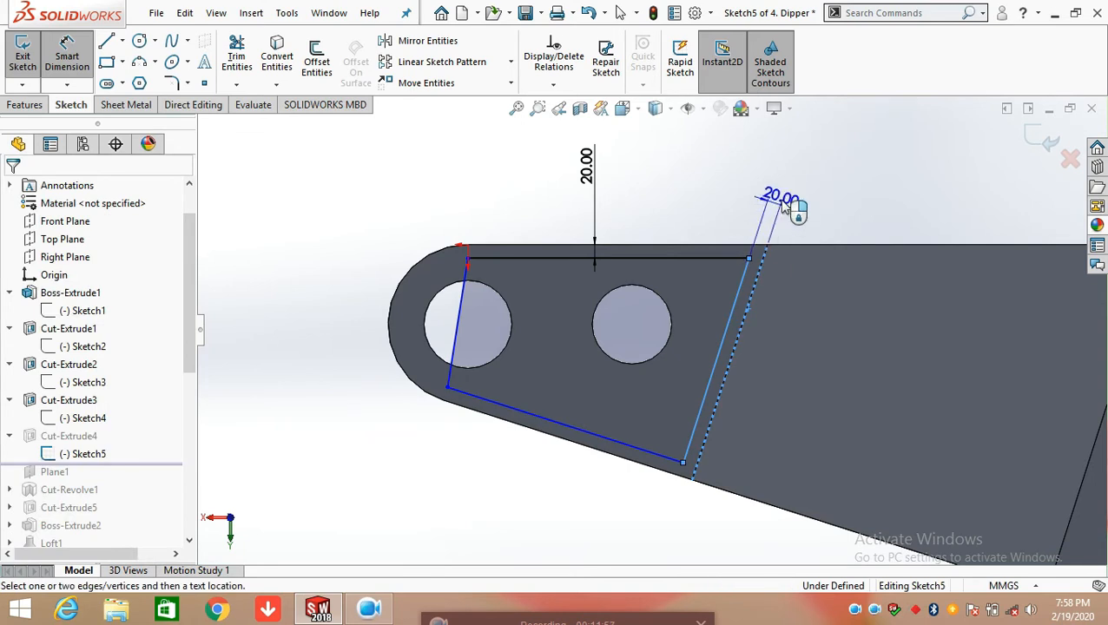
pyautogui.click(804, 199)
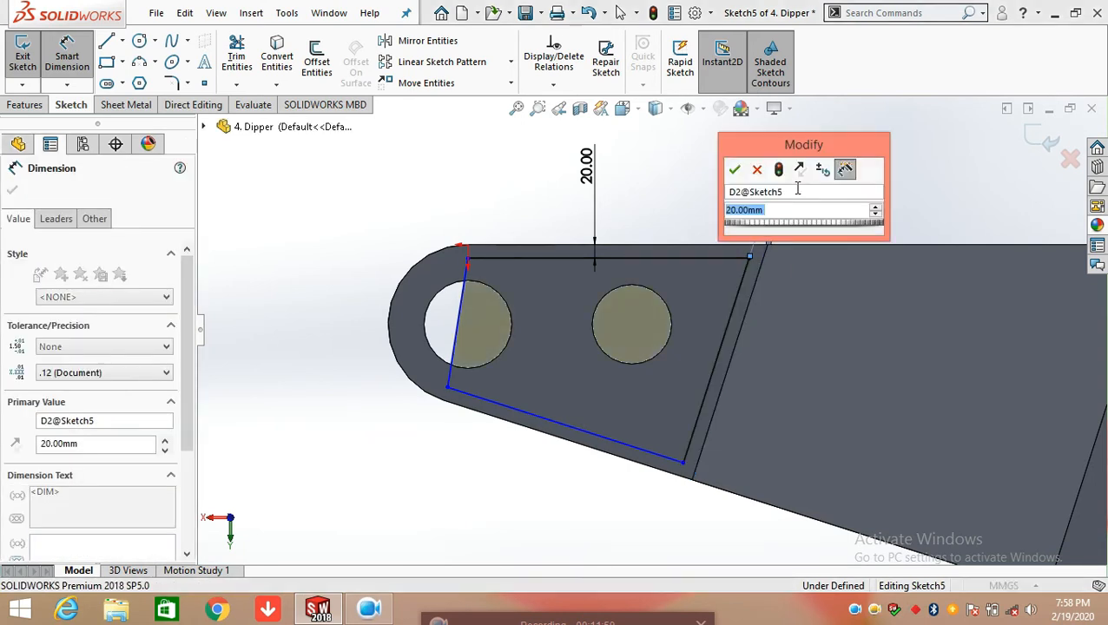
pyautogui.click(733, 170)
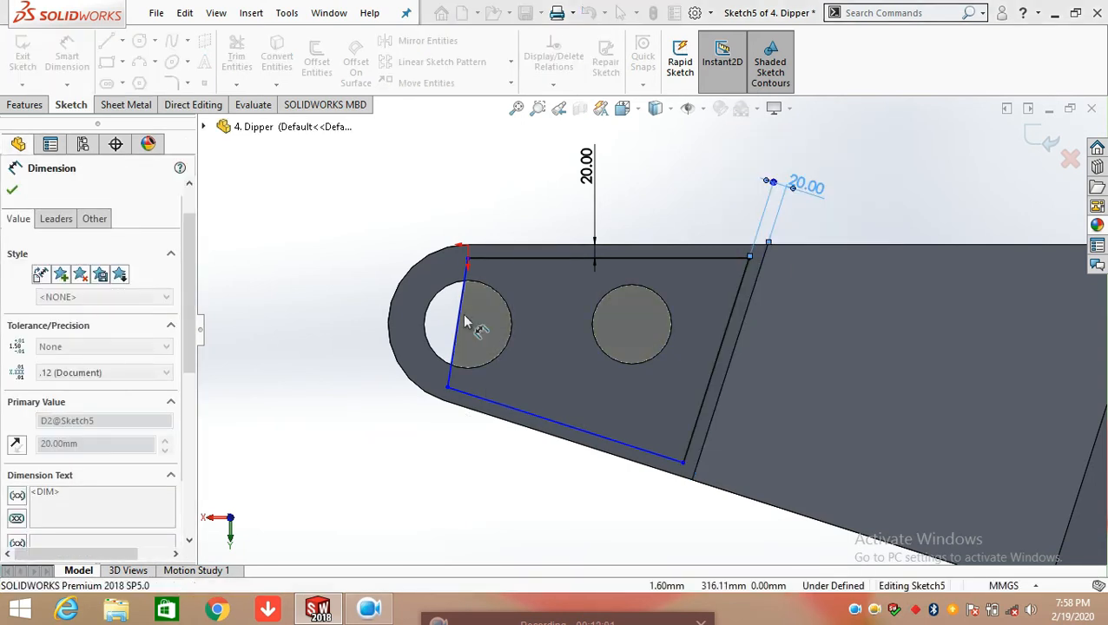
pyautogui.press('Escape')
# Add an angular dimension between the profile's upper edge and its short slanted edge through the pin hole
pyautogui.click(500, 271)
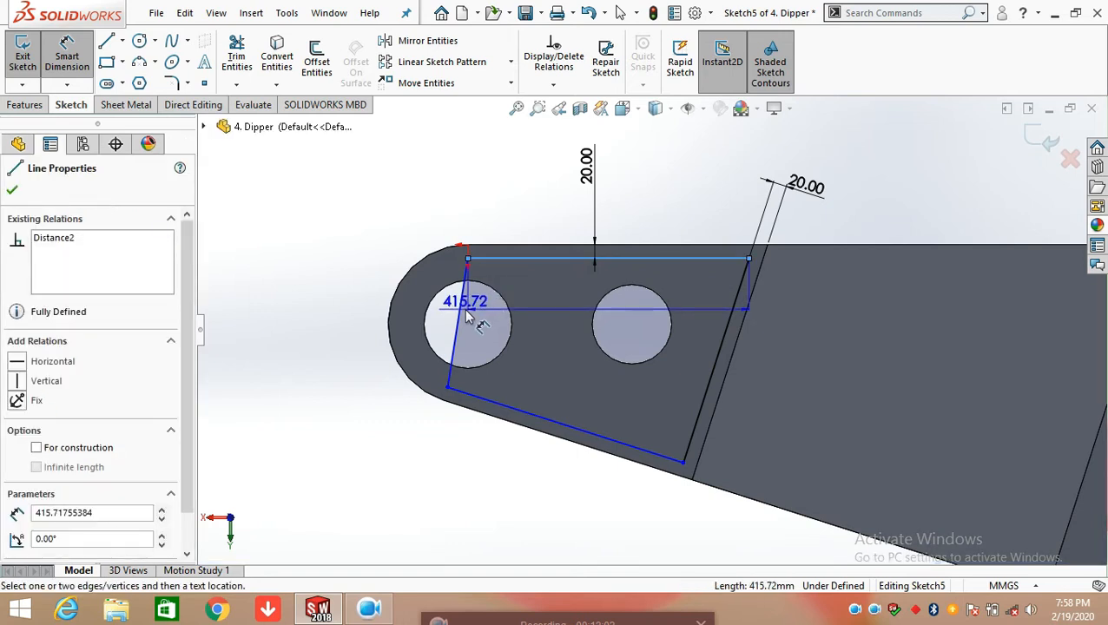
pyautogui.click(466, 318)
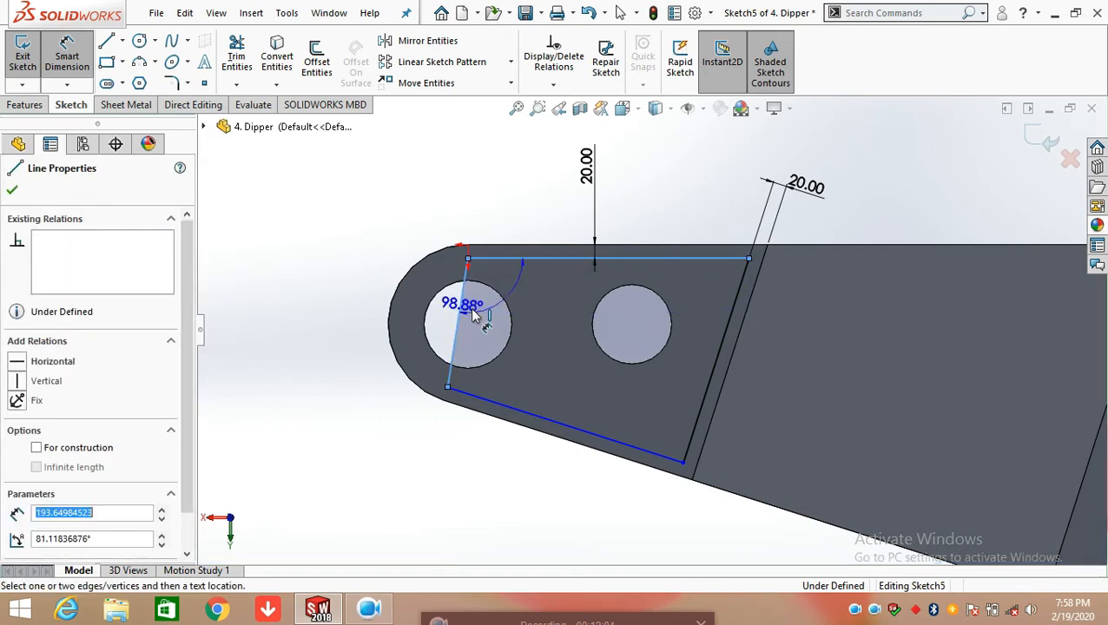
pyautogui.click(538, 319)
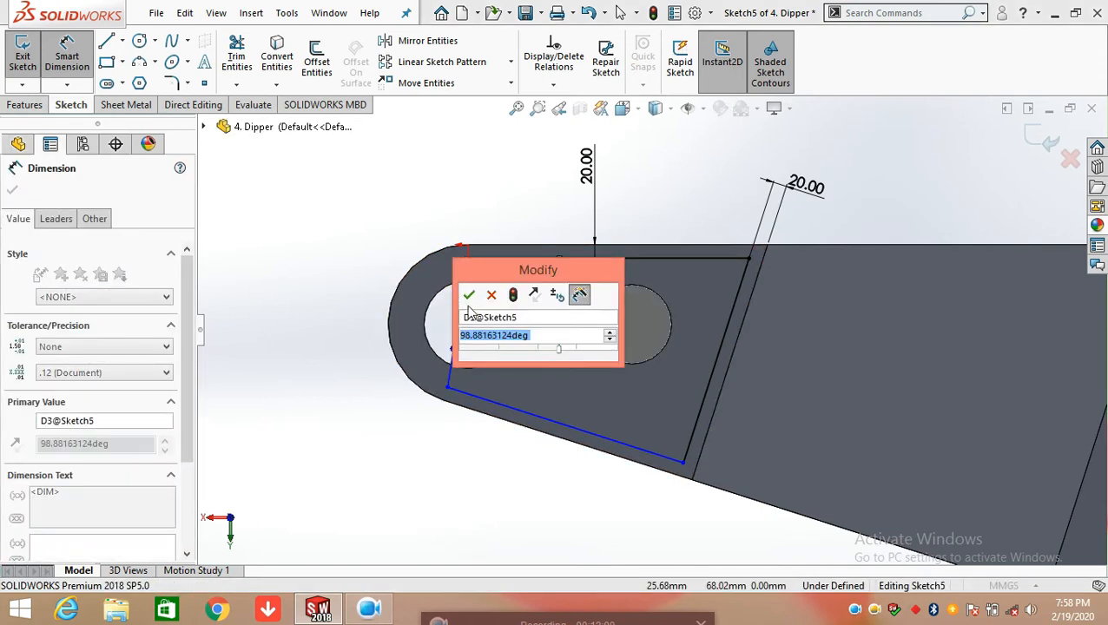
pyautogui.click(468, 295)
pyautogui.click(413, 440)
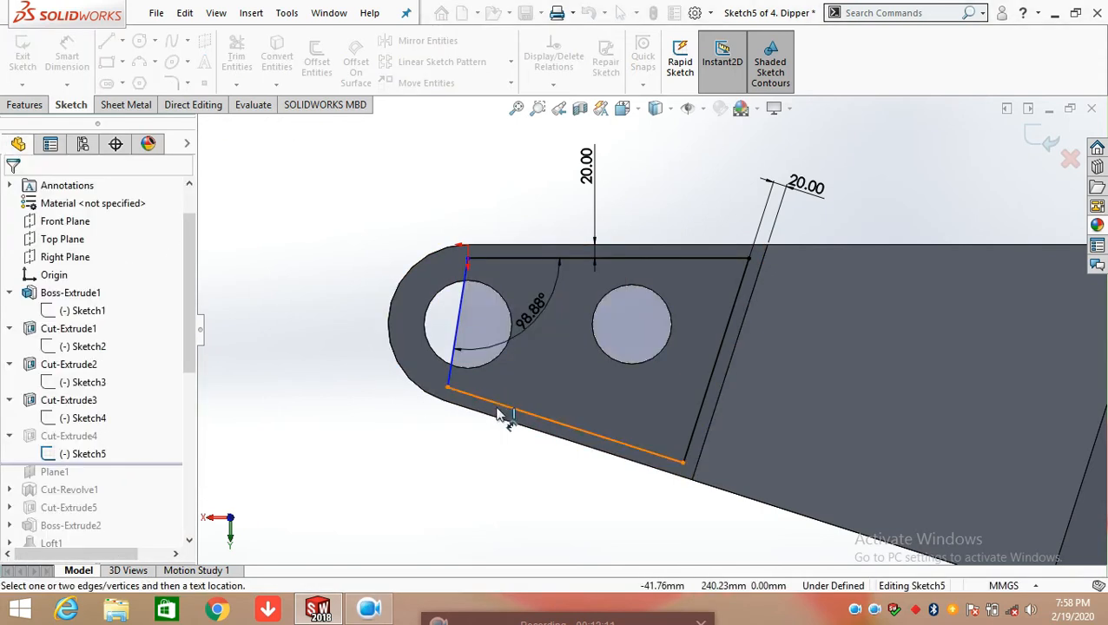
# Add an angular dimension between the profile's short slanted edge and its lower edge
pyautogui.click(451, 381)
pyautogui.click(510, 406)
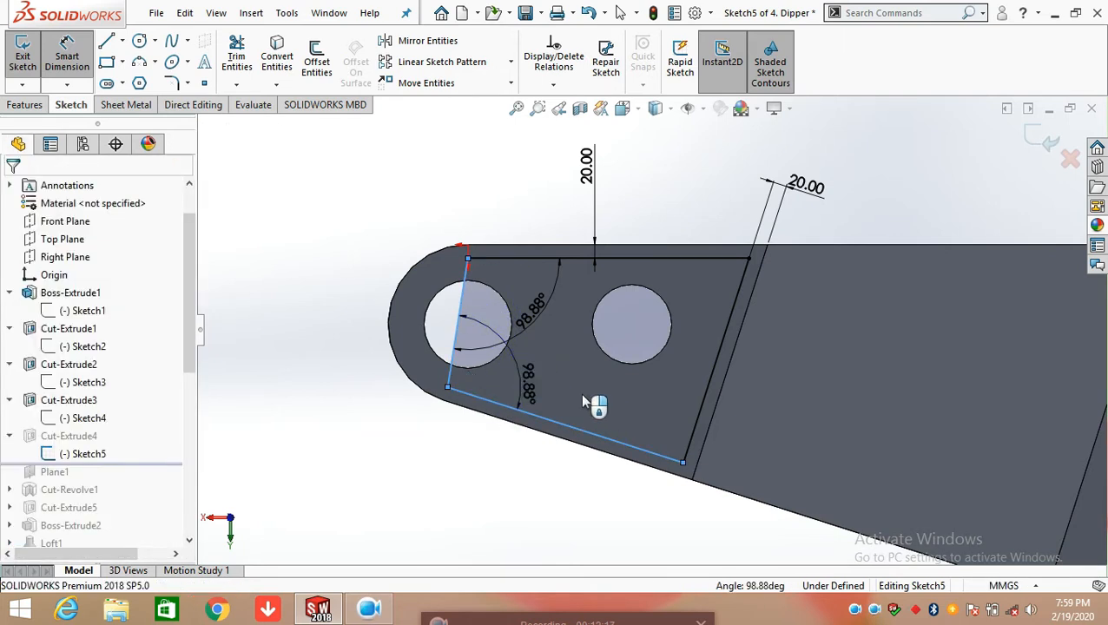
pyautogui.click(527, 373)
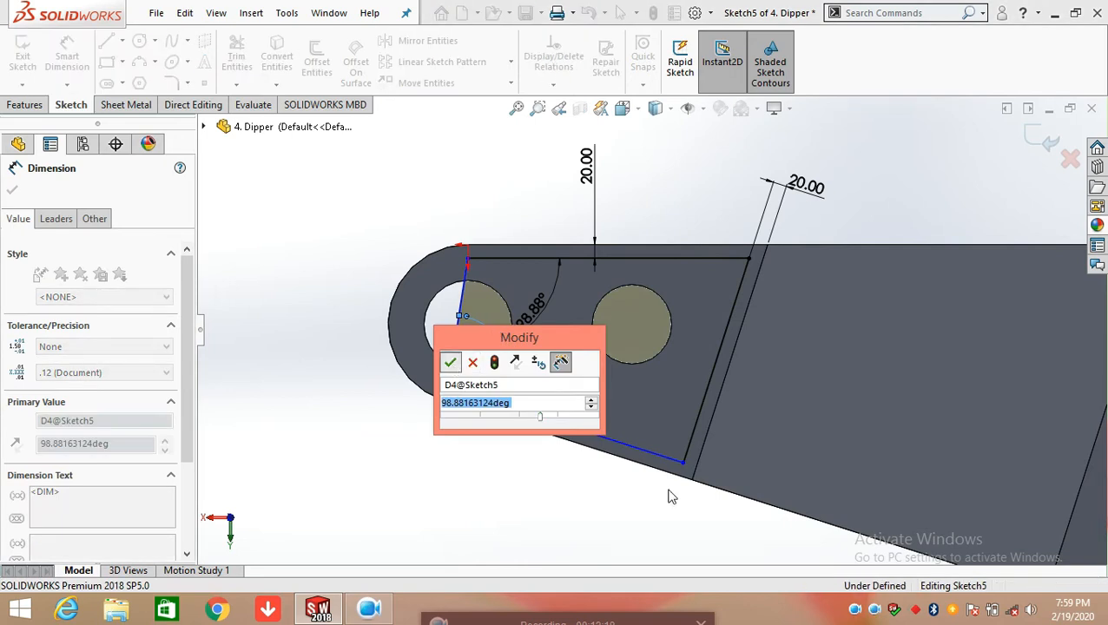
pyautogui.press('Return')
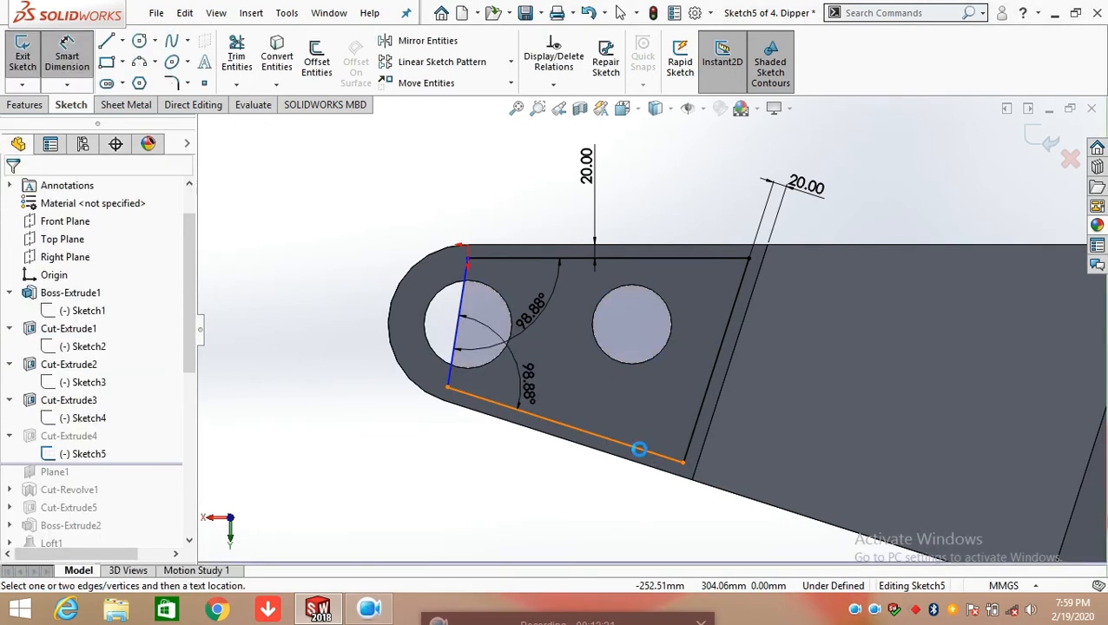
# Dimension the profile's lower edge from the body's lower edge as a driven dimension, and exit Sketch5
pyautogui.click(647, 466)
pyautogui.click(641, 464)
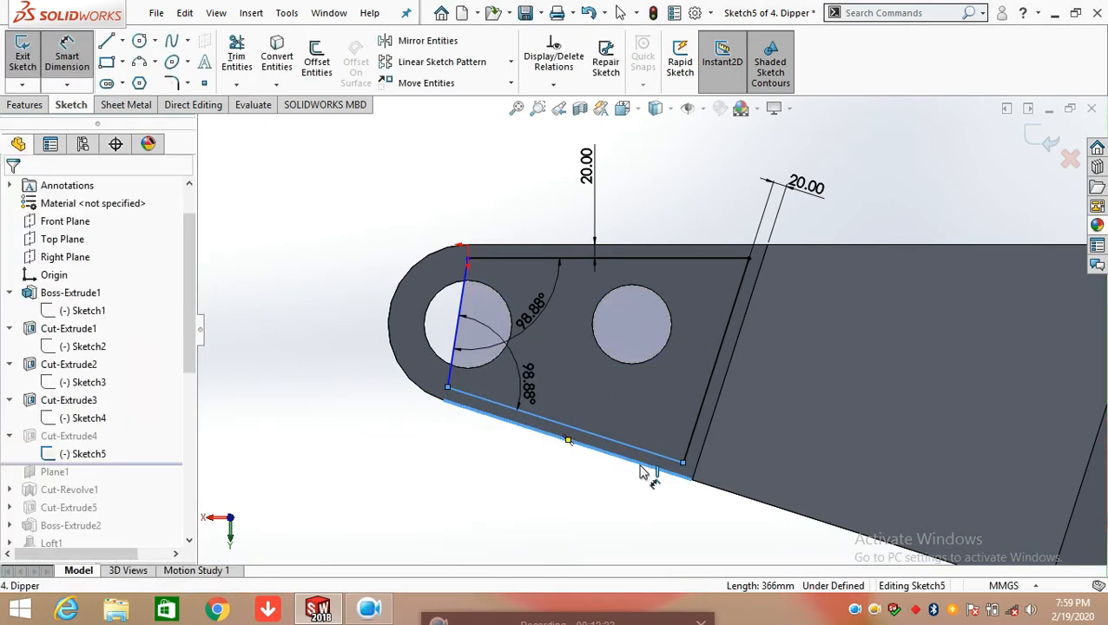
pyautogui.click(676, 518)
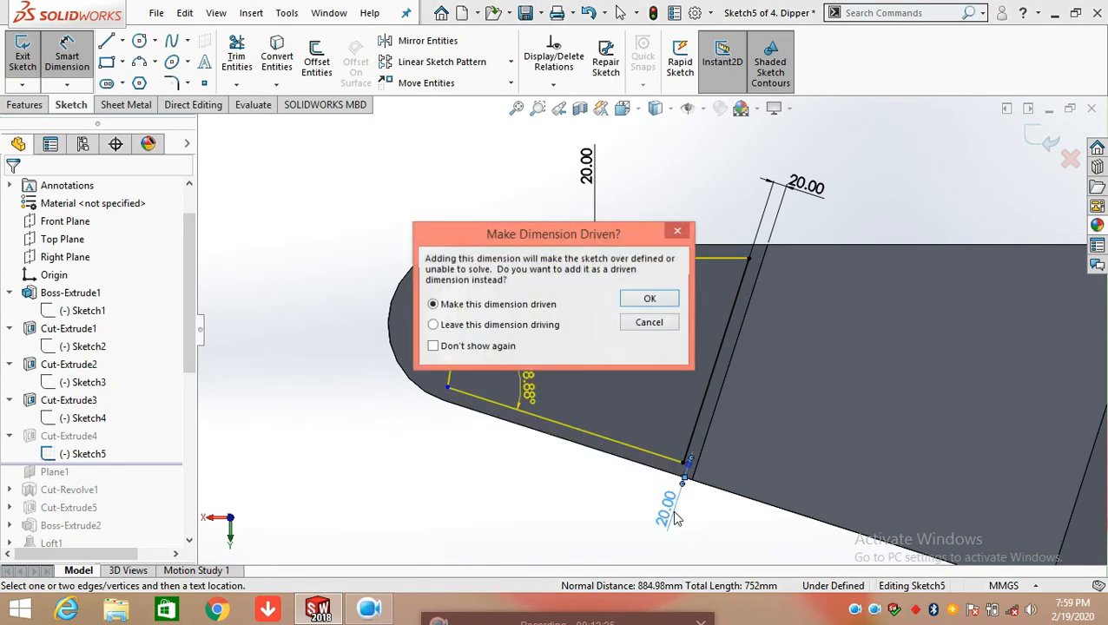
pyautogui.click(648, 301)
pyautogui.moveTo(663, 306)
pyautogui.mouseDown(button='middle')
pyautogui.moveTo(625, 309)
pyautogui.moveTo(633, 314)
pyautogui.moveTo(603, 297)
pyautogui.moveTo(606, 277)
pyautogui.moveTo(574, 247)
pyautogui.moveTo(606, 236)
pyautogui.mouseUp(button='middle')
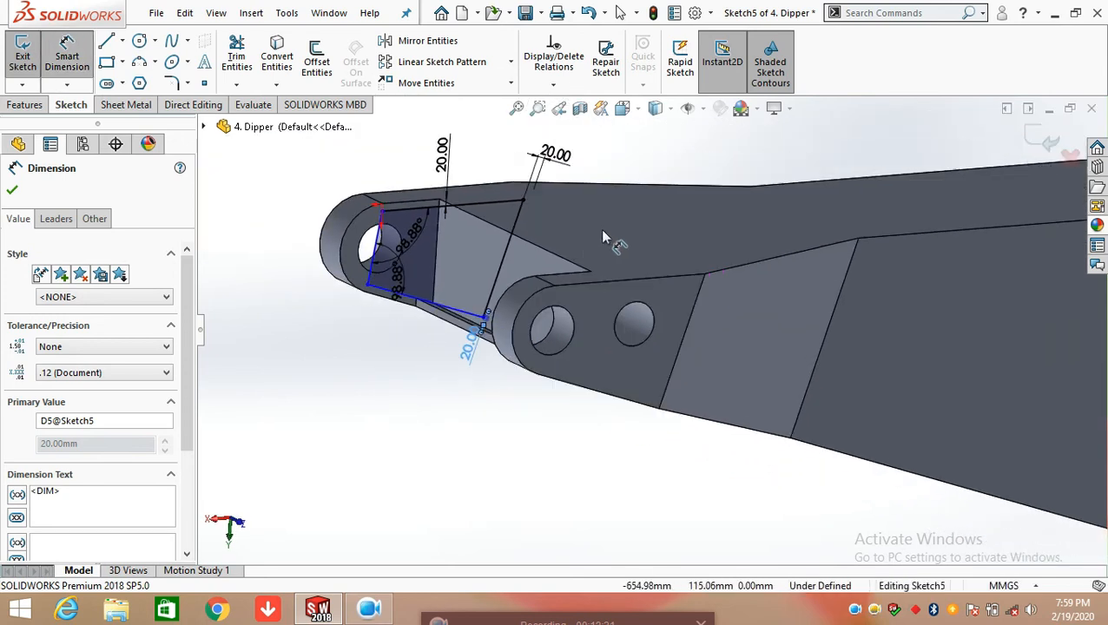
pyautogui.click(12, 192)
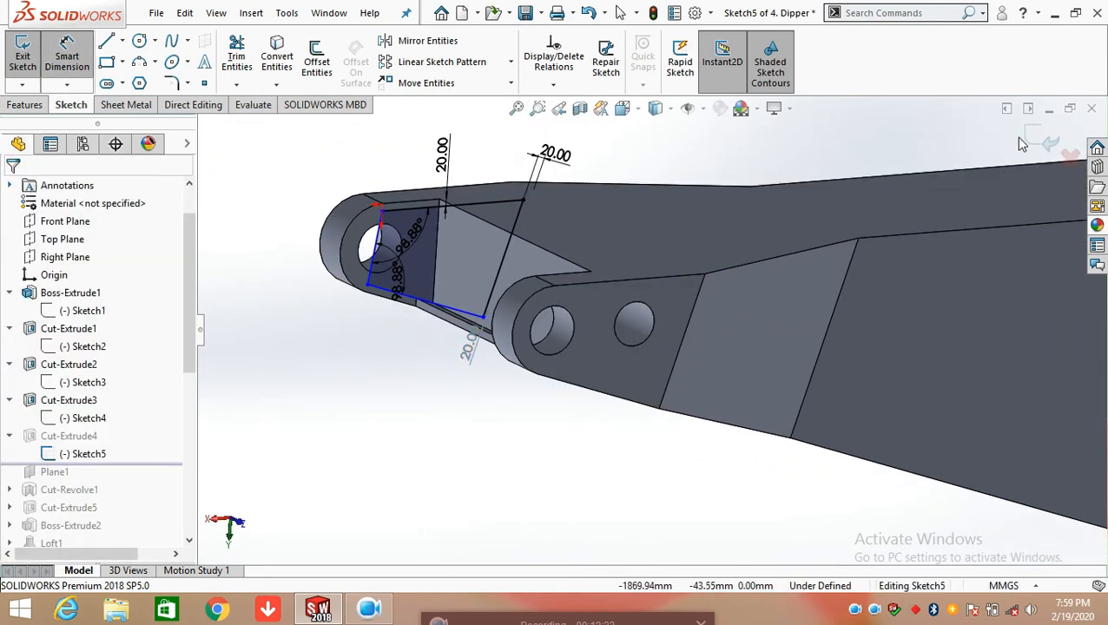
pyautogui.press('Escape')
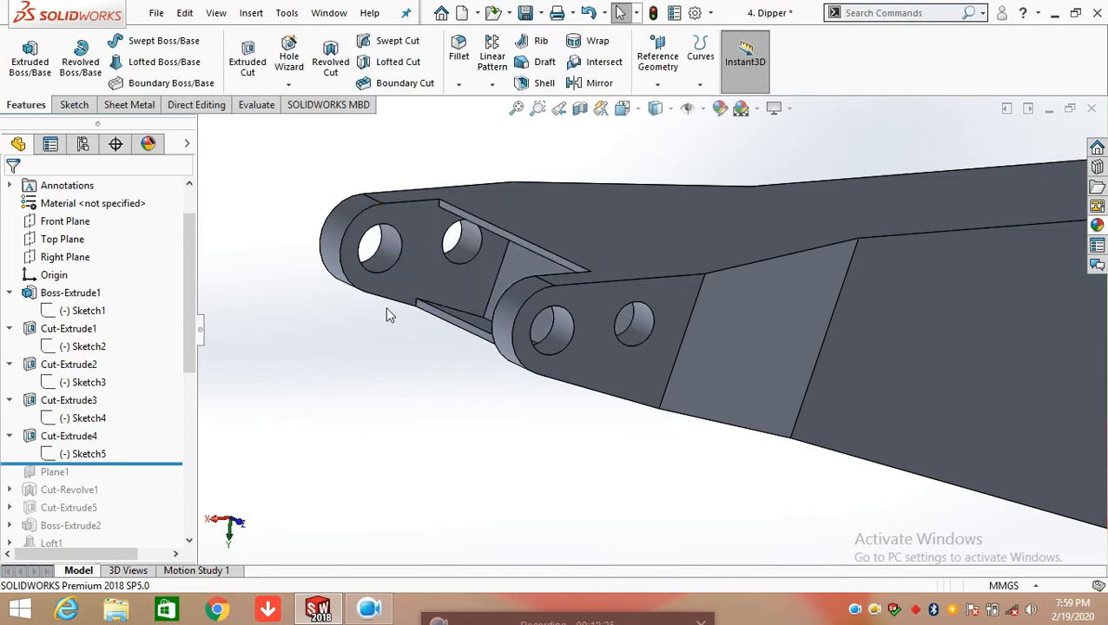
# Review the end condition and target face in Cut-Extrude4's definition, close it unchanged, and inspect the resulting pocket
pyautogui.click(100, 439)
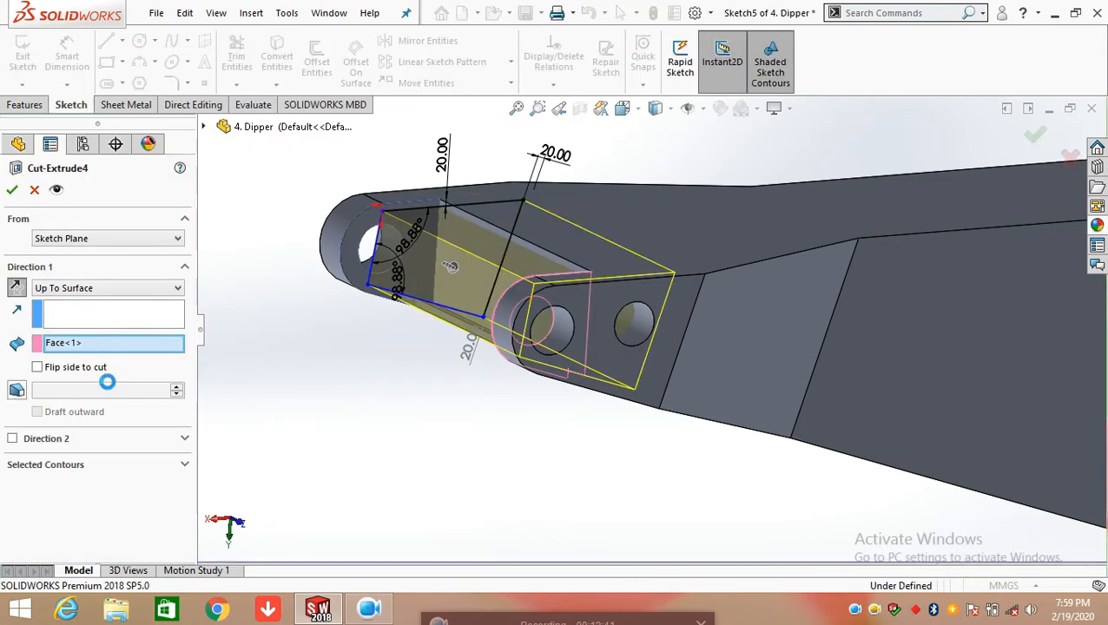
pyautogui.moveTo(494, 363); pyautogui.dragTo(497, 311, button='middle')
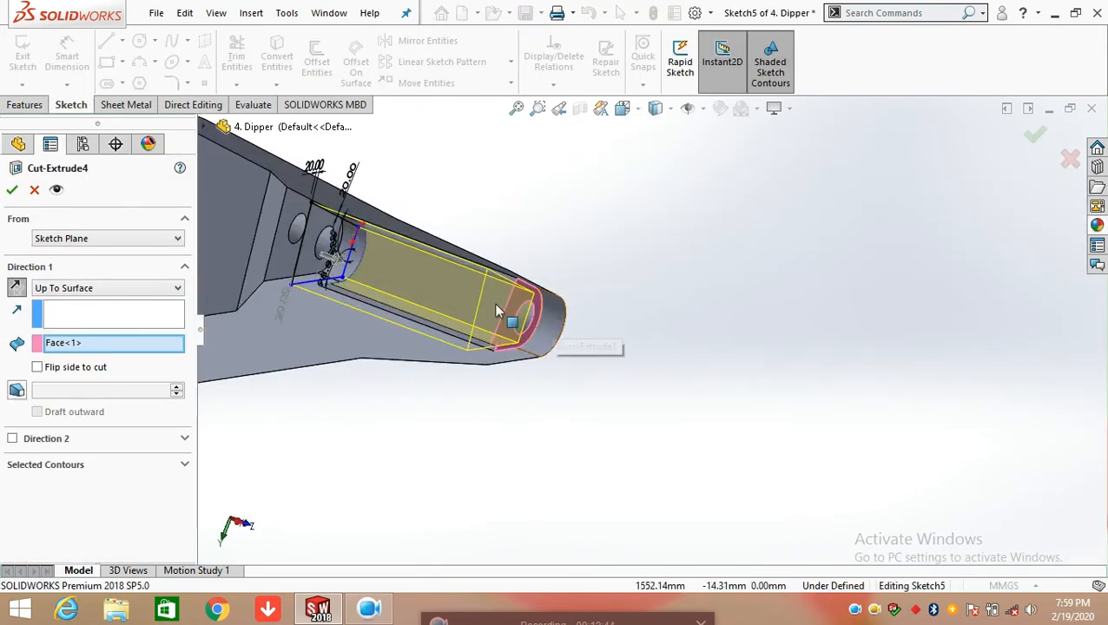
pyautogui.click(12, 191)
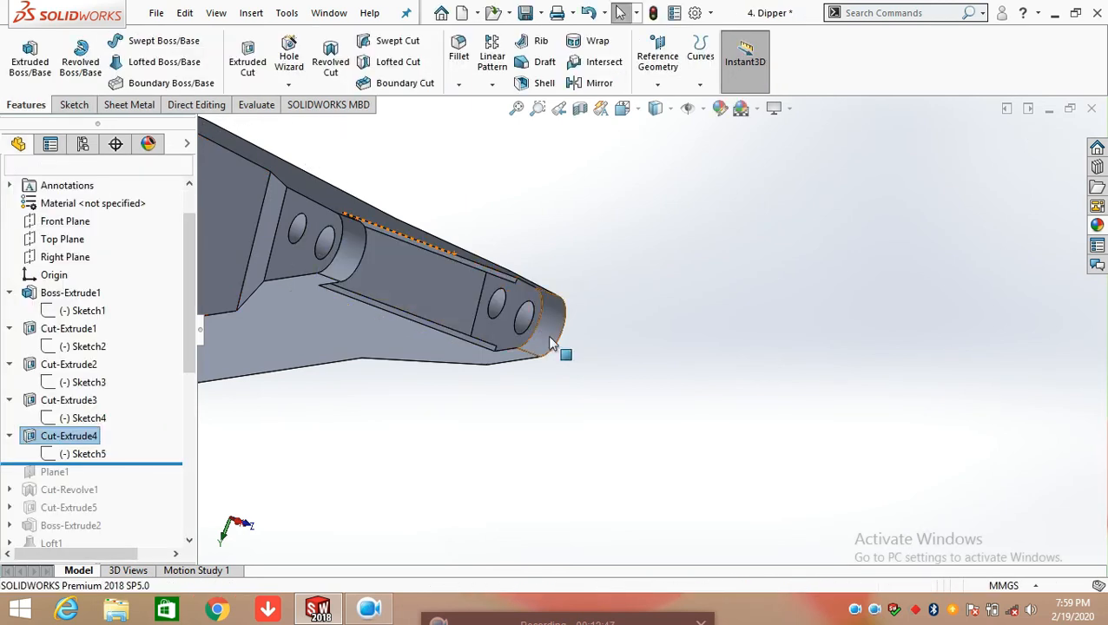
pyautogui.scroll(1, 516, 339)
pyautogui.moveTo(517, 338); pyautogui.dragTo(454, 283, button='middle')
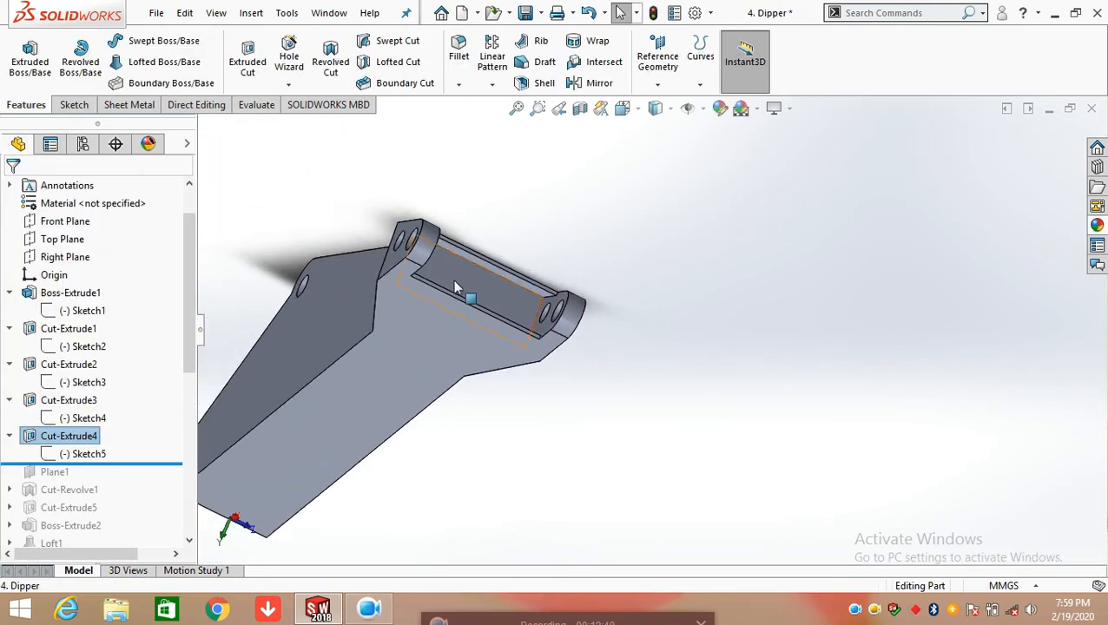
# Roll the model forward to include Plane1 and open the plane's definition
pyautogui.moveTo(149, 462); pyautogui.dragTo(149, 482)
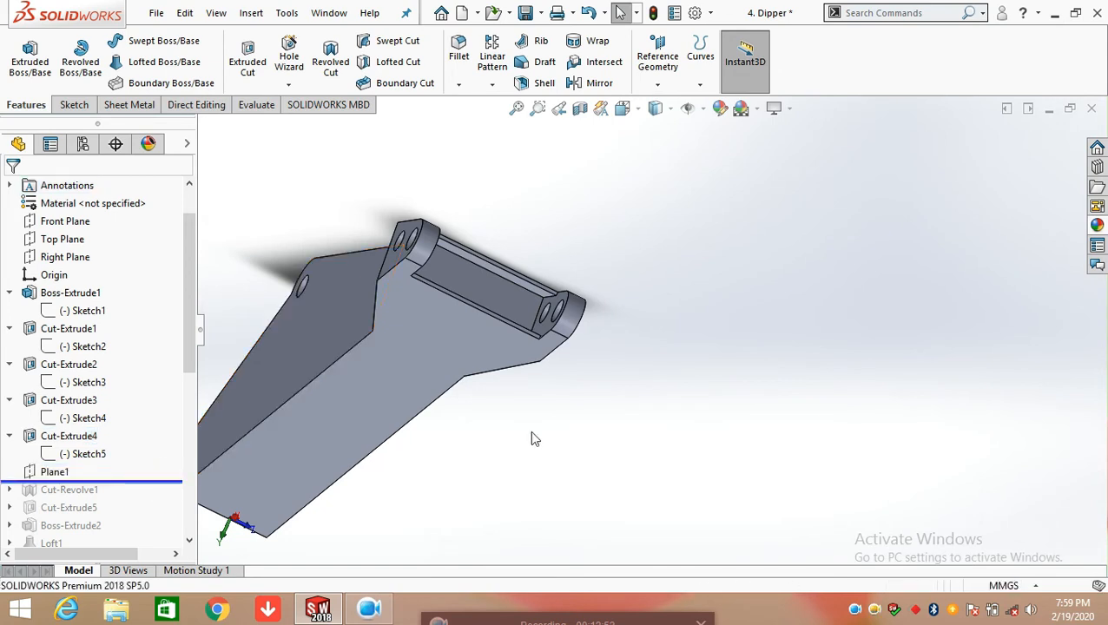
pyautogui.scroll(2, 530, 431)
pyautogui.moveTo(638, 343); pyautogui.dragTo(529, 412, button='middle')
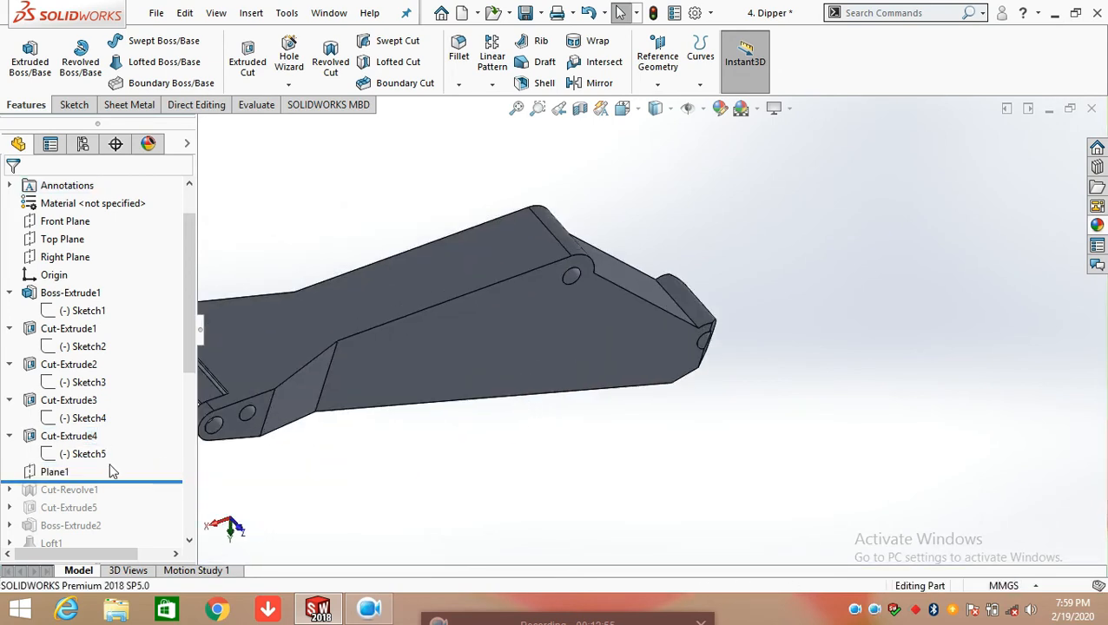
pyautogui.click(83, 471)
pyautogui.click(80, 417)
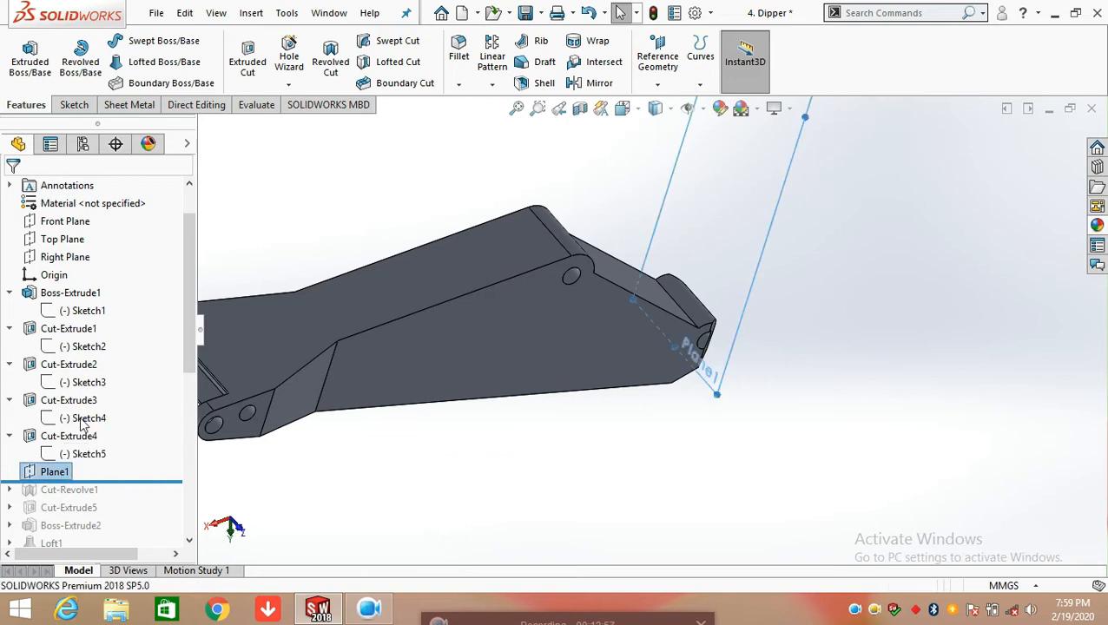
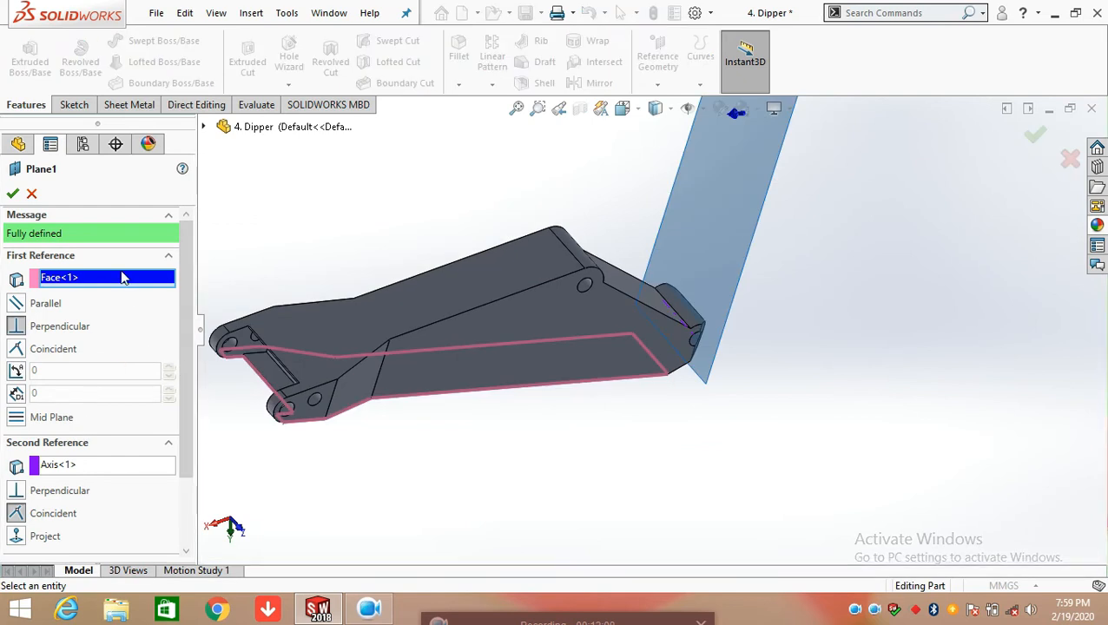
# Examine Plane1's perpendicular face reference and coincident hole-axis reference on the model, and close the plane's definition unchanged
pyautogui.scroll(-1, 180, 278)
pyautogui.scroll(3, 525, 327)
pyautogui.moveTo(563, 323); pyautogui.dragTo(513, 260, button='middle')
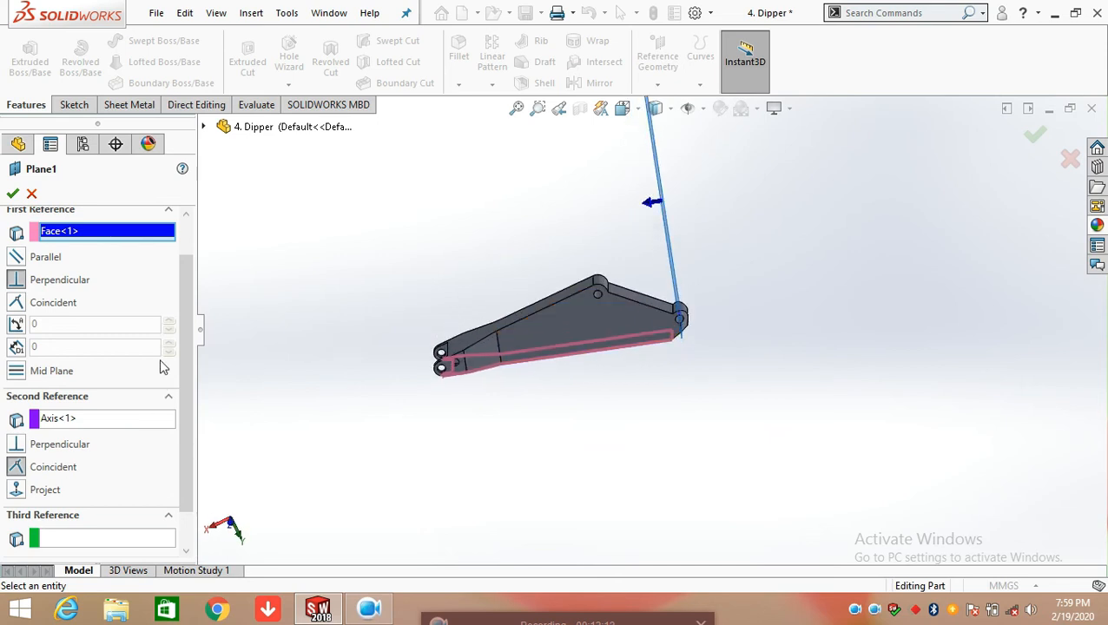
pyautogui.scroll(1, 149, 311)
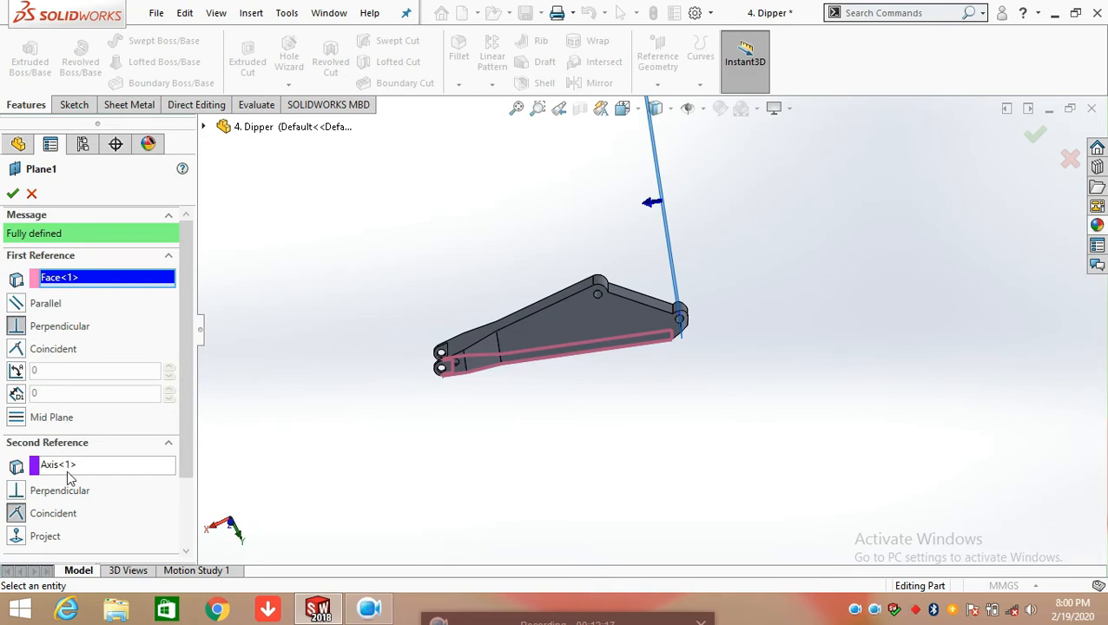
pyautogui.scroll(-5, 686, 326)
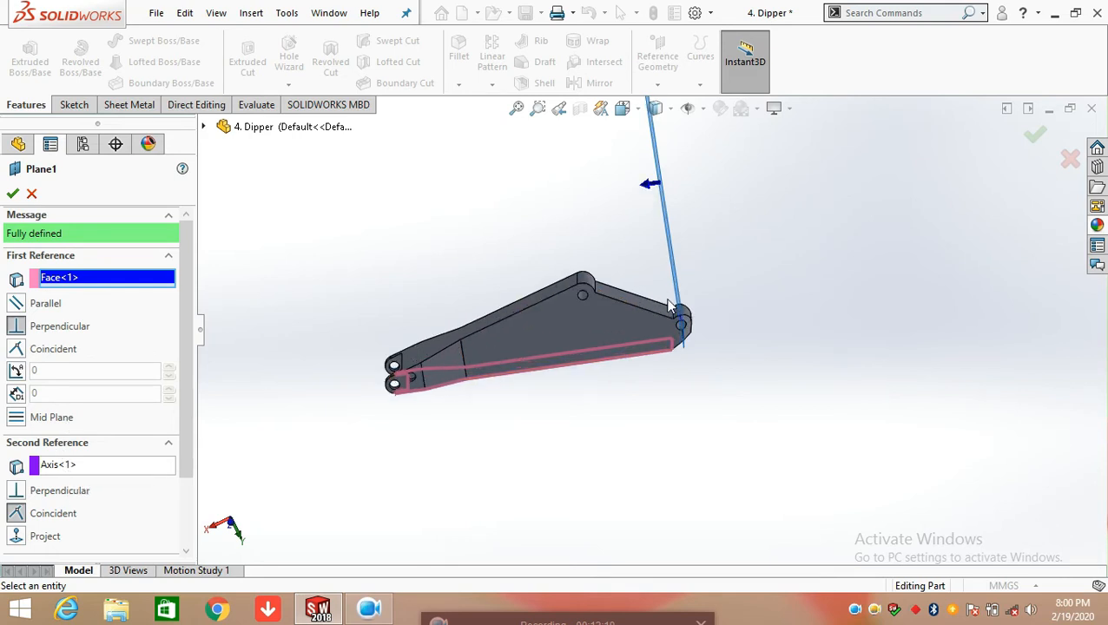
pyautogui.scroll(-5, 686, 321)
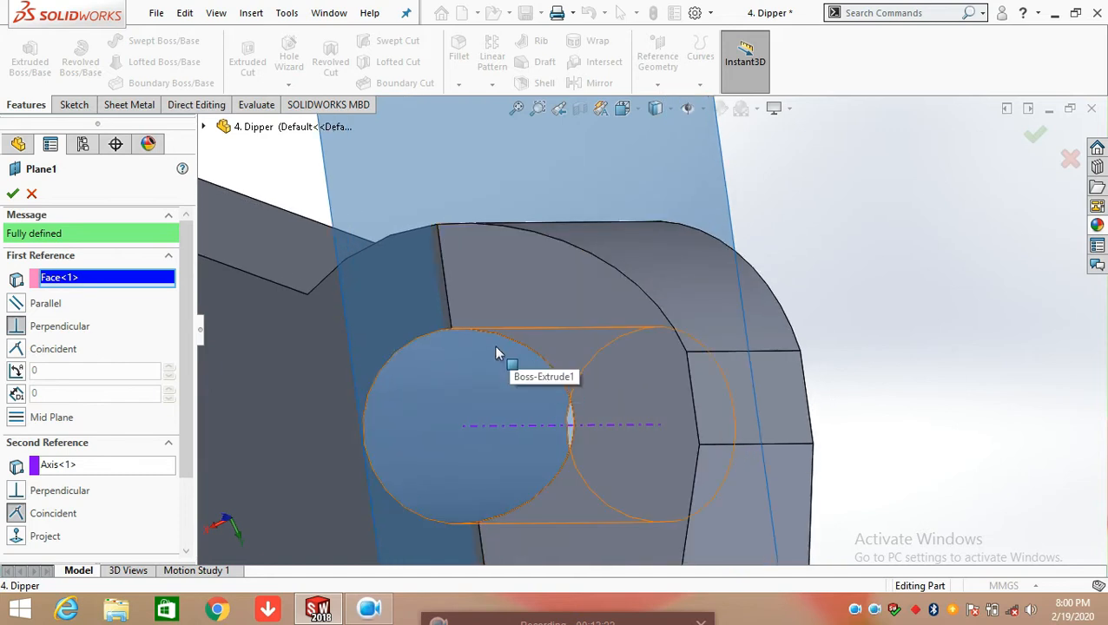
pyautogui.scroll(5, 519, 382)
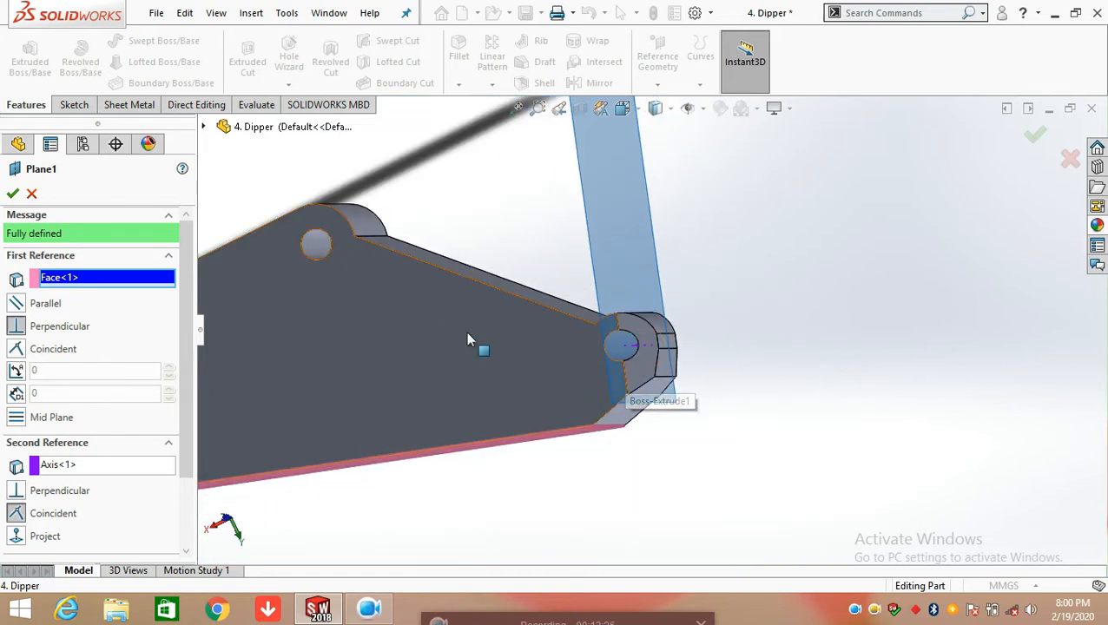
pyautogui.scroll(5, 485, 475)
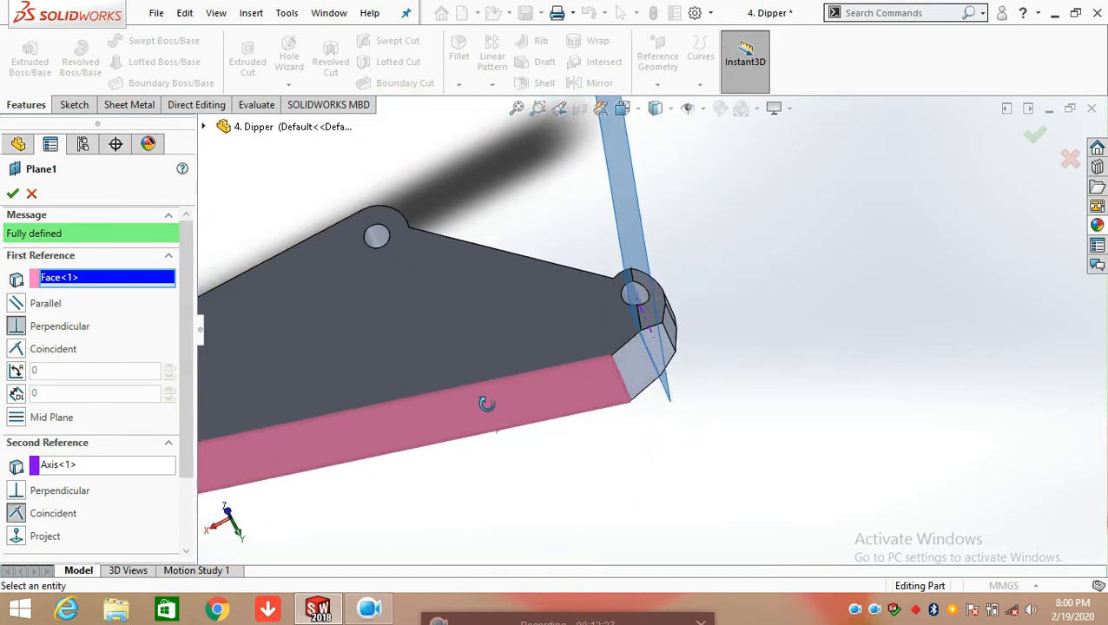
pyautogui.scroll(-5, 641, 325)
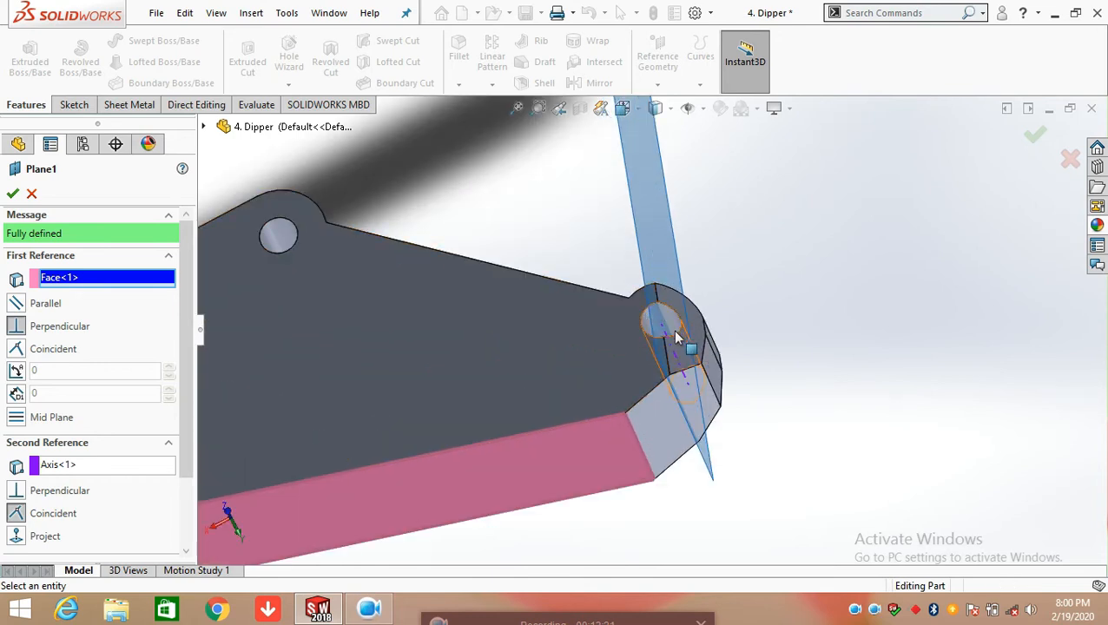
pyautogui.moveTo(683, 339); pyautogui.dragTo(685, 374, button='middle')
pyautogui.scroll(6, 660, 337)
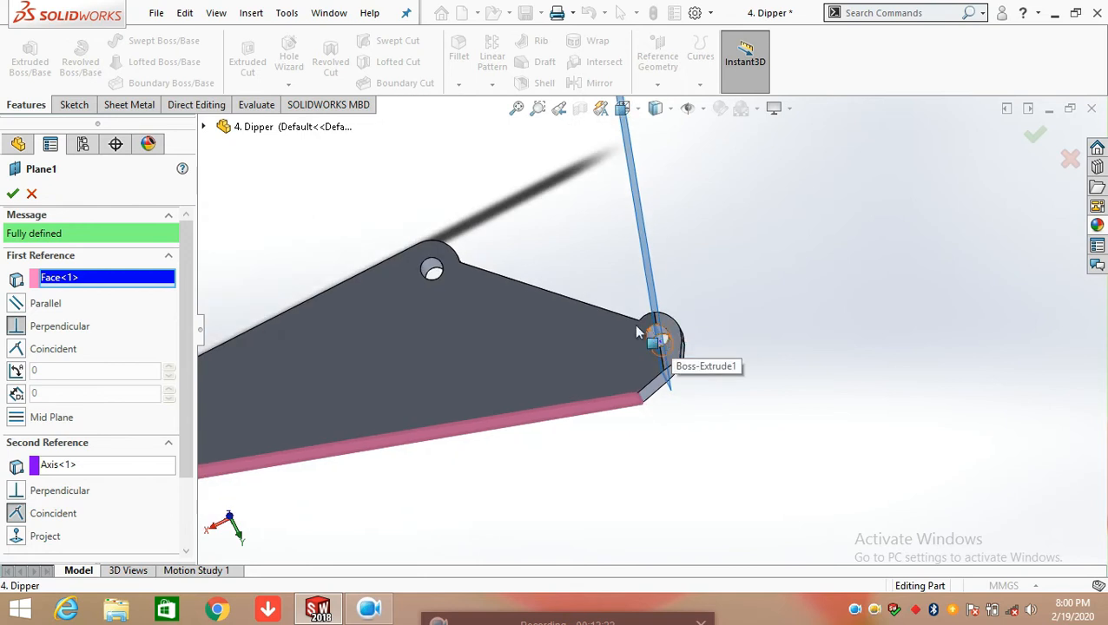
pyautogui.moveTo(601, 329); pyautogui.dragTo(633, 382, button='middle')
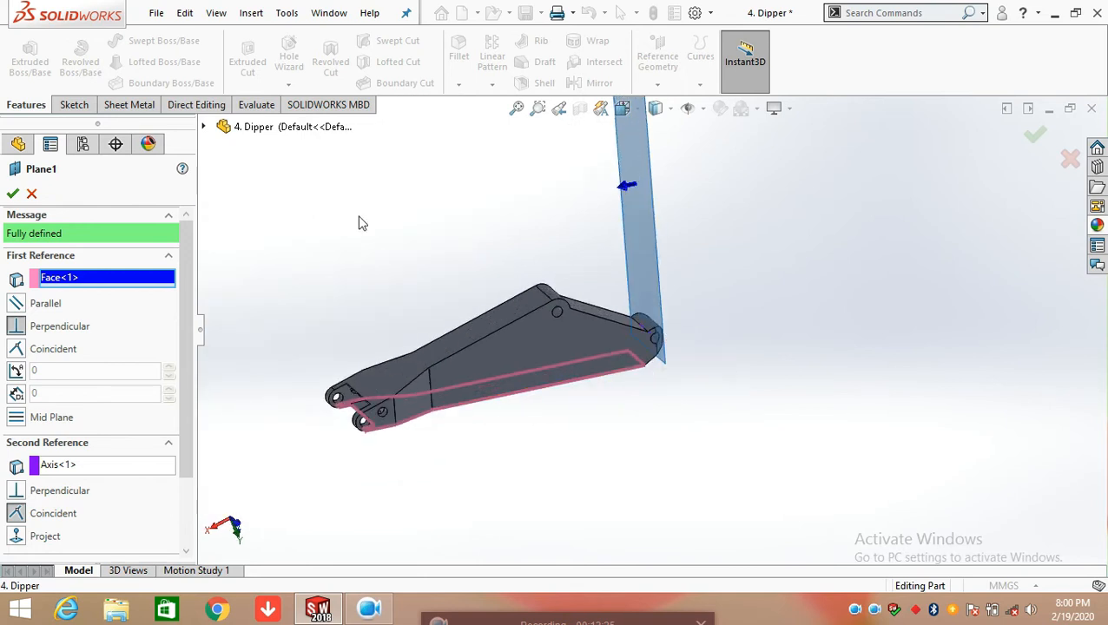
pyautogui.click(13, 193)
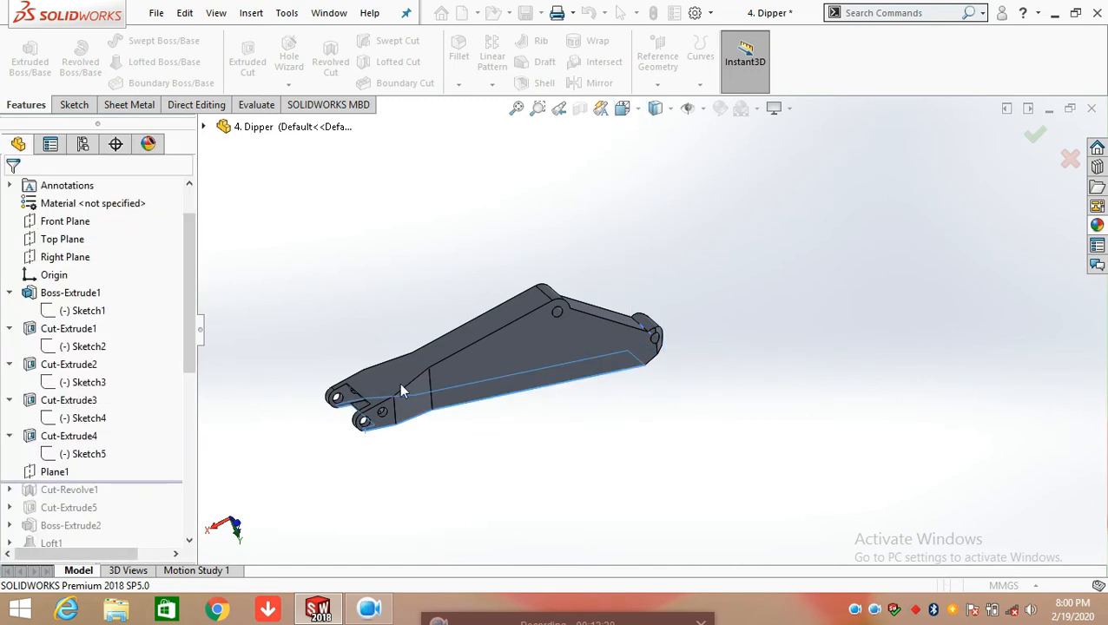
# Roll the model forward to include Cut-Revolve1 and open its Sketch6 for editing, viewed normal to the sketch plane
pyautogui.moveTo(186, 362); pyautogui.dragTo(156, 406)
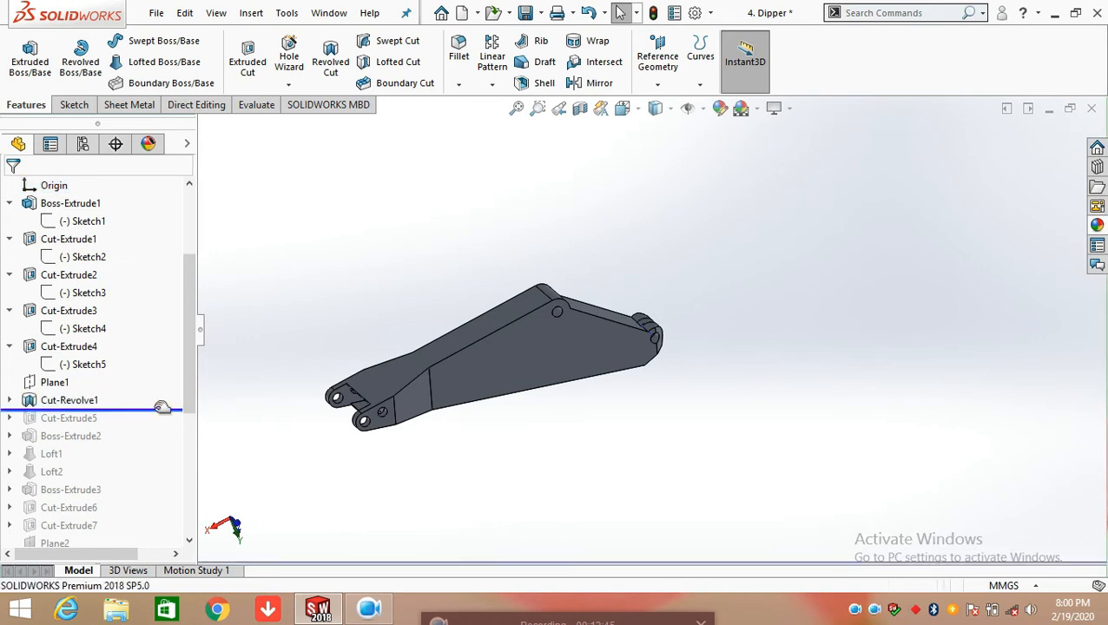
pyautogui.click(9, 400)
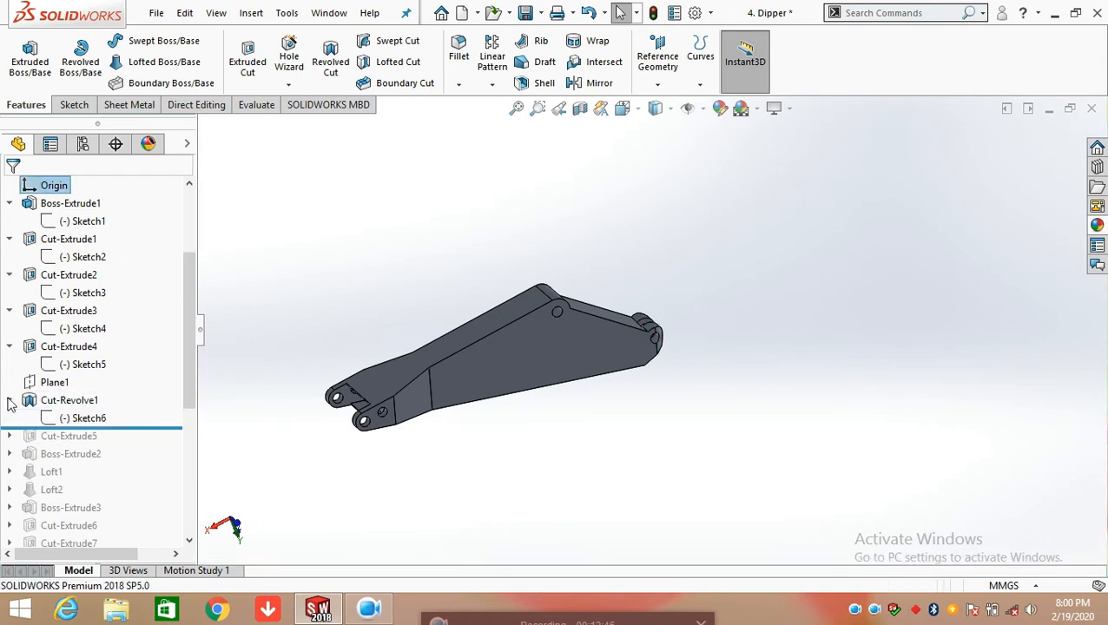
pyautogui.click(48, 419)
pyautogui.click(57, 365)
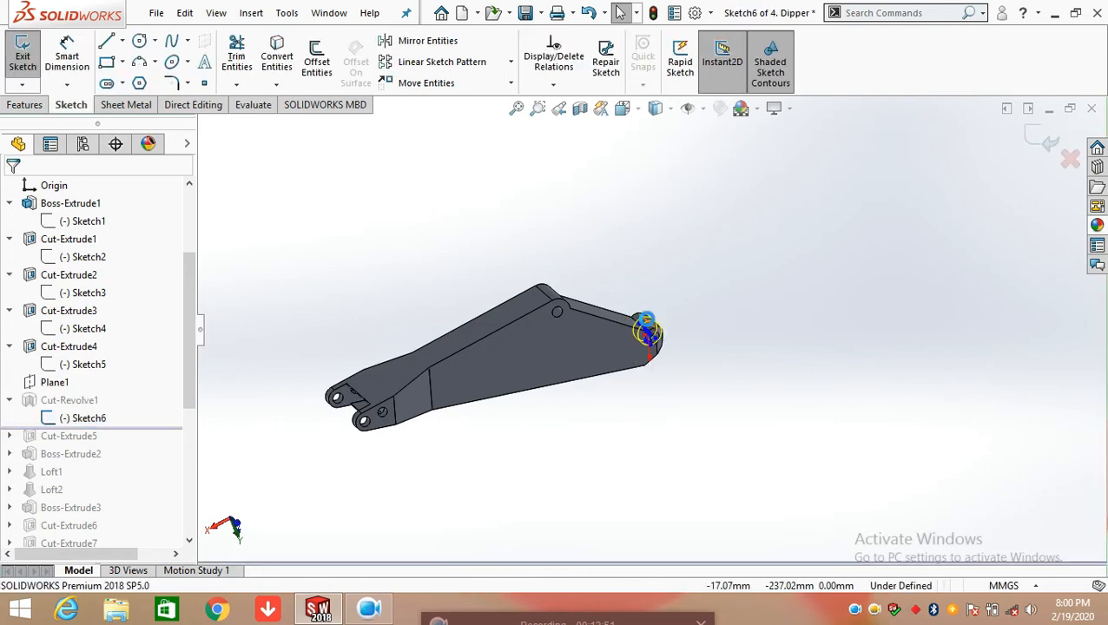
pyautogui.scroll(6, 652, 340)
pyautogui.moveTo(648, 347)
pyautogui.mouseDown(button='middle')
pyautogui.moveTo(564, 313)
pyautogui.moveTo(470, 332)
pyautogui.moveTo(467, 359)
pyautogui.mouseUp(button='middle')
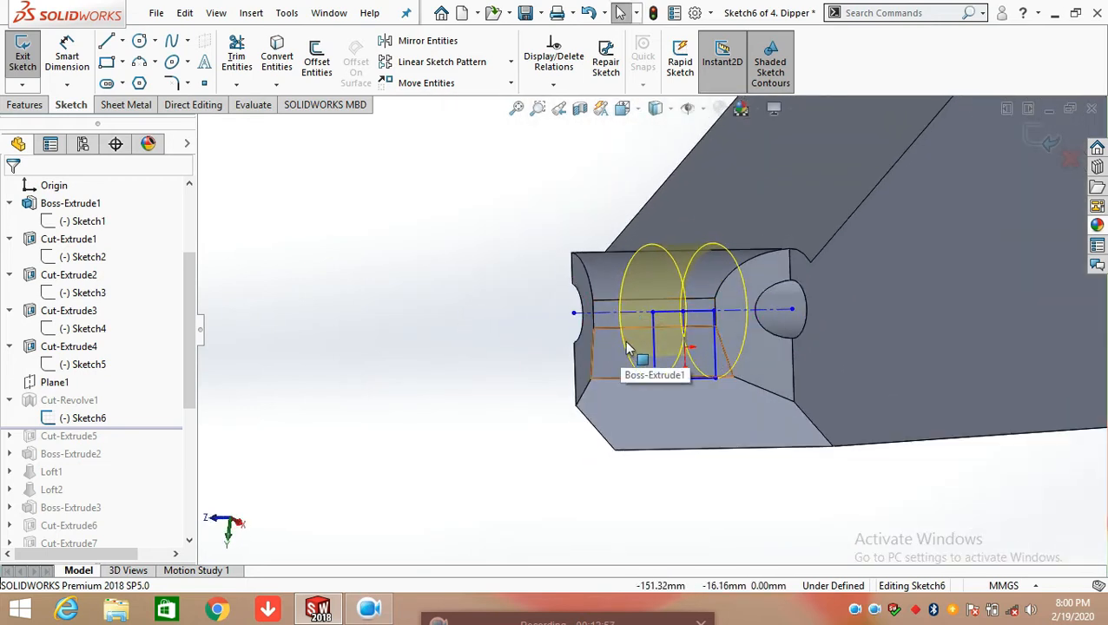
pyautogui.press('space')
pyautogui.click(461, 402)
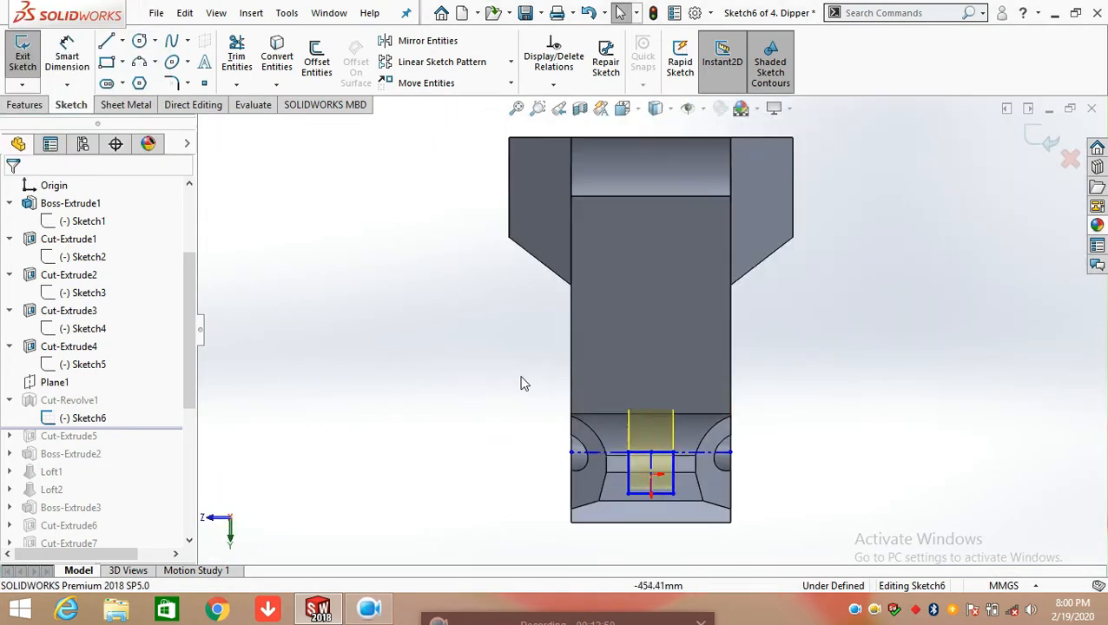
pyautogui.scroll(-5, 678, 492)
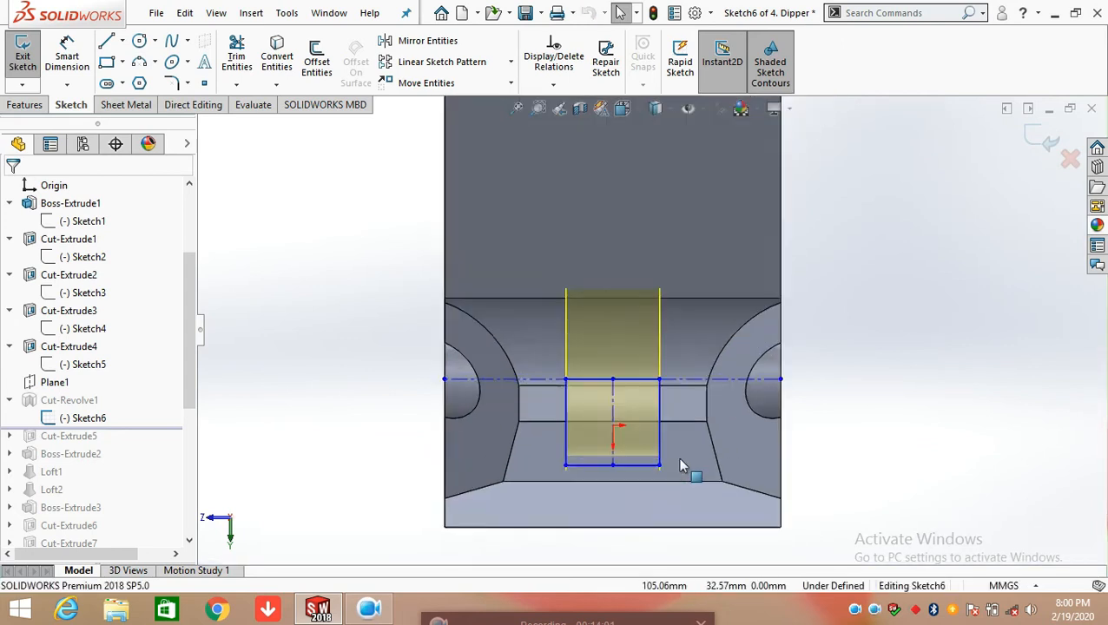
# Dimension the height and width of Sketch6's rectangular profile using its side edge and lower edge
pyautogui.click(67, 57)
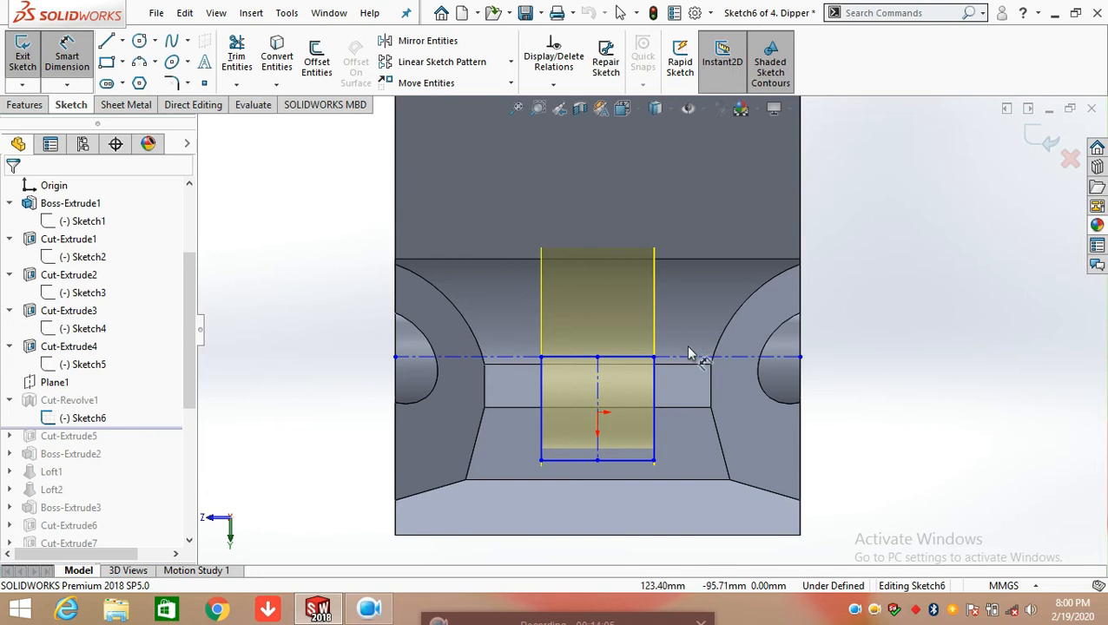
pyautogui.scroll(-6, 623, 396)
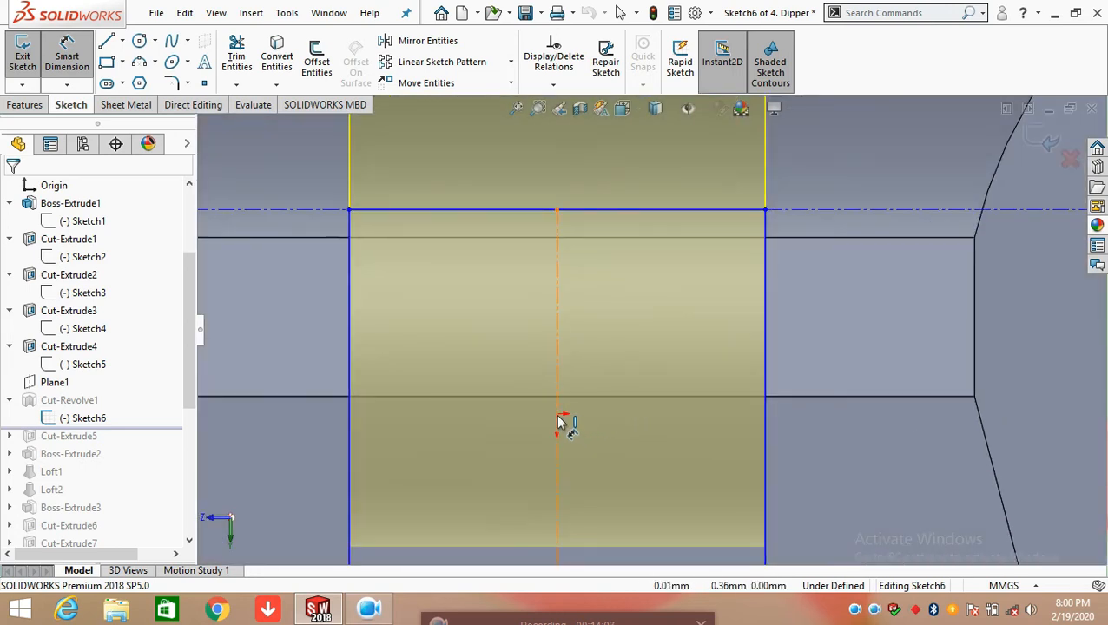
pyautogui.scroll(-6, 571, 423)
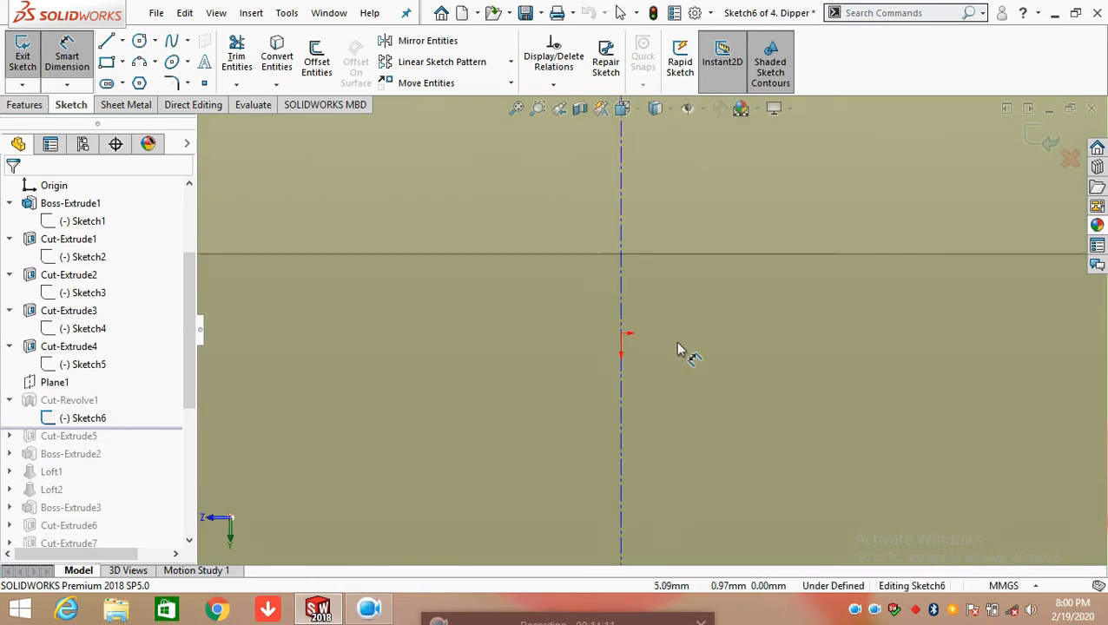
pyautogui.scroll(5, 682, 351)
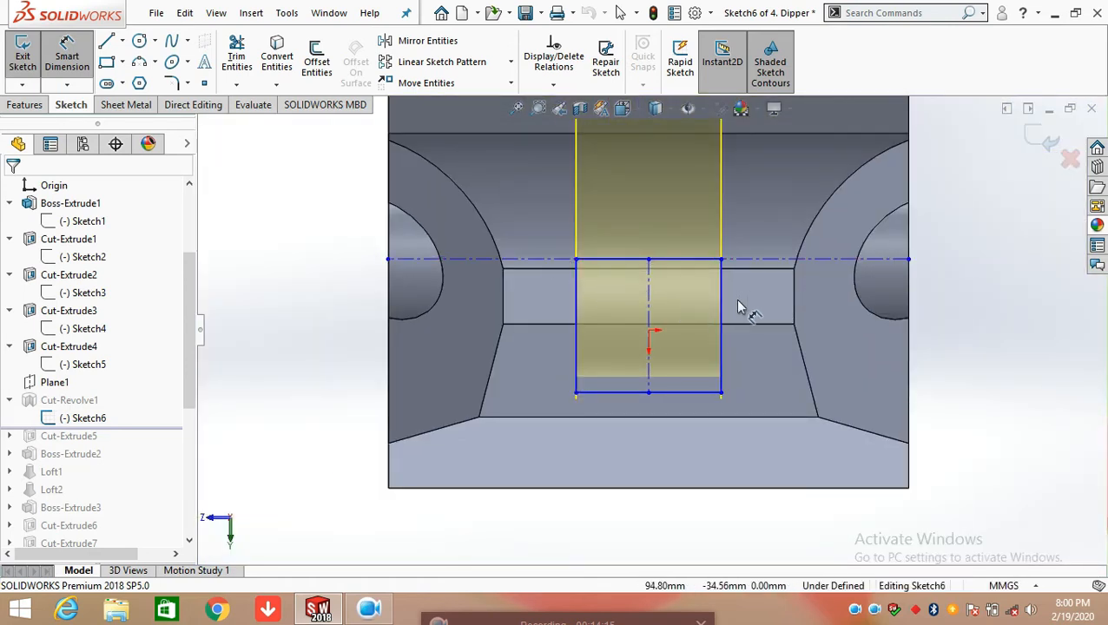
pyautogui.click(721, 326)
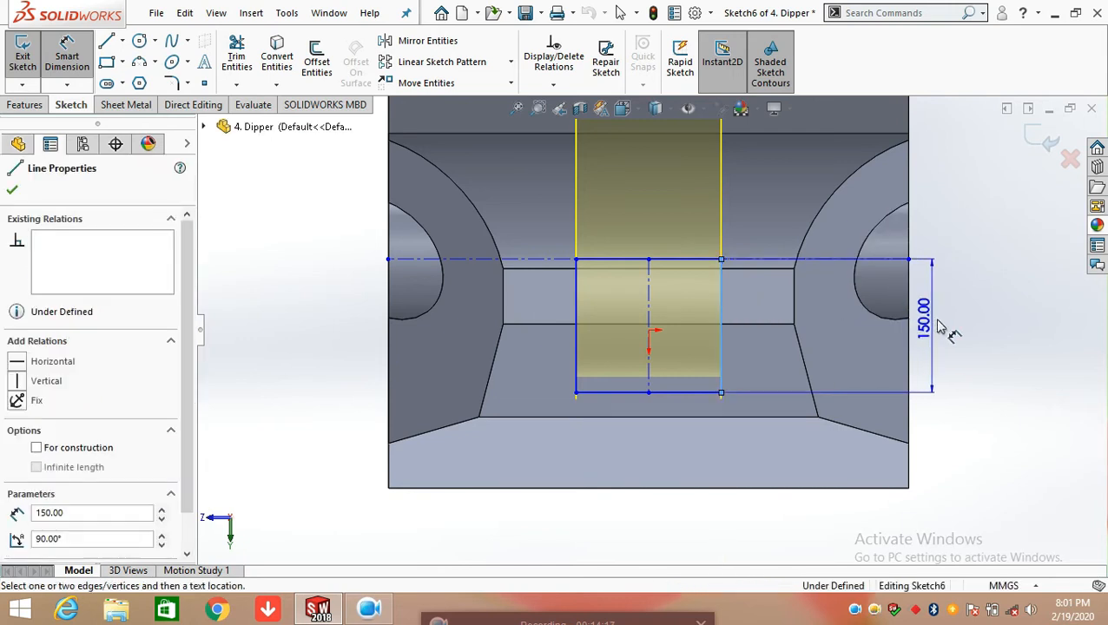
pyautogui.click(970, 328)
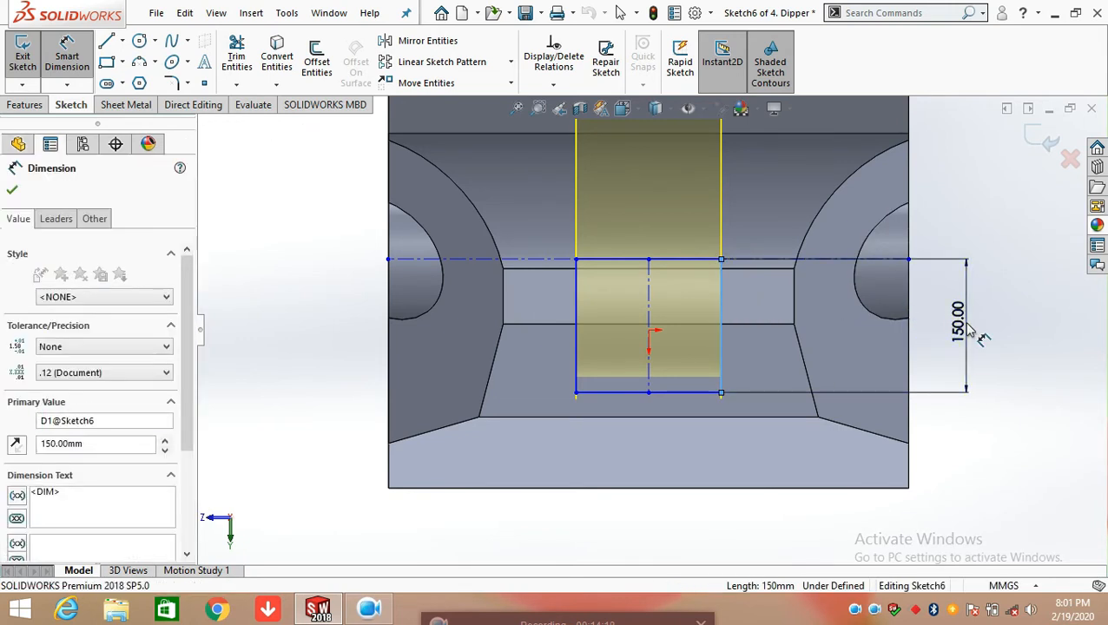
pyautogui.click(896, 301)
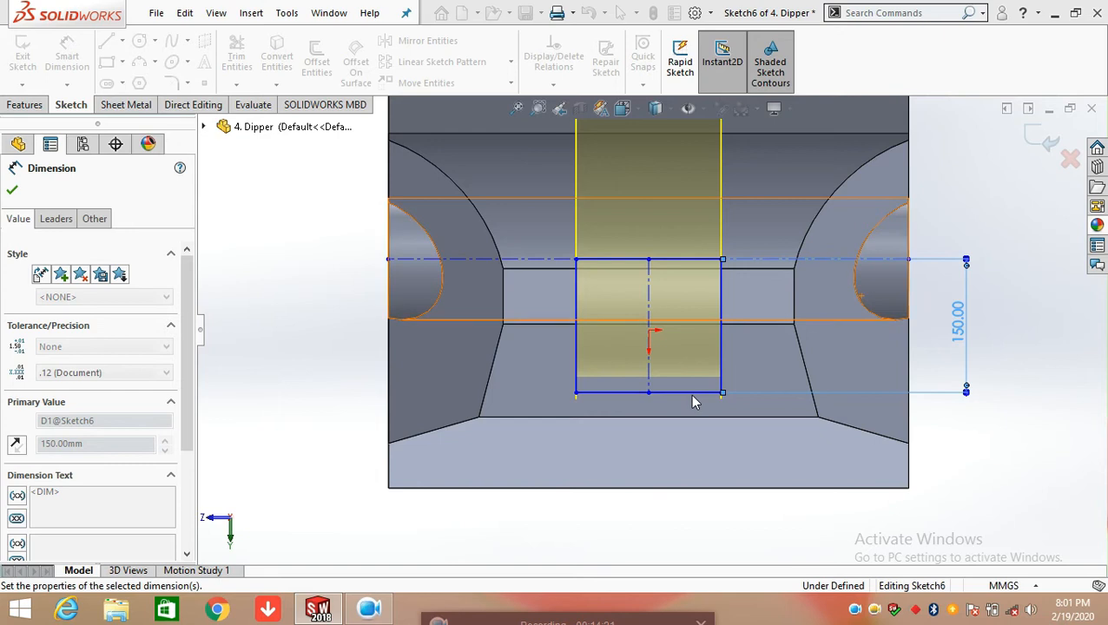
pyautogui.click(697, 394)
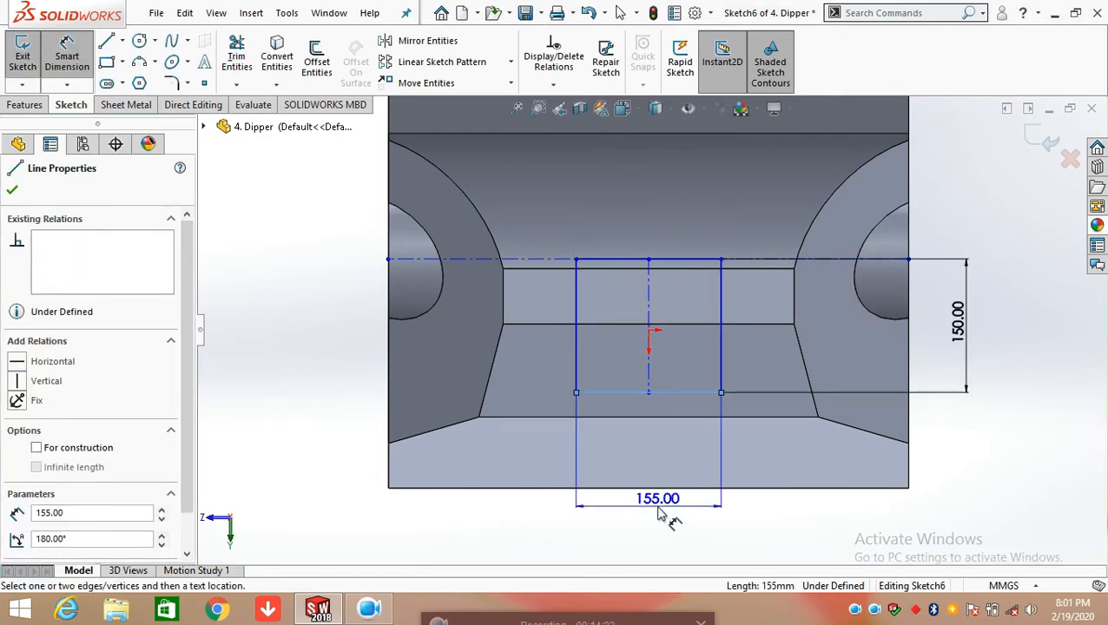
pyautogui.click(657, 530)
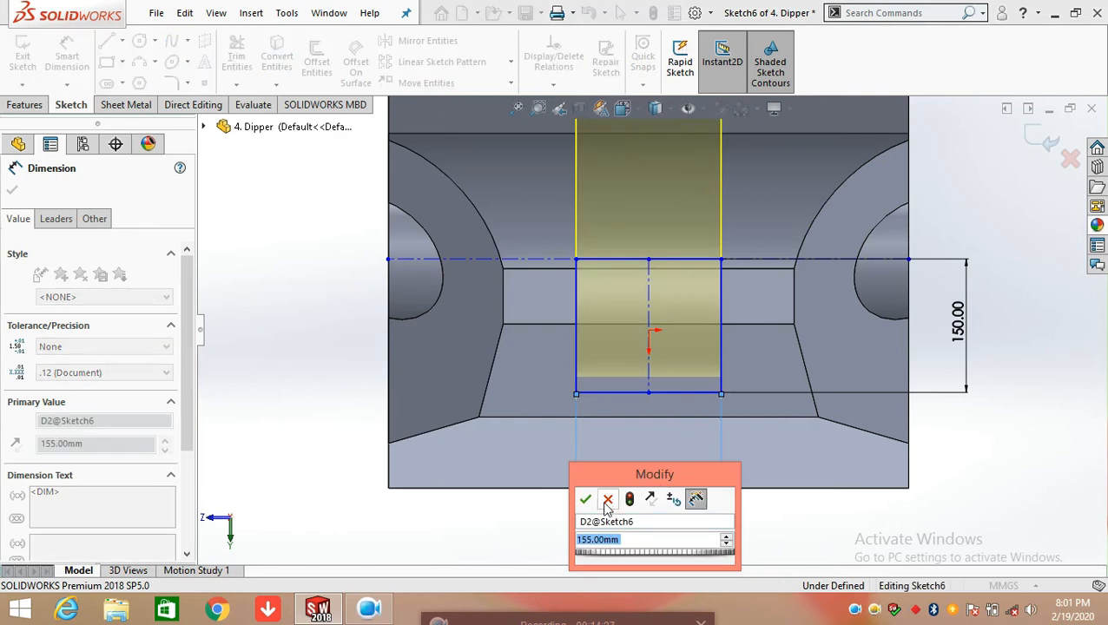
pyautogui.click(607, 501)
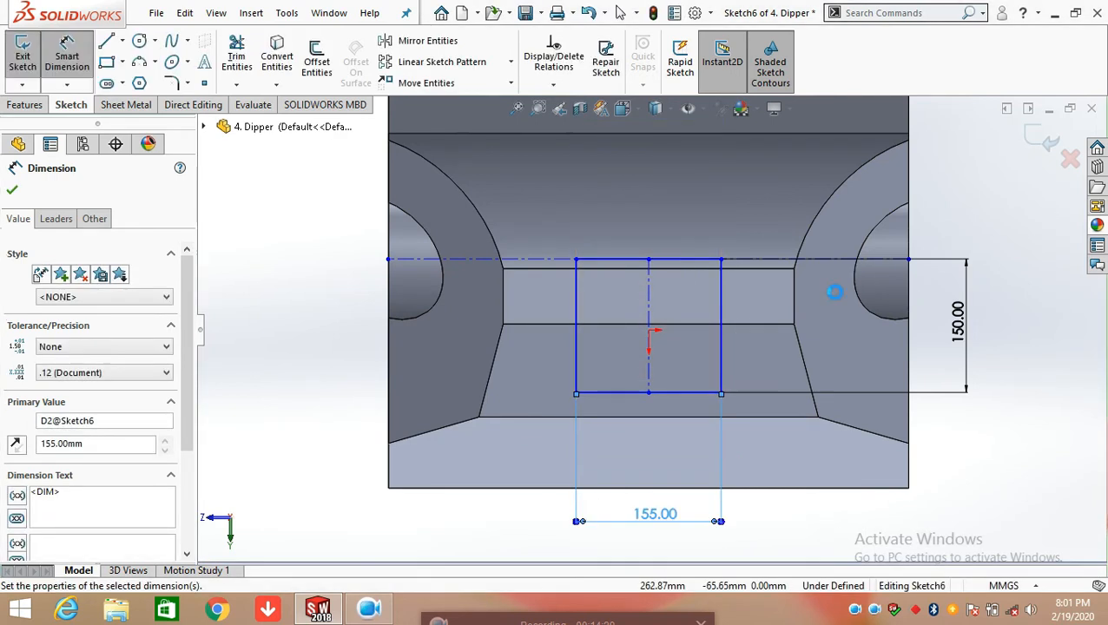
# Dimension the vertical distance from the horizontal centerline's endpoint to the body's lower corner, and exit Sketch6
pyautogui.scroll(3, 831, 295)
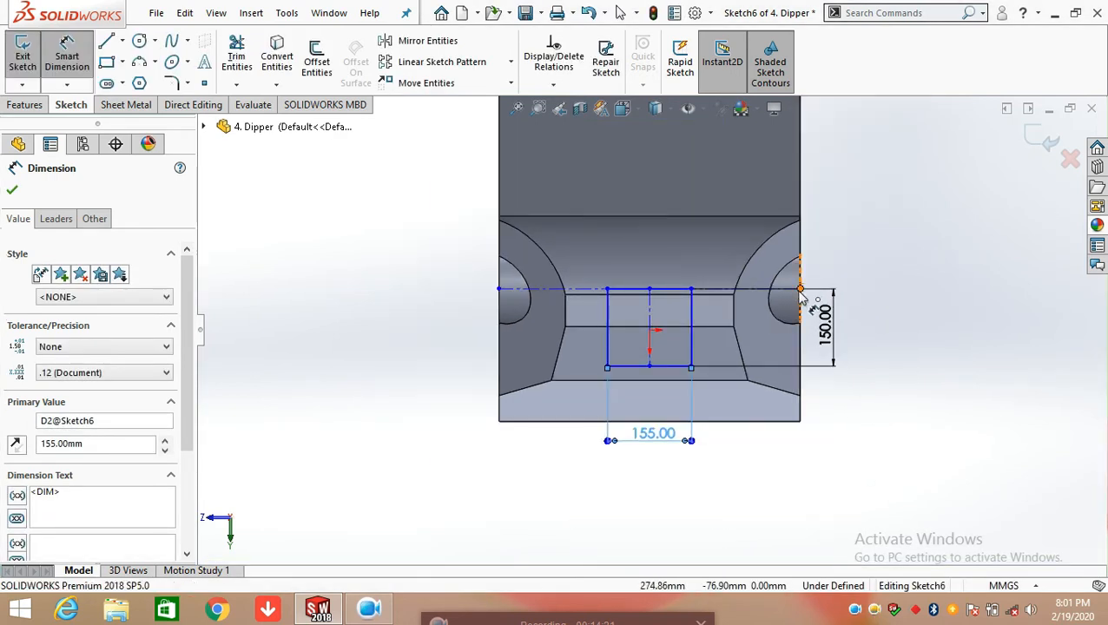
pyautogui.click(800, 289)
pyautogui.click(799, 421)
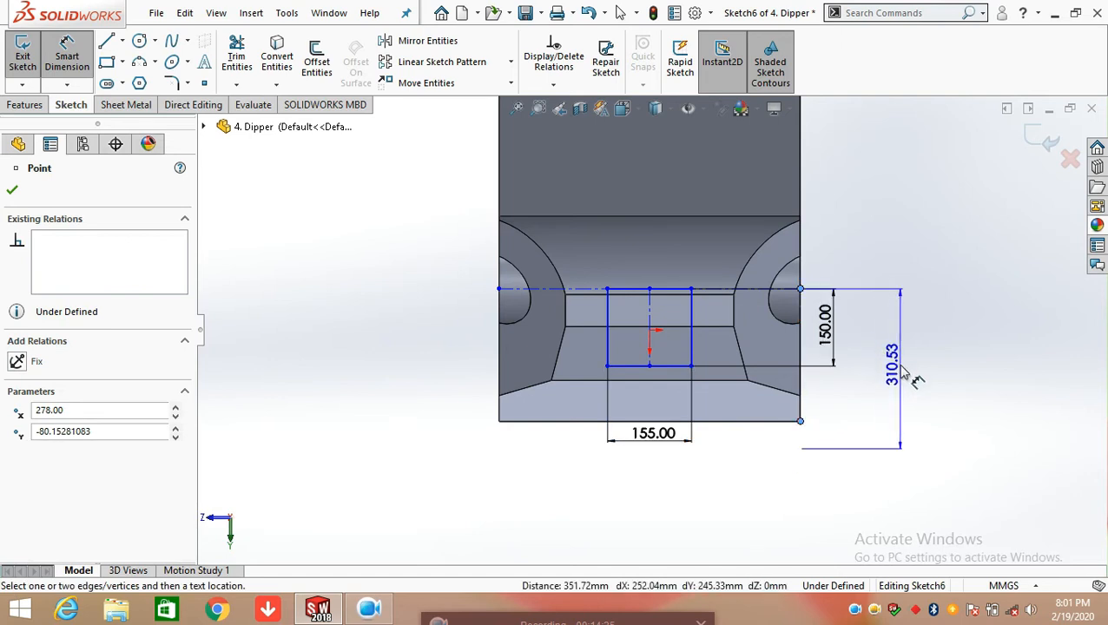
pyautogui.click(904, 373)
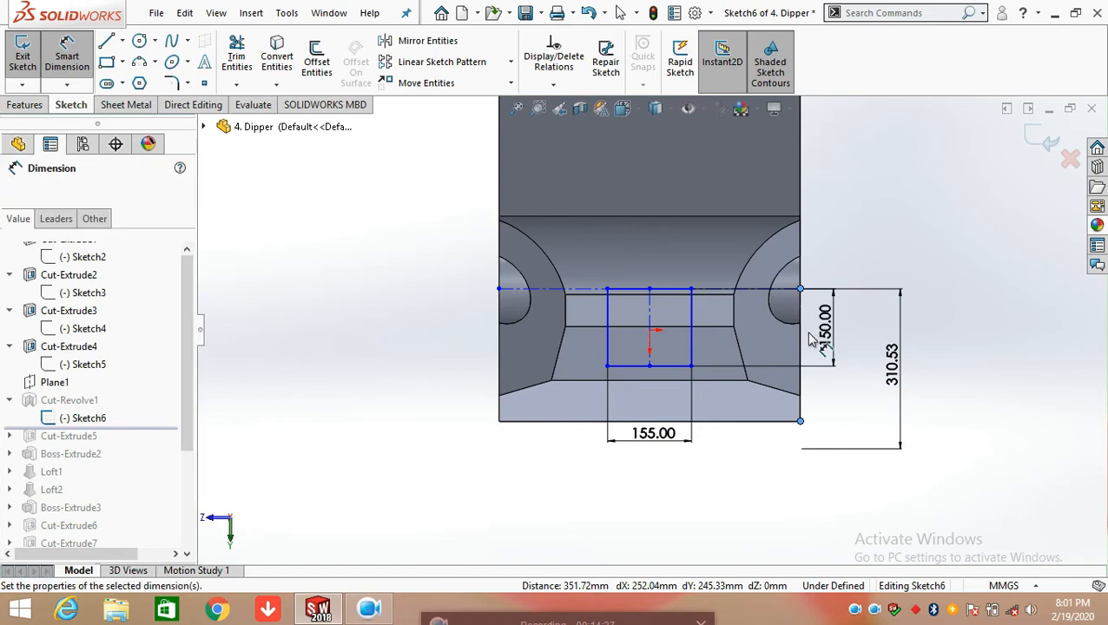
pyautogui.press('Return')
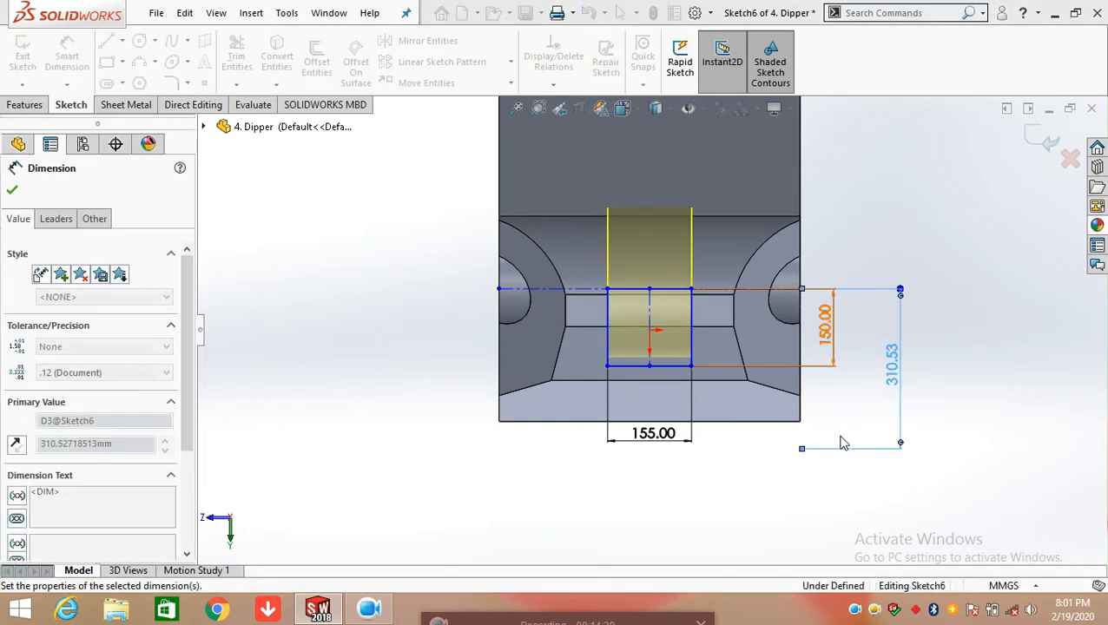
pyautogui.moveTo(819, 412); pyautogui.dragTo(767, 357, button='middle')
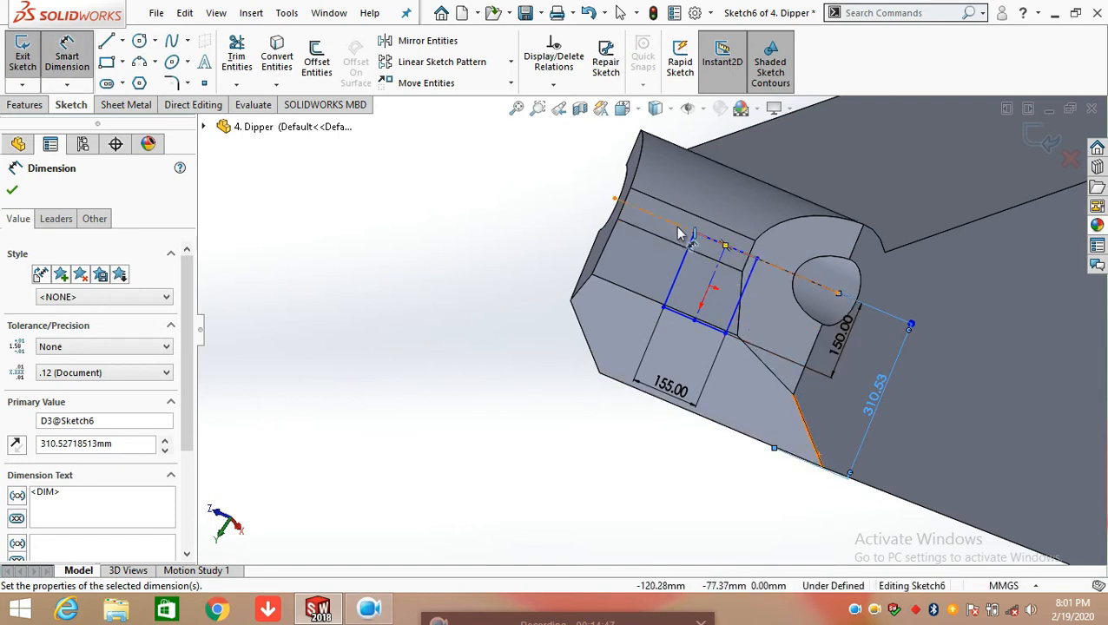
pyautogui.click(12, 191)
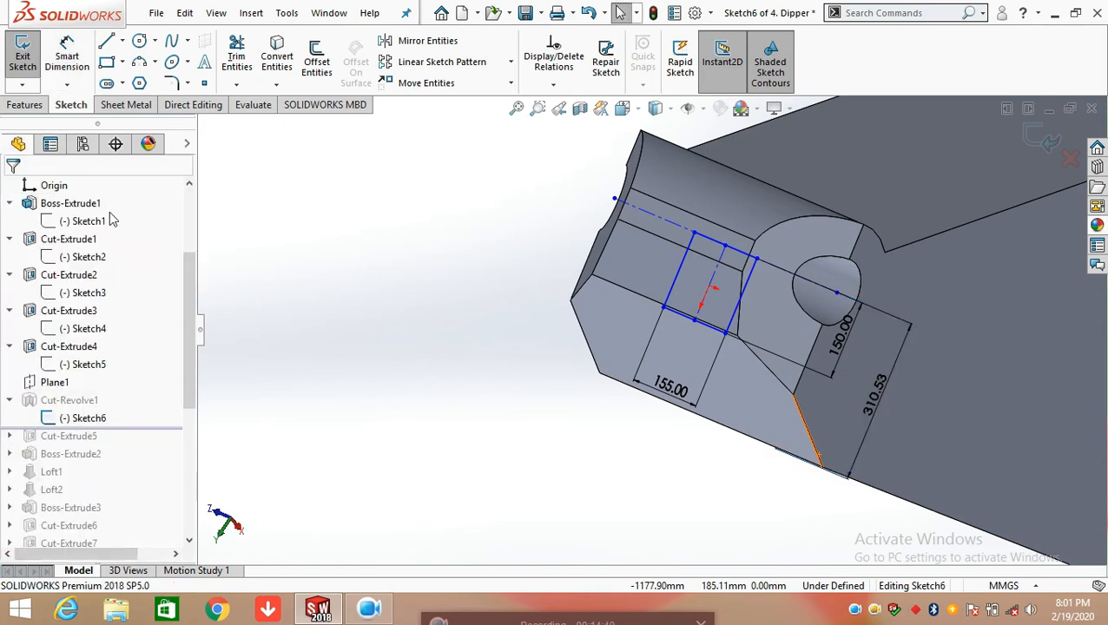
pyautogui.click(1044, 139)
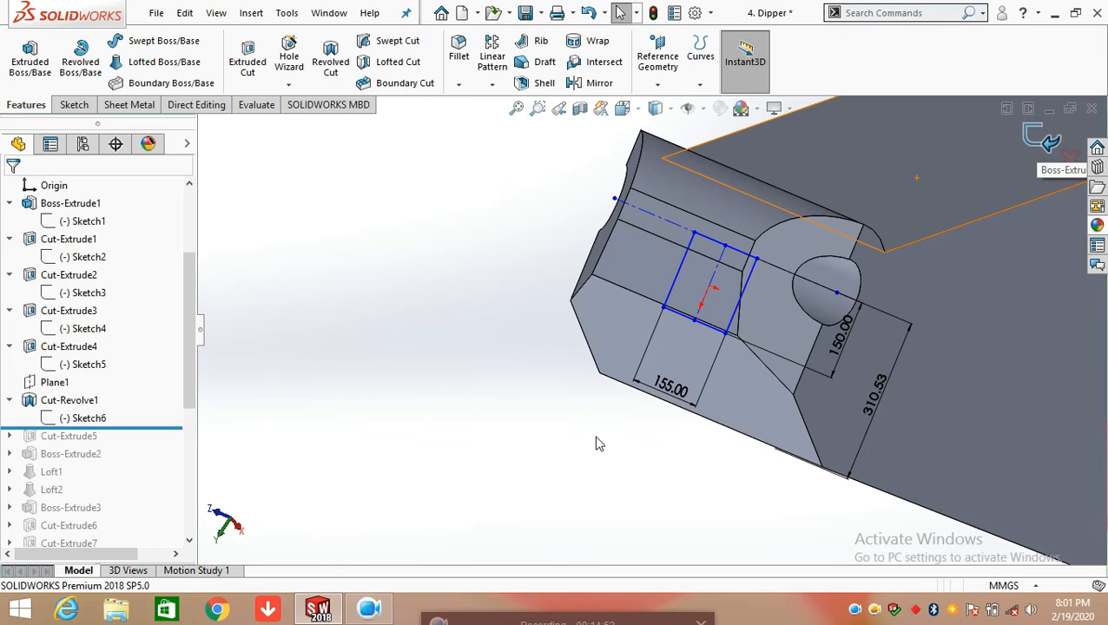
# Review the revolution axis, direction type and angle in Cut-Revolve1's definition, close it unchanged, and inspect the resulting cut
pyautogui.click(96, 401)
pyautogui.click(108, 350)
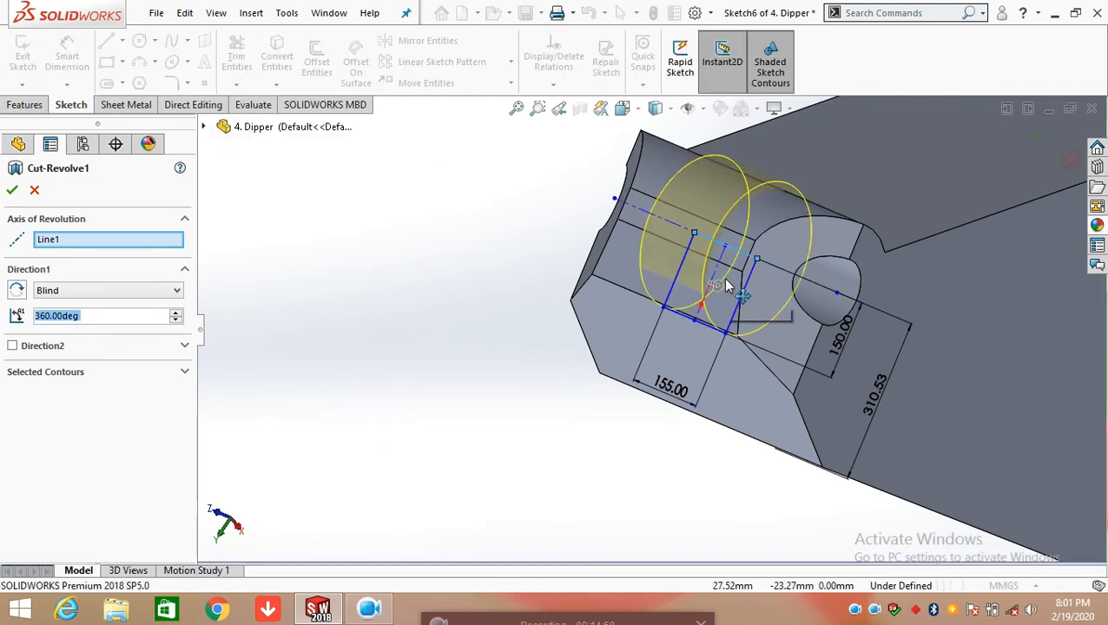
pyautogui.scroll(5, 728, 275)
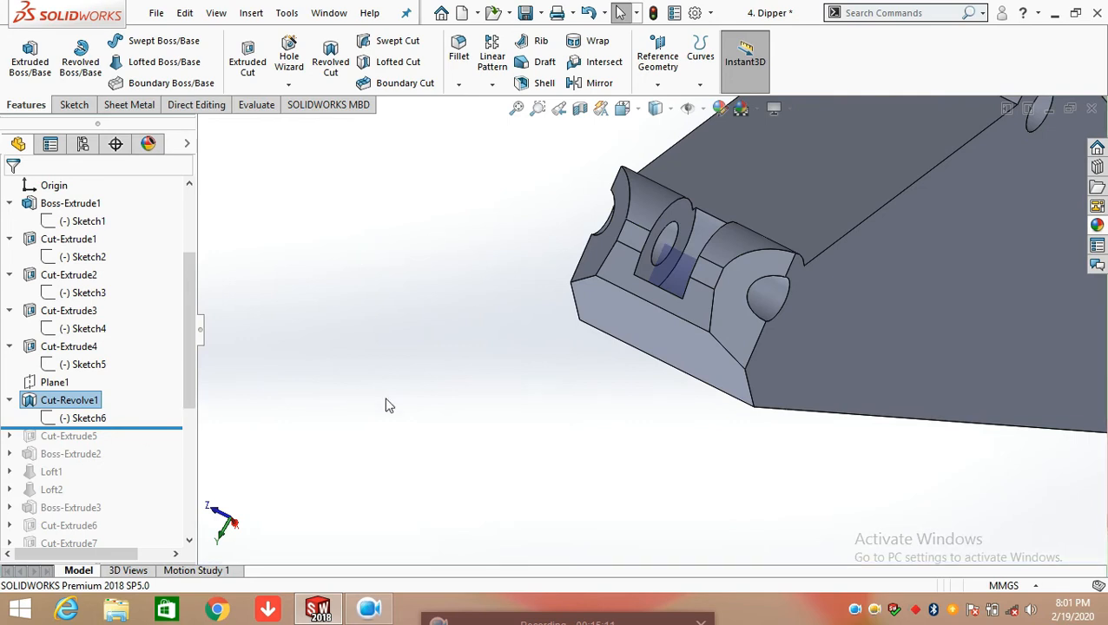
# Roll the model forward to include Cut-Extrude5 and open its Sketch7 for editing, viewed normal to the sketch plane
pyautogui.scroll(2, 638, 365)
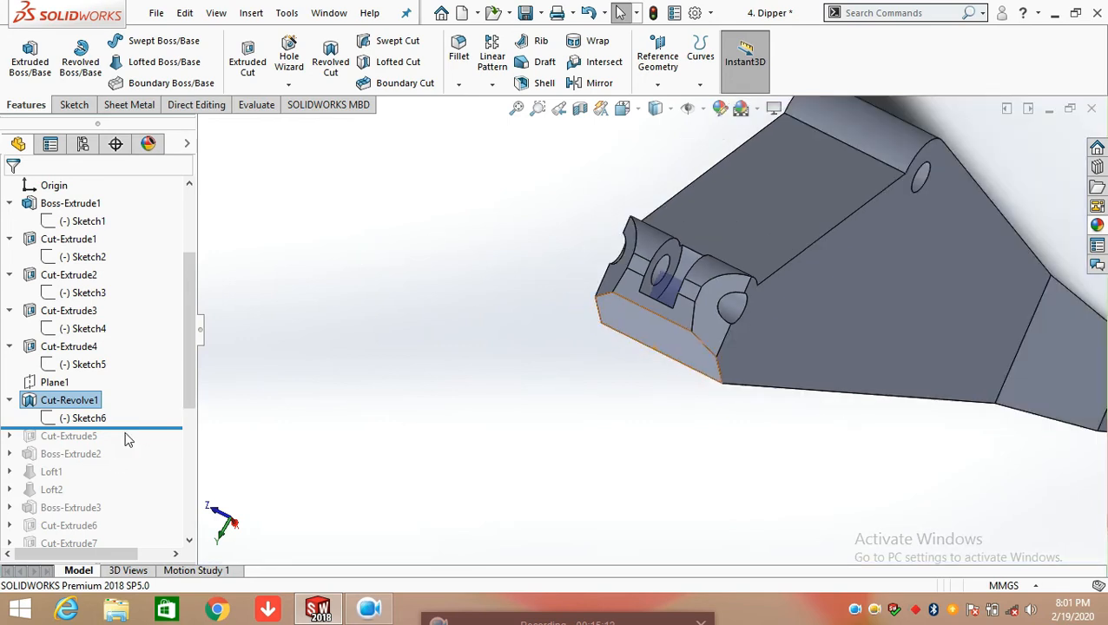
pyautogui.moveTo(137, 427); pyautogui.dragTo(129, 435)
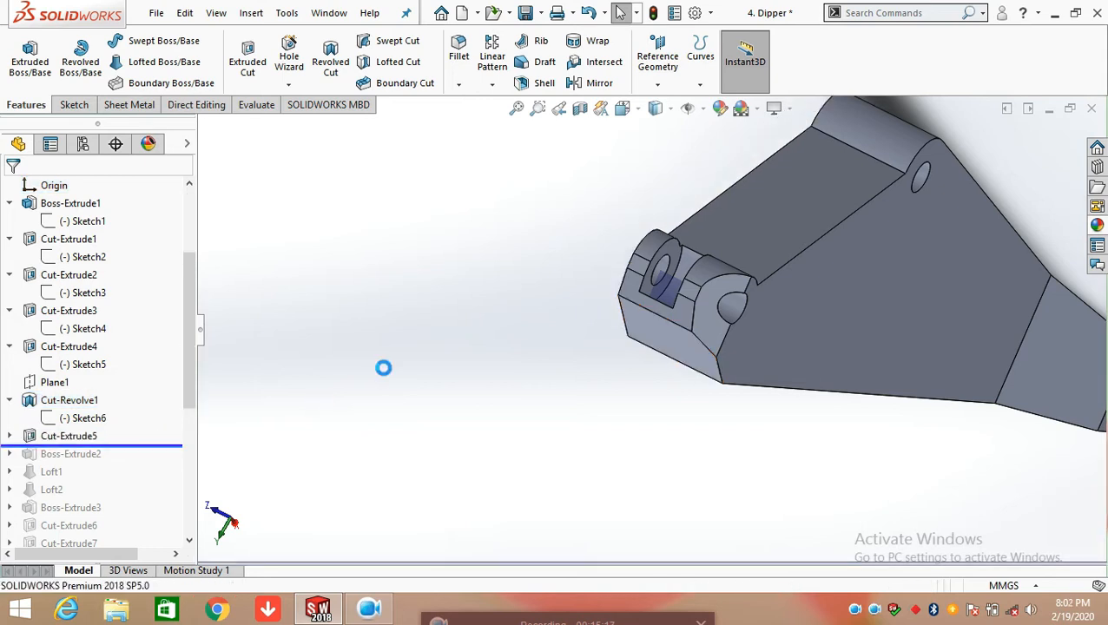
pyautogui.click(8, 436)
pyautogui.click(83, 453)
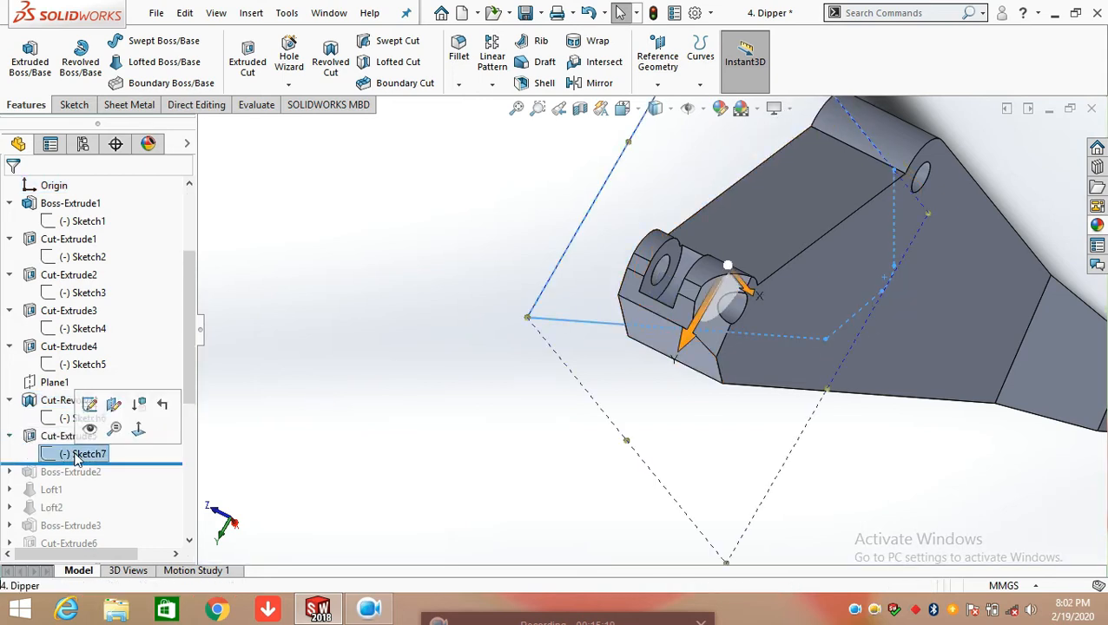
pyautogui.click(86, 402)
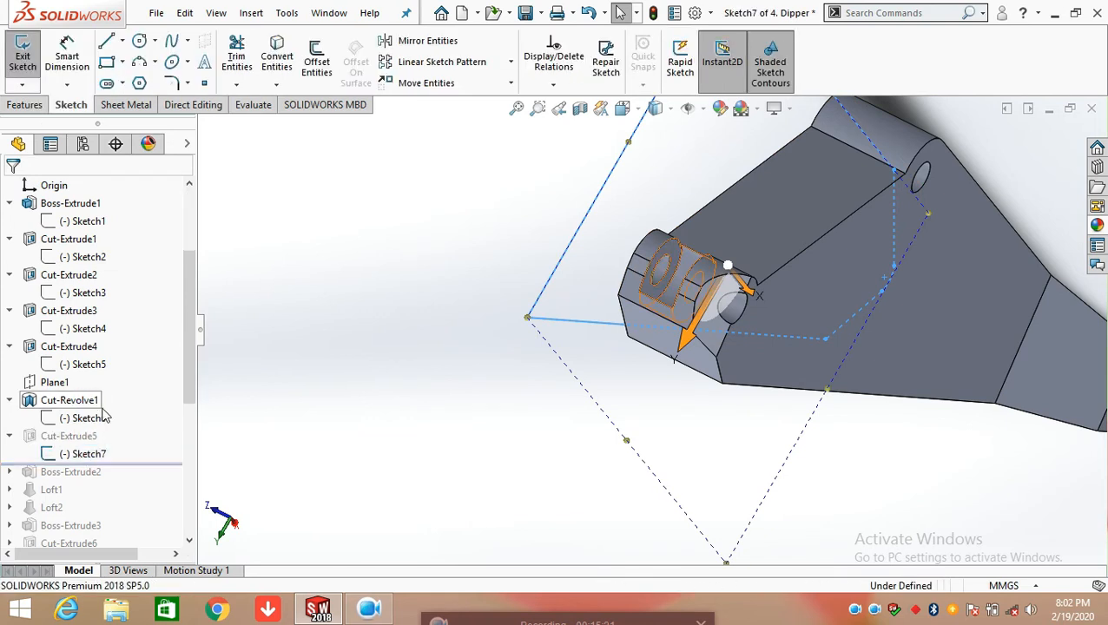
pyautogui.moveTo(512, 323)
pyautogui.mouseDown(button='middle')
pyautogui.moveTo(531, 284)
pyautogui.moveTo(587, 310)
pyautogui.moveTo(662, 282)
pyautogui.moveTo(650, 351)
pyautogui.moveTo(655, 257)
pyautogui.mouseUp(button='middle')
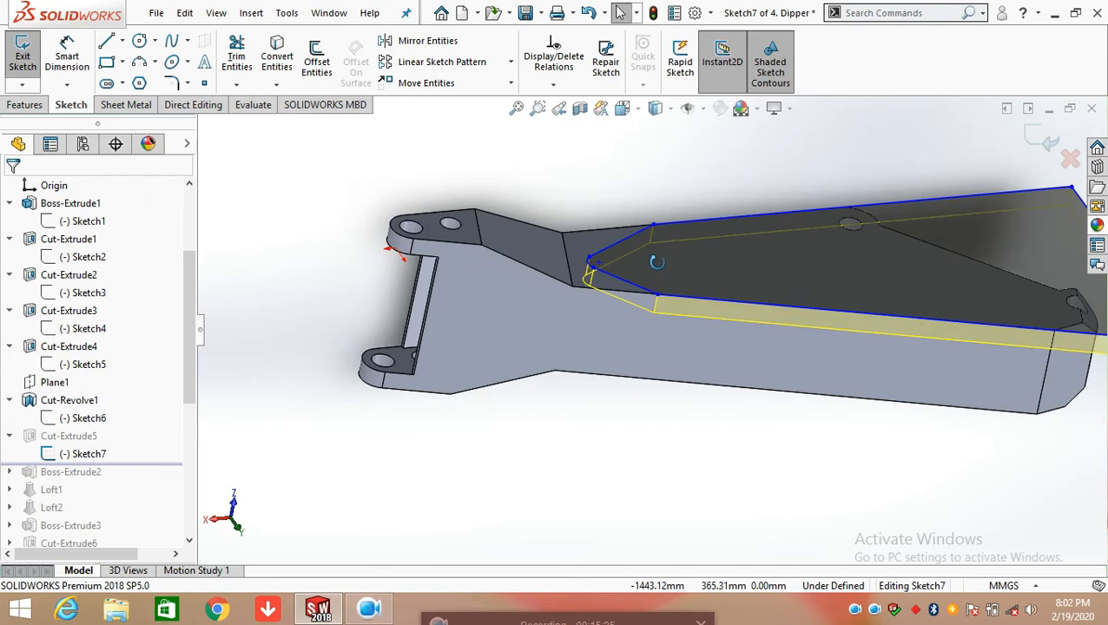
pyautogui.moveTo(583, 253); pyautogui.dragTo(645, 330, button='middle')
pyautogui.press('space')
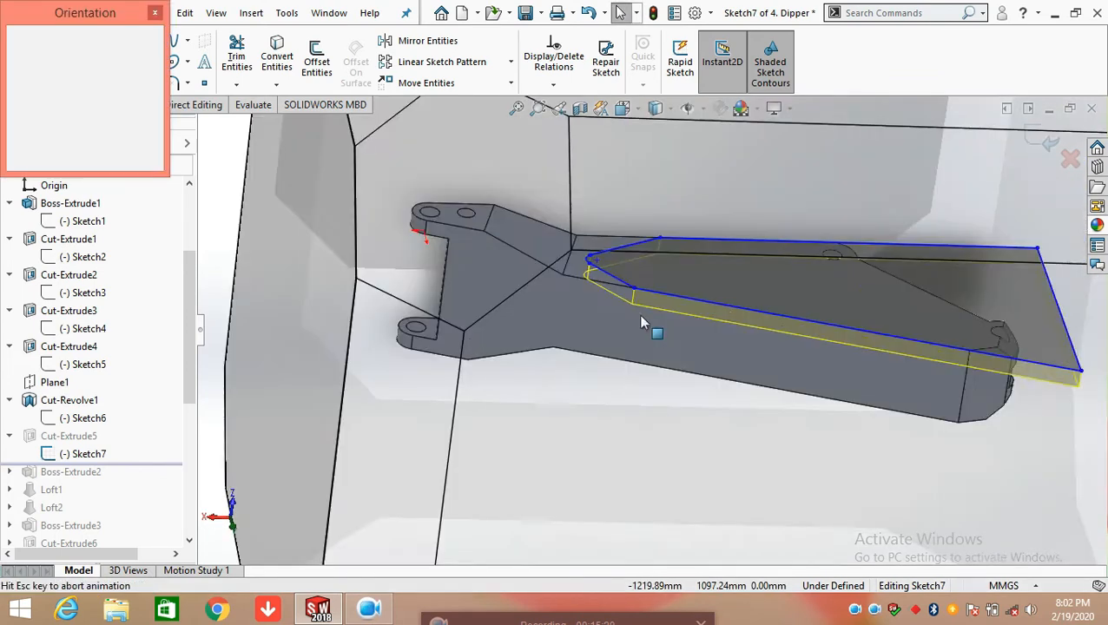
pyautogui.click(551, 300)
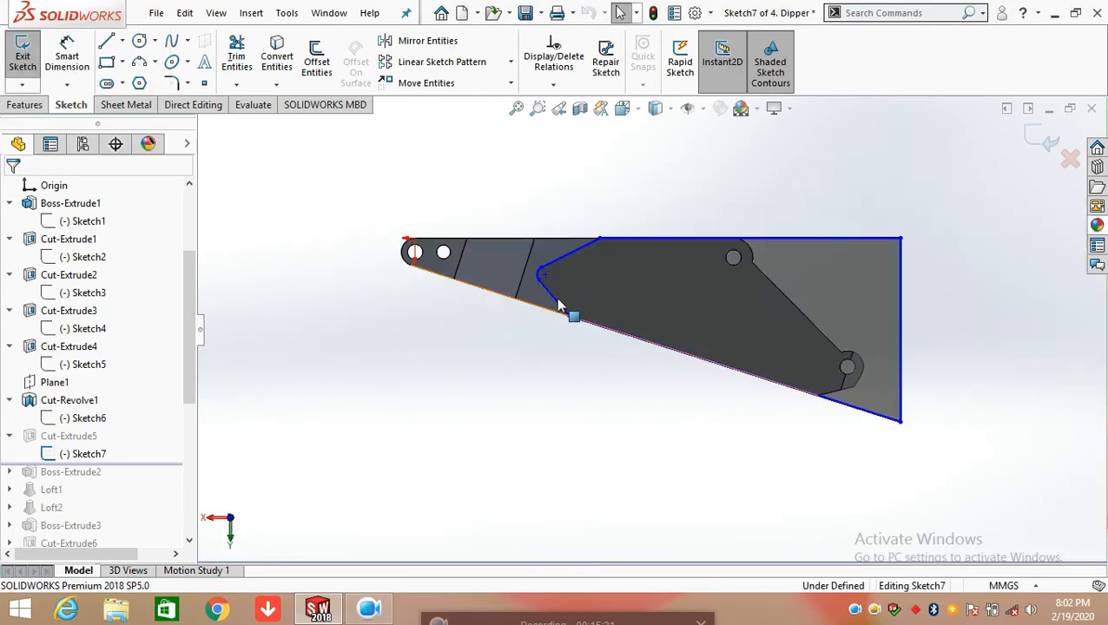
pyautogui.click(673, 290)
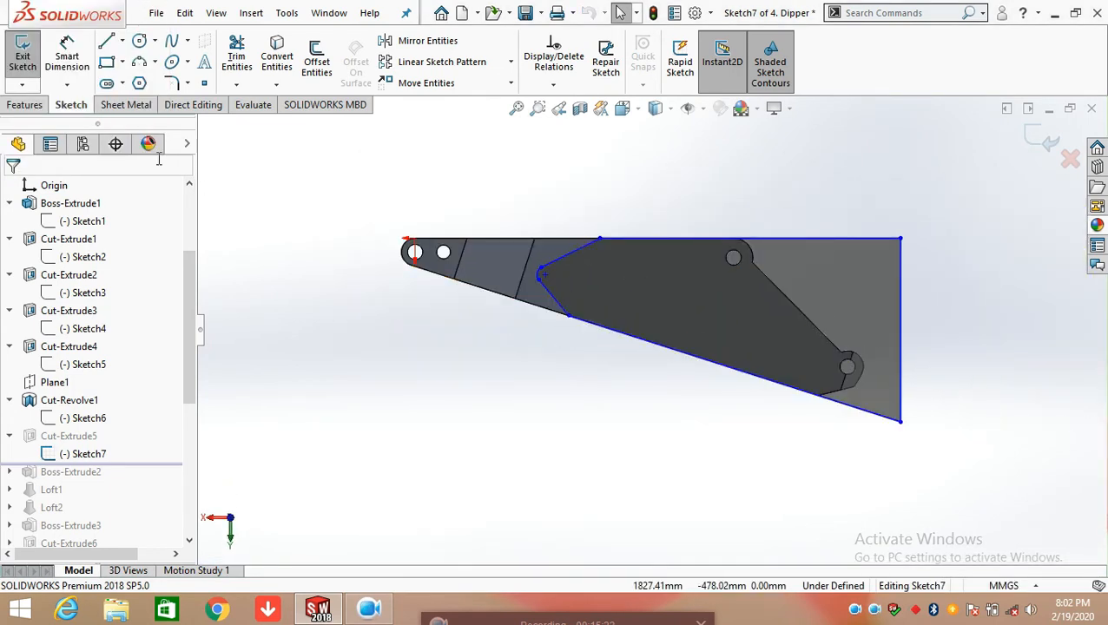
# Dimension the length of the long sloped line along the lower side of Sketch7's profile
pyautogui.click(85, 62)
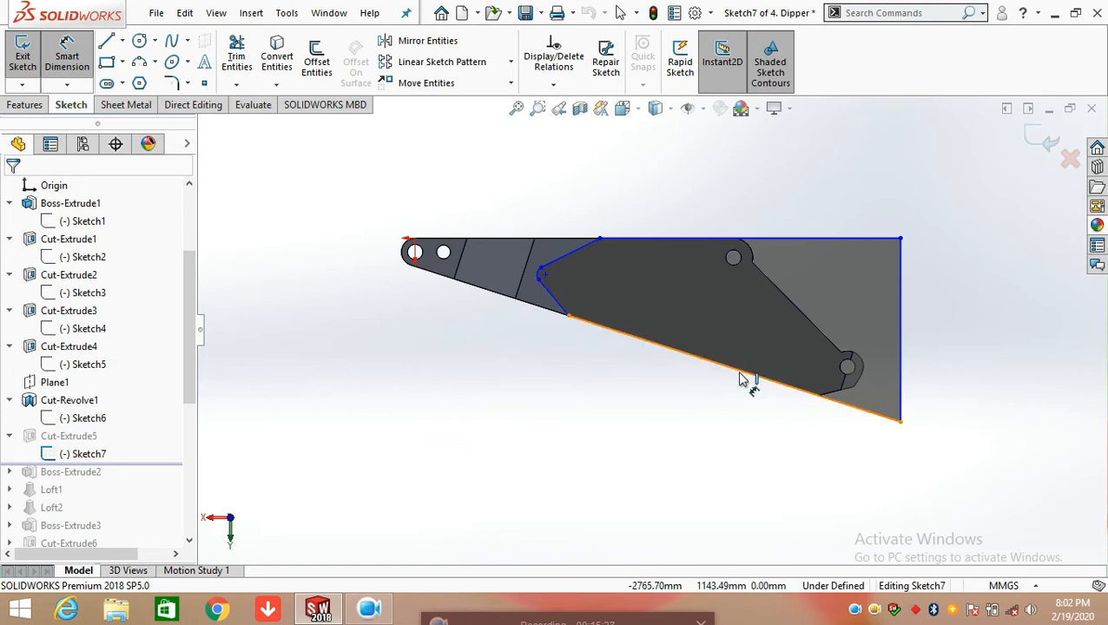
pyautogui.click(705, 416)
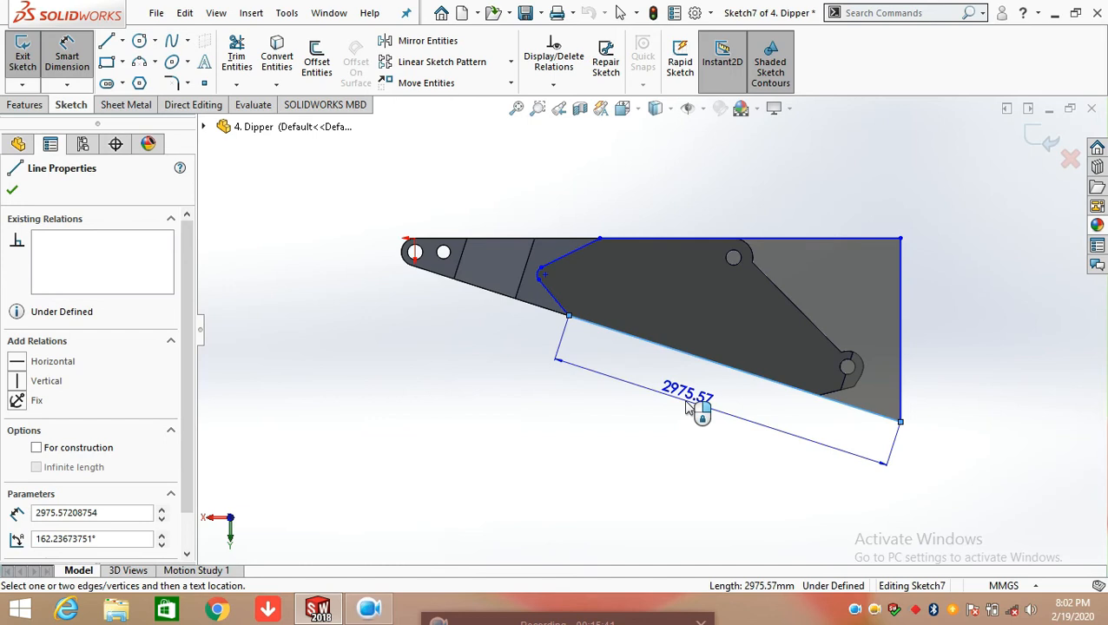
pyautogui.click(686, 405)
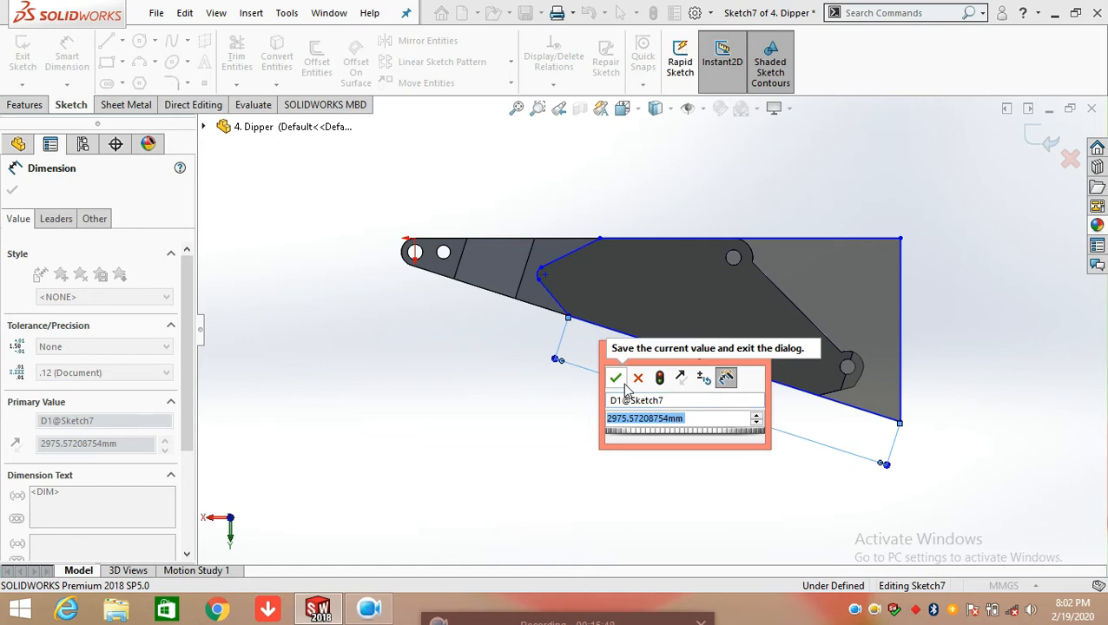
pyautogui.click(616, 379)
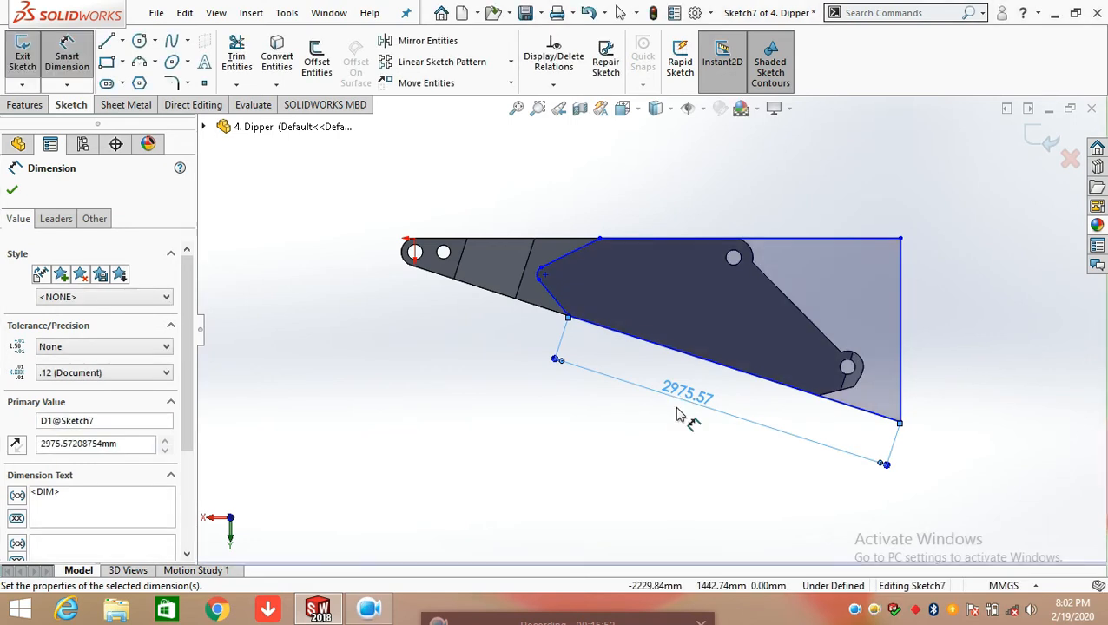
pyautogui.click(737, 465)
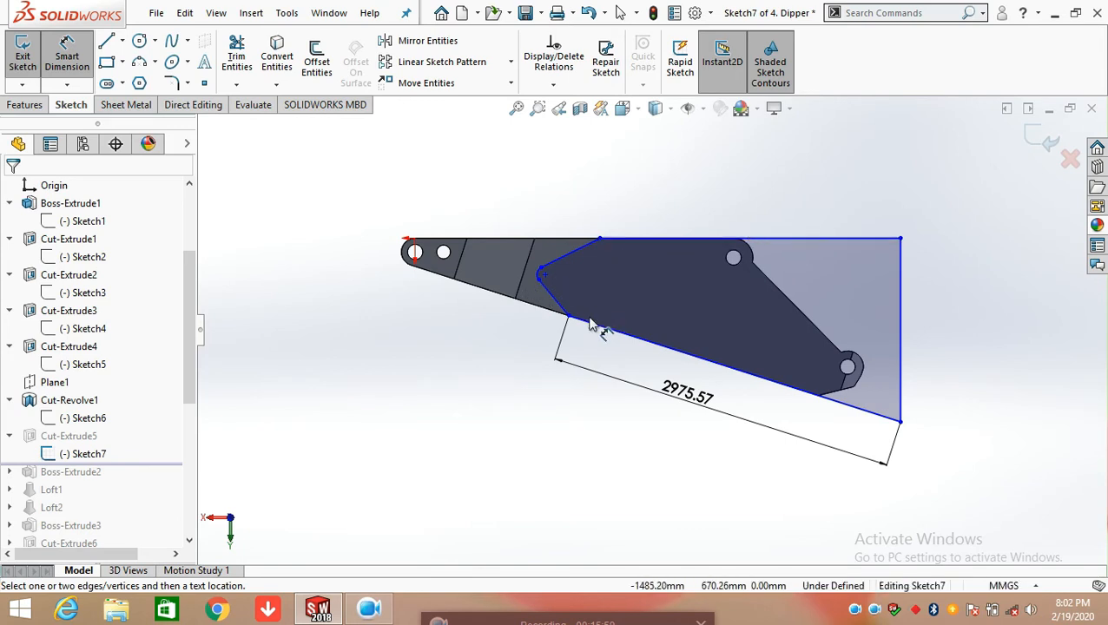
# Dimension the length of the short angled line between the long lower line and the small arc in Sketch7
pyautogui.scroll(-2, 580, 319)
pyautogui.click(551, 304)
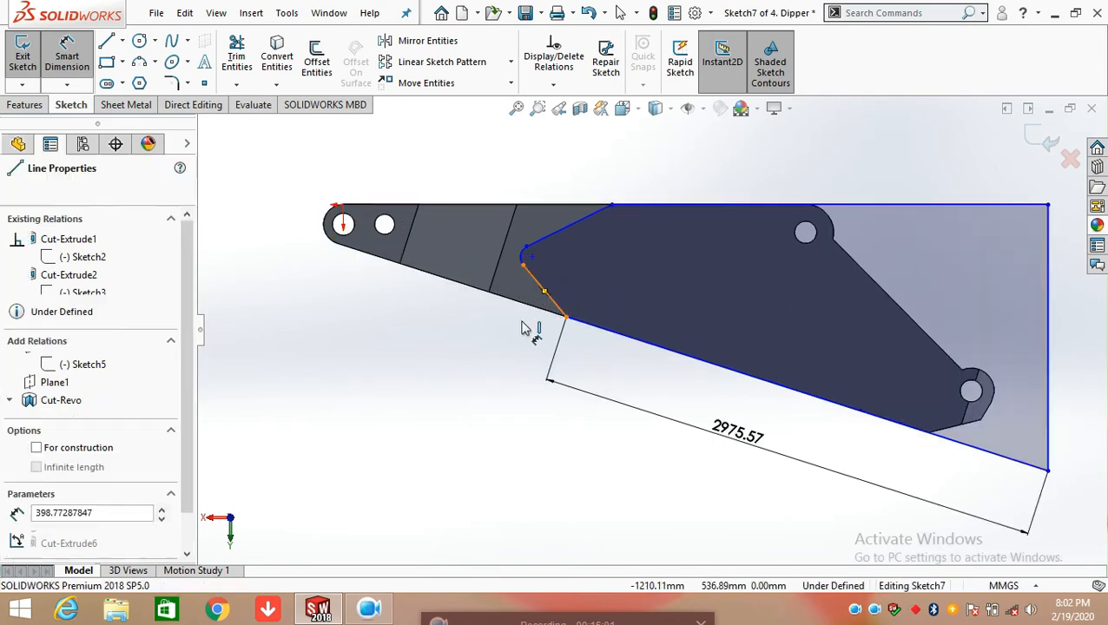
pyautogui.click(490, 373)
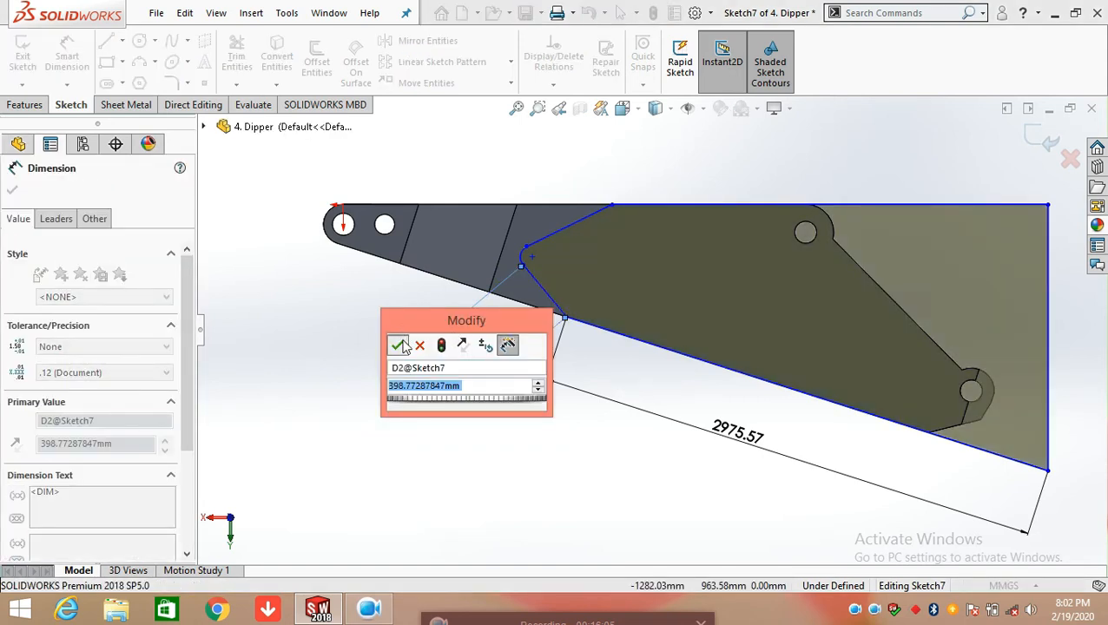
pyautogui.click(402, 346)
pyautogui.click(580, 351)
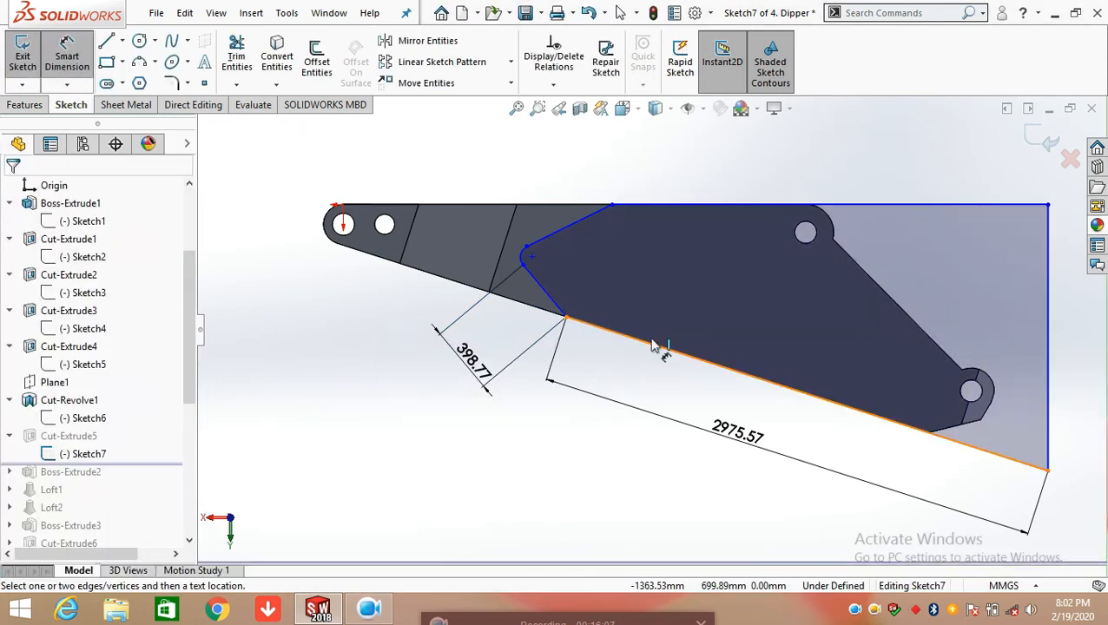
pyautogui.click(560, 310)
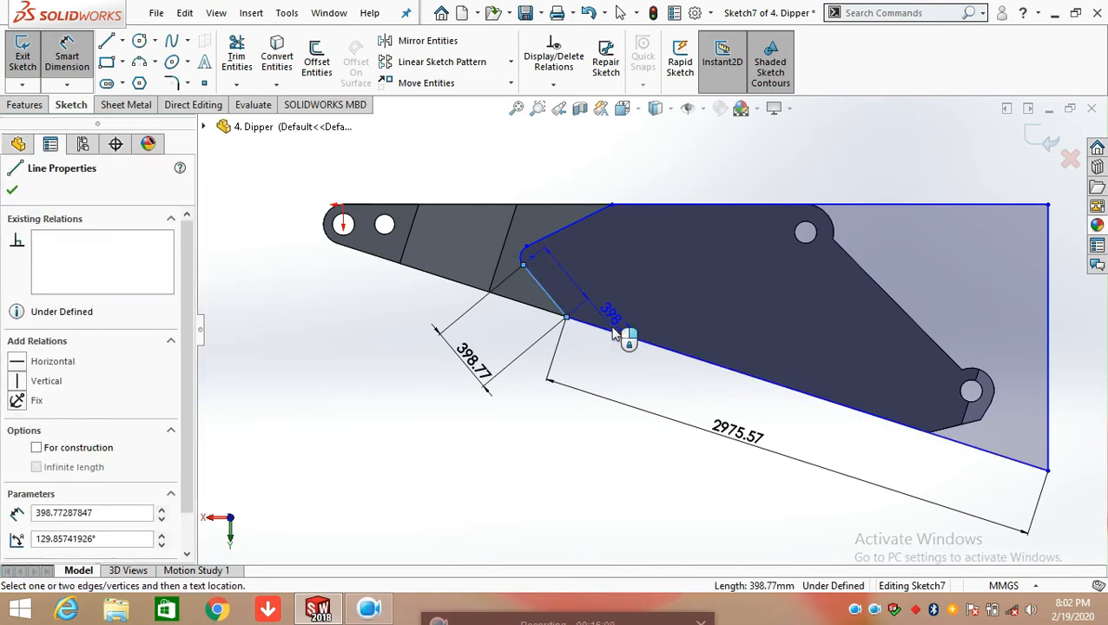
pyautogui.click(617, 337)
pyautogui.click(649, 323)
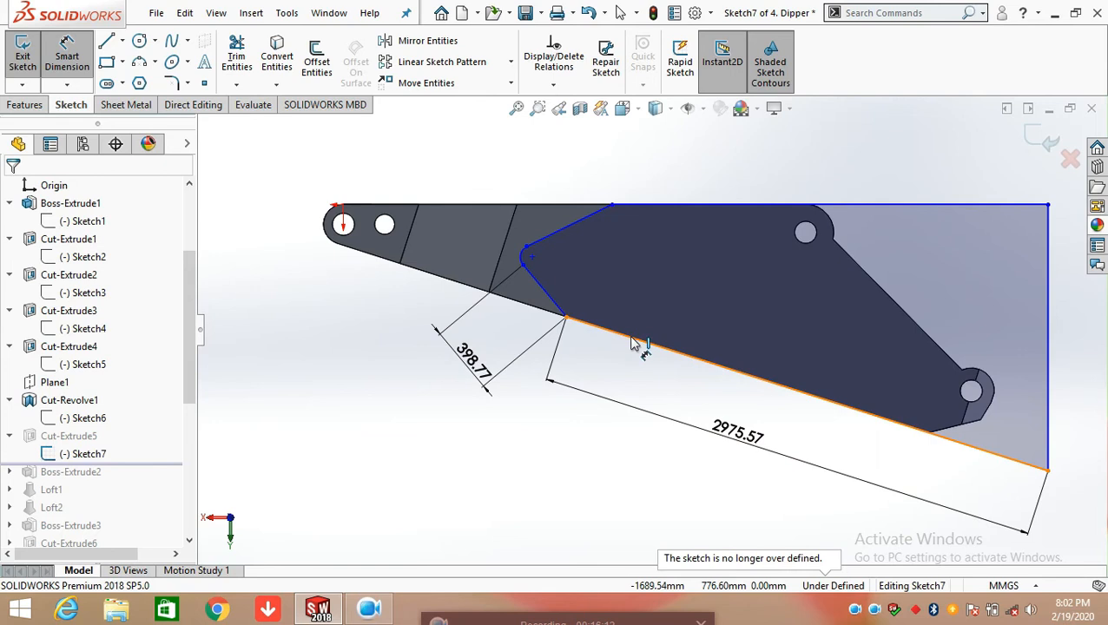
# Dimension the angle between the short angled line and the long sloped lower line of Sketch7
pyautogui.click(563, 313)
pyautogui.click(553, 305)
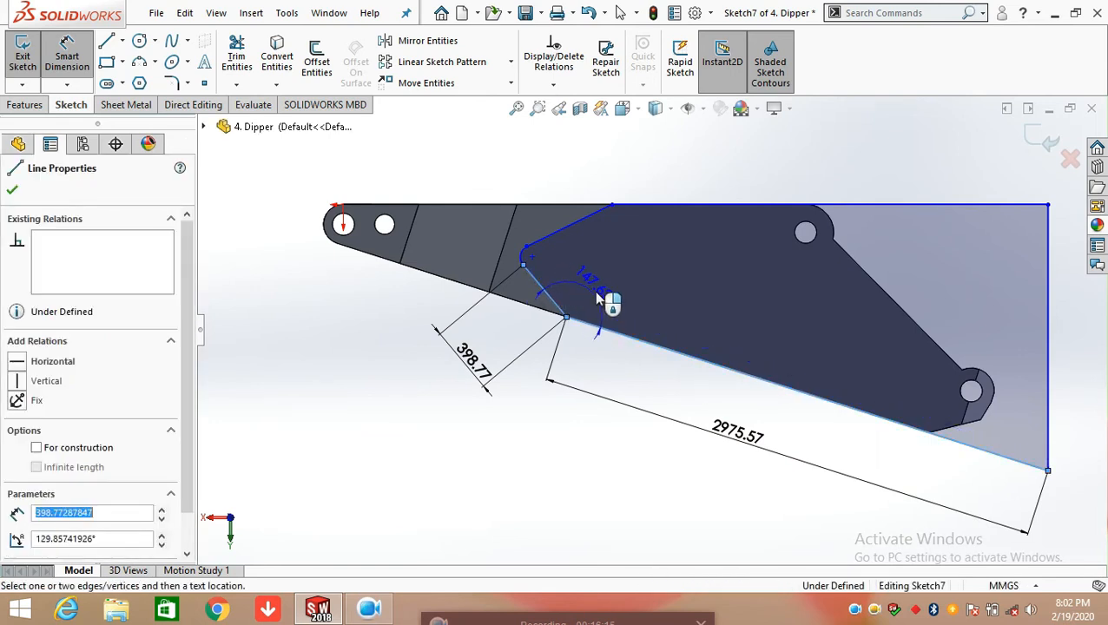
pyautogui.click(610, 297)
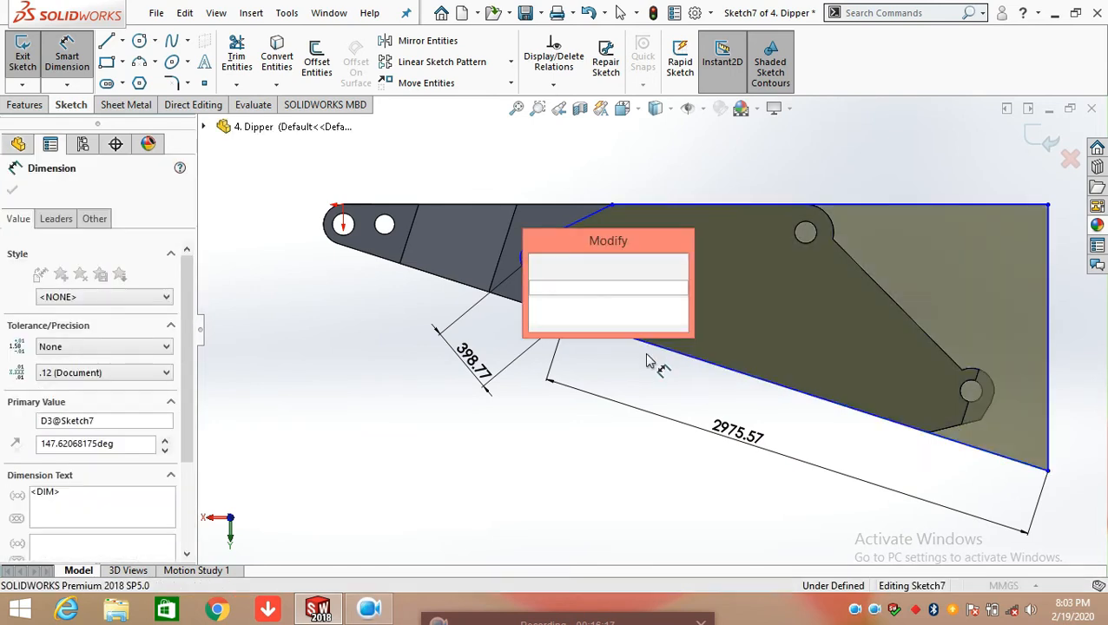
pyautogui.click(539, 267)
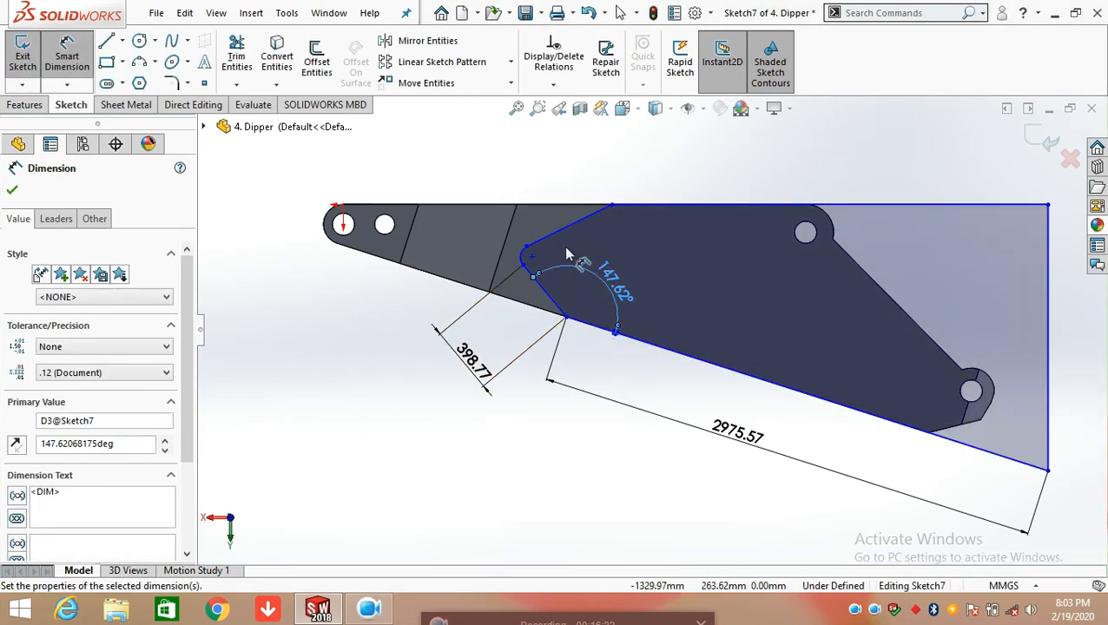
# Dimension the small arc's radius and the length of the sloped line joining it to the profile's upper edge
pyautogui.scroll(-4, 590, 263)
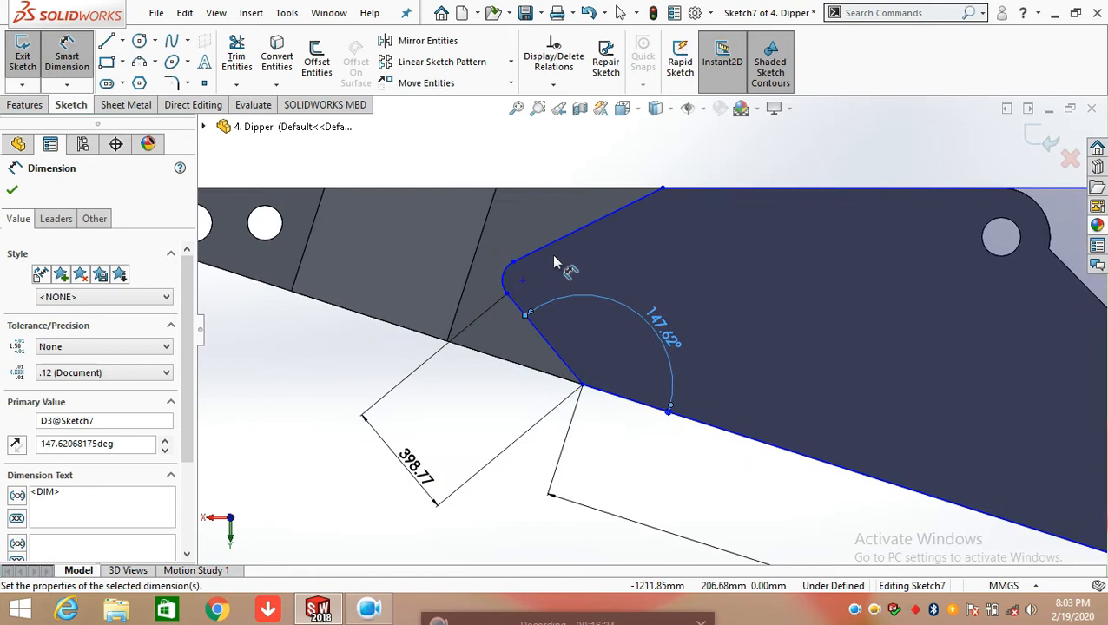
pyautogui.click(499, 293)
pyautogui.click(379, 276)
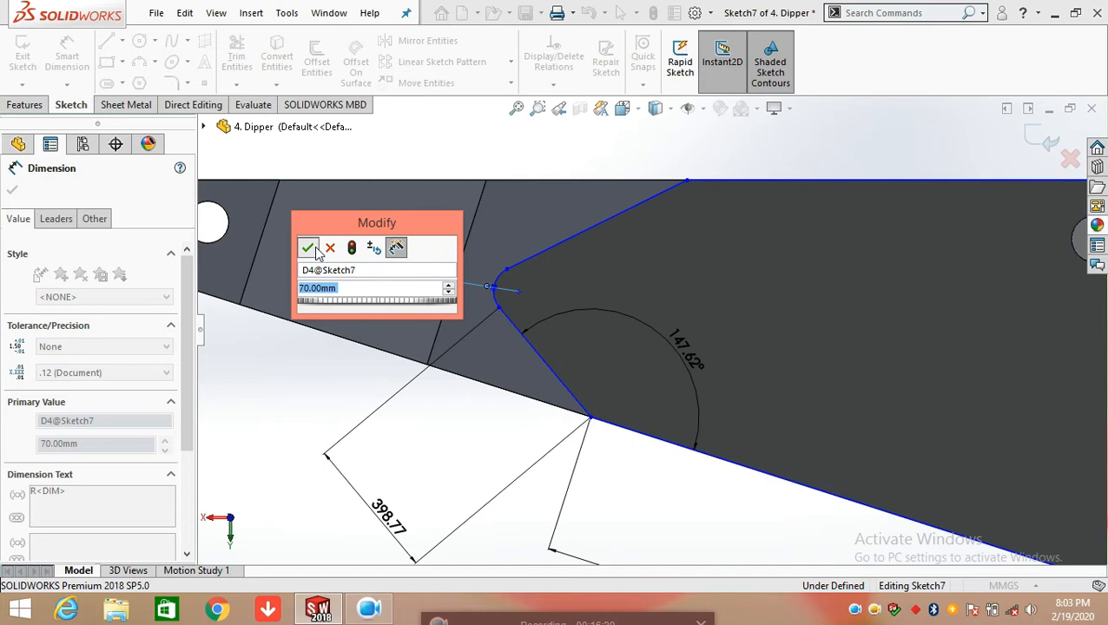
pyautogui.click(311, 249)
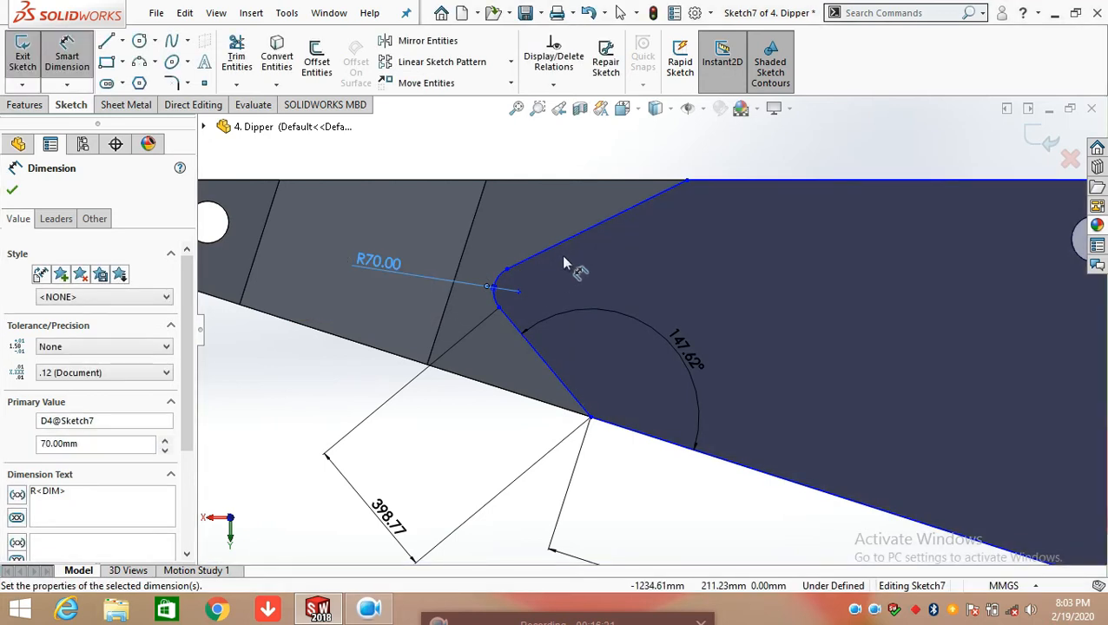
pyautogui.click(576, 238)
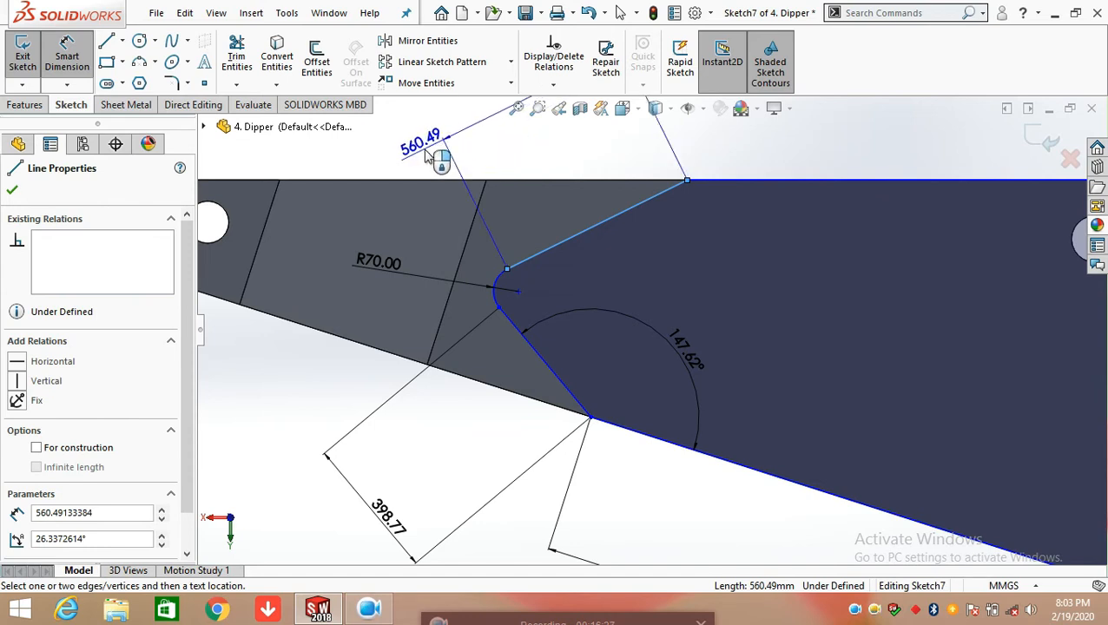
pyautogui.click(425, 154)
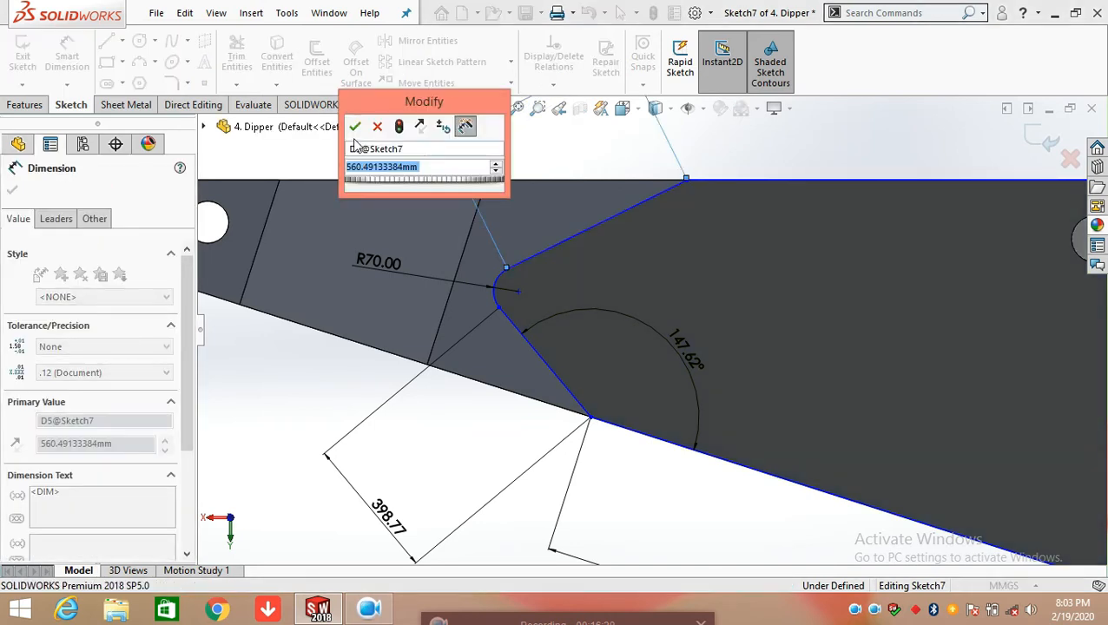
pyautogui.click(356, 127)
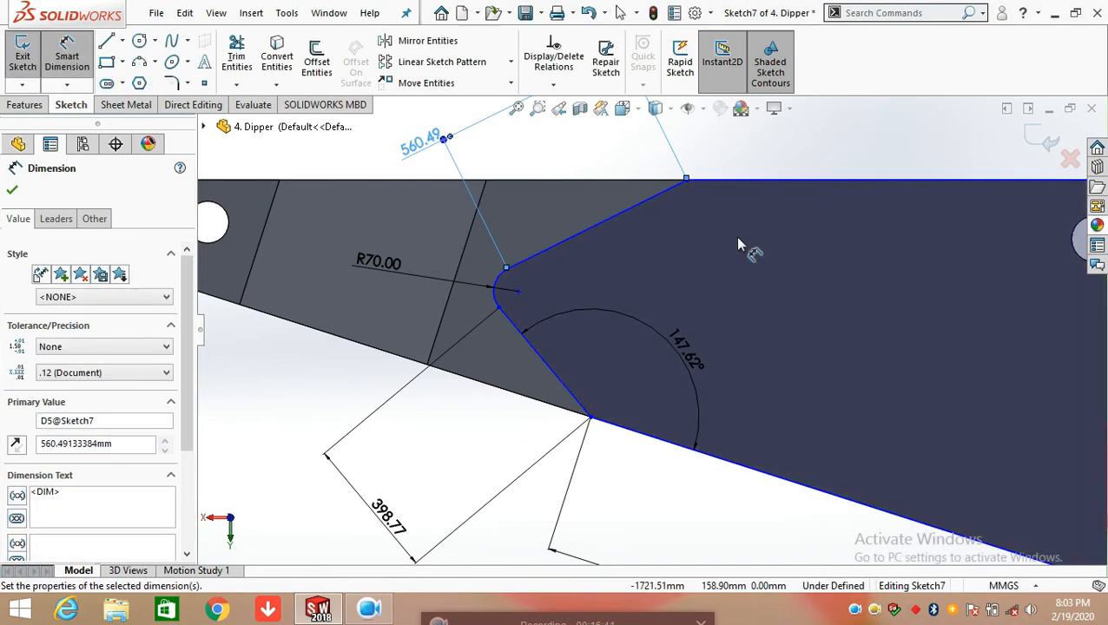
# Dimension the length of the horizontal line along the upper edge of Sketch7's profile
pyautogui.scroll(1, 734, 236)
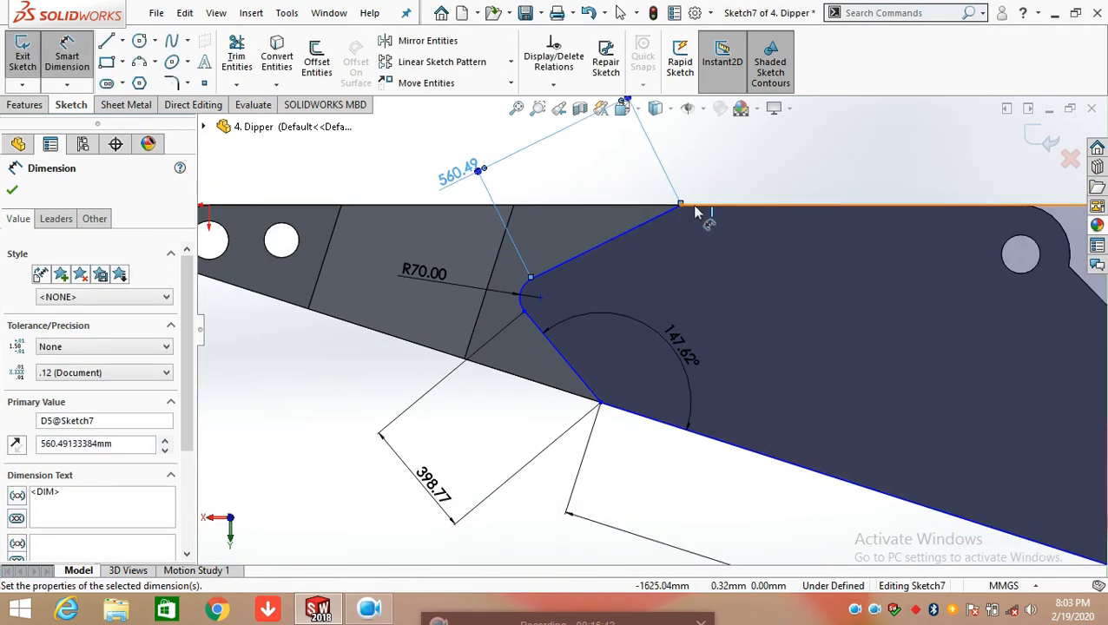
pyautogui.scroll(3, 877, 242)
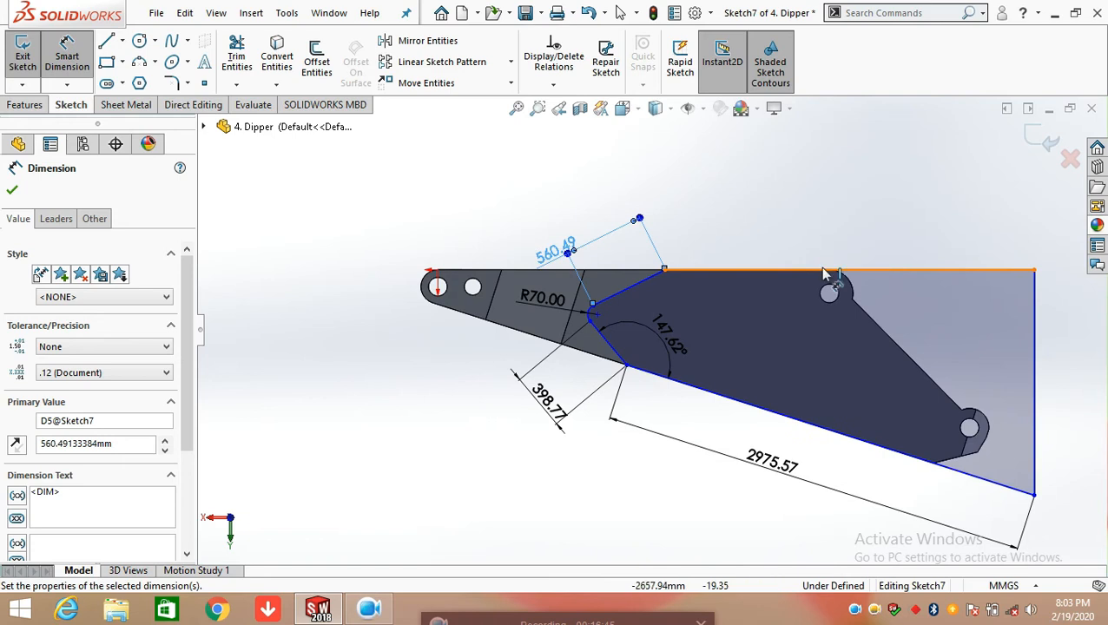
pyautogui.click(871, 271)
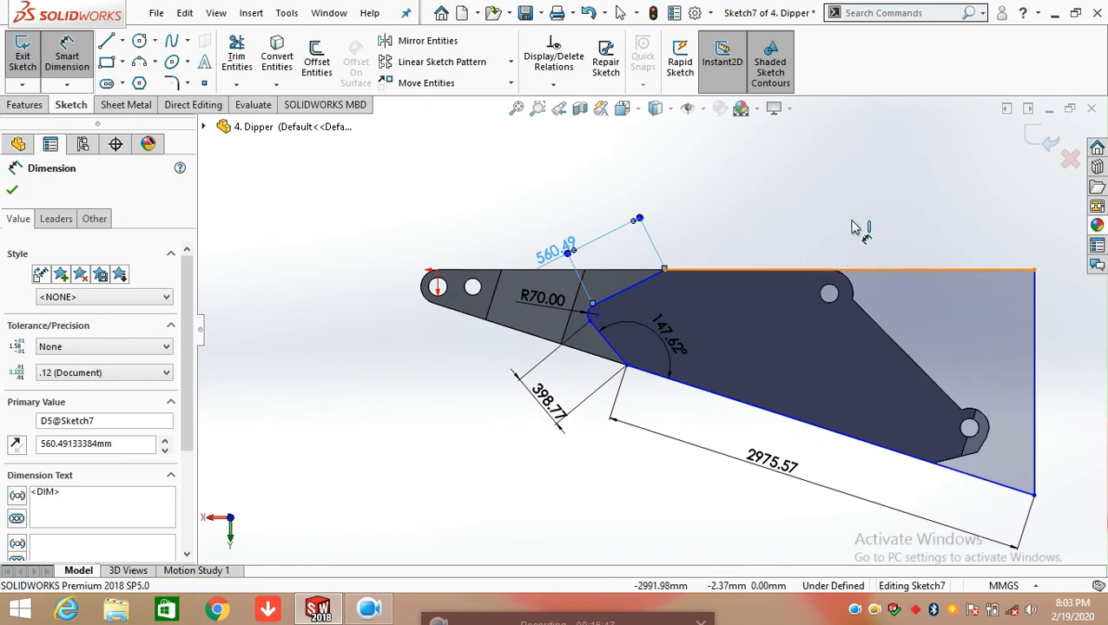
pyautogui.click(849, 223)
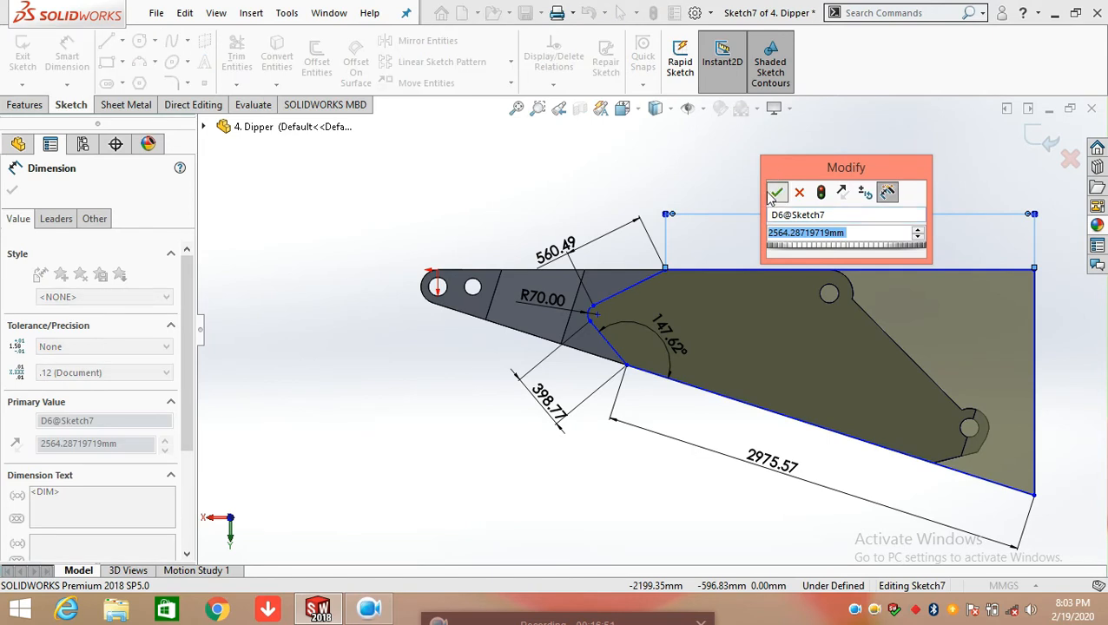
pyautogui.click(770, 193)
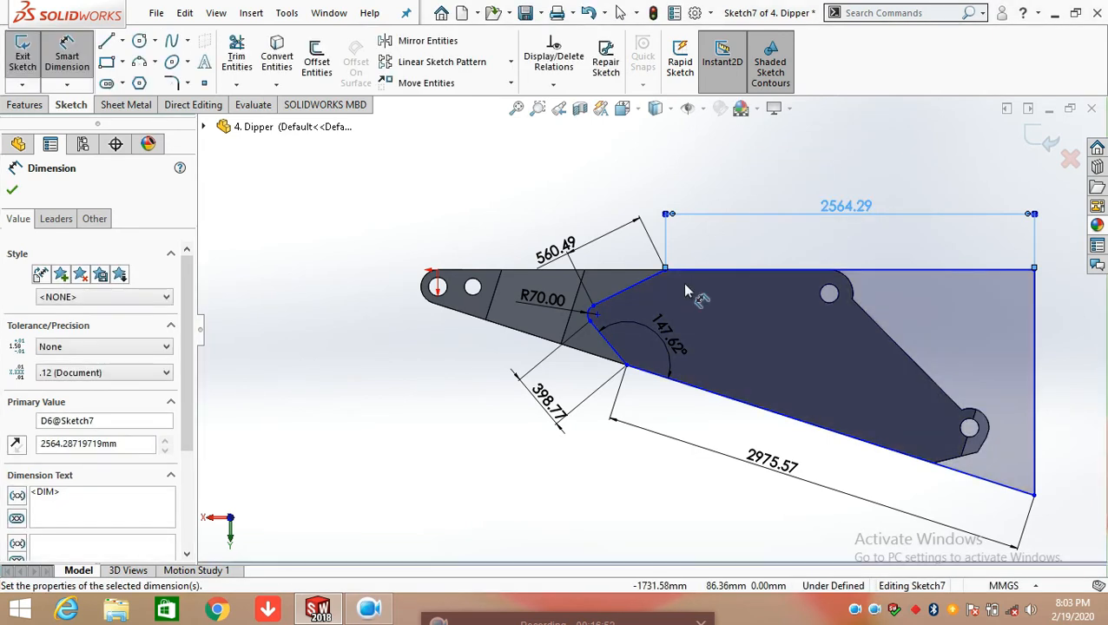
# Dimension the angle between the profile's horizontal upper line and the adjoining sloped line leading to the small arc in Sketch7
pyautogui.scroll(-2, 686, 286)
pyautogui.click(686, 269)
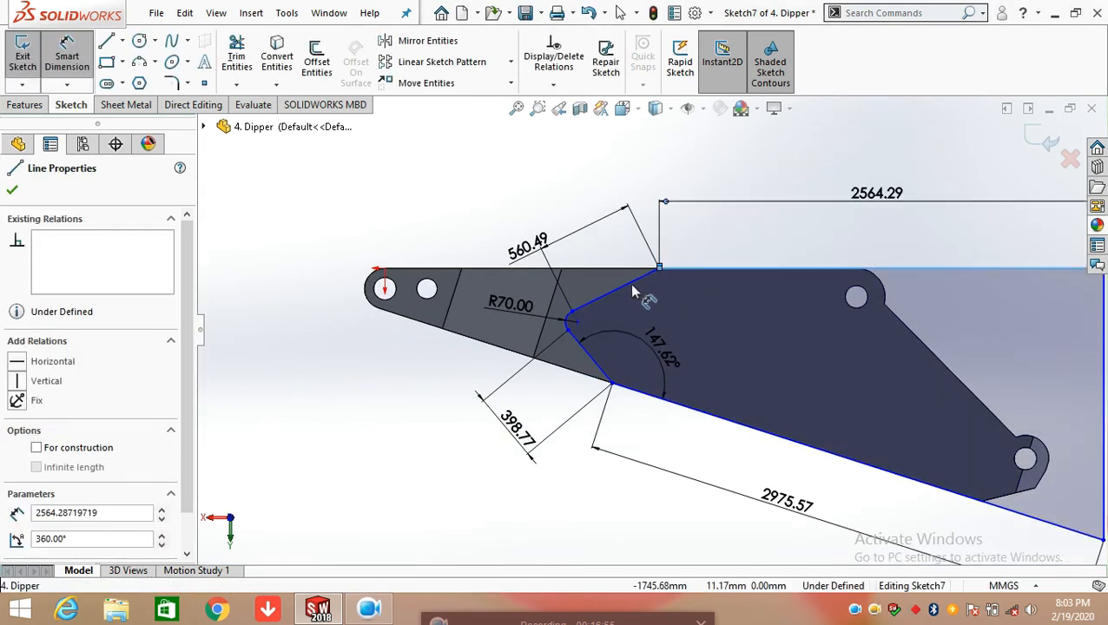
pyautogui.click(625, 280)
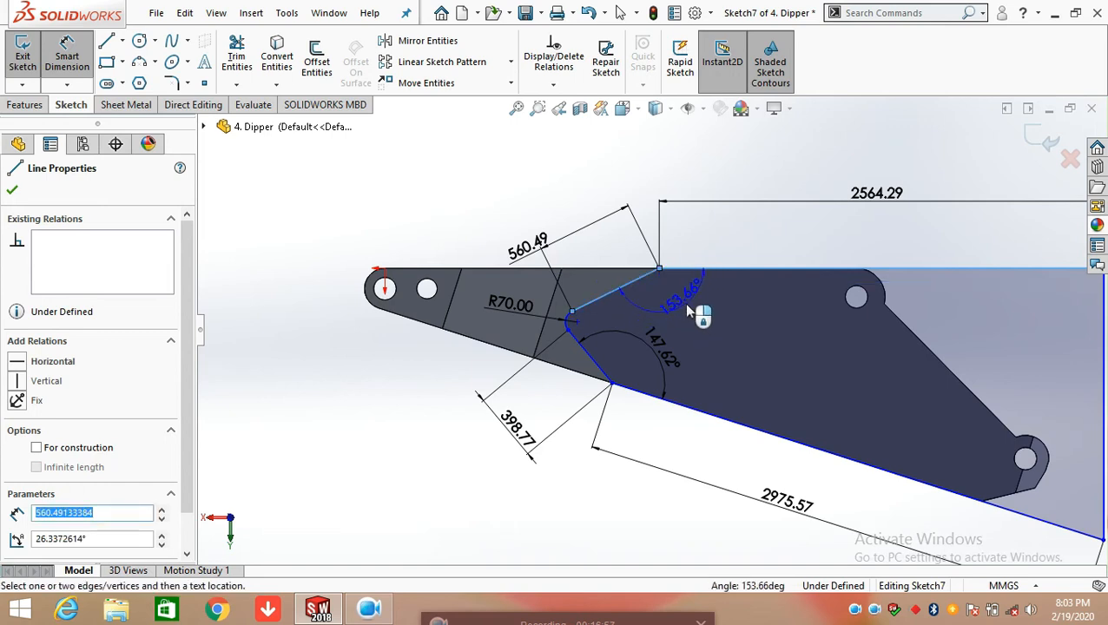
pyautogui.click(685, 306)
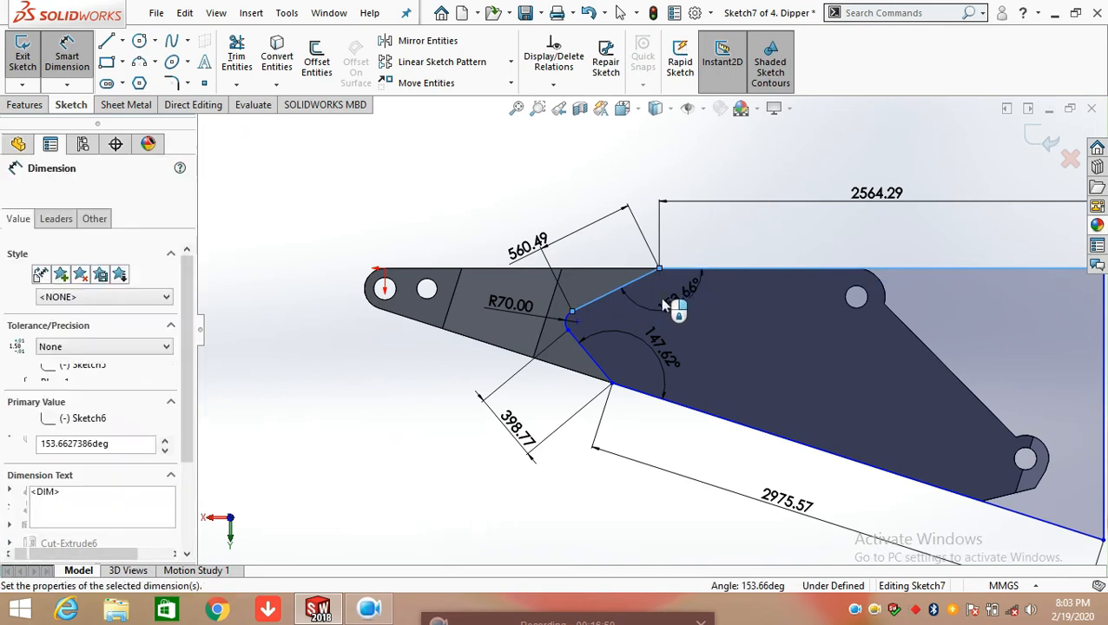
pyautogui.click(614, 280)
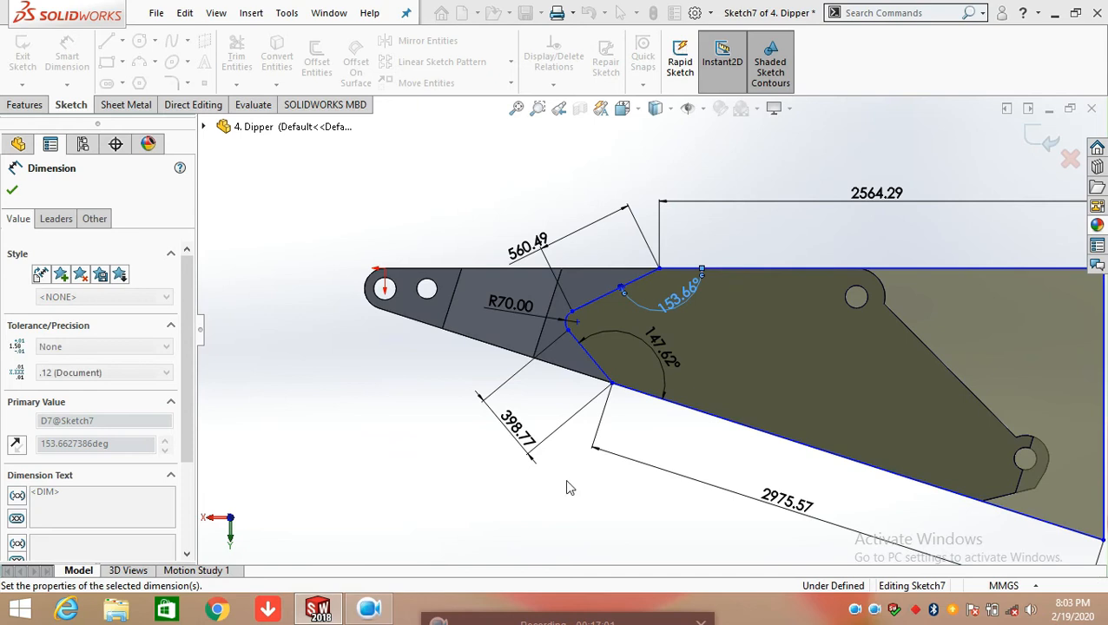
# Dimension the horizontal distance from the origin to the small arc's centre, and leave Sketch7
pyautogui.scroll(2, 662, 476)
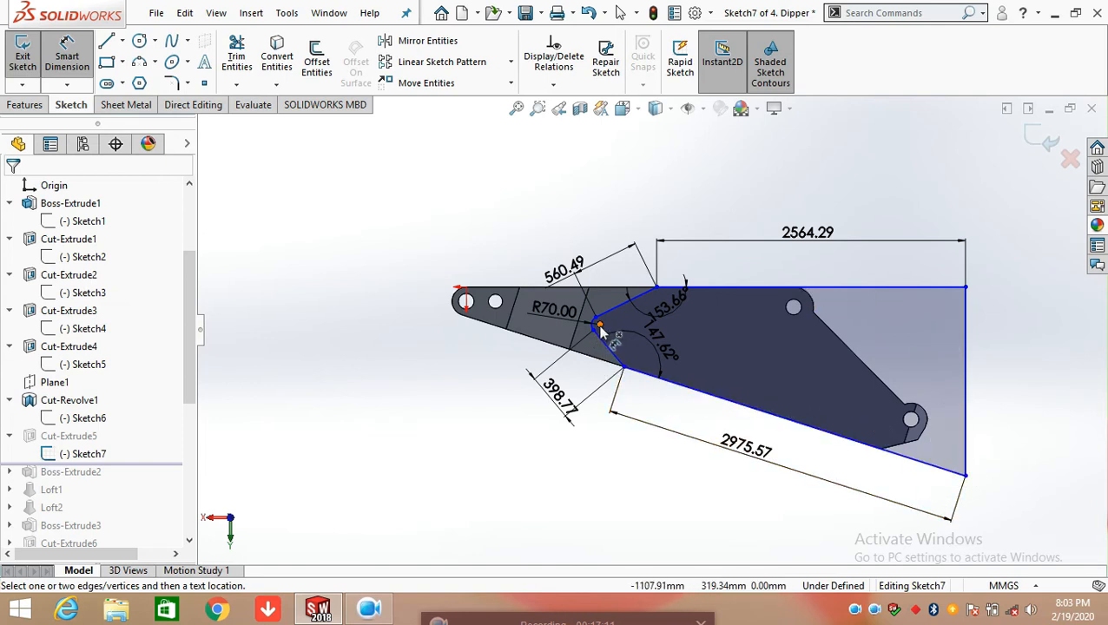
pyautogui.click(597, 325)
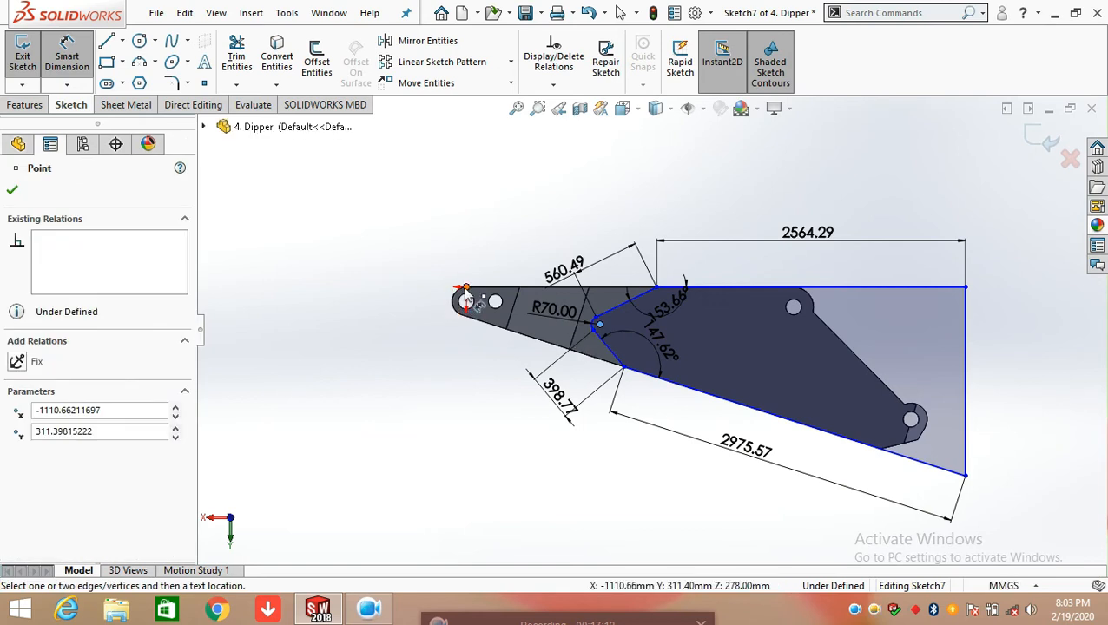
pyautogui.click(466, 289)
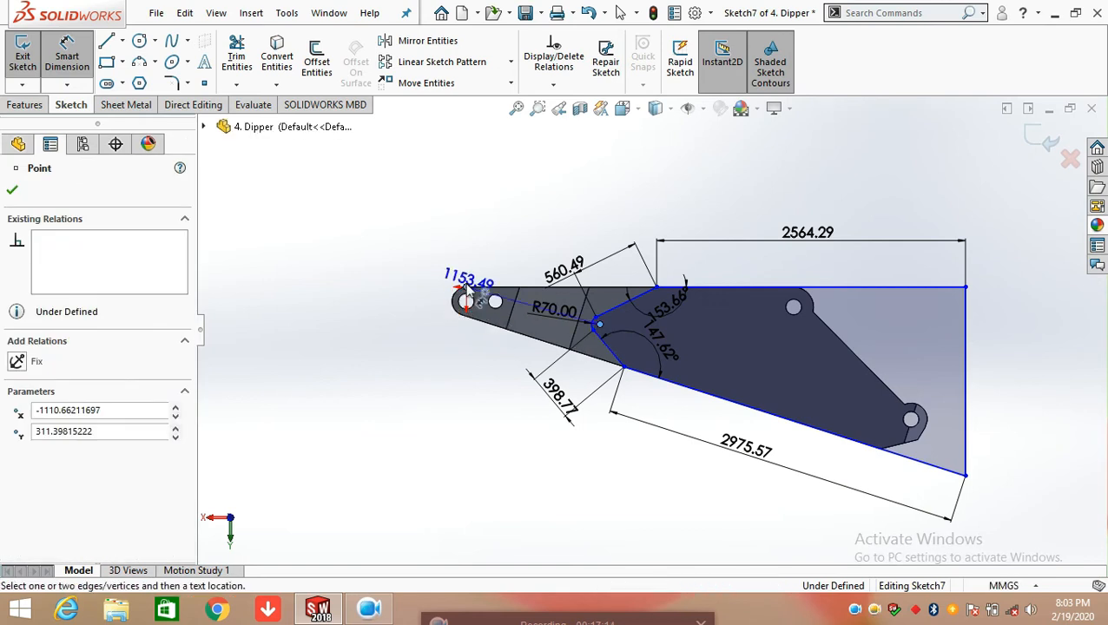
pyautogui.click(530, 193)
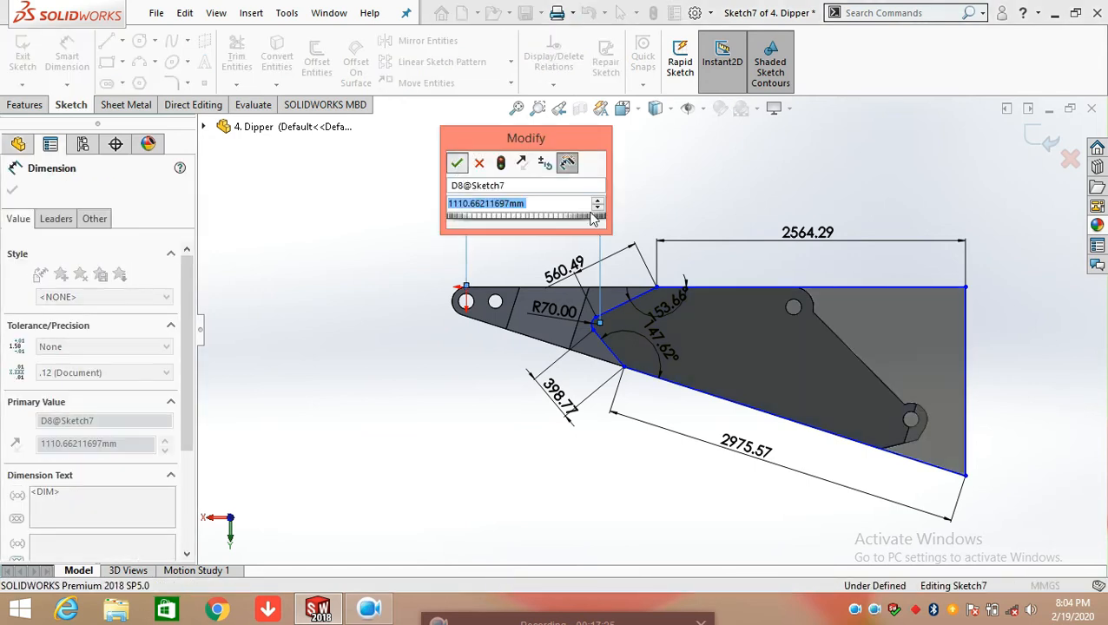
pyautogui.click(456, 163)
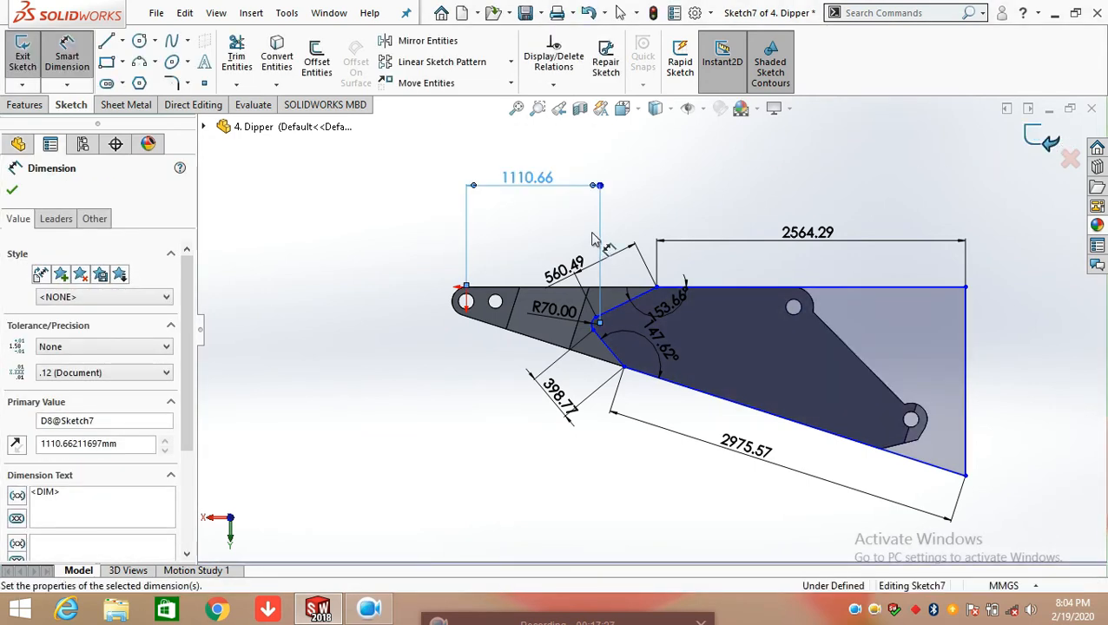
pyautogui.press('Escape')
# Review the Up To Vertex end condition of Cut-Extrude5 and its reference vertex, leaving the feature's settings unchanged
pyautogui.moveTo(653, 432)
pyautogui.mouseDown(button='middle')
pyautogui.moveTo(636, 333)
pyautogui.moveTo(611, 340)
pyautogui.mouseUp(button='middle')
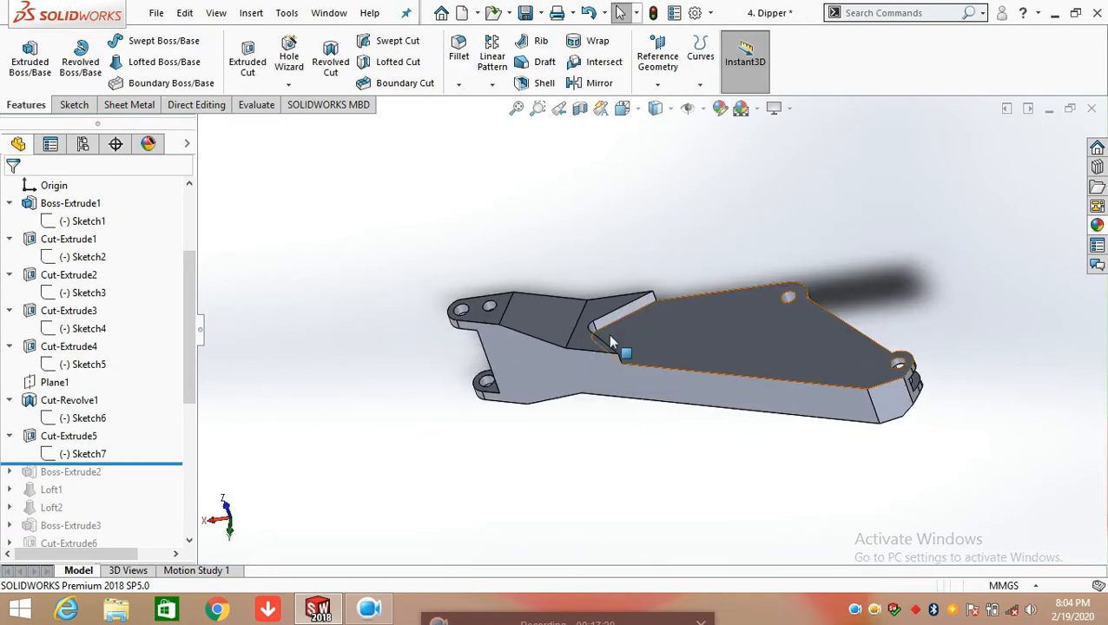
pyautogui.click(69, 436)
pyautogui.click(93, 388)
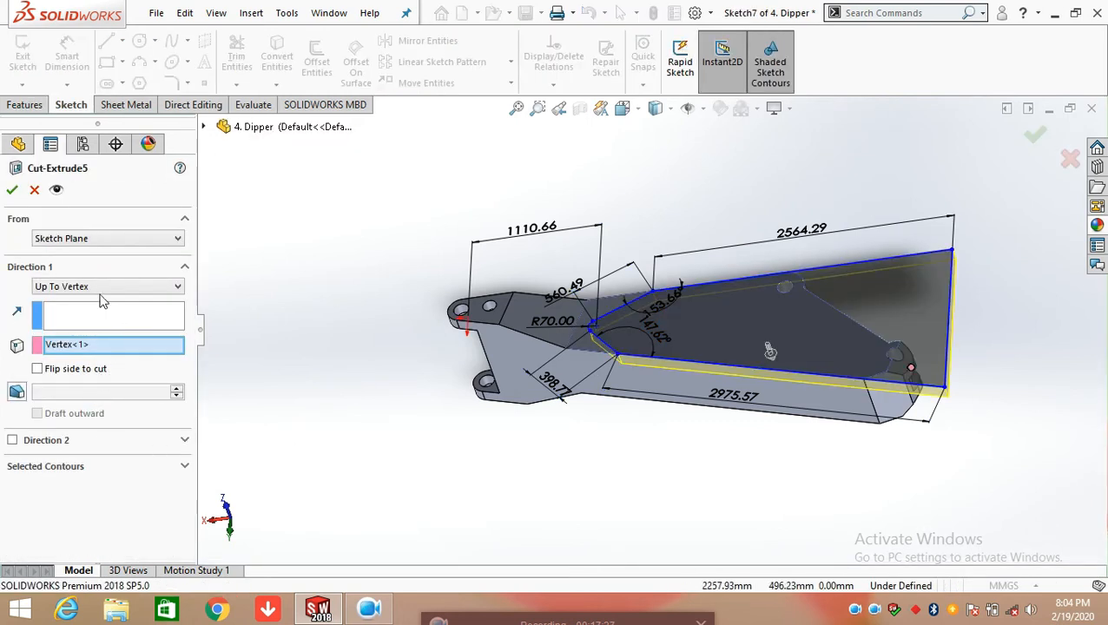
pyautogui.scroll(-2, 892, 391)
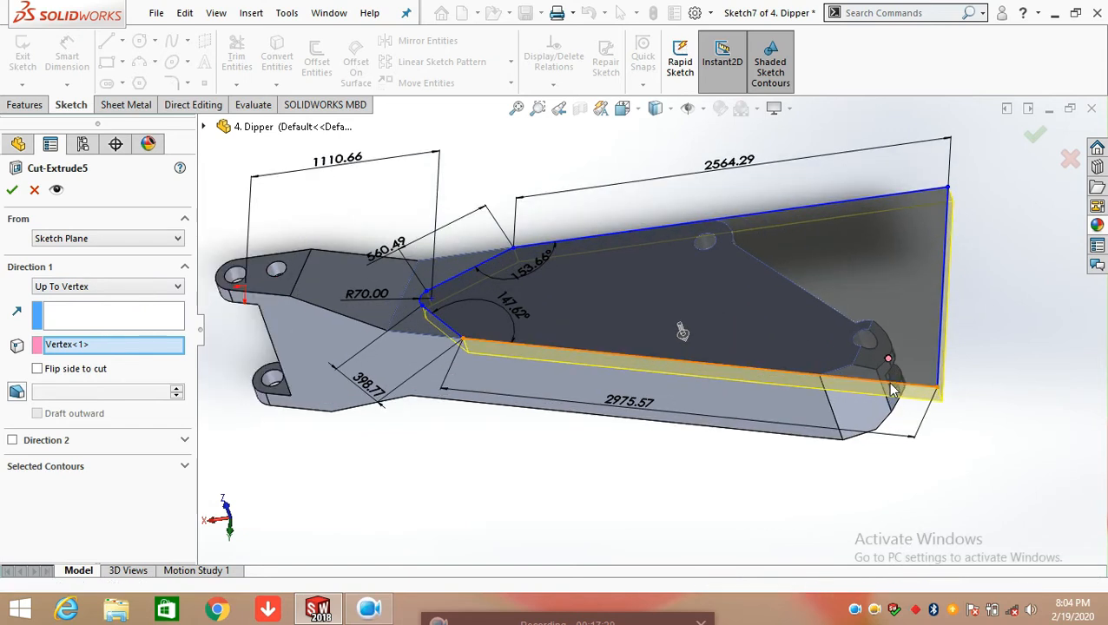
pyautogui.scroll(-3, 892, 390)
pyautogui.scroll(-2, 797, 351)
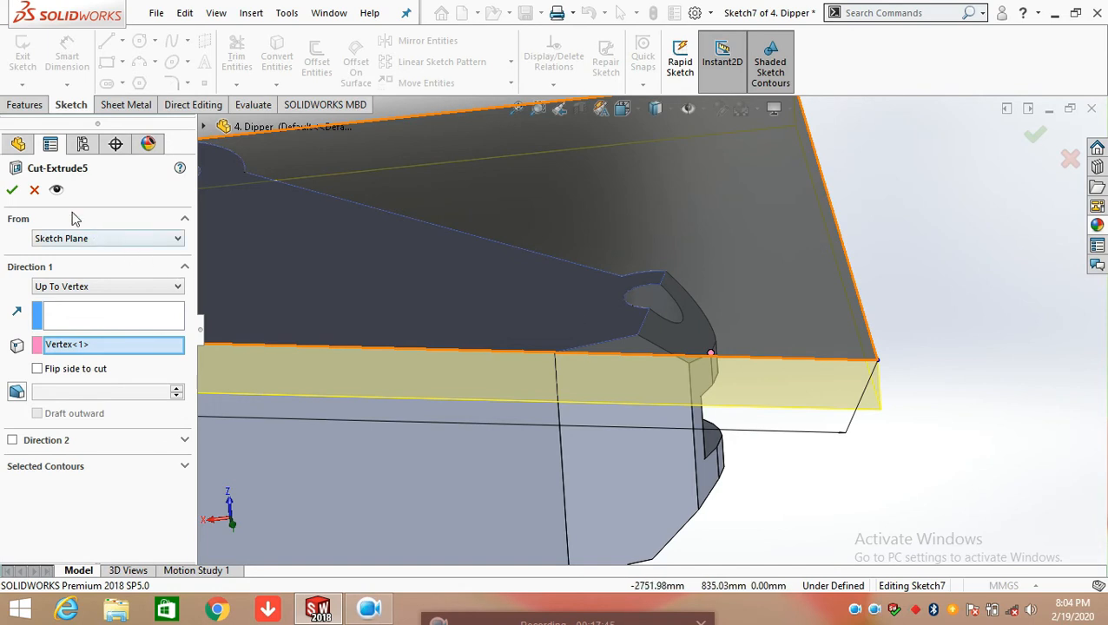
pyautogui.click(34, 191)
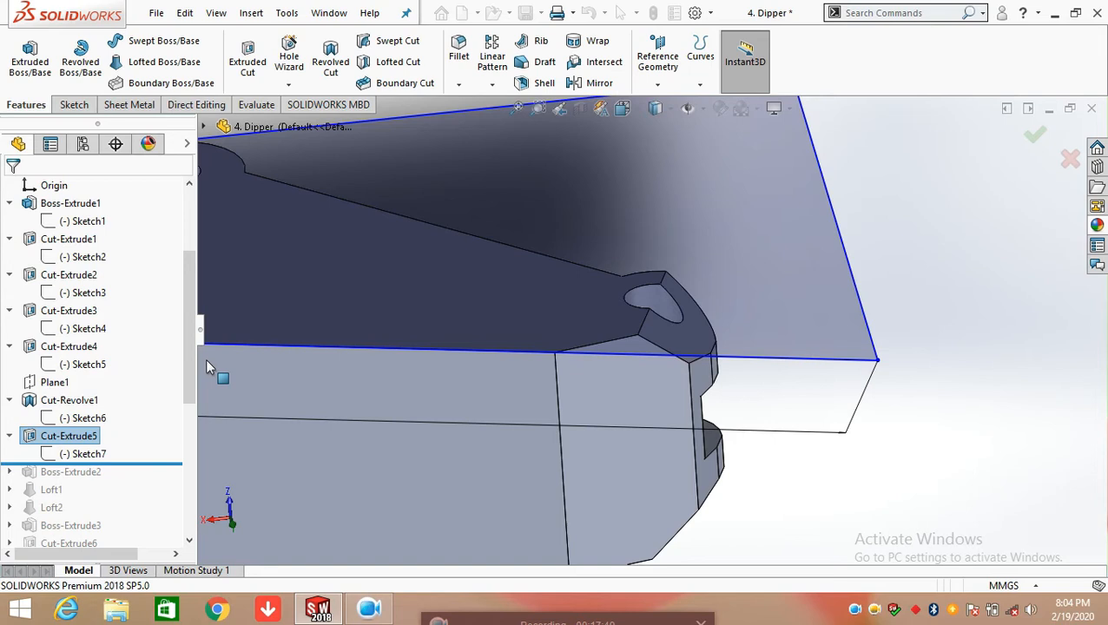
# Roll the feature history forward to include Boss-Extrude2 and open its Sketch8 for editing
pyautogui.scroll(6, 532, 415)
pyautogui.moveTo(531, 415); pyautogui.dragTo(482, 397, button='middle')
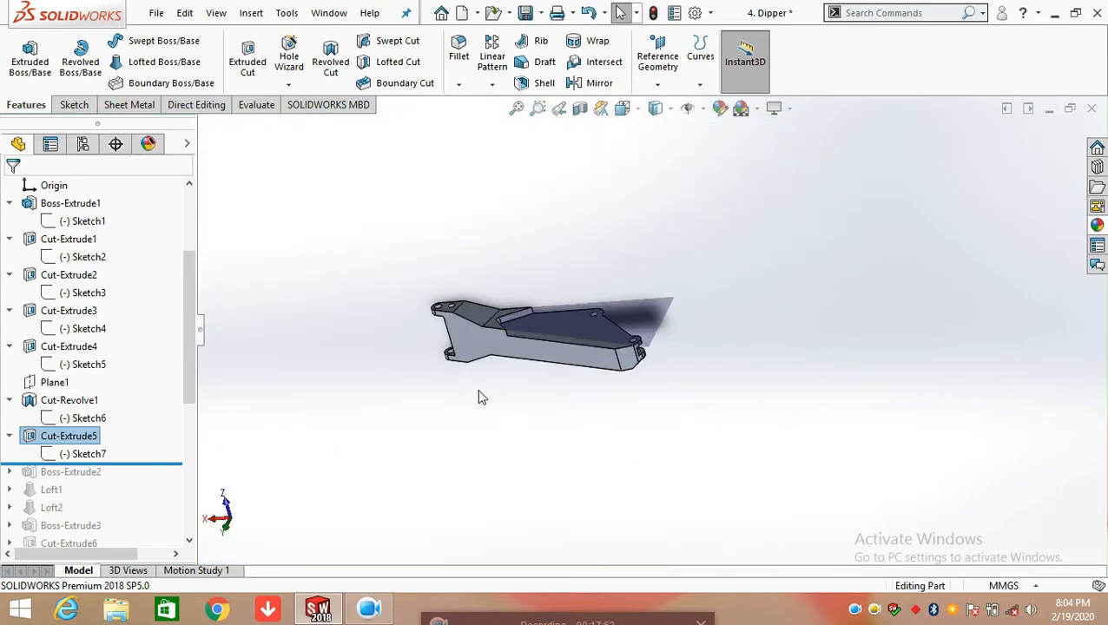
pyautogui.moveTo(134, 464); pyautogui.dragTo(134, 473)
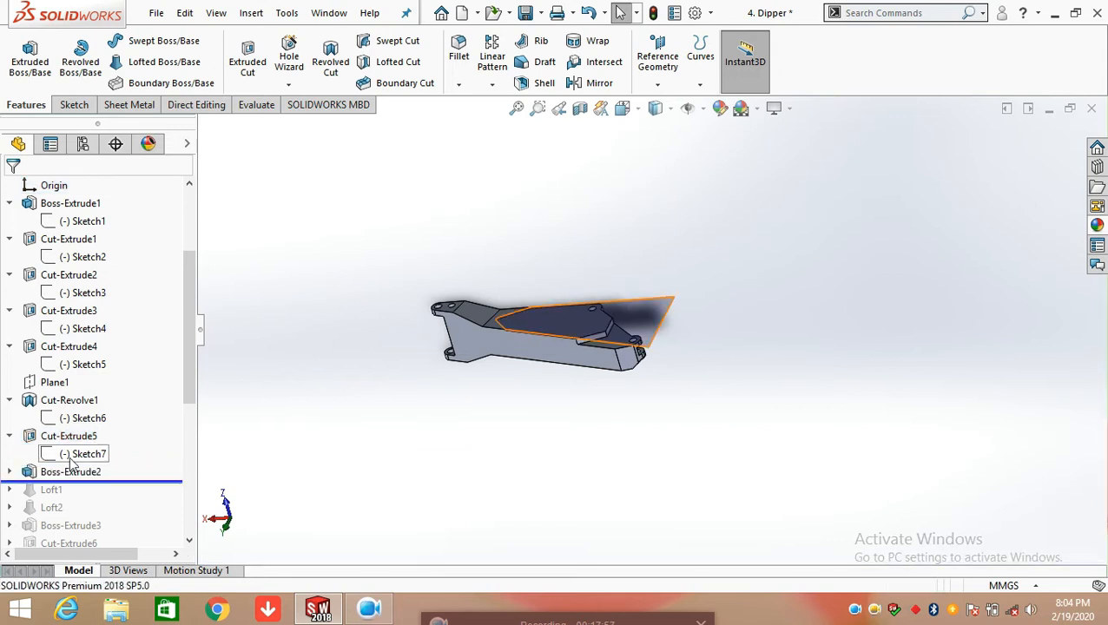
pyautogui.click(10, 472)
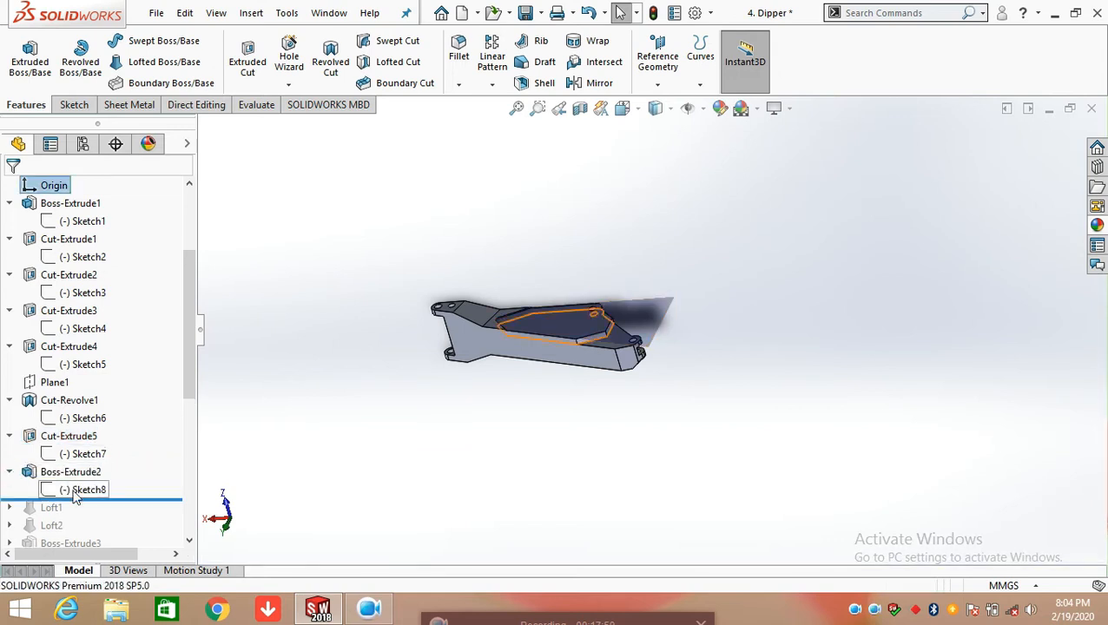
pyautogui.click(78, 491)
pyautogui.click(97, 450)
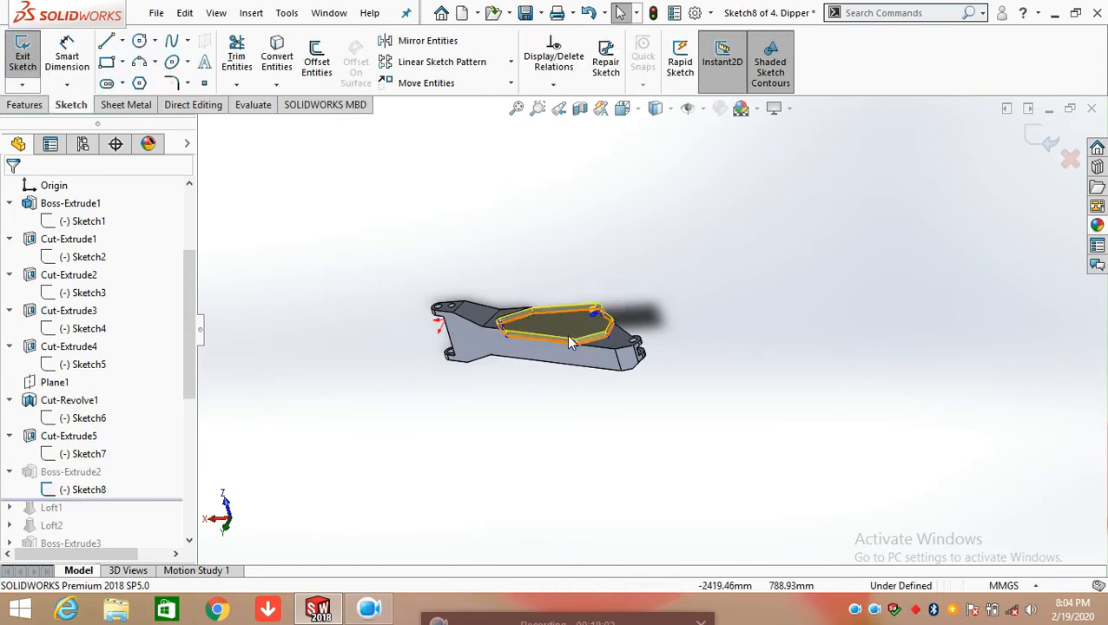
# Examine the Sketch8 profile on the dipper's side face from several angles and orient the view square to it
pyautogui.scroll(-7, 613, 352)
pyautogui.moveTo(558, 319)
pyautogui.mouseDown(button='middle')
pyautogui.moveTo(609, 350)
pyautogui.moveTo(650, 312)
pyautogui.moveTo(584, 311)
pyautogui.mouseUp(button='middle')
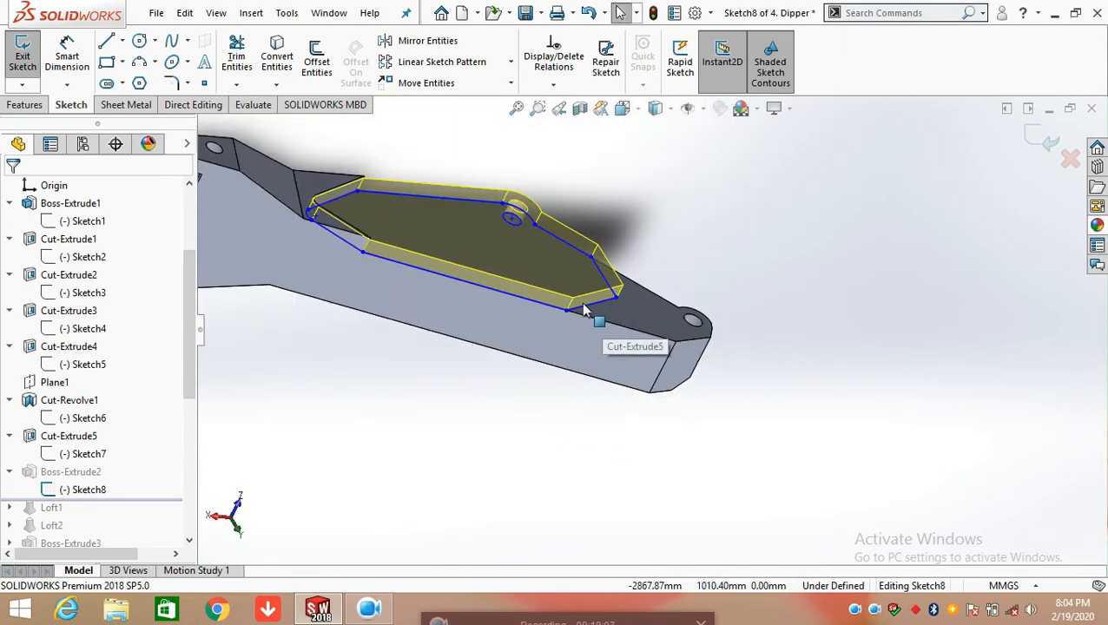
pyautogui.press('space')
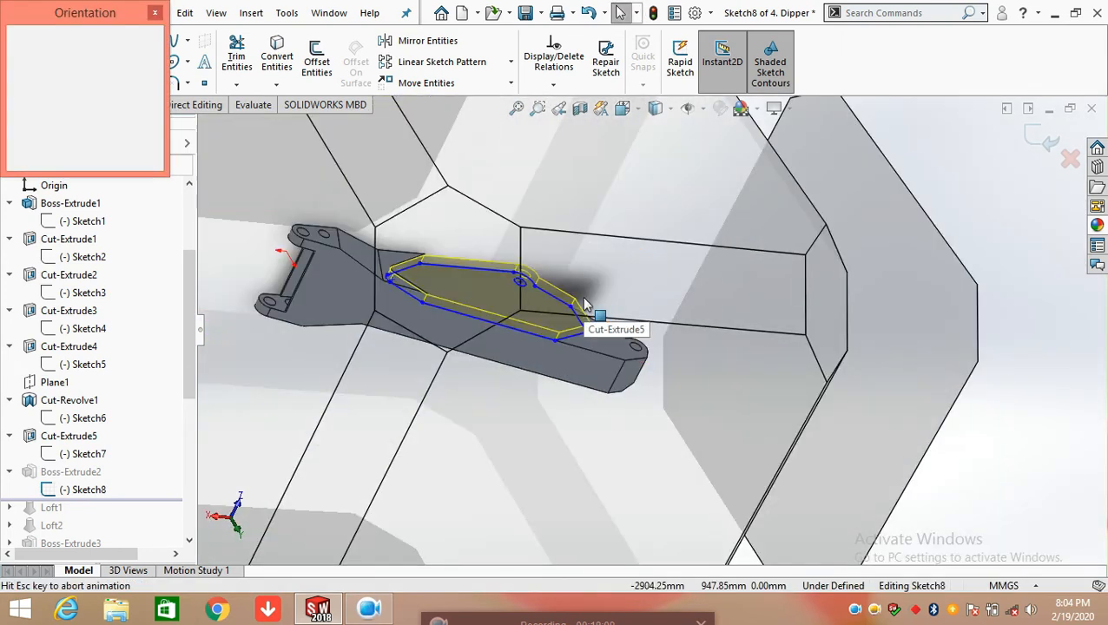
pyautogui.click(513, 313)
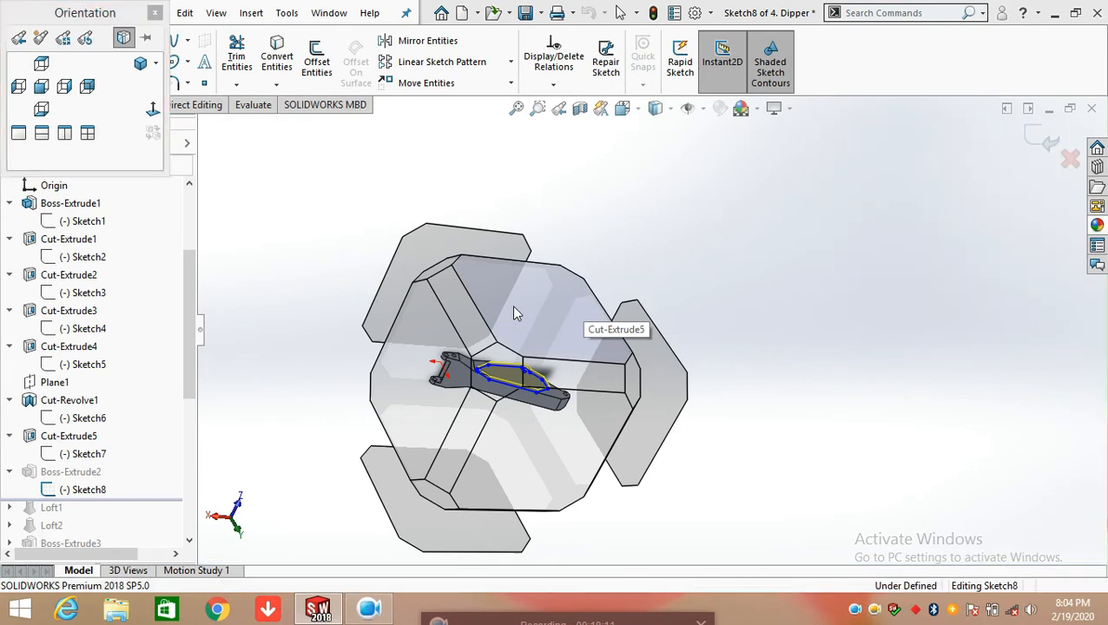
pyautogui.moveTo(588, 299)
pyautogui.mouseDown(button='middle')
pyautogui.moveTo(643, 371)
pyautogui.moveTo(649, 254)
pyautogui.mouseUp(button='middle')
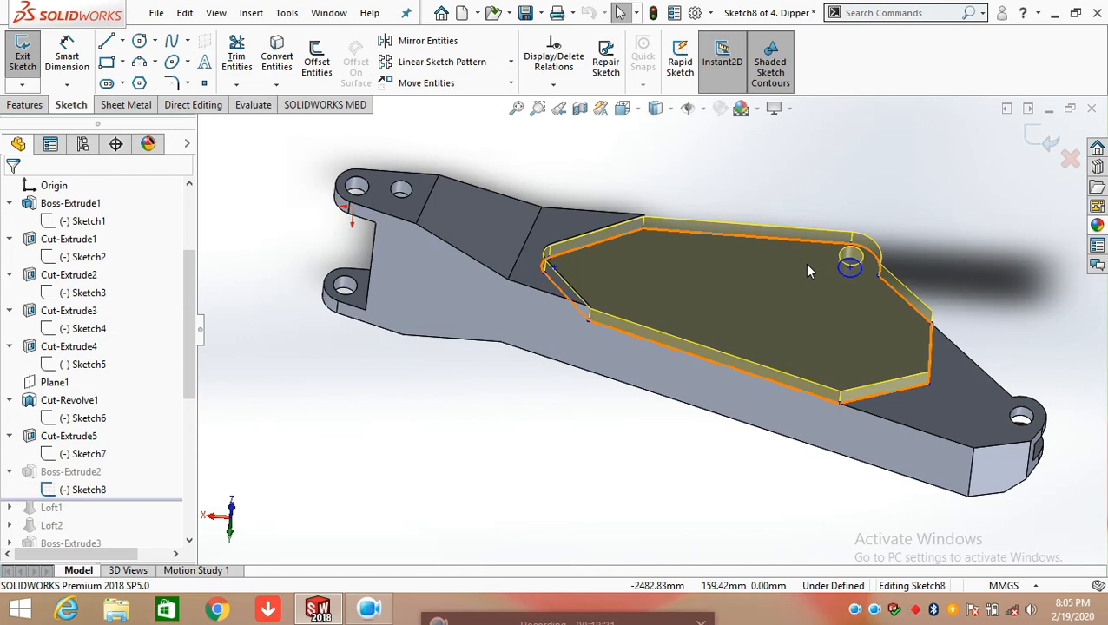
pyautogui.moveTo(864, 280)
pyautogui.mouseDown(button='middle')
pyautogui.moveTo(873, 333)
pyautogui.moveTo(759, 260)
pyautogui.mouseUp(button='middle')
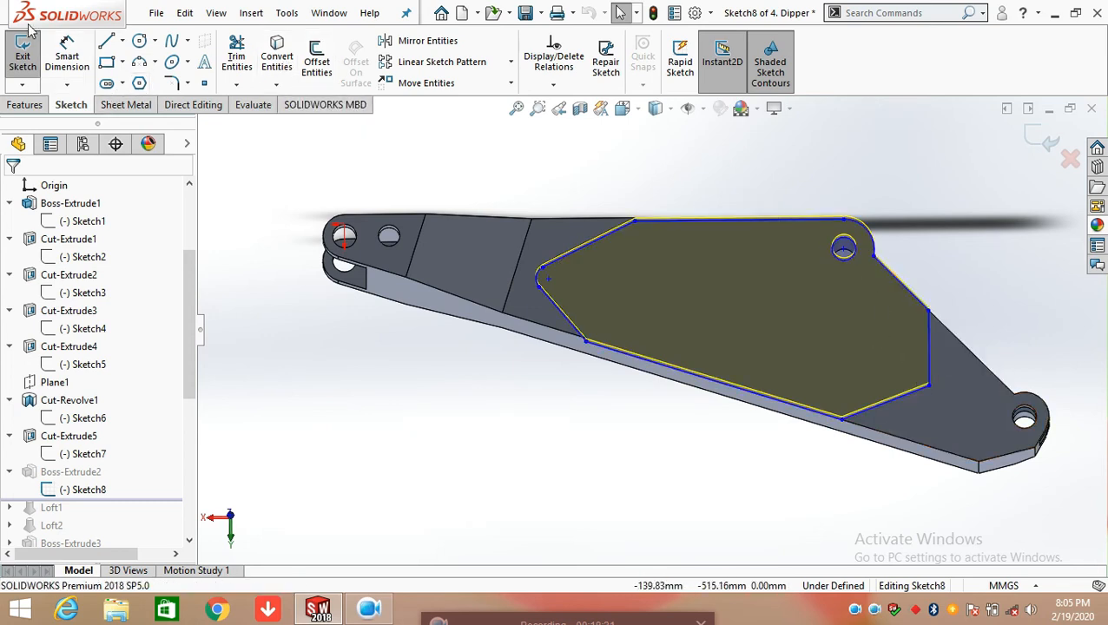
pyautogui.press('space')
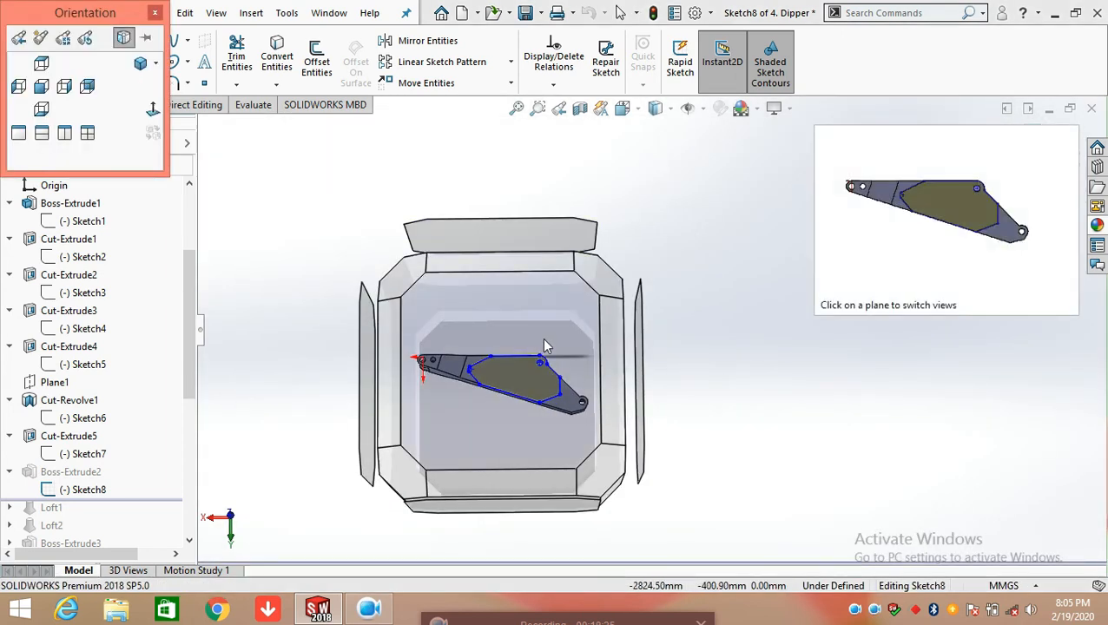
pyautogui.click(545, 346)
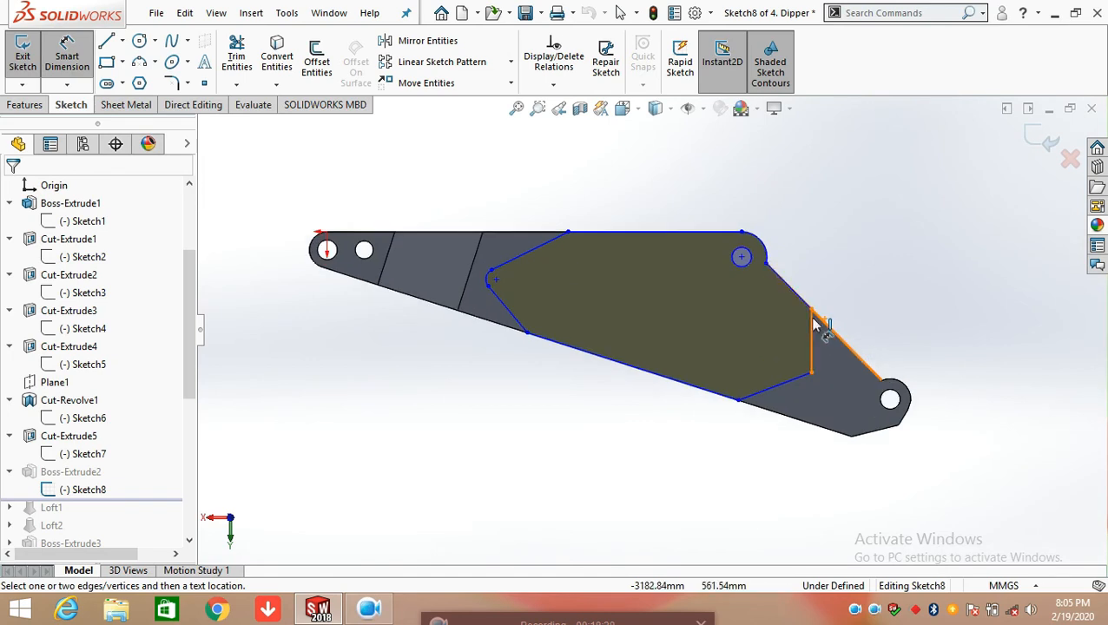
# Dimension the angle between the sloped line below the rounded corner and the vertical line in Sketch8
pyautogui.scroll(-3, 814, 323)
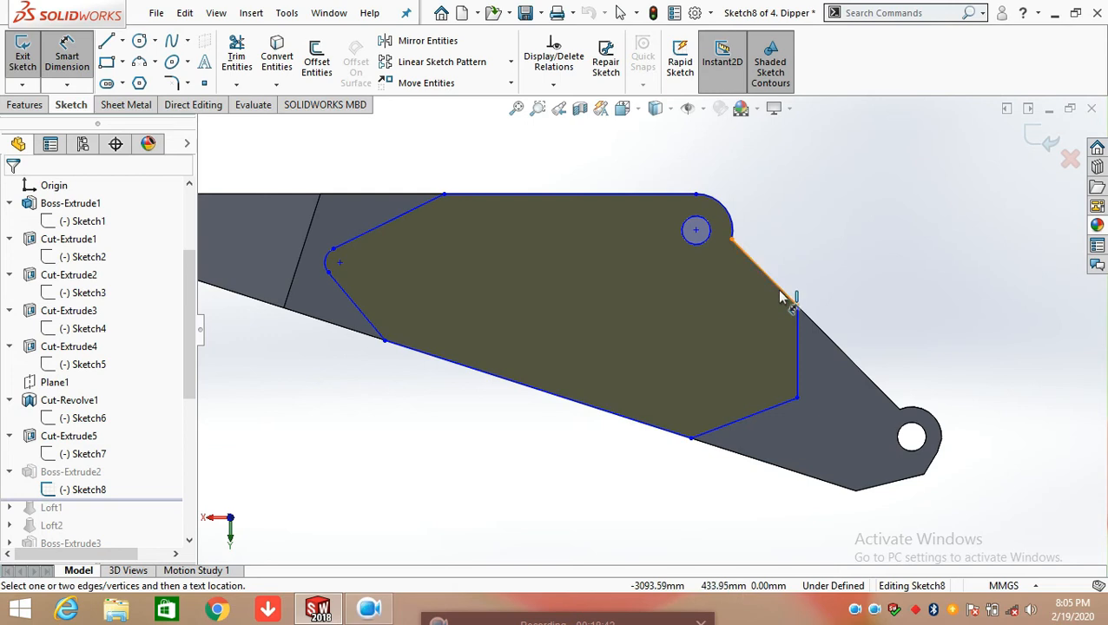
pyautogui.click(780, 297)
pyautogui.click(797, 337)
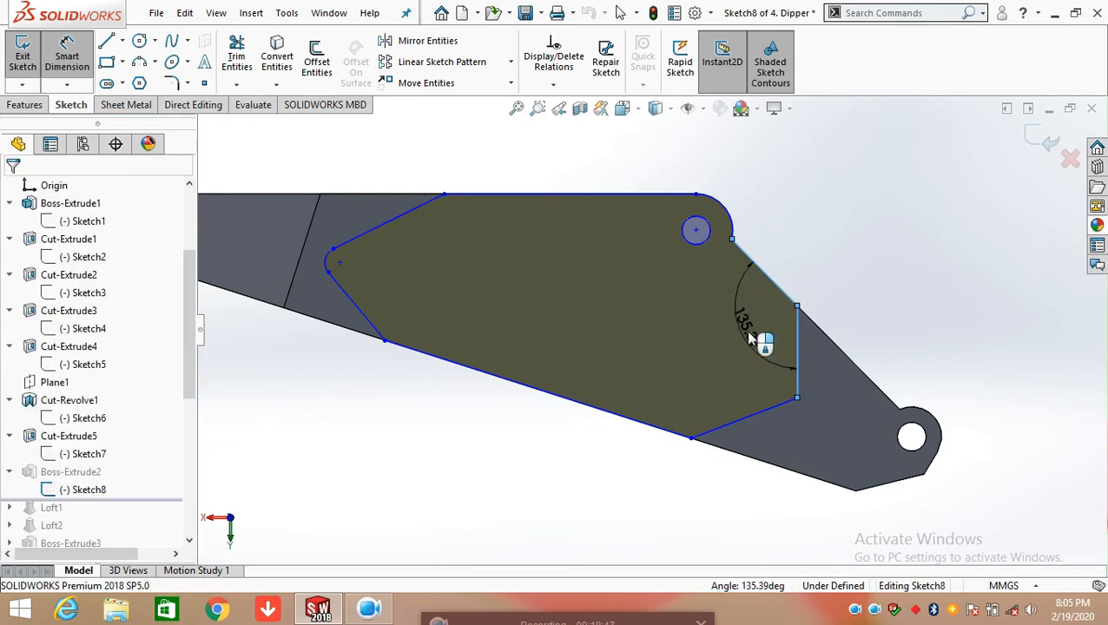
pyautogui.click(758, 323)
pyautogui.click(671, 312)
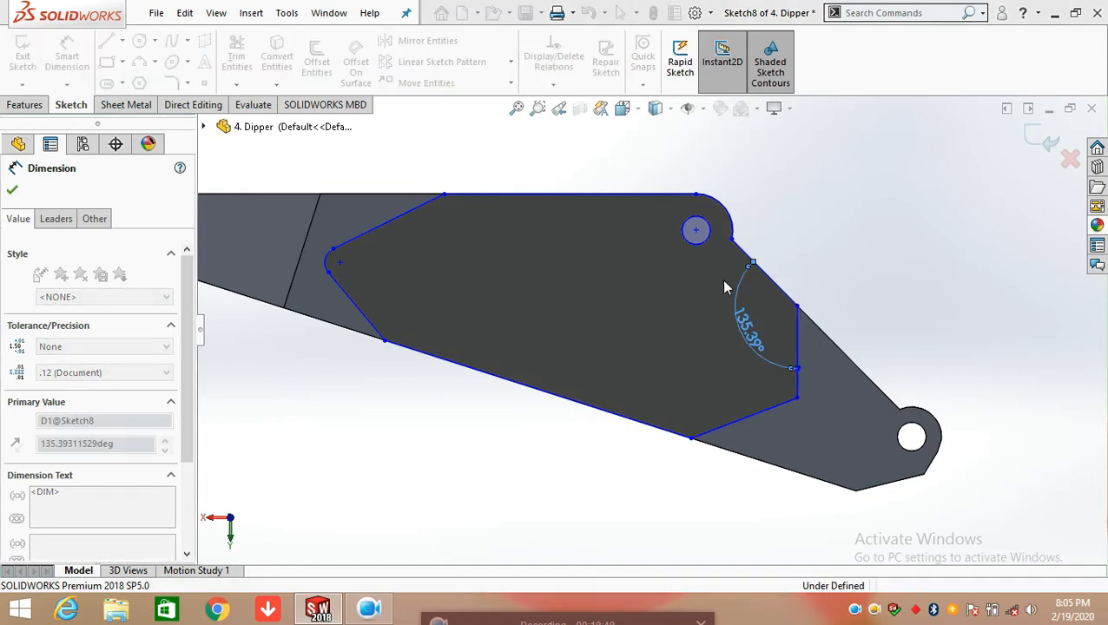
pyautogui.press('Escape')
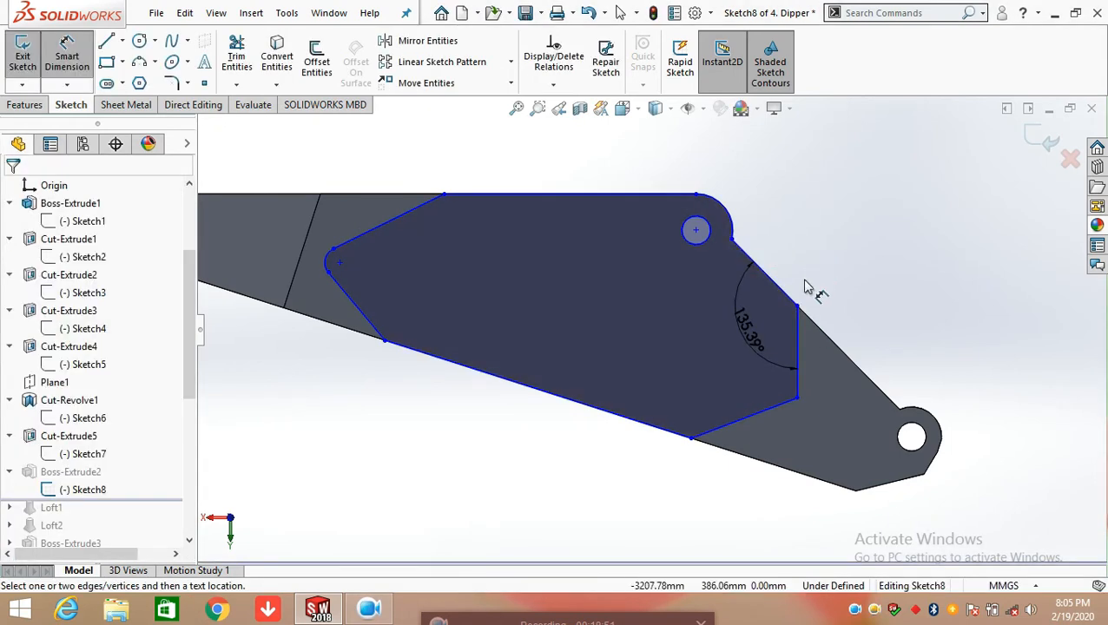
# Dimension the length of the short angled line joining the vertical line to the long lower line in Sketch8
pyautogui.click(787, 416)
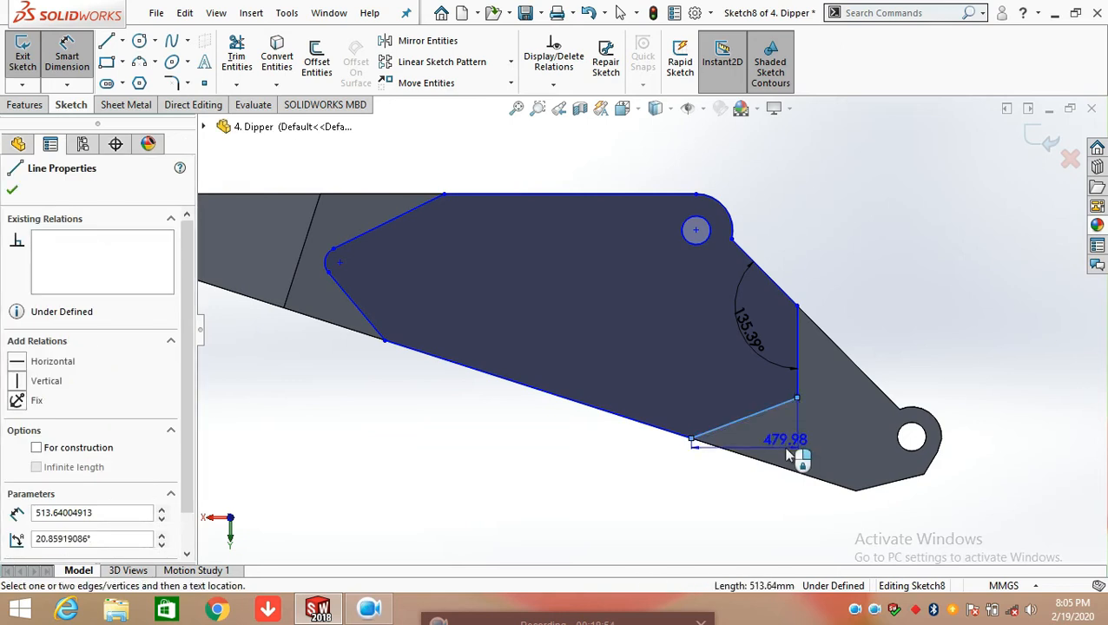
pyautogui.click(850, 445)
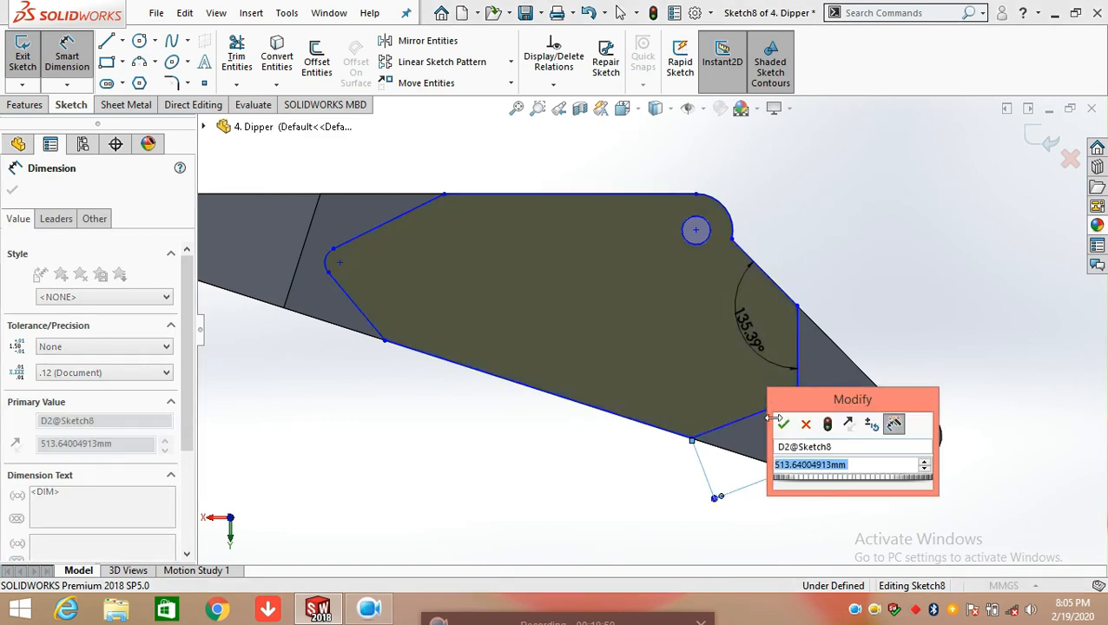
pyautogui.click(786, 424)
pyautogui.click(898, 291)
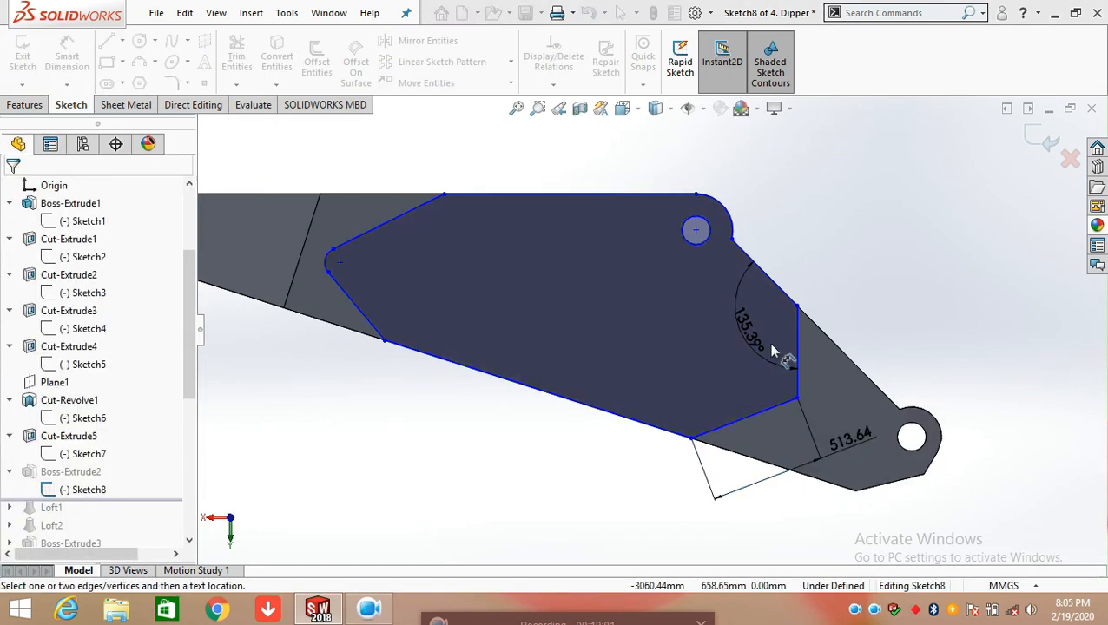
# Dimension the angle between the short angled line and the vertical line in Sketch8
pyautogui.click(775, 417)
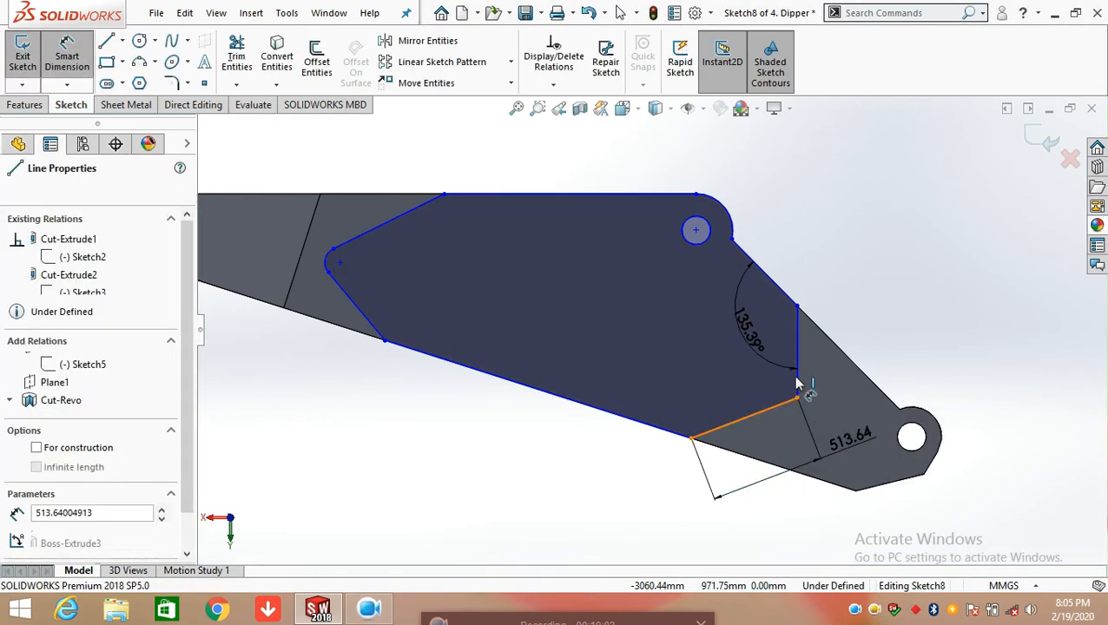
pyautogui.click(797, 360)
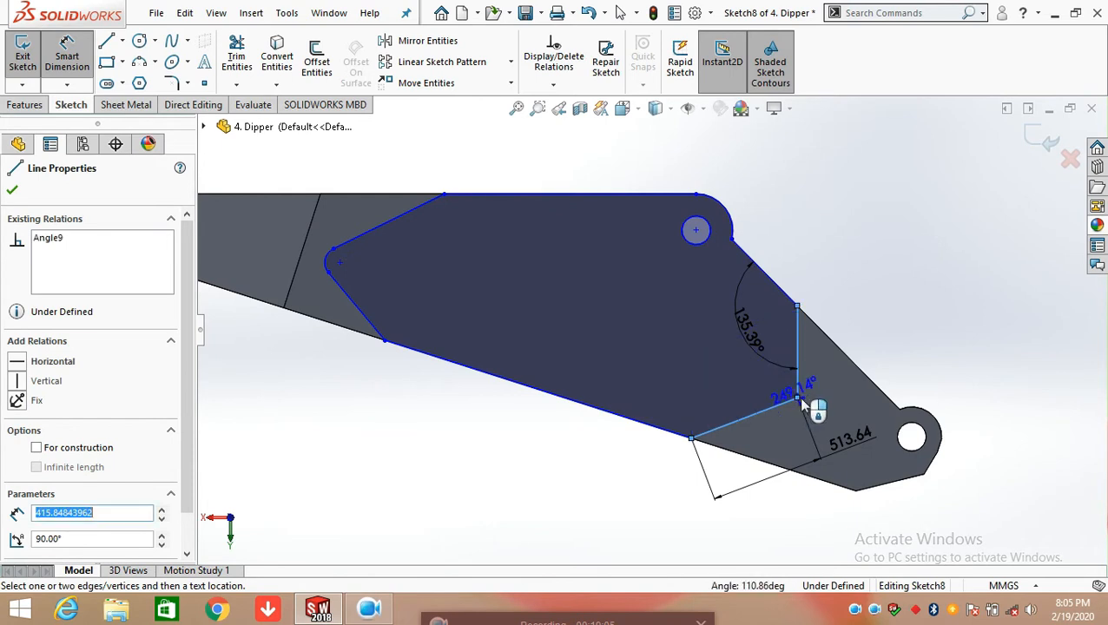
pyautogui.click(737, 368)
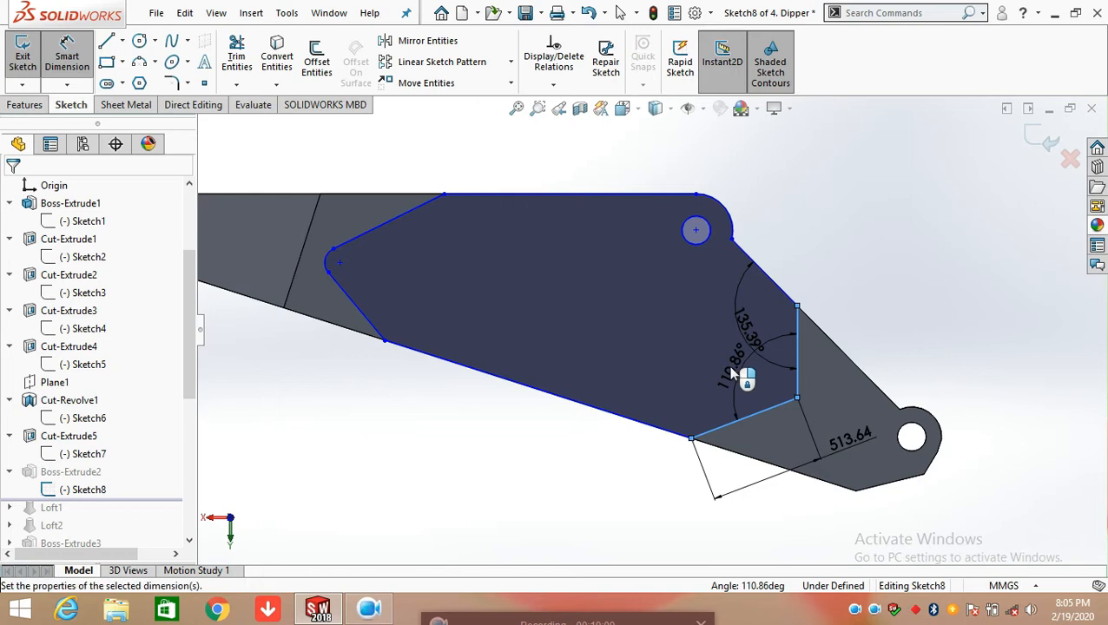
pyautogui.doubleClick(732, 373)
pyautogui.click(671, 348)
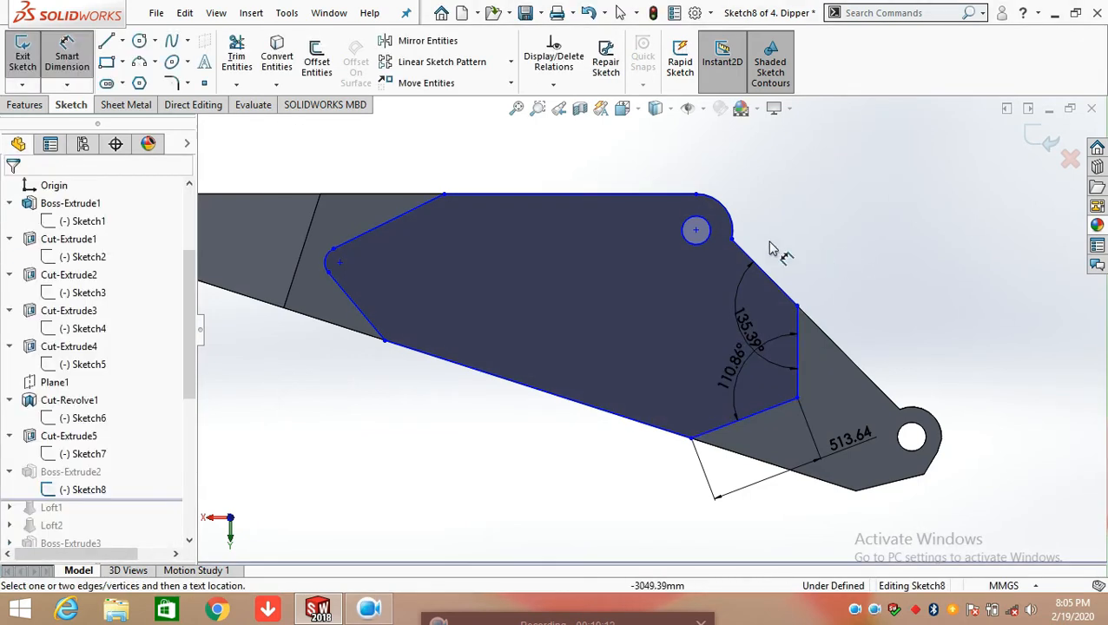
# Dimension the diameter of the circle inside the rounded corner in Sketch8
pyautogui.click(708, 232)
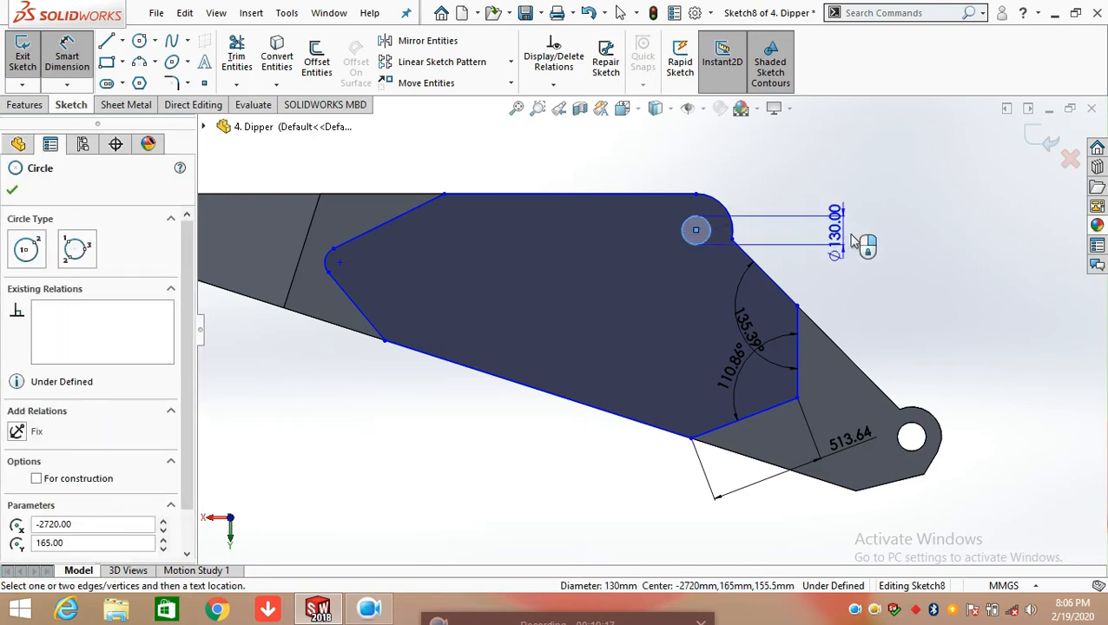
pyautogui.click(890, 227)
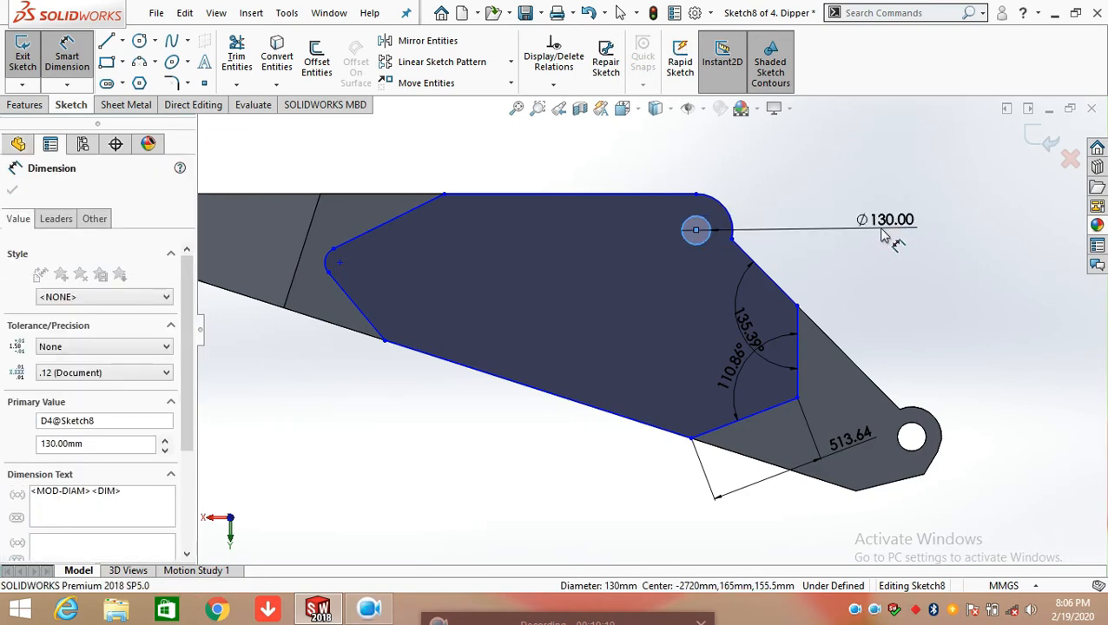
pyautogui.click(814, 206)
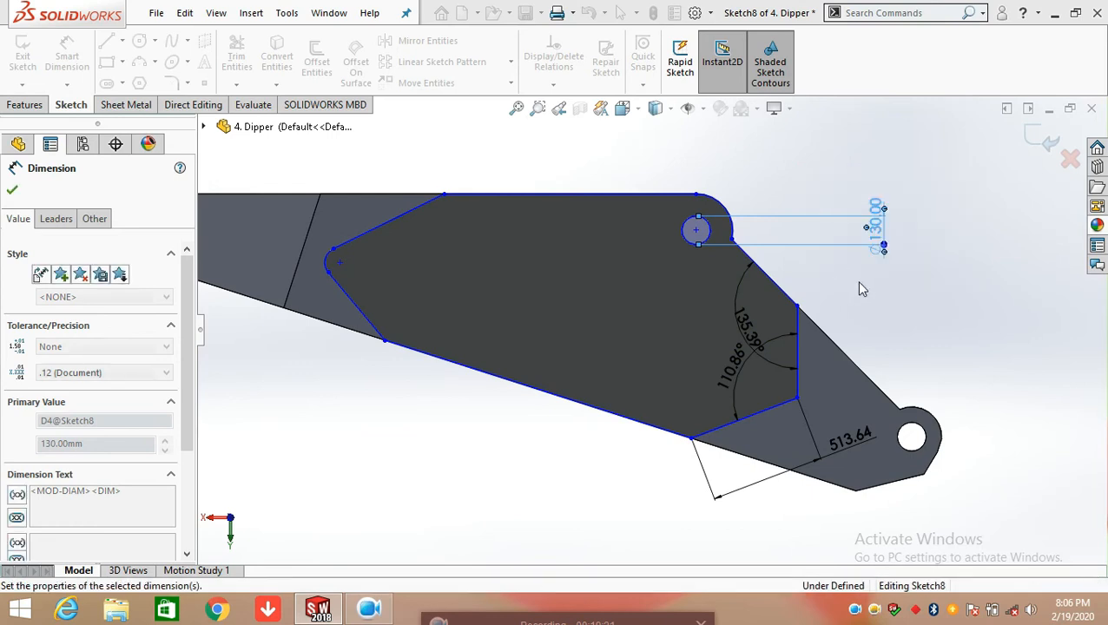
# Dimension the length of the sloped line between the rounded corner and the vertical line in Sketch8
pyautogui.moveTo(858, 289)
pyautogui.mouseDown(button='middle')
pyautogui.moveTo(642, 313)
pyautogui.moveTo(625, 358)
pyautogui.moveTo(686, 317)
pyautogui.mouseUp(button='middle')
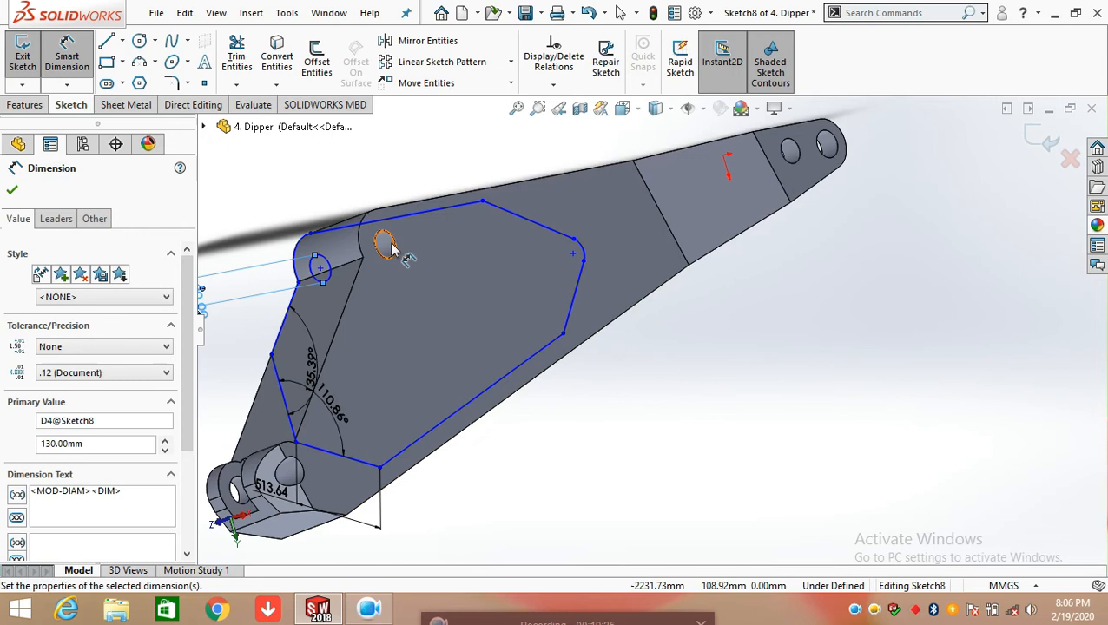
pyautogui.moveTo(636, 428)
pyautogui.mouseDown(button='middle')
pyautogui.moveTo(762, 336)
pyautogui.moveTo(779, 343)
pyautogui.mouseUp(button='middle')
pyautogui.press('space')
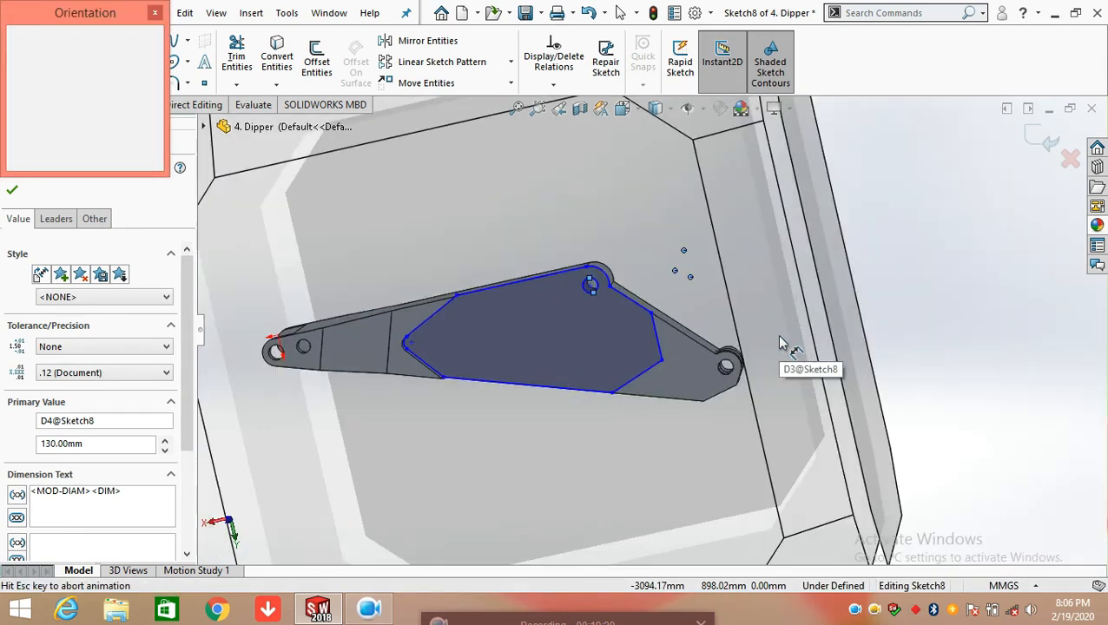
pyautogui.click(544, 372)
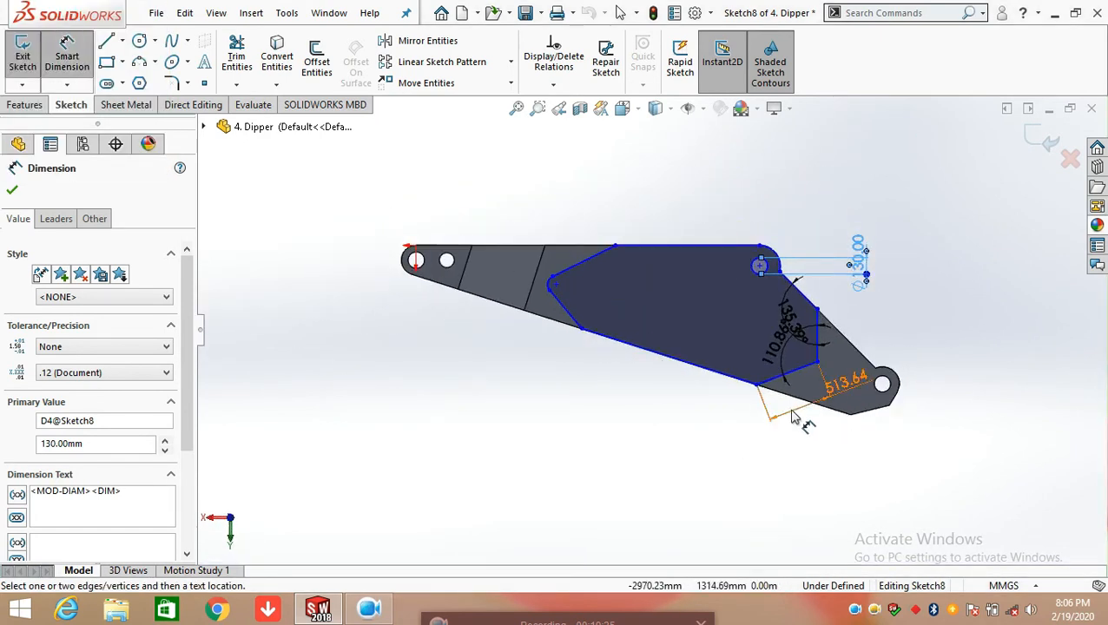
pyautogui.scroll(-3, 820, 314)
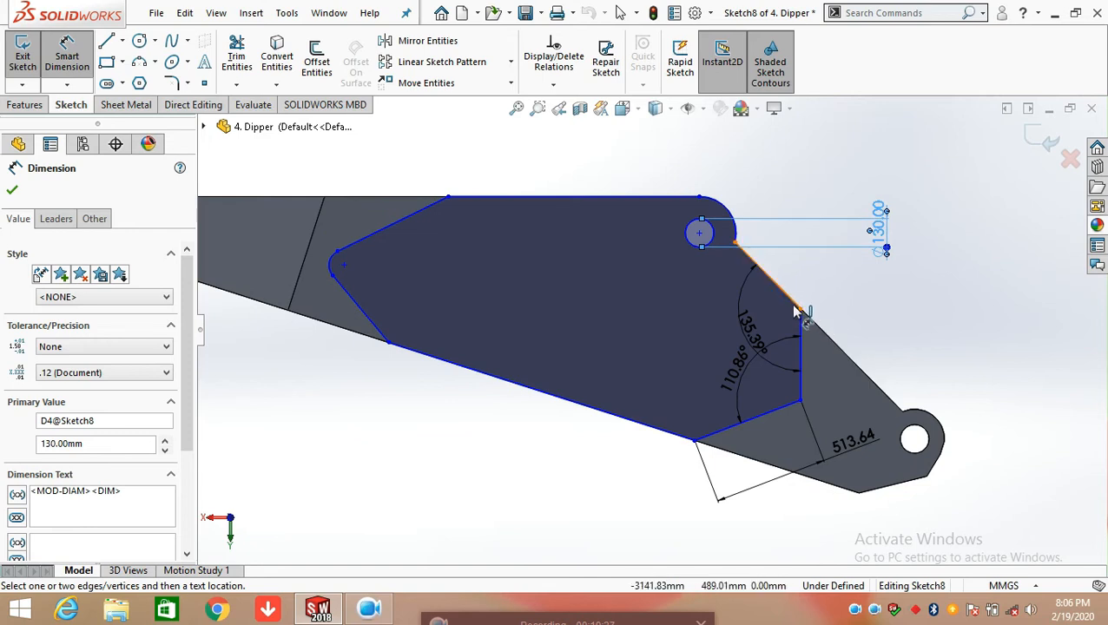
pyautogui.click(795, 310)
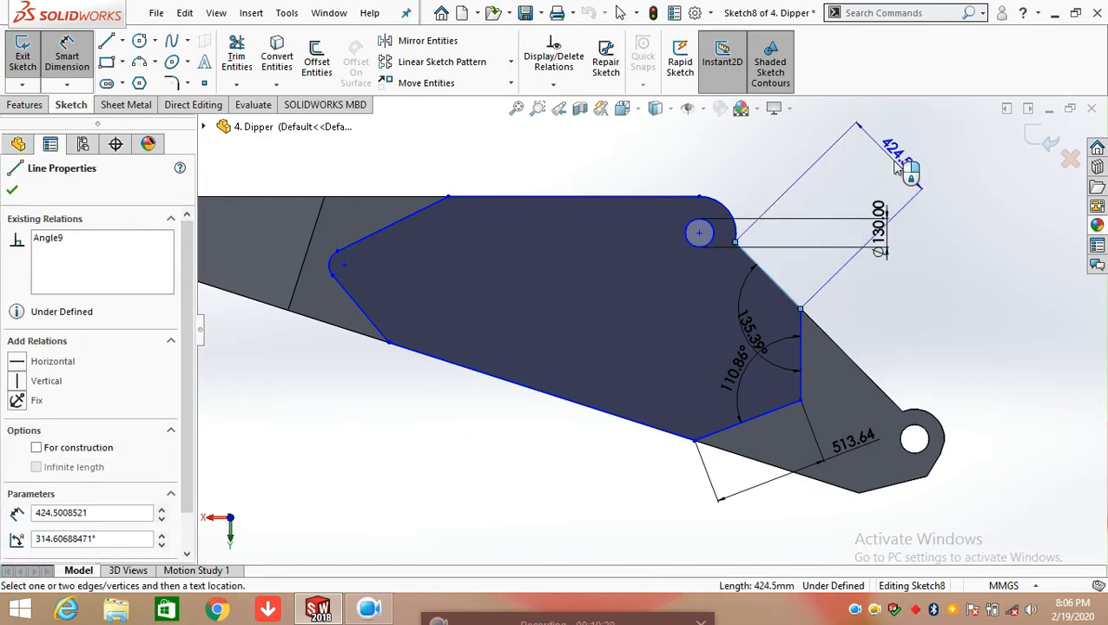
pyautogui.click(915, 168)
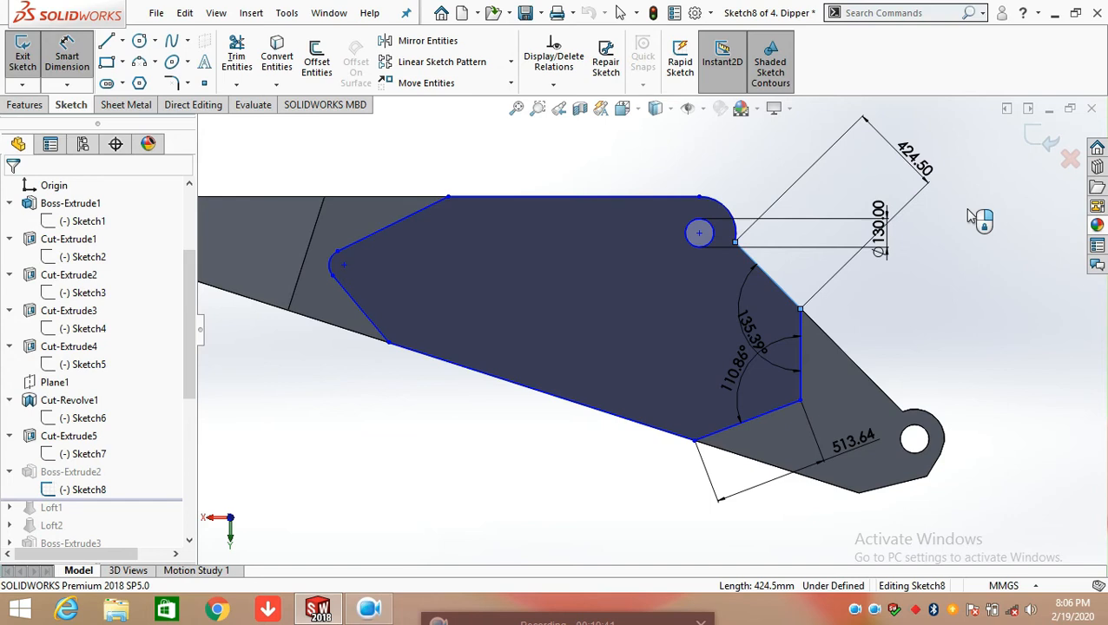
pyautogui.click(856, 173)
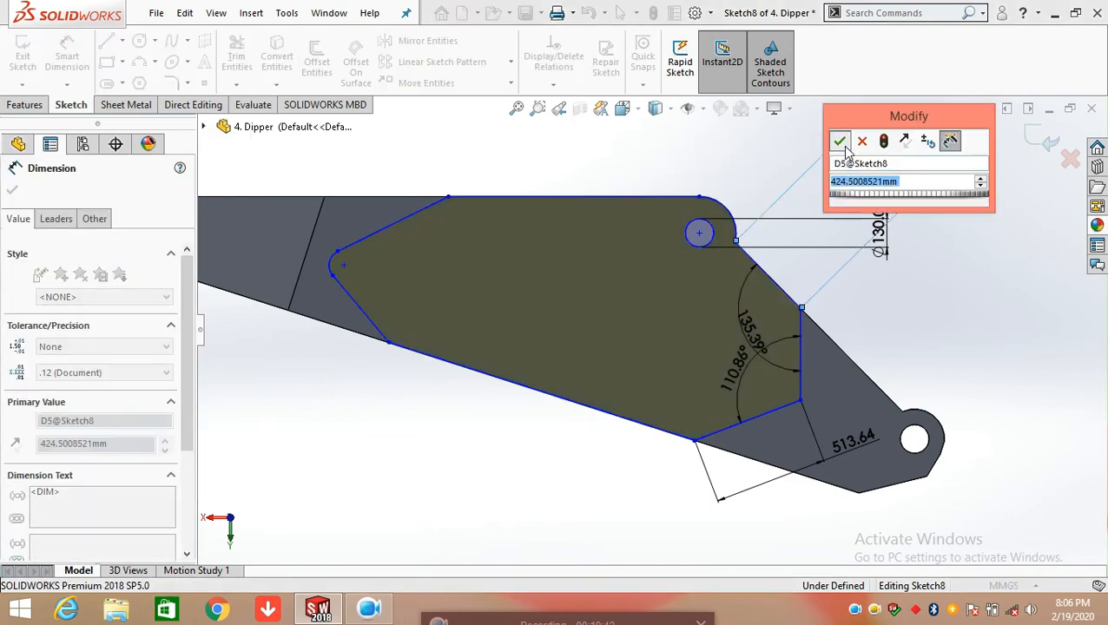
pyautogui.click(841, 142)
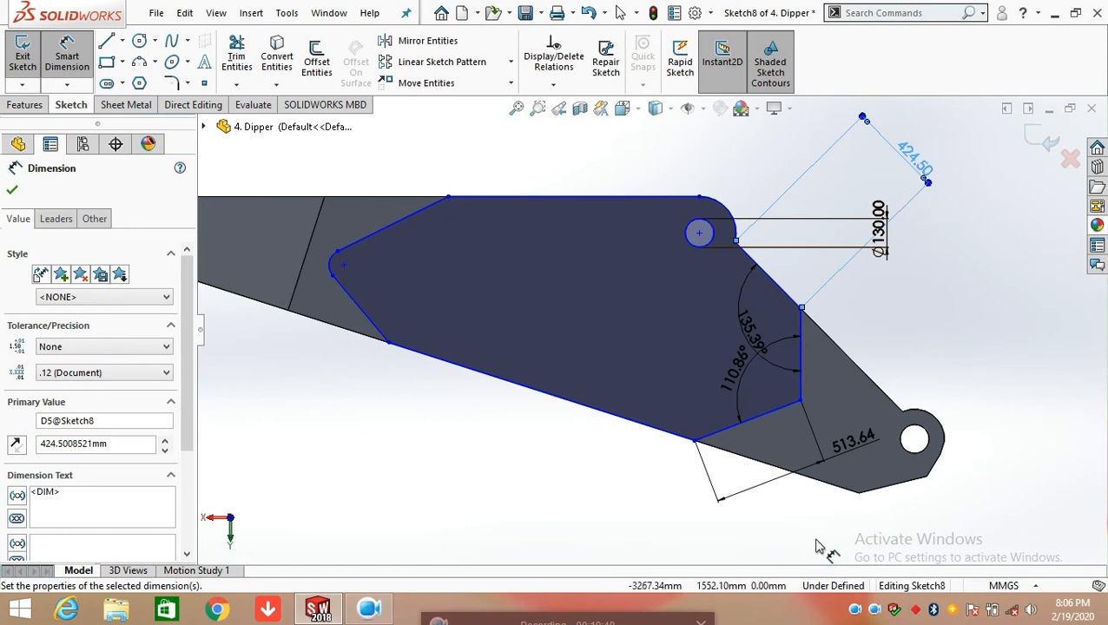
# Dimension the length of the long lower line in Sketch8
pyautogui.click(563, 404)
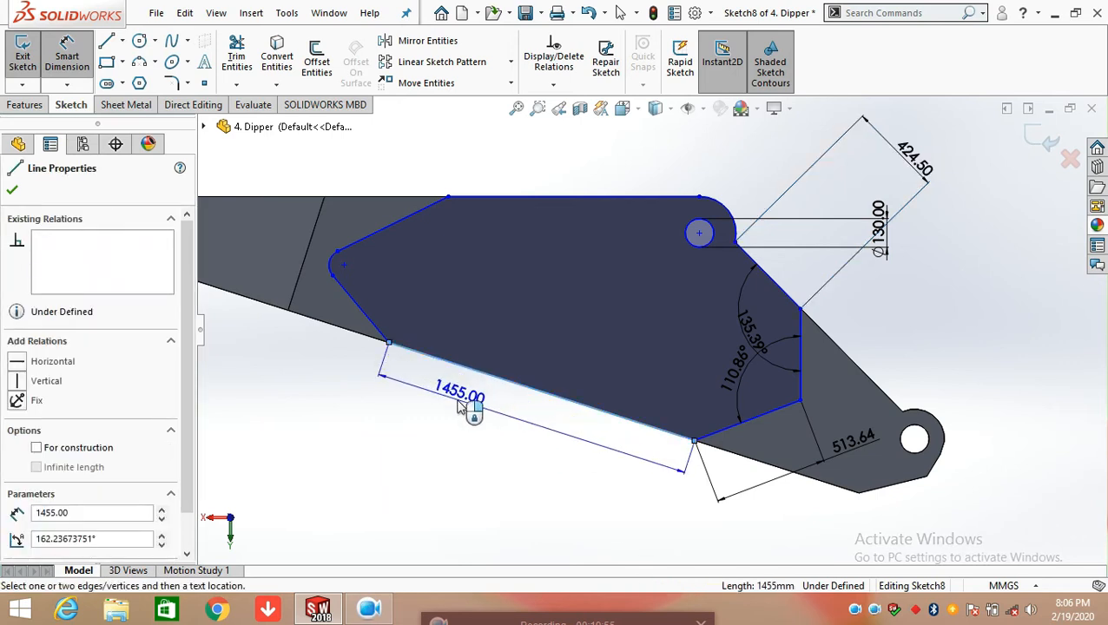
pyautogui.click(462, 408)
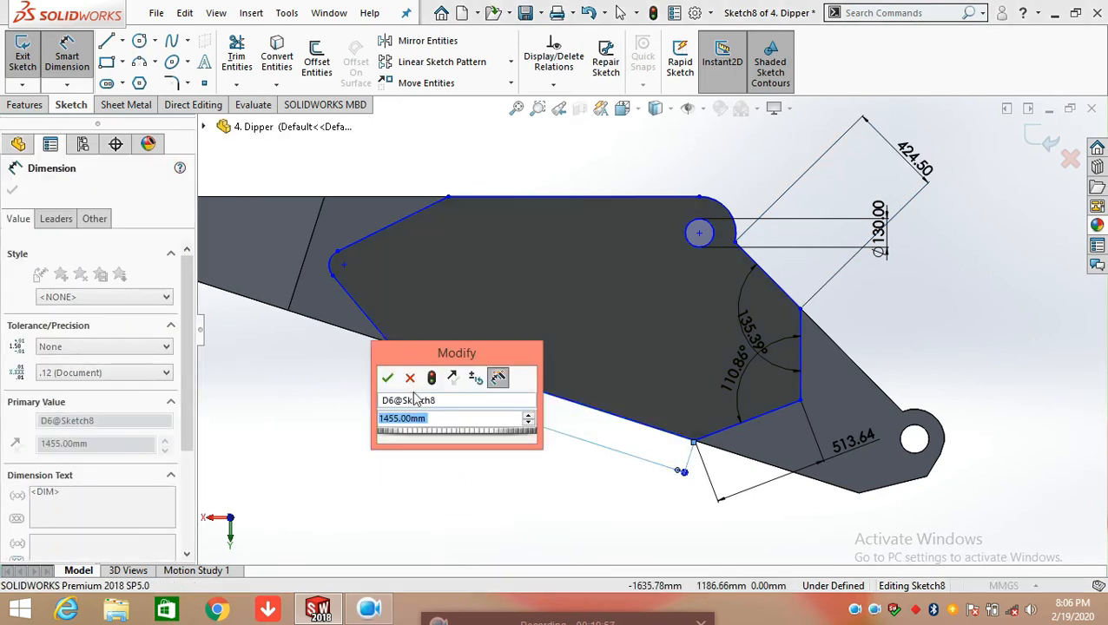
pyautogui.click(388, 378)
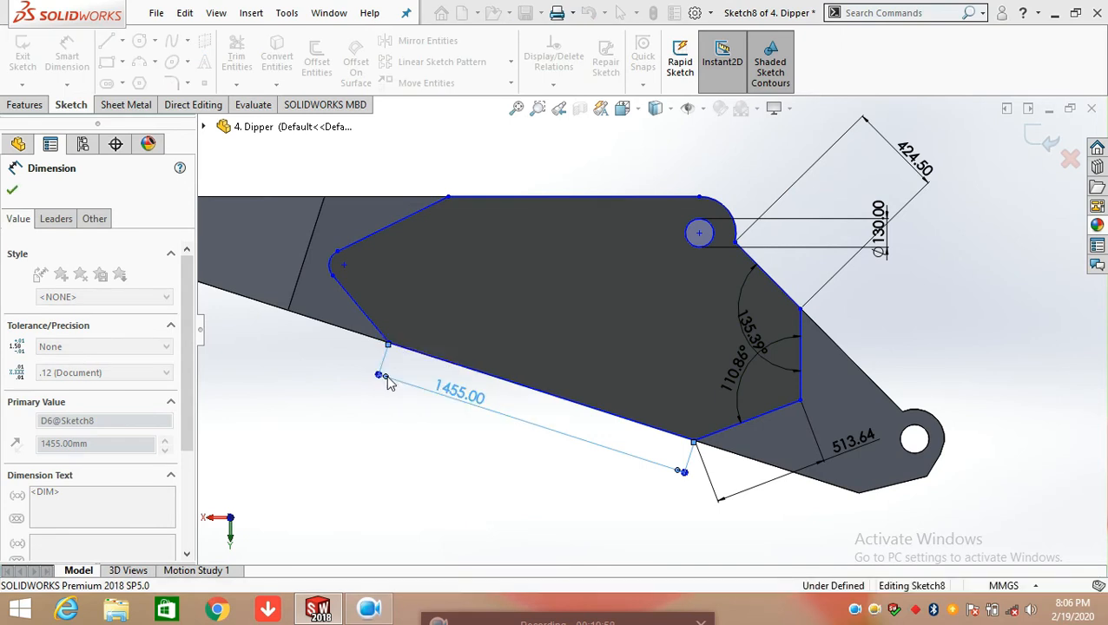
pyautogui.scroll(3, 490, 465)
pyautogui.click(456, 465)
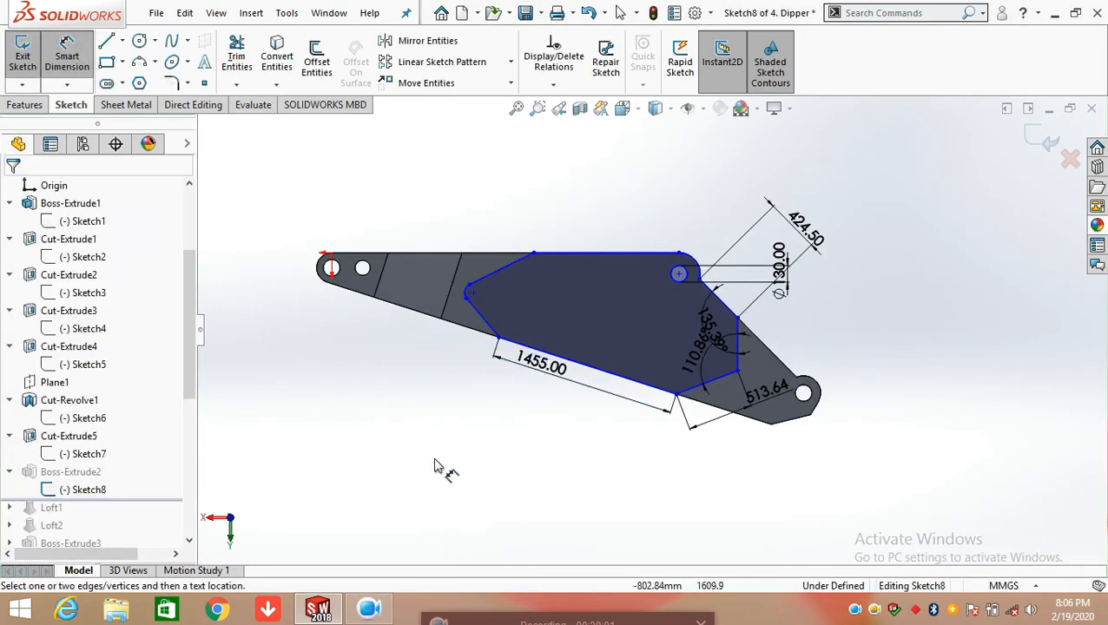
# Exit Sketch8 and review the extrusion settings of Boss-Extrude2 without changing them
pyautogui.moveTo(738, 475); pyautogui.dragTo(860, 253, button='middle')
pyautogui.click(1032, 141)
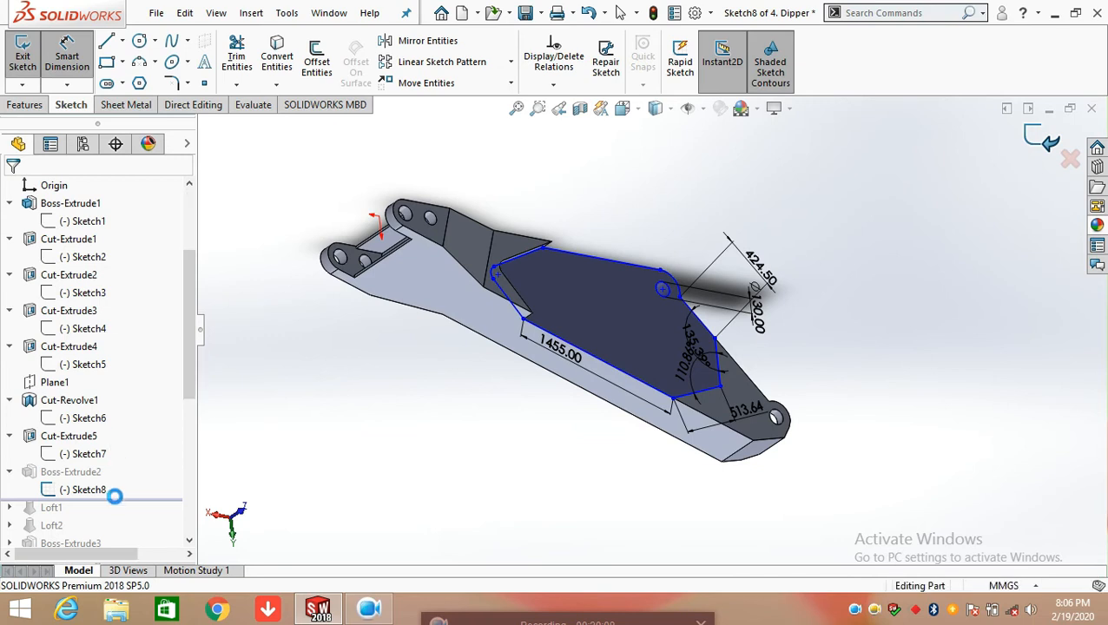
pyautogui.click(77, 473)
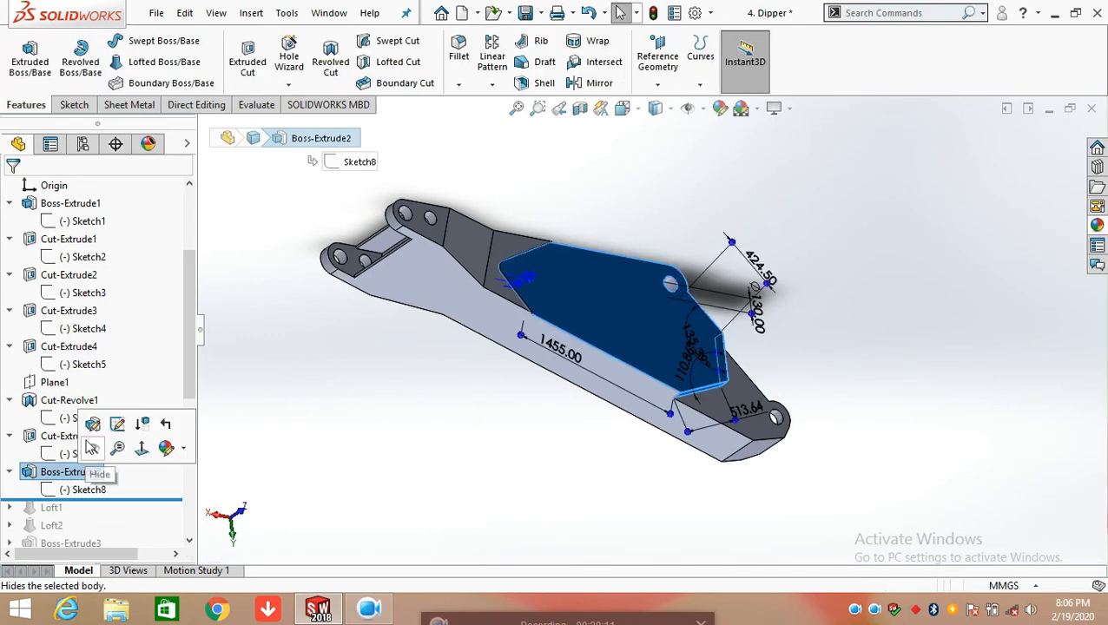
pyautogui.click(96, 424)
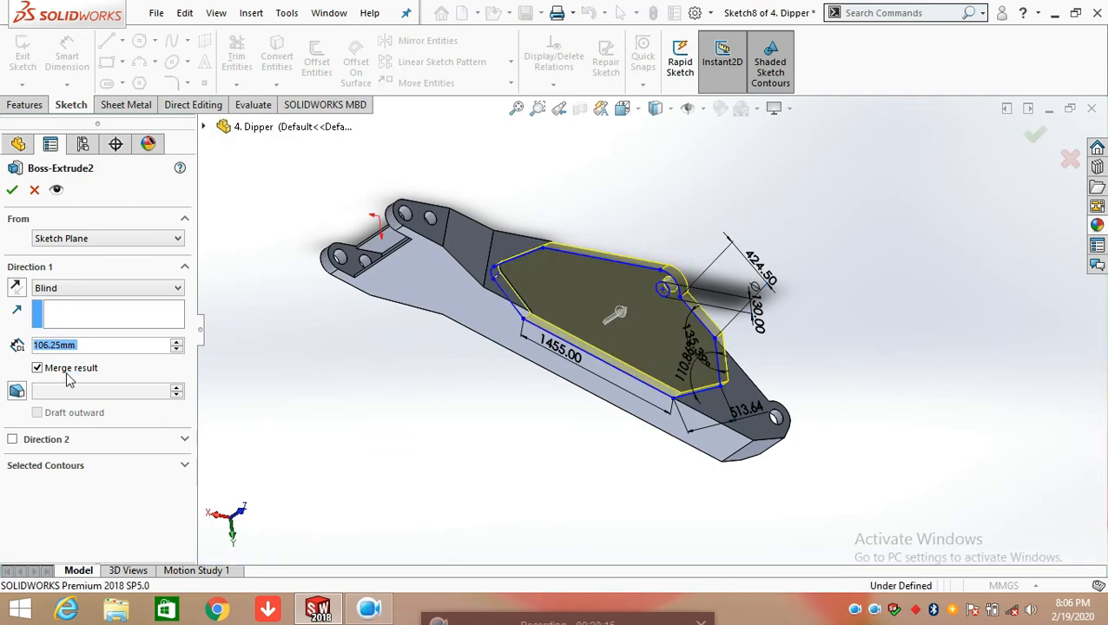
pyautogui.click(33, 191)
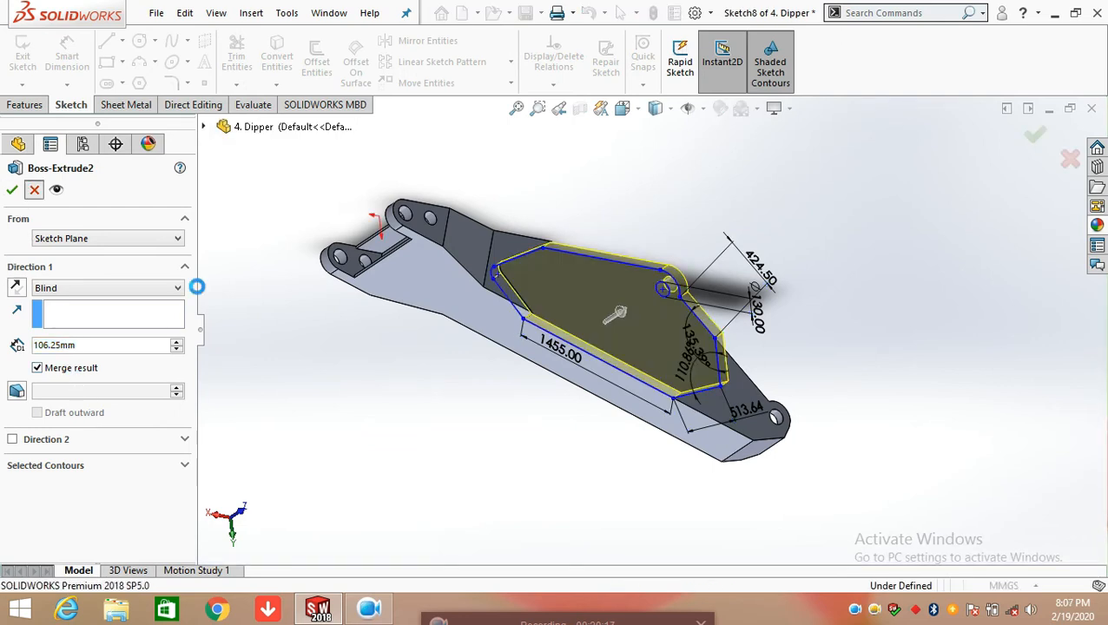
pyautogui.click(394, 427)
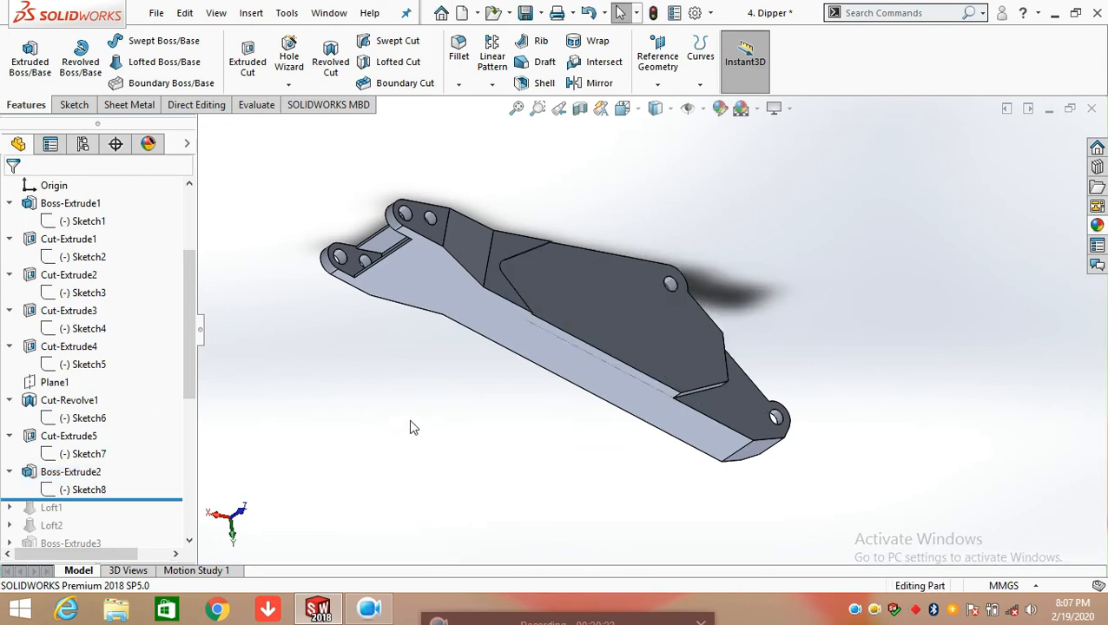
# Create a sketch on the outer face of Boss-Extrude2, convert the face outline into sketch entities, and exit the sketch
pyautogui.click(74, 104)
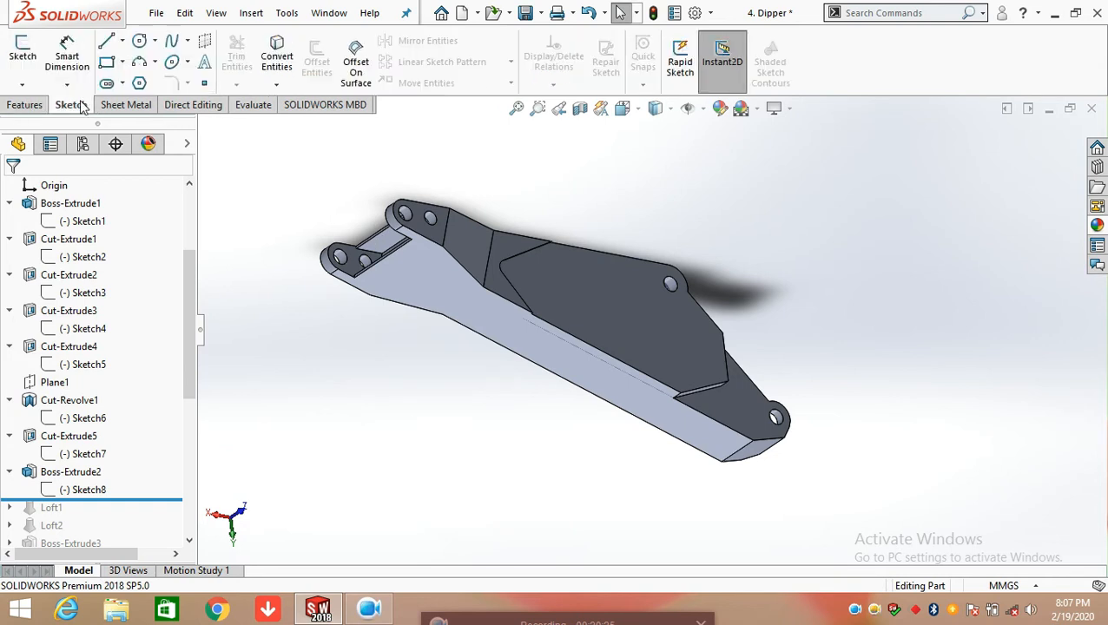
pyautogui.click(629, 300)
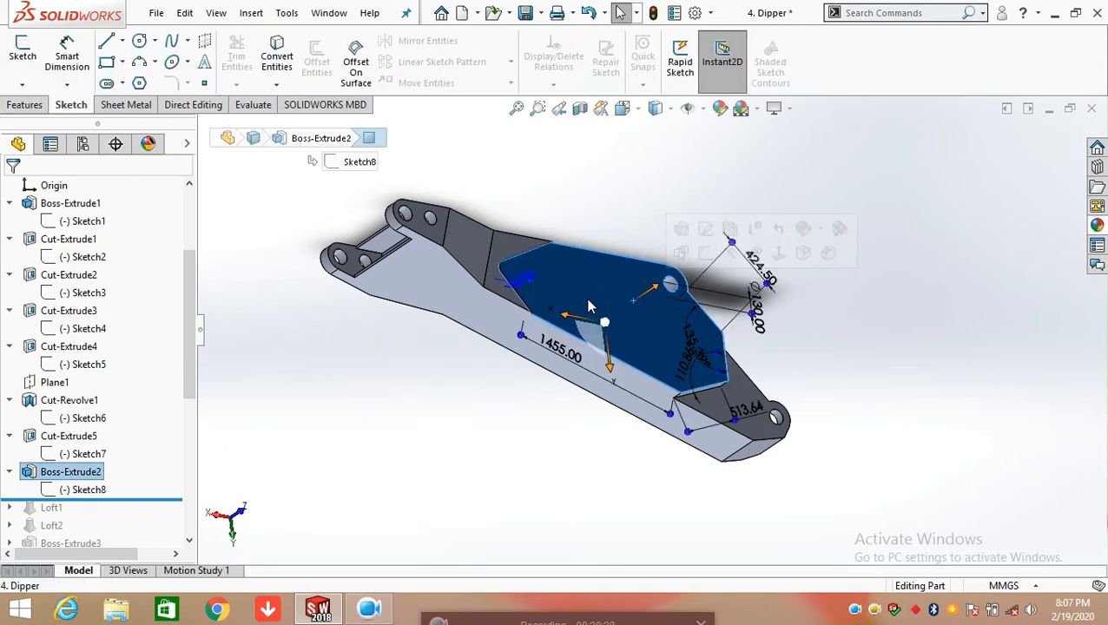
pyautogui.click(704, 253)
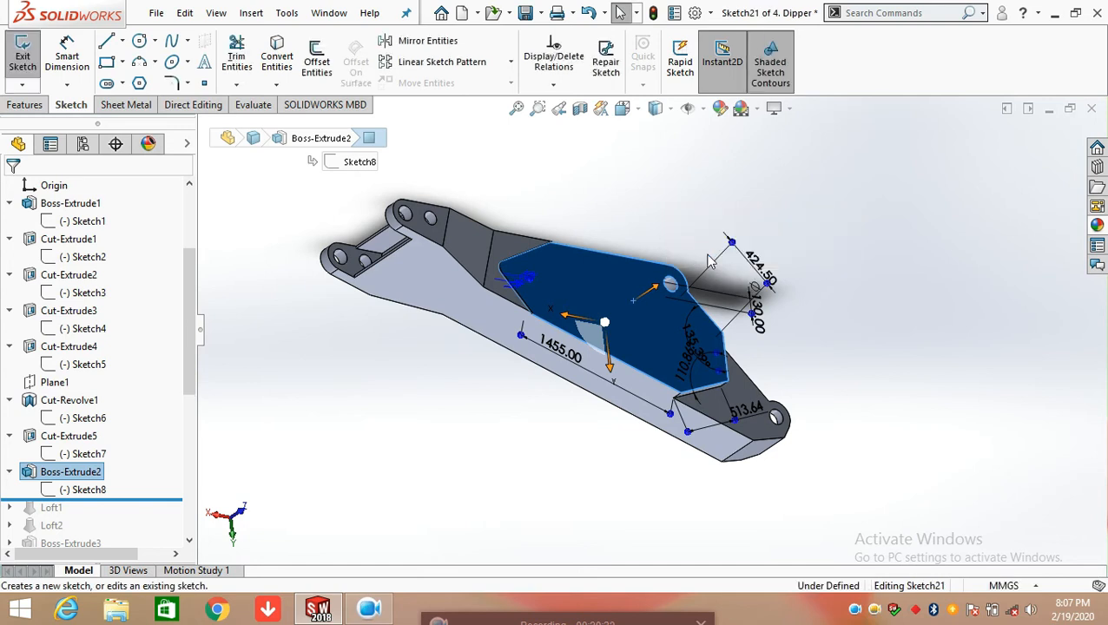
pyautogui.click(276, 58)
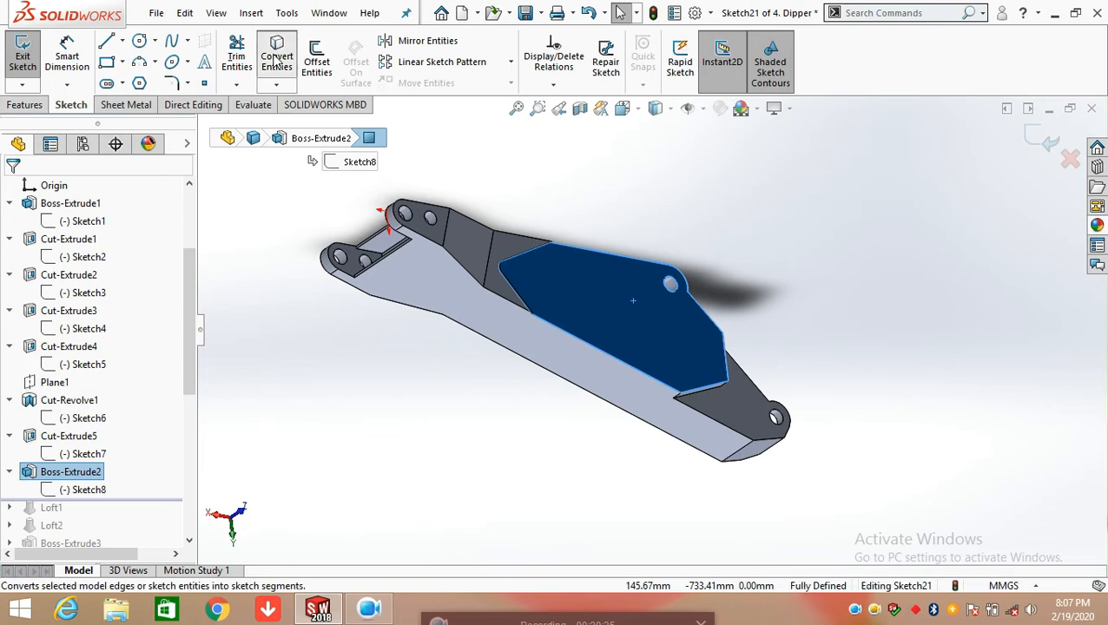
pyautogui.scroll(-3, 613, 302)
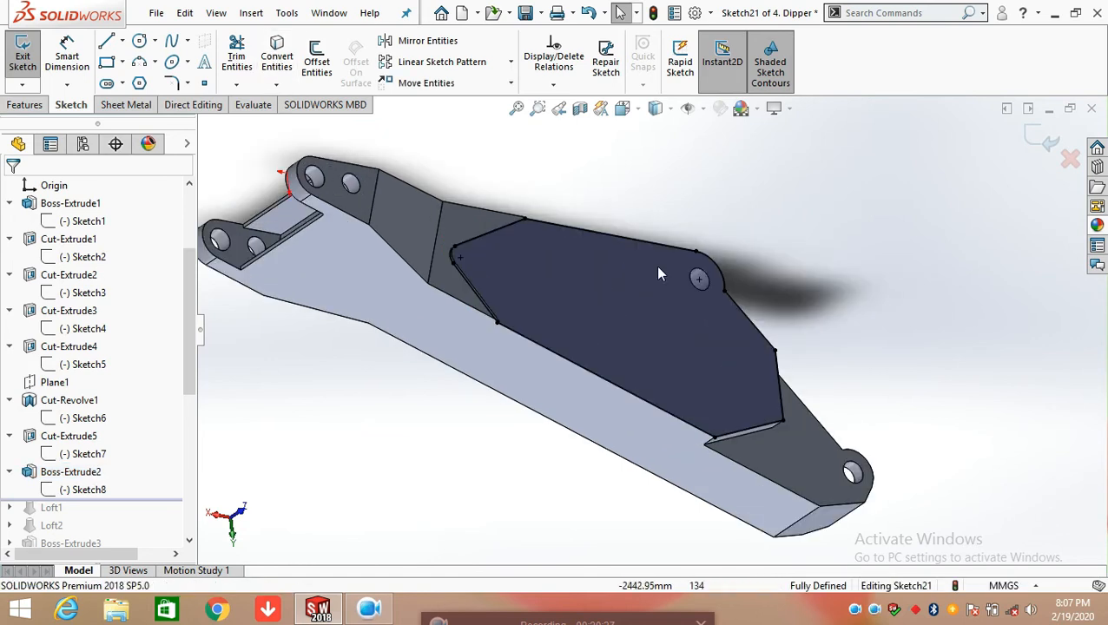
pyautogui.moveTo(720, 396); pyautogui.dragTo(625, 432, button='middle')
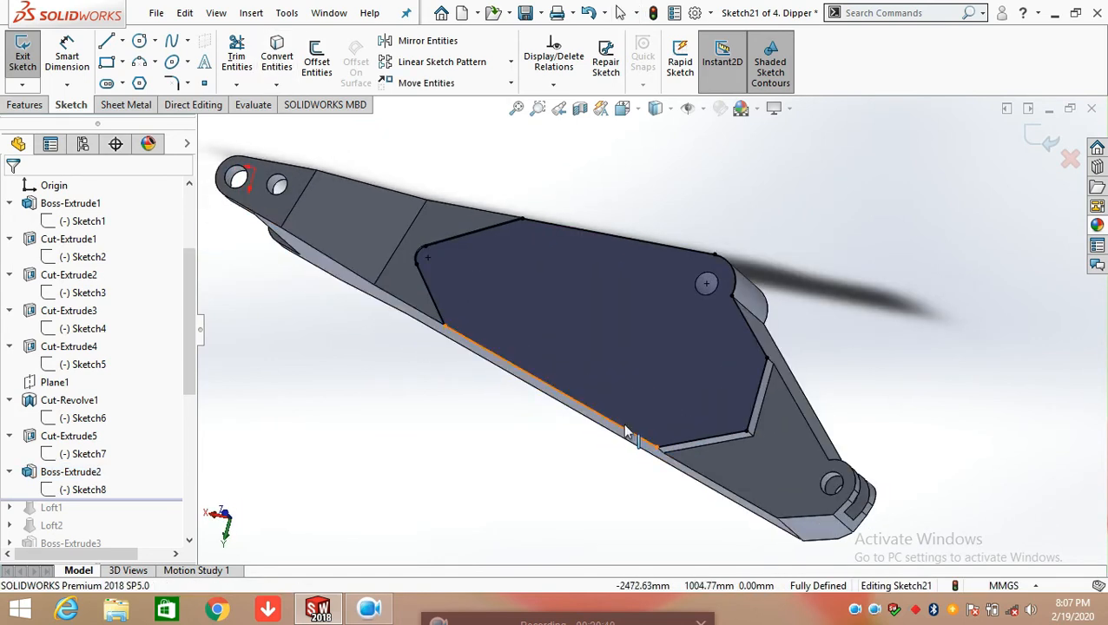
pyautogui.click(1035, 141)
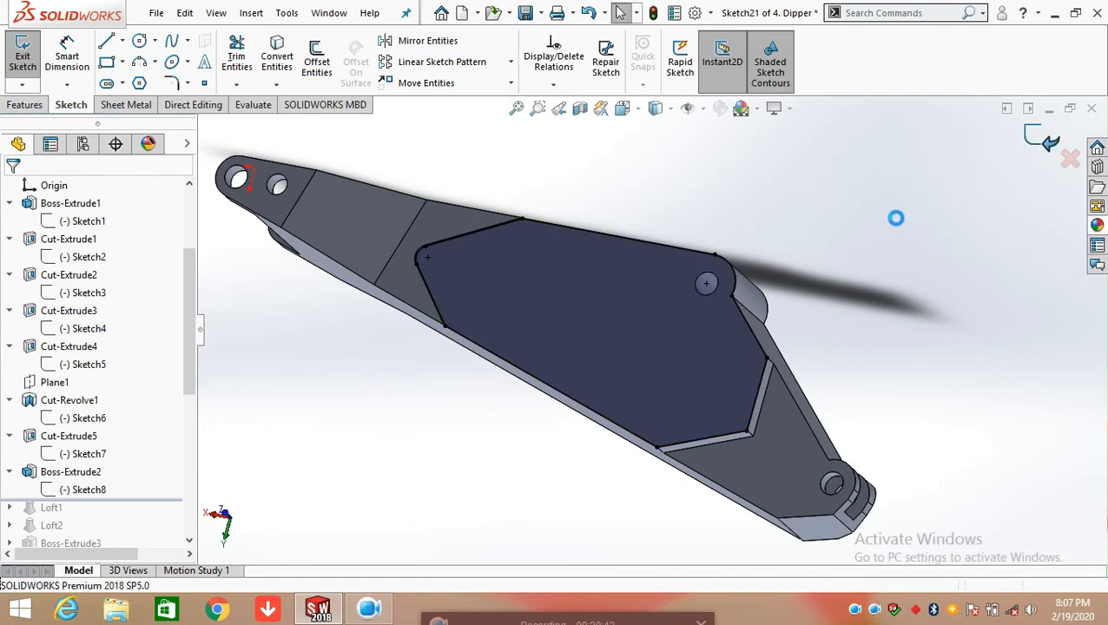
pyautogui.click(886, 260)
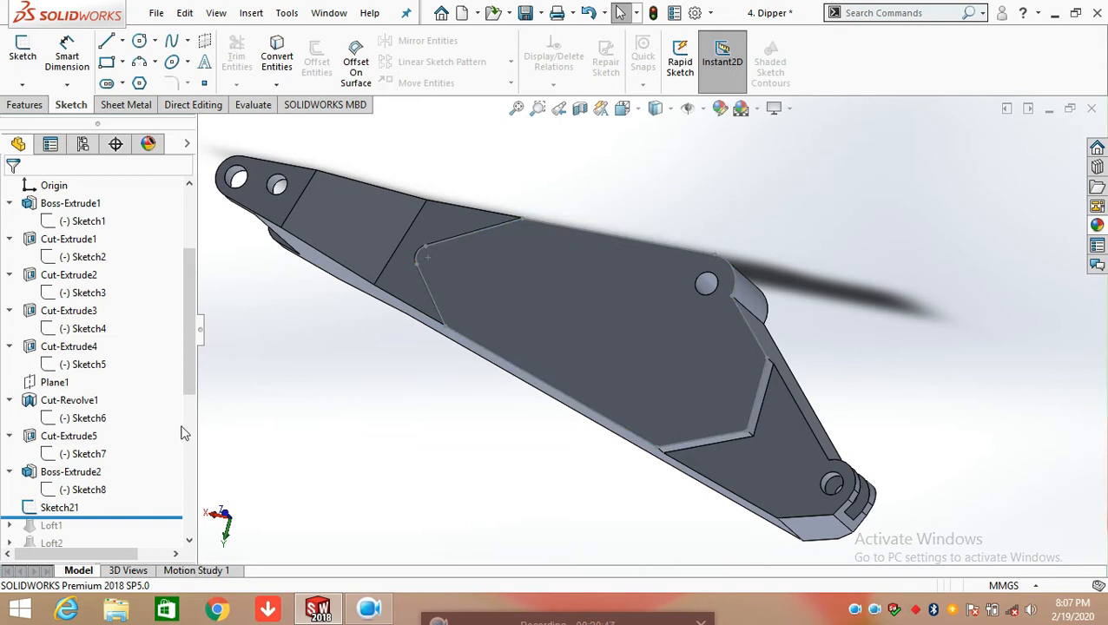
# Delete Sketch21, the converted outline sketch on the outer face of Boss-Extrude2
pyautogui.scroll(-3, 182, 433)
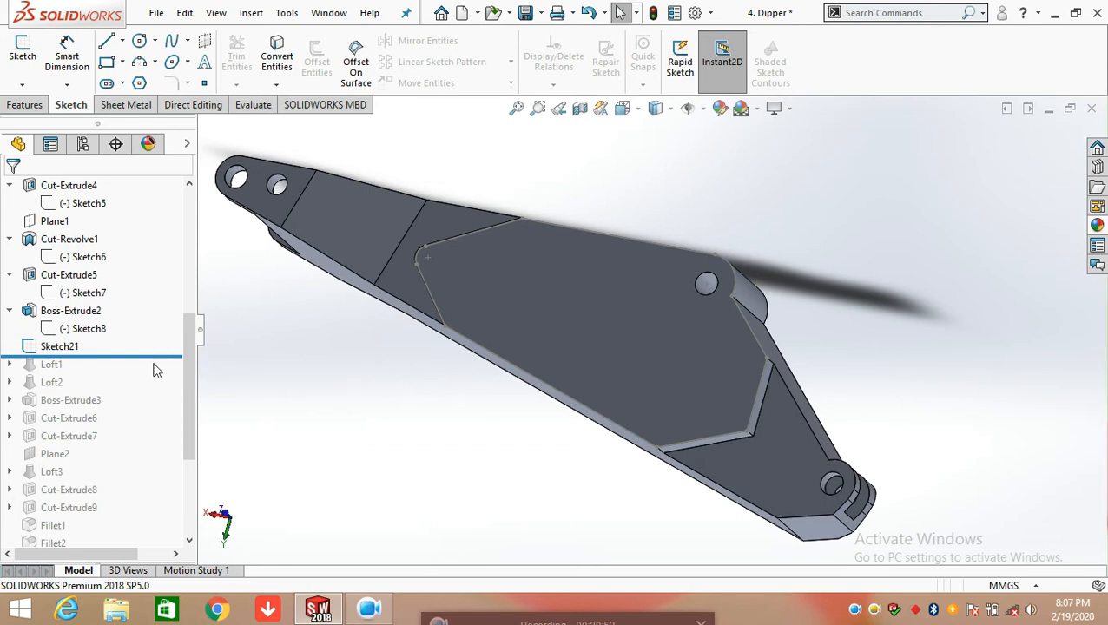
pyautogui.click(62, 347)
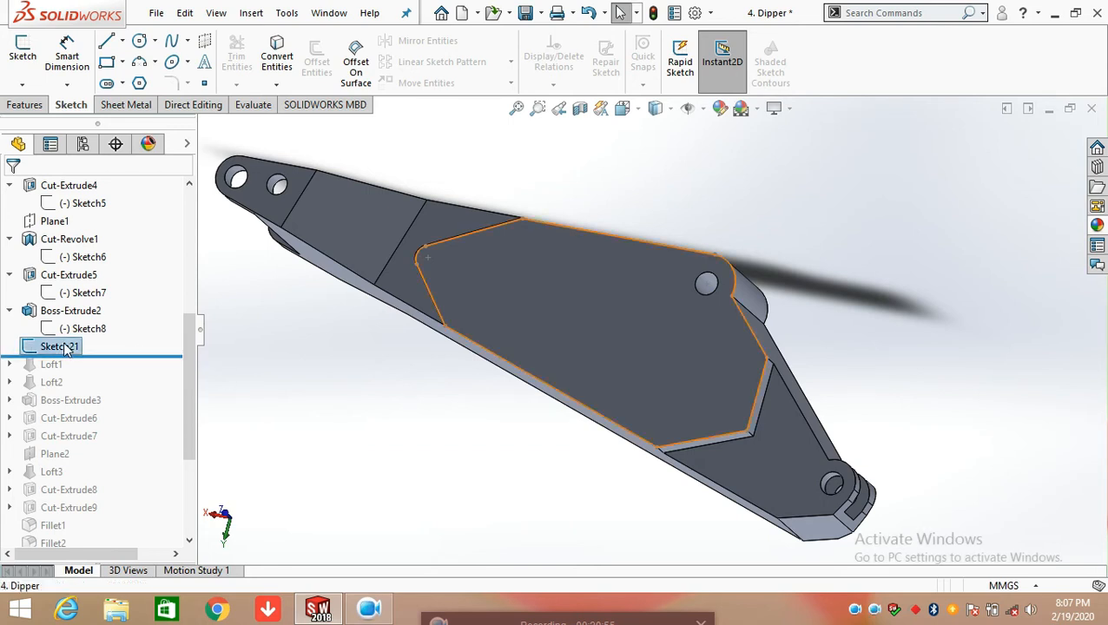
pyautogui.press('Delete')
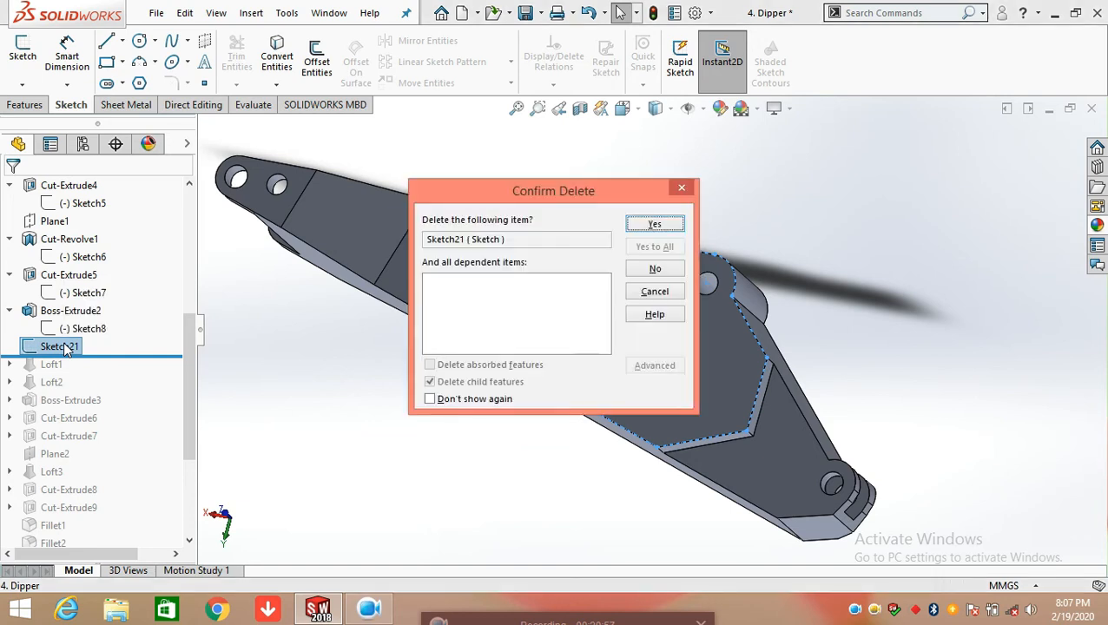
pyautogui.press('Return')
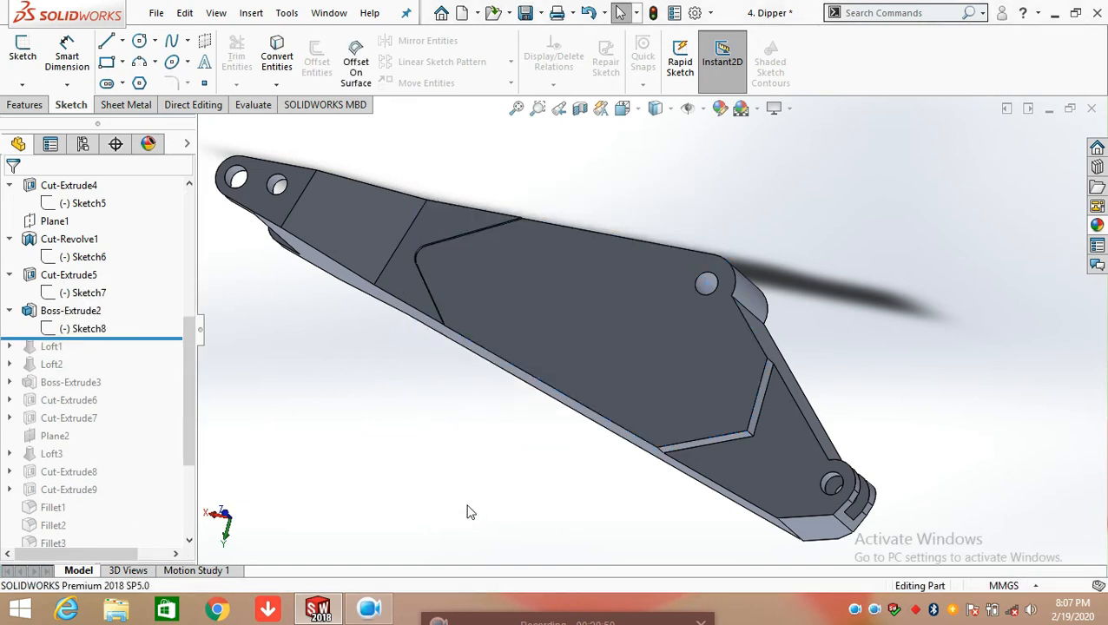
# Roll the model forward to include Loft1 and open its 3DSketch1 for editing
pyautogui.moveTo(121, 337); pyautogui.dragTo(111, 357)
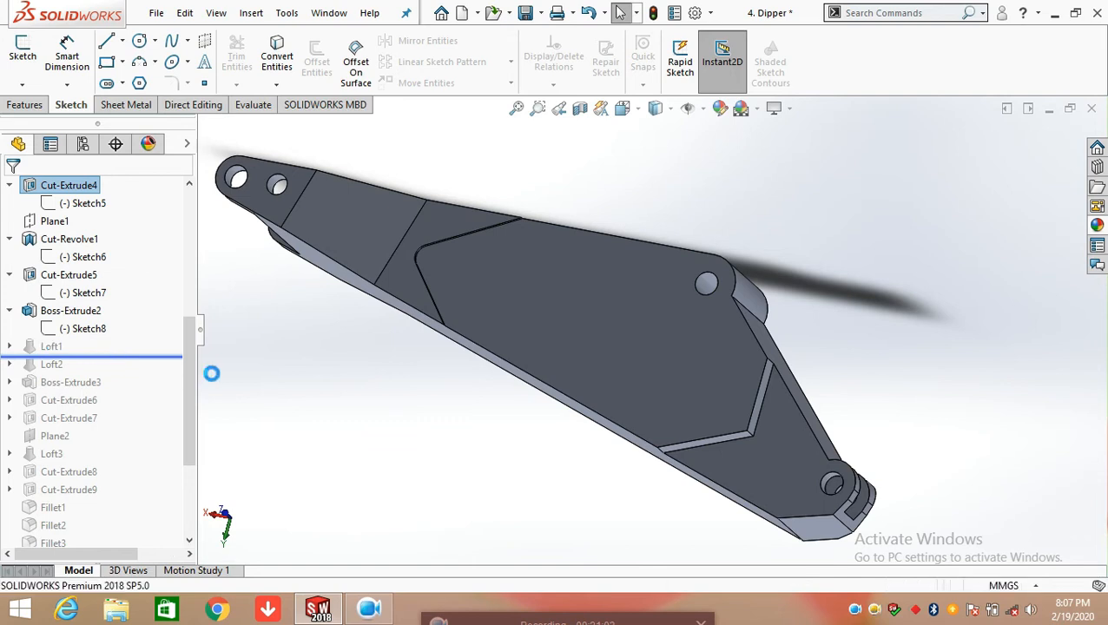
pyautogui.click(10, 347)
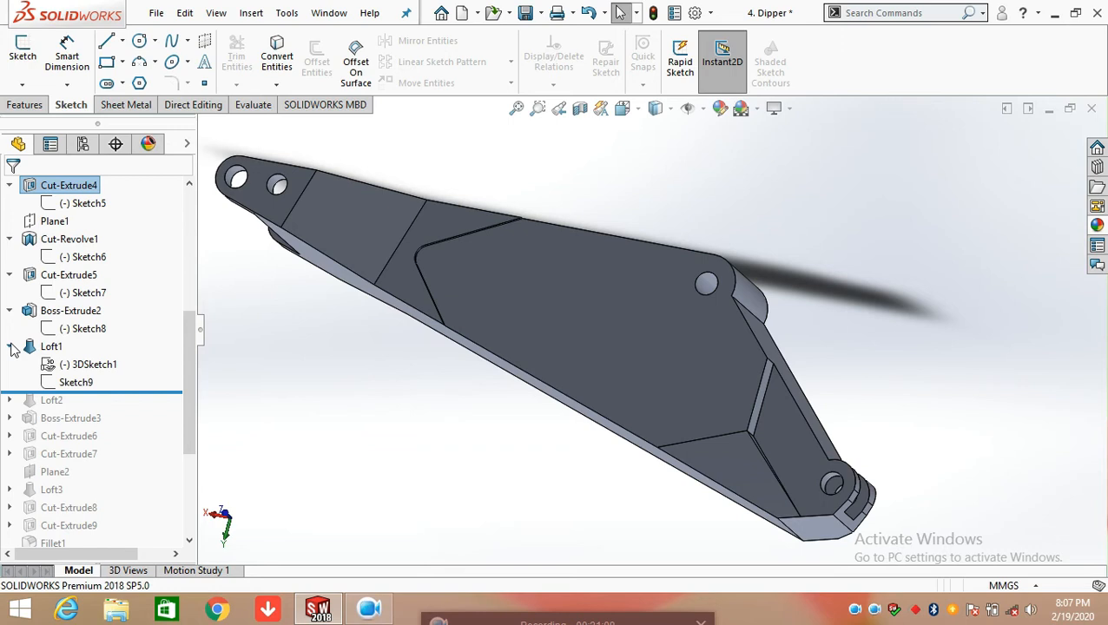
pyautogui.click(82, 365)
pyautogui.click(77, 320)
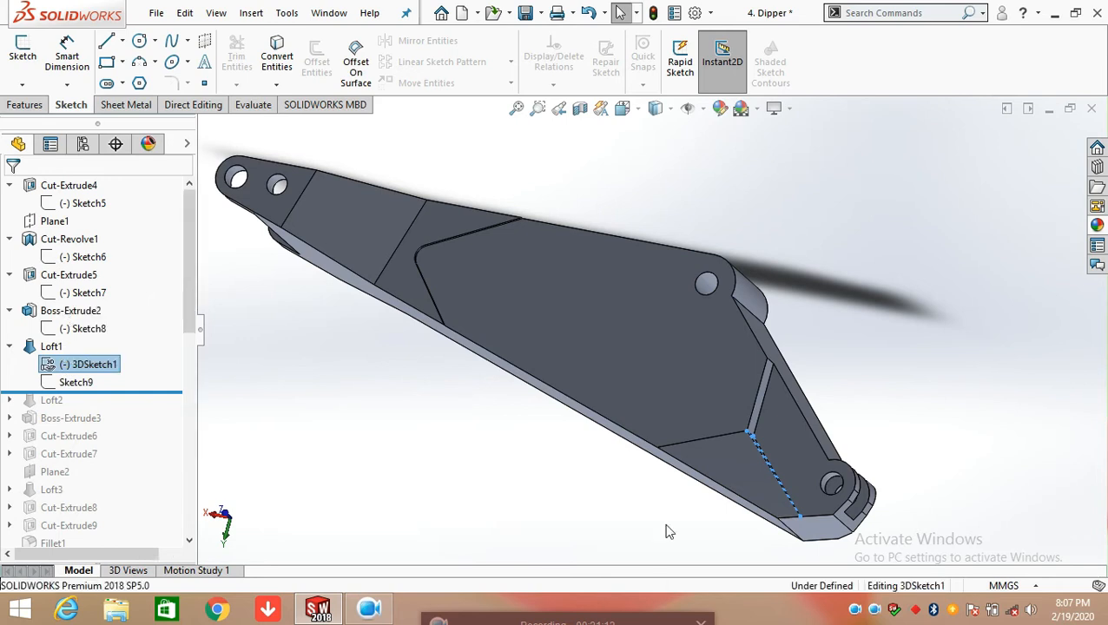
# Examine the triangular profile of 3DSketch1 at the stepped corner from several angles and exit the sketch without changing it
pyautogui.scroll(-5, 761, 446)
pyautogui.moveTo(762, 448); pyautogui.dragTo(663, 462, button='middle')
pyautogui.scroll(4, 688, 446)
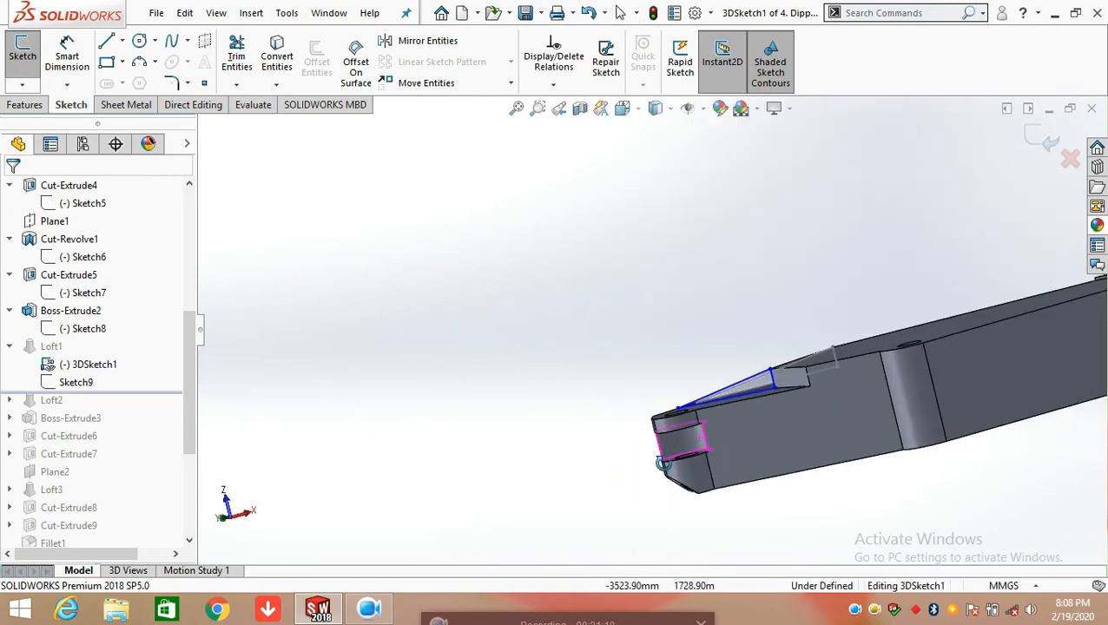
pyautogui.click(29, 86)
pyautogui.click(532, 324)
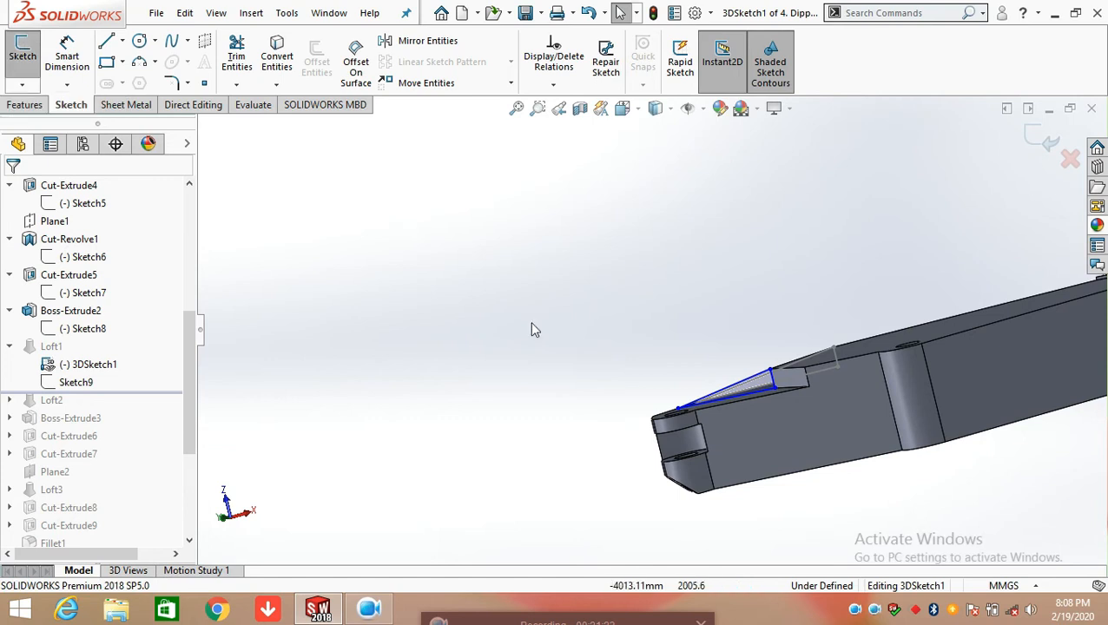
pyautogui.scroll(-3, 653, 337)
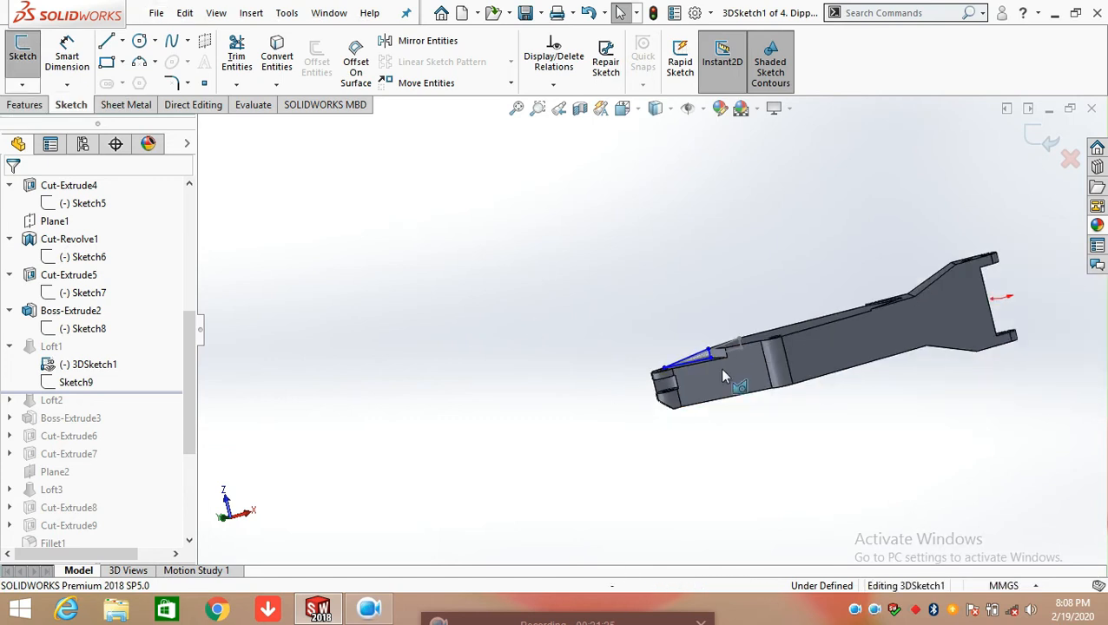
pyautogui.scroll(5, 724, 378)
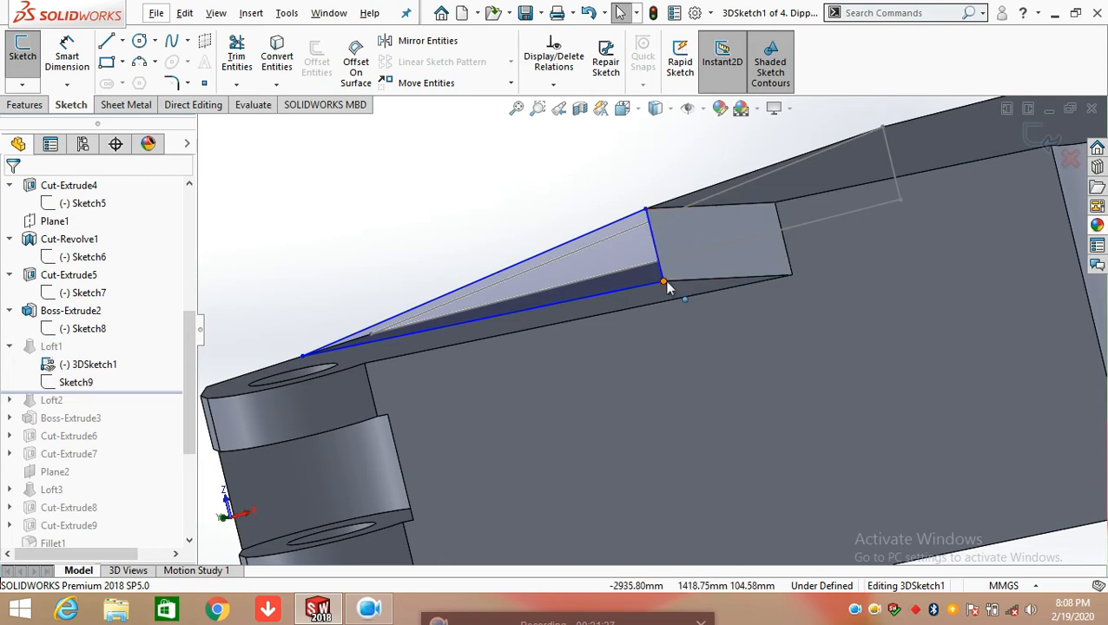
pyautogui.moveTo(662, 282); pyautogui.dragTo(717, 319, button='middle')
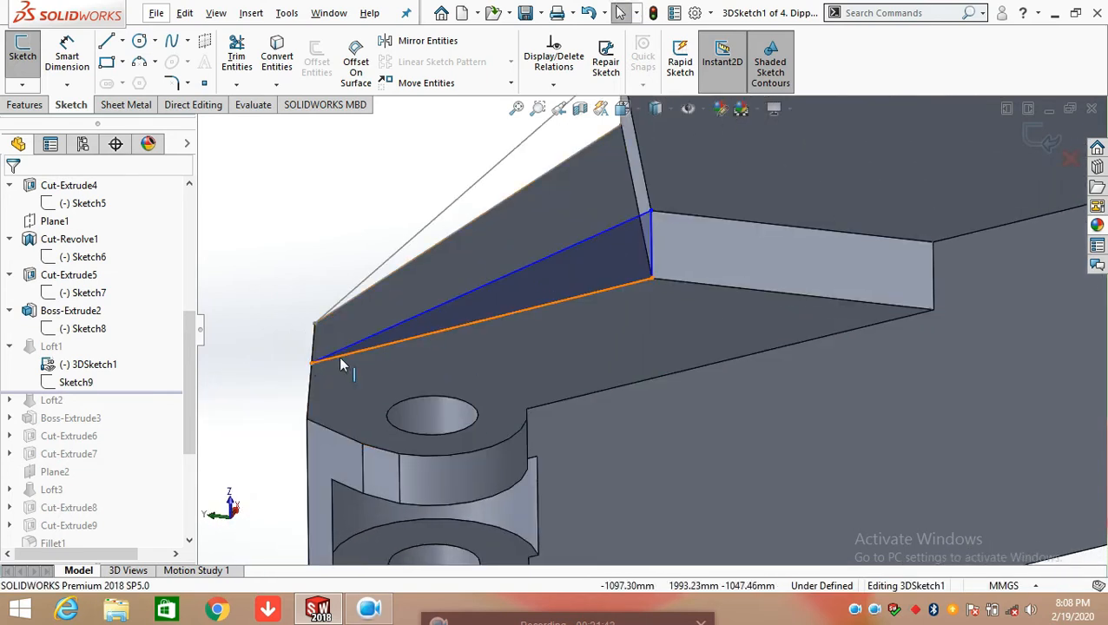
pyautogui.scroll(4, 620, 300)
pyautogui.moveTo(620, 303); pyautogui.dragTo(648, 306, button='middle')
pyautogui.click(1030, 143)
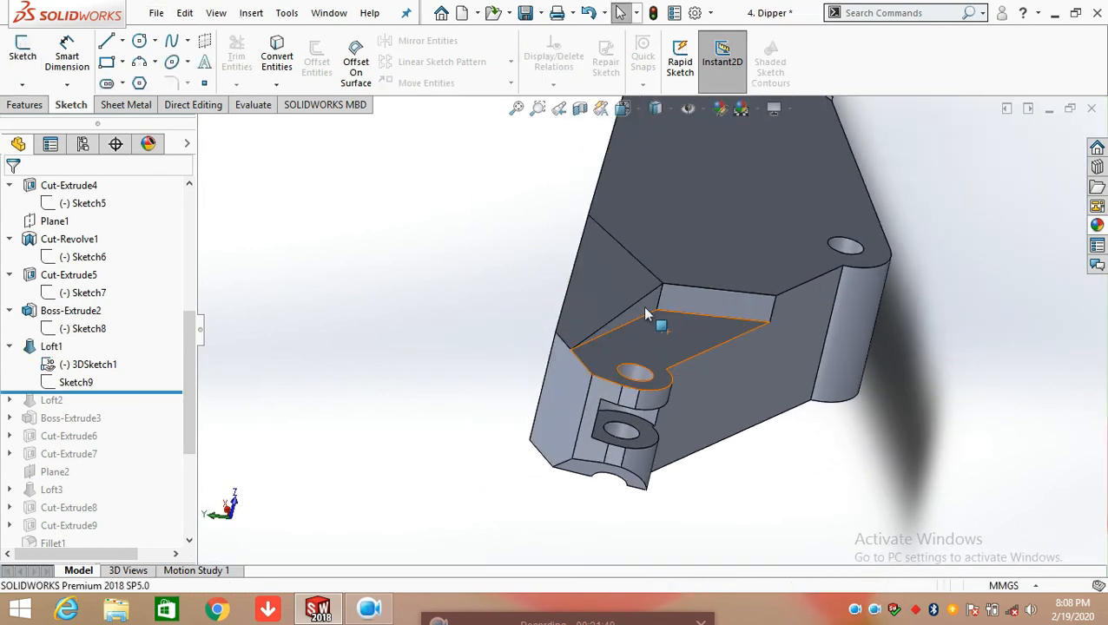
# Edit Sketch9 of Loft1 and add a driven length dimension to the triangle's long horizontal line
pyautogui.click(73, 383)
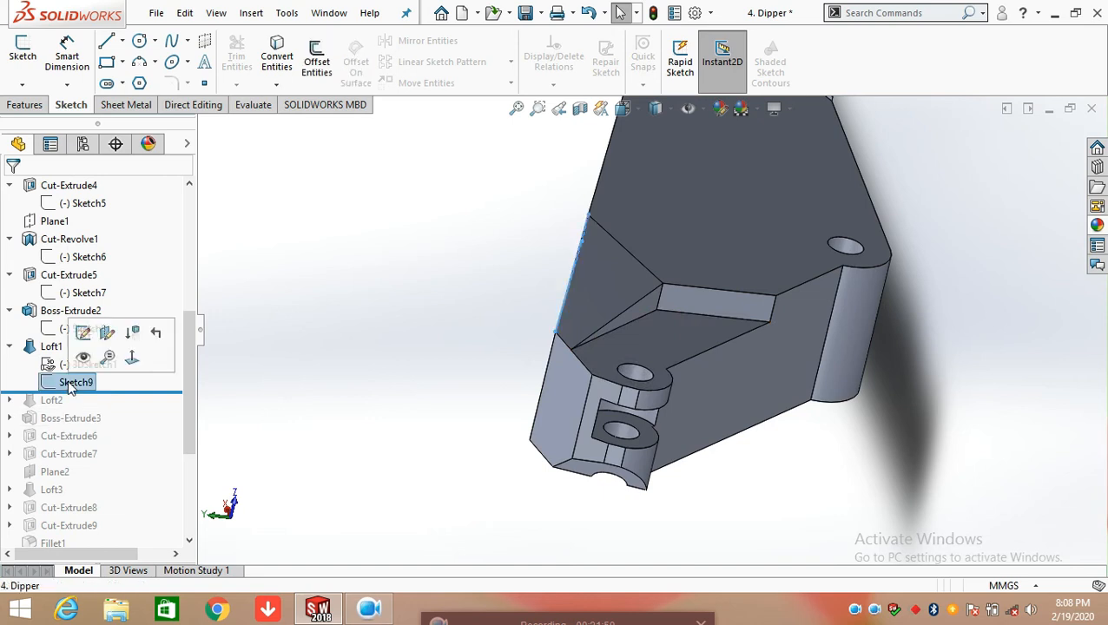
pyautogui.click(83, 332)
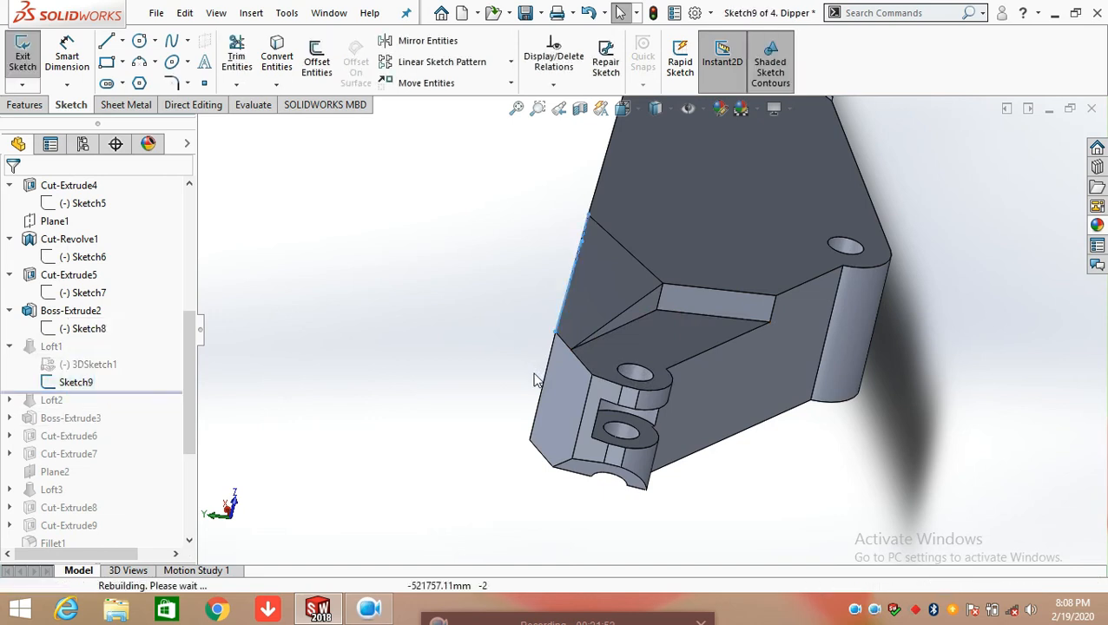
pyautogui.moveTo(604, 342); pyautogui.dragTo(656, 364, button='middle')
pyautogui.press('space')
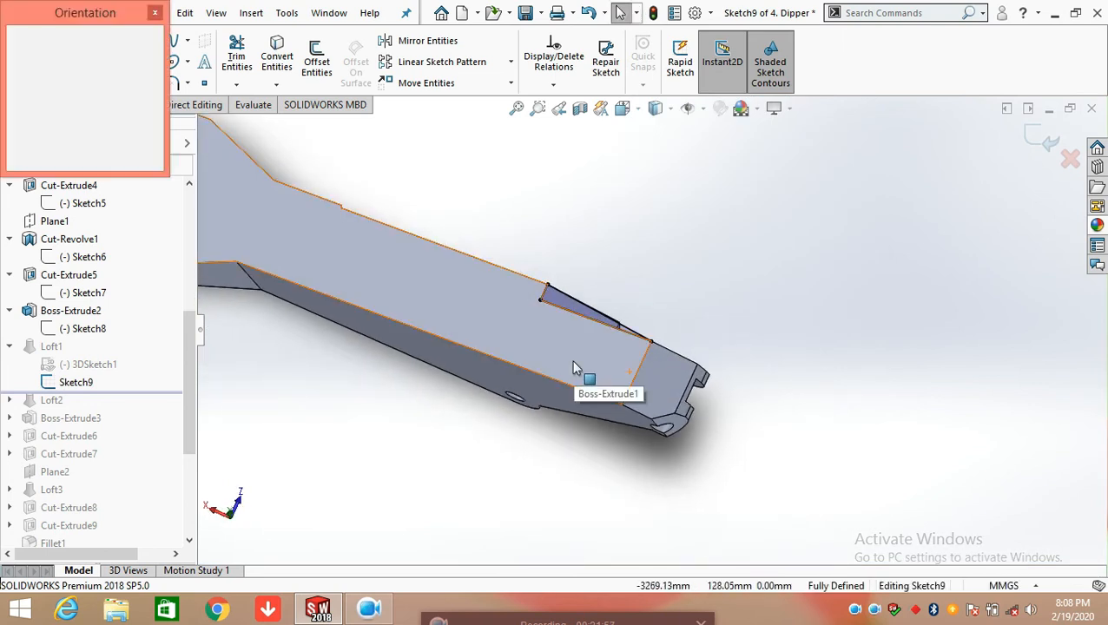
pyautogui.click(494, 406)
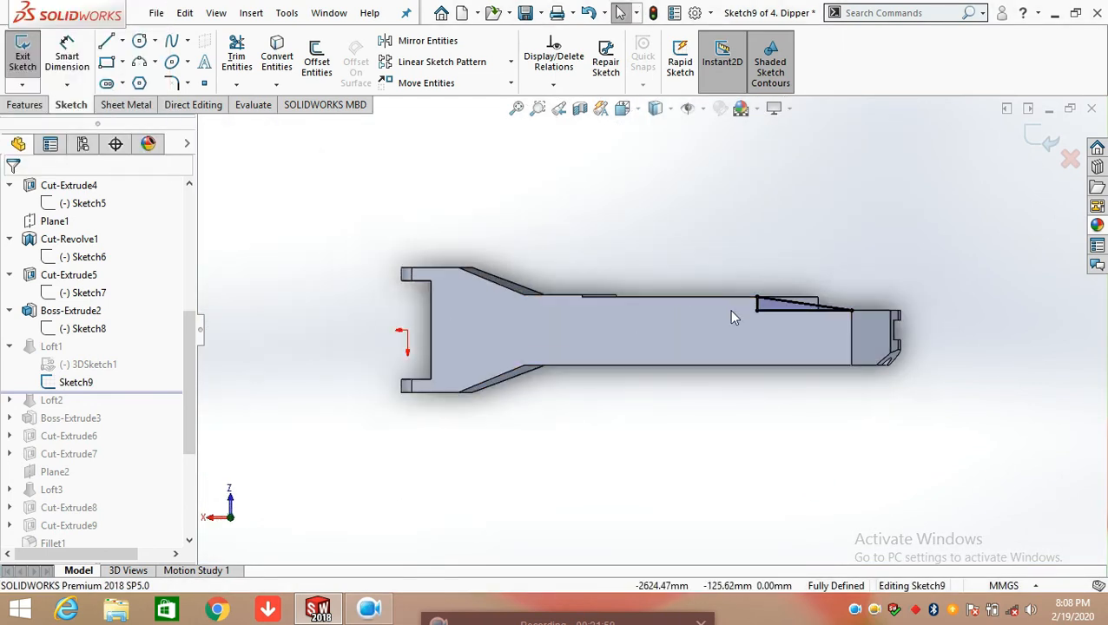
pyautogui.scroll(-5, 840, 320)
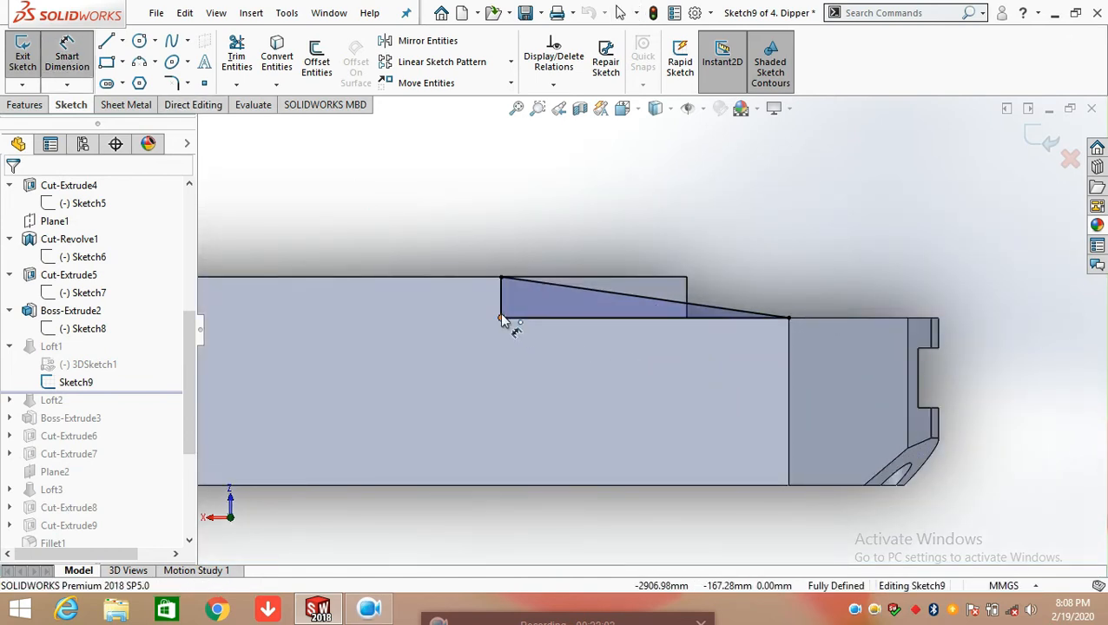
pyautogui.click(636, 321)
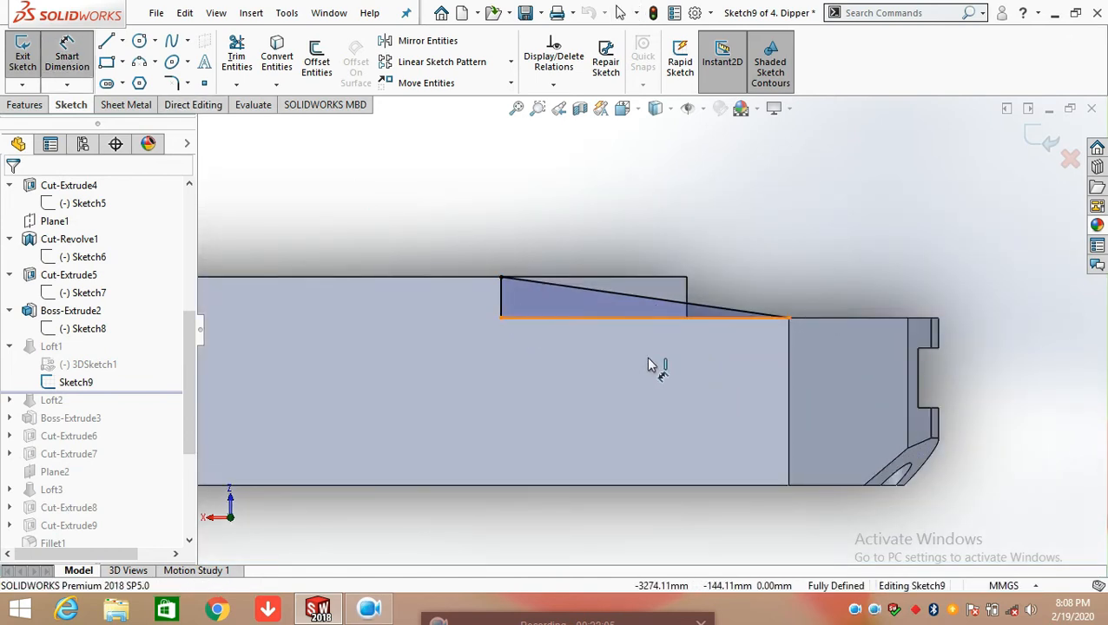
pyautogui.click(642, 410)
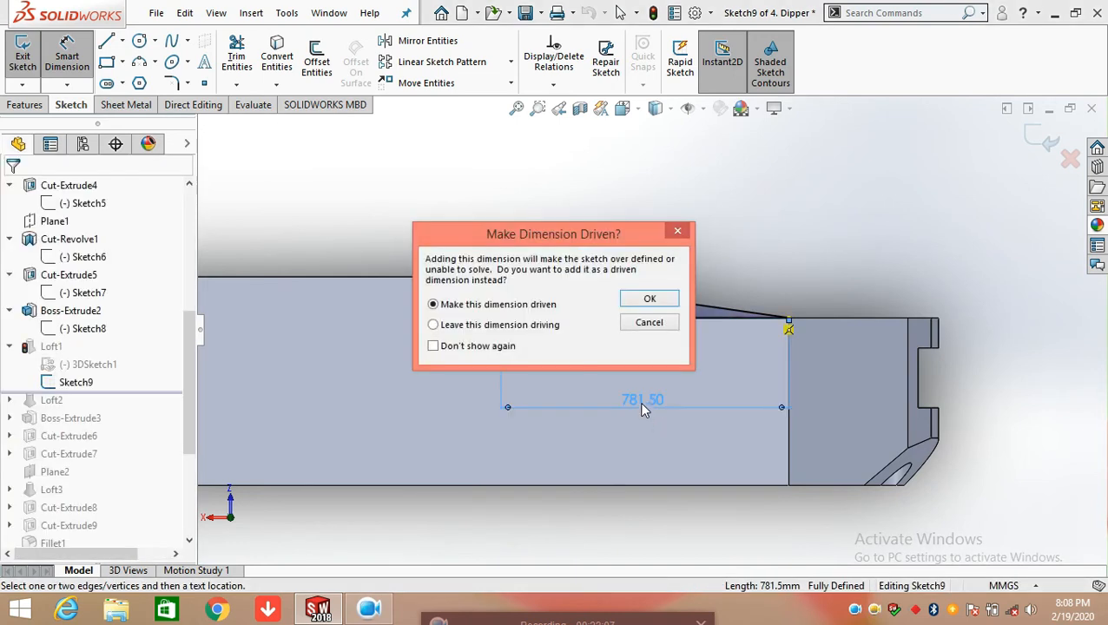
pyautogui.press('Return')
pyautogui.click(700, 406)
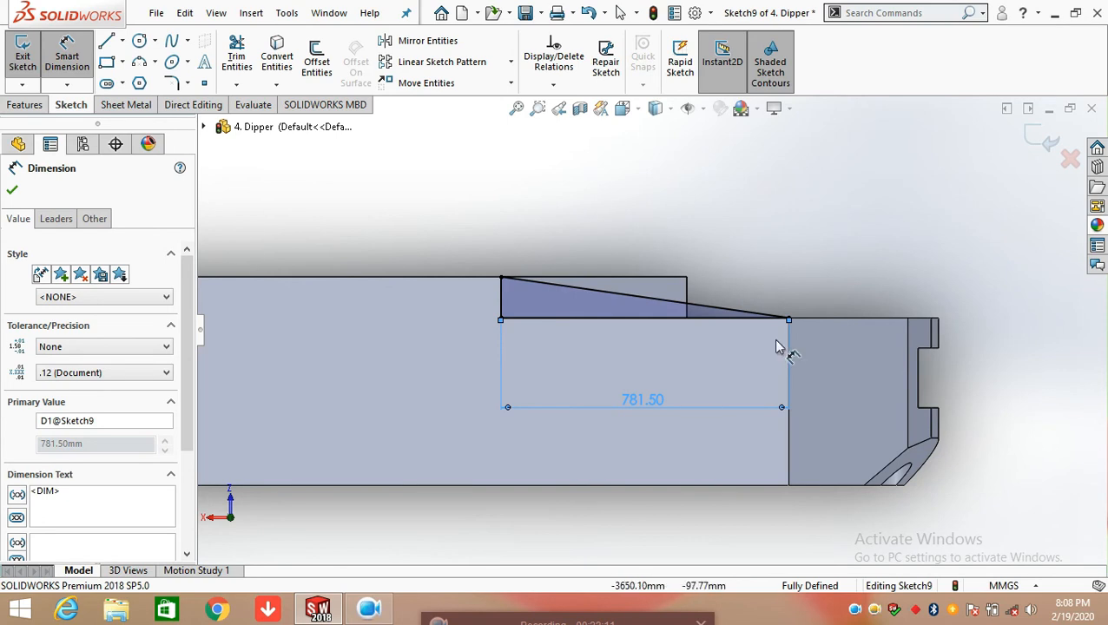
# Add a driven length dimension to the triangle's short vertical line in Sketch9
pyautogui.click(501, 299)
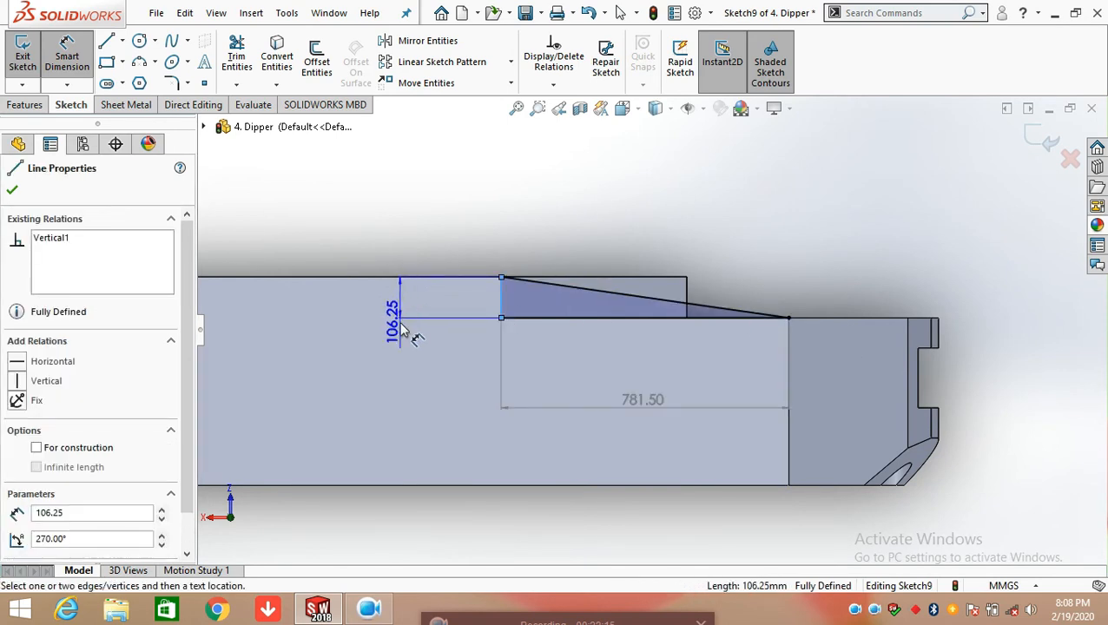
pyautogui.click(401, 330)
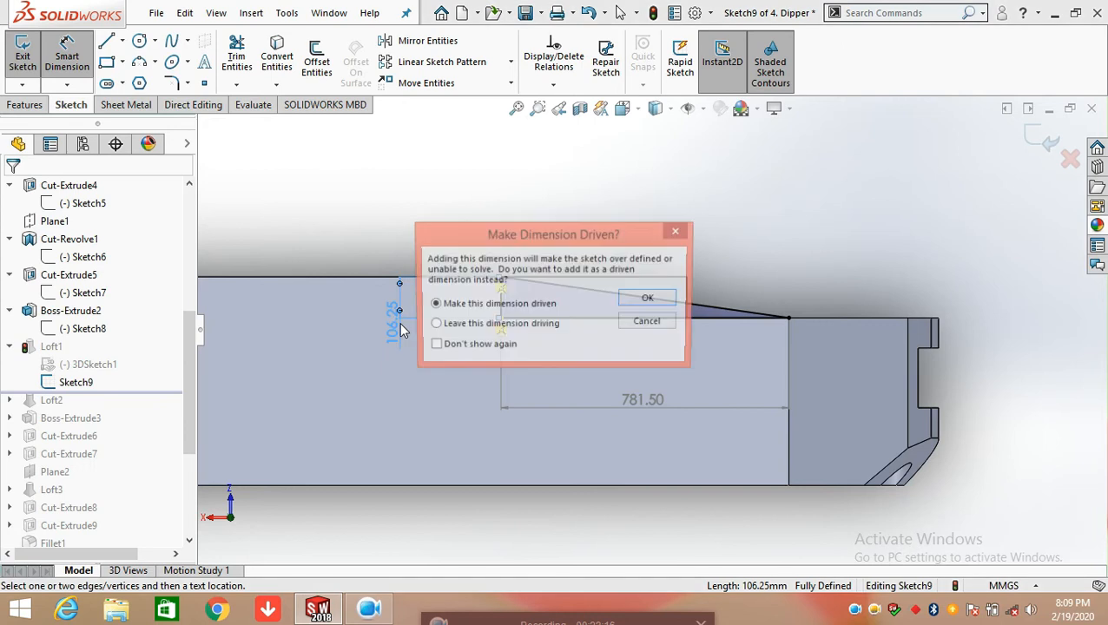
pyautogui.click(641, 301)
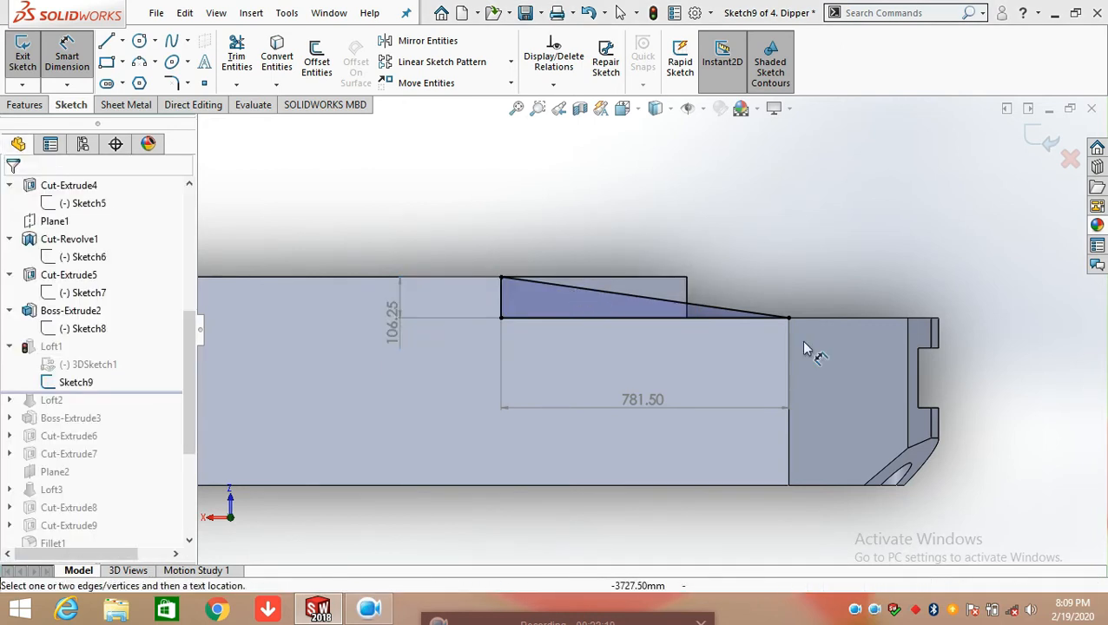
# Add a driven angle dimension between the triangle's sloped and vertical lines in Sketch9 and exit the sketch
pyautogui.scroll(-3, 525, 295)
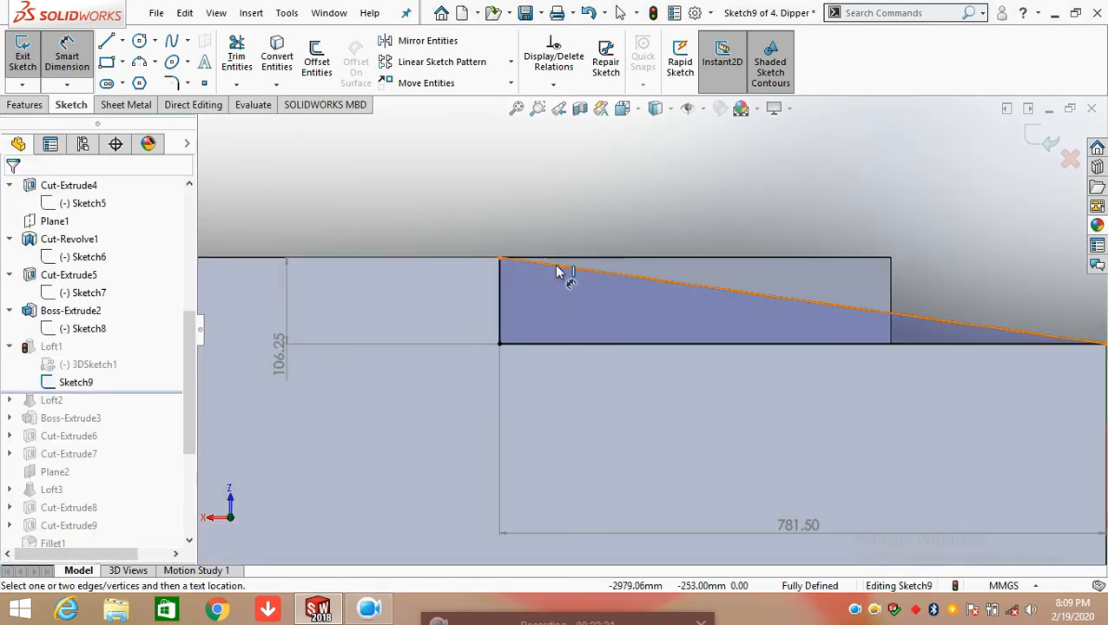
pyautogui.click(548, 269)
pyautogui.click(501, 309)
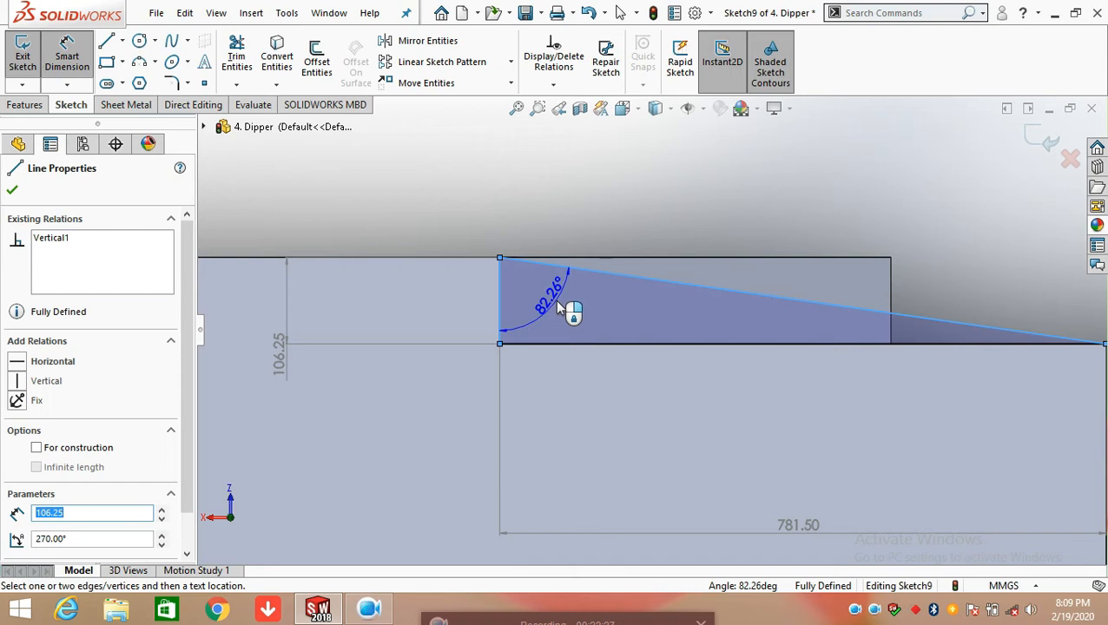
pyautogui.click(559, 307)
pyautogui.click(648, 299)
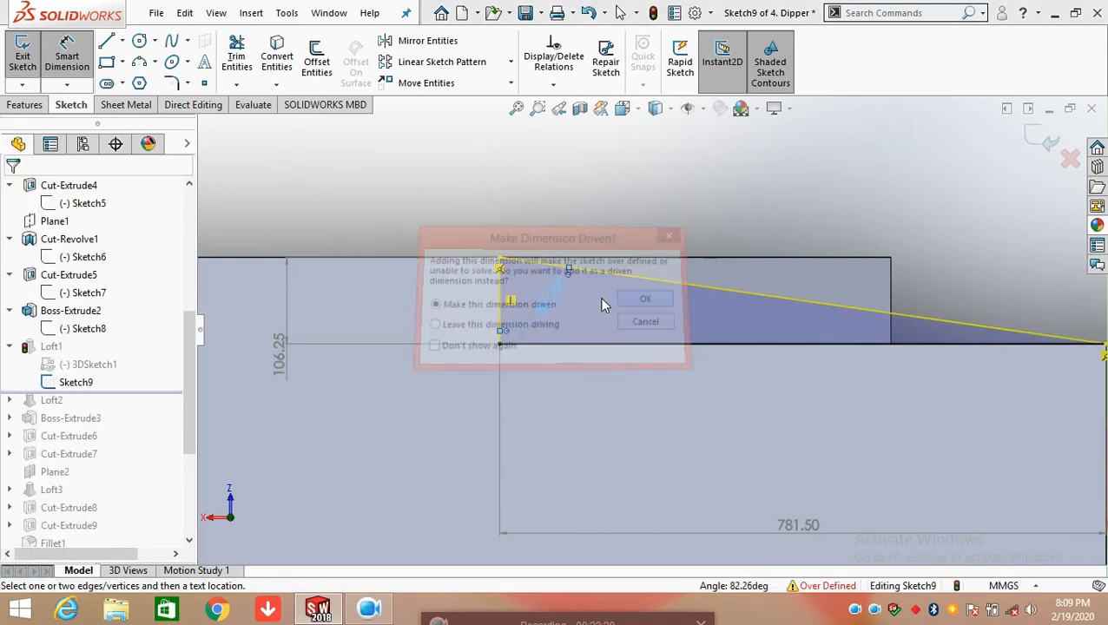
pyautogui.click(1045, 139)
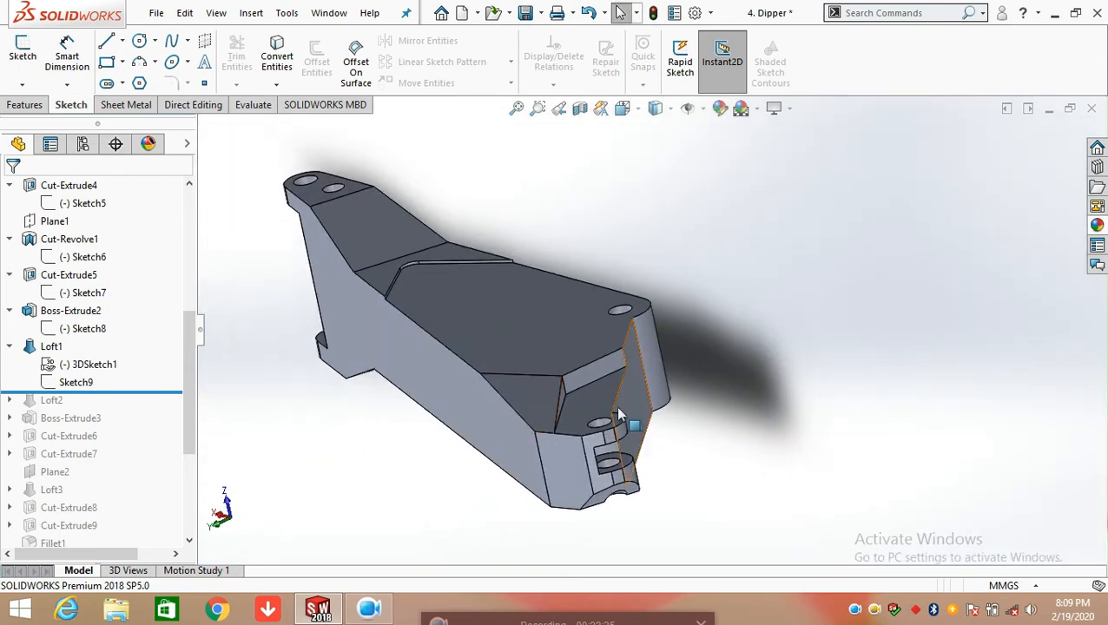
# Review Loft1's two profiles, 3DSketch1 and Sketch9, and its loft settings without changing them
pyautogui.scroll(-5, 559, 404)
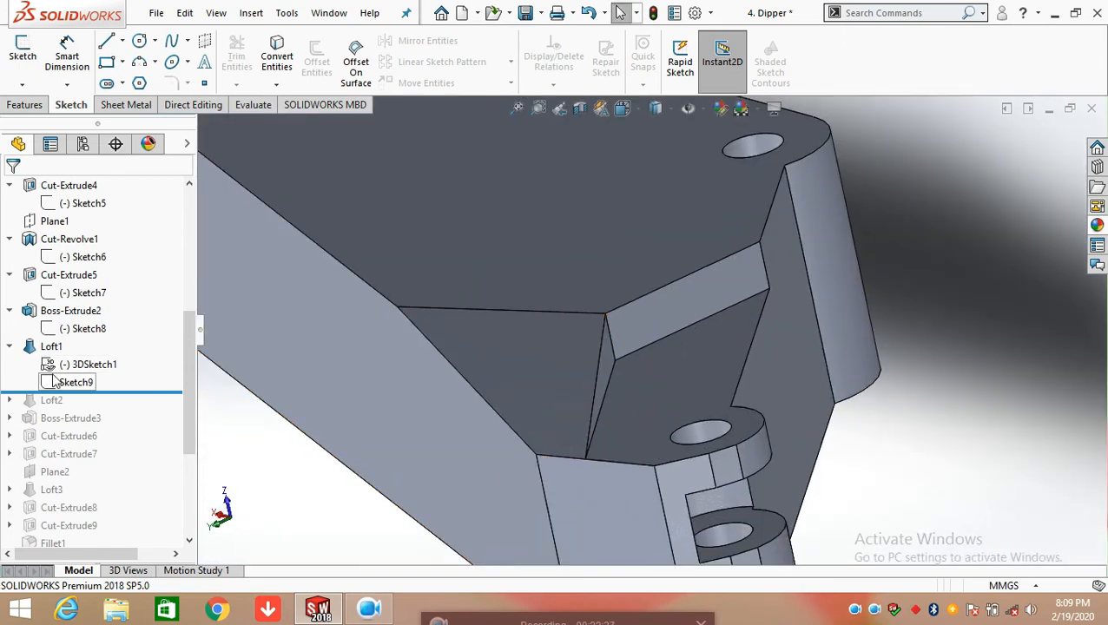
pyautogui.click(25, 106)
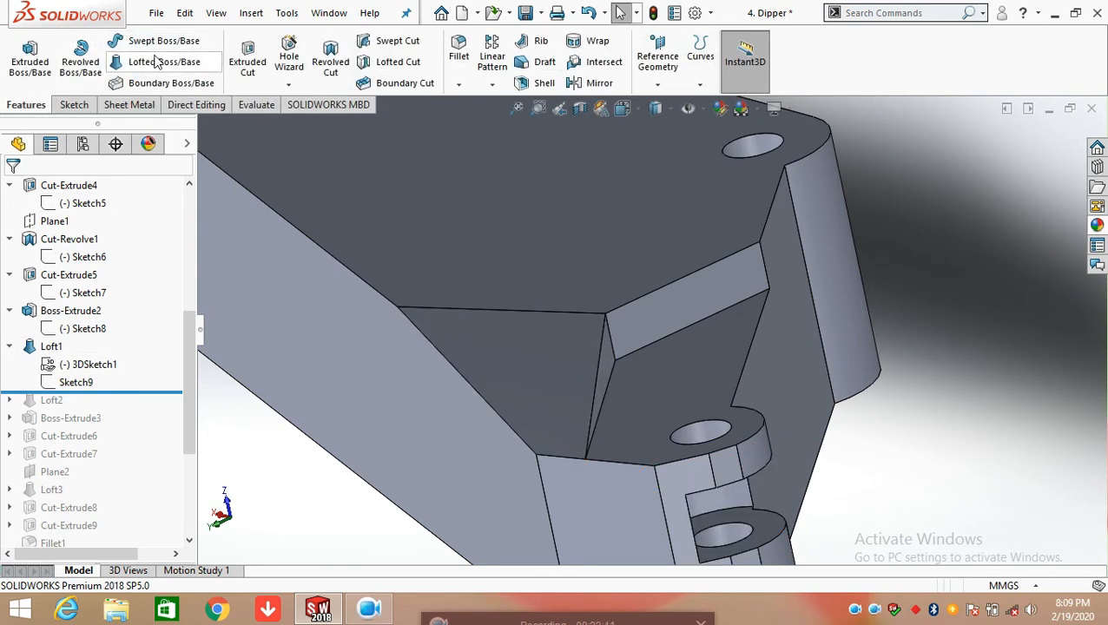
pyautogui.click(83, 365)
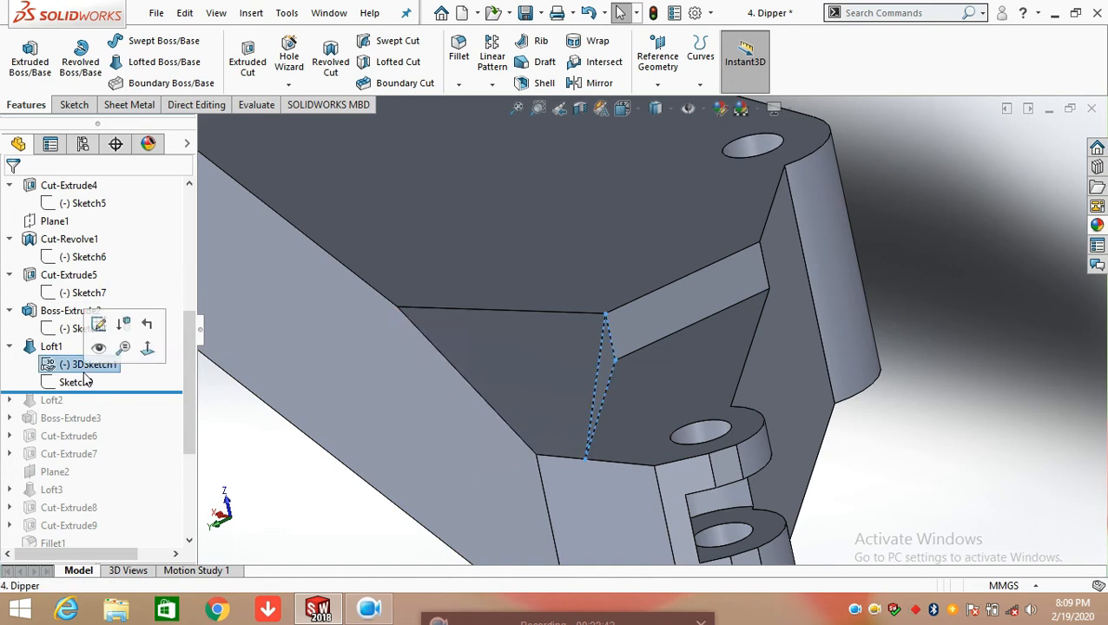
pyautogui.click(74, 383)
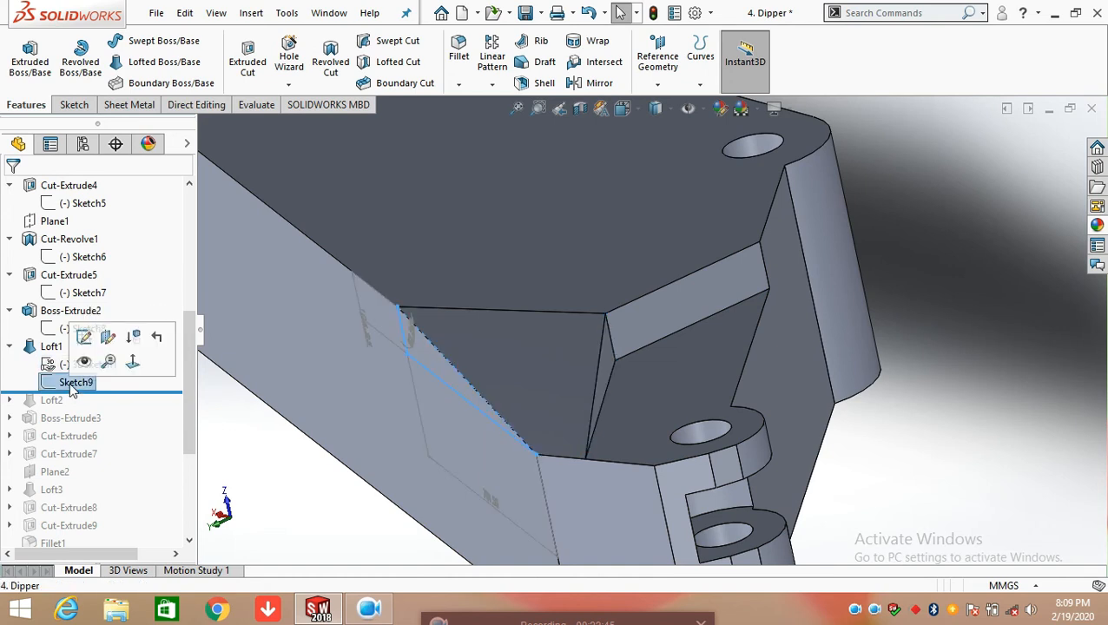
pyautogui.click(52, 347)
pyautogui.click(62, 299)
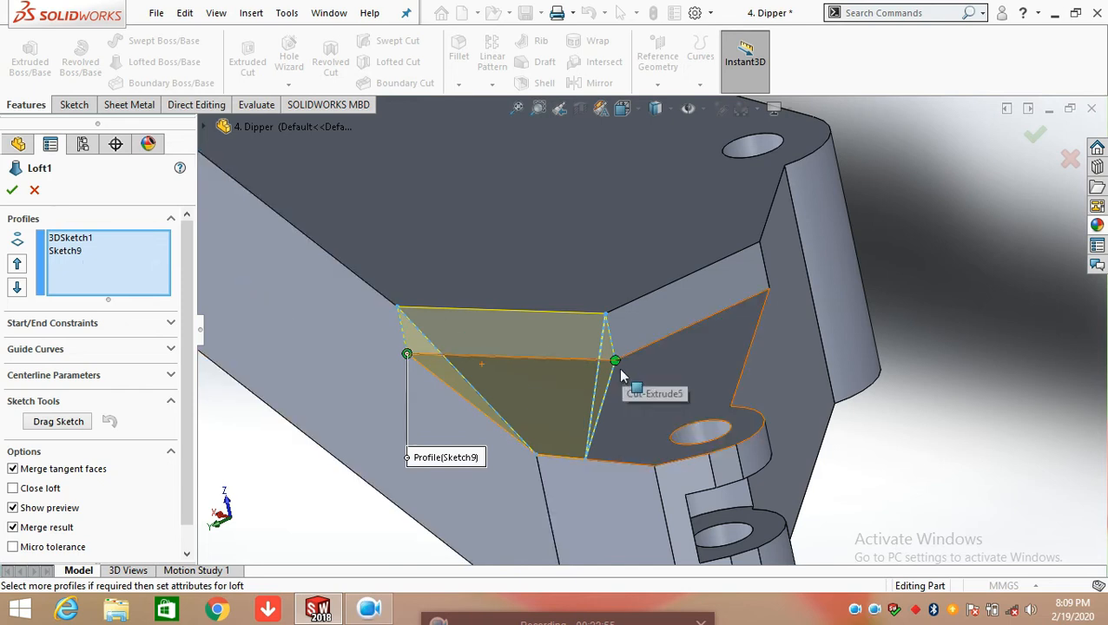
pyautogui.click(35, 190)
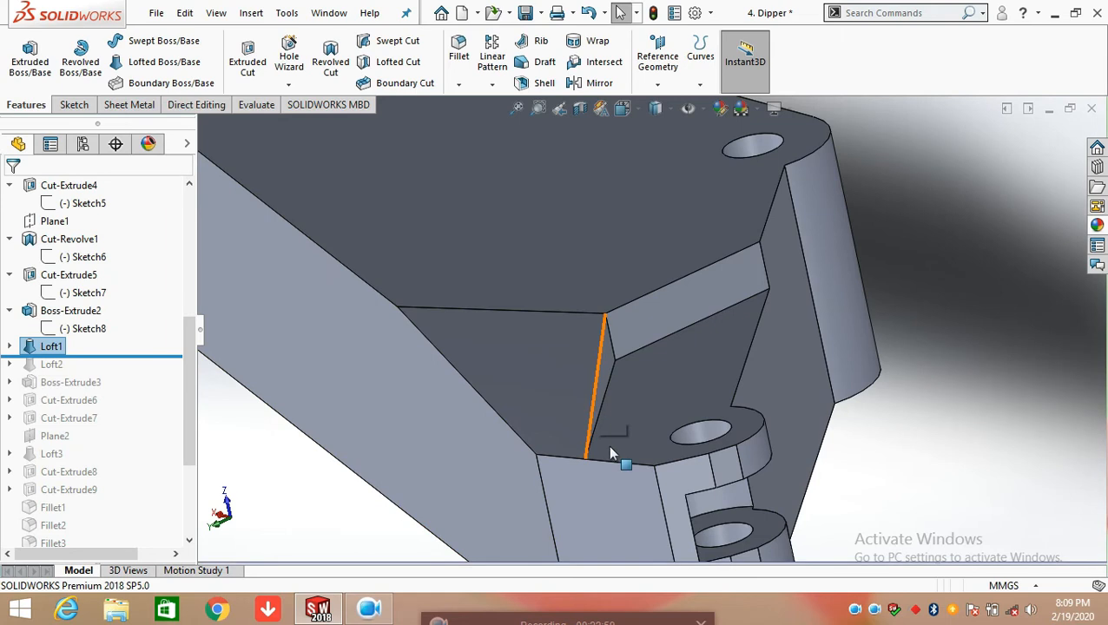
# Roll the model forward to include Loft2
pyautogui.scroll(3, 613, 448)
pyautogui.scroll(4, 573, 452)
pyautogui.scroll(-3, 614, 358)
pyautogui.moveTo(691, 365); pyautogui.dragTo(638, 321, button='middle')
pyautogui.moveTo(115, 356); pyautogui.dragTo(116, 374)
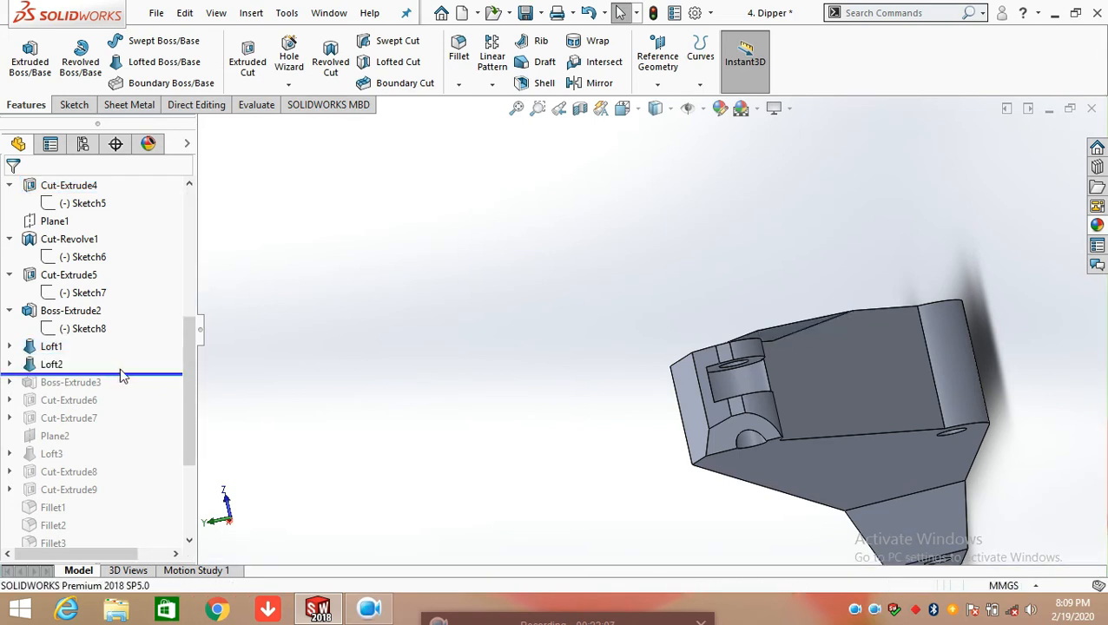
# Open Loft2's Sketch10 for editing and view its plane face-on
pyautogui.moveTo(314, 340); pyautogui.dragTo(346, 371, button='middle')
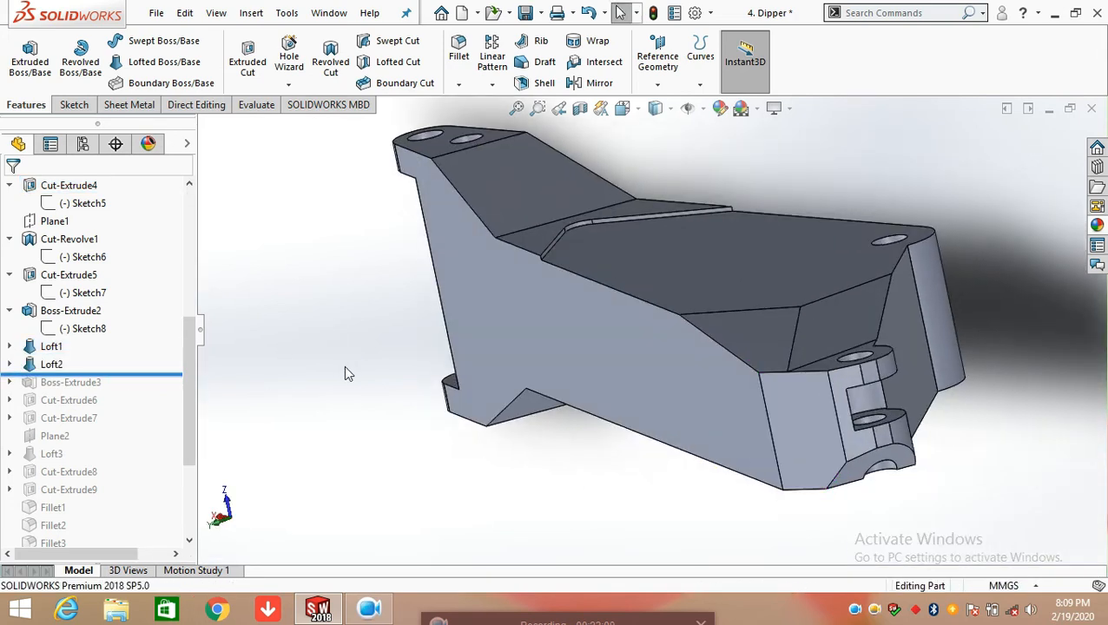
pyautogui.click(10, 365)
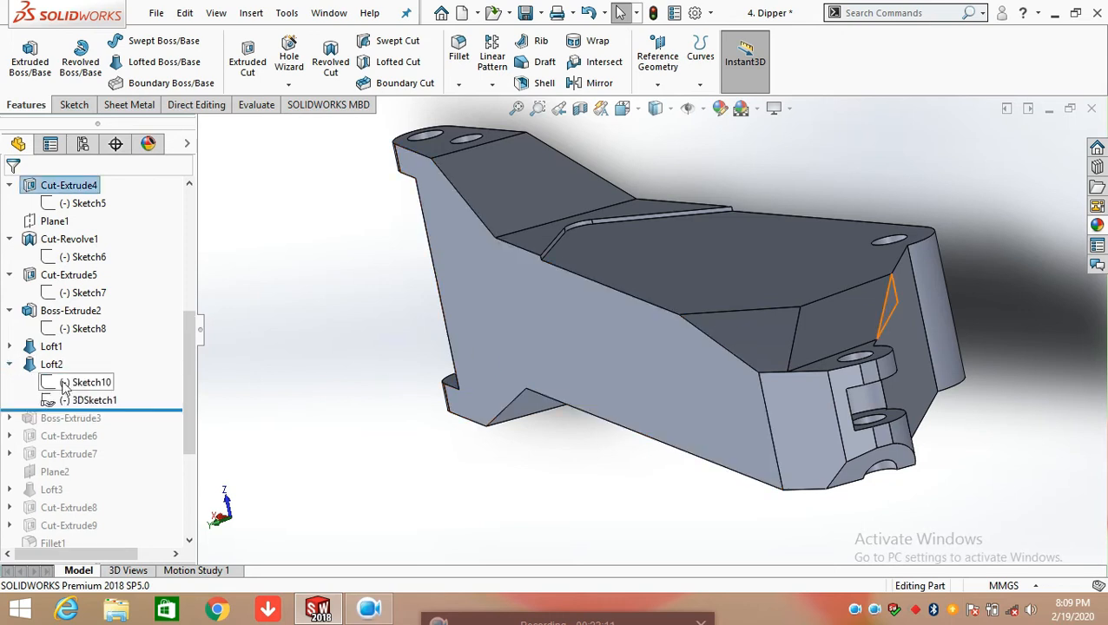
pyautogui.click(85, 382)
pyautogui.click(77, 335)
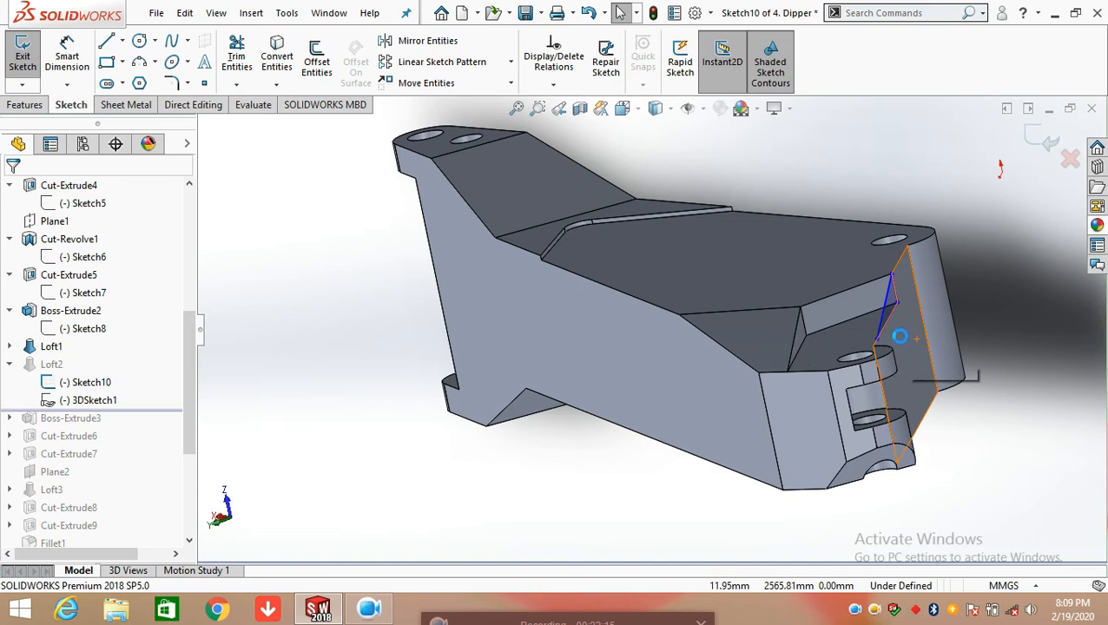
pyautogui.moveTo(871, 335); pyautogui.dragTo(798, 328, button='middle')
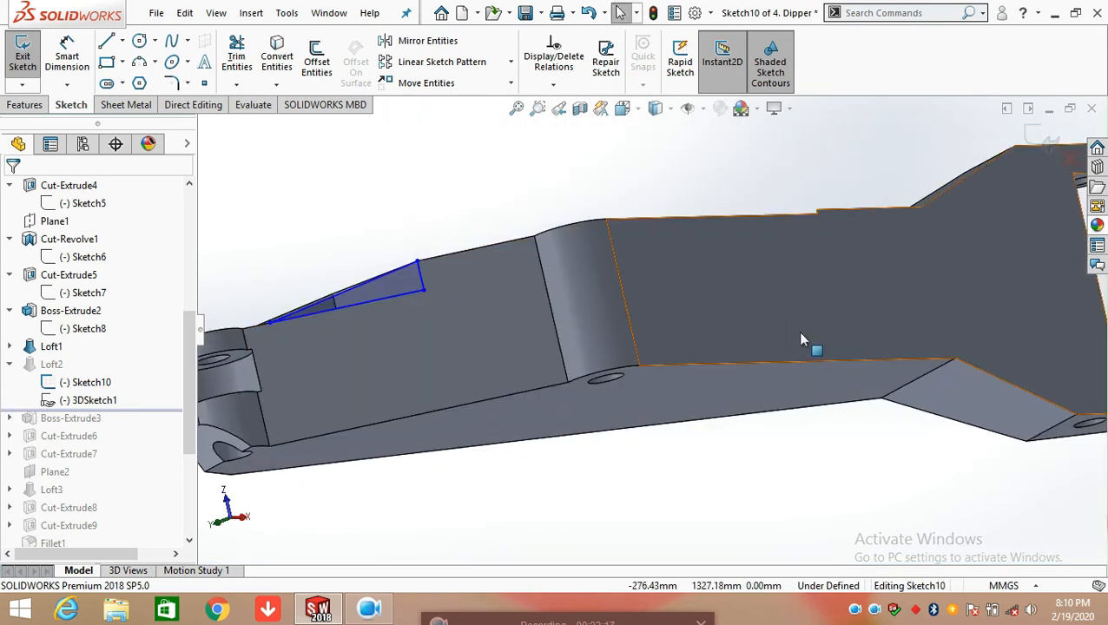
pyautogui.press('space')
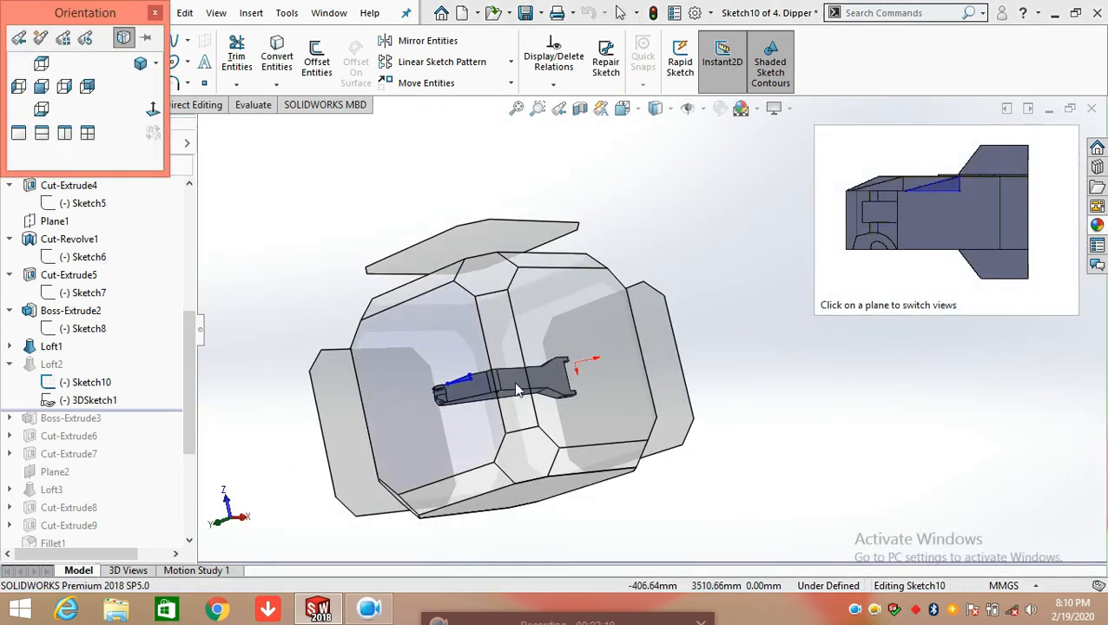
pyautogui.click(517, 385)
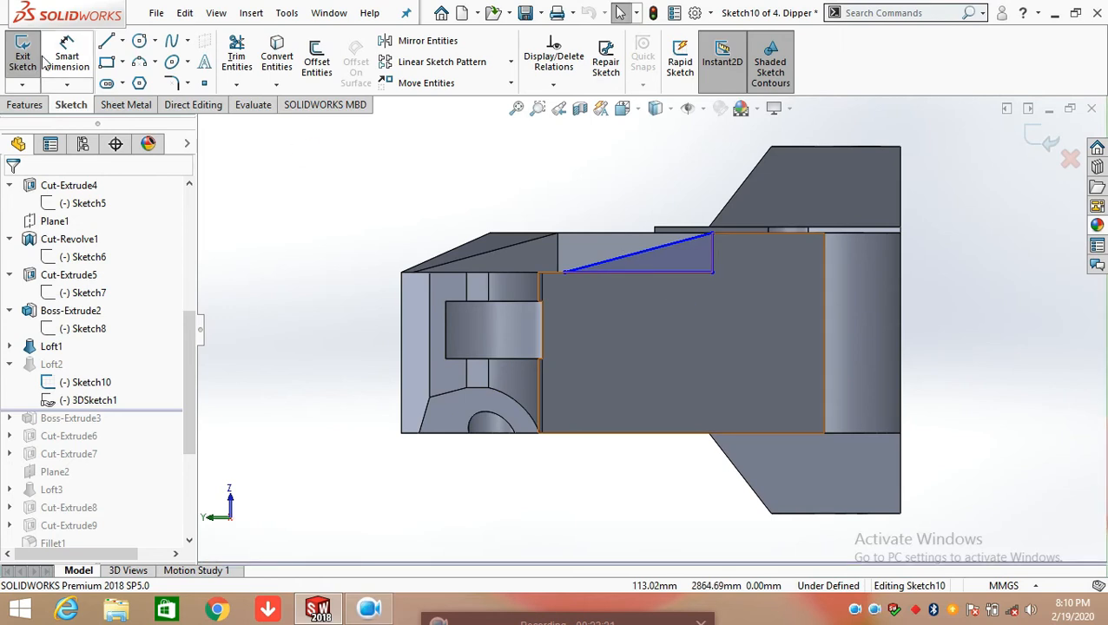
# Add a length dimension below the triangle's horizontal line in Sketch10, keeping its current value
pyautogui.click(67, 54)
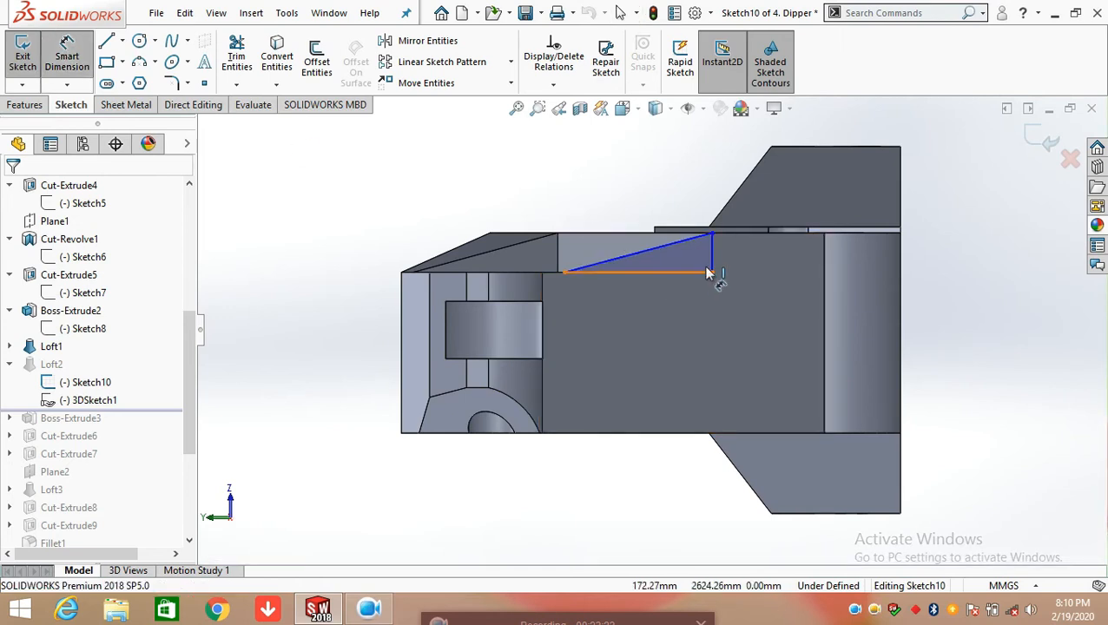
pyautogui.scroll(-4, 712, 257)
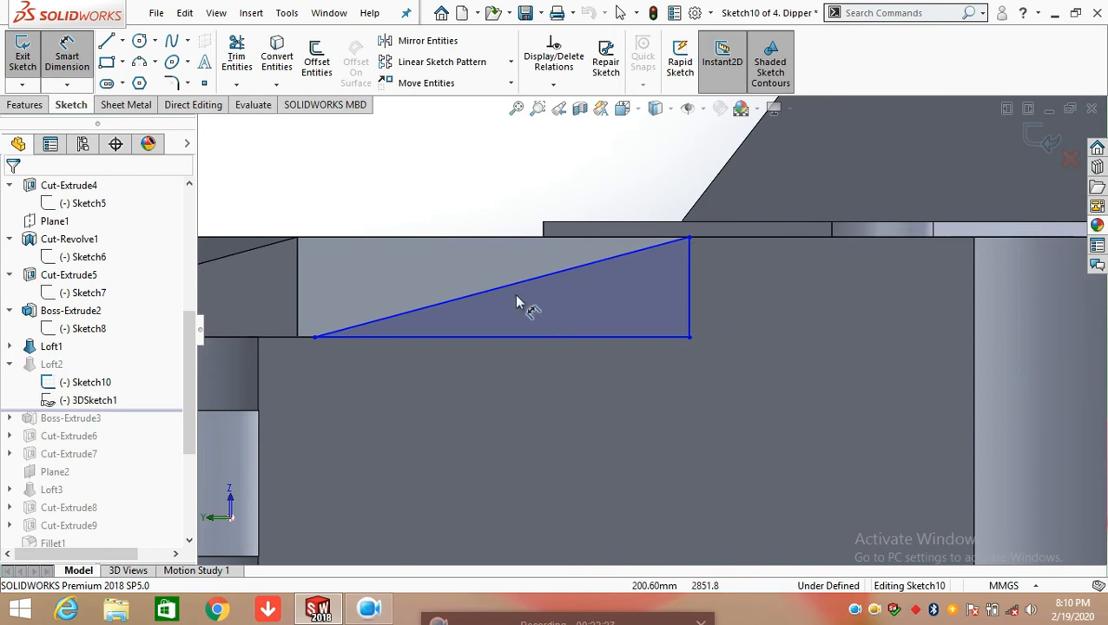
pyautogui.click(559, 338)
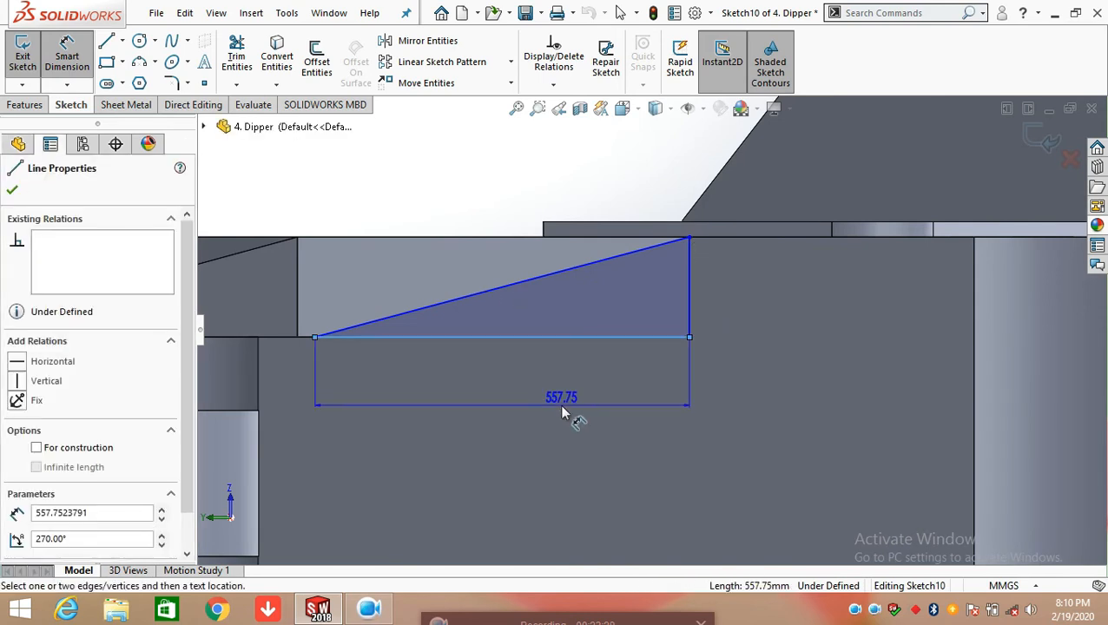
pyautogui.click(565, 415)
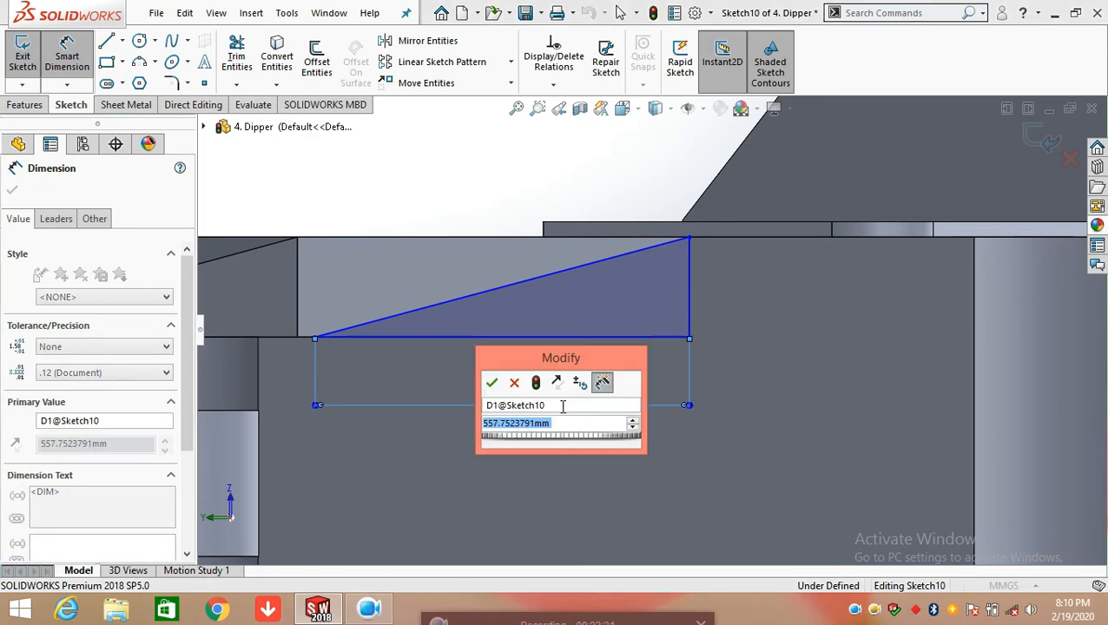
pyautogui.click(492, 384)
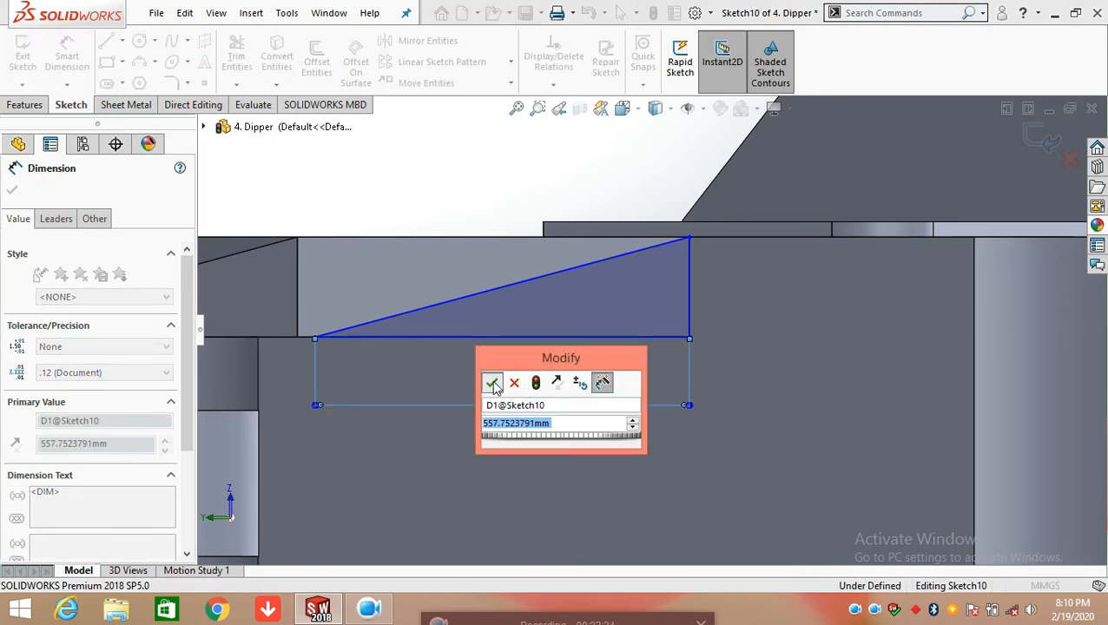
# Add an angle dimension between the triangle's vertical and sloped lines in Sketch10 and exit the sketch
pyautogui.click(687, 293)
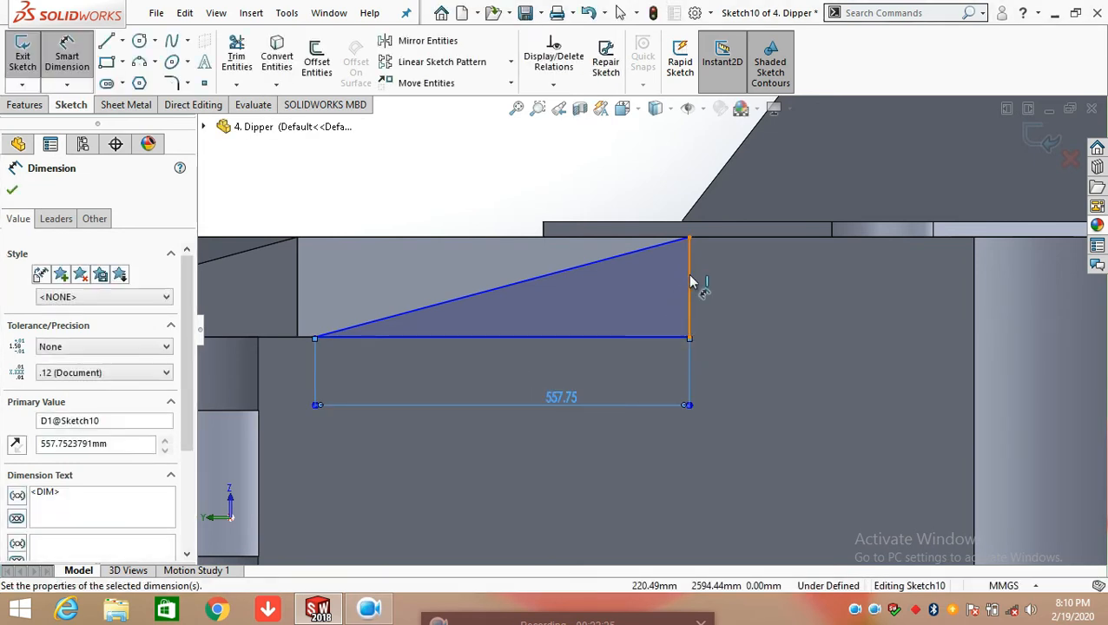
pyautogui.click(633, 253)
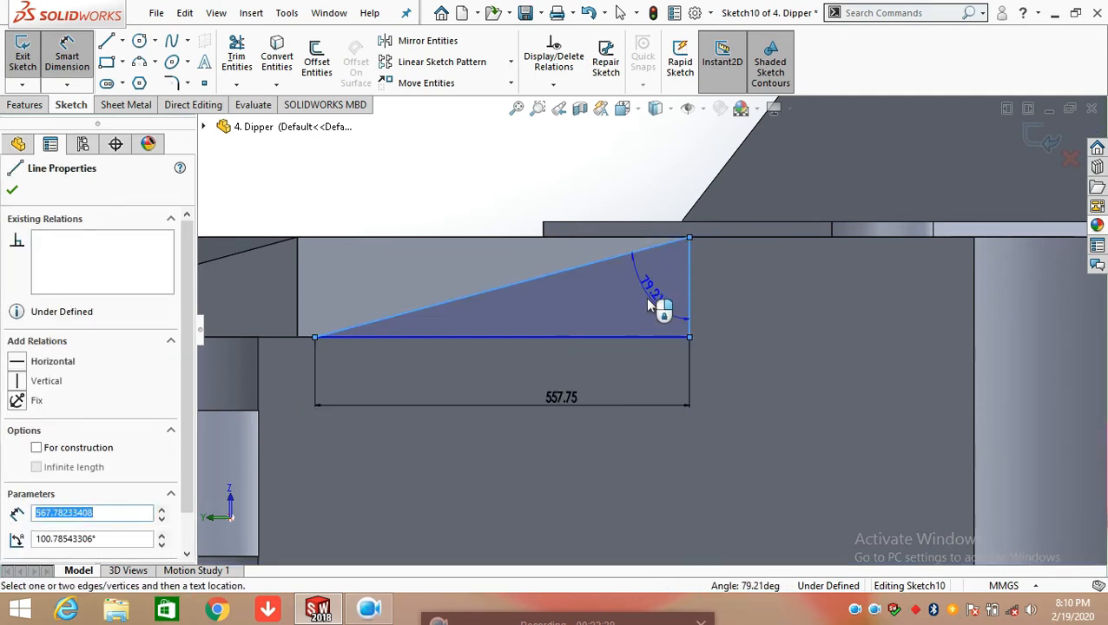
pyautogui.click(682, 329)
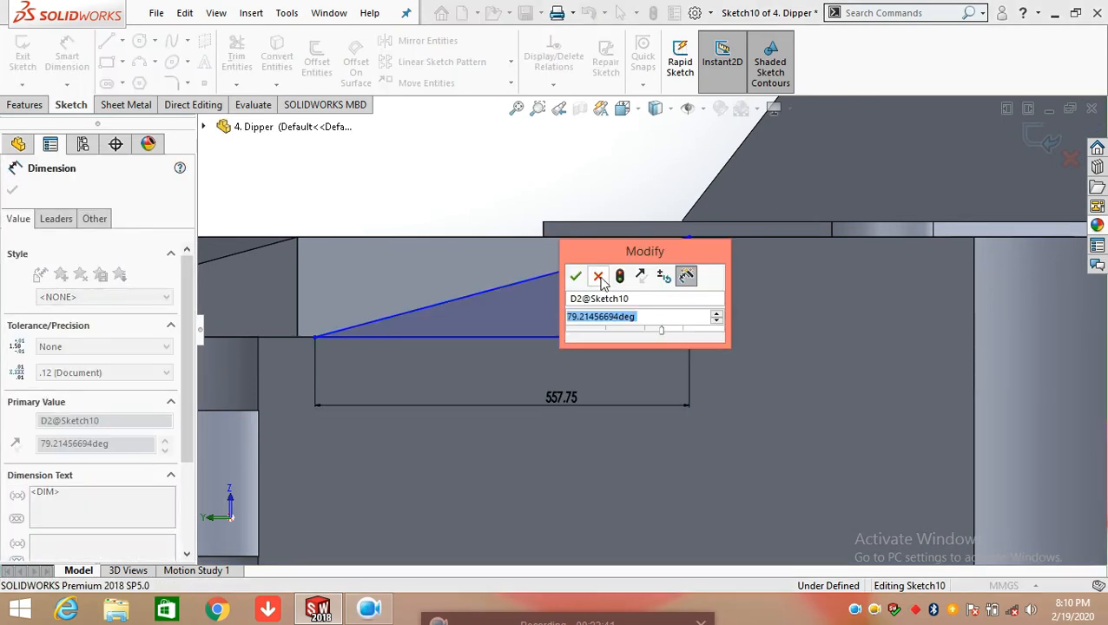
pyautogui.click(575, 276)
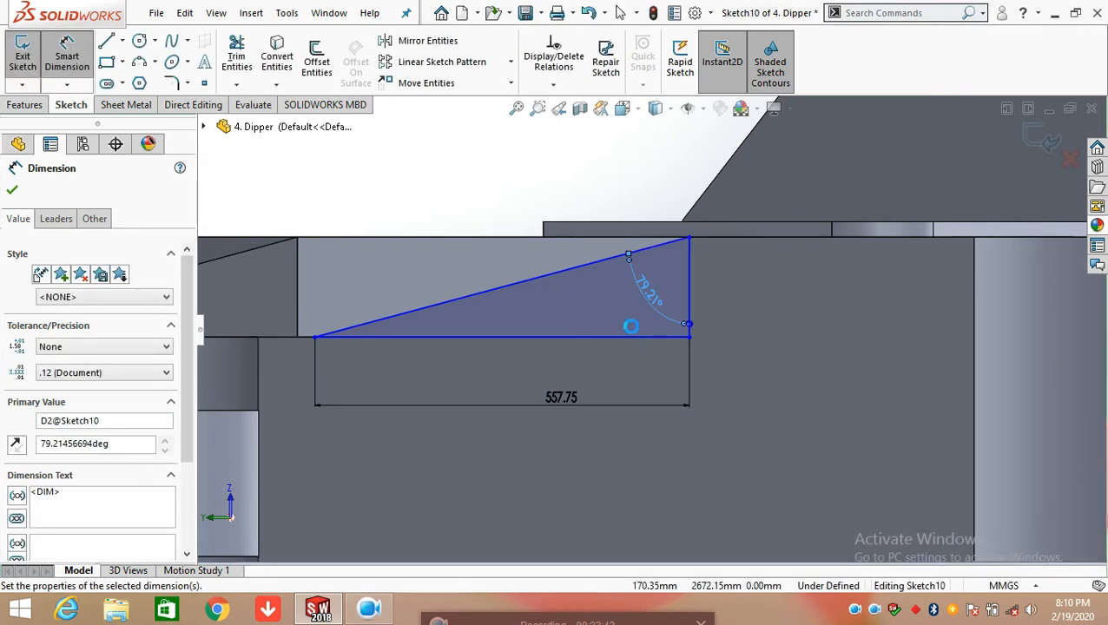
pyautogui.scroll(5, 630, 327)
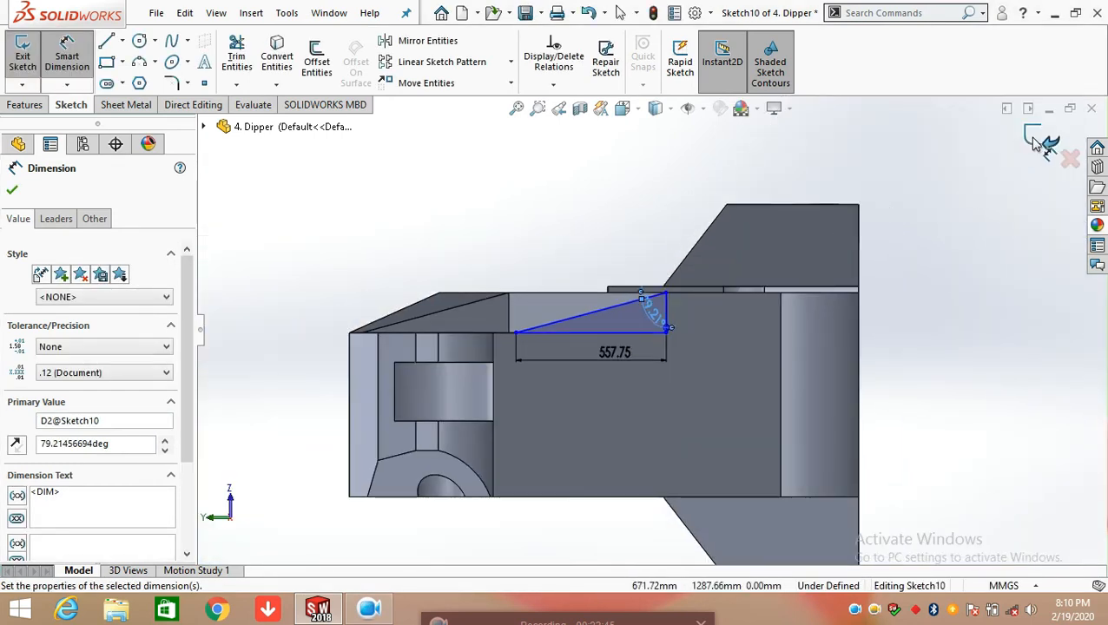
pyautogui.click(1034, 141)
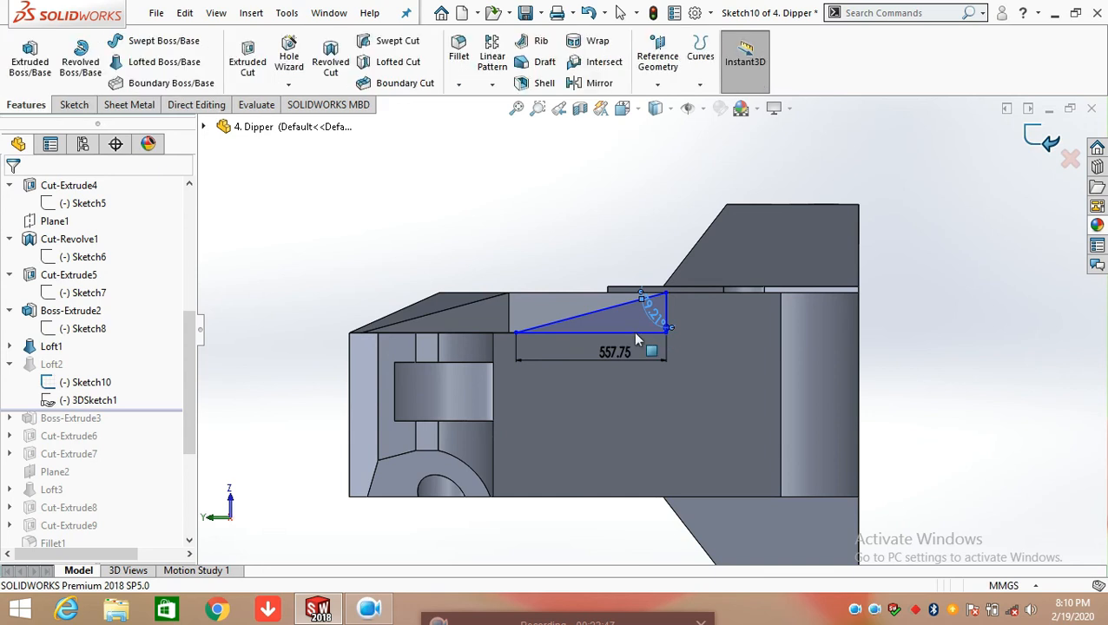
# Open Loft2's other profile, 3DSketch1, to examine its triangle against the corner edges, and exit it without edits
pyautogui.moveTo(611, 322); pyautogui.dragTo(613, 351, button='middle')
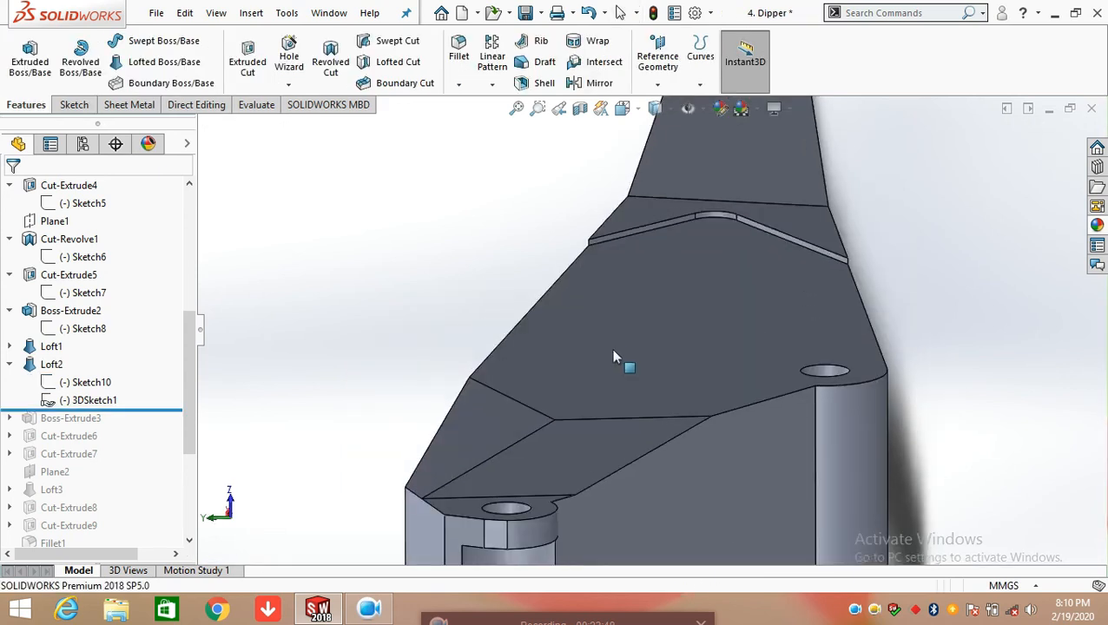
pyautogui.click(119, 401)
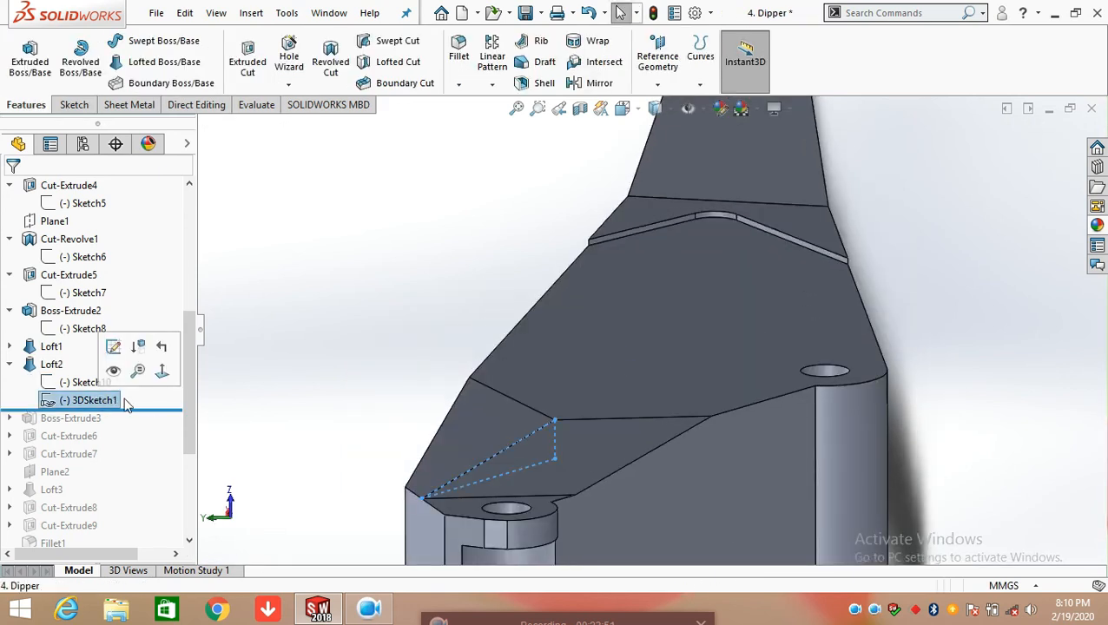
pyautogui.click(120, 352)
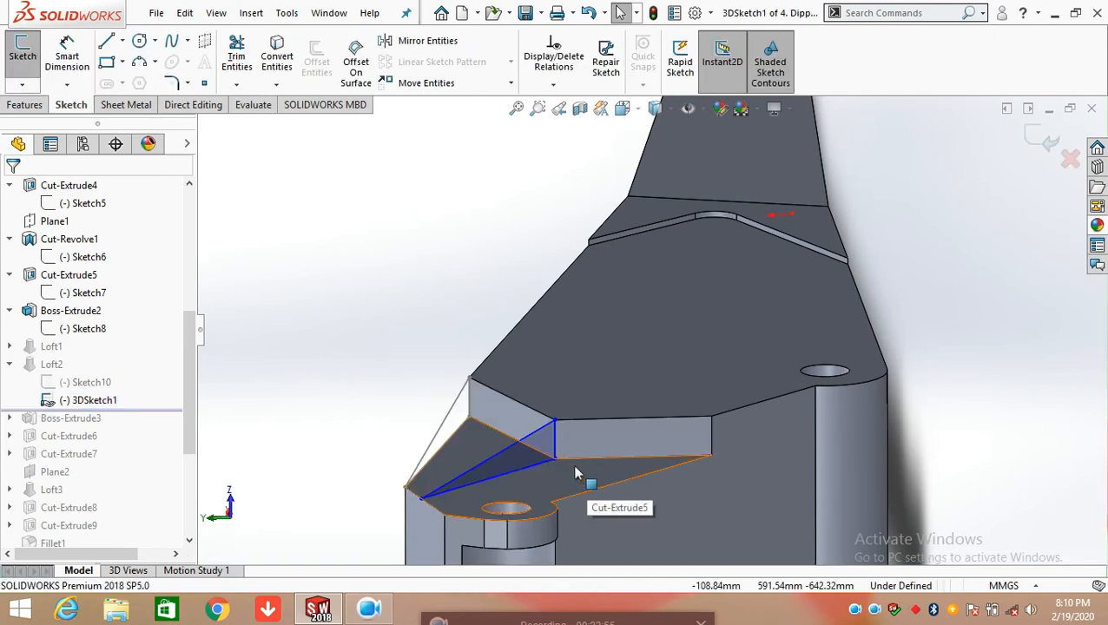
pyautogui.scroll(-5, 556, 451)
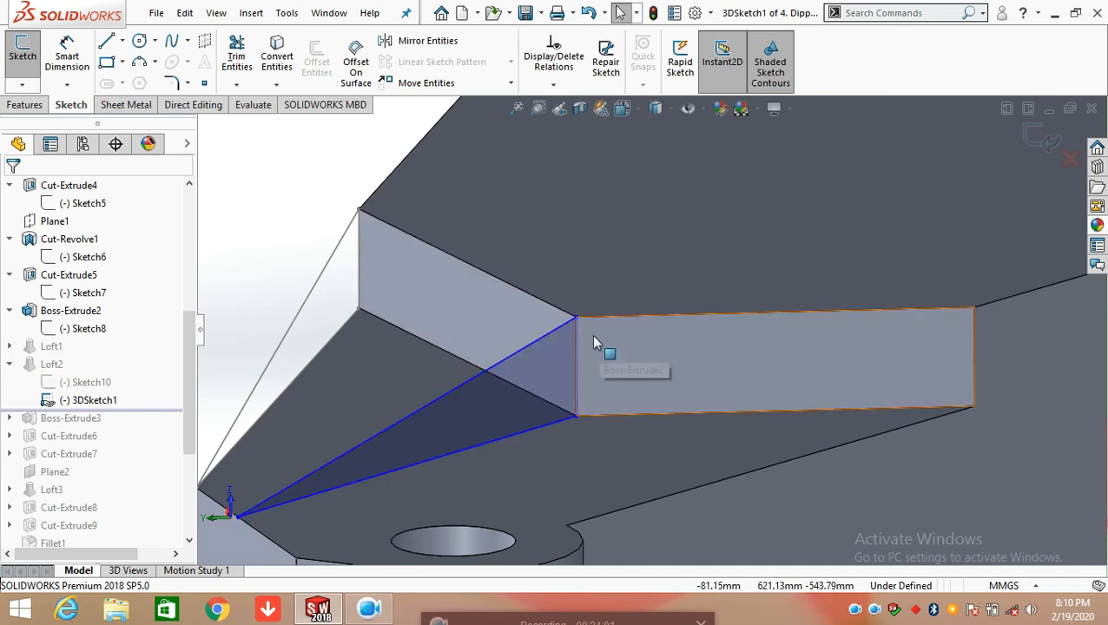
pyautogui.scroll(5, 786, 322)
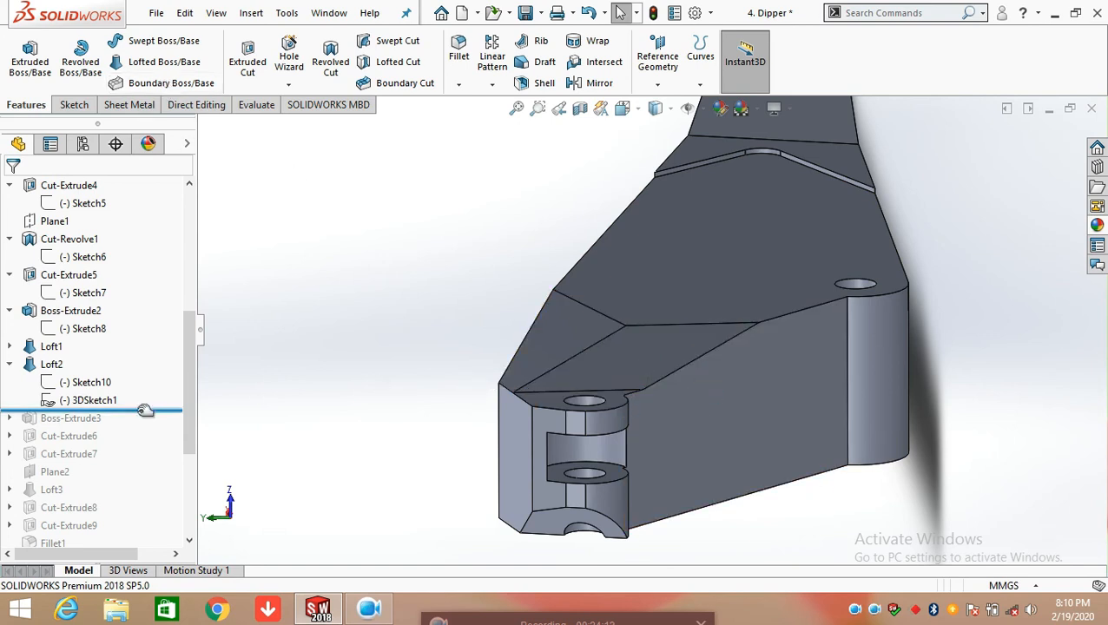
# Roll the model forward to include Boss-Extrude3 and open its Sketch13 for editing
pyautogui.moveTo(152, 410); pyautogui.dragTo(153, 420)
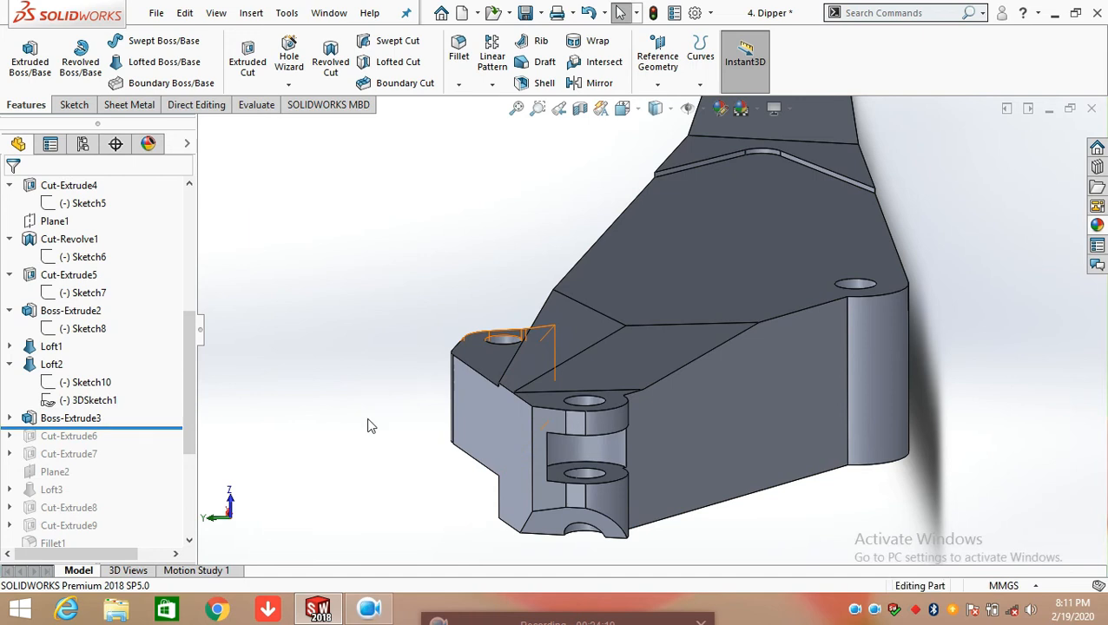
pyautogui.moveTo(368, 425); pyautogui.dragTo(417, 448, button='middle')
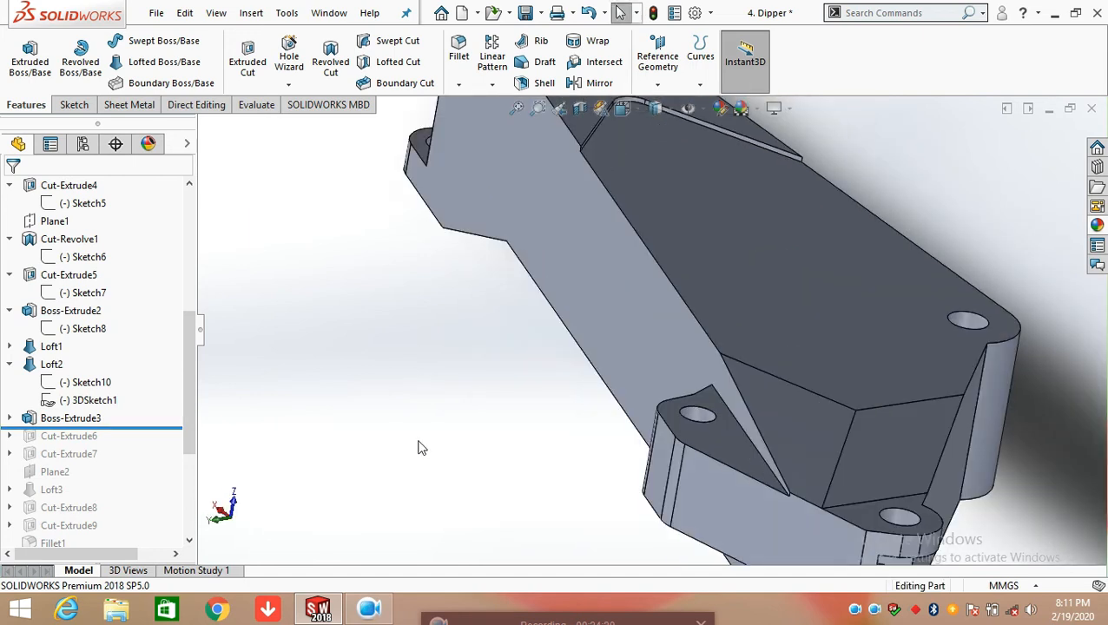
pyautogui.click(9, 418)
pyautogui.click(91, 437)
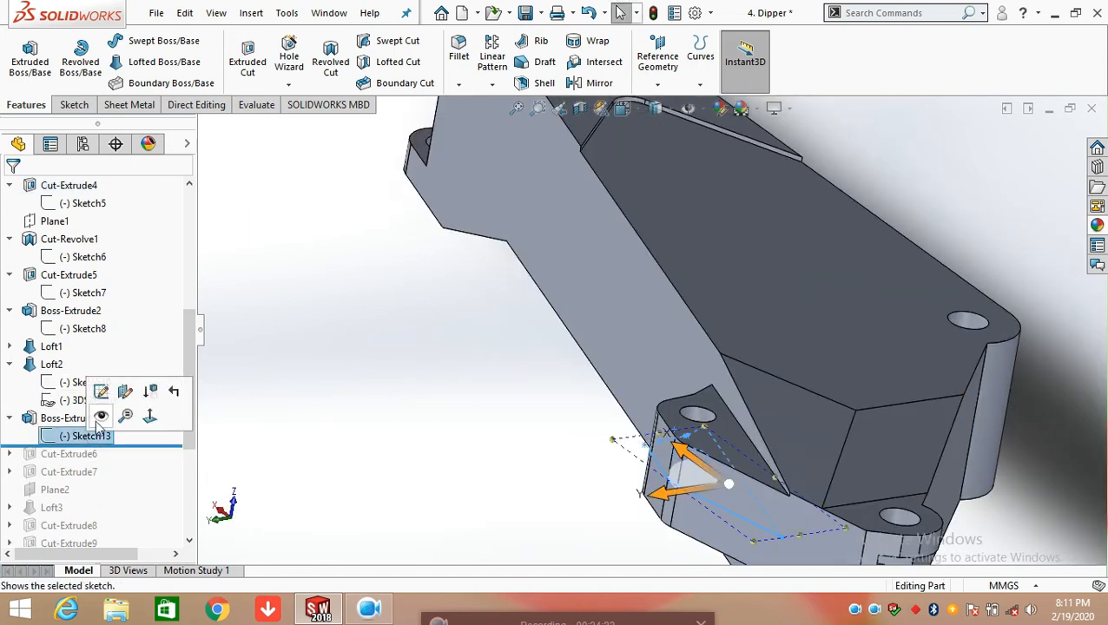
pyautogui.click(111, 388)
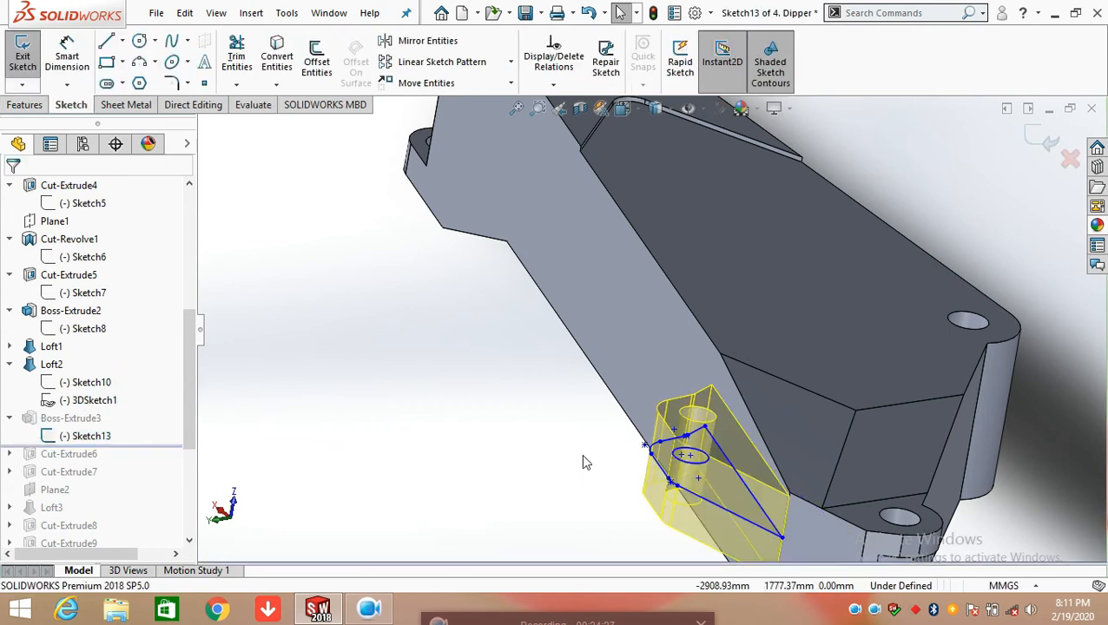
# View Sketch13 face-on and add a vertical dimension between the ends of its long sloped line, keeping the current value
pyautogui.press('f')
pyautogui.scroll(6, 130, 287)
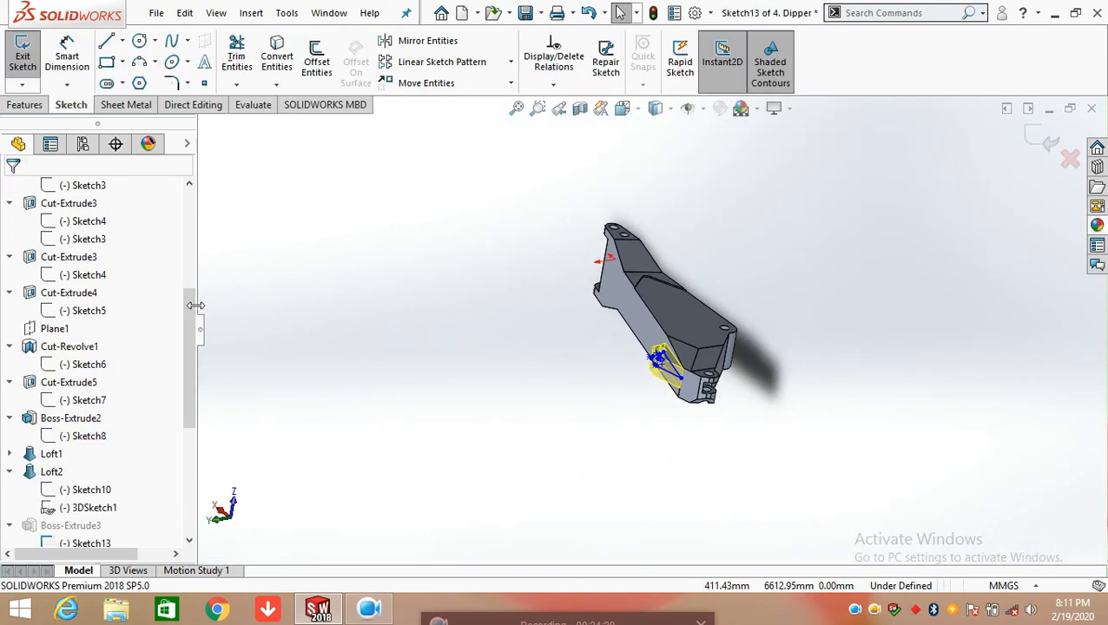
pyautogui.click(62, 274)
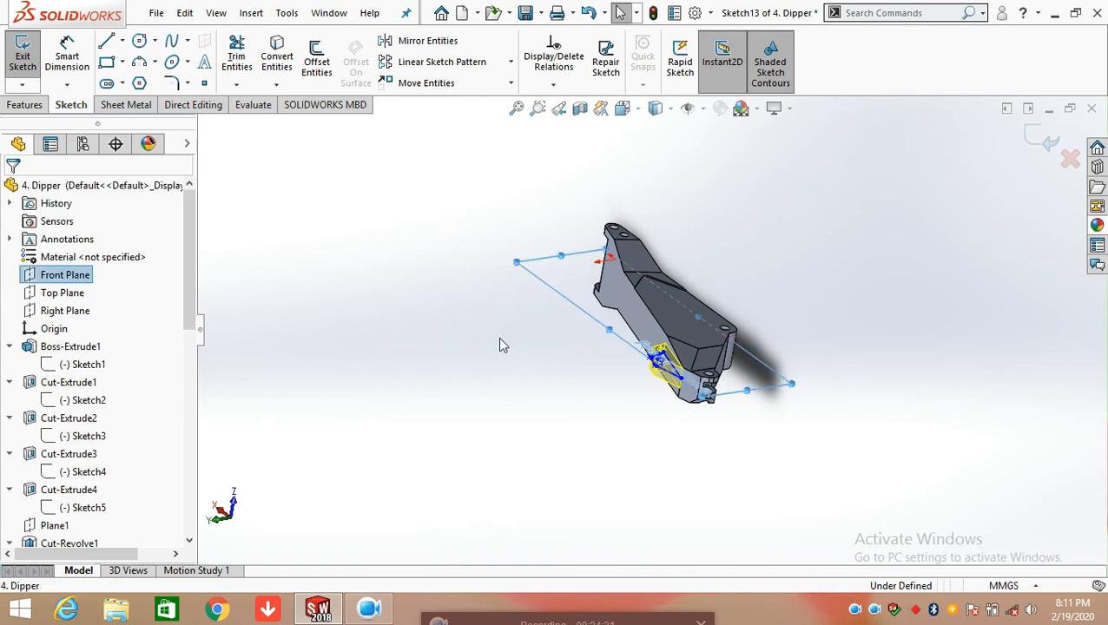
pyautogui.moveTo(562, 393); pyautogui.dragTo(543, 432, button='middle')
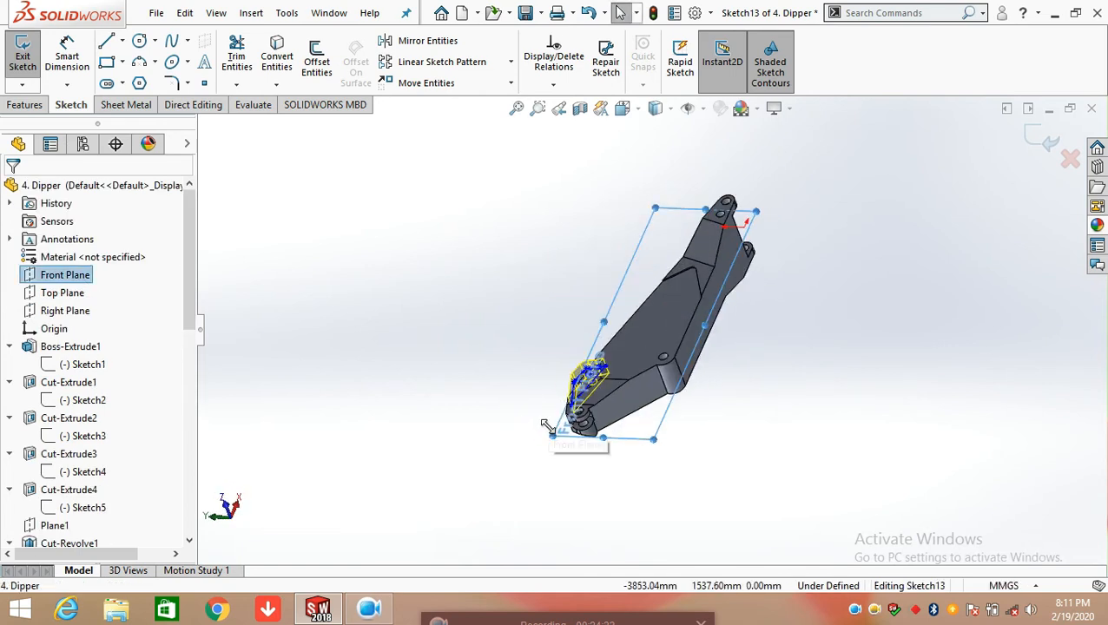
pyautogui.press('space')
pyautogui.click(501, 351)
pyautogui.scroll(-2, 610, 446)
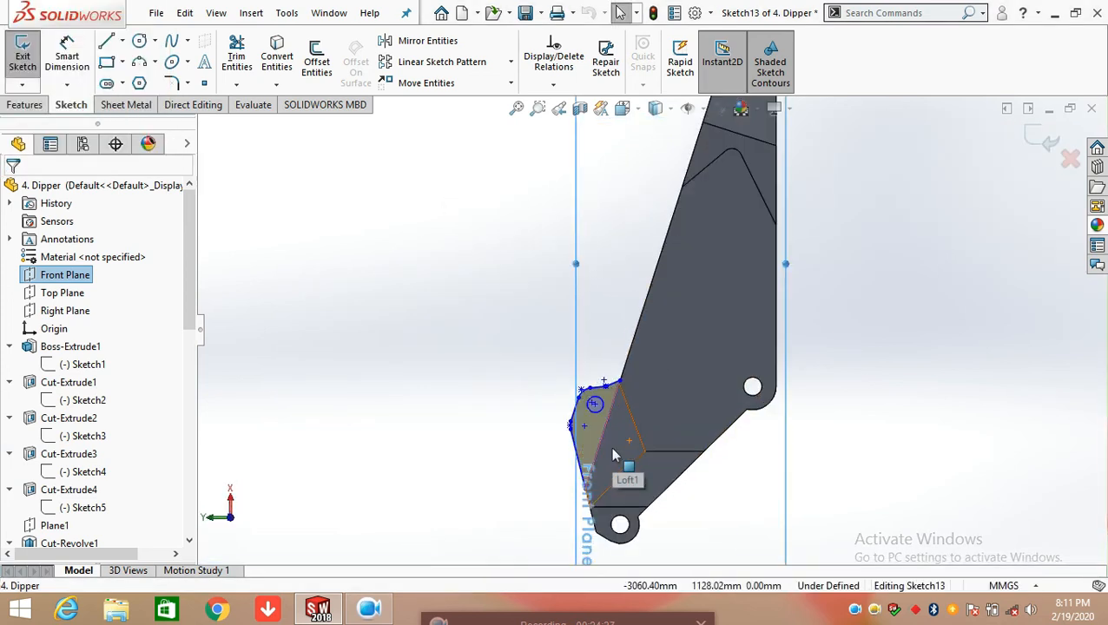
pyautogui.scroll(-2, 610, 446)
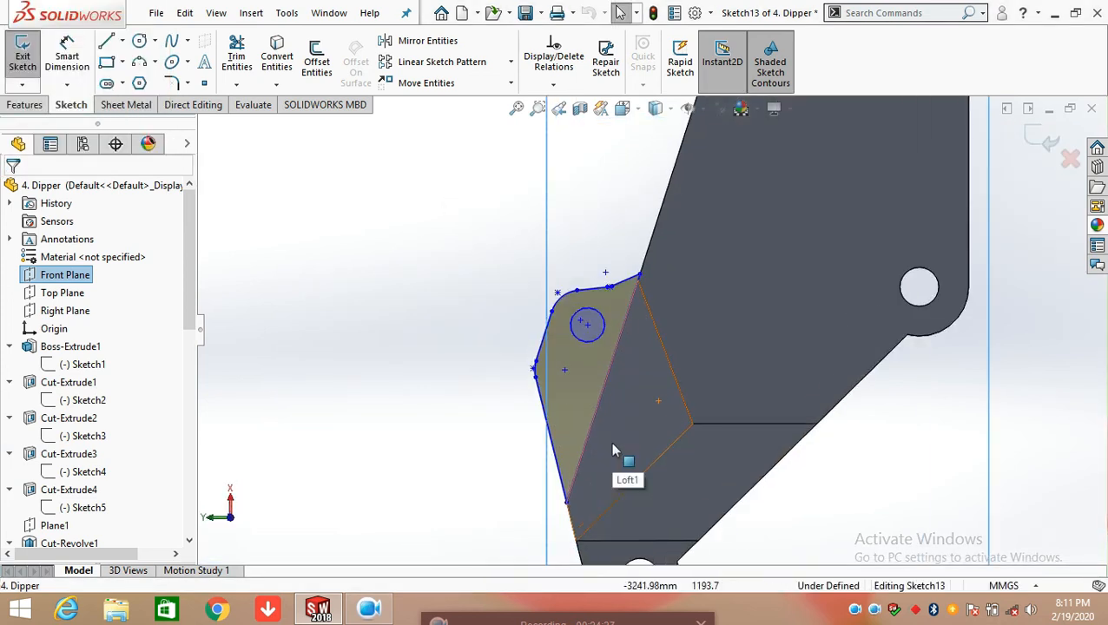
pyautogui.click(53, 66)
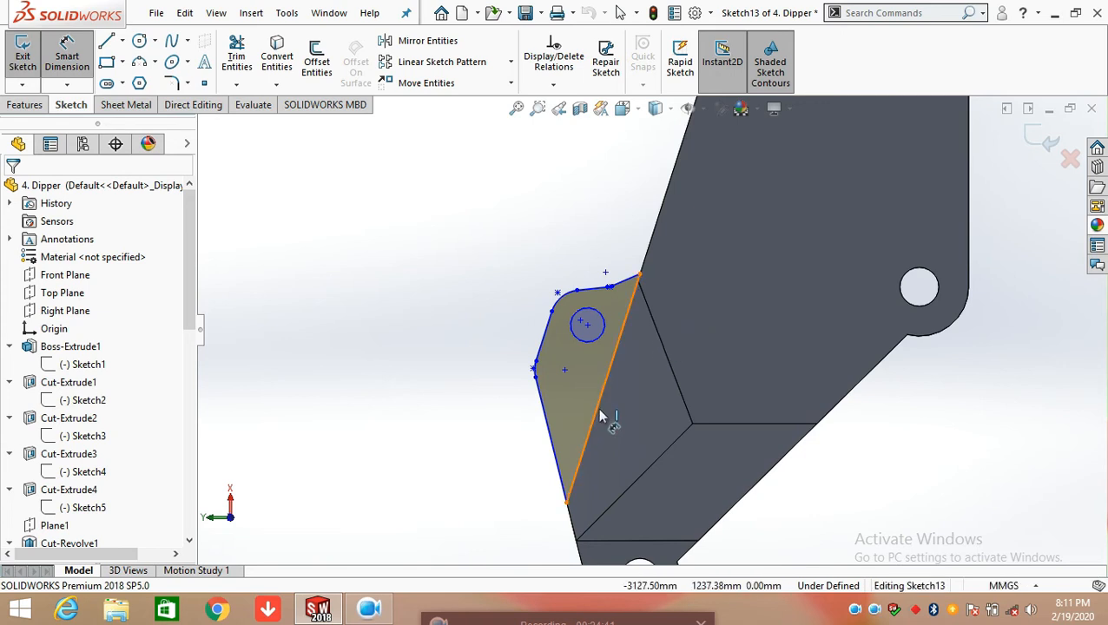
pyautogui.click(626, 391)
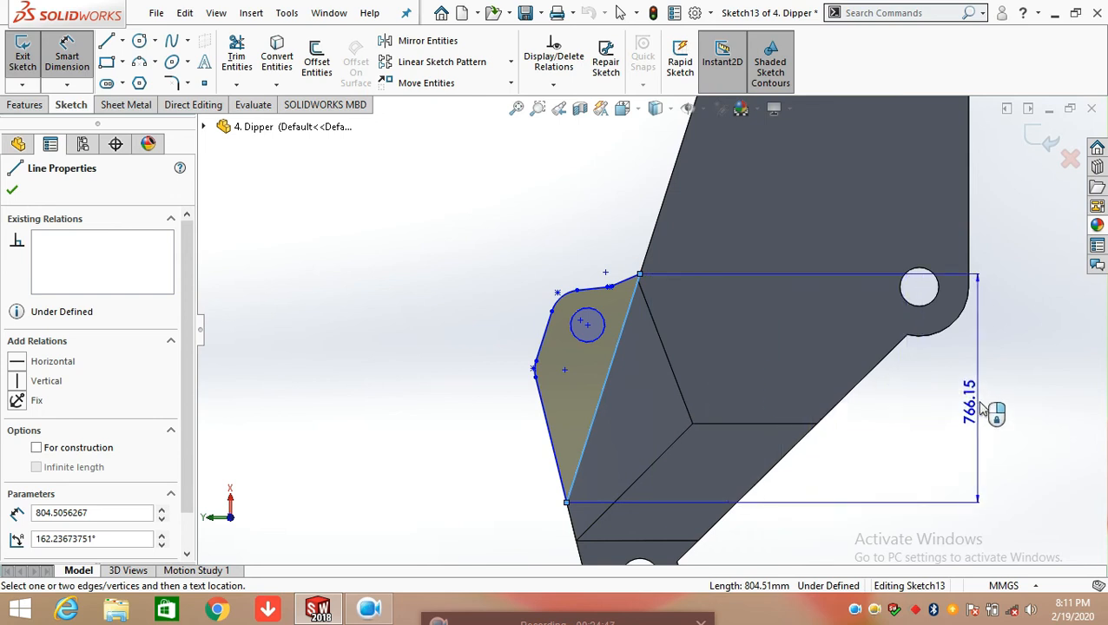
pyautogui.click(1007, 402)
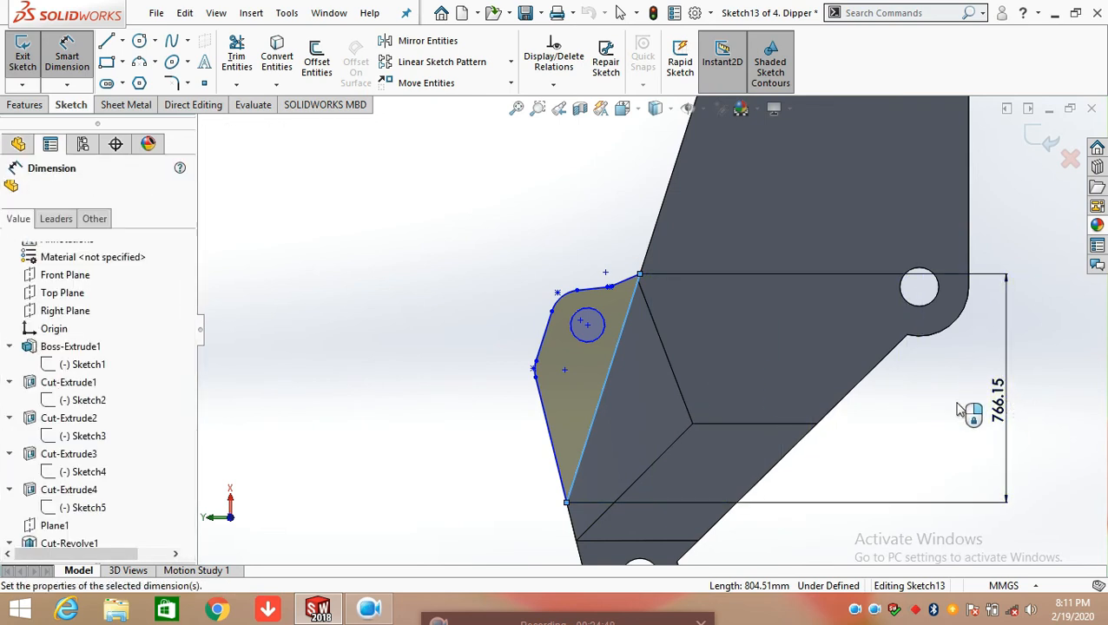
pyautogui.click(935, 379)
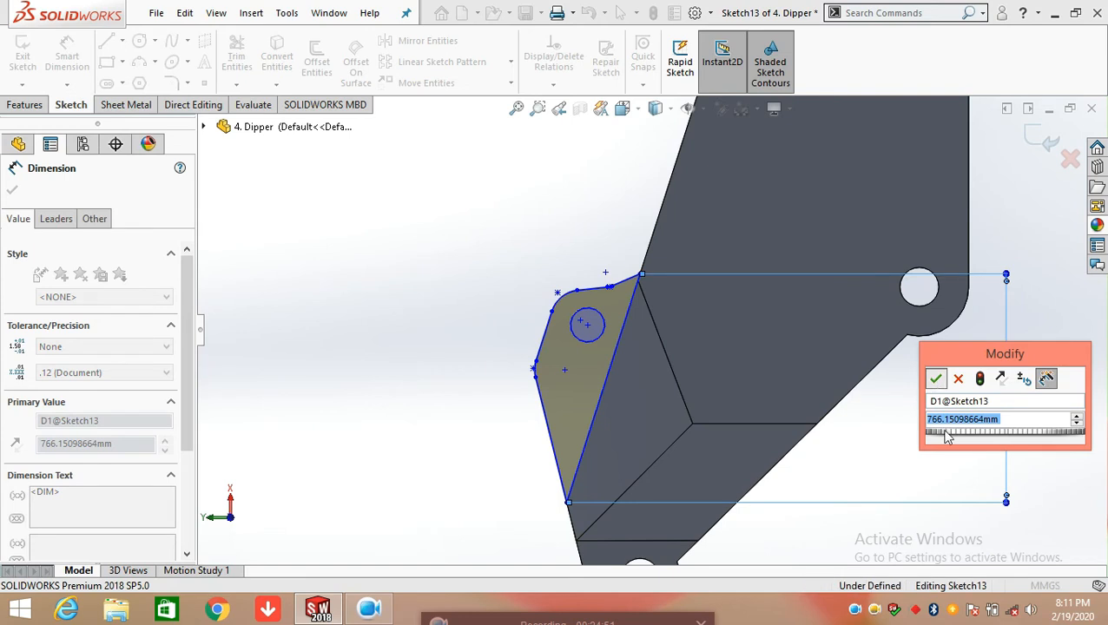
# Add a vertical dimension to the profile's lower outer sloped line in Sketch13, keeping the current value
pyautogui.click(938, 443)
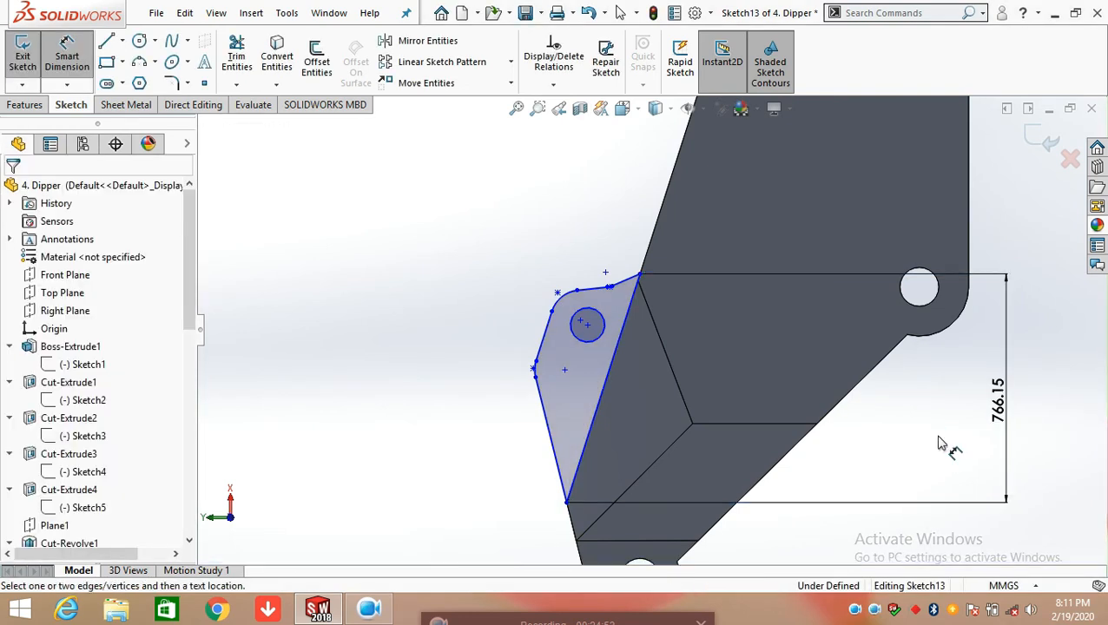
pyautogui.click(550, 439)
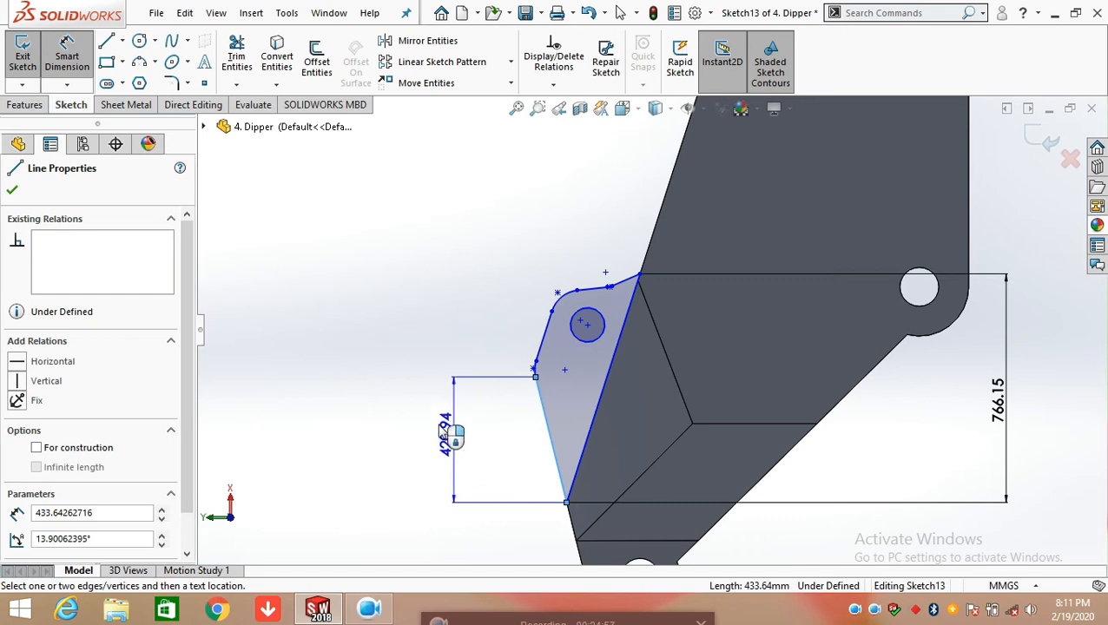
pyautogui.click(423, 420)
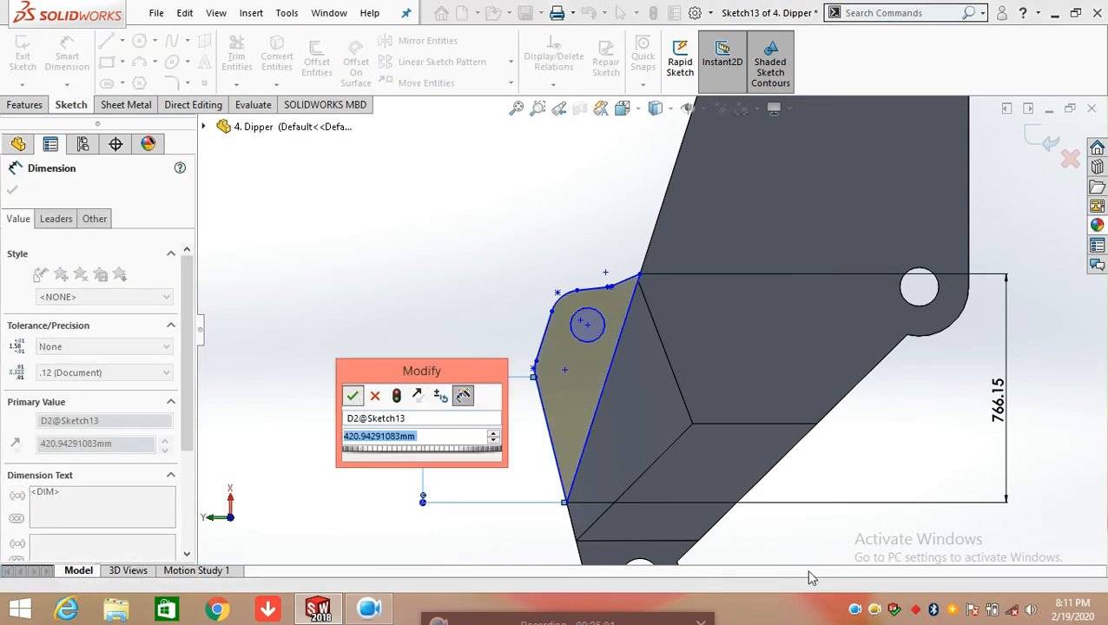
pyautogui.press('Return')
# Add an angle dimension between the lower outer line and the long sloped line at the profile's bottom vertex, keeping the current value
pyautogui.scroll(1, 580, 504)
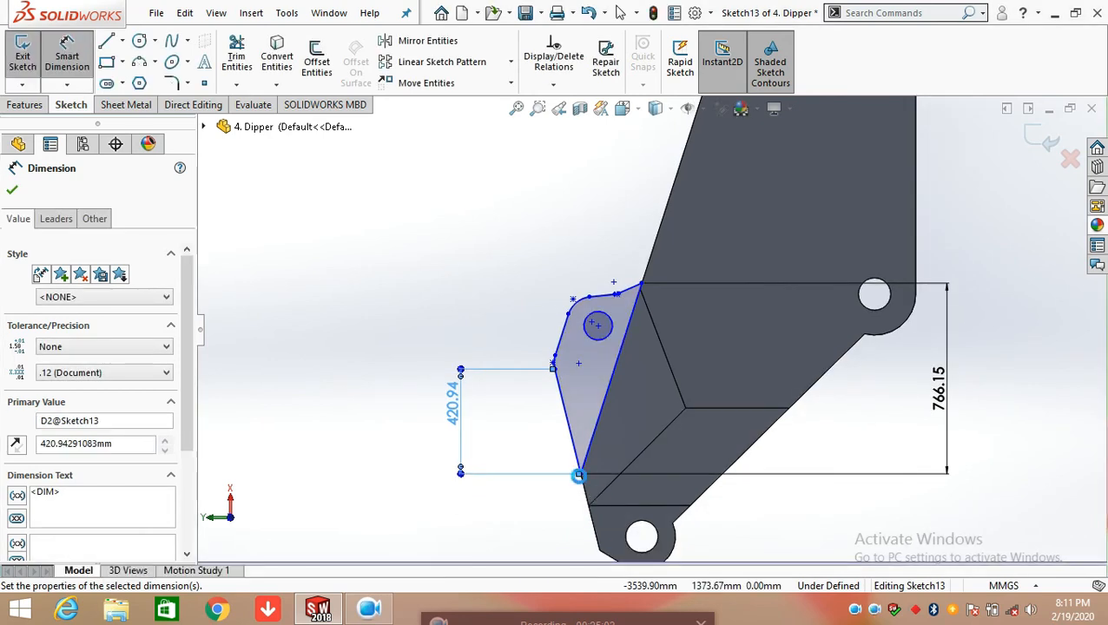
pyautogui.scroll(-3, 578, 476)
pyautogui.click(589, 413)
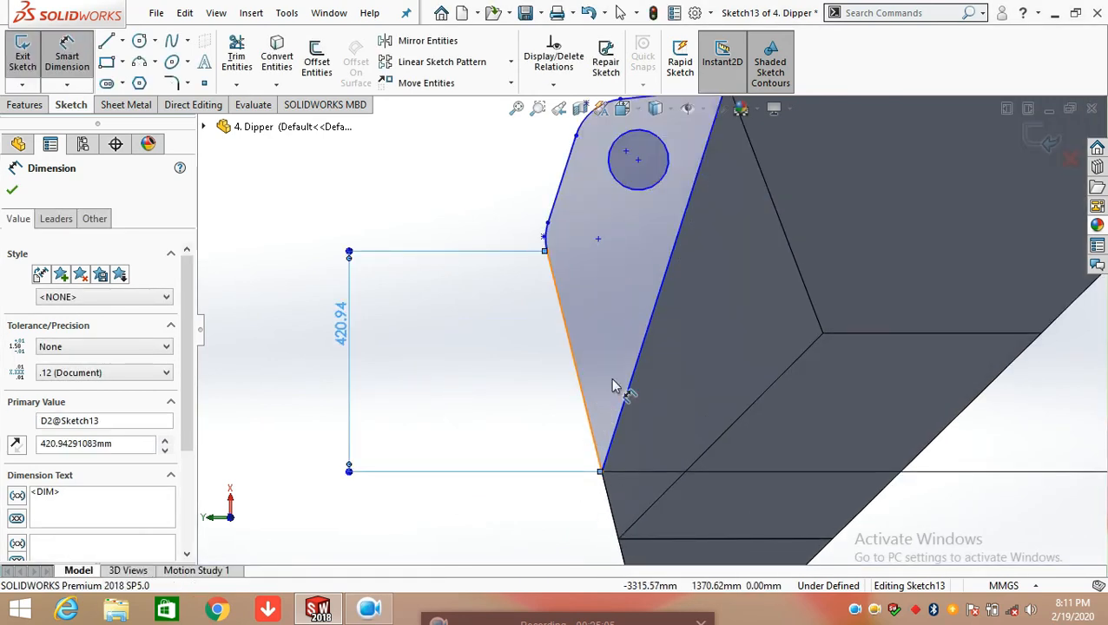
pyautogui.click(633, 361)
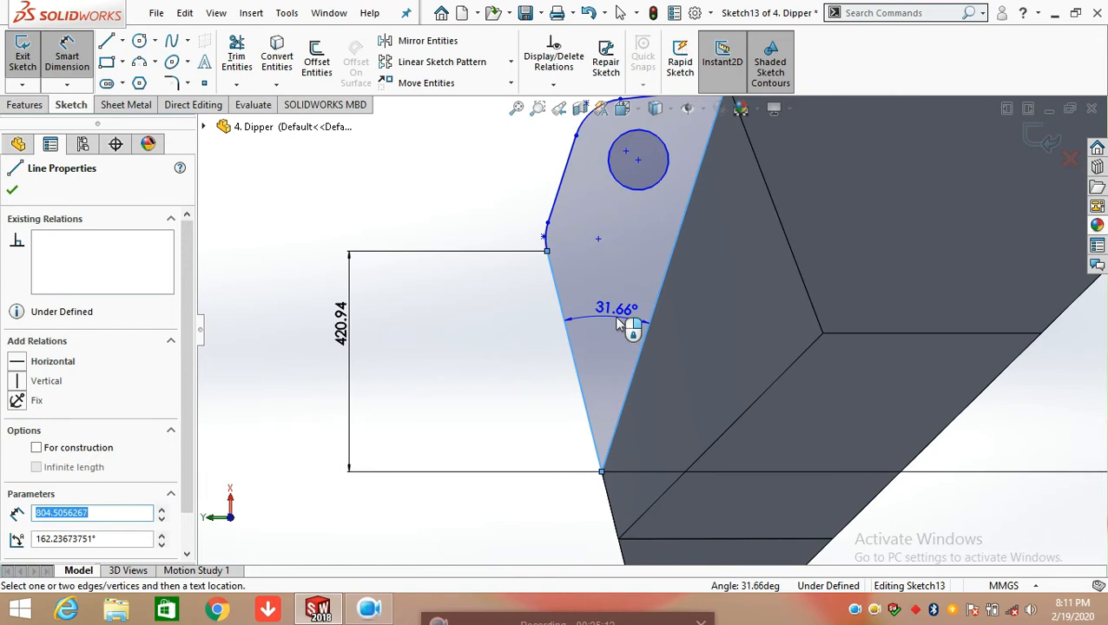
pyautogui.click(625, 324)
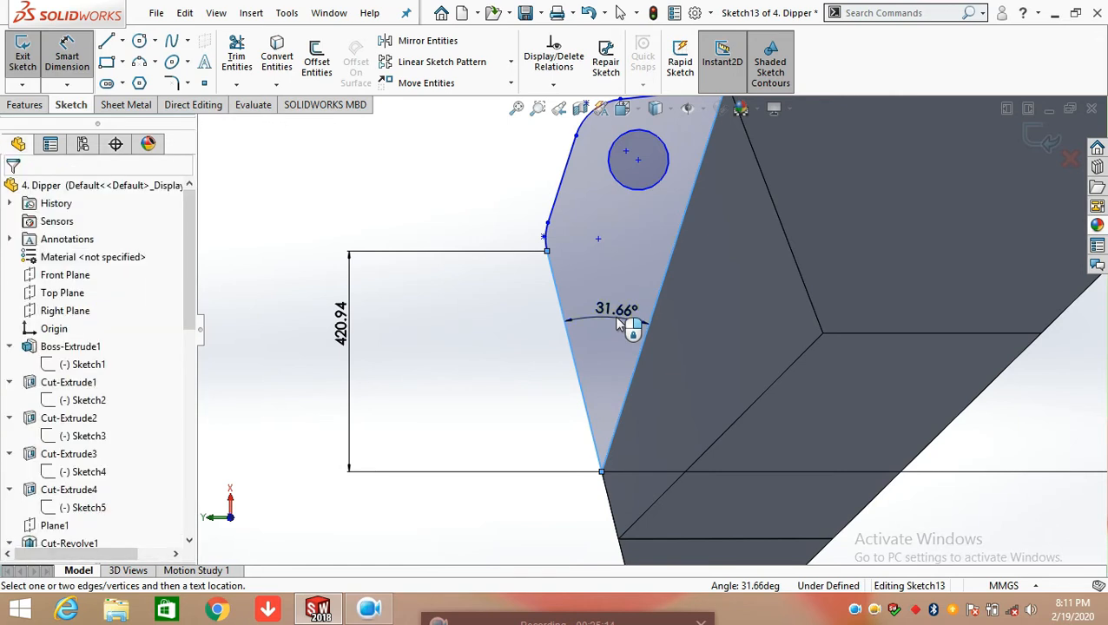
pyautogui.click(545, 294)
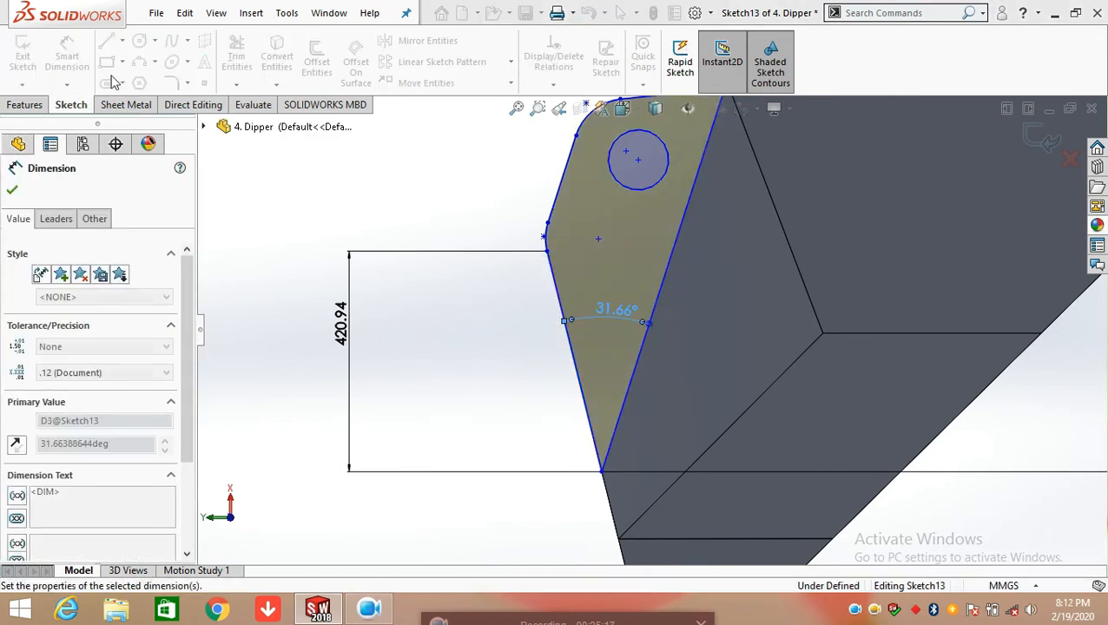
# Add a radius dimension to the small outer arc above the lower sloped line, keeping the current value
pyautogui.scroll(-5, 580, 241)
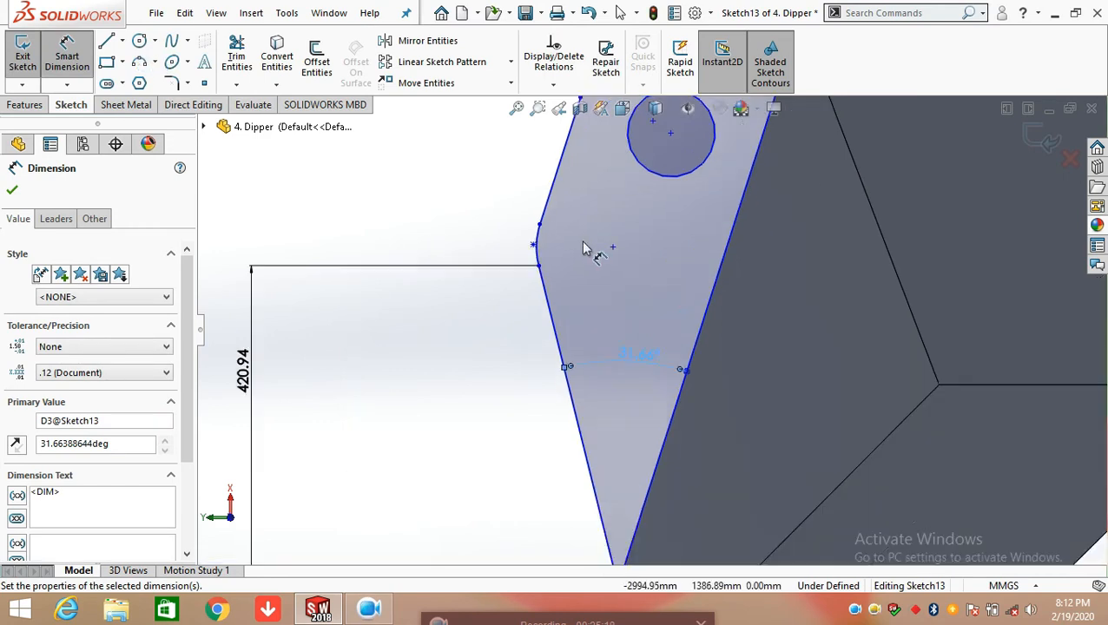
pyautogui.click(154, 61)
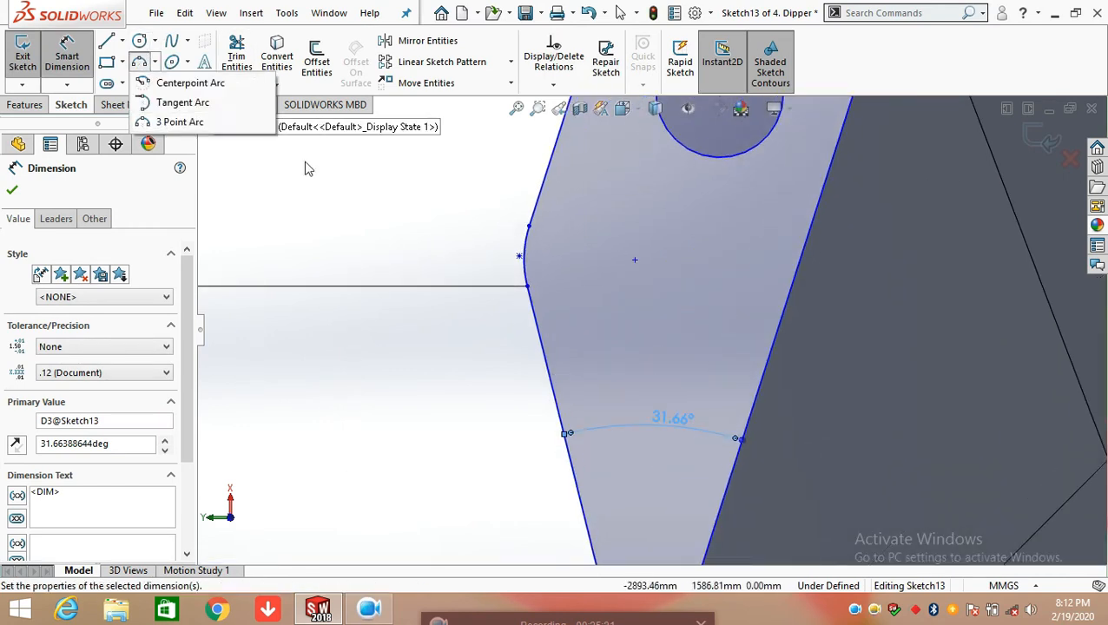
pyautogui.click(408, 237)
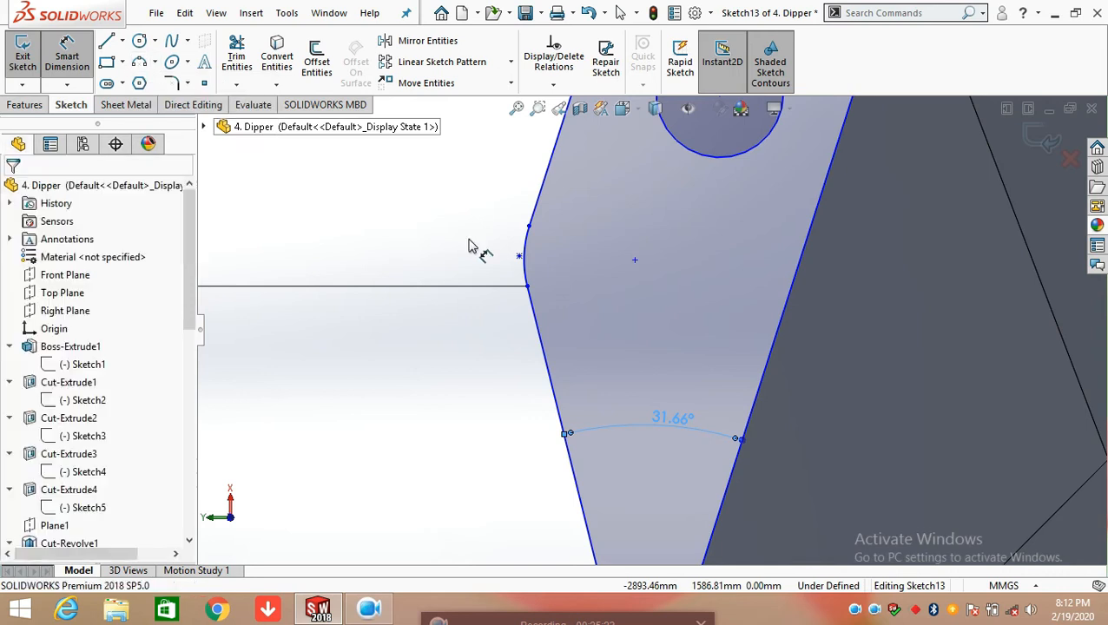
pyautogui.click(527, 278)
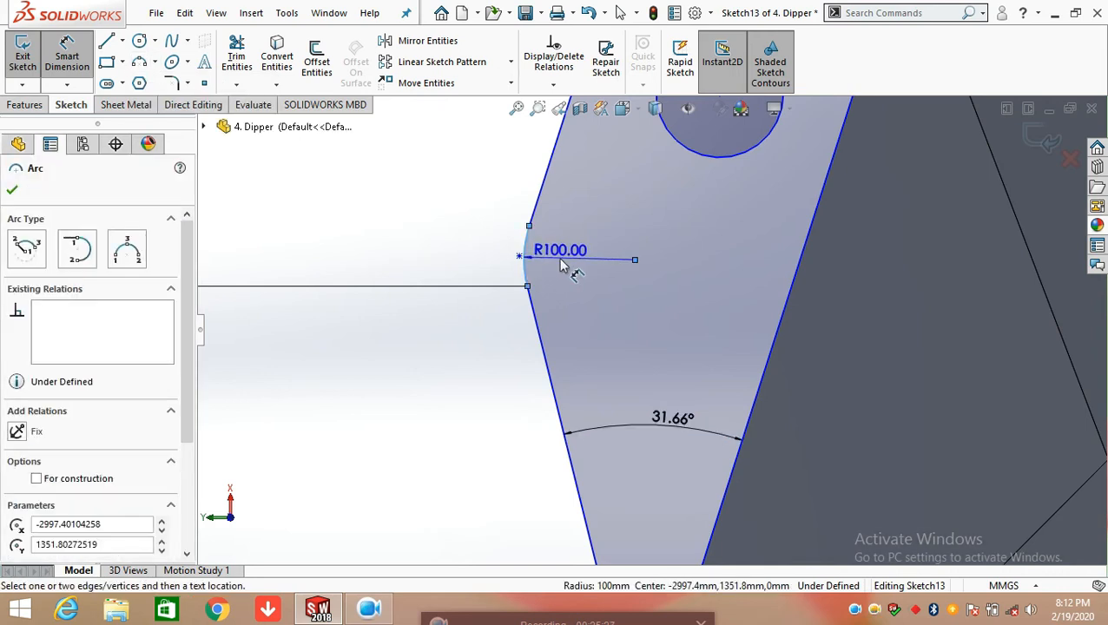
pyautogui.press('Escape')
pyautogui.doubleClick(540, 251)
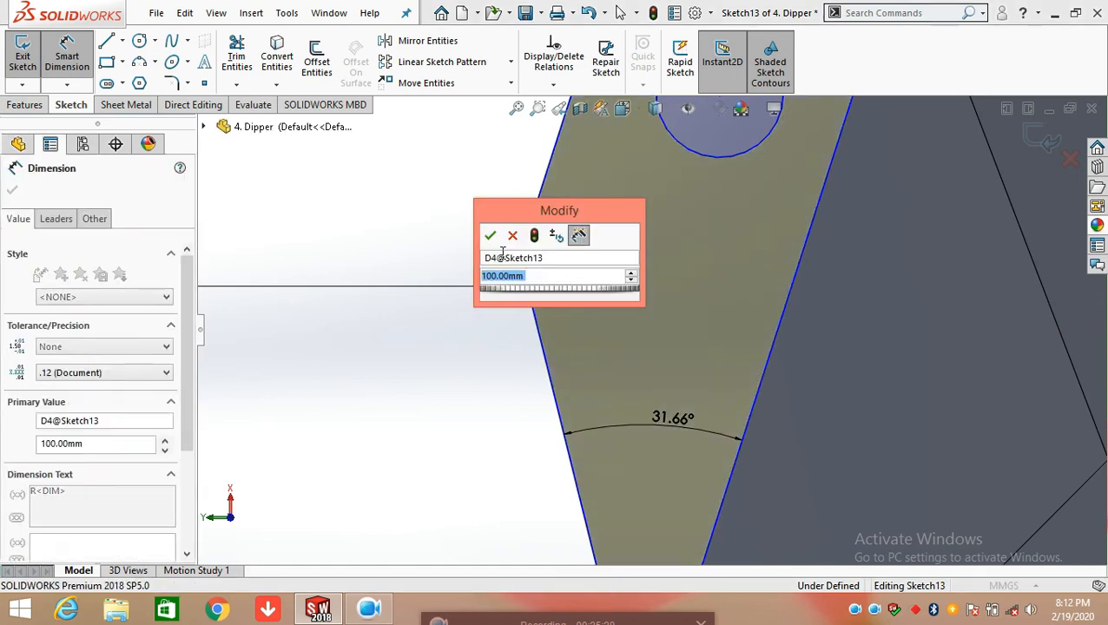
pyautogui.click(490, 235)
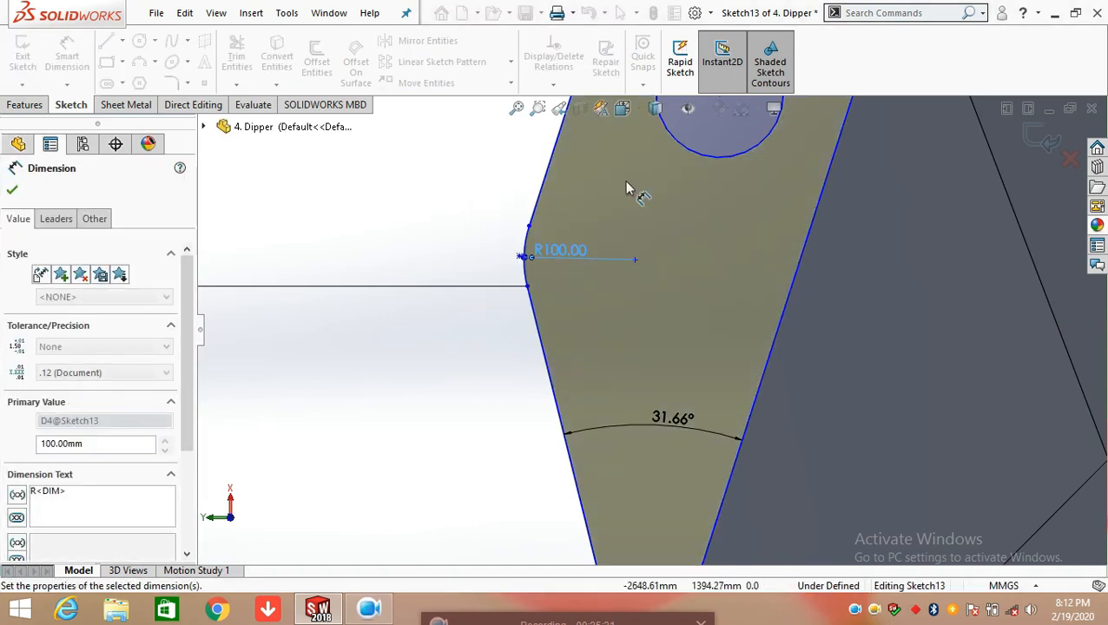
# Add an aligned length dimension to the outer line between the two rounded corners, keeping the current value
pyautogui.scroll(3, 629, 189)
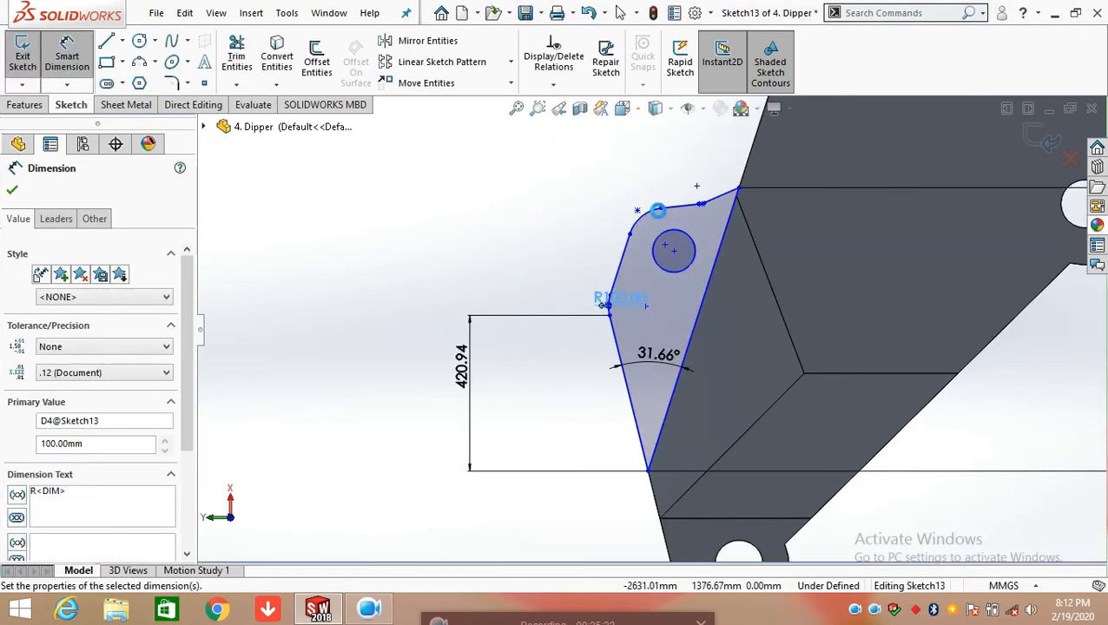
pyautogui.click(614, 293)
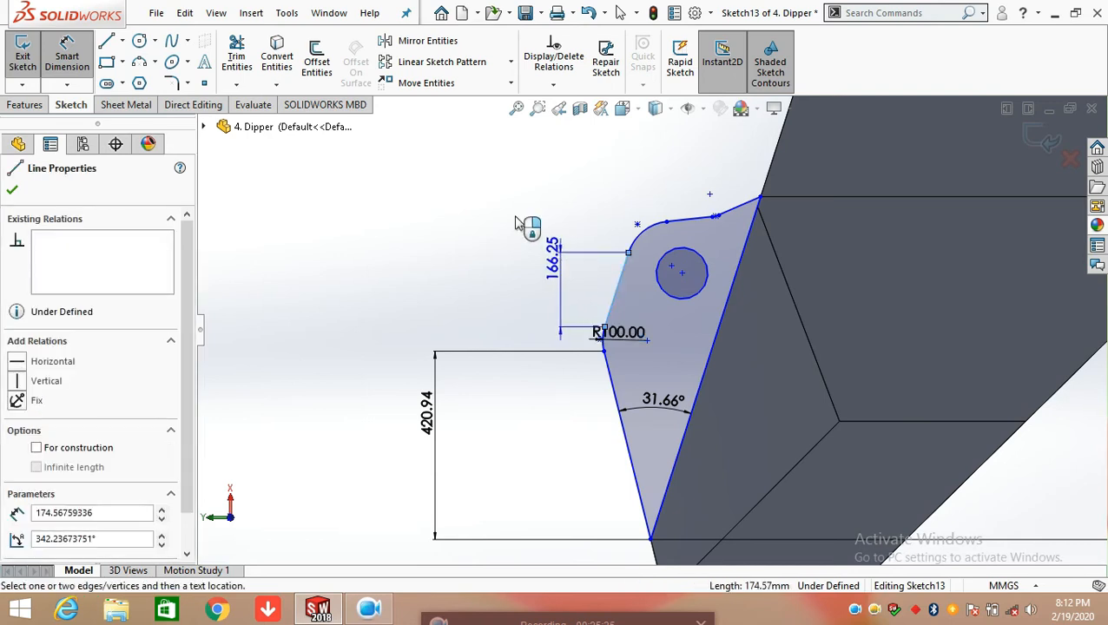
pyautogui.click(566, 221)
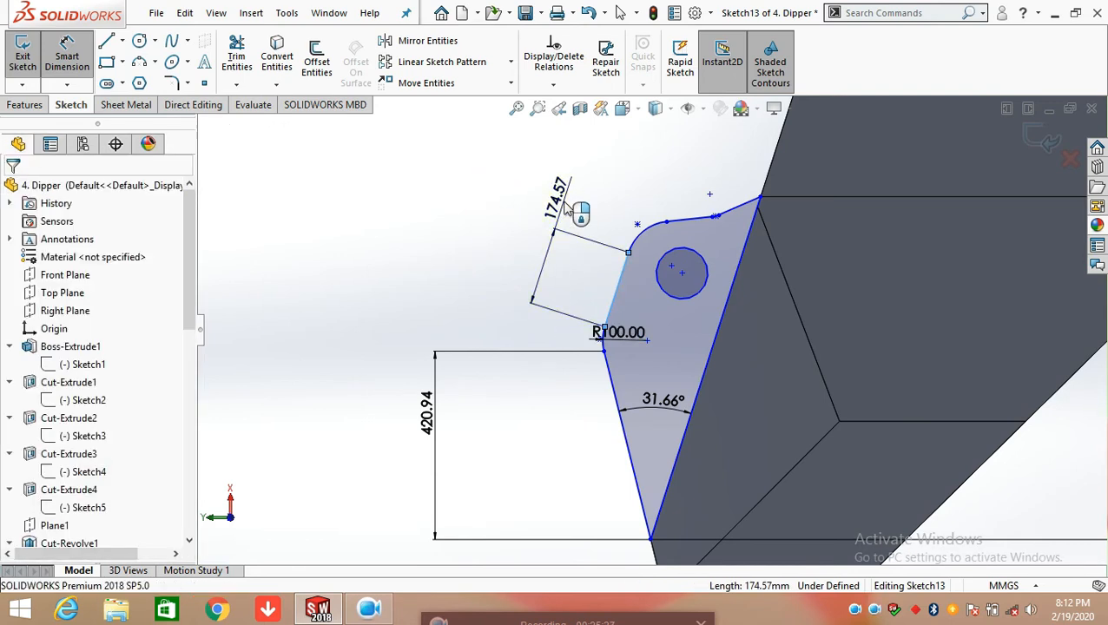
pyautogui.click(494, 181)
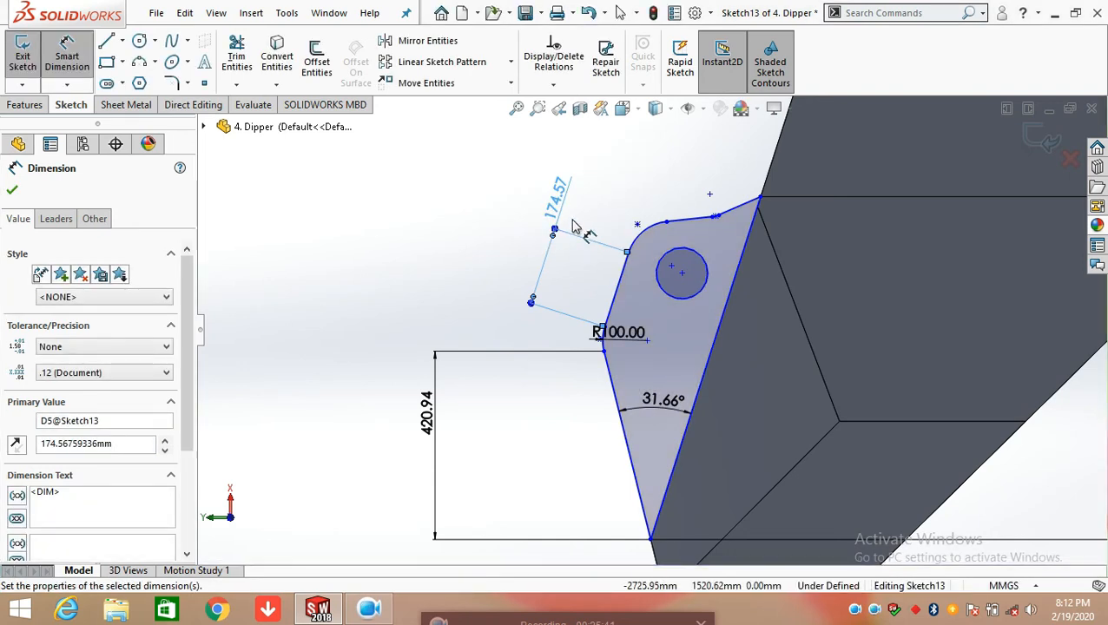
# Add a radius dimension to the large rounded corner beside the hole, keeping the current value
pyautogui.scroll(-2, 647, 237)
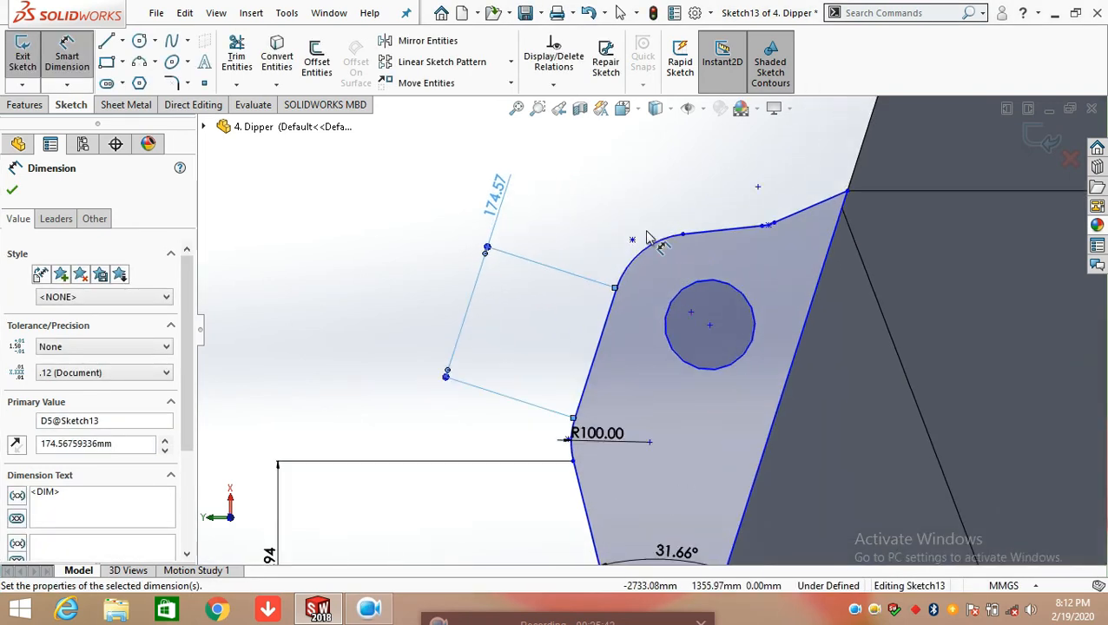
pyautogui.click(663, 248)
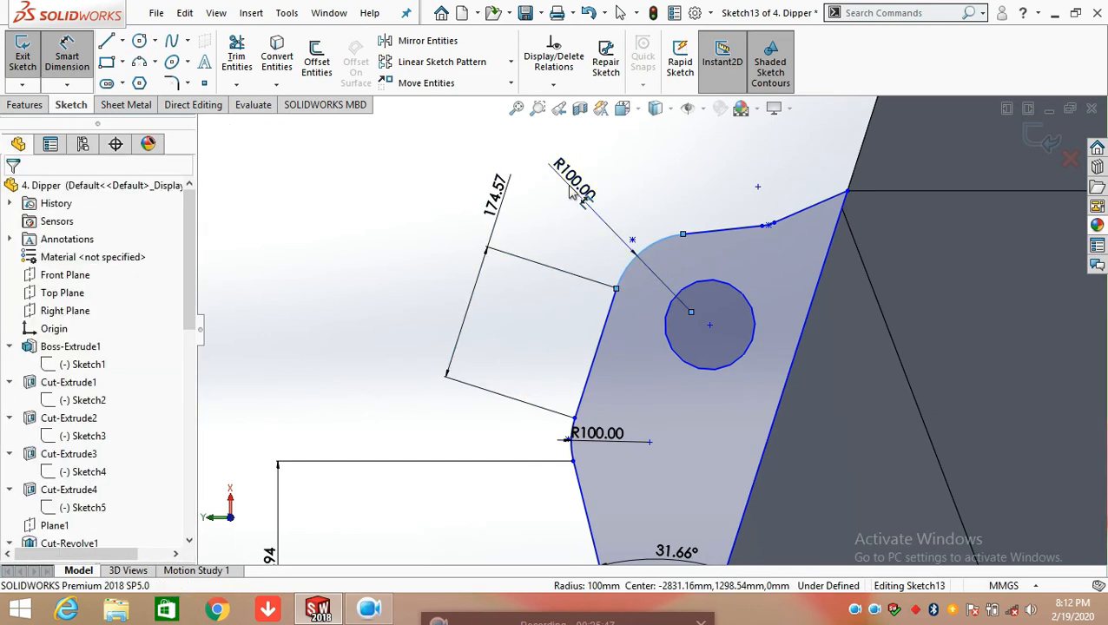
pyautogui.click(559, 219)
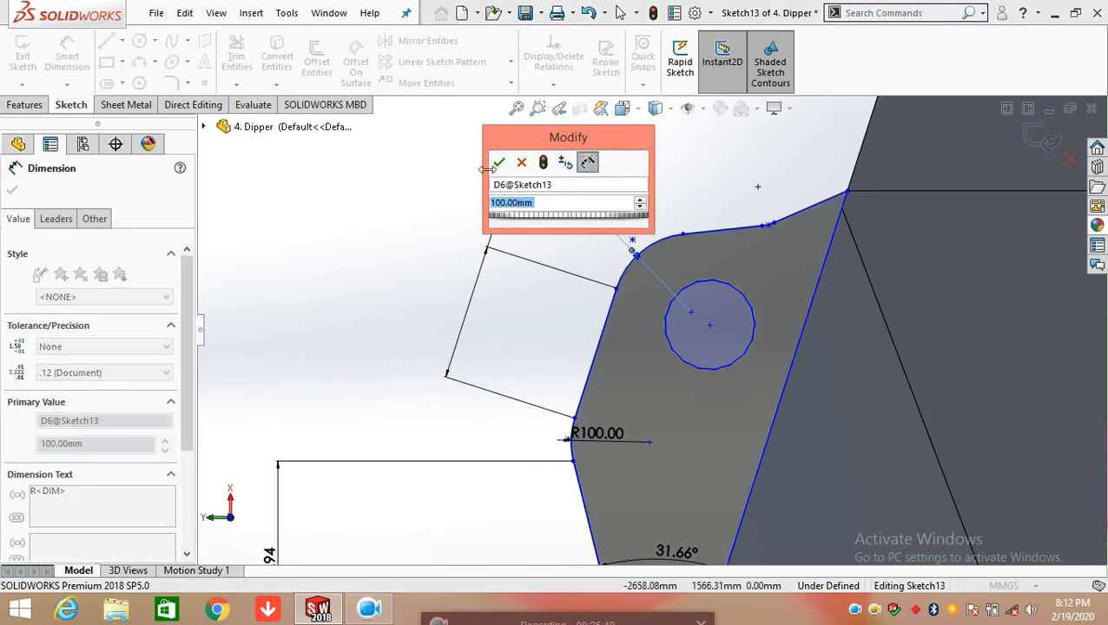
pyautogui.click(499, 162)
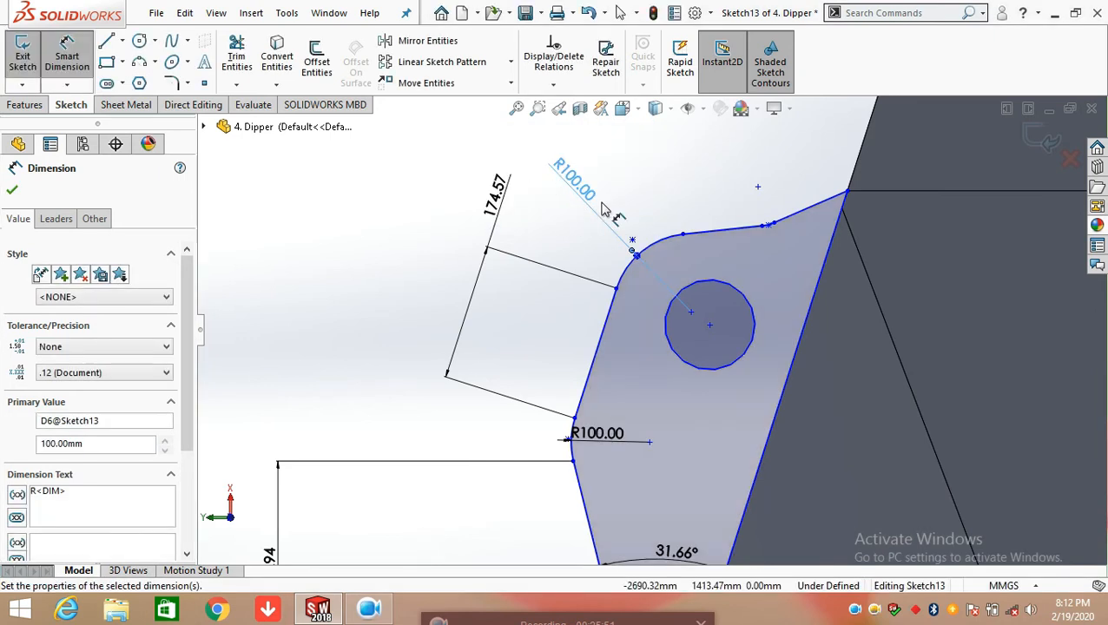
# Add an aligned length dimension to the shallow top line next to the large rounded corner, keeping the current value
pyautogui.click(712, 232)
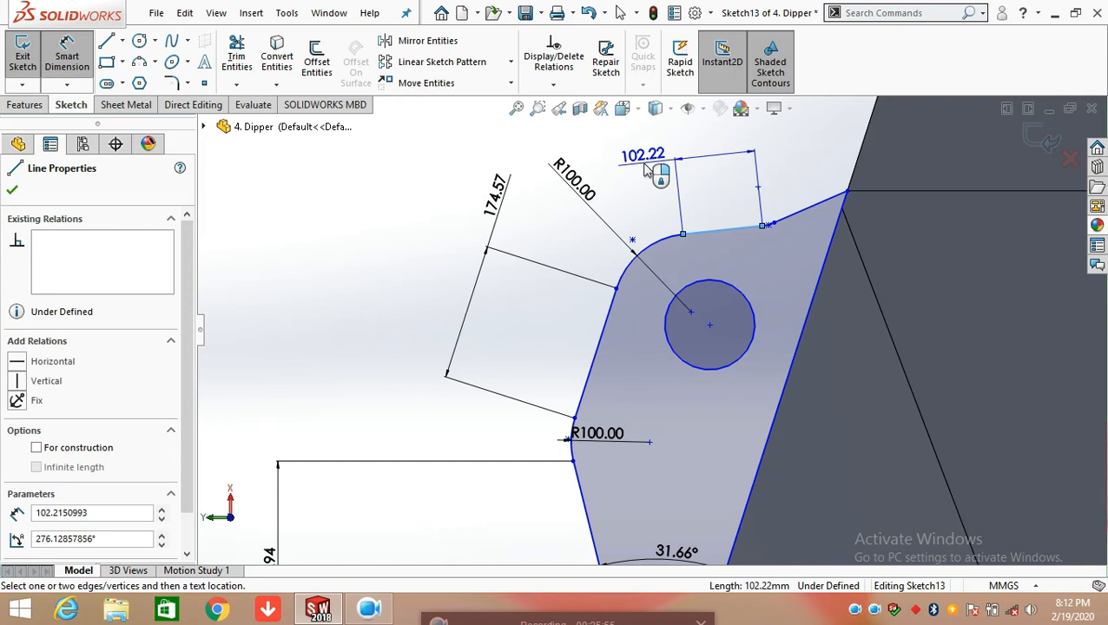
pyautogui.click(650, 188)
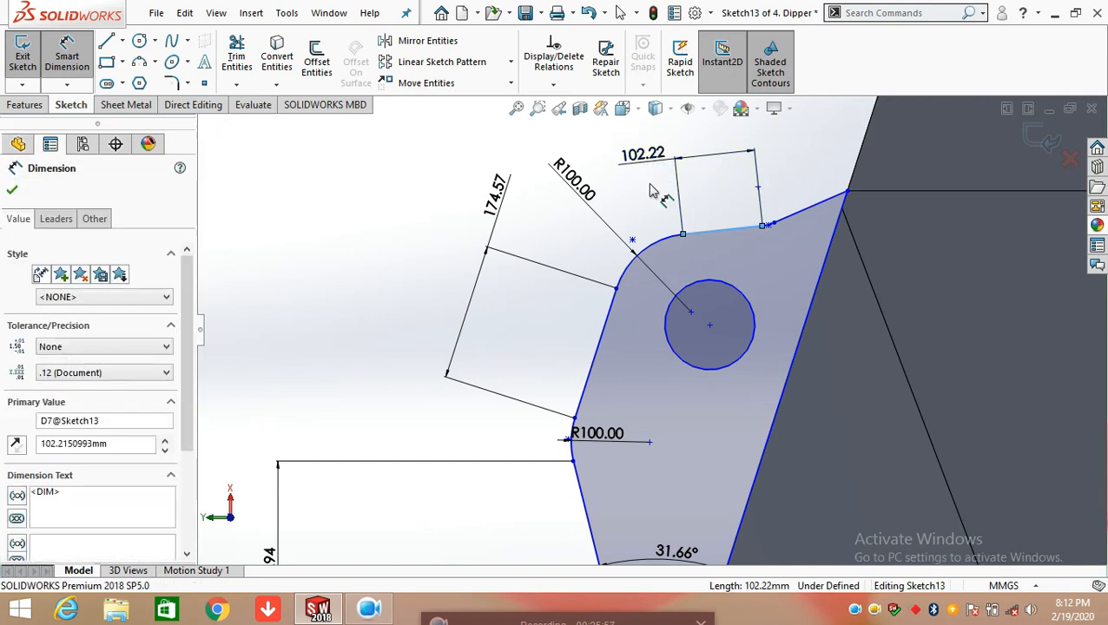
pyautogui.click(575, 142)
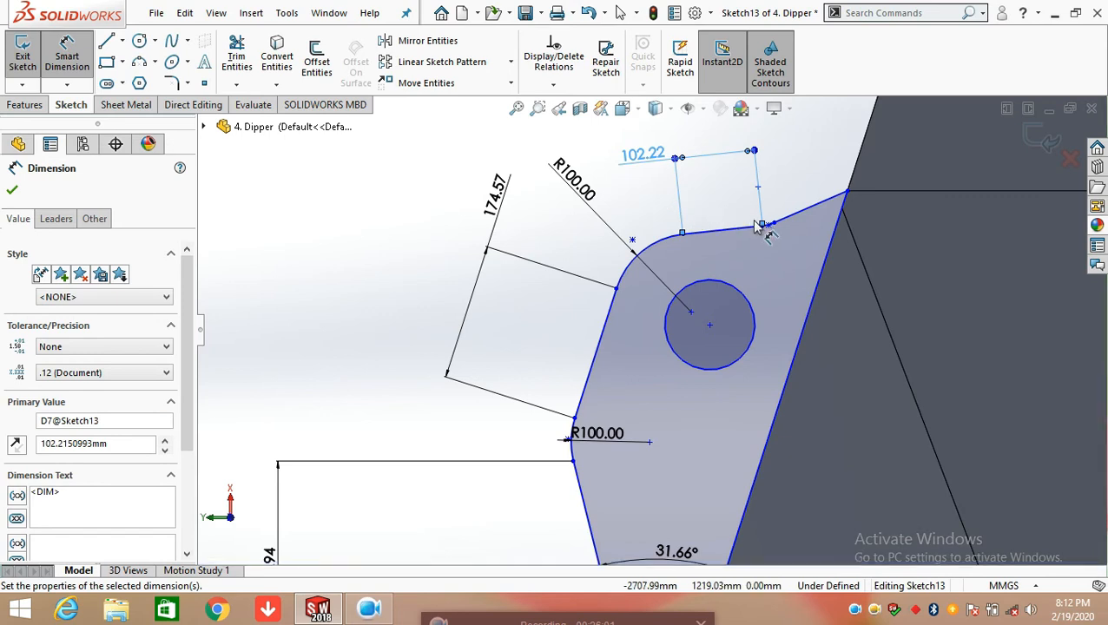
# Add a radius dimension to the small arc joining the two top lines, keeping the current value
pyautogui.scroll(-5, 758, 230)
pyautogui.scroll(-3, 757, 248)
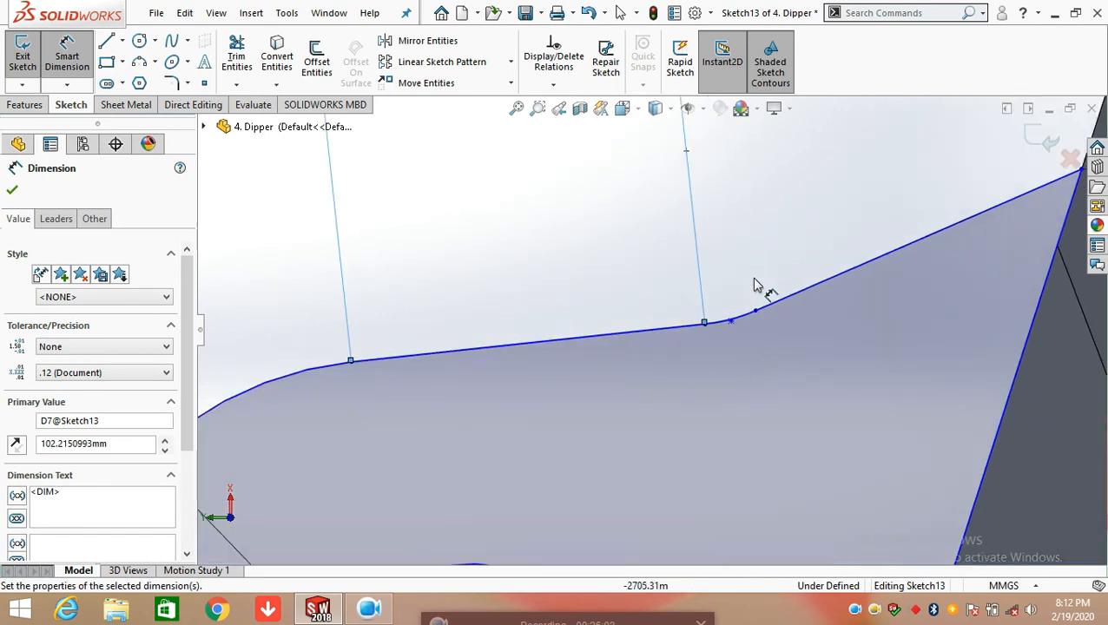
pyautogui.click(734, 334)
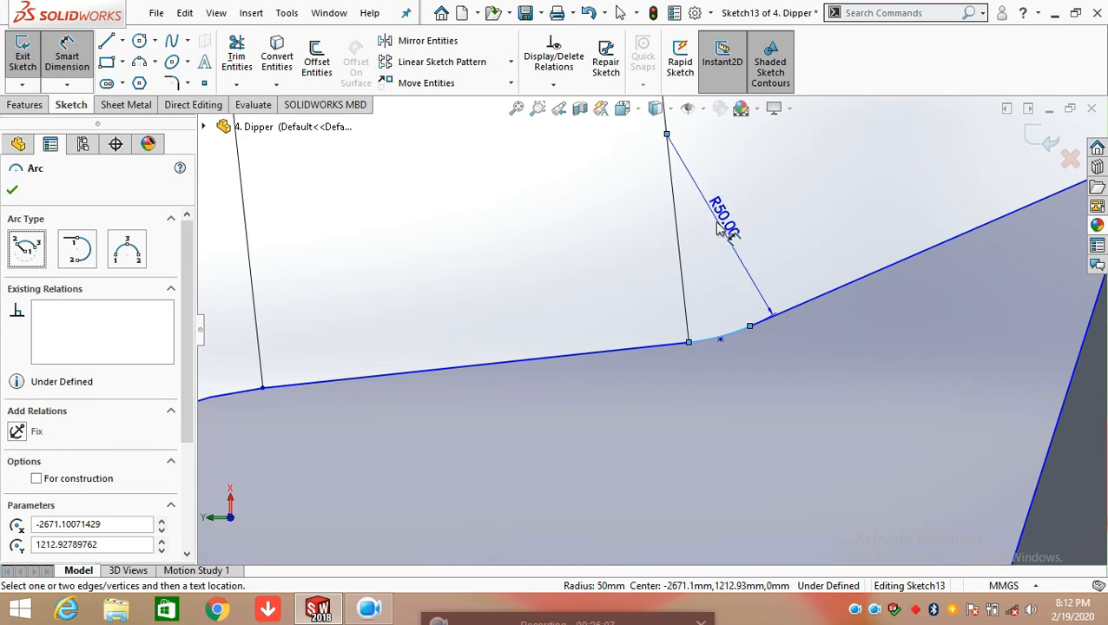
pyautogui.click(709, 225)
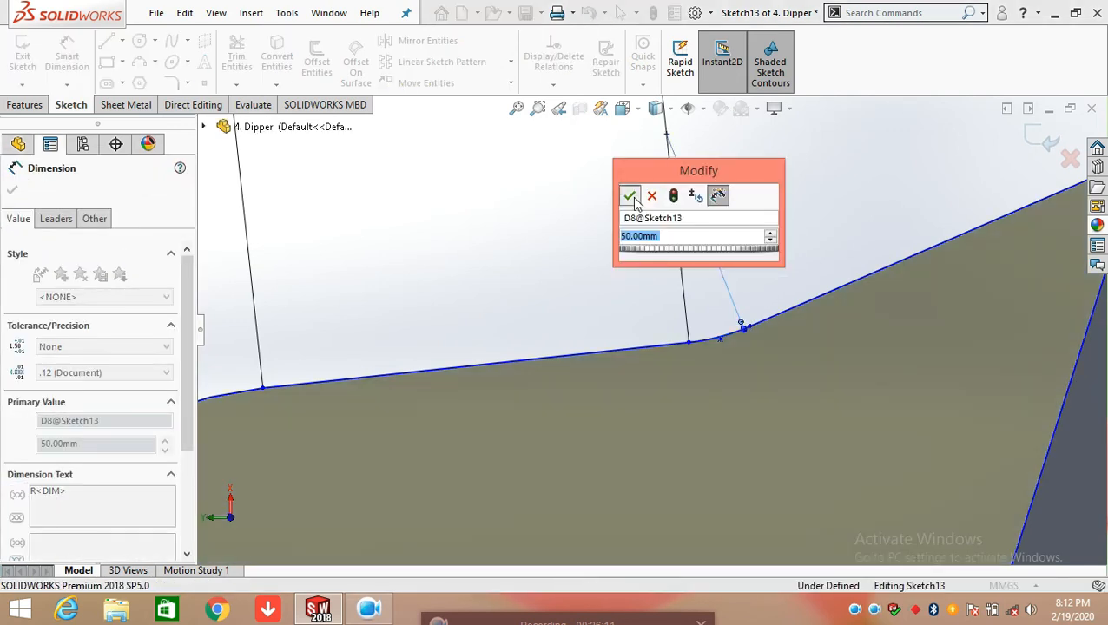
pyautogui.click(630, 197)
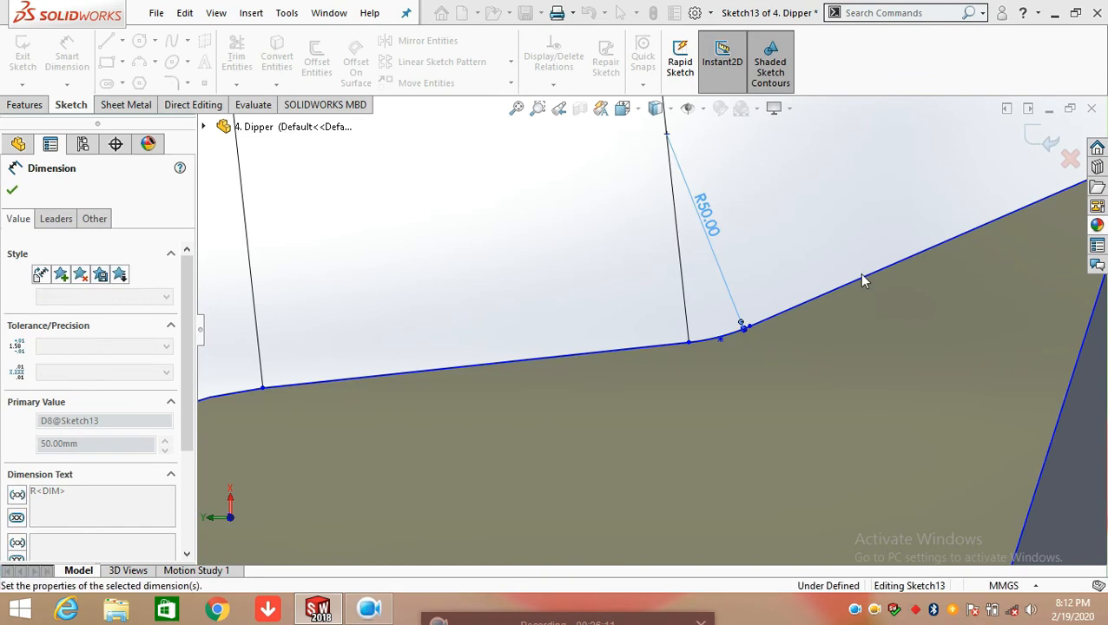
# Add an aligned length dimension to the steeper top line that meets the dipper body, keeping the current value
pyautogui.scroll(3, 865, 282)
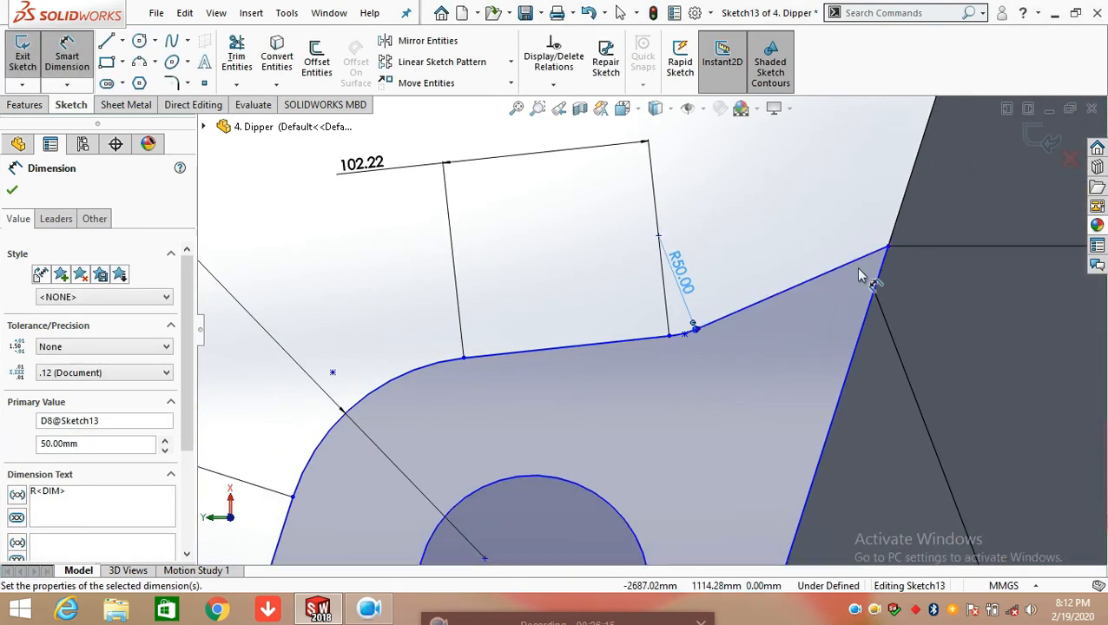
pyautogui.click(835, 270)
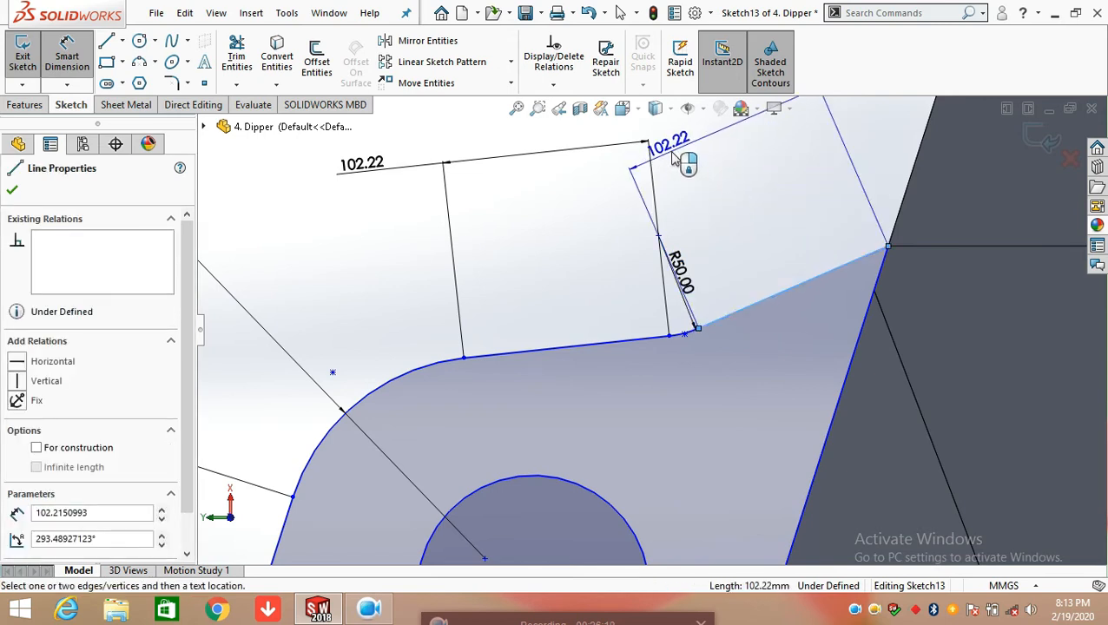
pyautogui.click(677, 156)
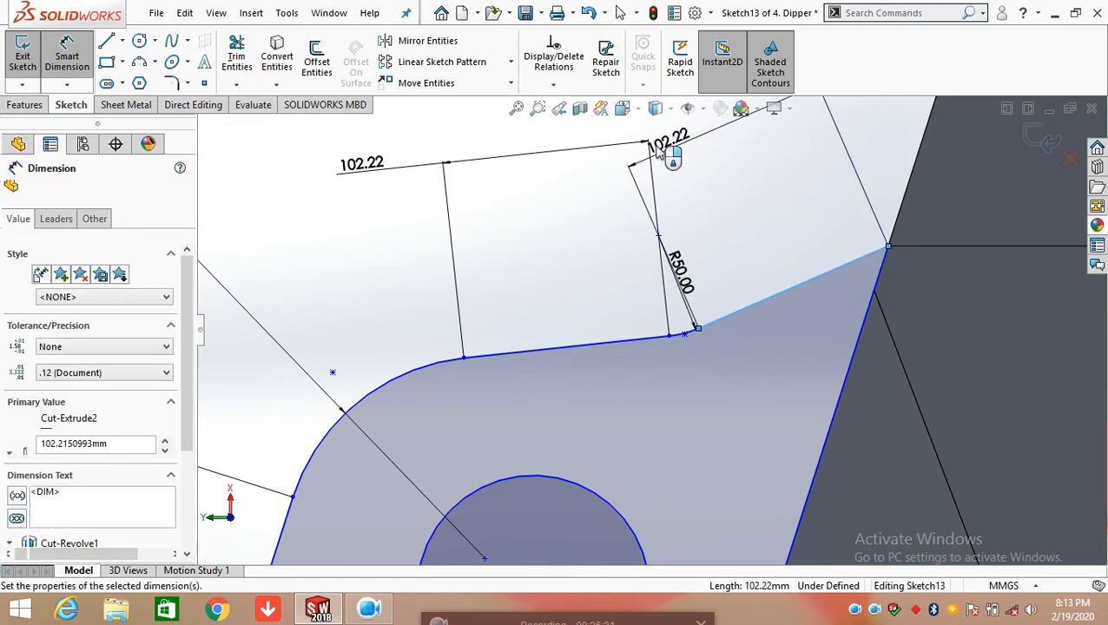
pyautogui.click(601, 121)
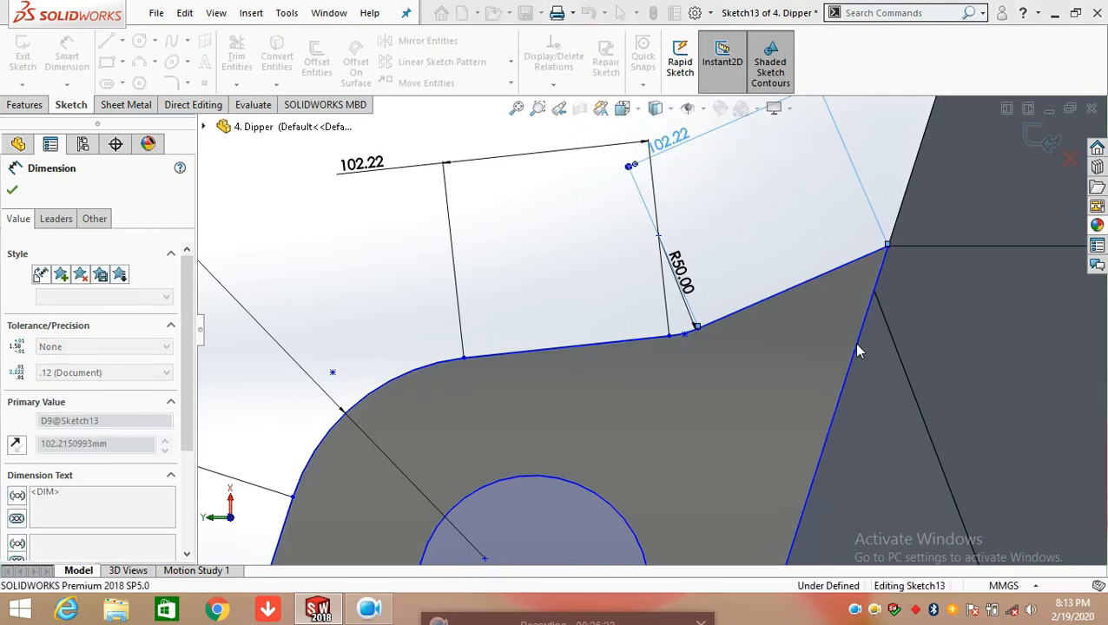
pyautogui.scroll(4, 851, 346)
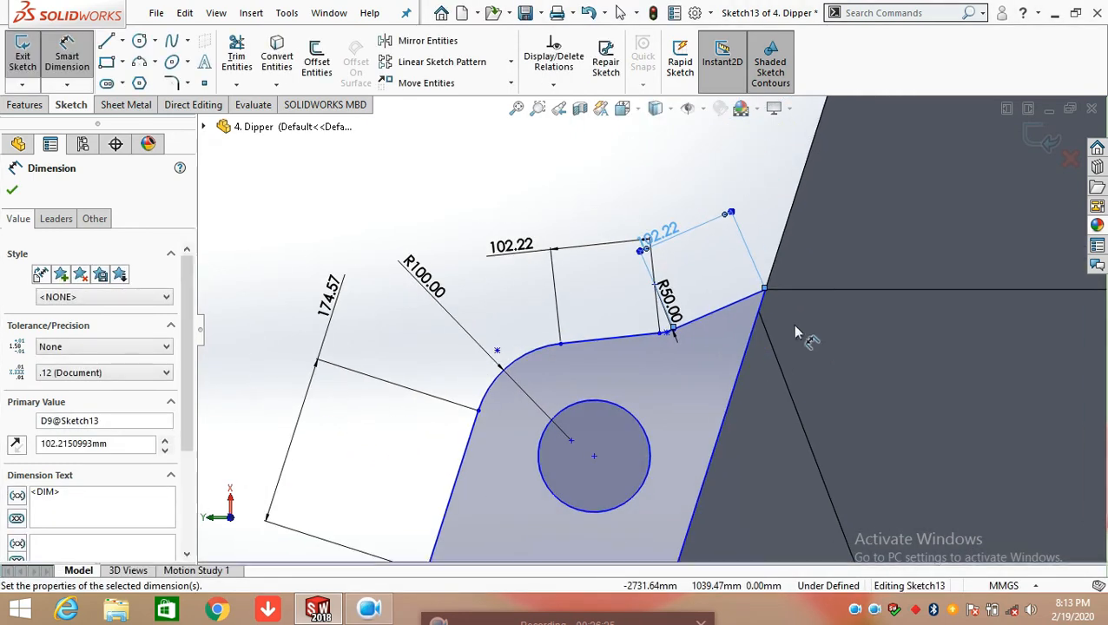
pyautogui.scroll(-3, 721, 318)
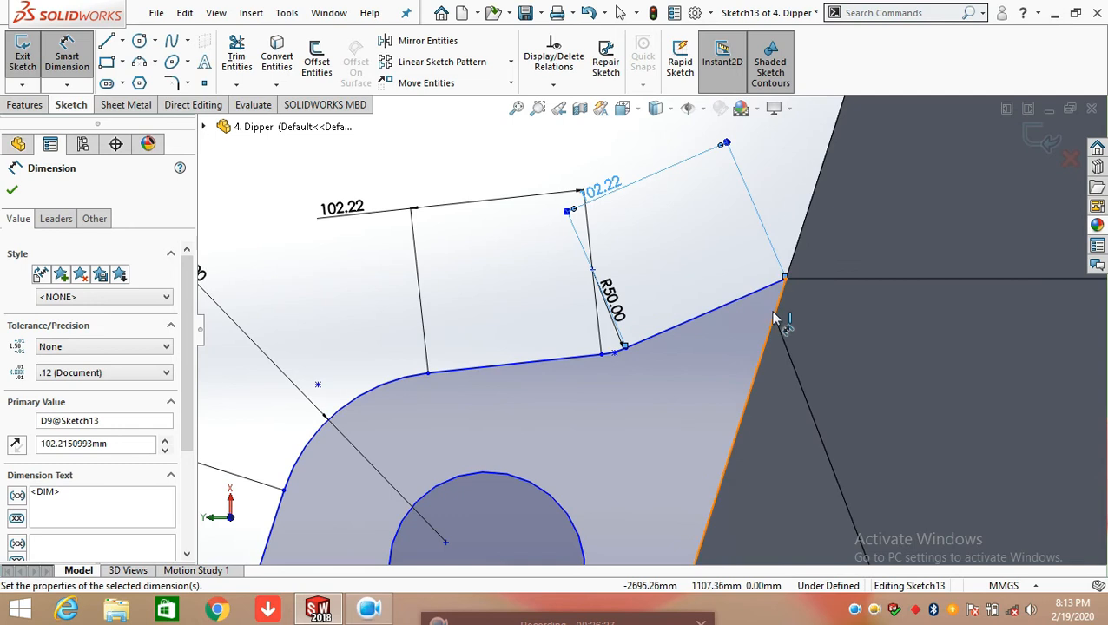
pyautogui.click(716, 274)
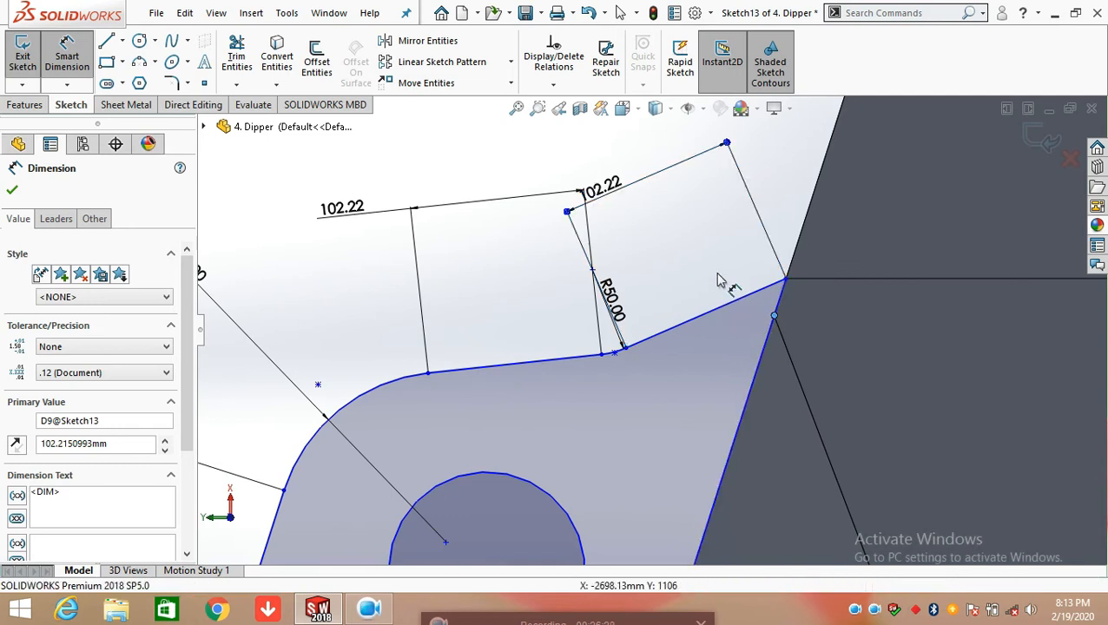
pyautogui.click(727, 316)
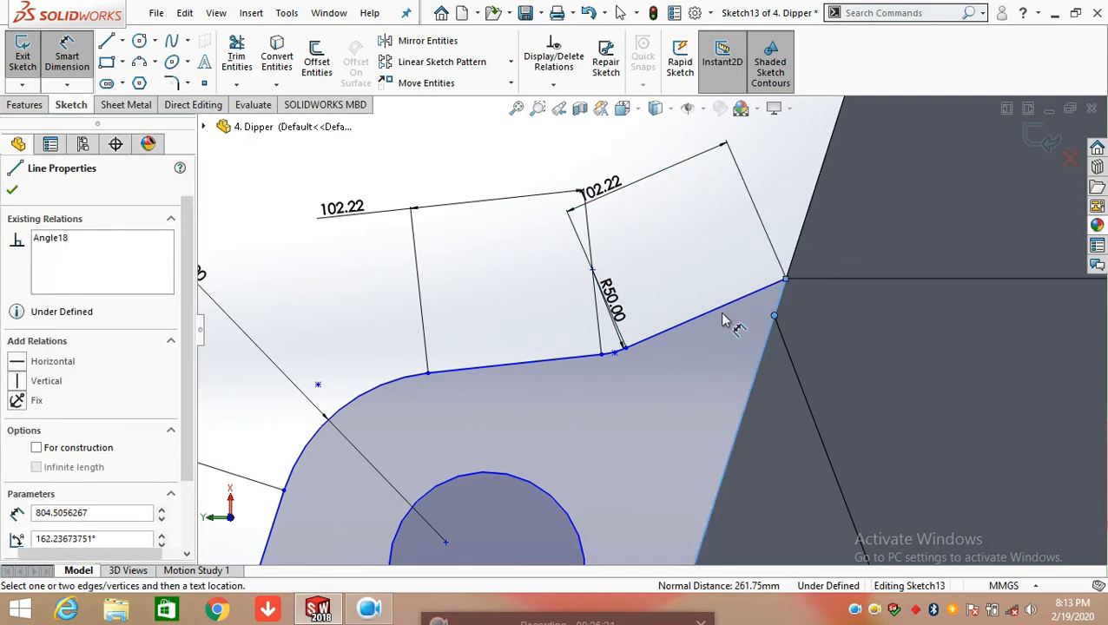
pyautogui.click(725, 315)
pyautogui.click(725, 315)
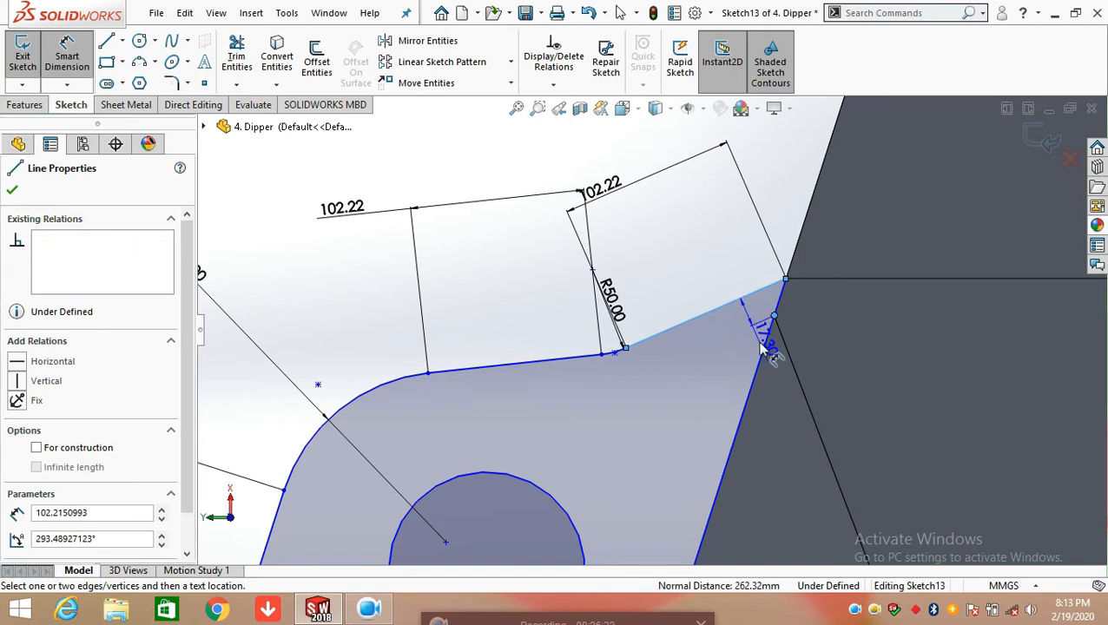
pyautogui.press('Escape')
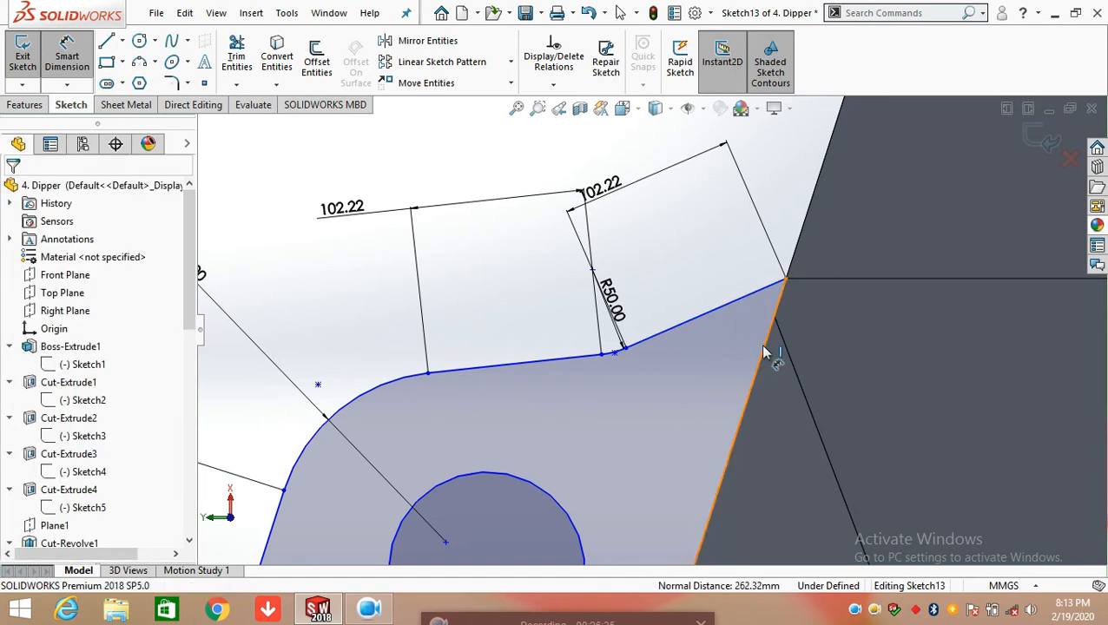
# Add an angle dimension between the steeper top line and the long slanted line along the dipper body, keeping the current value
pyautogui.click(771, 350)
pyautogui.click(732, 314)
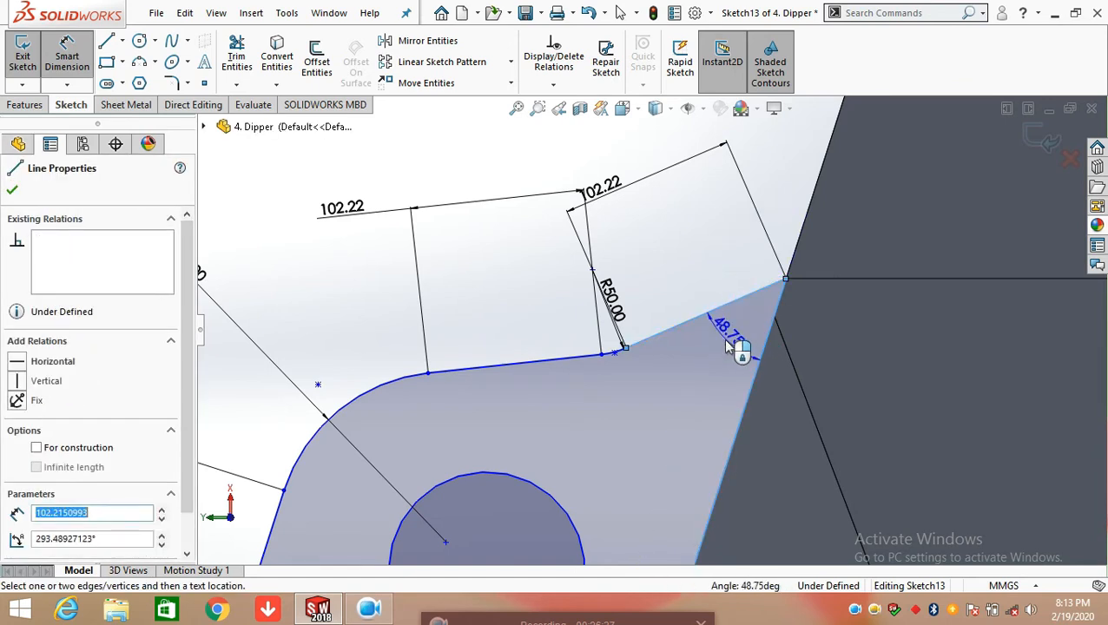
pyautogui.click(717, 376)
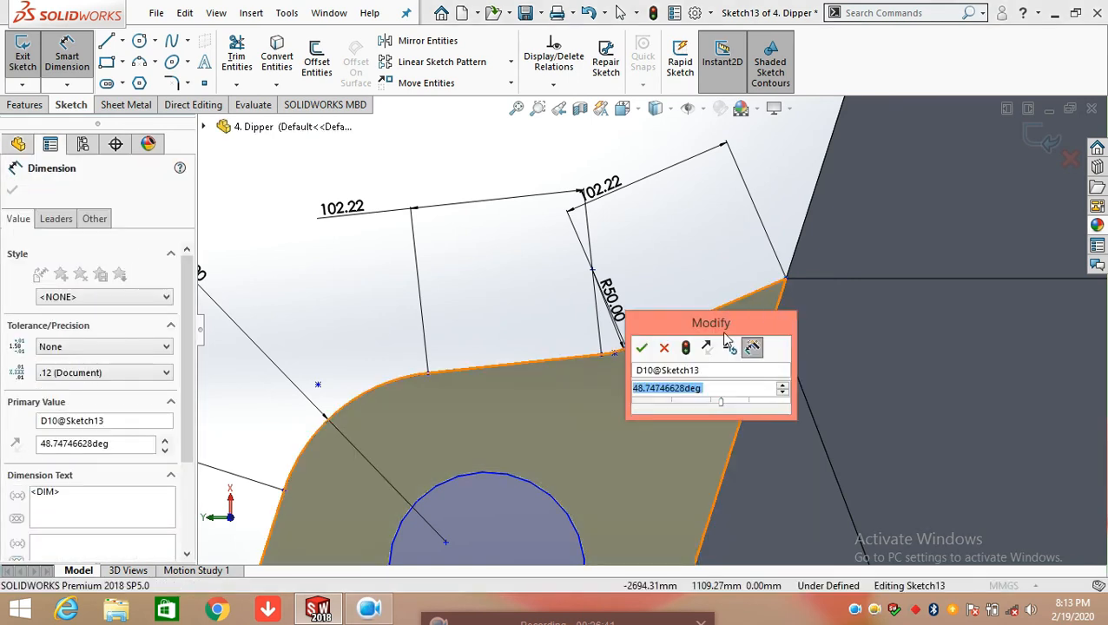
pyautogui.click(643, 347)
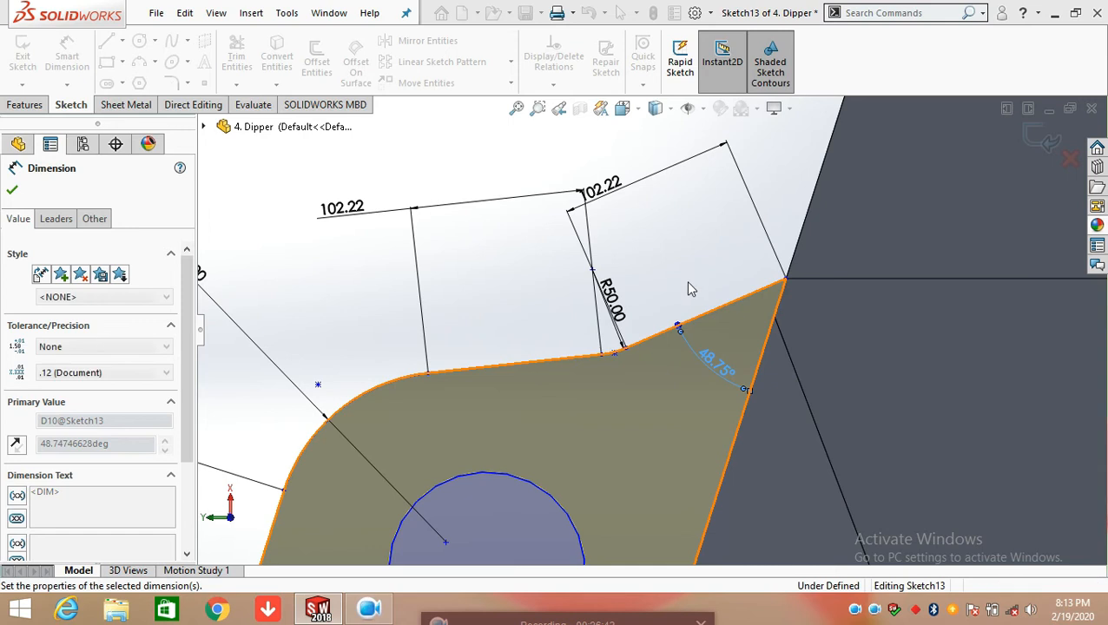
# Add a diameter dimension to the hole circle in Sketch13, keeping the current value
pyautogui.scroll(5, 621, 389)
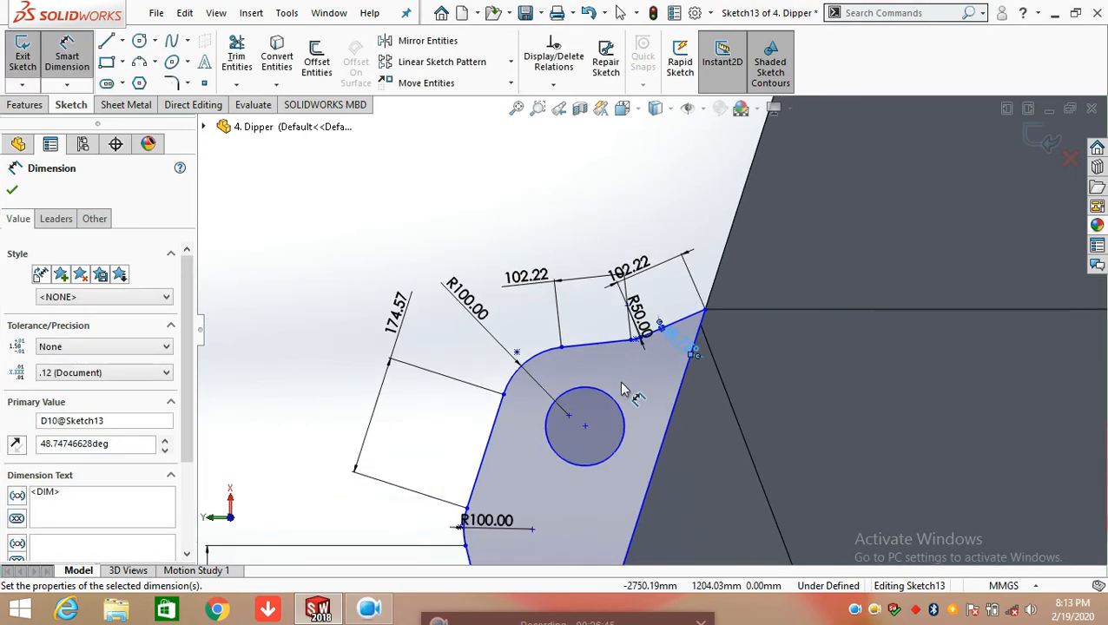
pyautogui.scroll(1, 638, 416)
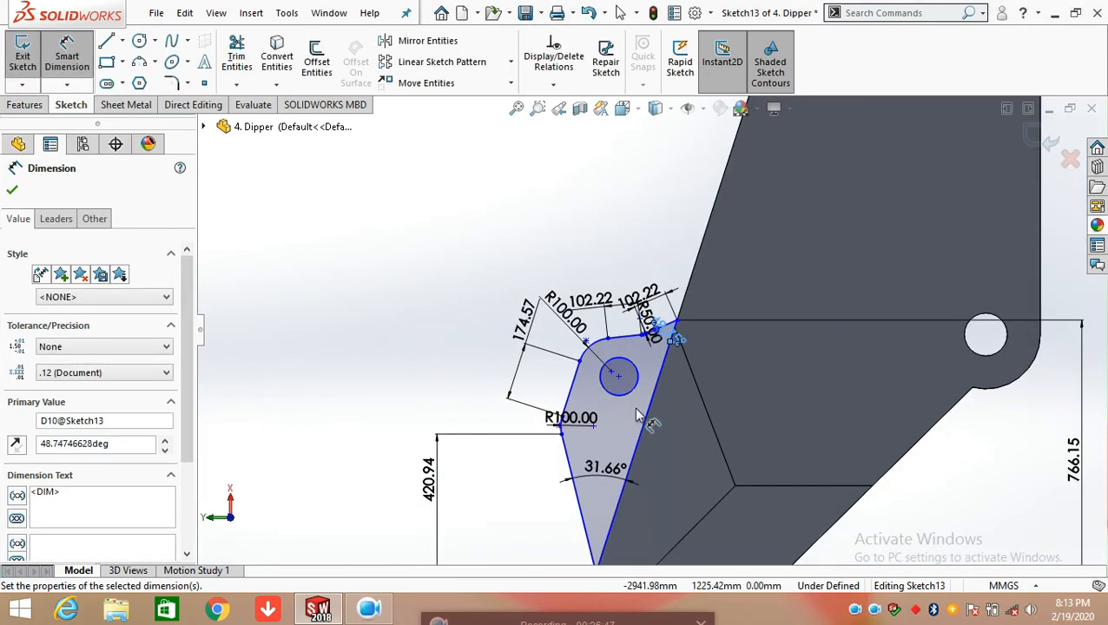
pyautogui.click(627, 392)
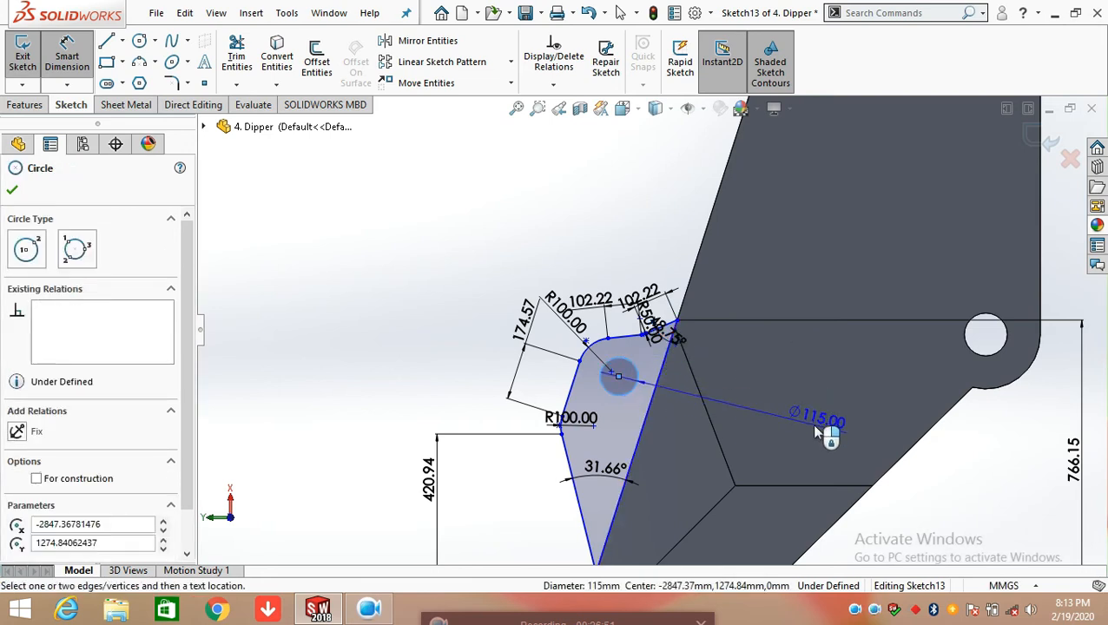
pyautogui.click(817, 431)
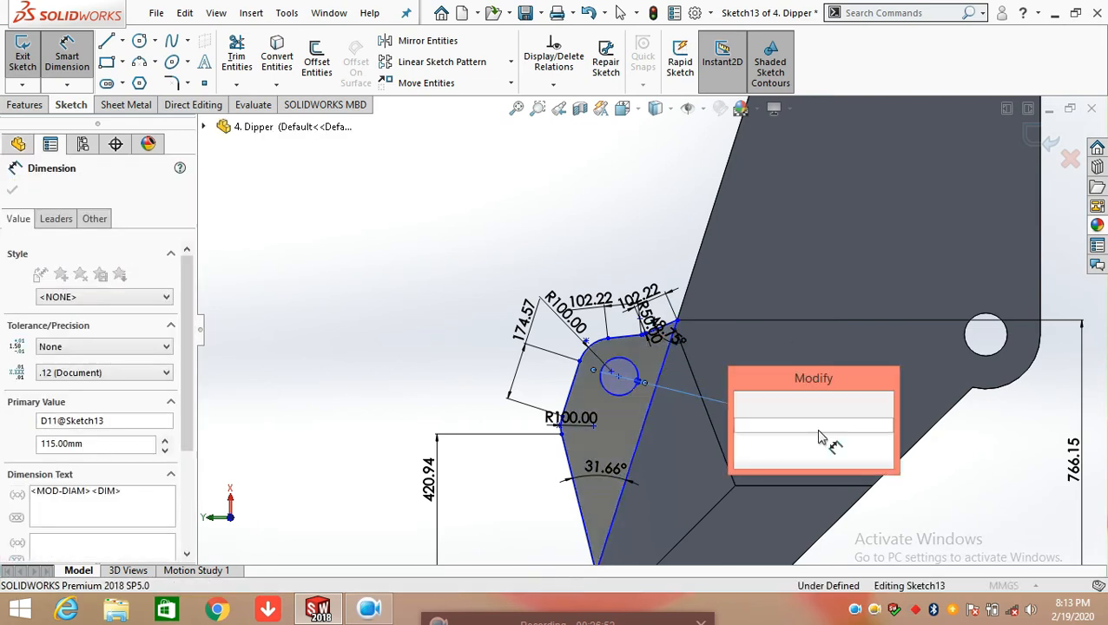
pyautogui.click(742, 401)
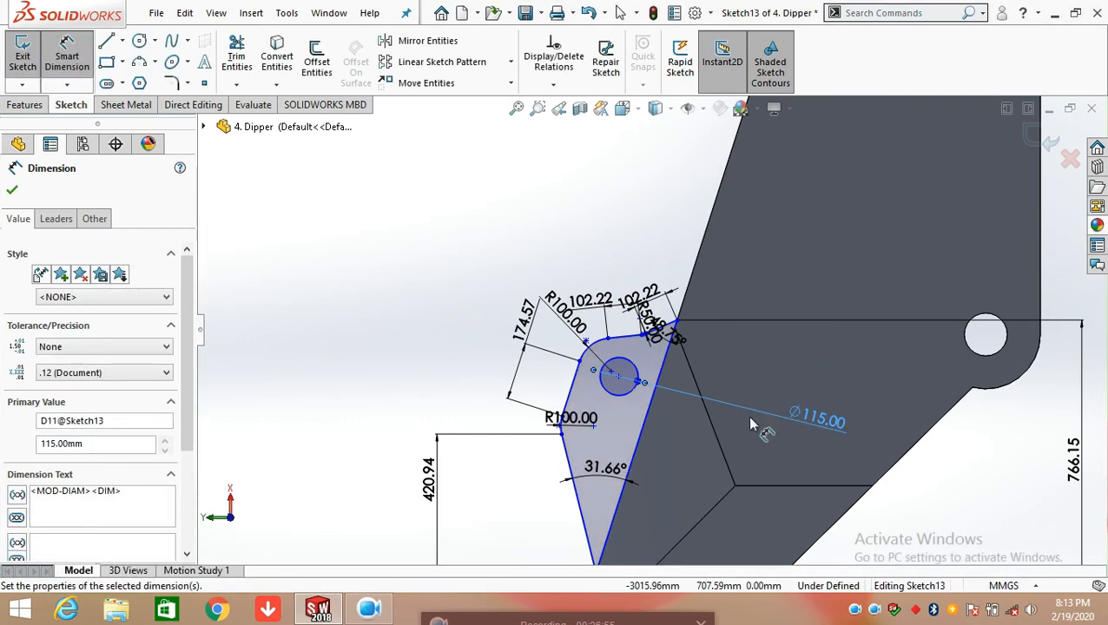
# Dimension the perpendicular distance from the hole's centre to the long slanted line along the dipper body, keeping the current value
pyautogui.scroll(1, 663, 427)
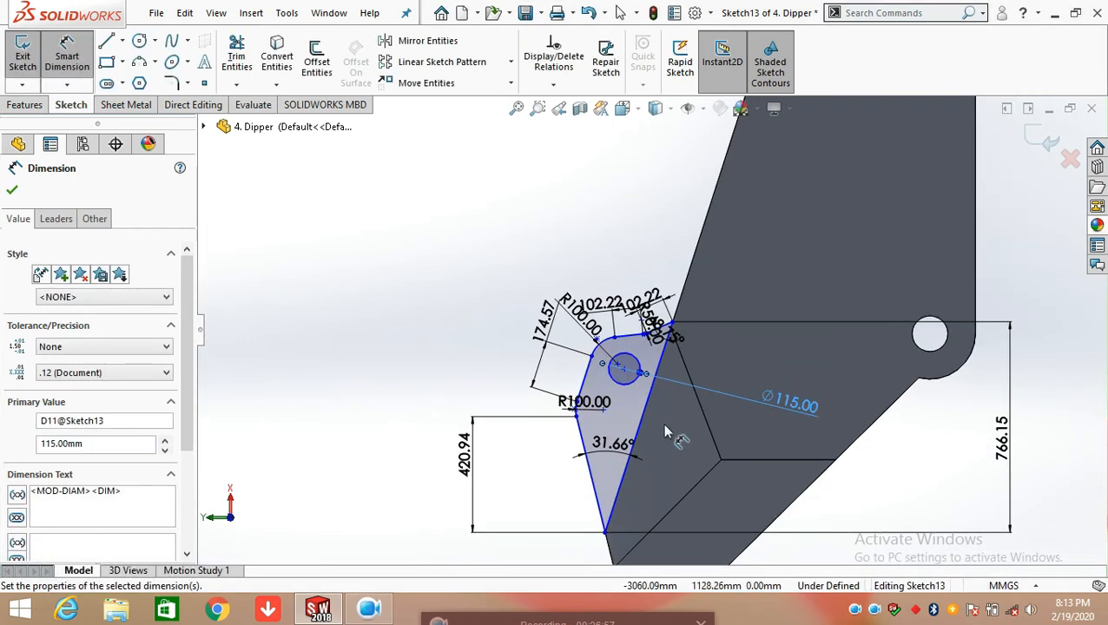
pyautogui.click(624, 369)
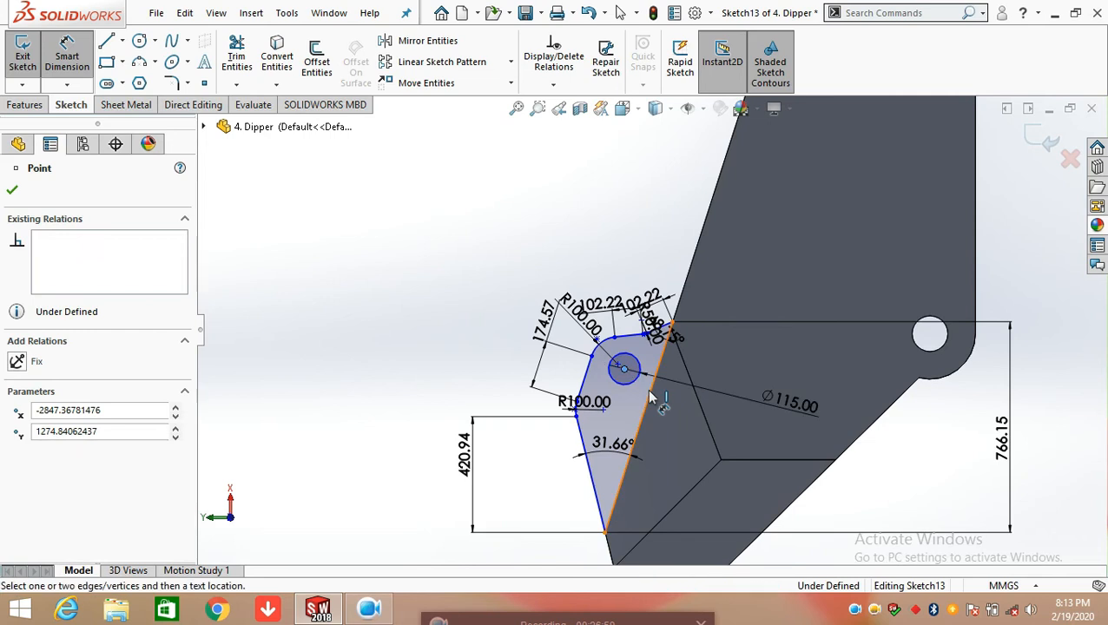
pyautogui.click(655, 400)
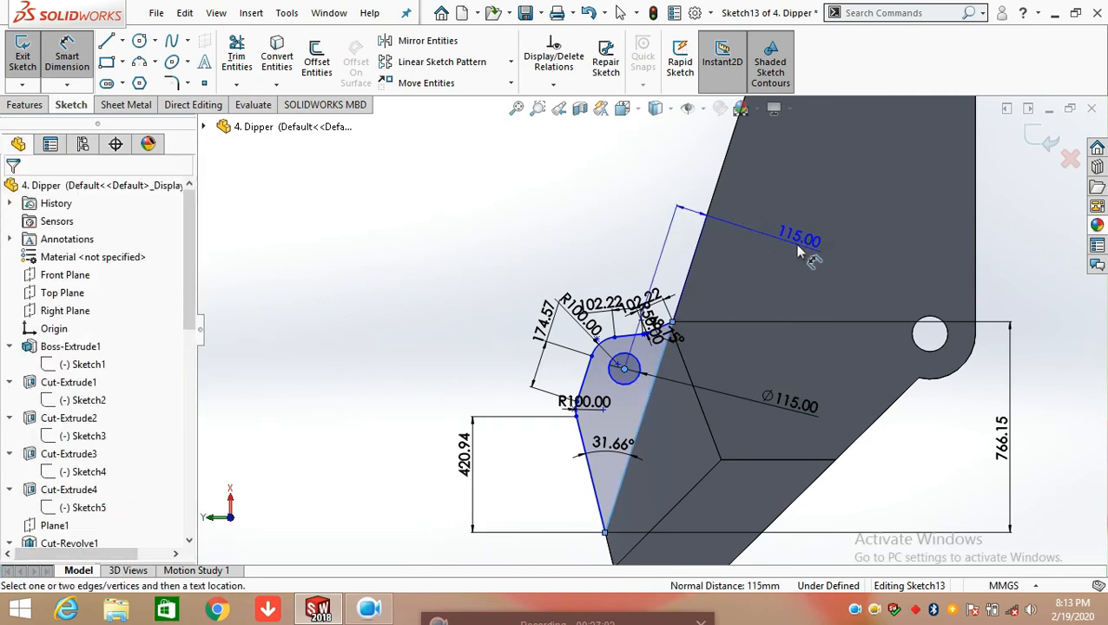
pyautogui.press('Escape')
pyautogui.click(723, 216)
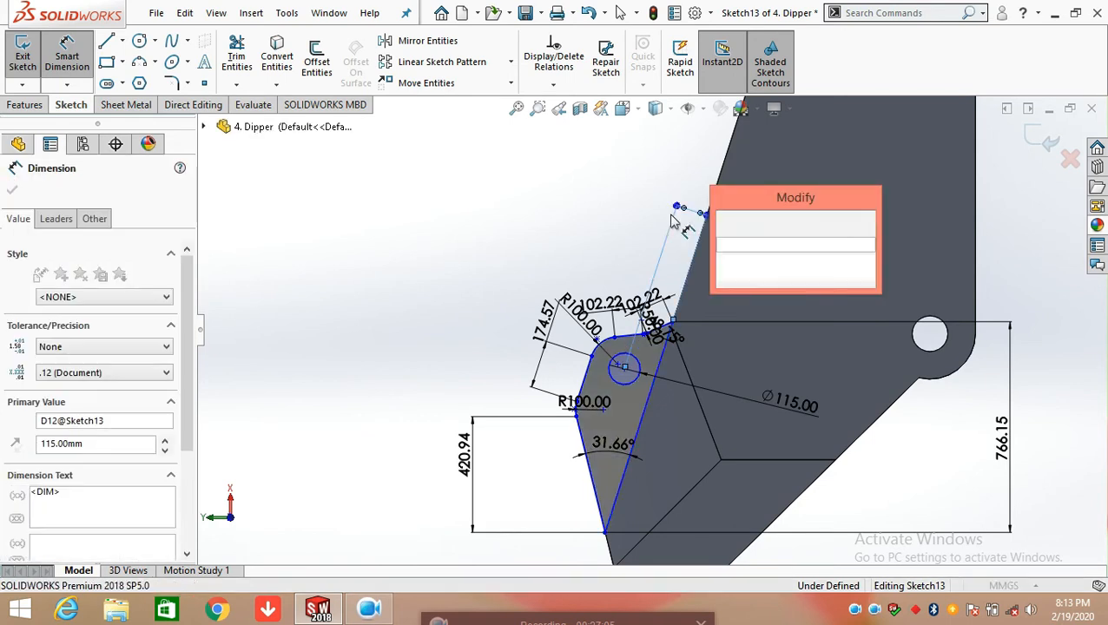
pyautogui.press('Return')
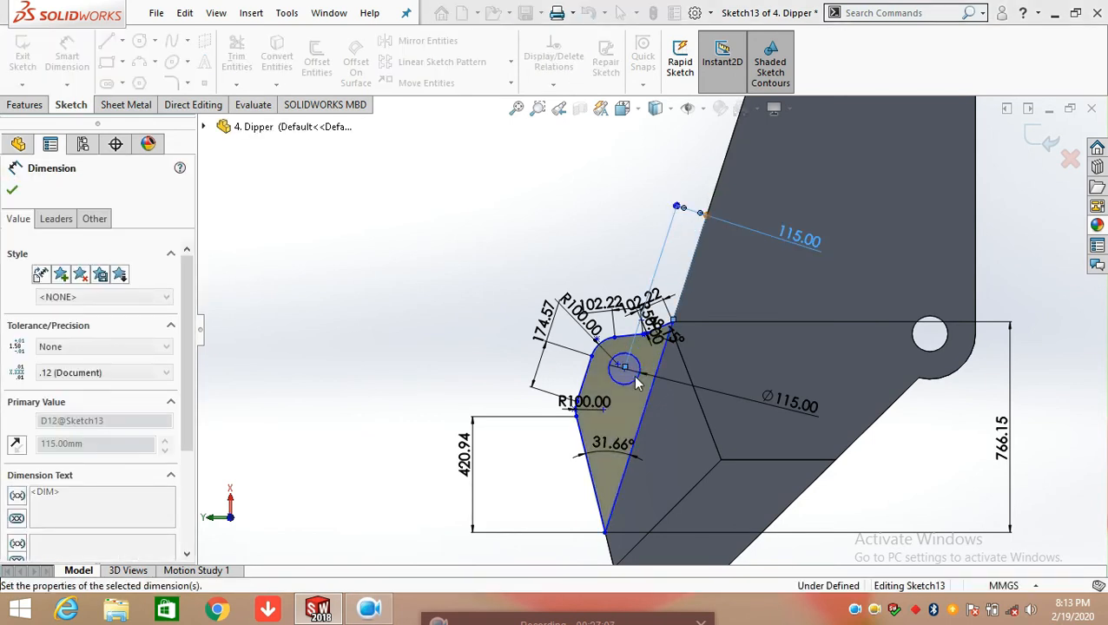
# Dimension the vertical distance from the hole's centre to the corner where the steeper top line meets the dipper body, keeping the current value
pyautogui.scroll(-2, 628, 386)
pyautogui.scroll(-1, 634, 365)
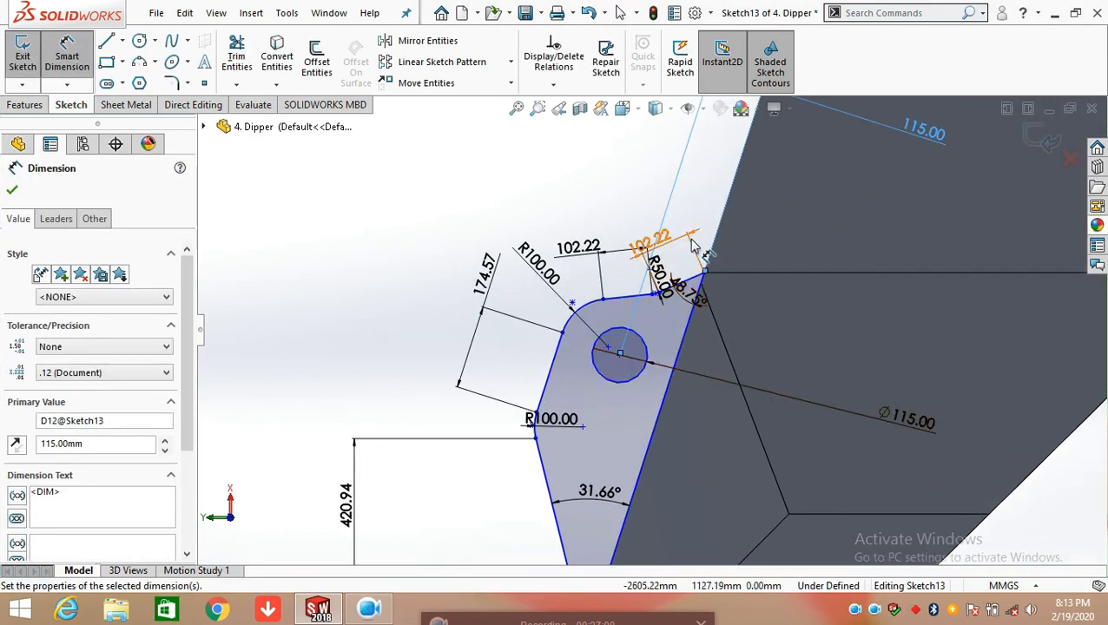
pyautogui.click(606, 192)
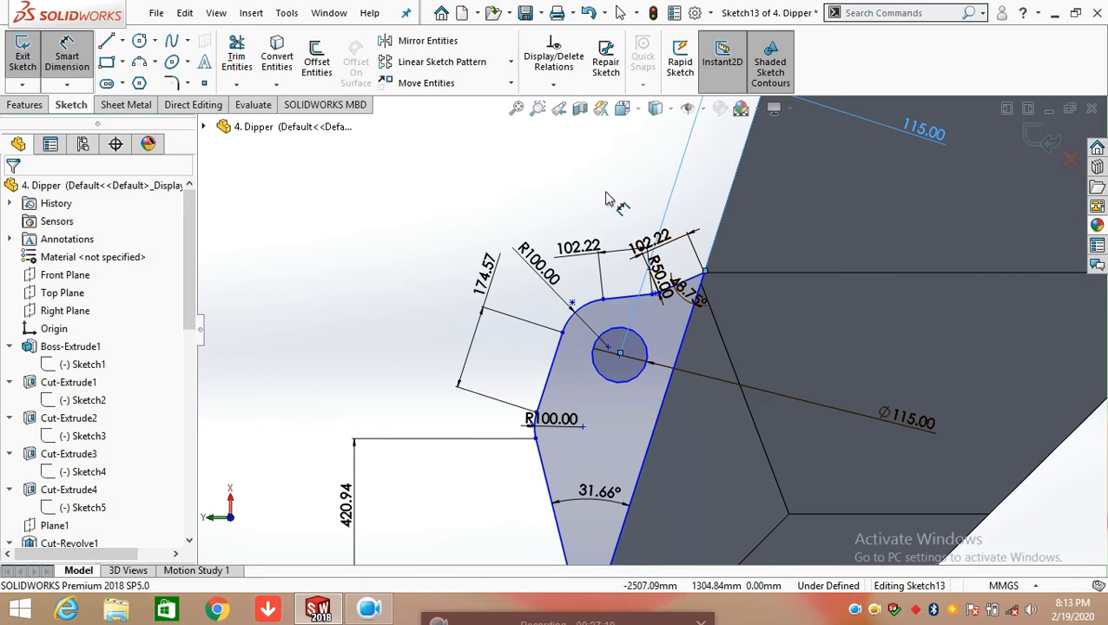
pyautogui.click(619, 354)
pyautogui.click(706, 275)
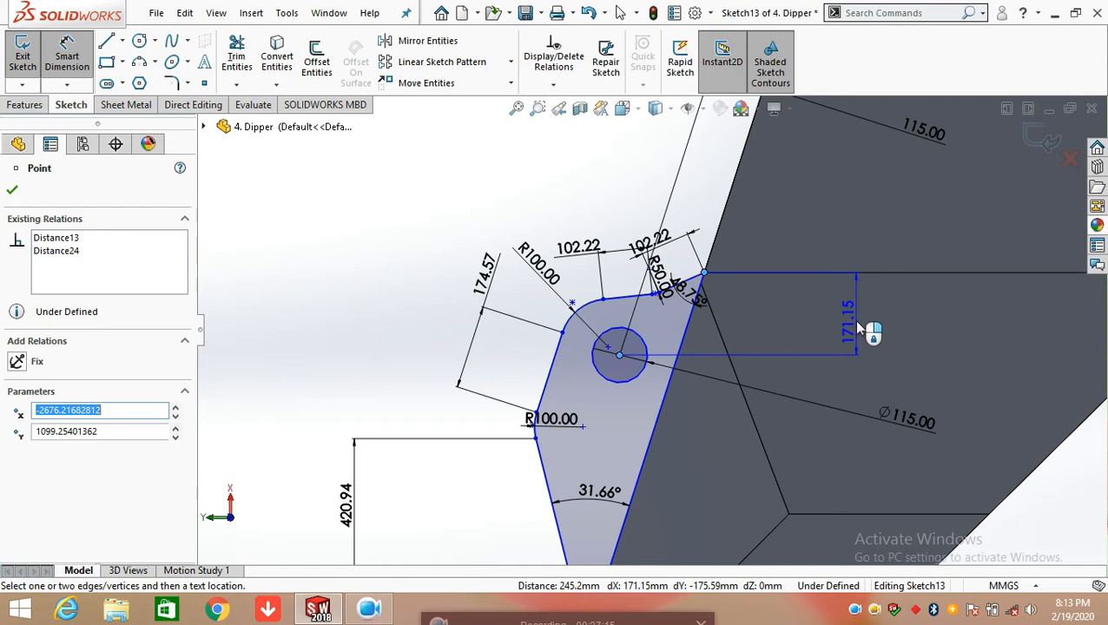
pyautogui.click(856, 323)
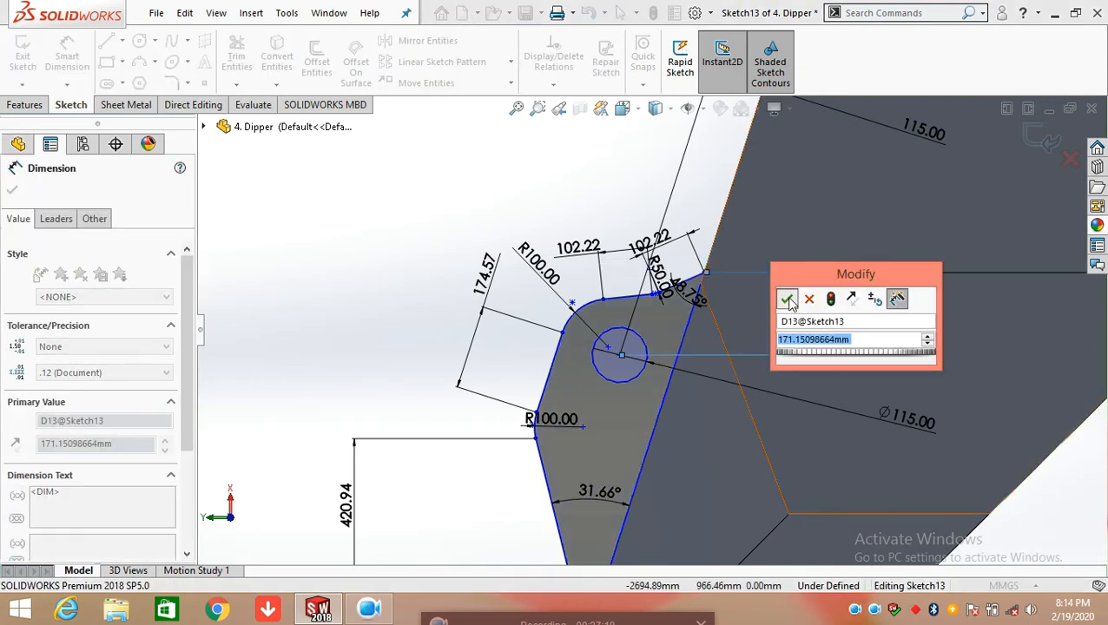
pyautogui.click(787, 295)
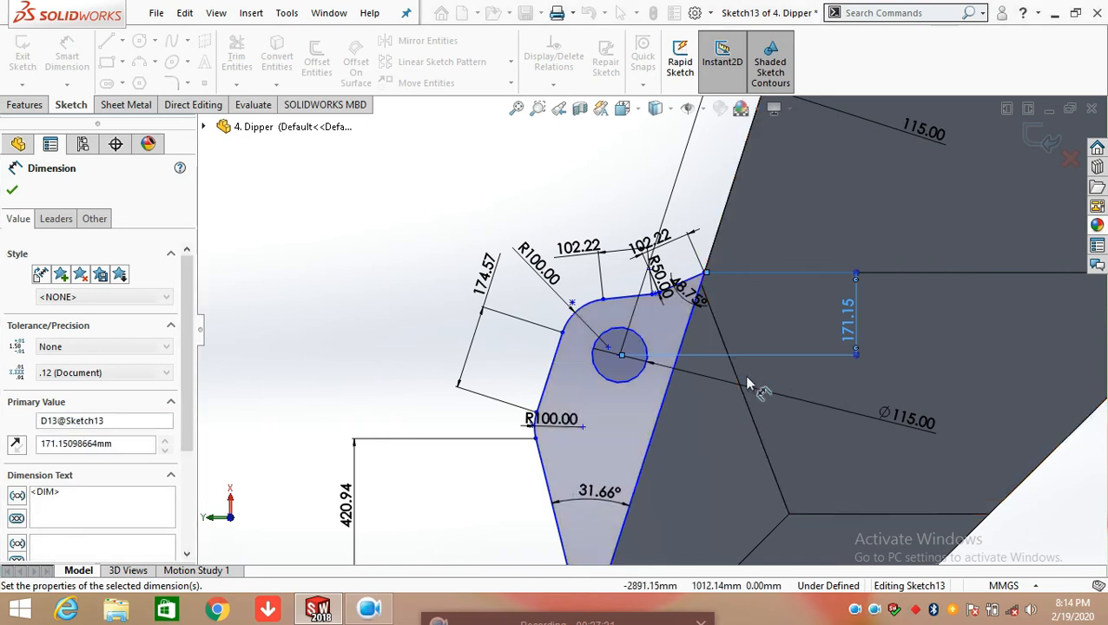
# Exit Sketch13 and rebuild the part with its new dimensions
pyautogui.scroll(2, 743, 375)
pyautogui.scroll(3, 679, 461)
pyautogui.moveTo(678, 456)
pyautogui.mouseDown(button='middle')
pyautogui.moveTo(712, 425)
pyautogui.moveTo(657, 403)
pyautogui.moveTo(962, 189)
pyautogui.mouseUp(button='middle')
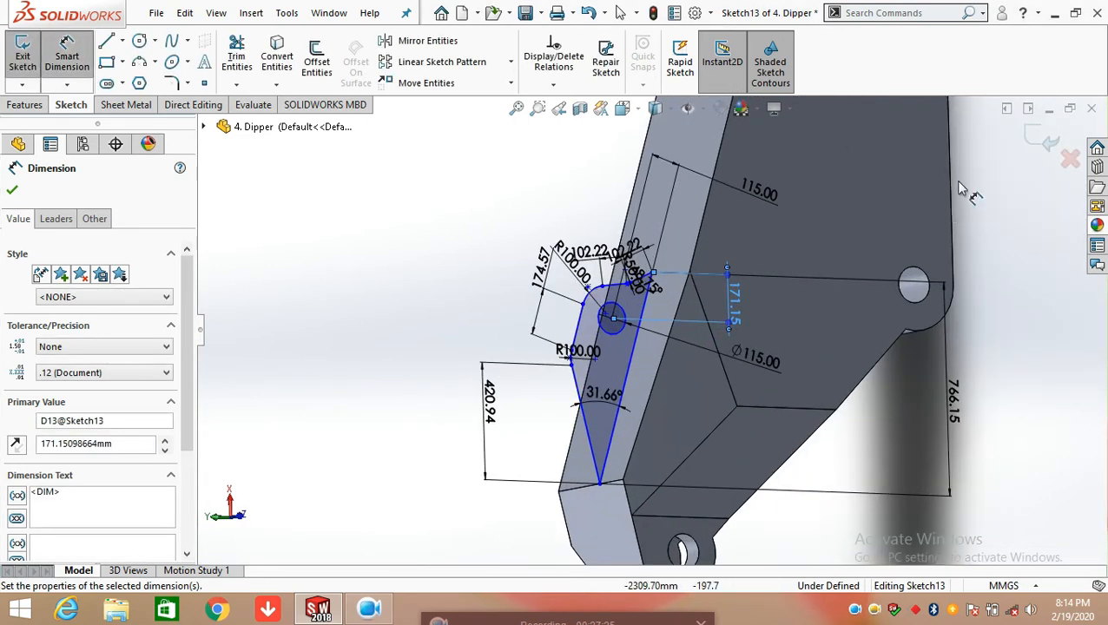
pyautogui.click(1031, 150)
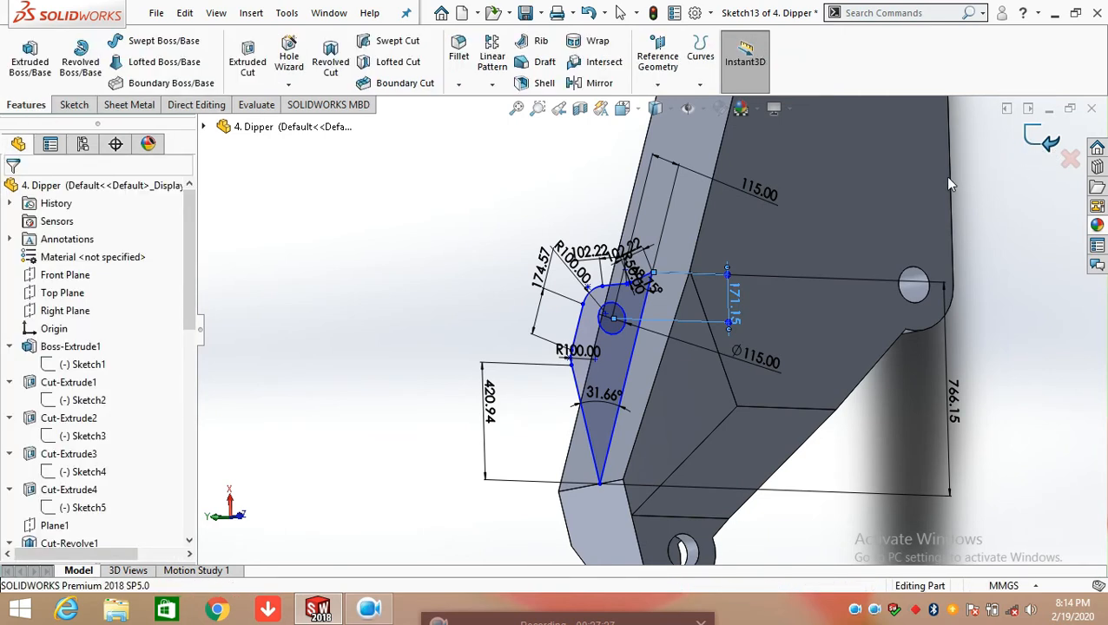
# Open Boss-Extrude3's definition to check its end condition and depth, then close it without changes
pyautogui.scroll(-8, 148, 477)
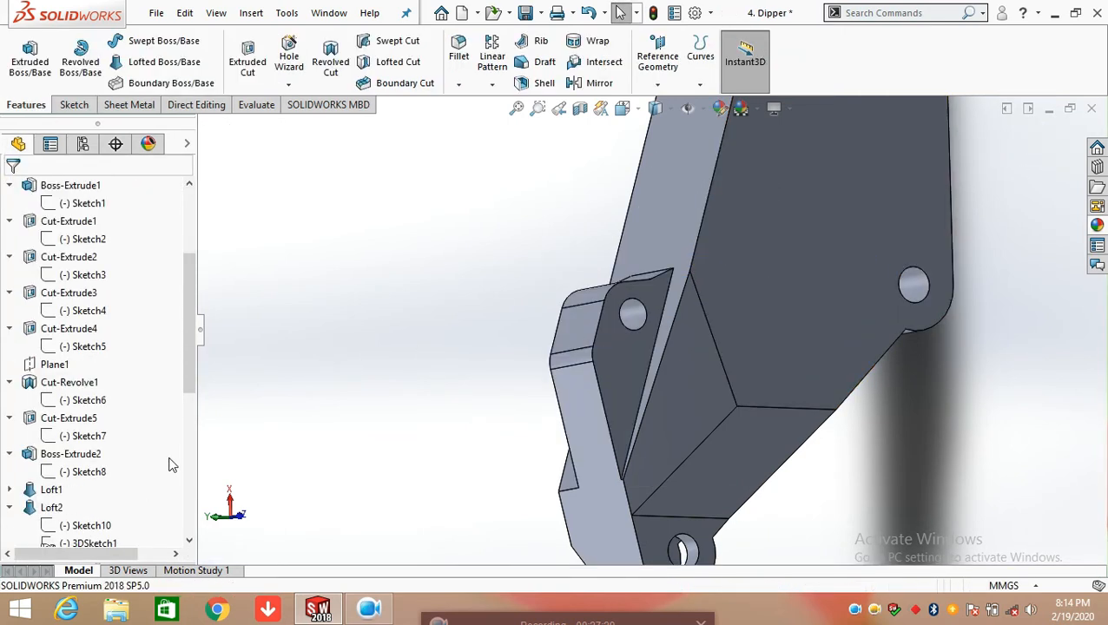
pyautogui.click(77, 294)
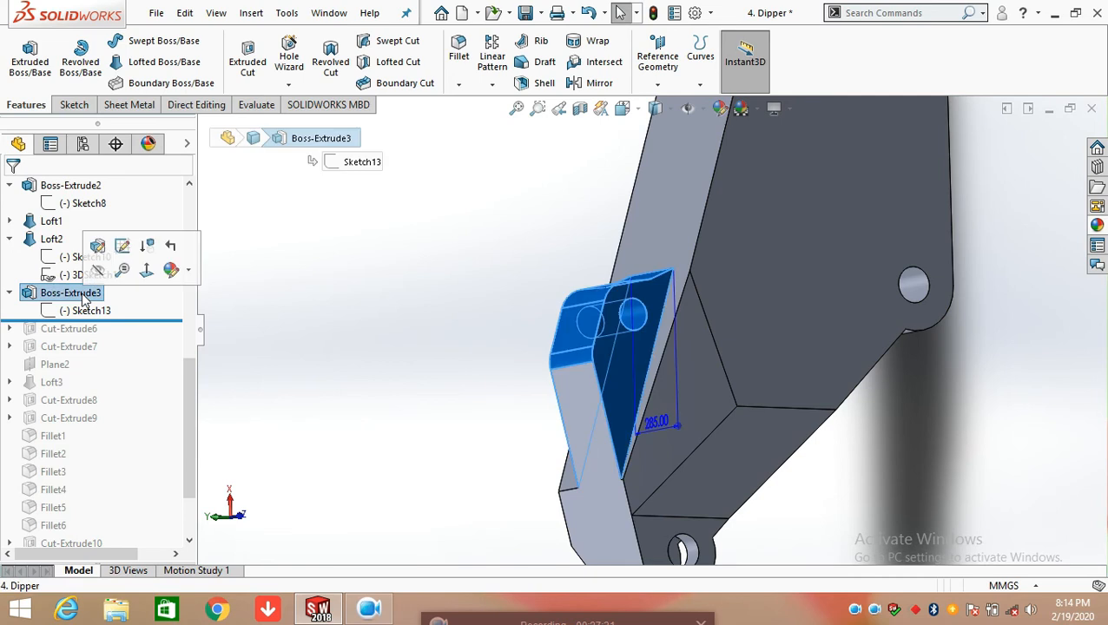
pyautogui.click(97, 246)
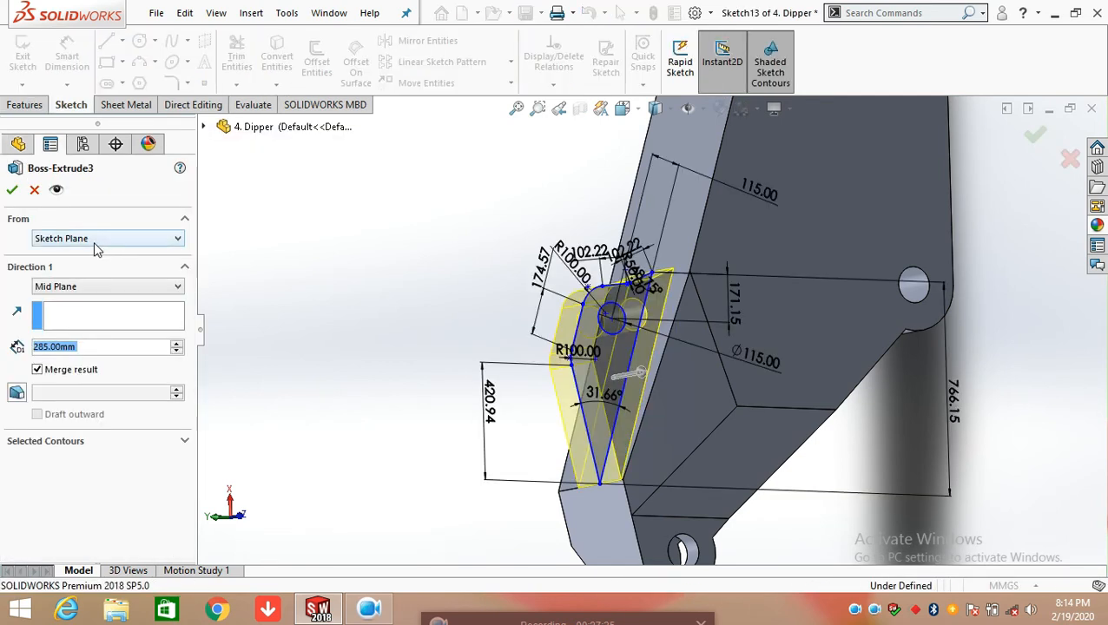
pyautogui.click(35, 191)
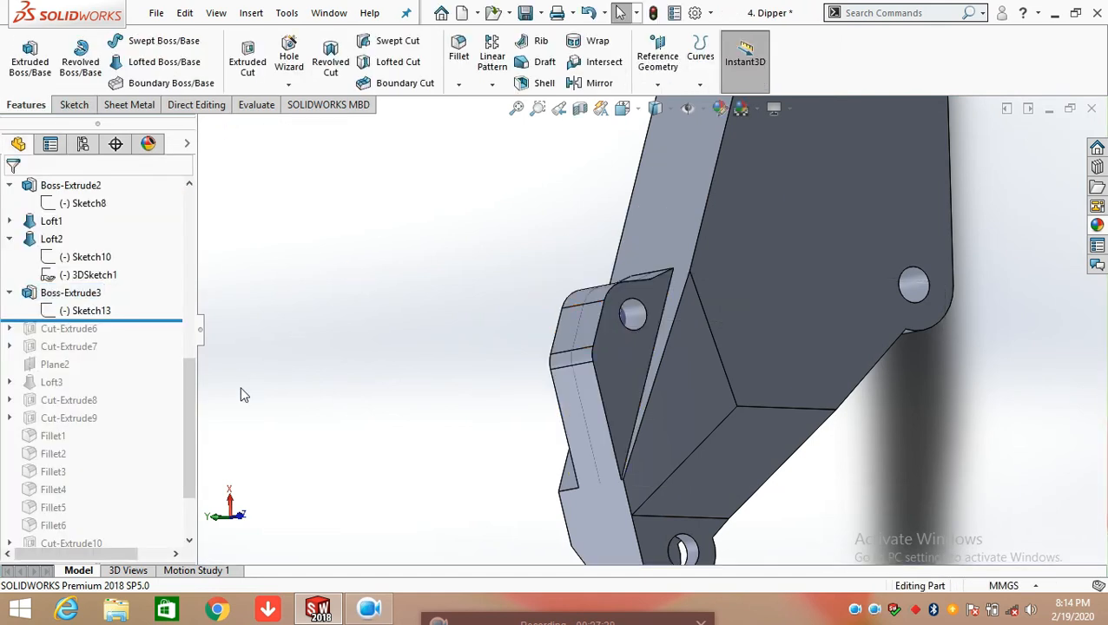
# Roll the feature history forward past Cut-Extrude6 and expand that feature to show its sketch
pyautogui.scroll(-2, 178, 313)
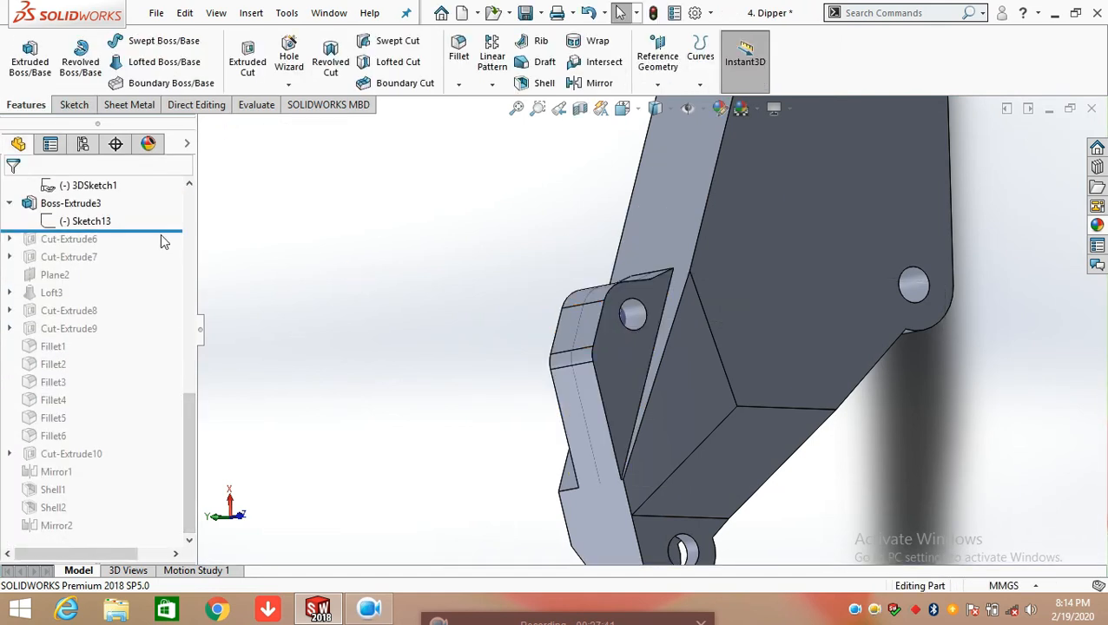
pyautogui.moveTo(167, 231); pyautogui.dragTo(165, 246)
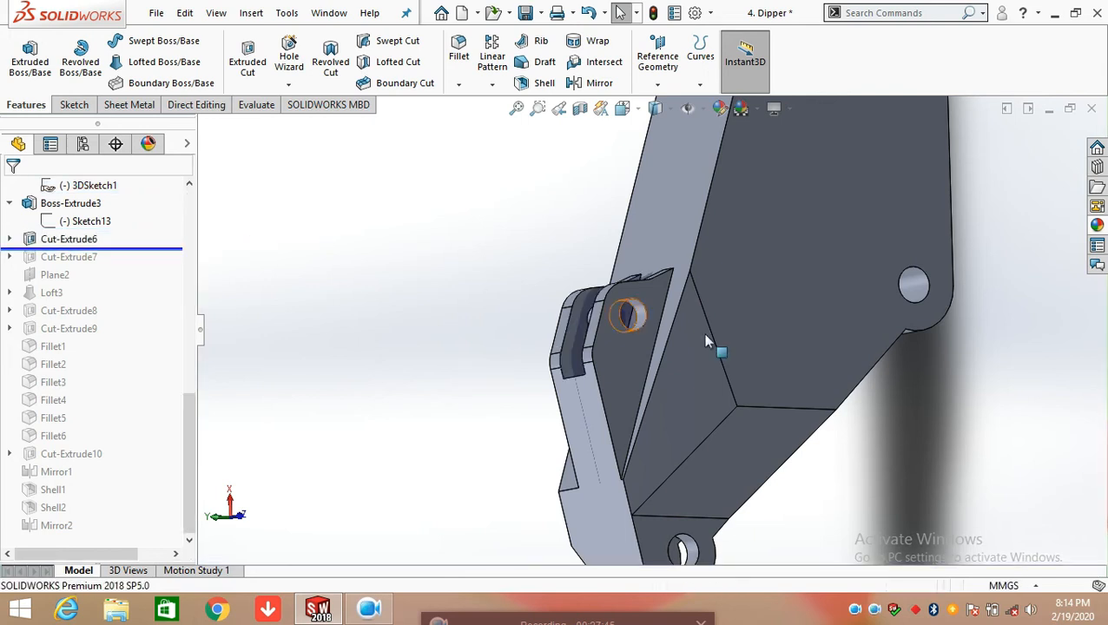
pyautogui.click(10, 238)
# Open Cut-Extrude6's Sketch14 for editing and view its rectangle on the lug from the front
pyautogui.click(85, 257)
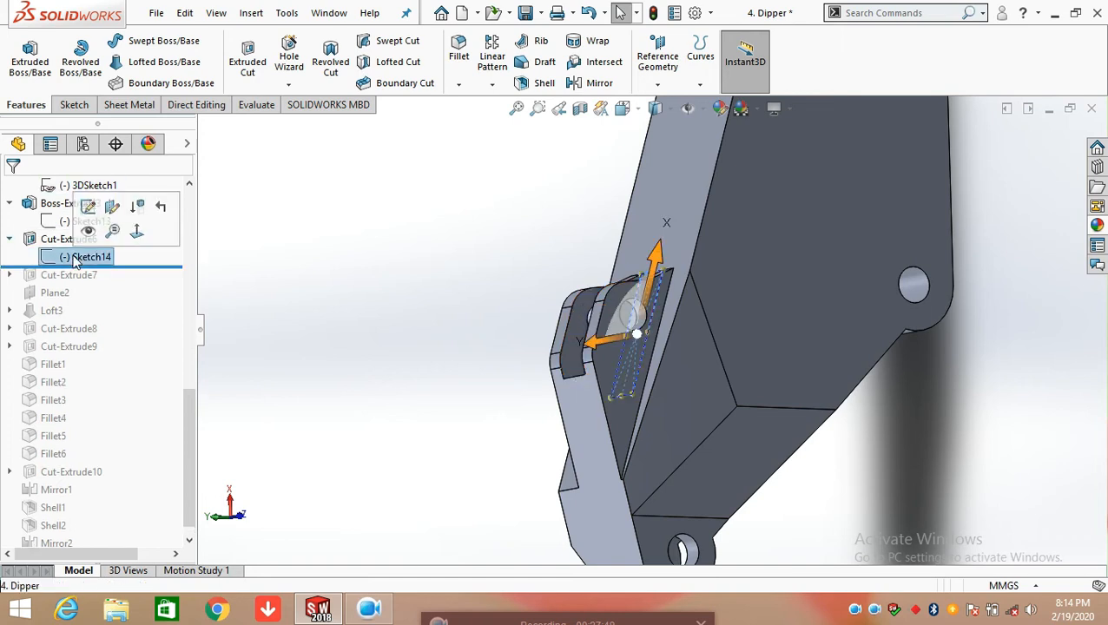
pyautogui.moveTo(428, 314); pyautogui.dragTo(482, 359, button='middle')
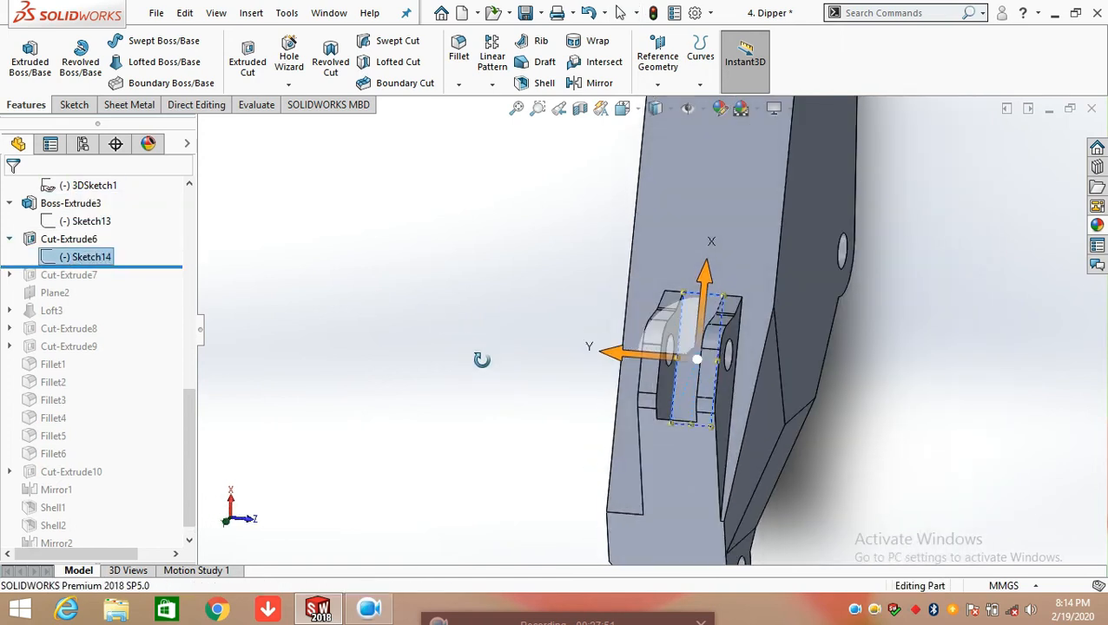
pyautogui.rightClick(102, 258)
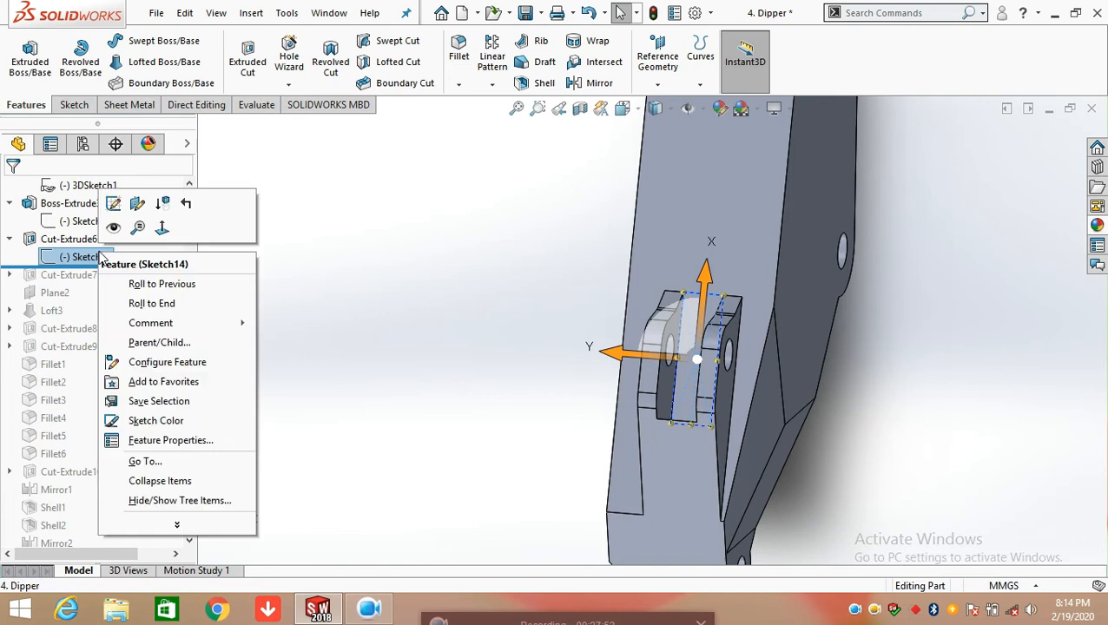
pyautogui.click(116, 207)
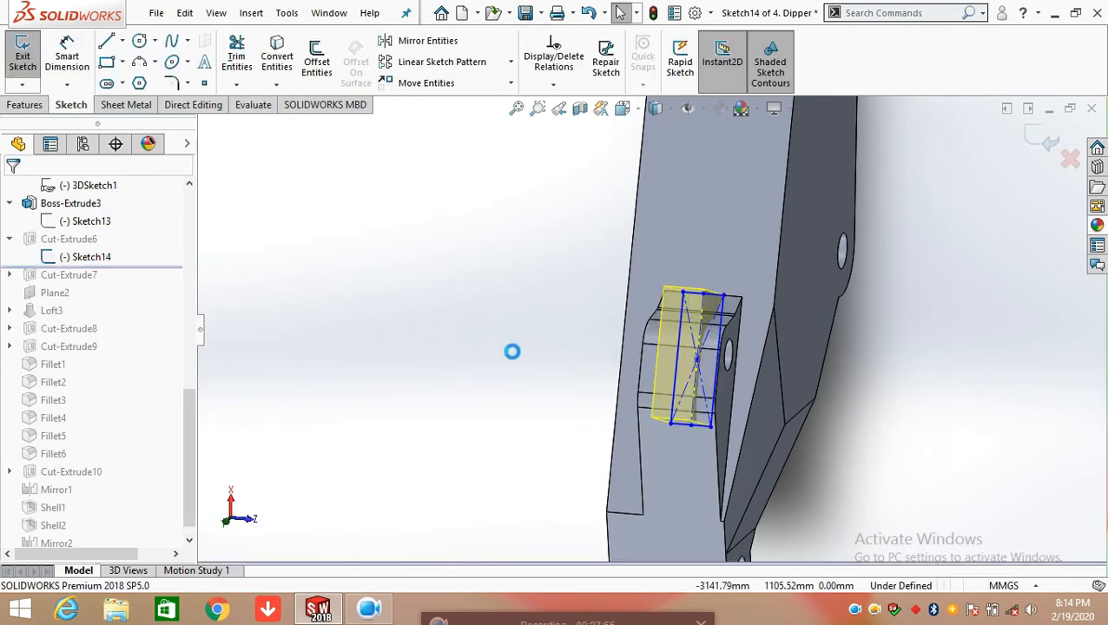
pyautogui.scroll(-1, 702, 336)
pyautogui.moveTo(703, 336); pyautogui.dragTo(692, 200, button='middle')
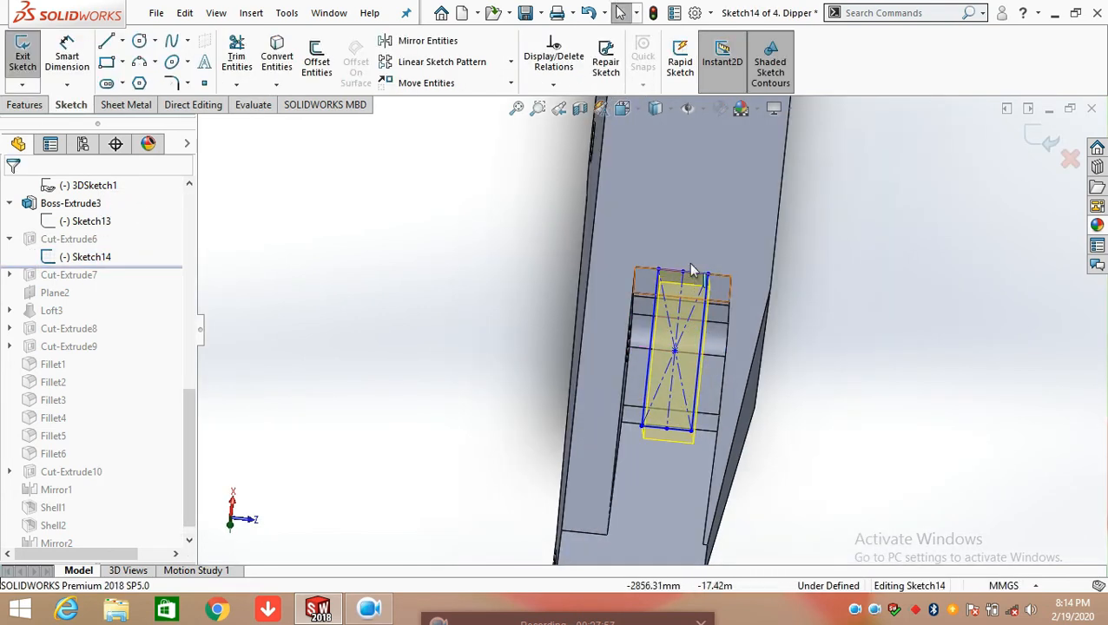
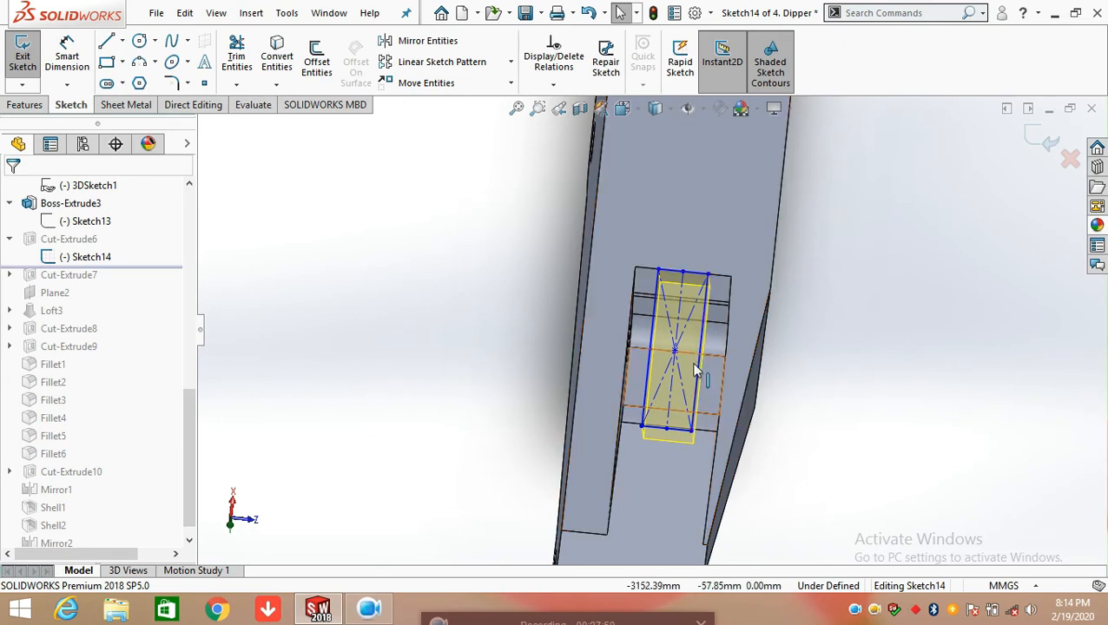
# Dimension the short upper side and the long side of Sketch14's rectangle, accepting the current sizes
pyautogui.click(703, 276)
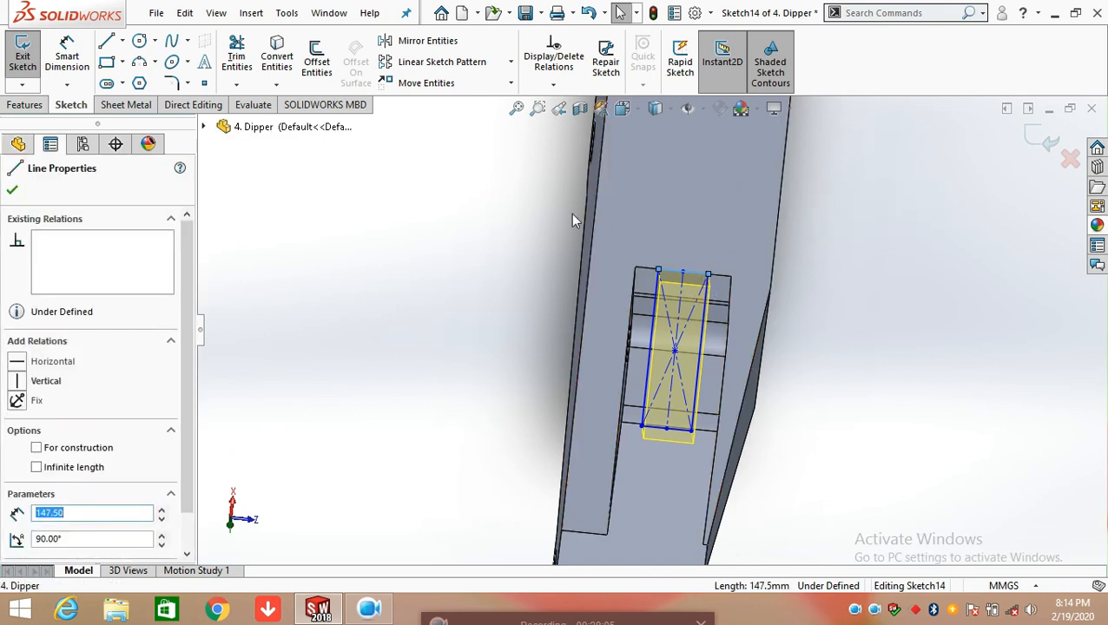
pyautogui.click(521, 182)
pyautogui.click(77, 50)
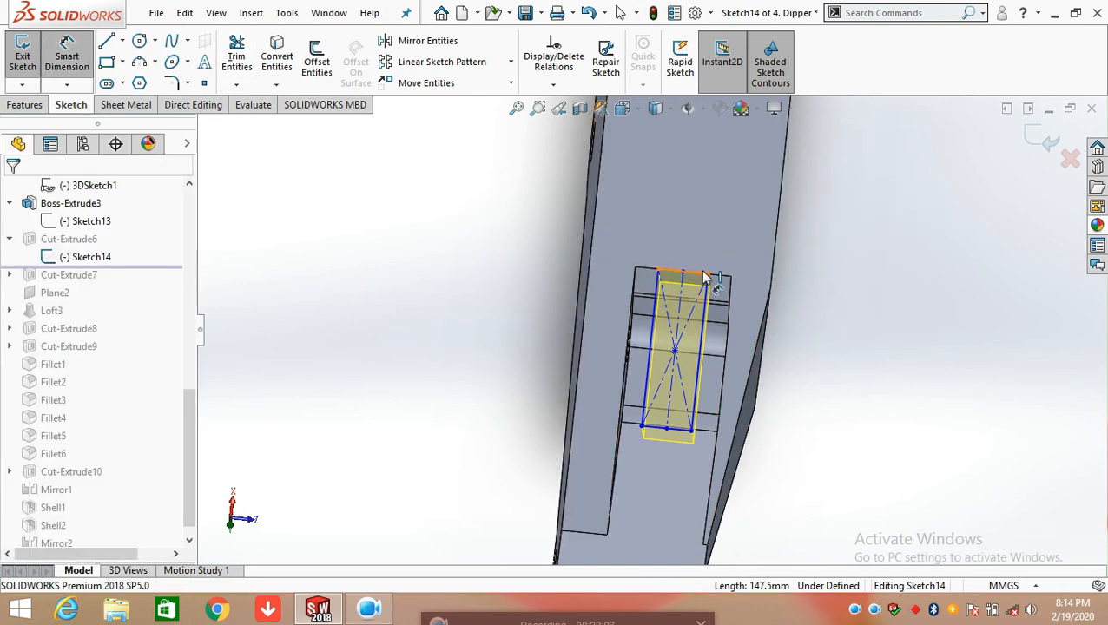
pyautogui.click(703, 237)
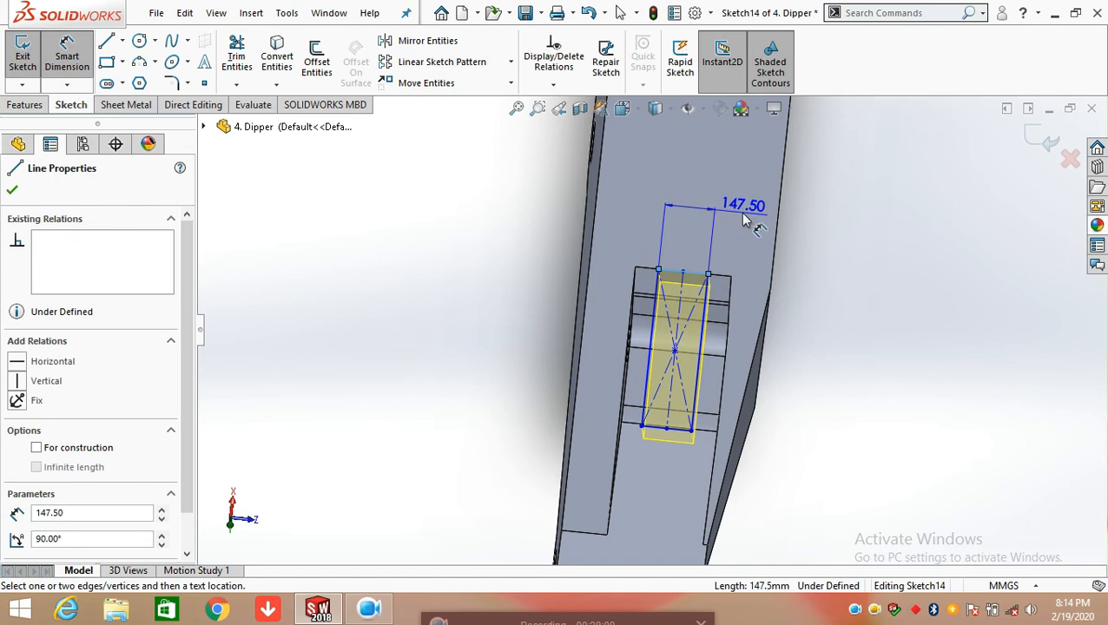
pyautogui.click(743, 222)
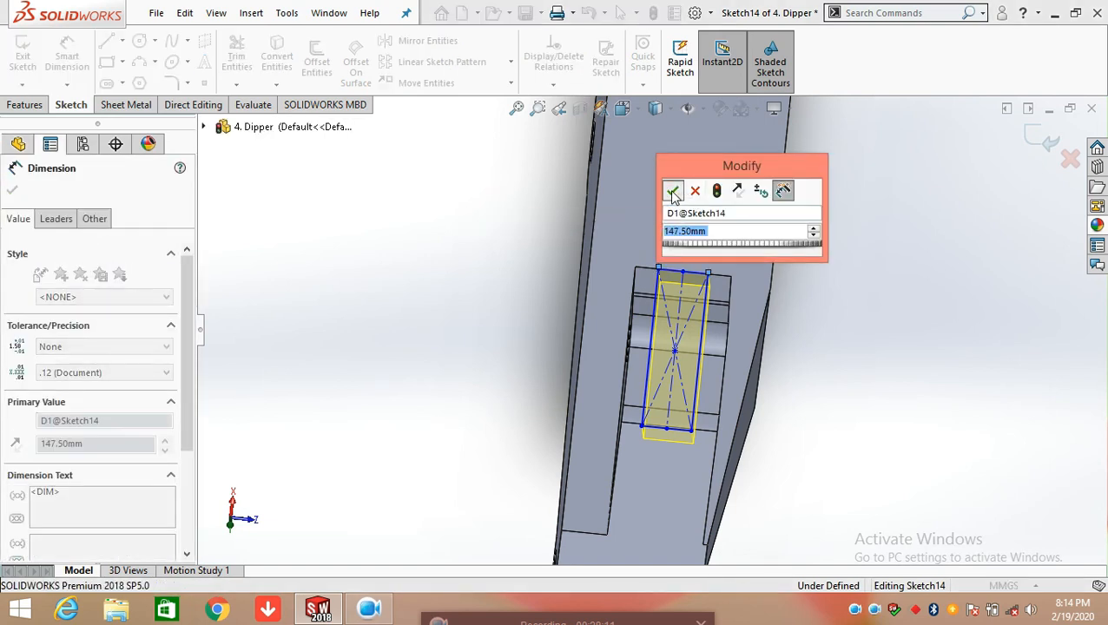
pyautogui.click(673, 192)
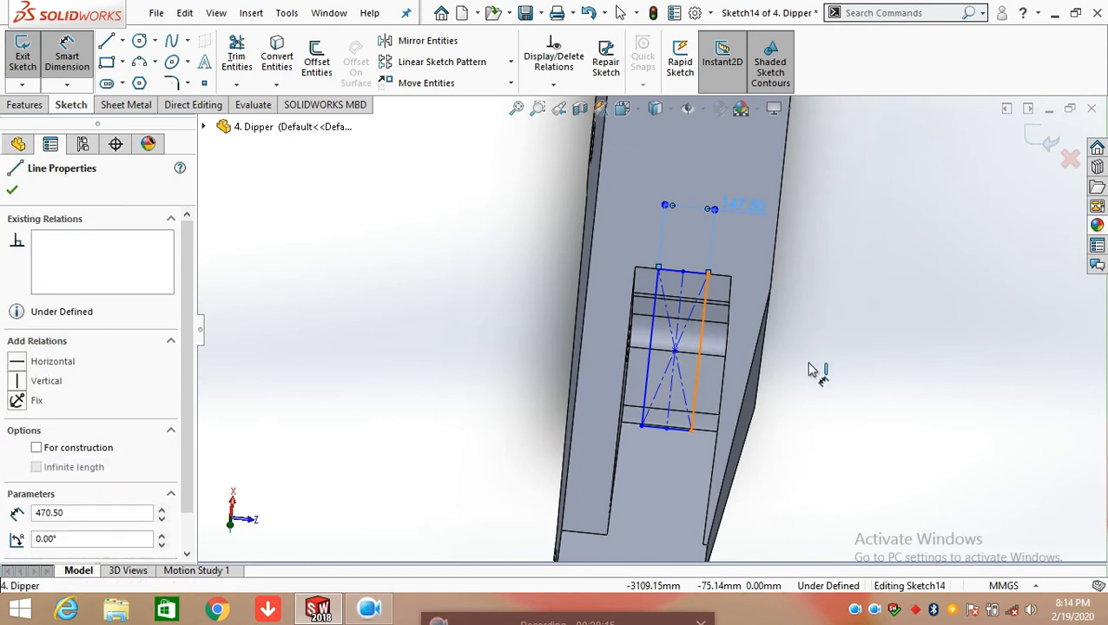
pyautogui.click(836, 365)
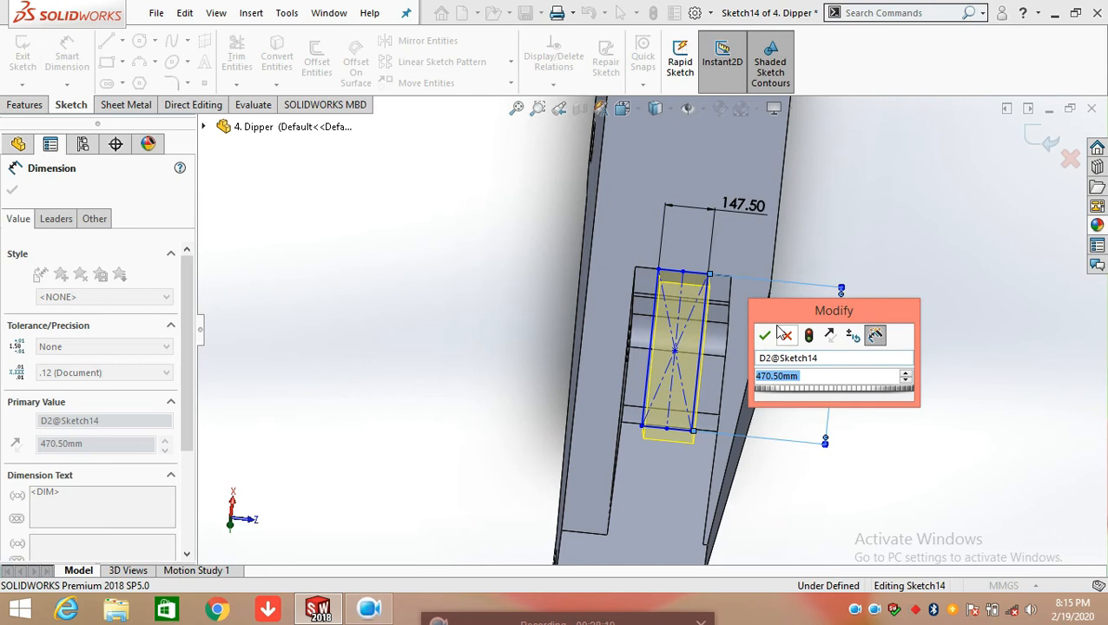
pyautogui.click(765, 336)
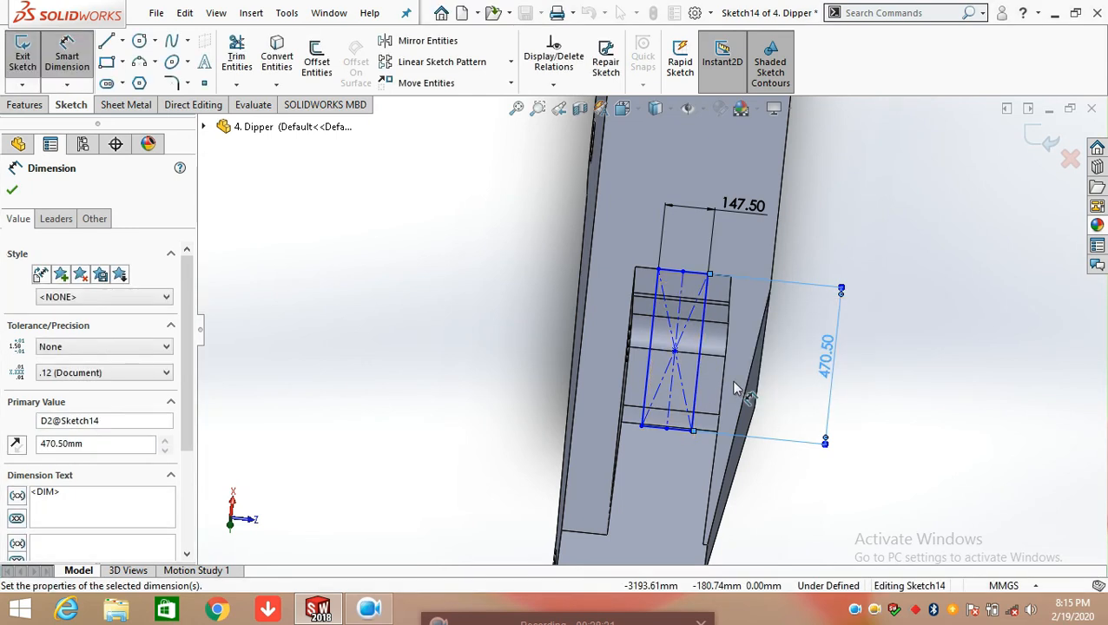
# Exit Sketch14 and roll the feature history forward past Cut-Extrude7
pyautogui.moveTo(771, 343); pyautogui.dragTo(680, 224, button='middle')
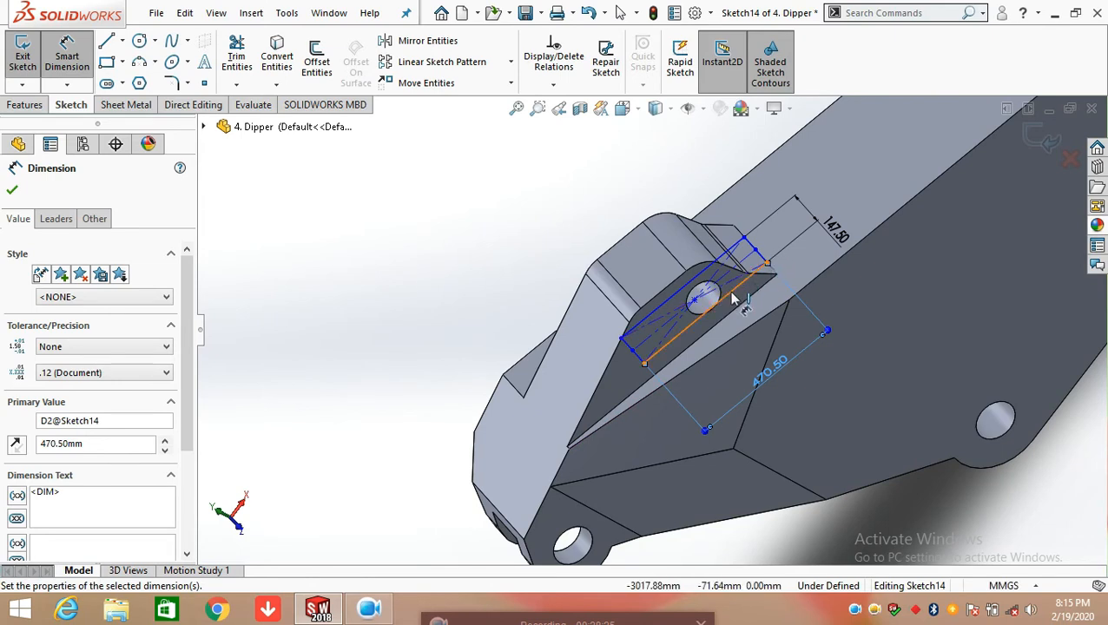
pyautogui.click(67, 48)
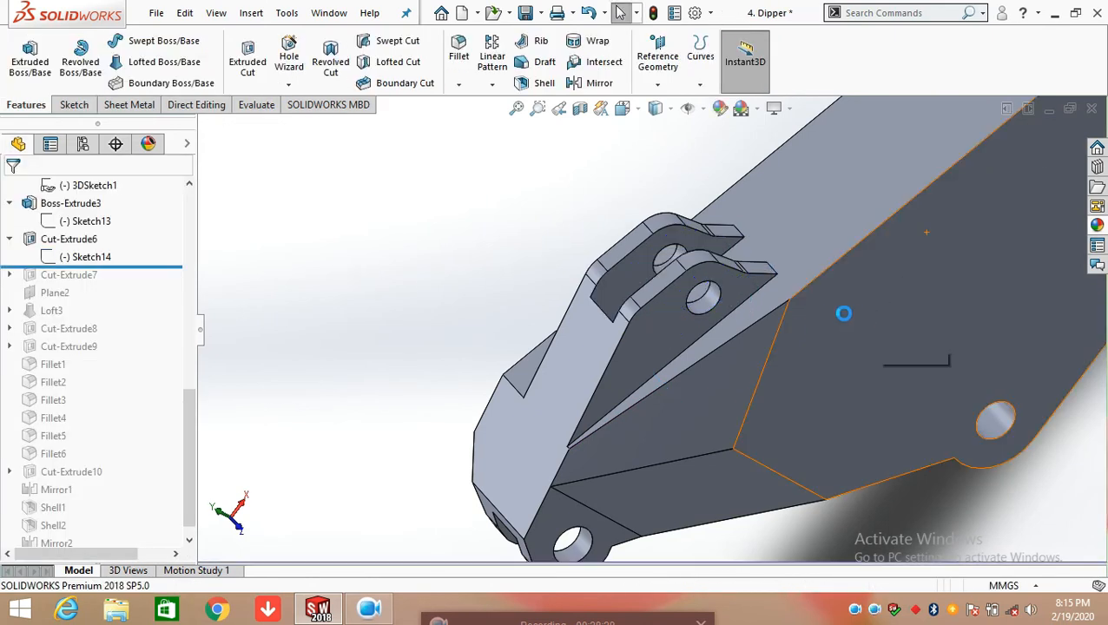
pyautogui.moveTo(155, 264); pyautogui.dragTo(148, 284)
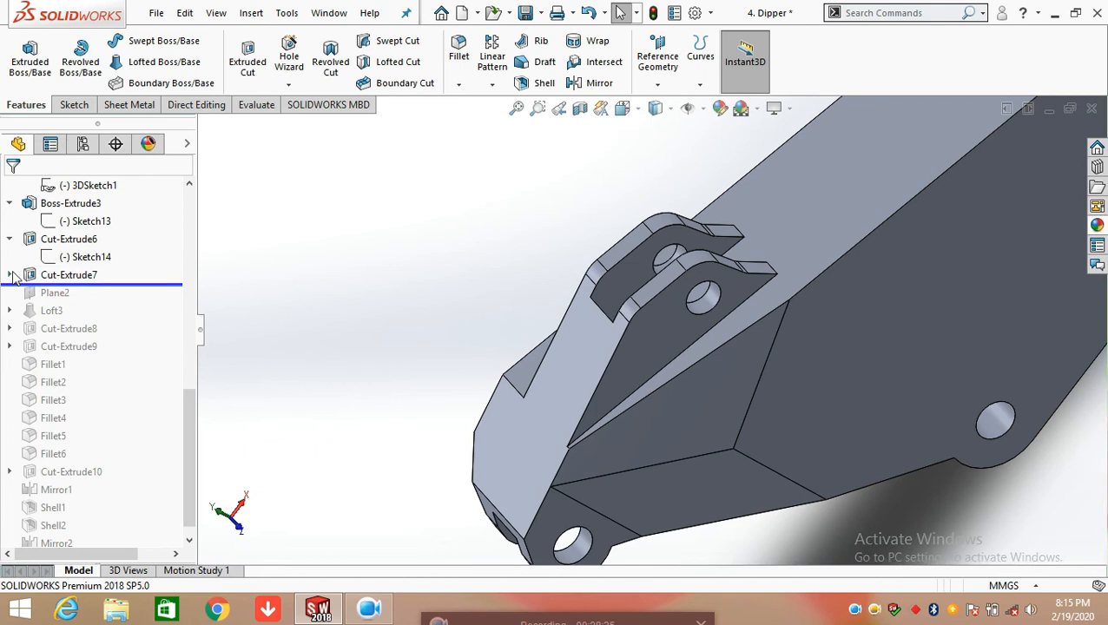
# Expand Cut-Extrude7, open its Sketch15 for editing, and view the rectangle at the forked end straight on
pyautogui.click(10, 275)
pyautogui.click(68, 292)
pyautogui.click(83, 241)
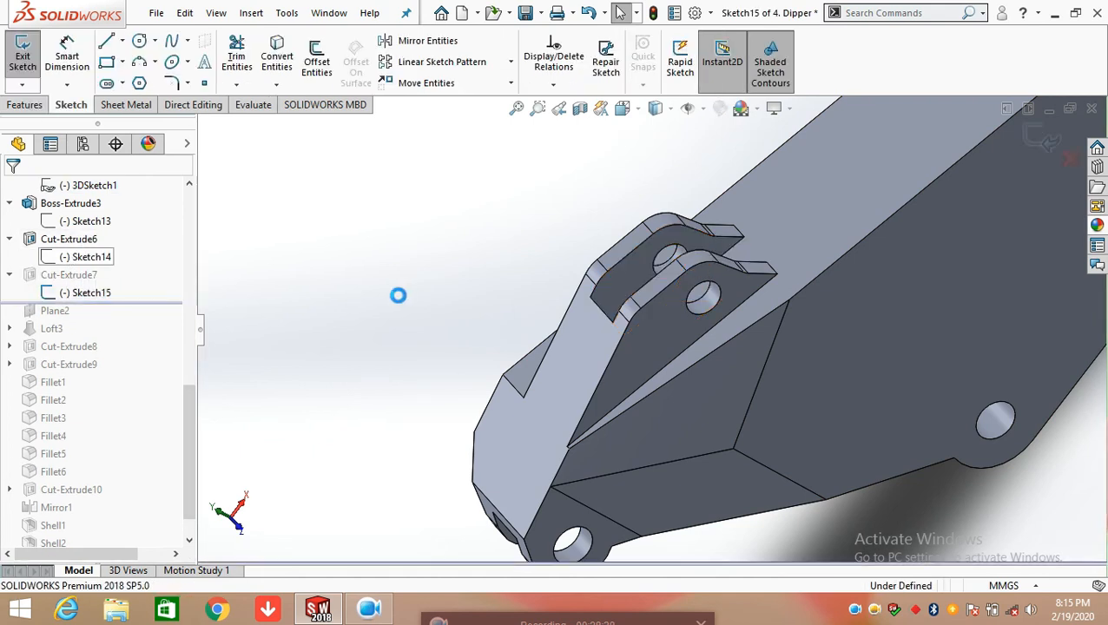
pyautogui.moveTo(894, 158); pyautogui.dragTo(820, 210, button='middle')
pyautogui.scroll(-4, 806, 203)
pyautogui.scroll(-1, 761, 205)
pyautogui.moveTo(674, 284); pyautogui.dragTo(787, 246, button='middle')
pyautogui.press('space')
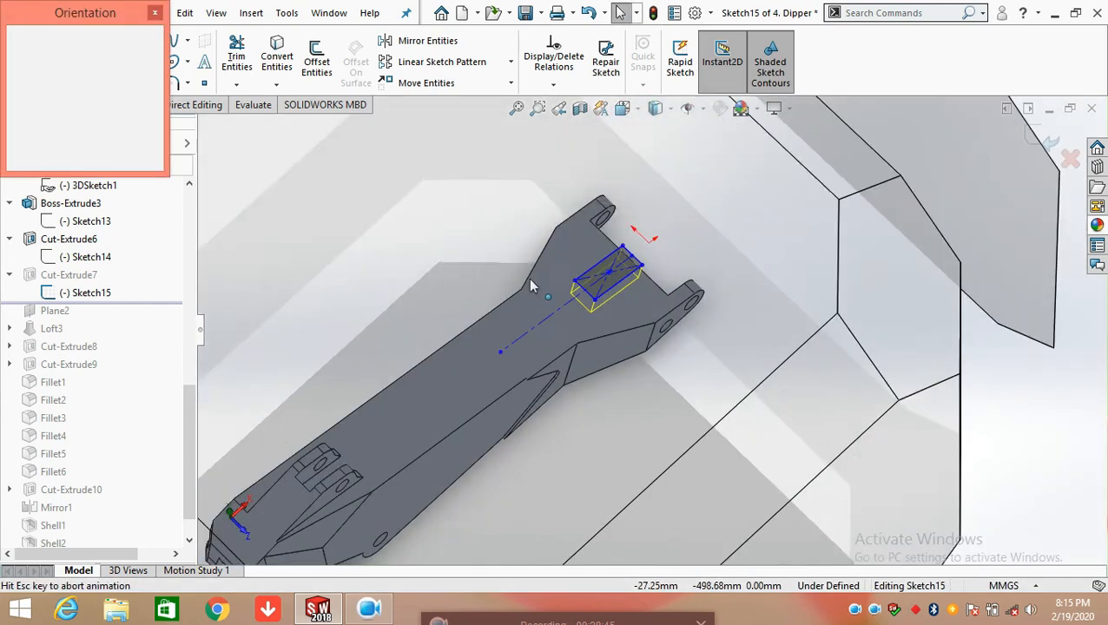
pyautogui.click(556, 349)
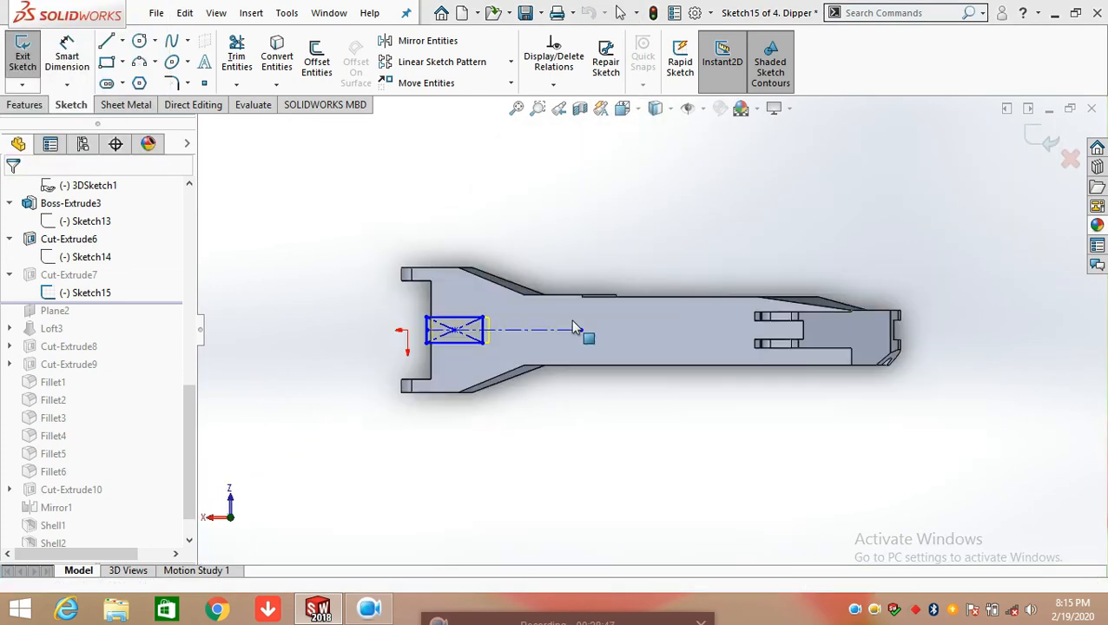
pyautogui.scroll(-2, 438, 352)
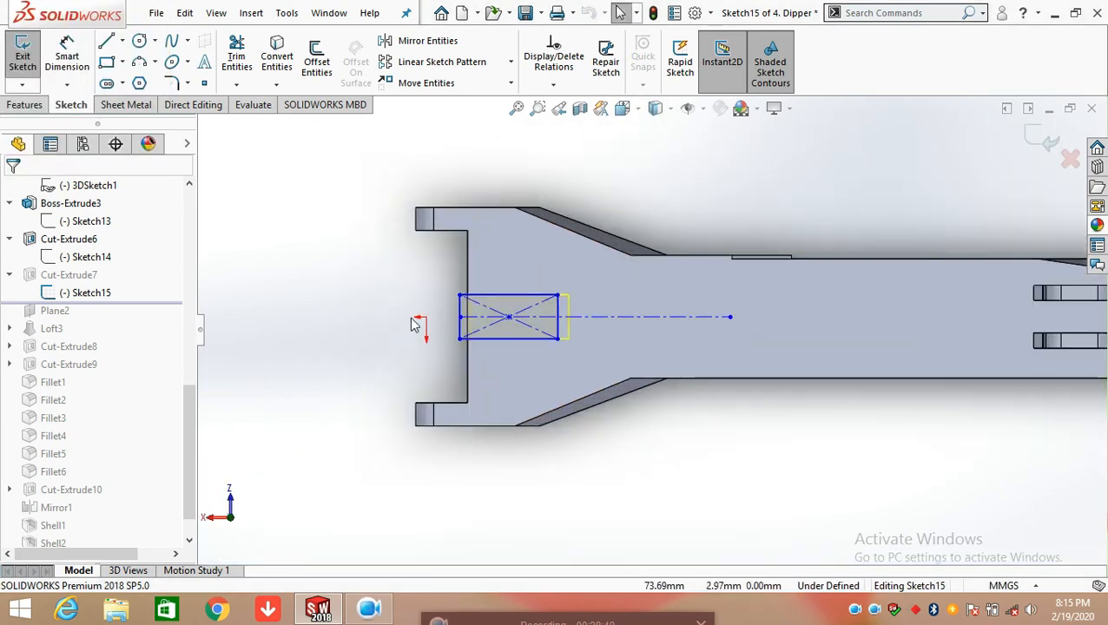
# Dimension the offset between the inner edge of the dipper's fork and the nearest corner of Sketch15's rectangle
pyautogui.click(67, 56)
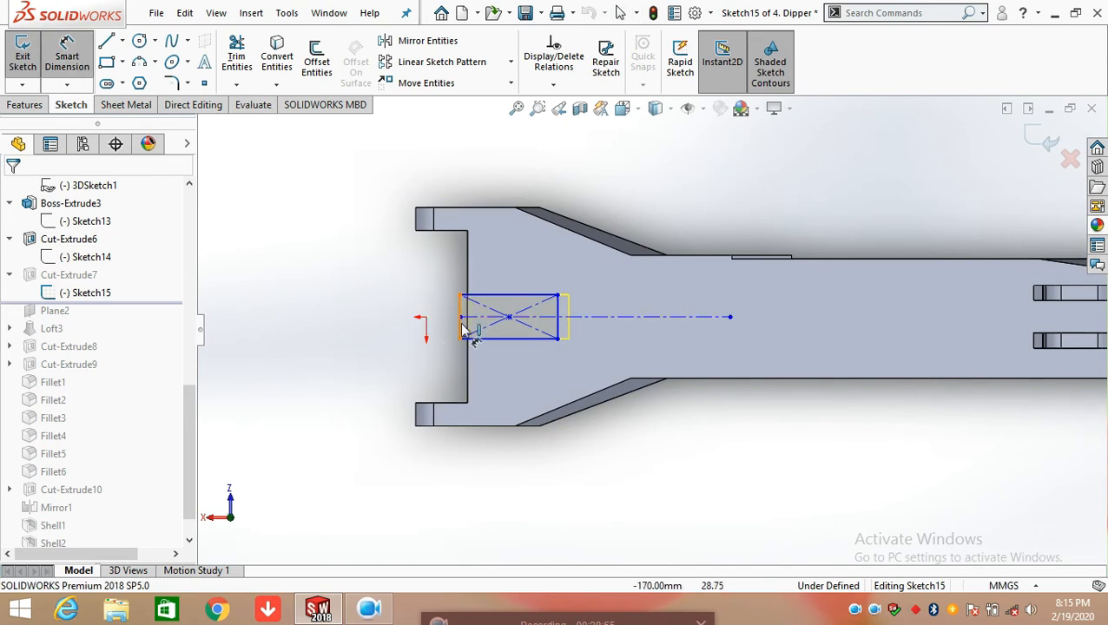
pyautogui.click(469, 362)
pyautogui.scroll(-3, 469, 360)
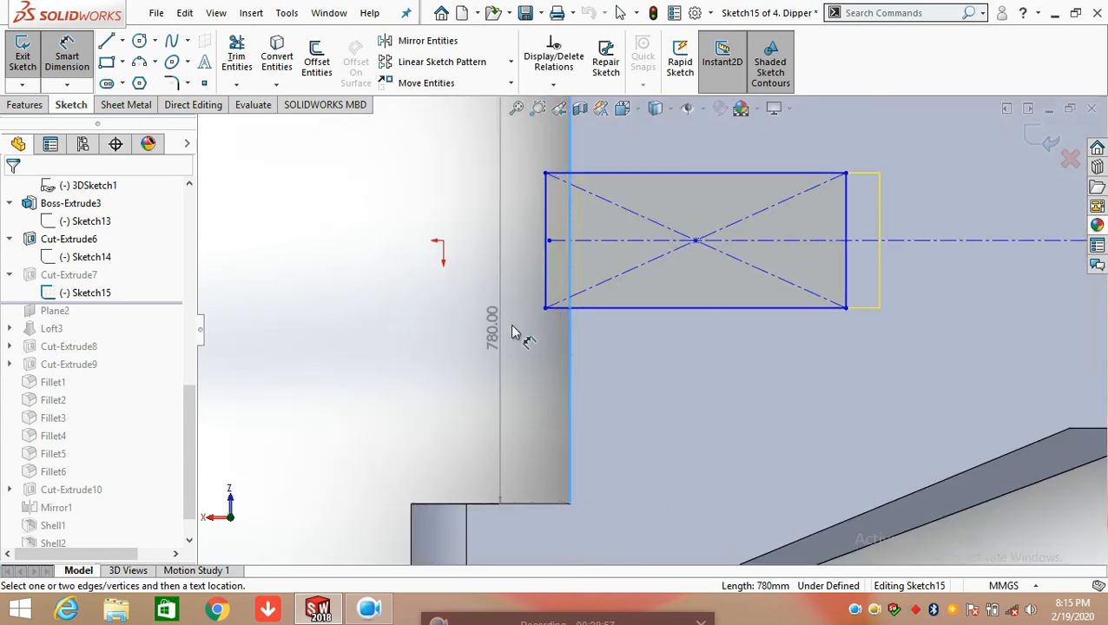
pyautogui.click(545, 309)
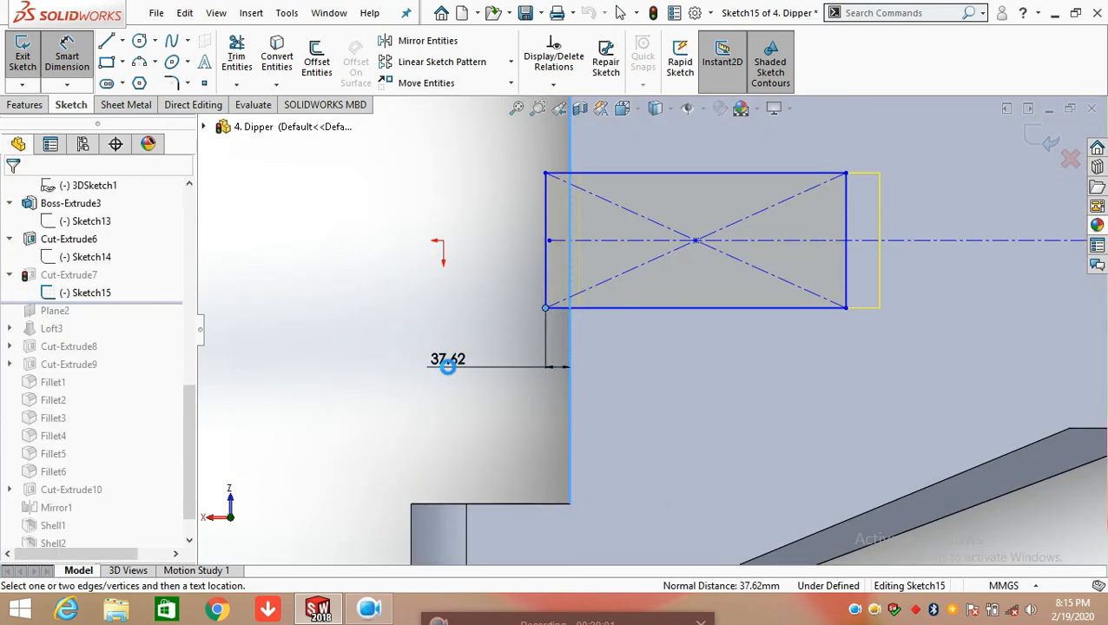
pyautogui.click(448, 371)
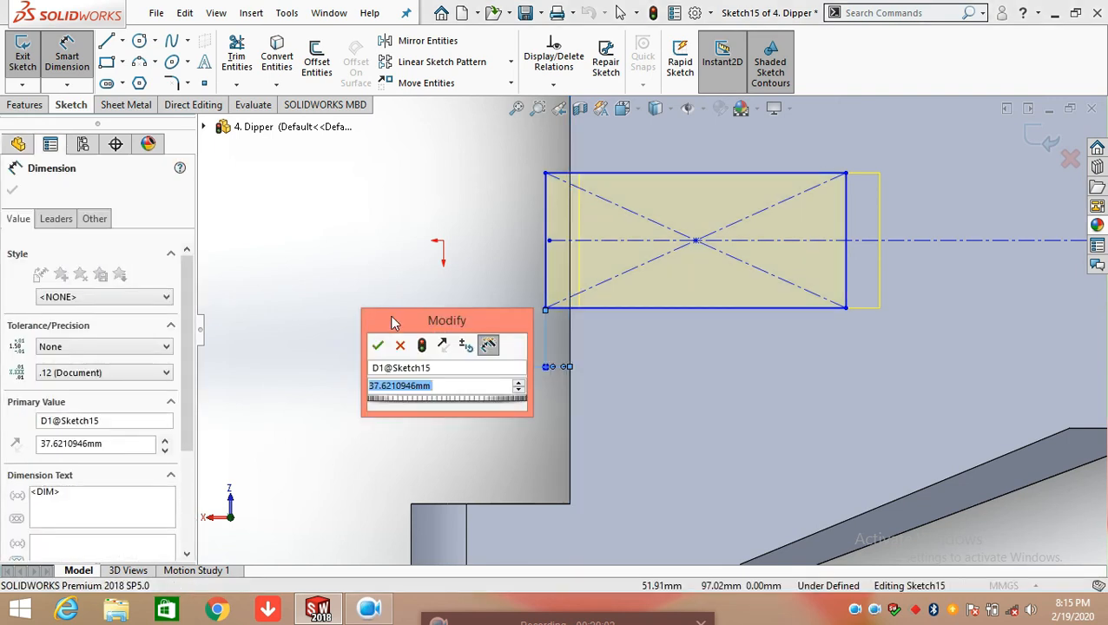
pyautogui.click(379, 344)
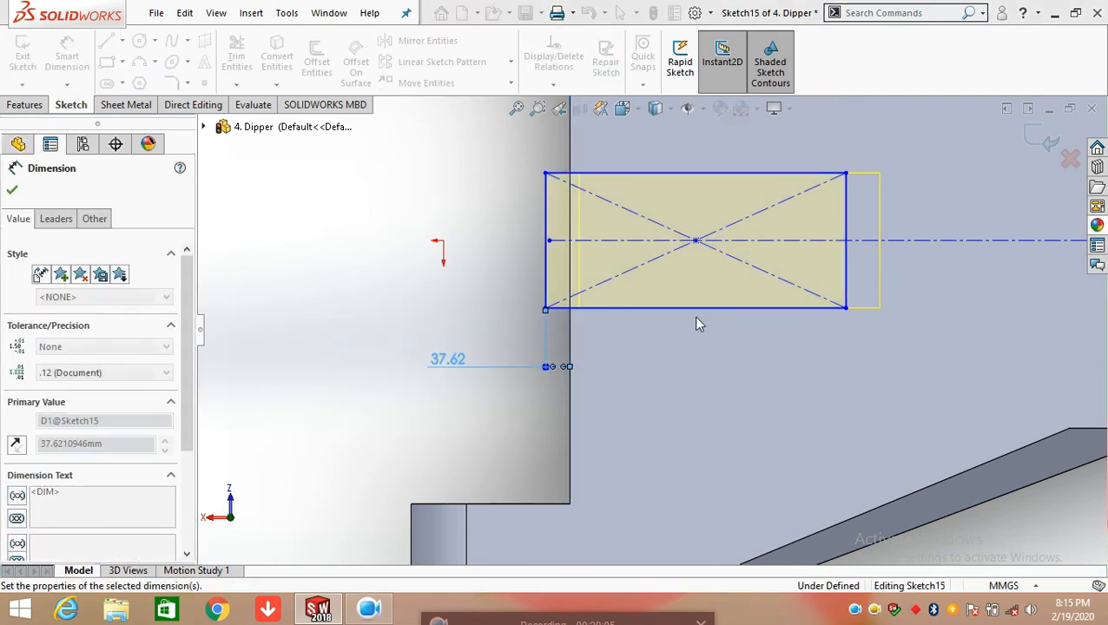
# Dimension the length and width of Sketch15's rectangle, accepting the current sizes
pyautogui.click(697, 310)
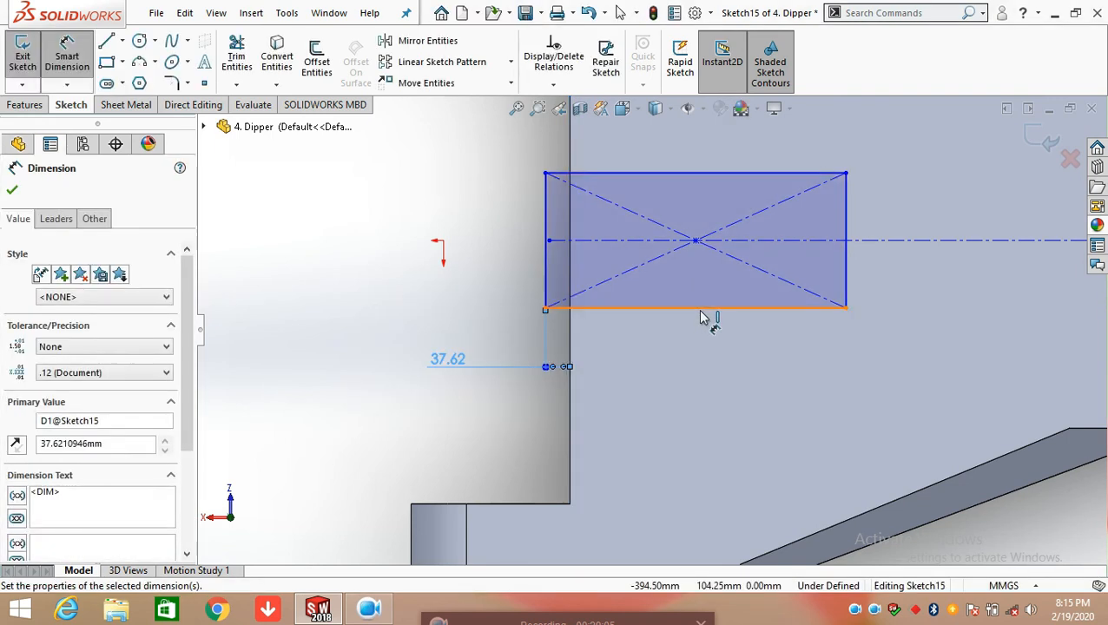
pyautogui.click(700, 425)
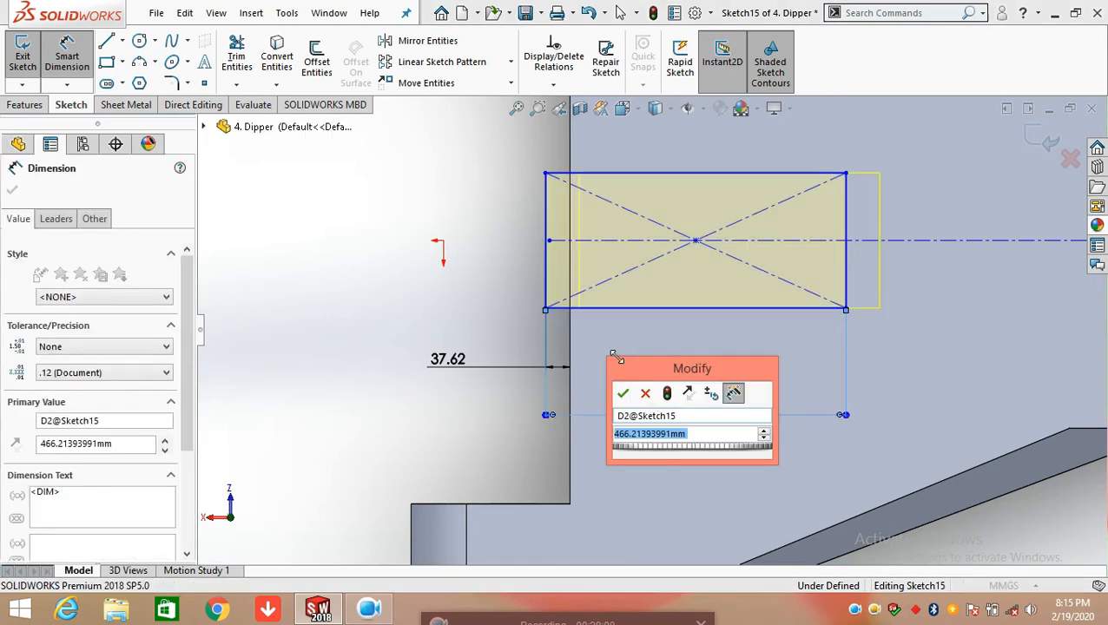
pyautogui.click(621, 393)
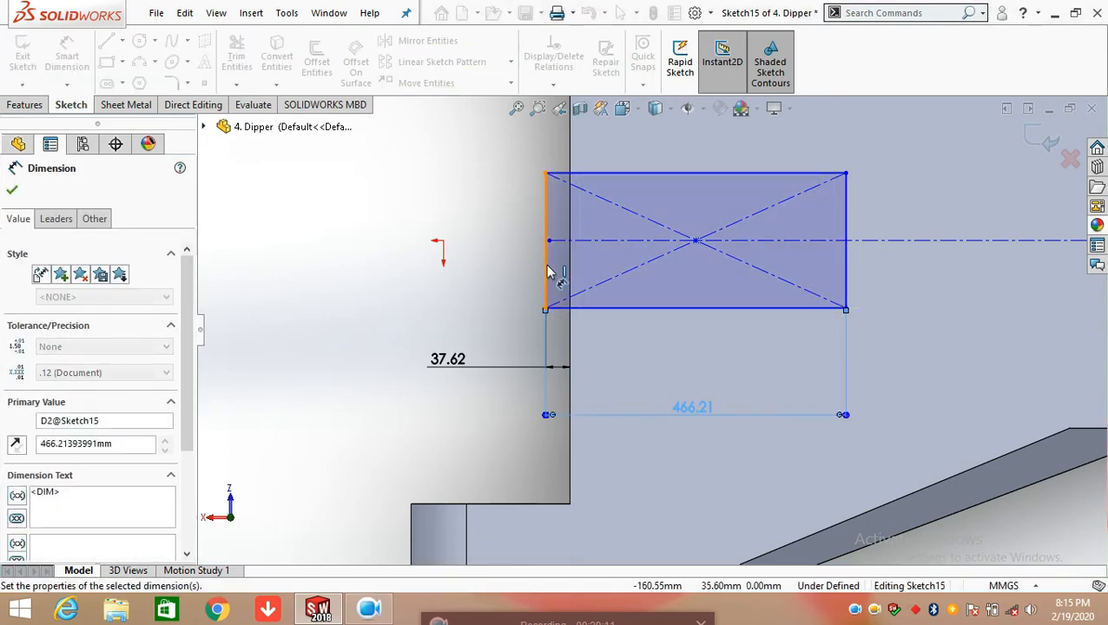
pyautogui.click(545, 265)
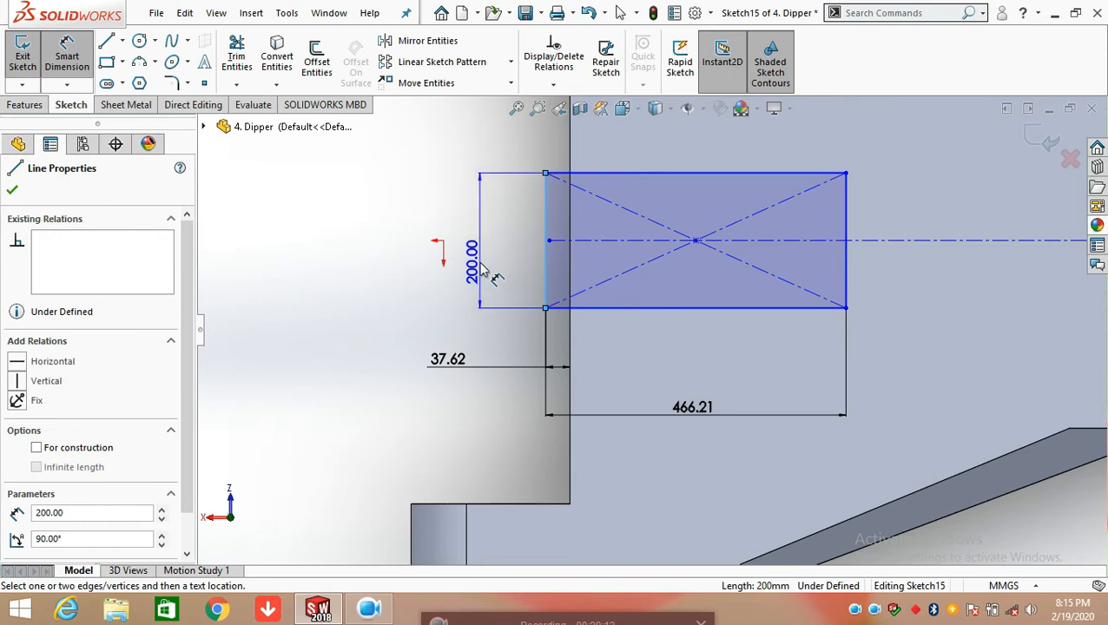
pyautogui.click(481, 264)
pyautogui.doubleClick(471, 260)
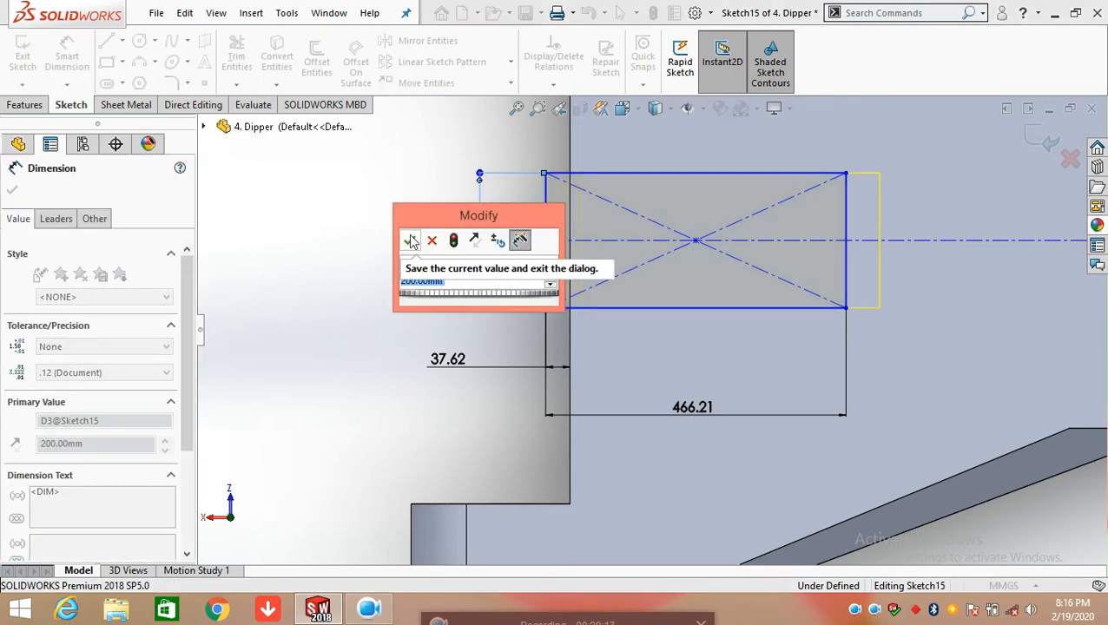
pyautogui.click(409, 240)
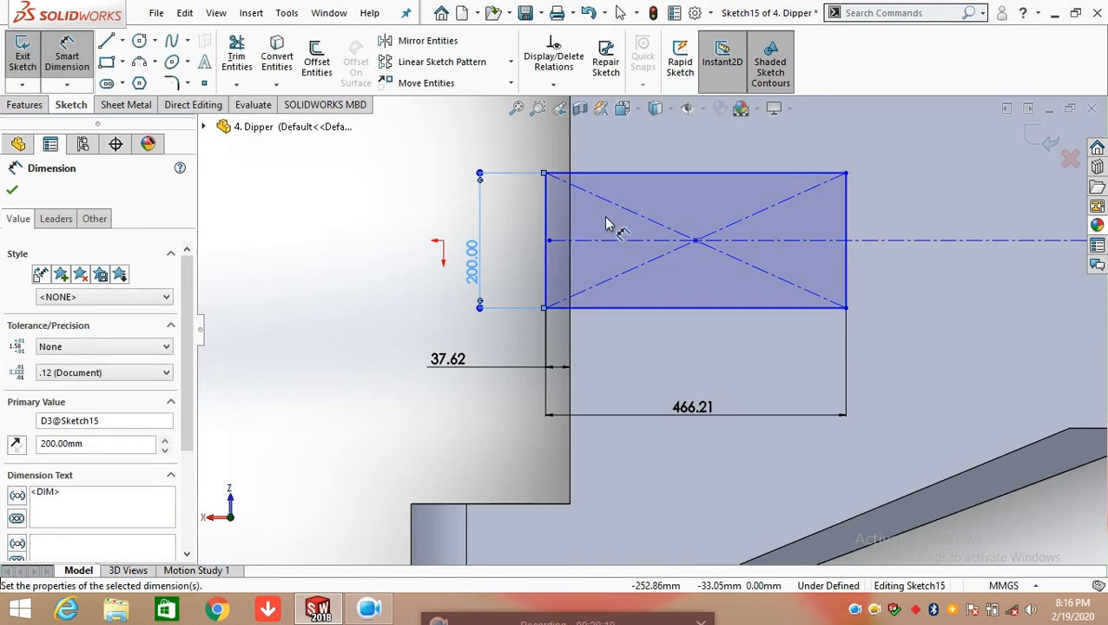
# Finish dimensioning and exit Sketch15 so that Cut-Extrude7 rebuilds
pyautogui.scroll(3, 668, 434)
pyautogui.moveTo(641, 406); pyautogui.dragTo(685, 307, button='middle')
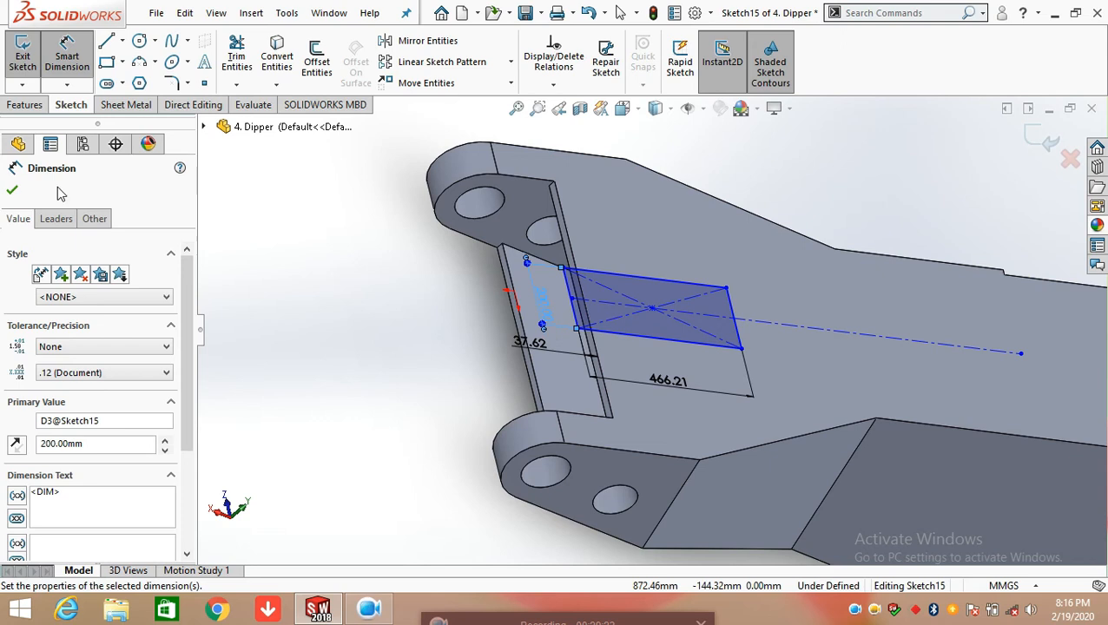
pyautogui.click(12, 189)
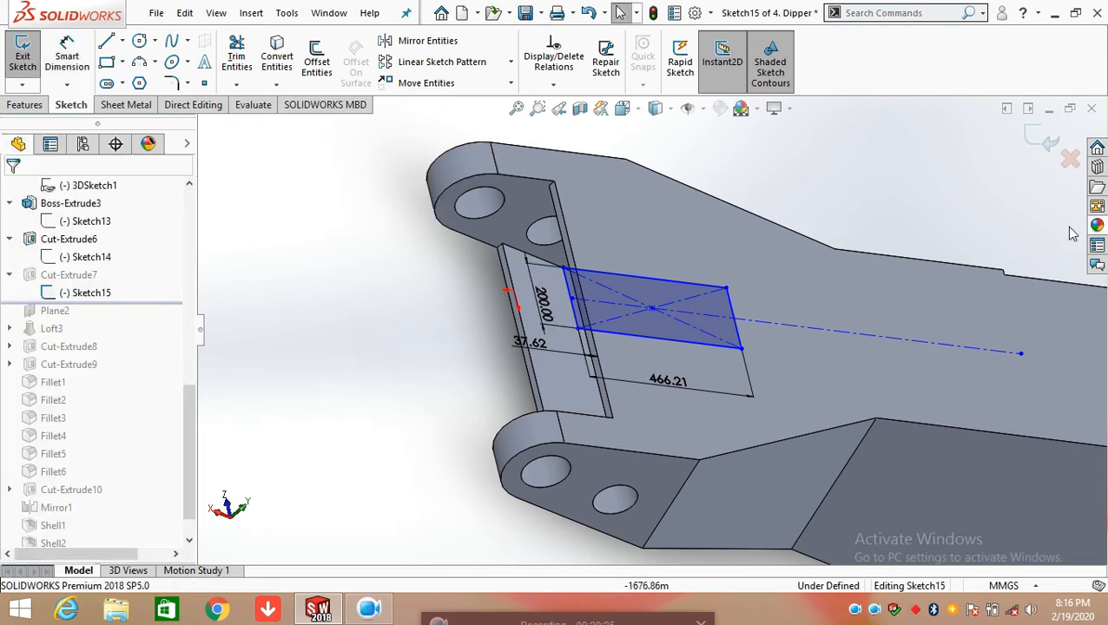
pyautogui.click(1048, 141)
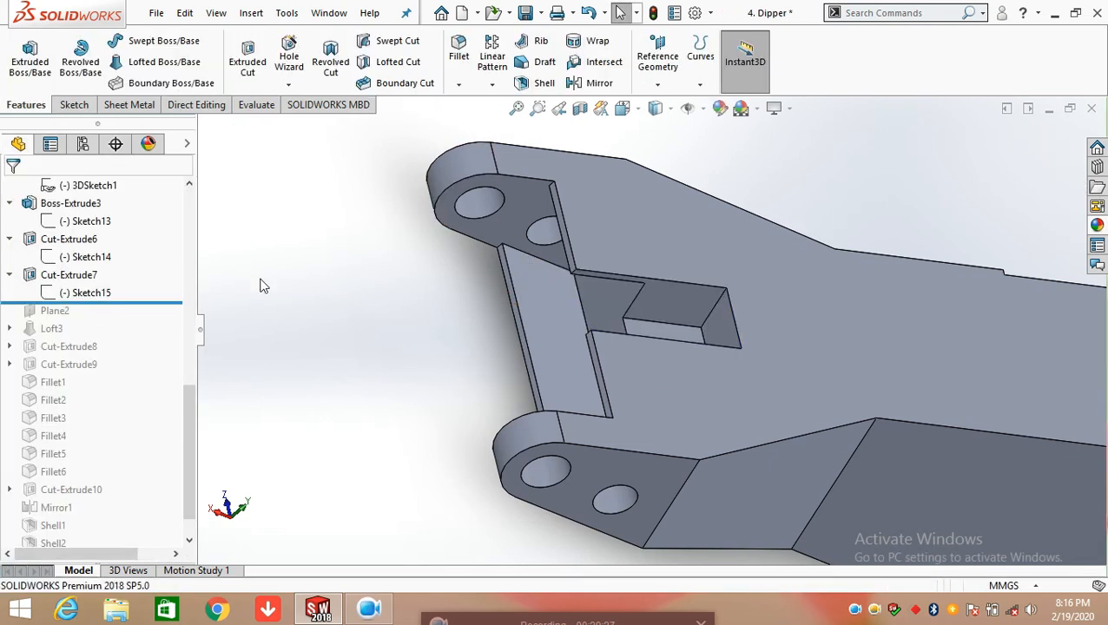
# Select Cut-Extrude7 and examine the depth of its pocket at the forked end, then deselect it
pyautogui.moveTo(588, 308); pyautogui.dragTo(643, 304, button='middle')
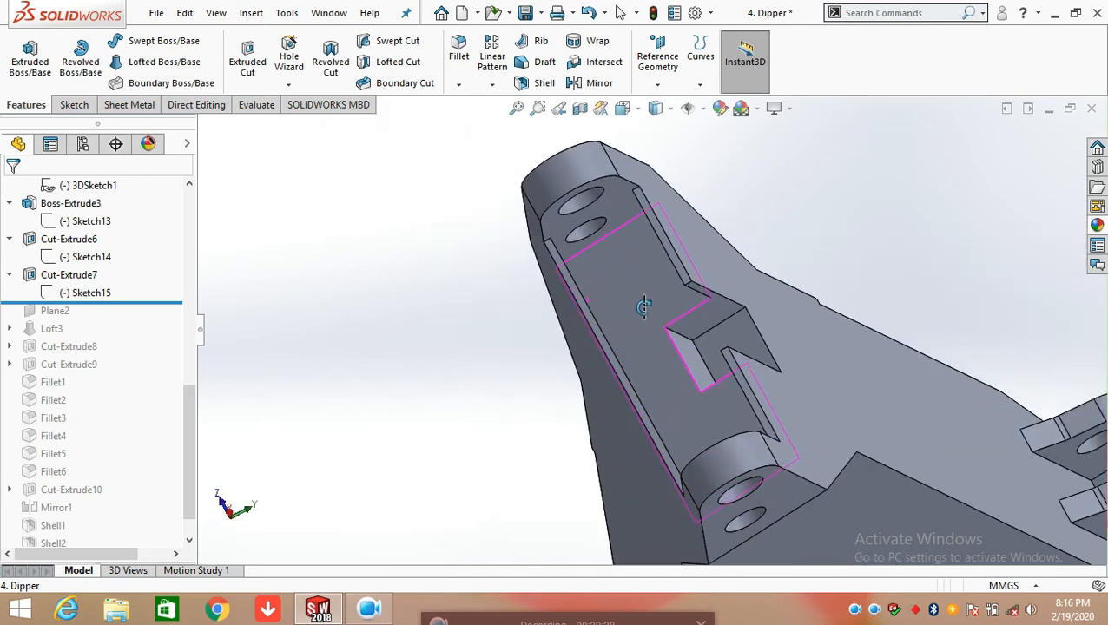
pyautogui.click(77, 278)
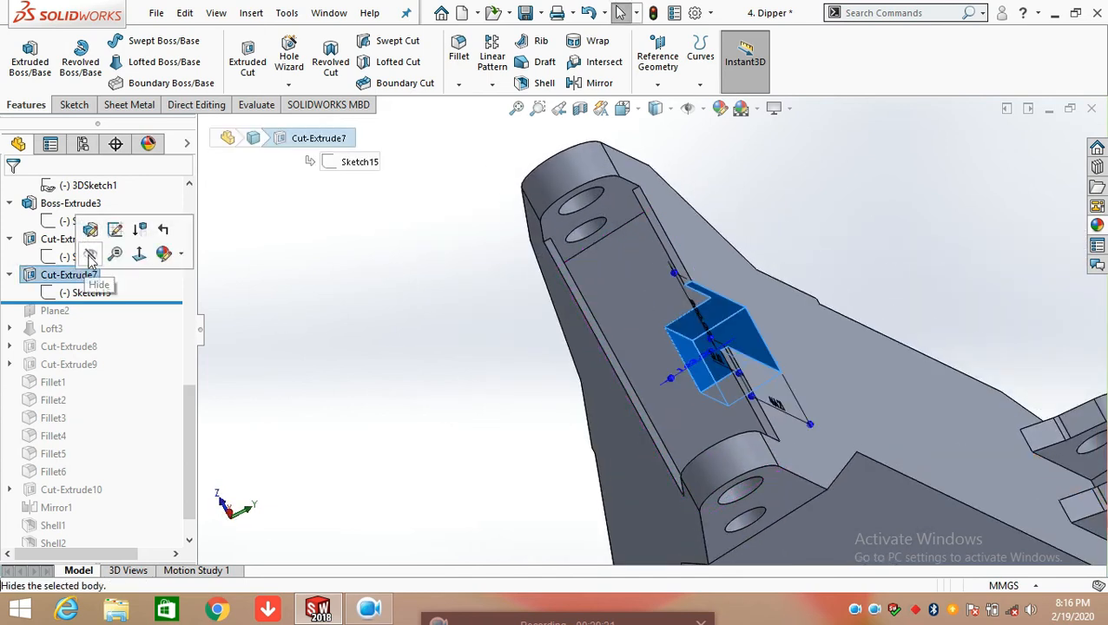
pyautogui.scroll(-2, 711, 369)
pyautogui.scroll(-2, 711, 368)
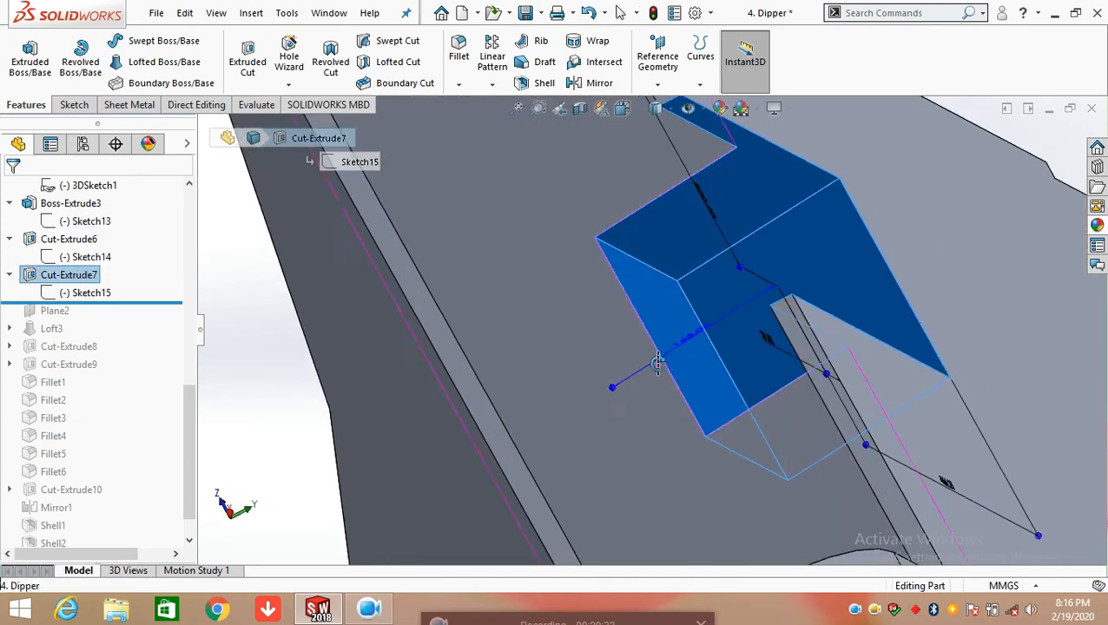
pyautogui.scroll(-2, 647, 325)
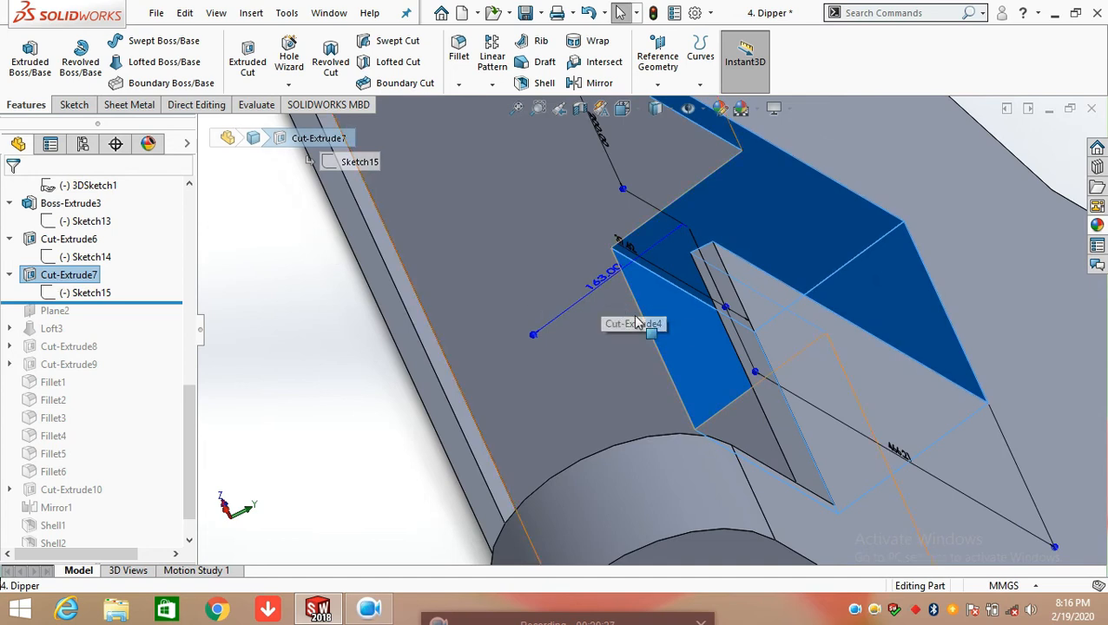
pyautogui.scroll(3, 637, 323)
pyautogui.click(833, 211)
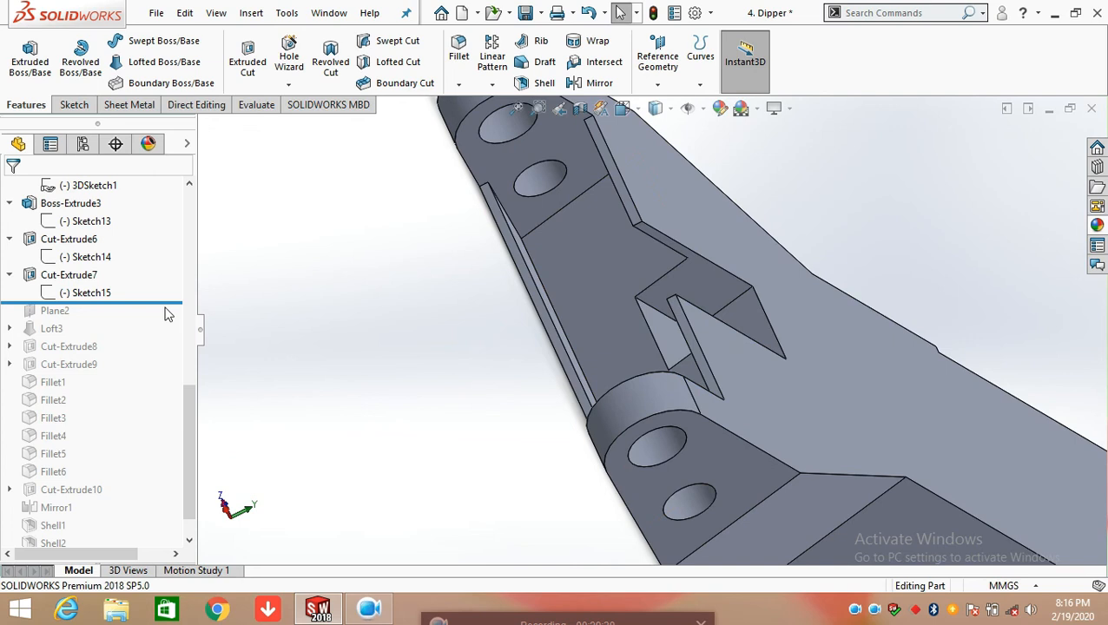
# Roll the feature history forward past Plane2 and bring the whole dipper into view
pyautogui.moveTo(170, 304); pyautogui.dragTo(160, 317)
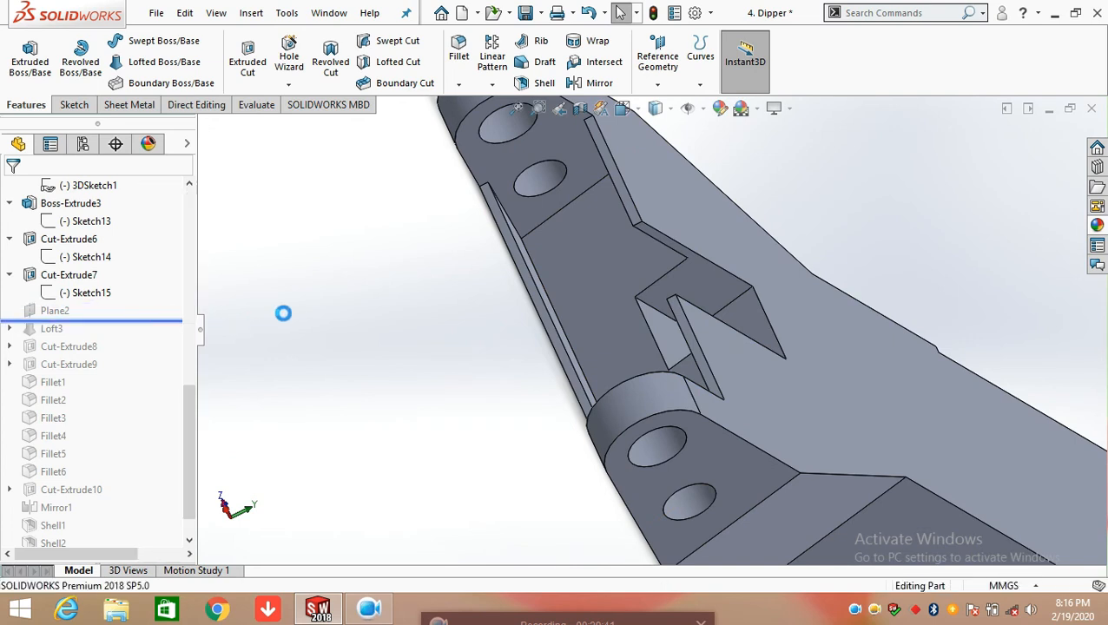
pyautogui.scroll(5, 435, 309)
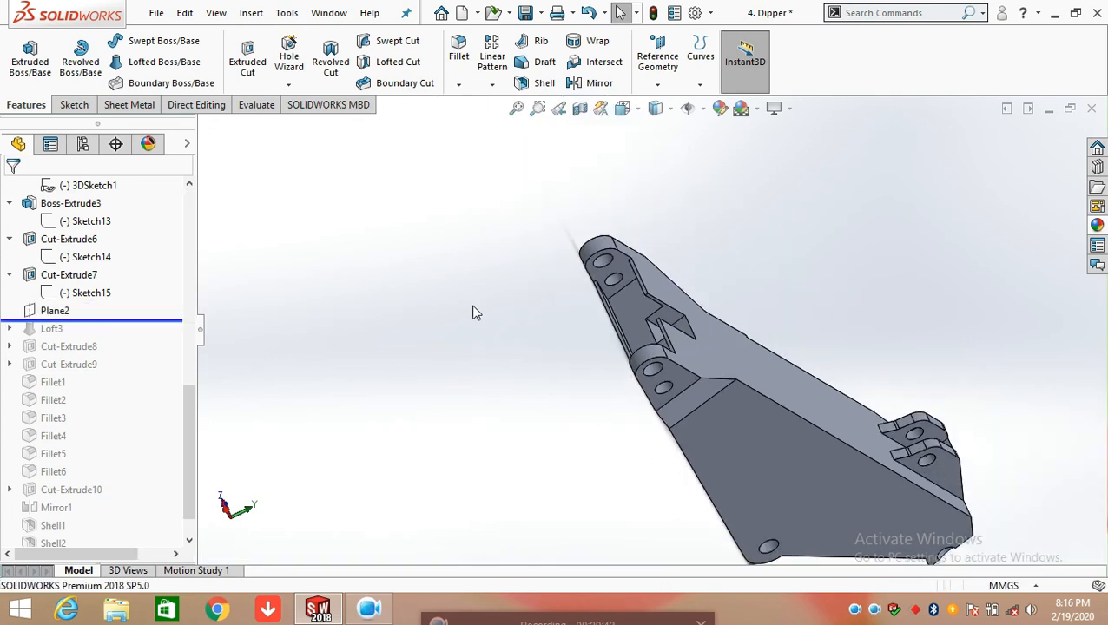
# Open Plane2's definition to examine its offset from the Front Plane, and accept it with the current settings
pyautogui.click(48, 313)
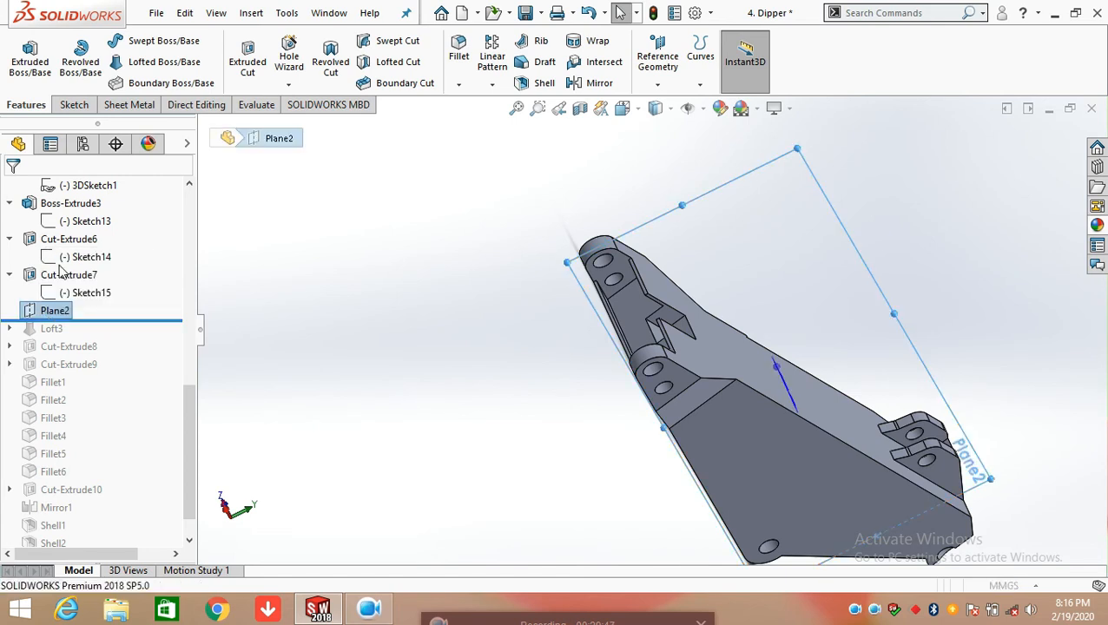
pyautogui.click(63, 273)
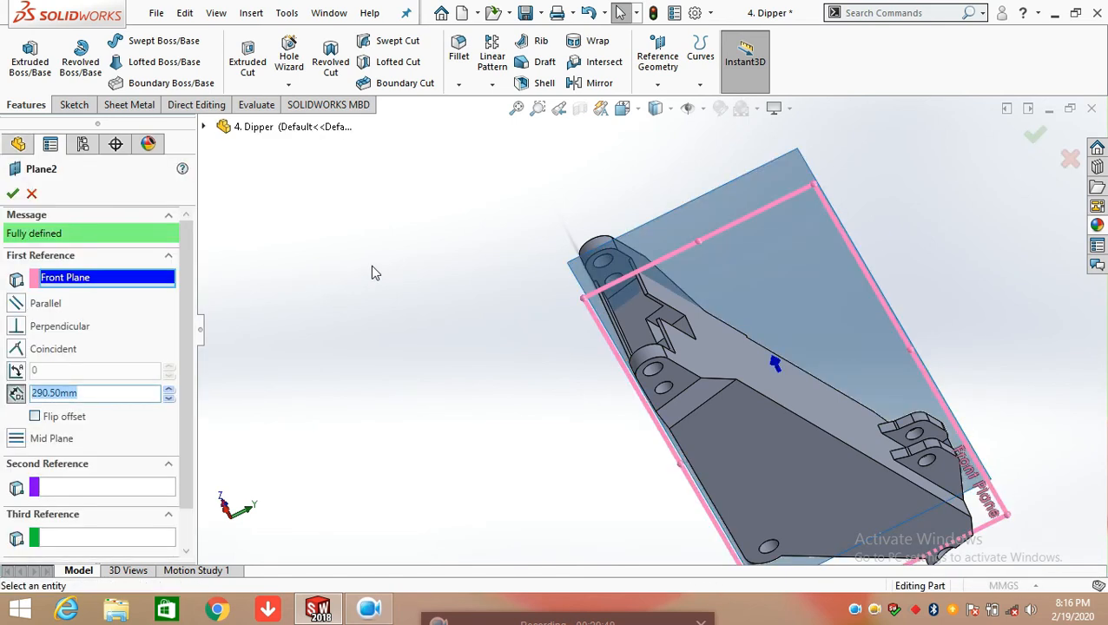
pyautogui.scroll(5, 773, 400)
pyautogui.moveTo(759, 401); pyautogui.dragTo(749, 440, button='middle')
pyautogui.scroll(-3, 710, 358)
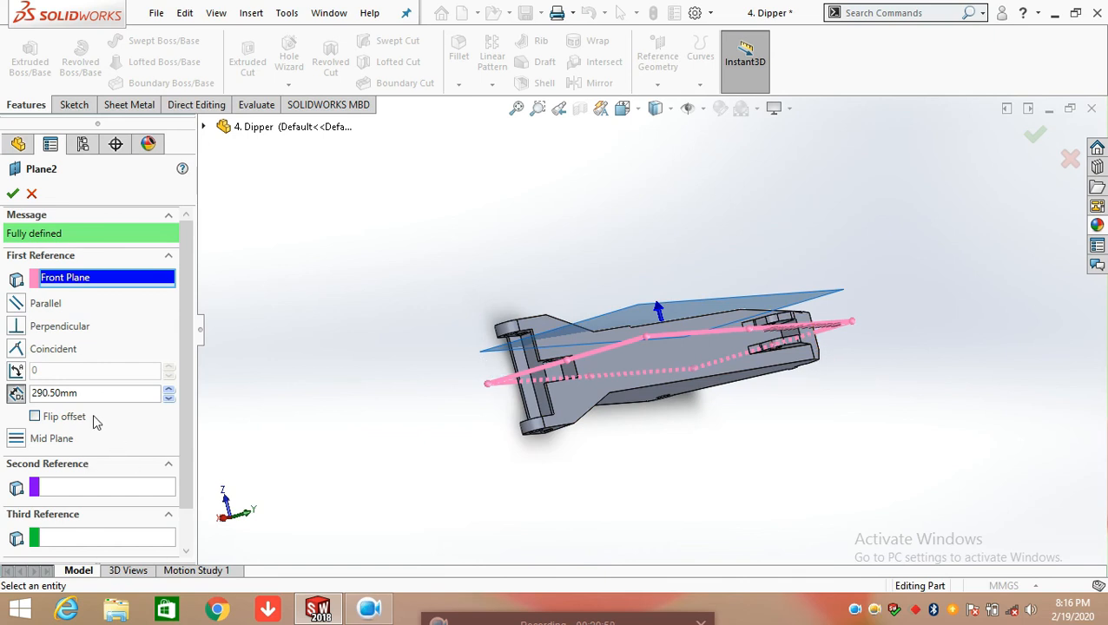
pyautogui.click(14, 194)
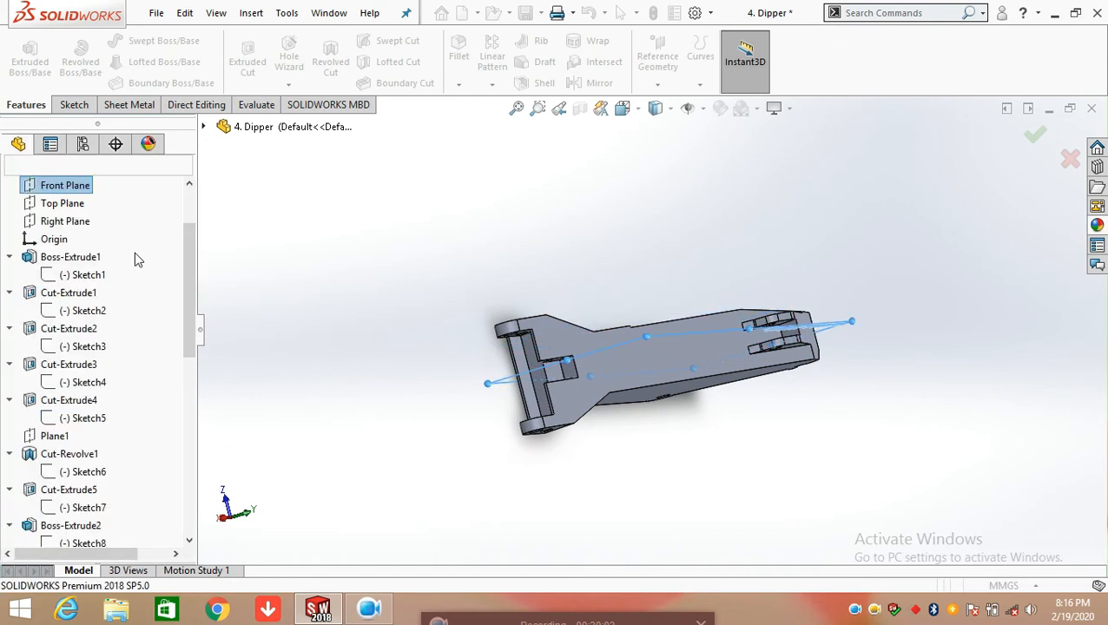
# Roll the feature history forward past Loft3 and expand Loft3 to list its sketches
pyautogui.scroll(-3, 128, 393)
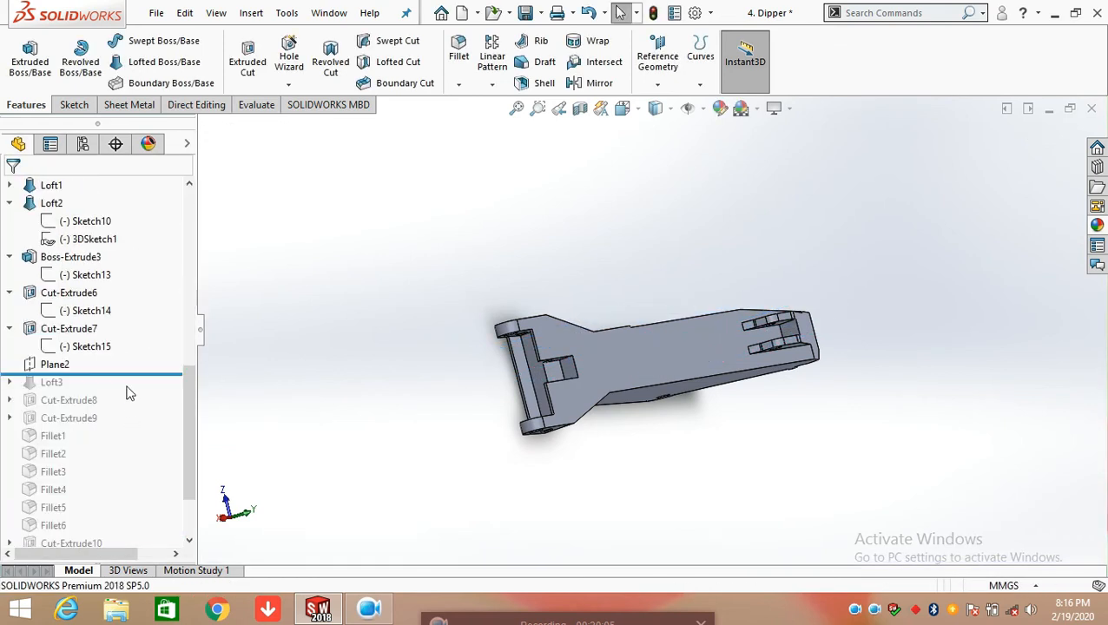
pyautogui.moveTo(137, 375); pyautogui.dragTo(139, 390)
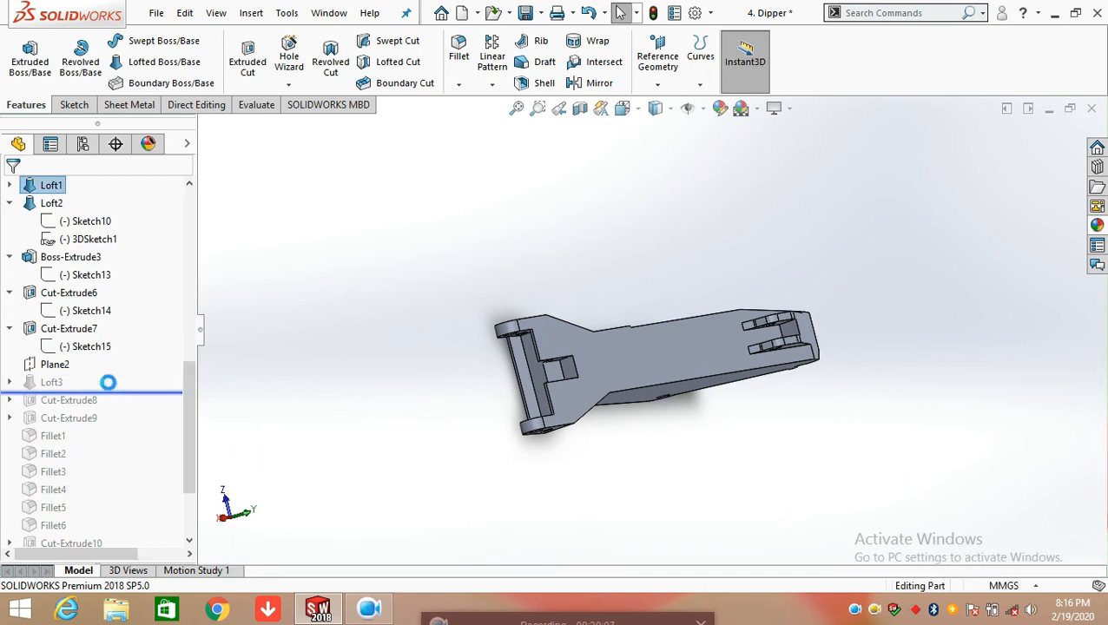
pyautogui.click(12, 402)
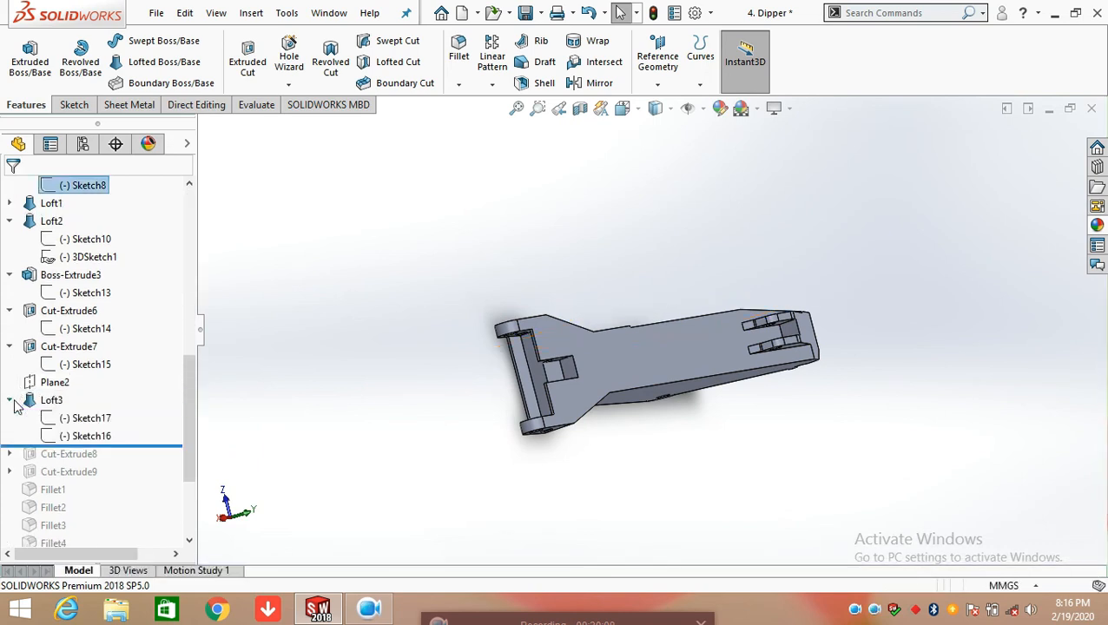
# Open Loft3's Sketch17 for editing and face its profile in the Front view
pyautogui.click(68, 423)
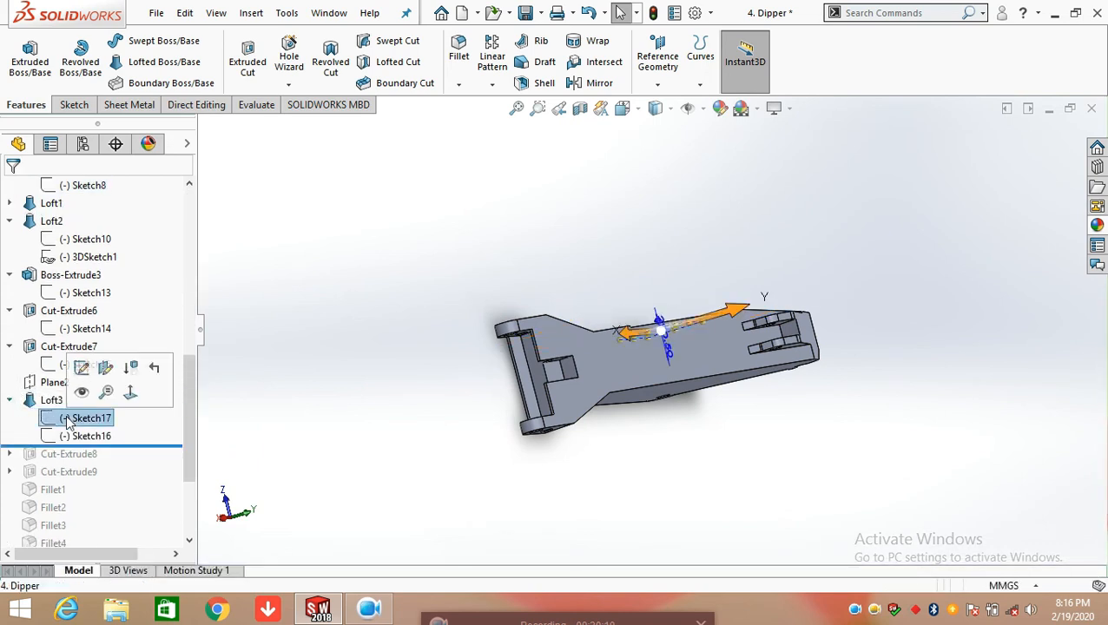
pyautogui.click(86, 368)
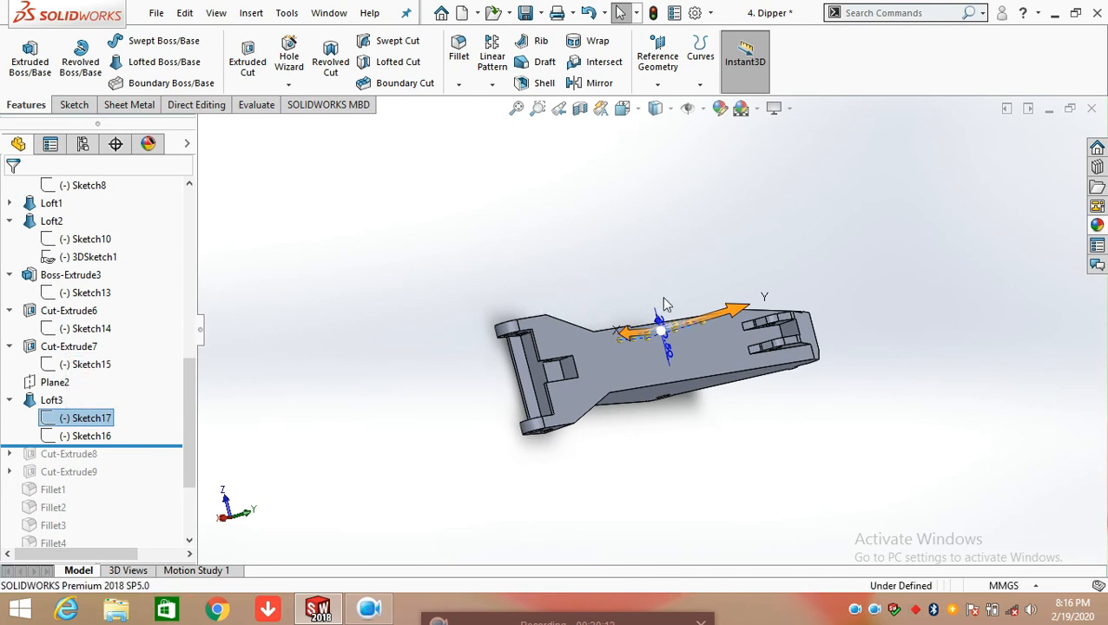
pyautogui.moveTo(680, 309); pyautogui.dragTo(606, 339, button='middle')
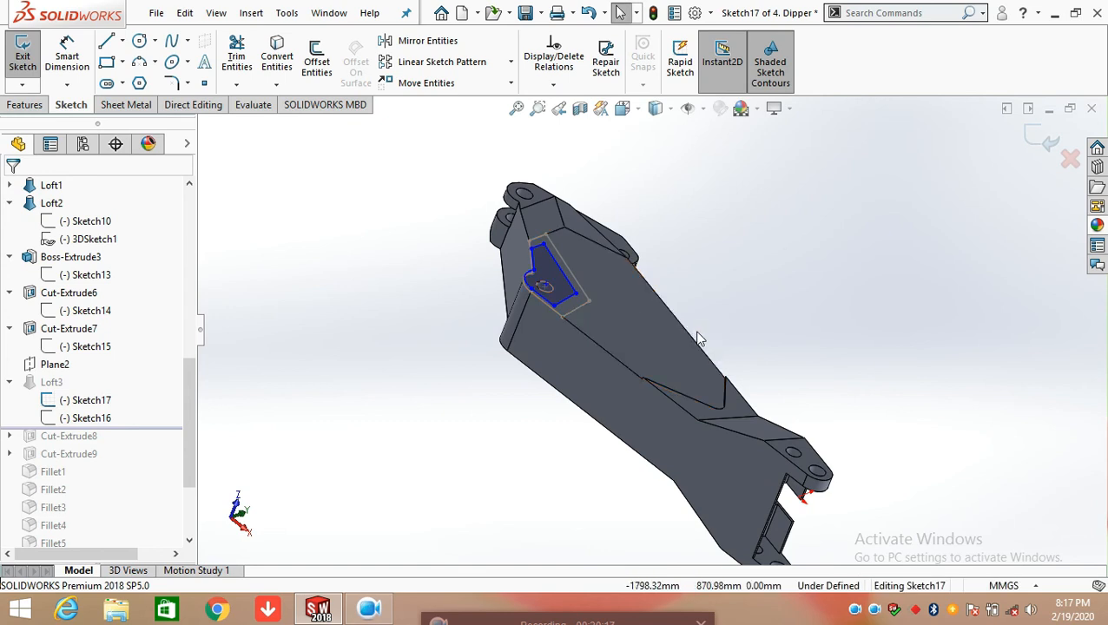
pyautogui.press('space')
pyautogui.click(521, 316)
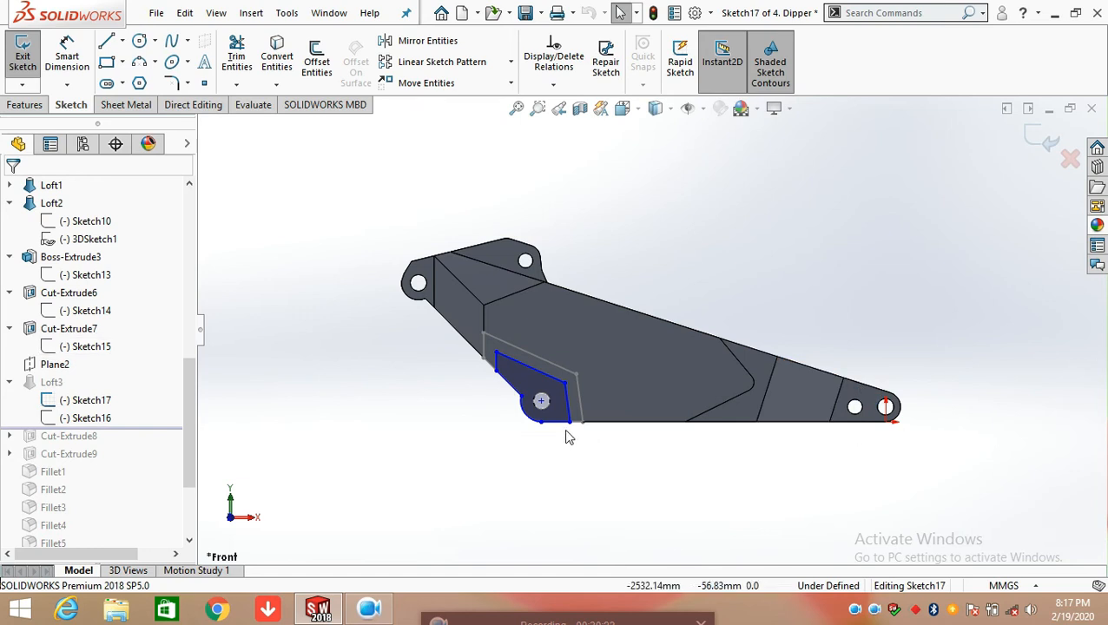
pyautogui.scroll(-4, 569, 436)
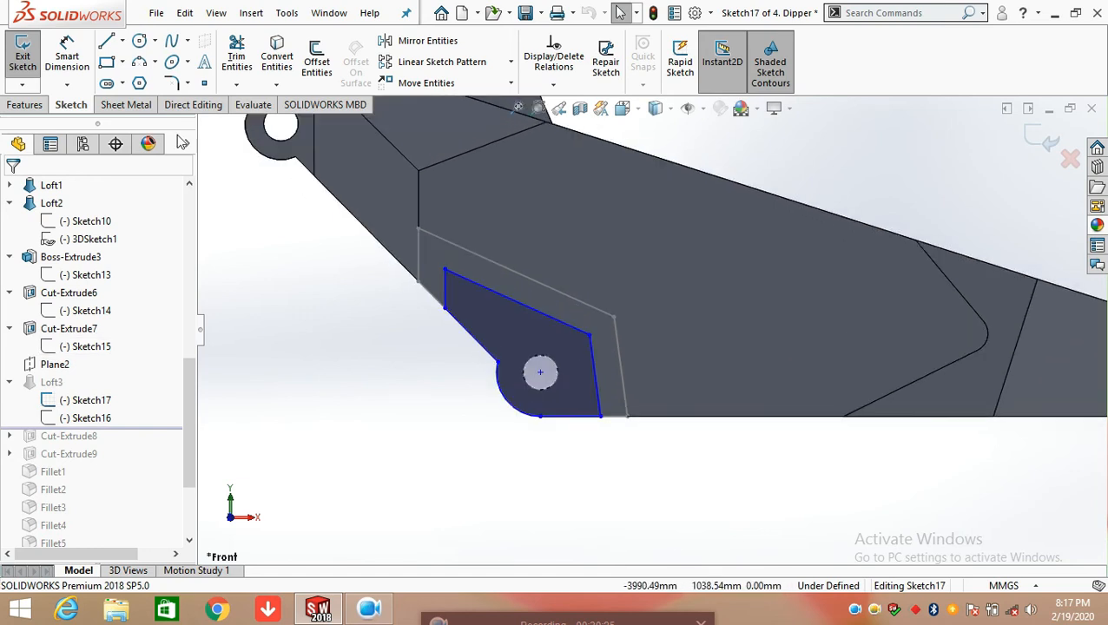
# Dimension the radius of Sketch17's arc and the length of the profile's bottom line, accepting the current values
pyautogui.click(68, 56)
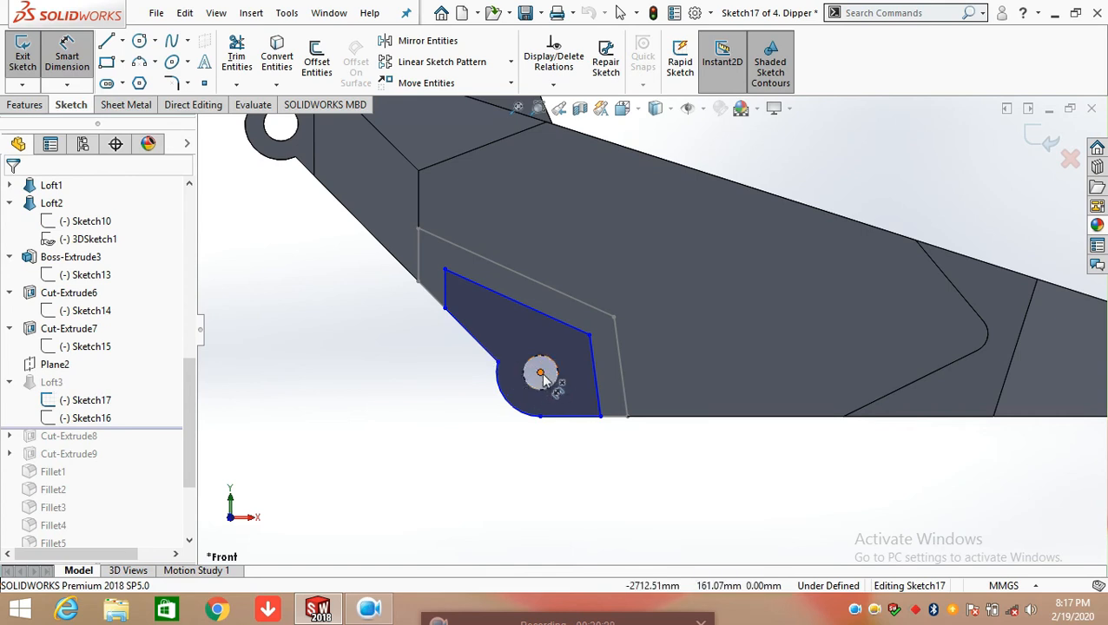
pyautogui.click(495, 430)
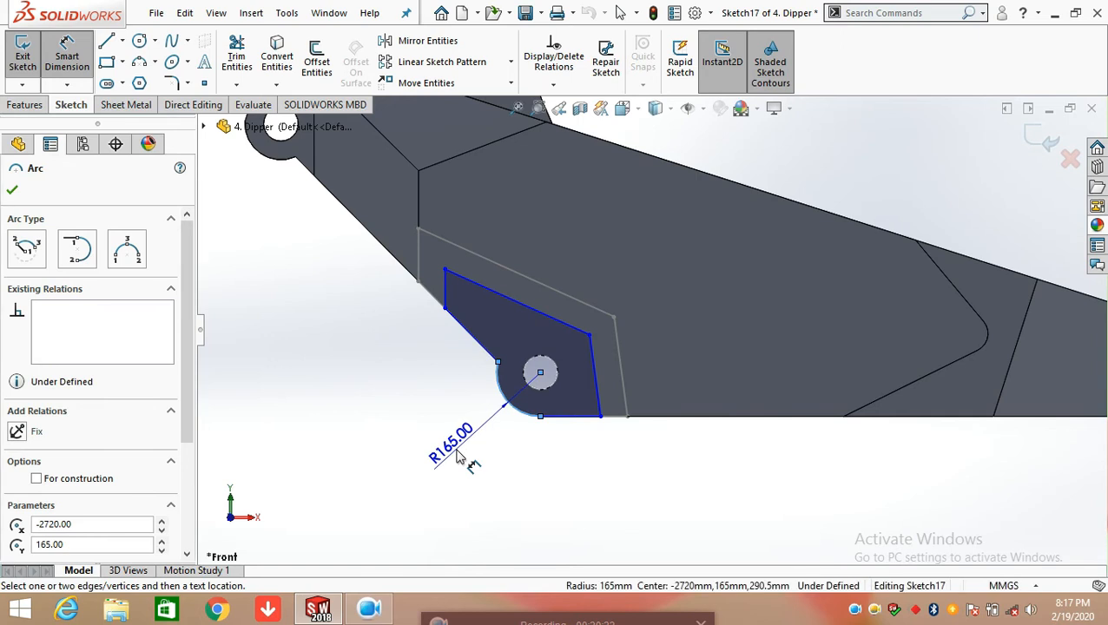
pyautogui.click(435, 457)
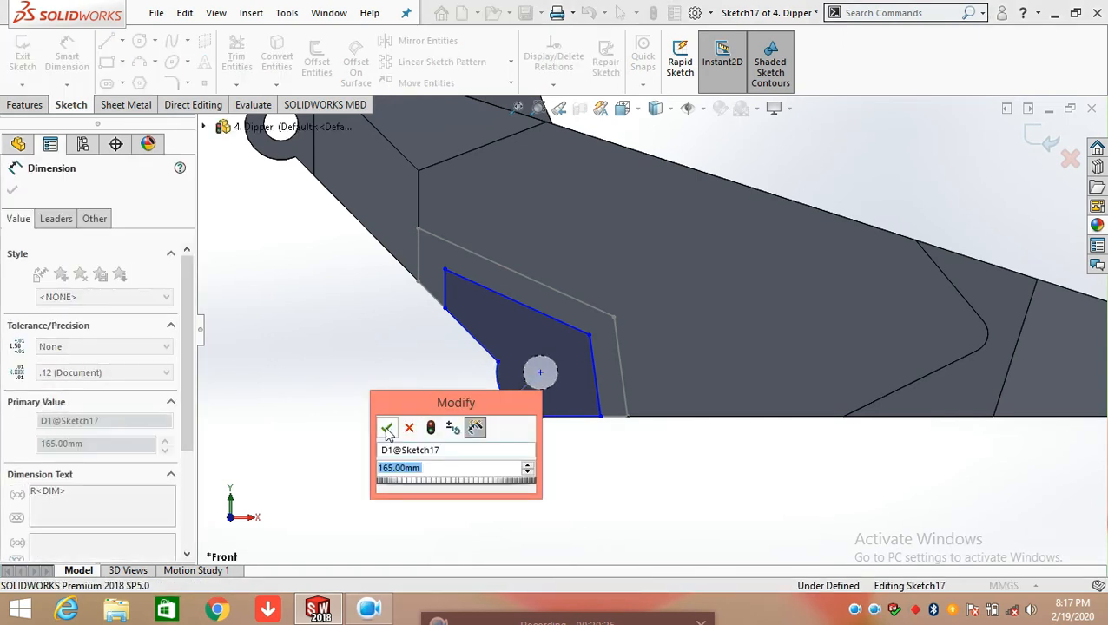
pyautogui.press('Return')
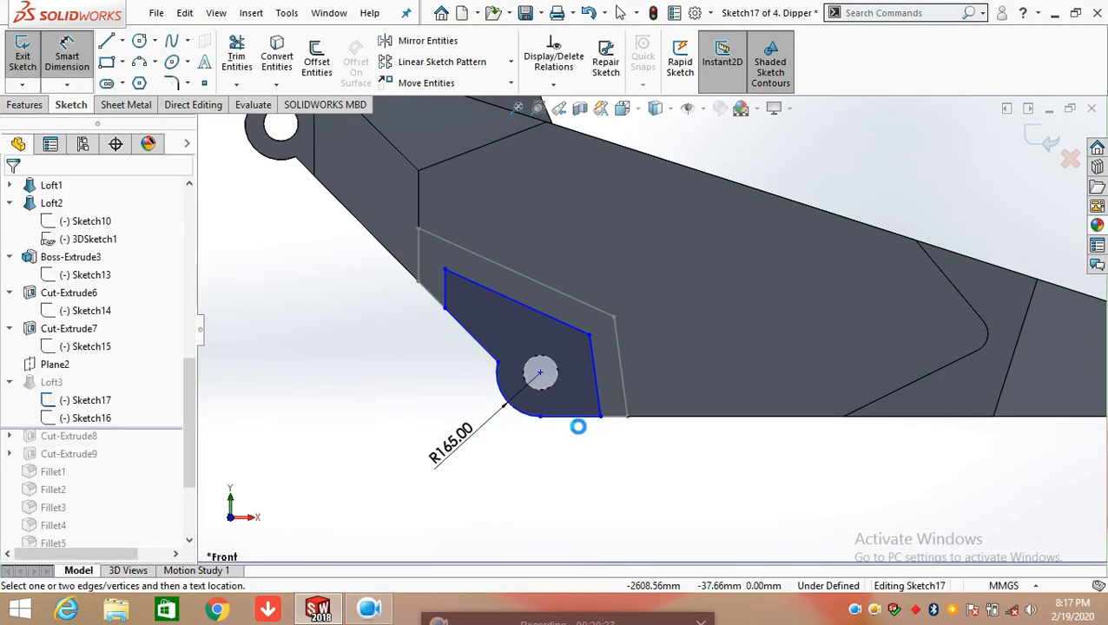
pyautogui.click(572, 422)
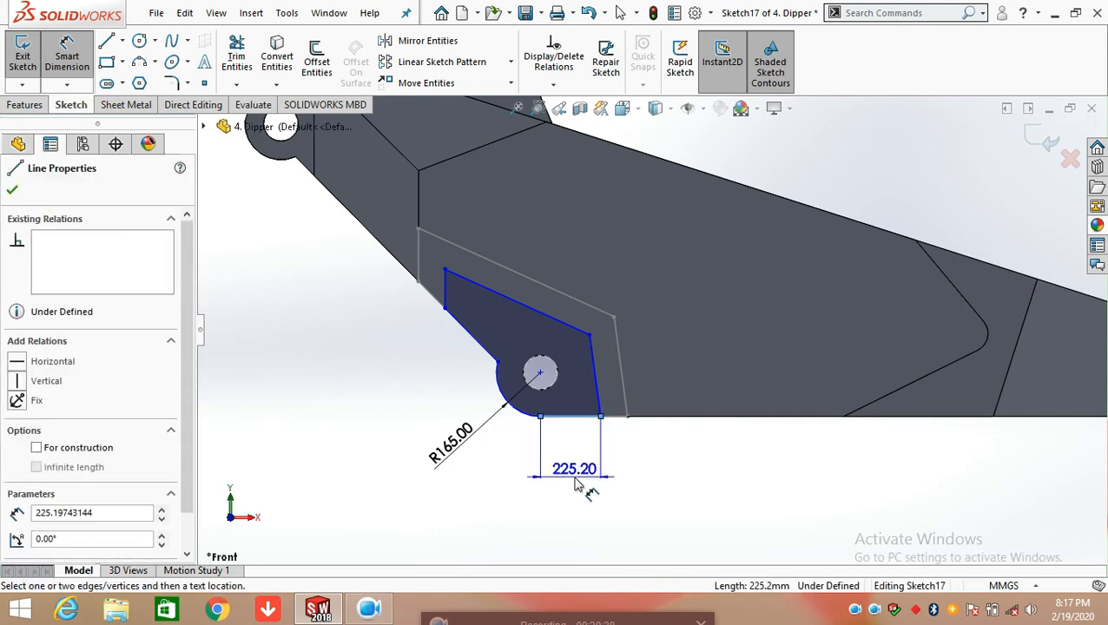
pyautogui.click(576, 484)
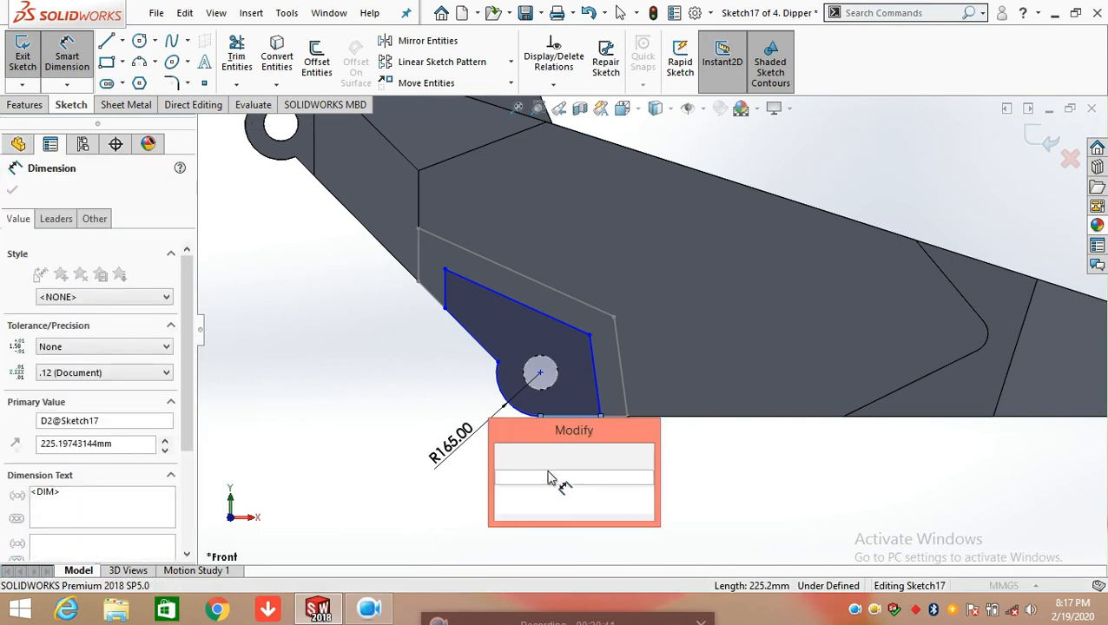
pyautogui.click(504, 454)
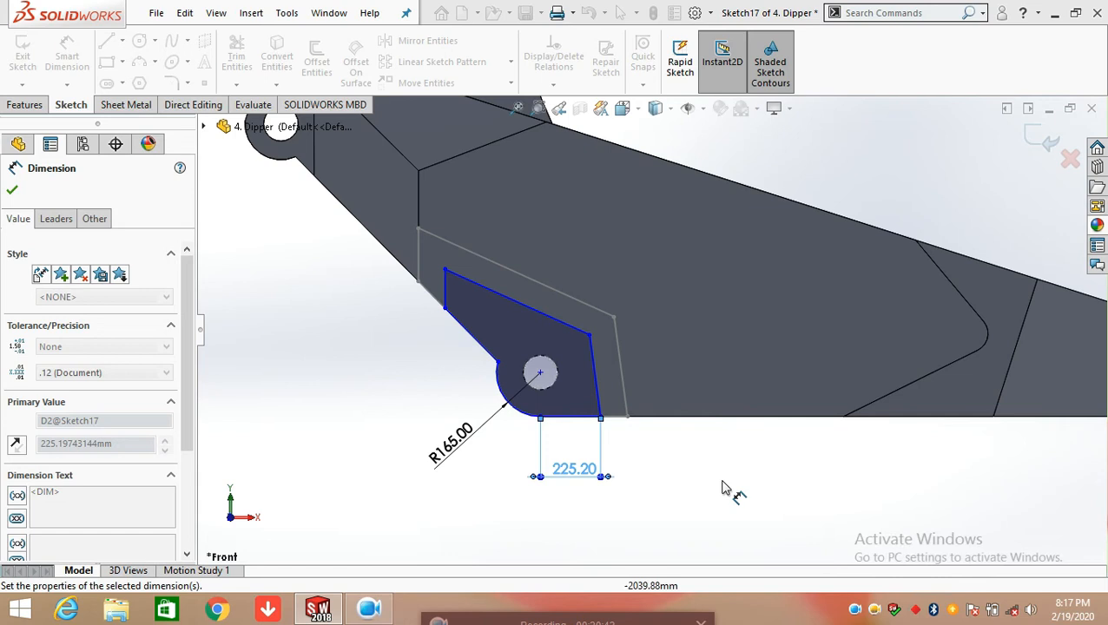
pyautogui.click(729, 486)
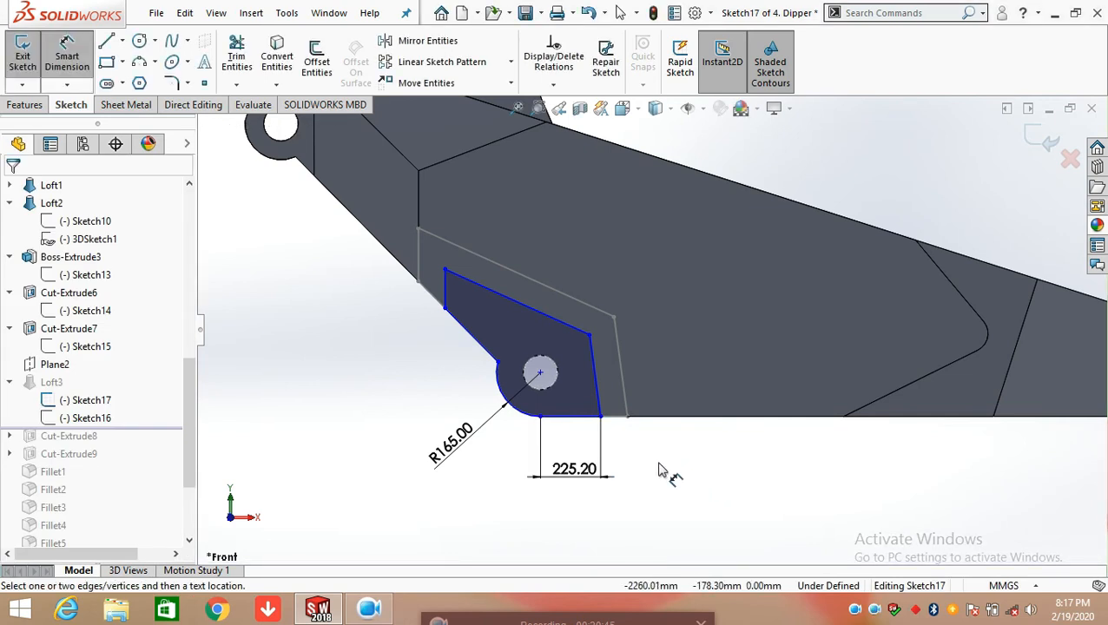
# Dimension the vertical height of the profile's steep end line and its angle to the bottom line, accepting the current values
pyautogui.click(597, 395)
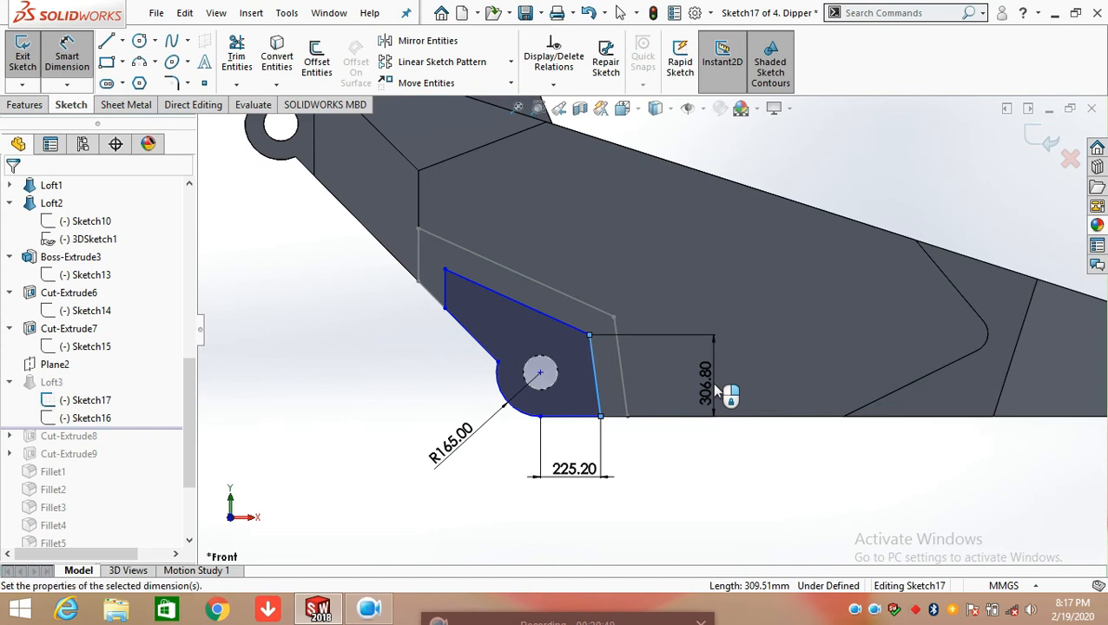
pyautogui.click(715, 392)
pyautogui.click(644, 363)
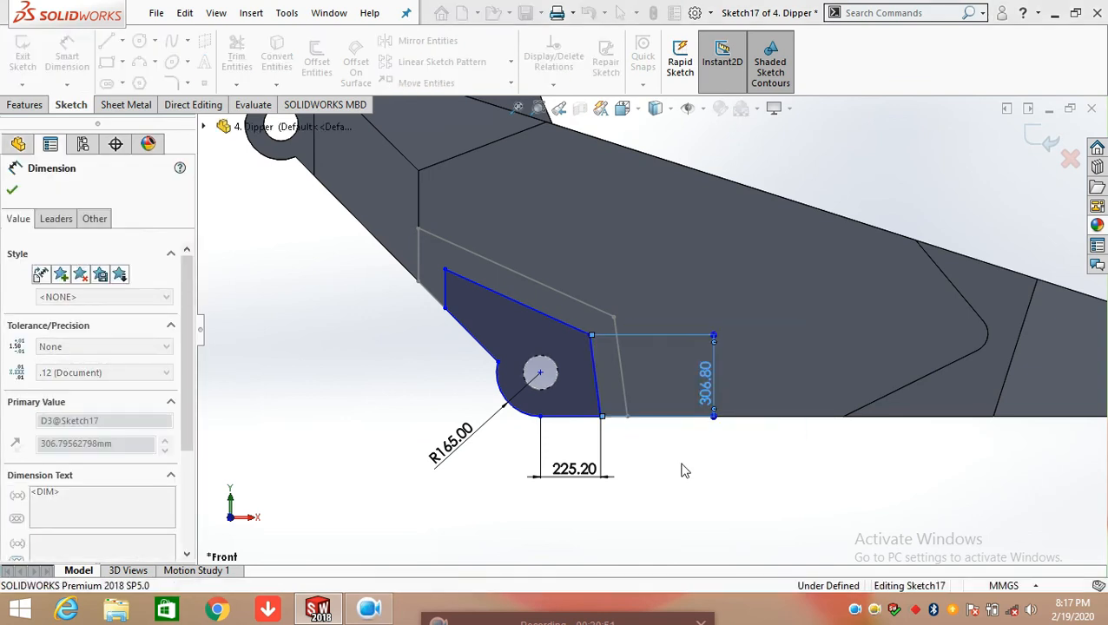
pyautogui.click(660, 462)
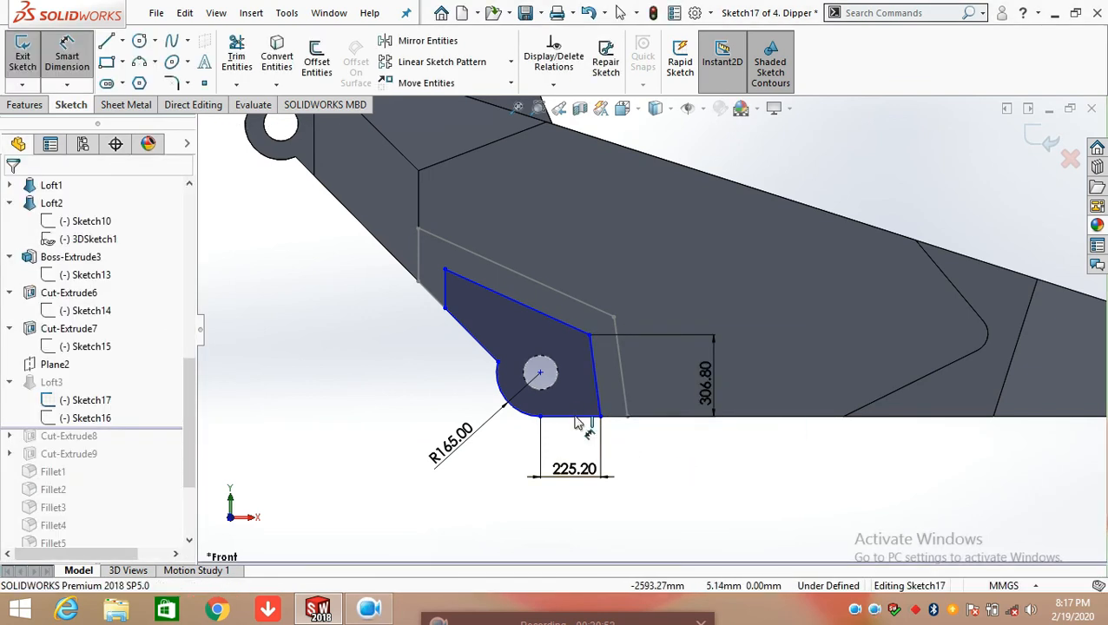
pyautogui.click(596, 396)
pyautogui.click(588, 416)
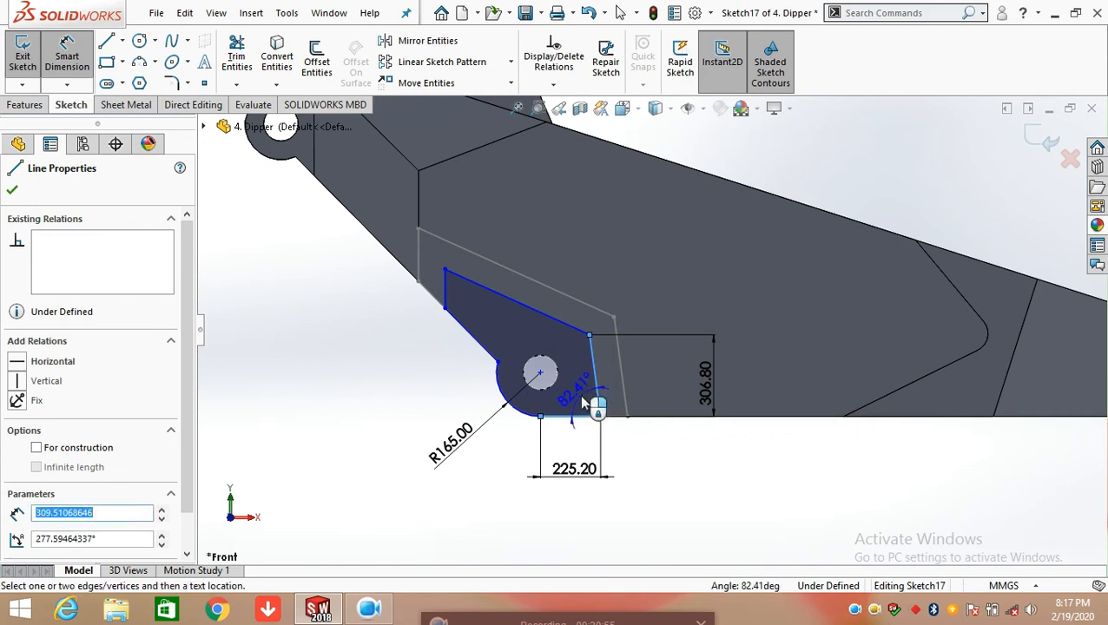
pyautogui.click(580, 395)
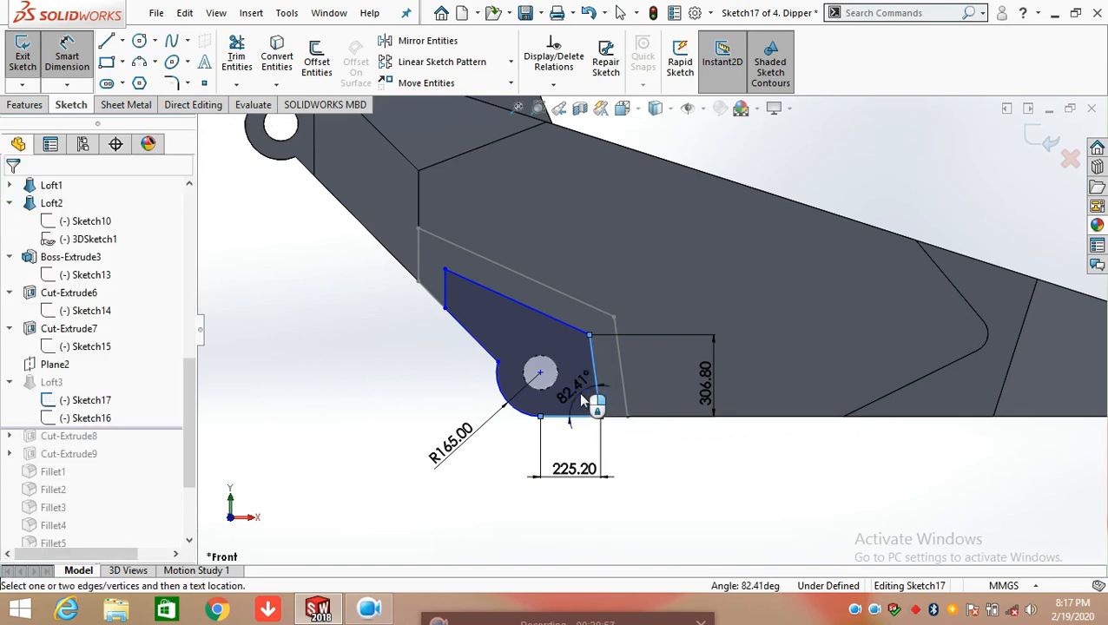
pyautogui.click(569, 388)
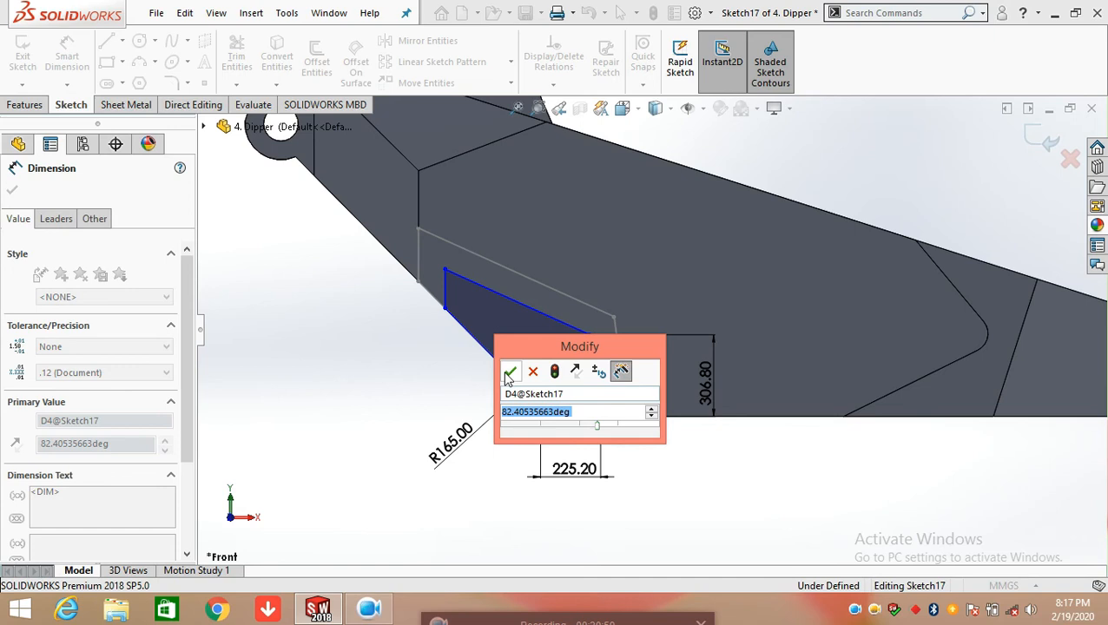
pyautogui.click(510, 373)
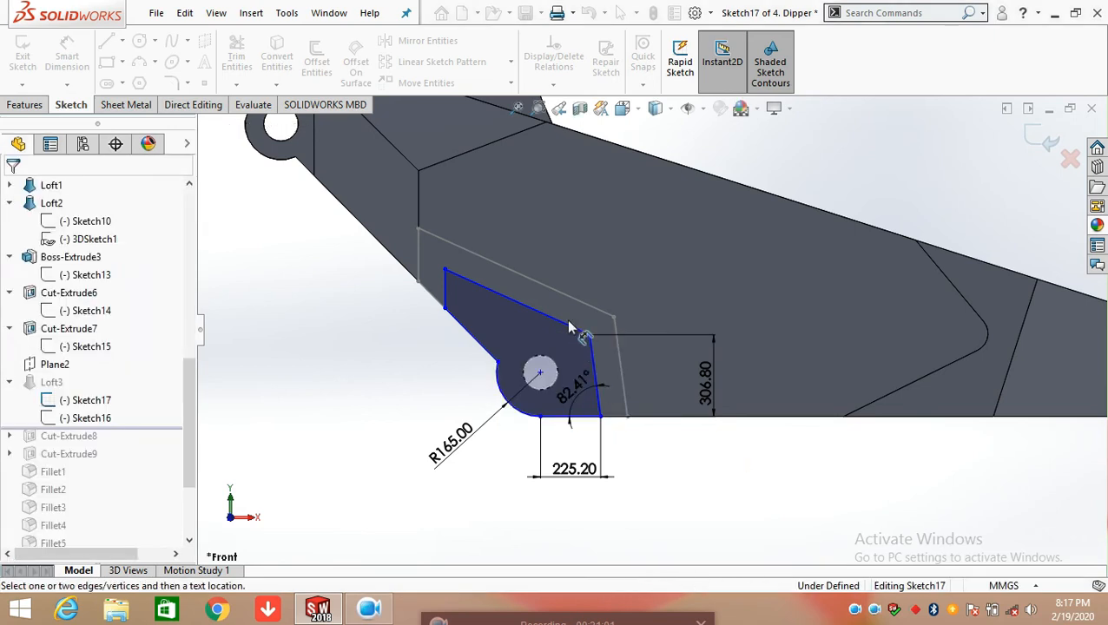
# Dimension the length of the profile's sloped upper line and its outer angle to the steep end line, accepting the current values
pyautogui.click(580, 266)
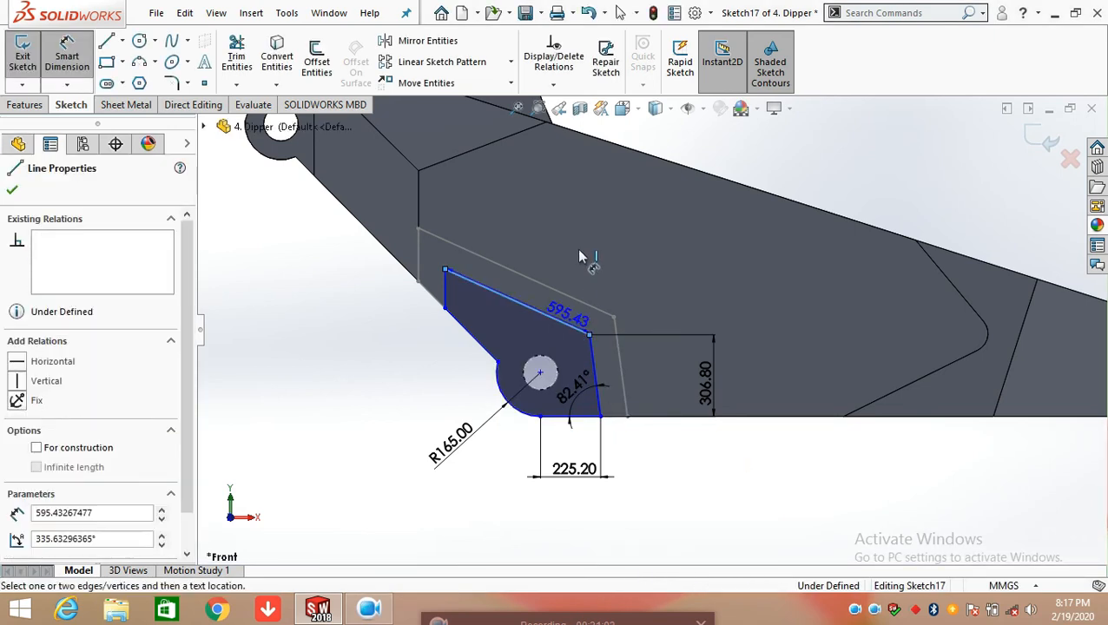
pyautogui.click(685, 263)
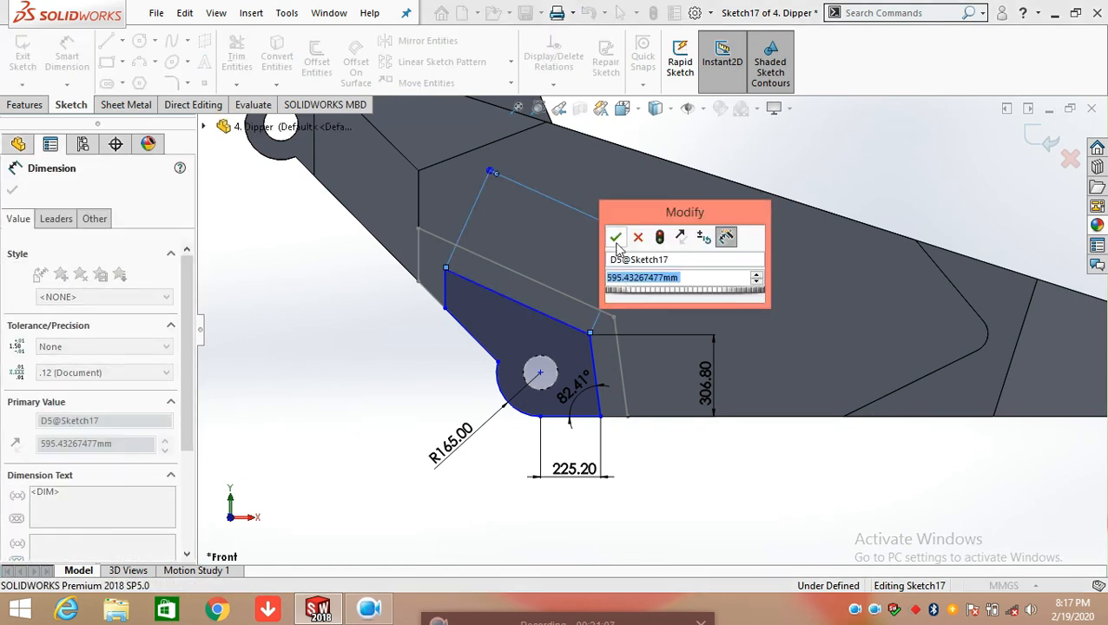
pyautogui.click(616, 246)
pyautogui.click(790, 470)
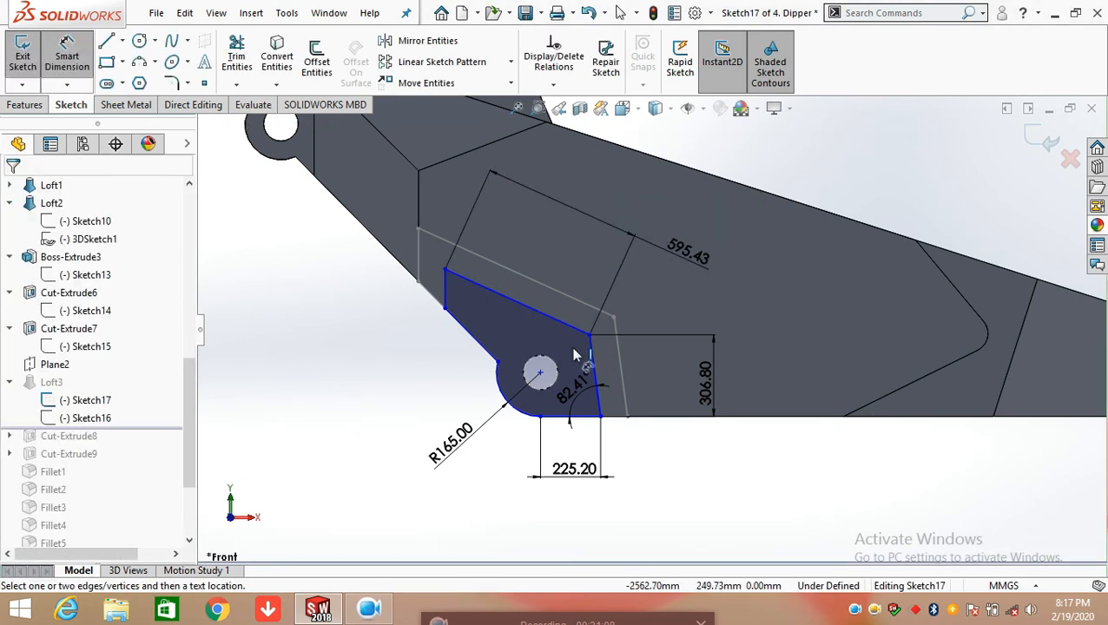
pyautogui.scroll(-3, 573, 354)
pyautogui.click(599, 309)
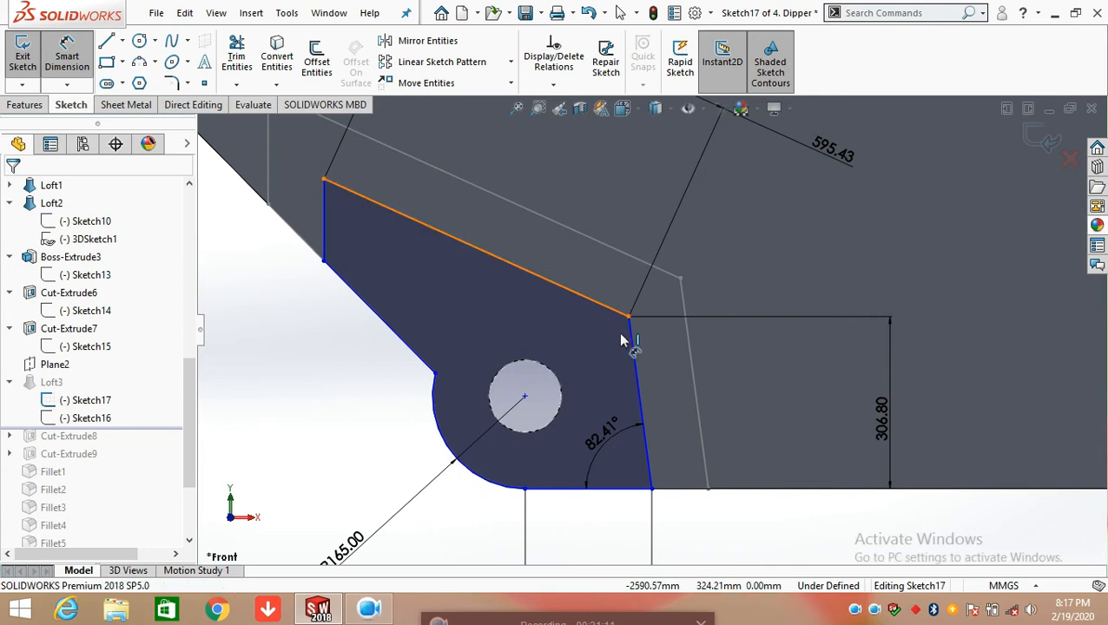
pyautogui.click(634, 351)
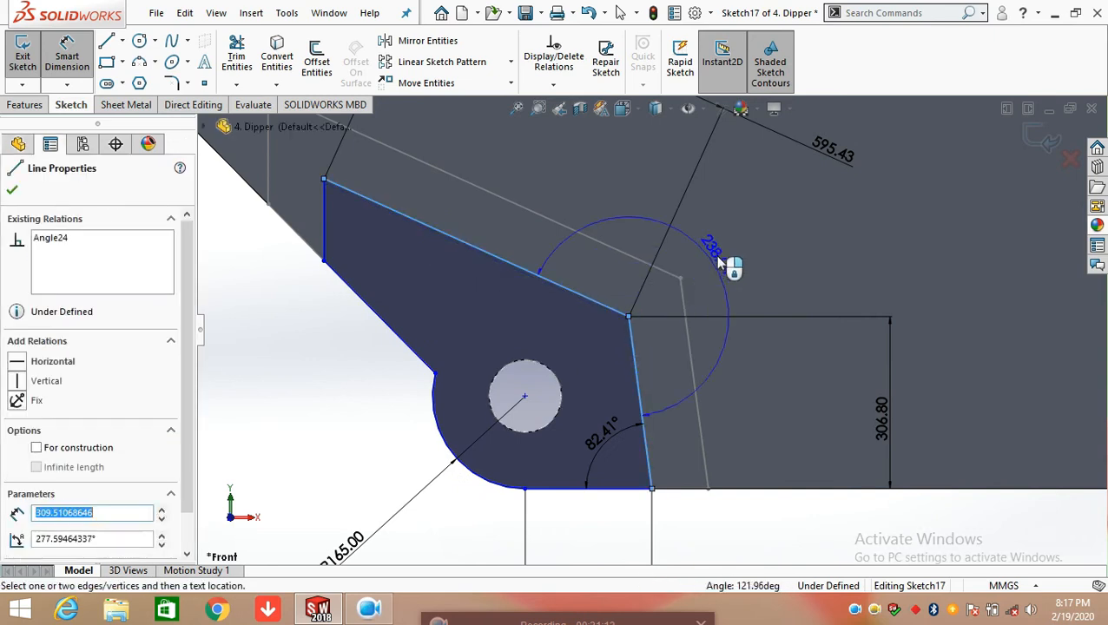
pyautogui.click(720, 258)
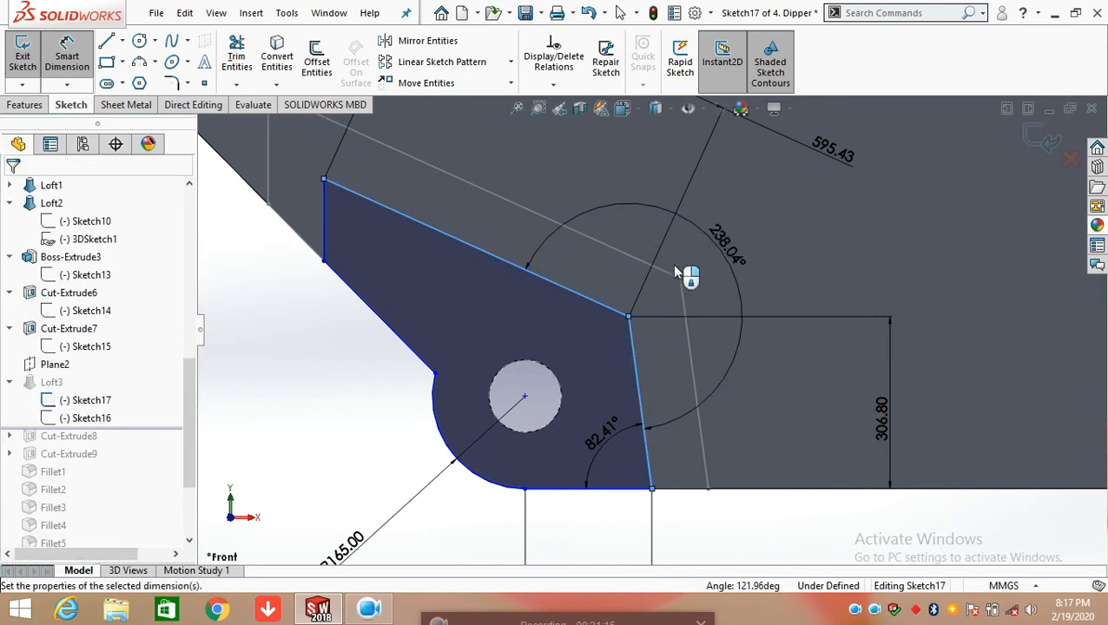
pyautogui.click(652, 230)
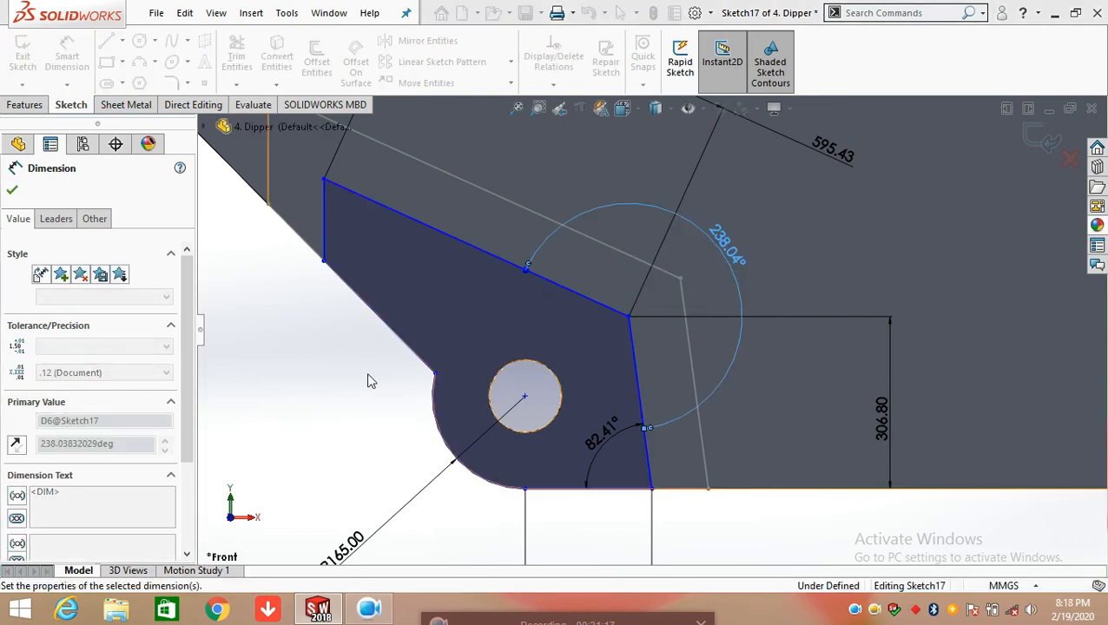
pyautogui.press('Escape')
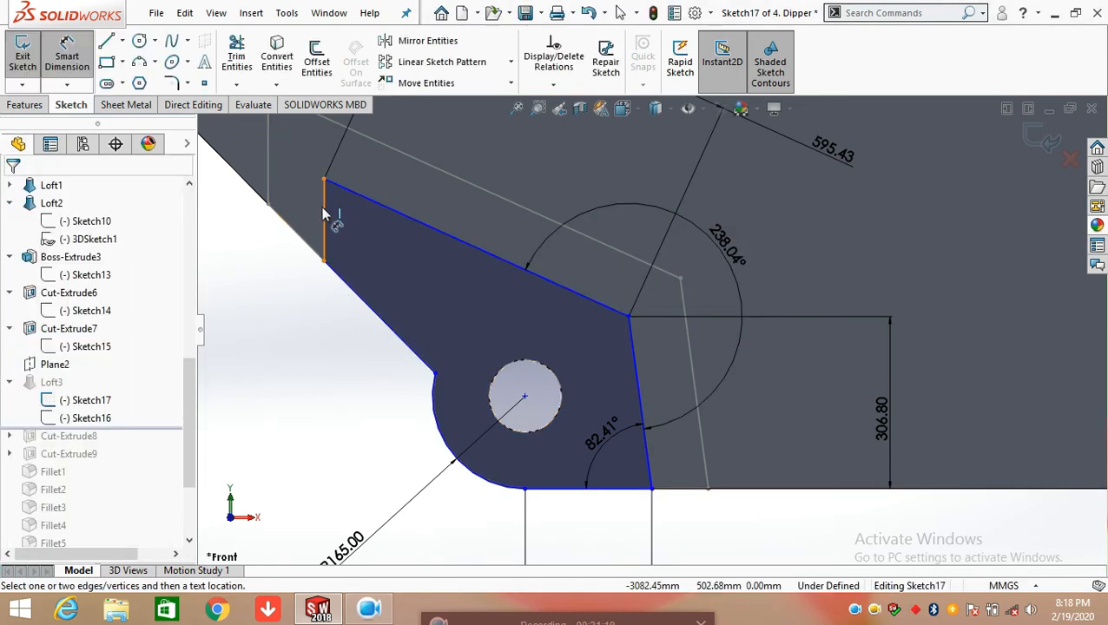
# Dimension the length of Sketch17's short vertical end line, accepting the current value
pyautogui.click(285, 231)
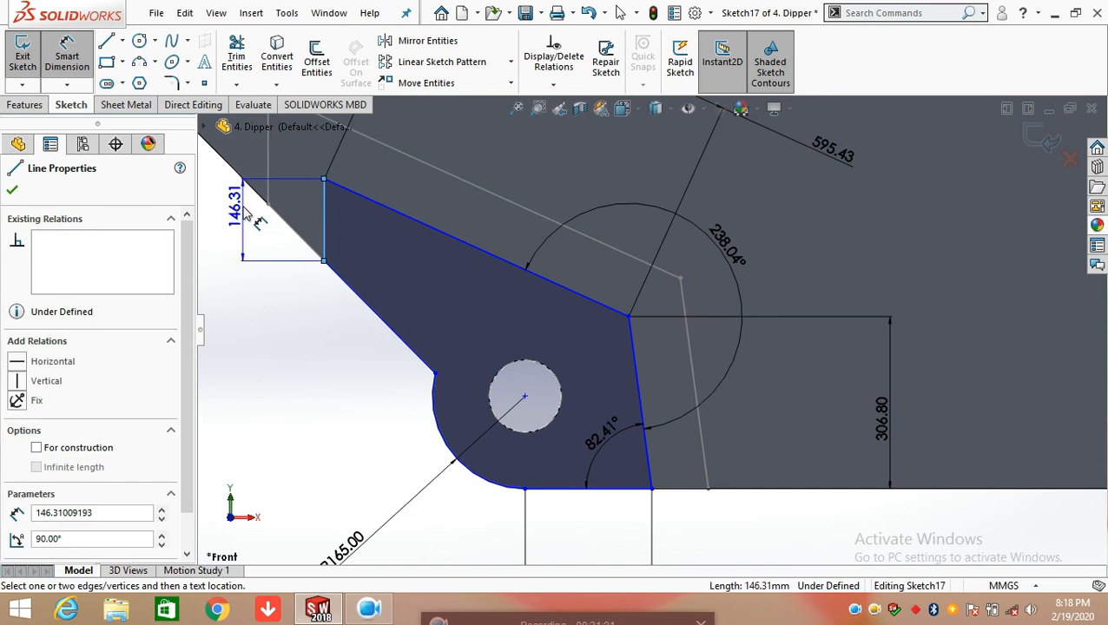
pyautogui.click(240, 232)
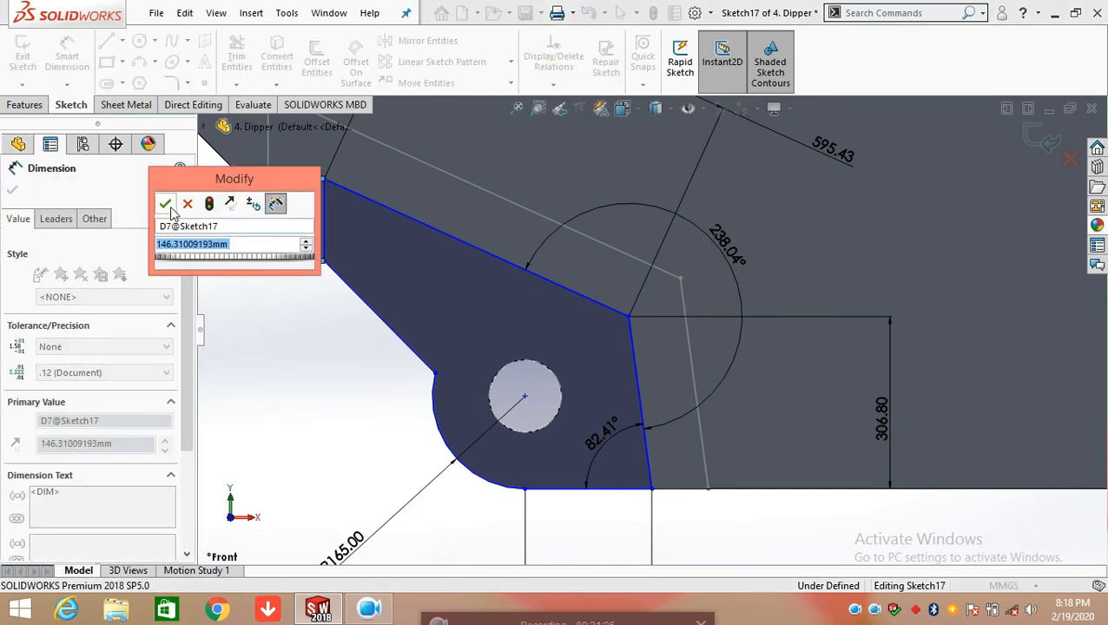
pyautogui.click(167, 206)
pyautogui.press('Escape')
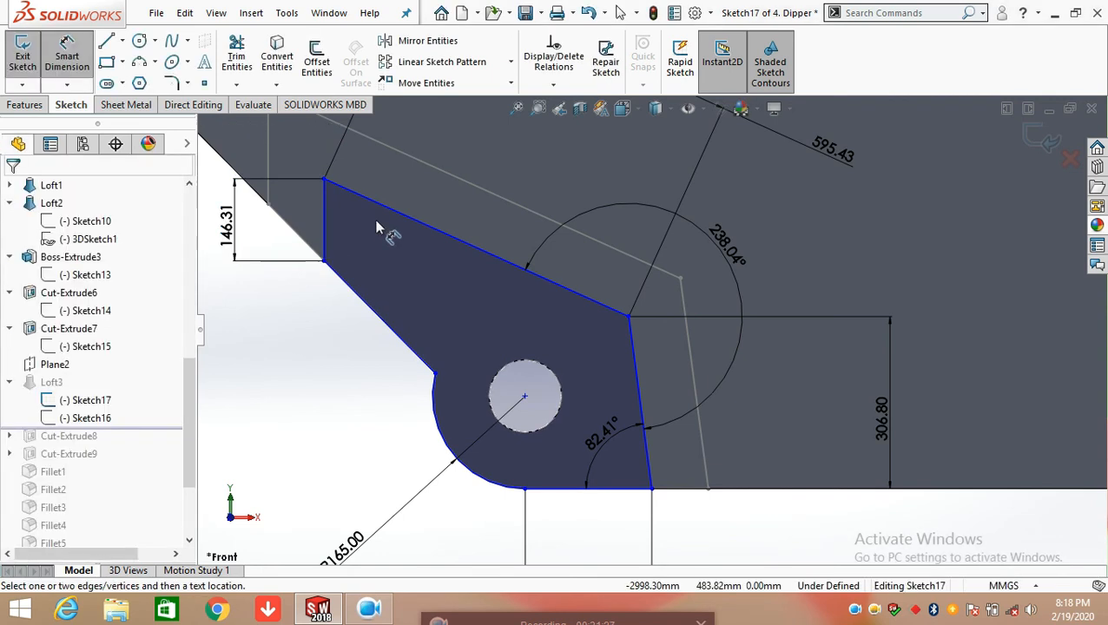
# Dimension the inner angle between the profile's sloped upper line and the short vertical end line, accepting the current value
pyautogui.click(375, 211)
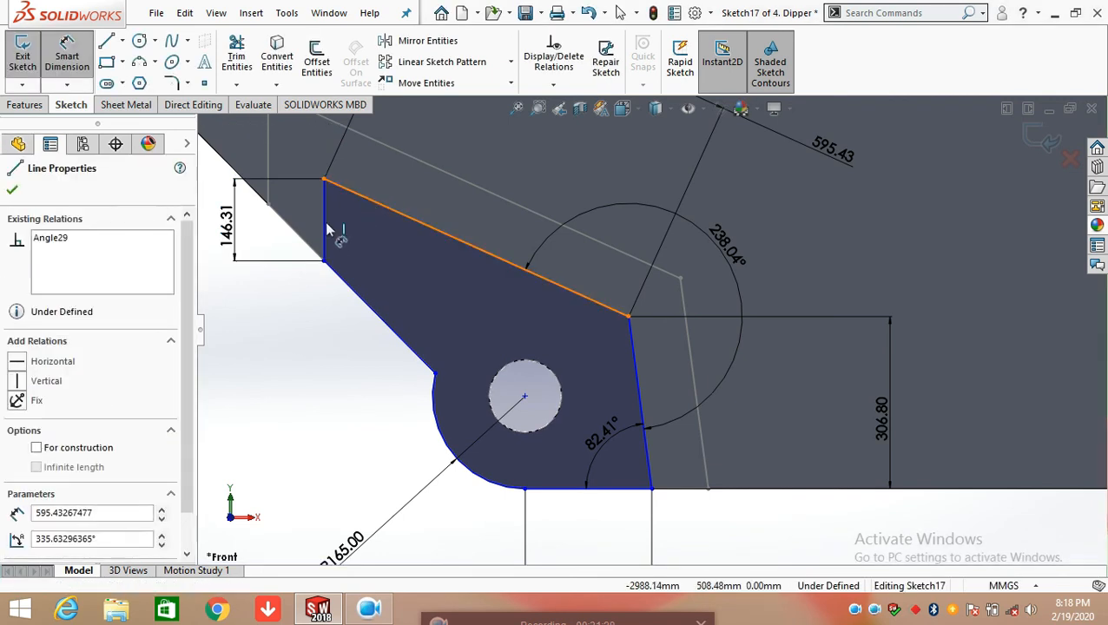
pyautogui.click(323, 221)
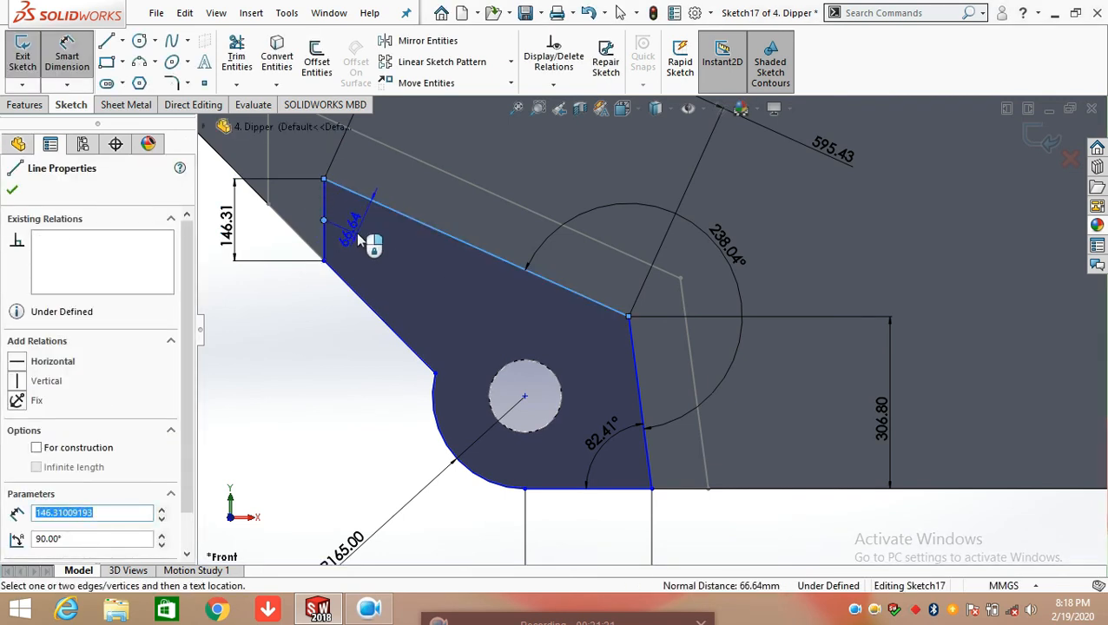
pyautogui.press('Escape')
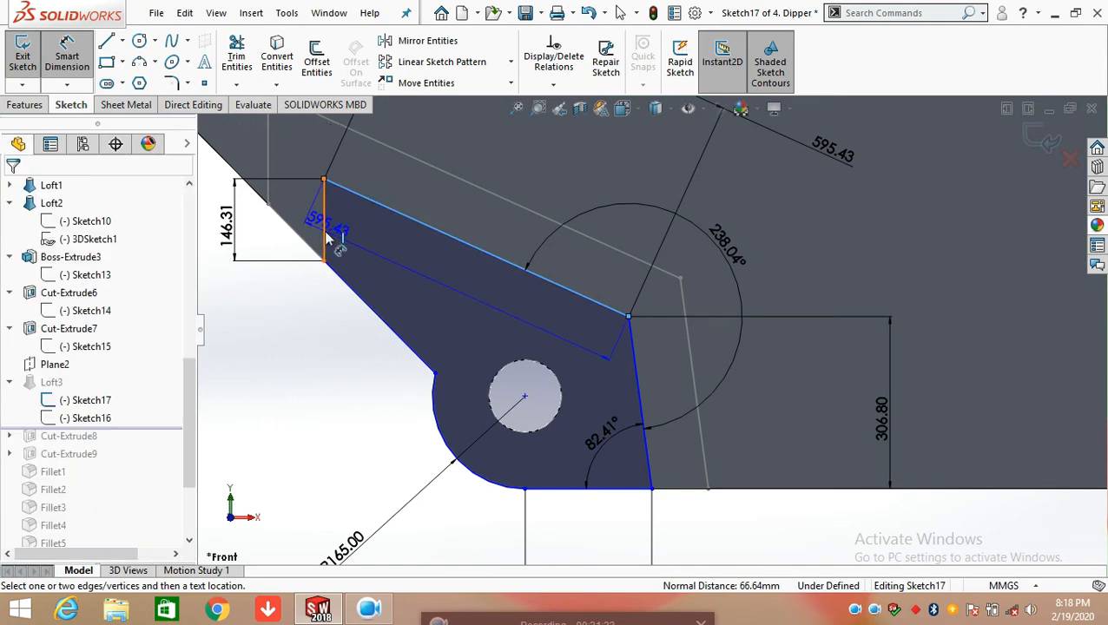
pyautogui.click(325, 238)
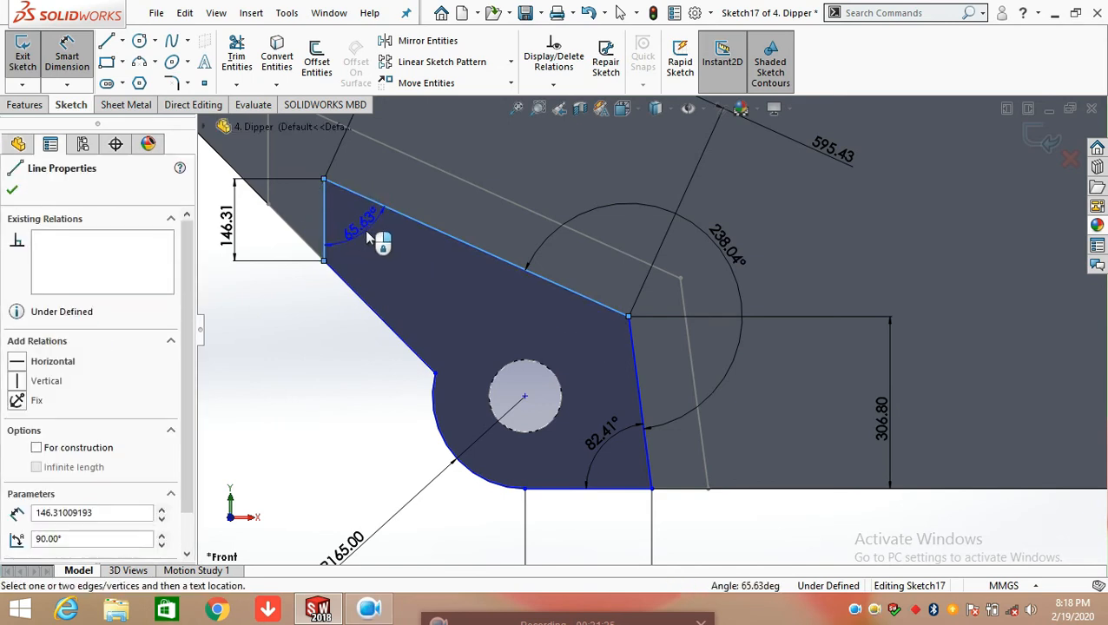
pyautogui.click(365, 232)
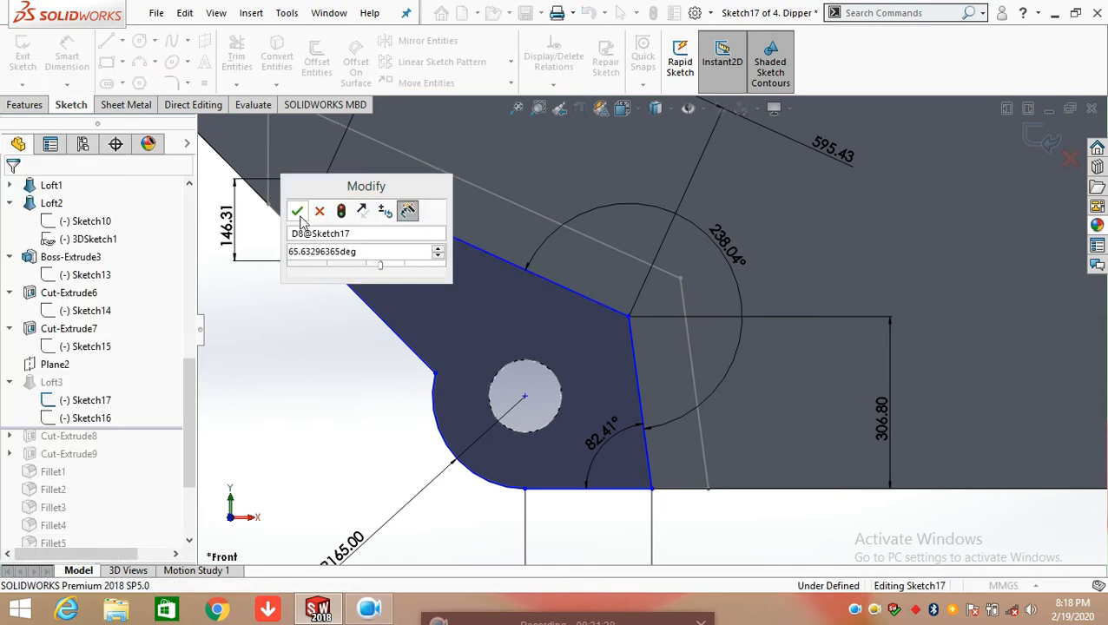
pyautogui.press('Return')
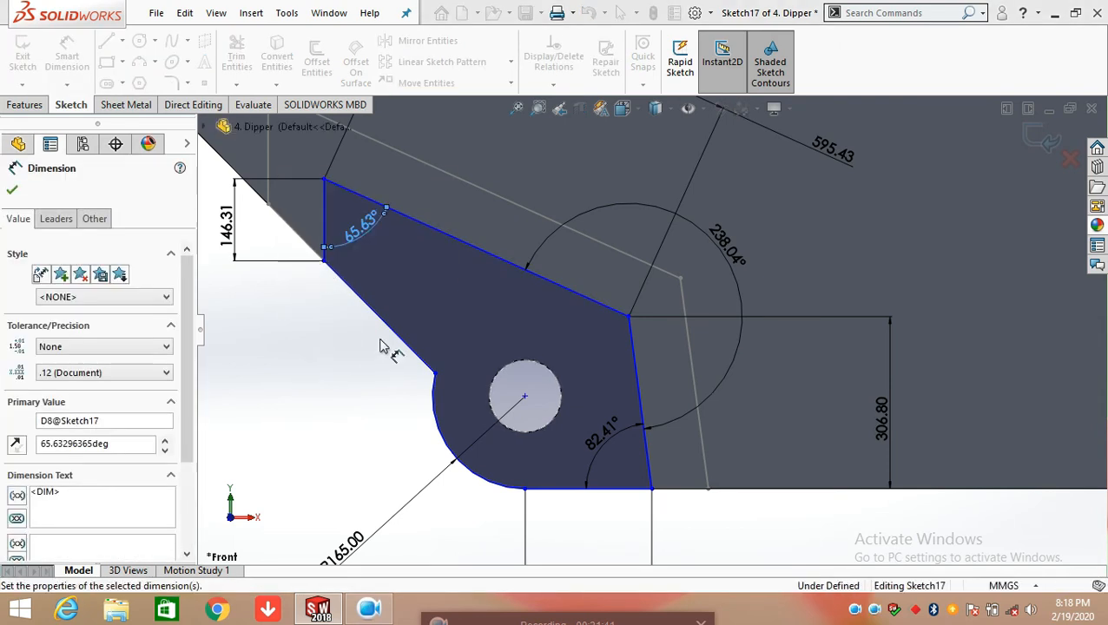
pyautogui.click(316, 319)
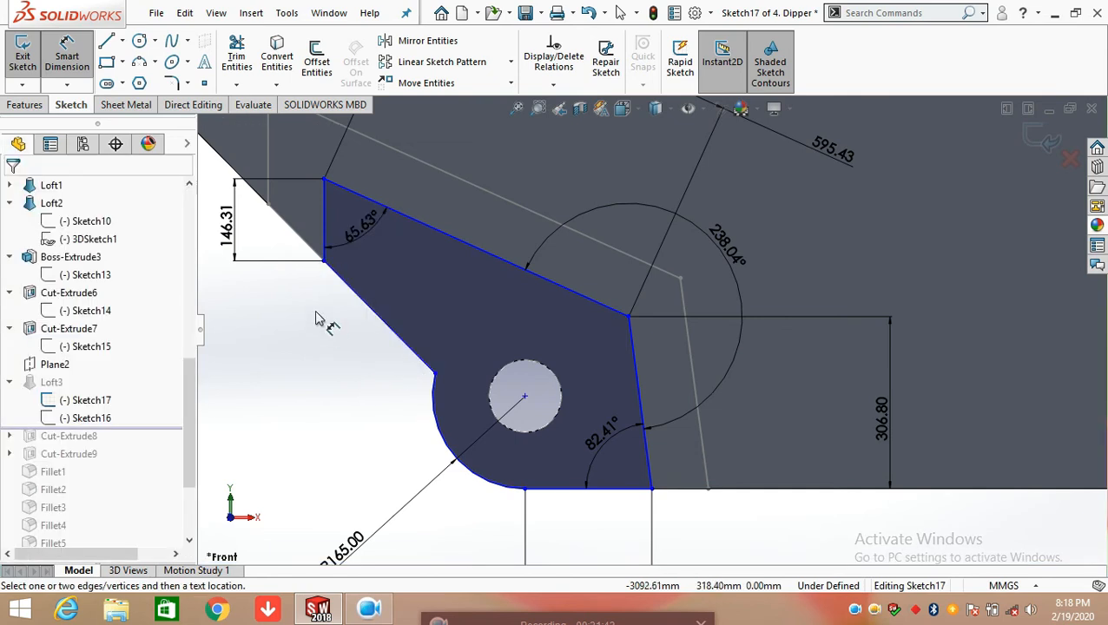
# Dimension the true length of the slanted line between the vertical end line and the arc, accepting the current value, and exit Sketch17
pyautogui.click(413, 358)
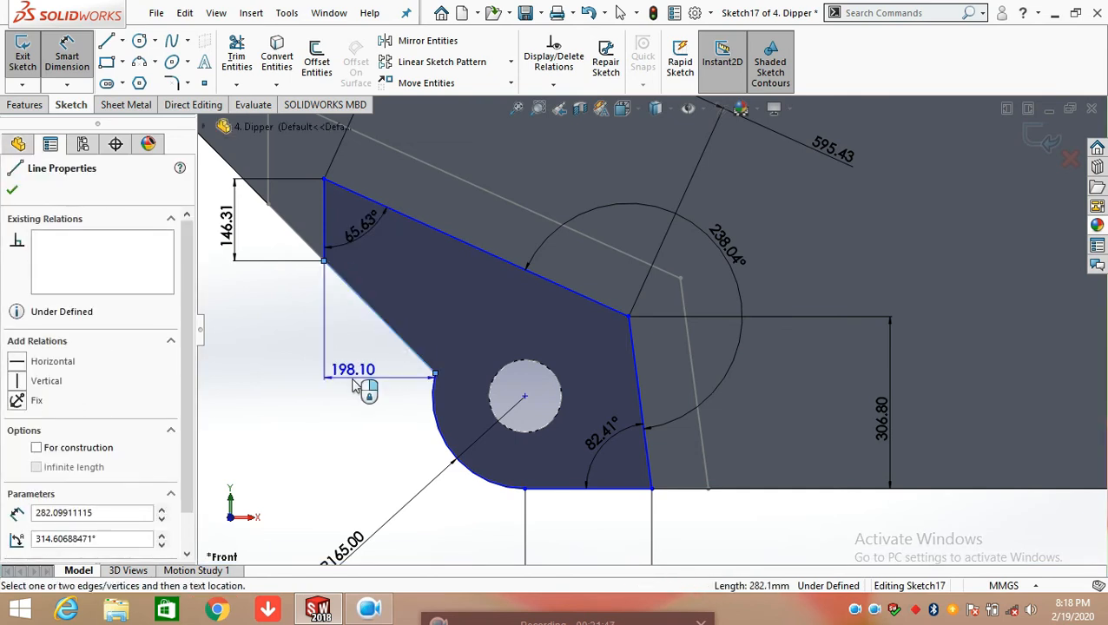
pyautogui.click(338, 328)
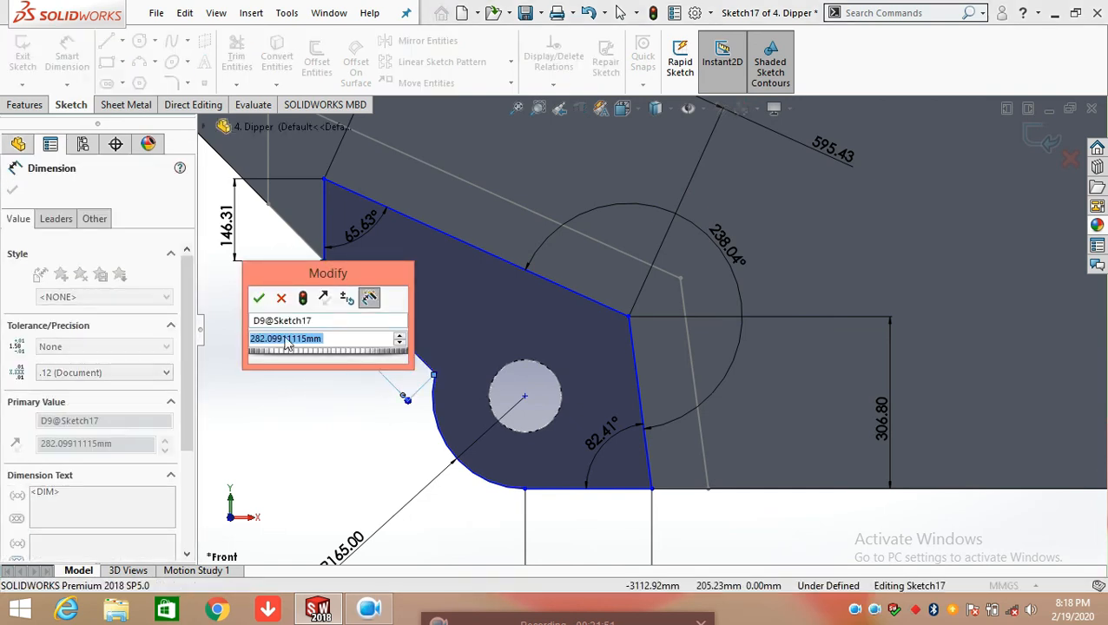
pyautogui.click(259, 297)
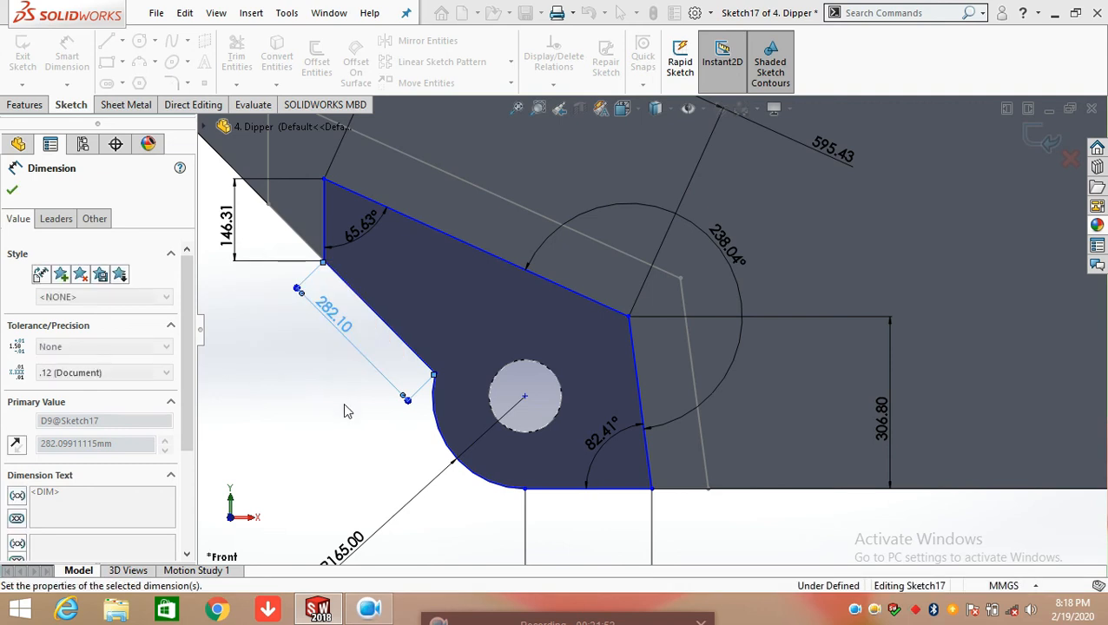
pyautogui.click(344, 411)
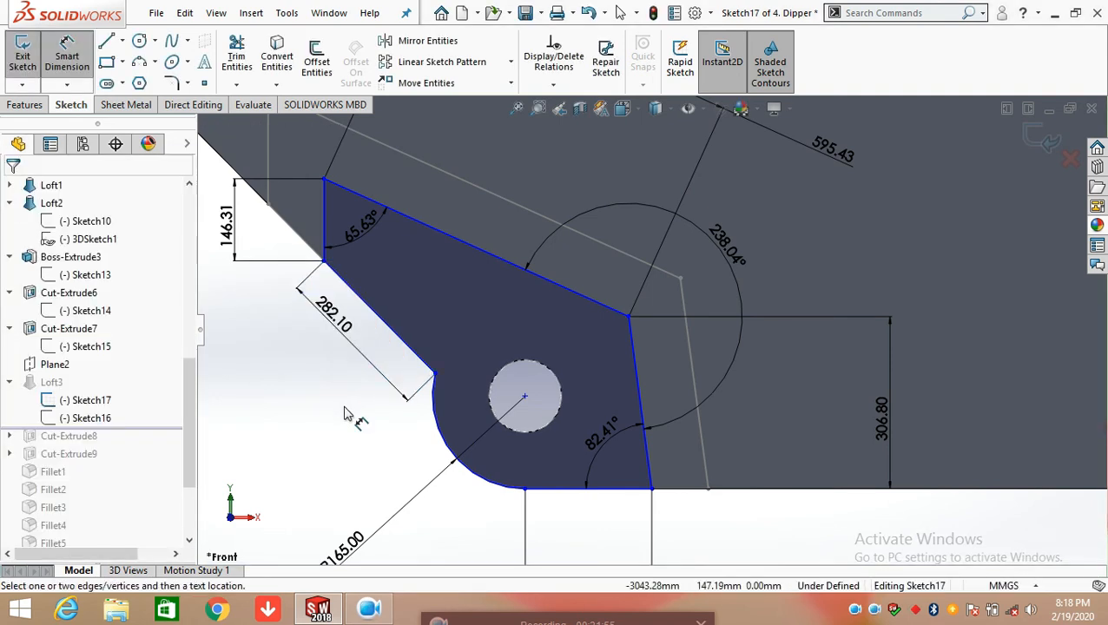
pyautogui.scroll(6, 344, 412)
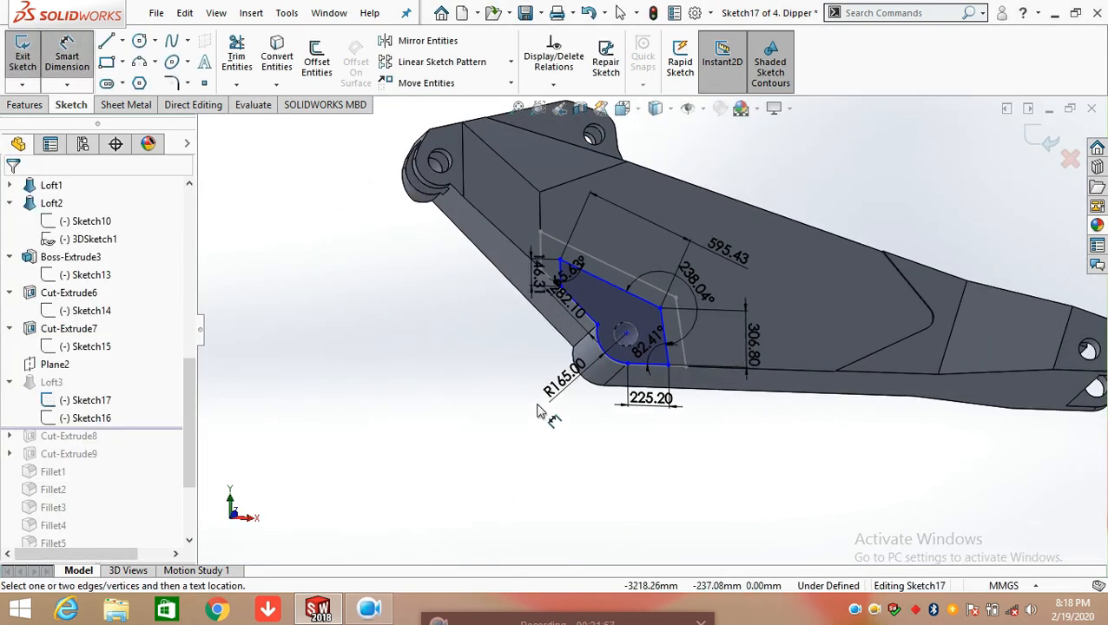
pyautogui.scroll(-2, 658, 305)
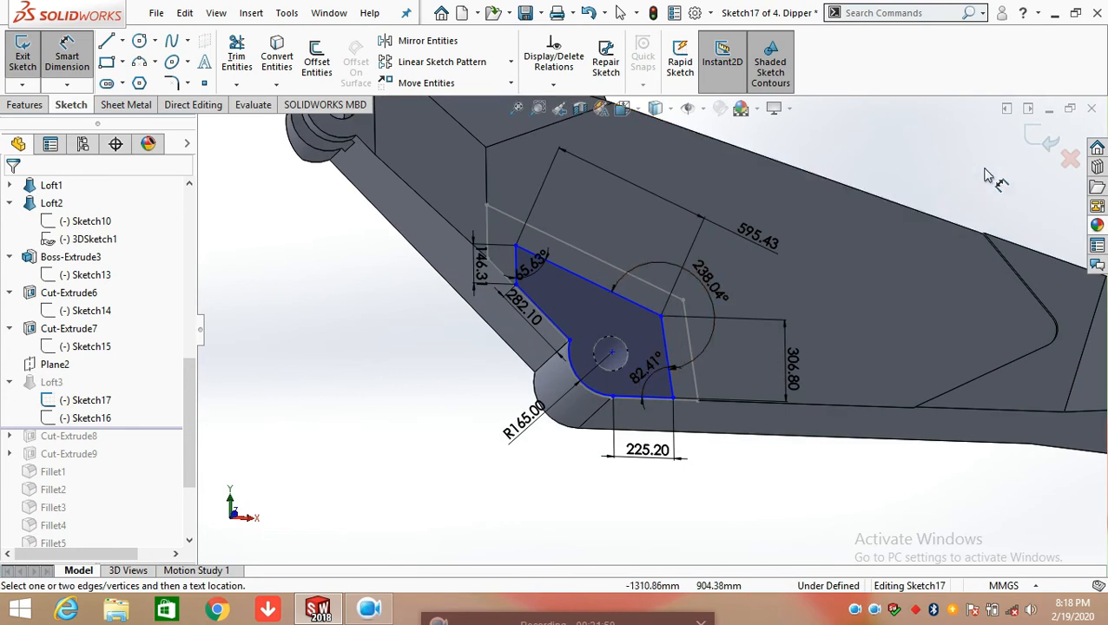
pyautogui.click(1033, 142)
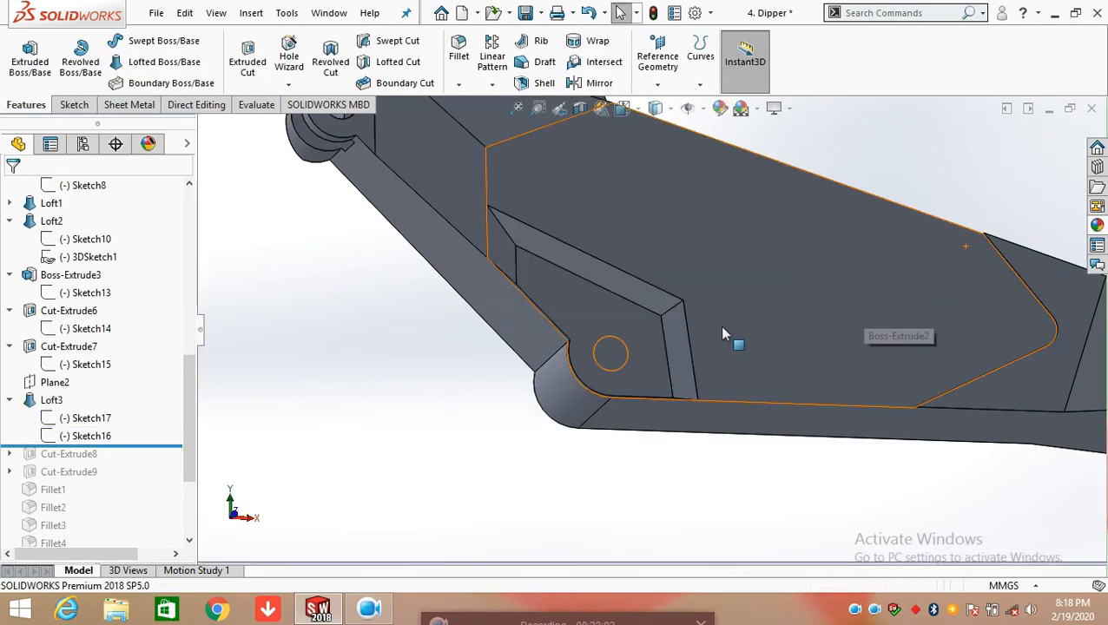
# Open Loft3's Sketch16 for editing and face its profile in the Front view
pyautogui.moveTo(665, 431)
pyautogui.mouseDown(button='middle')
pyautogui.moveTo(660, 362)
pyautogui.moveTo(639, 378)
pyautogui.mouseUp(button='middle')
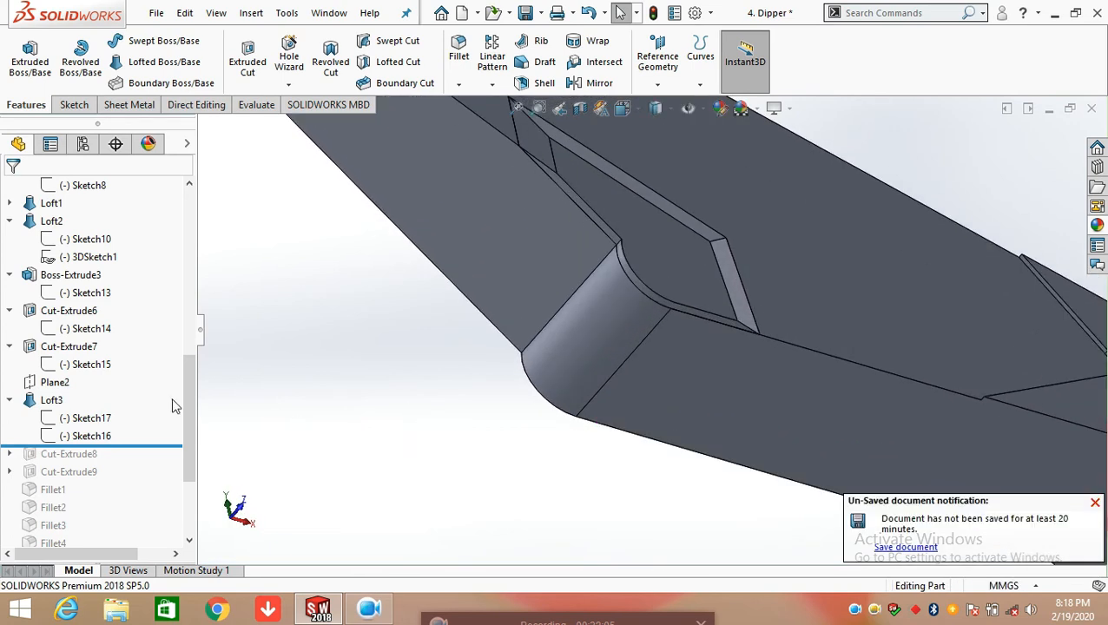
pyautogui.click(90, 436)
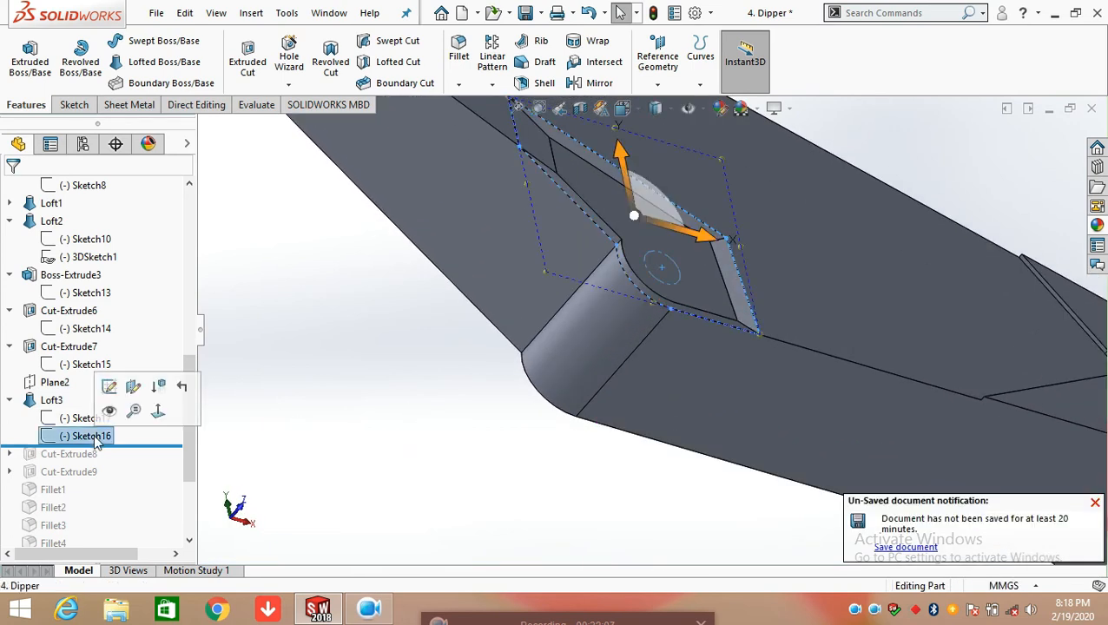
pyautogui.scroll(5, 519, 354)
pyautogui.moveTo(752, 282); pyautogui.dragTo(667, 188, button='middle')
pyautogui.scroll(-4, 667, 188)
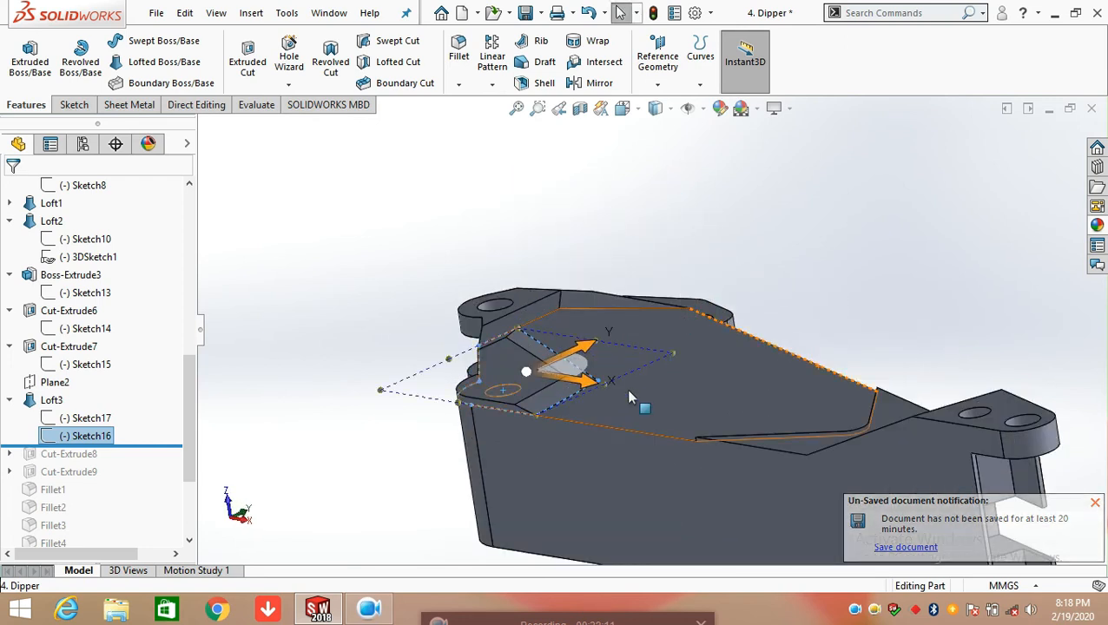
pyautogui.rightClick(99, 437)
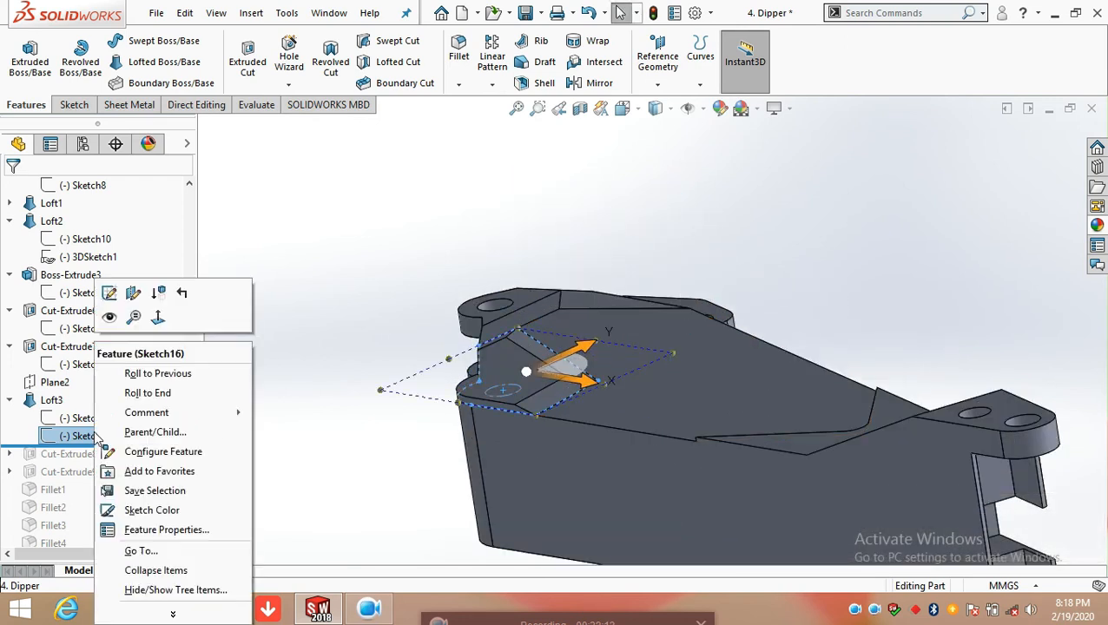
pyautogui.click(110, 293)
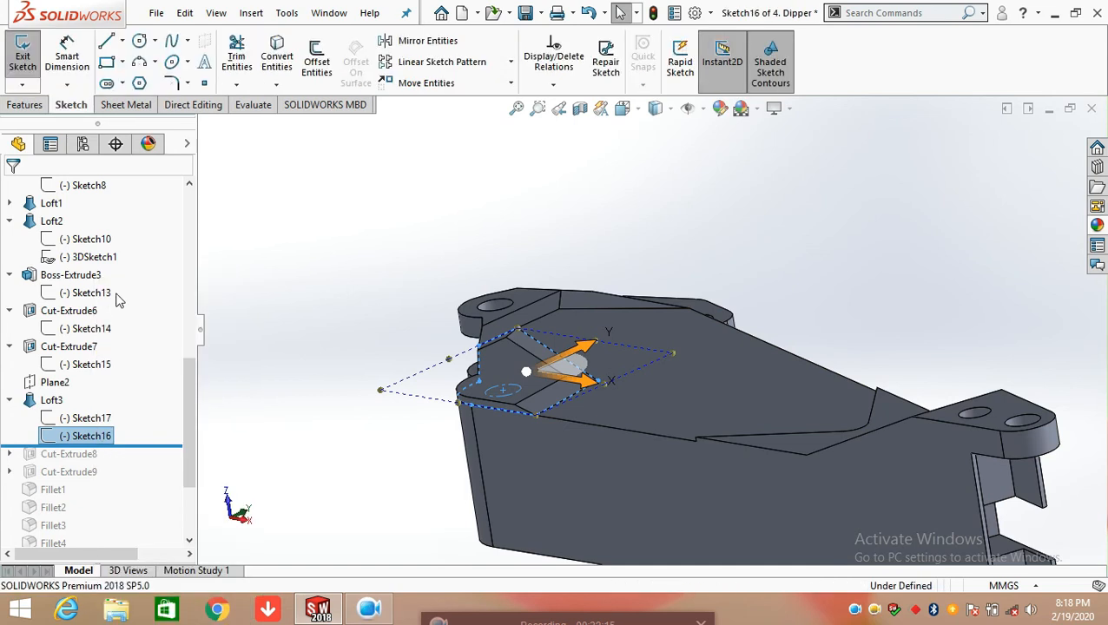
pyautogui.press('space')
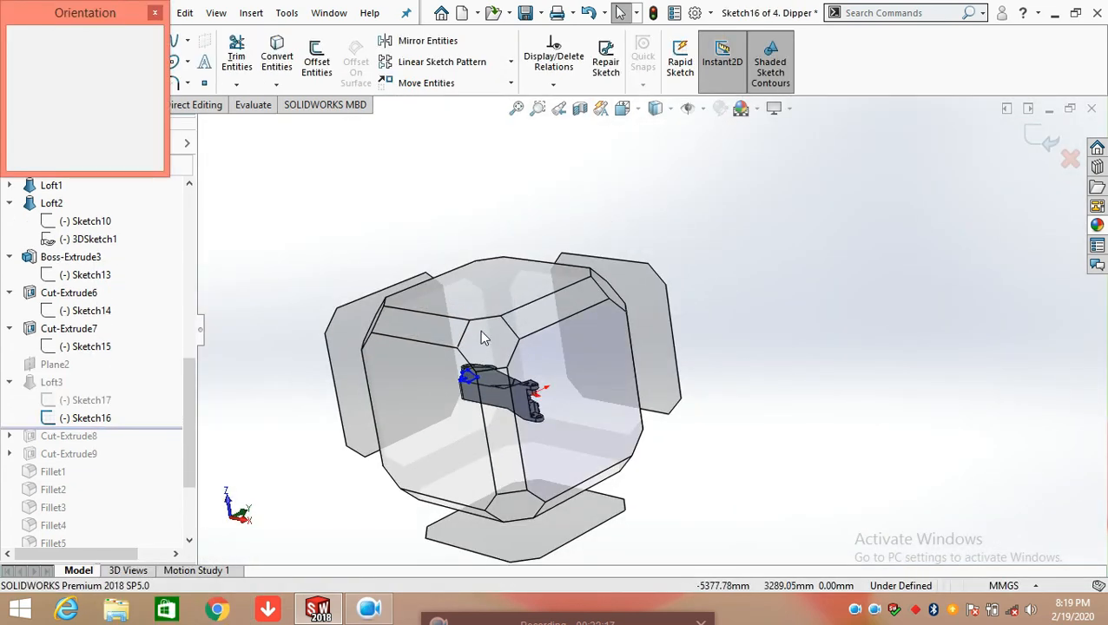
pyautogui.click(467, 303)
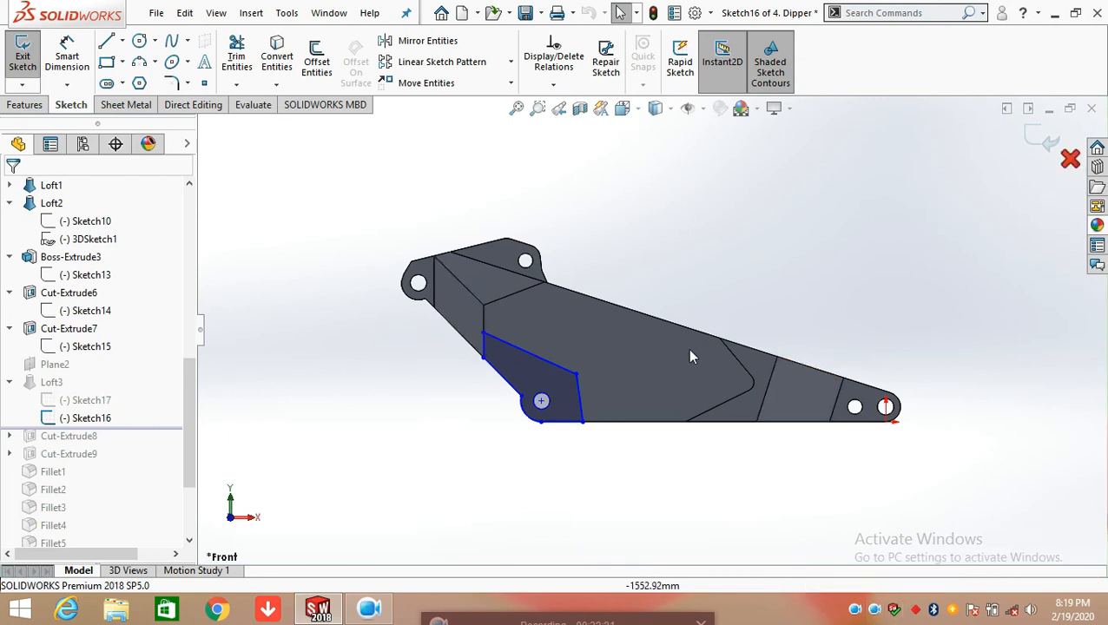
# Dimension the radius of Sketch16's arc and the length of the profile's bottom line, accepting the current values
pyautogui.click(79, 68)
pyautogui.scroll(-2, 552, 413)
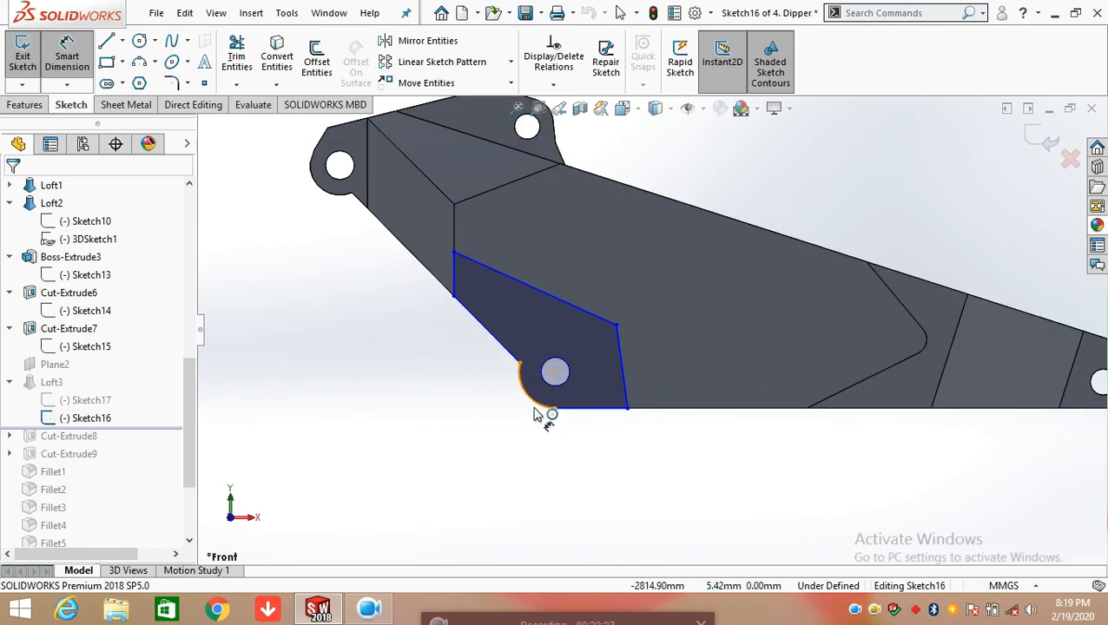
pyautogui.click(536, 413)
pyautogui.click(464, 461)
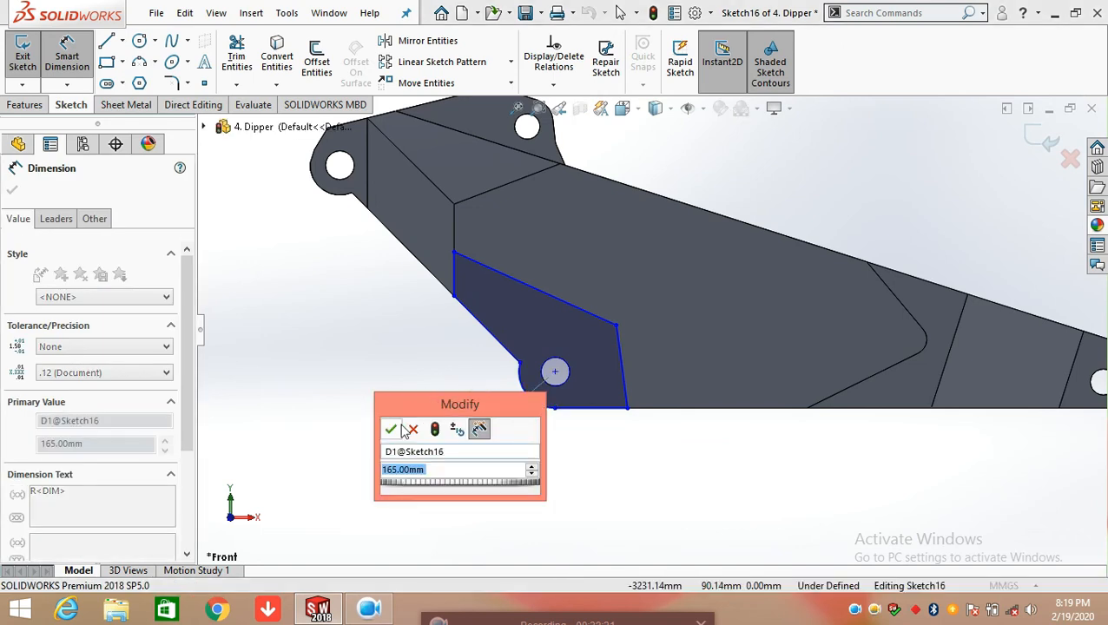
pyautogui.click(391, 430)
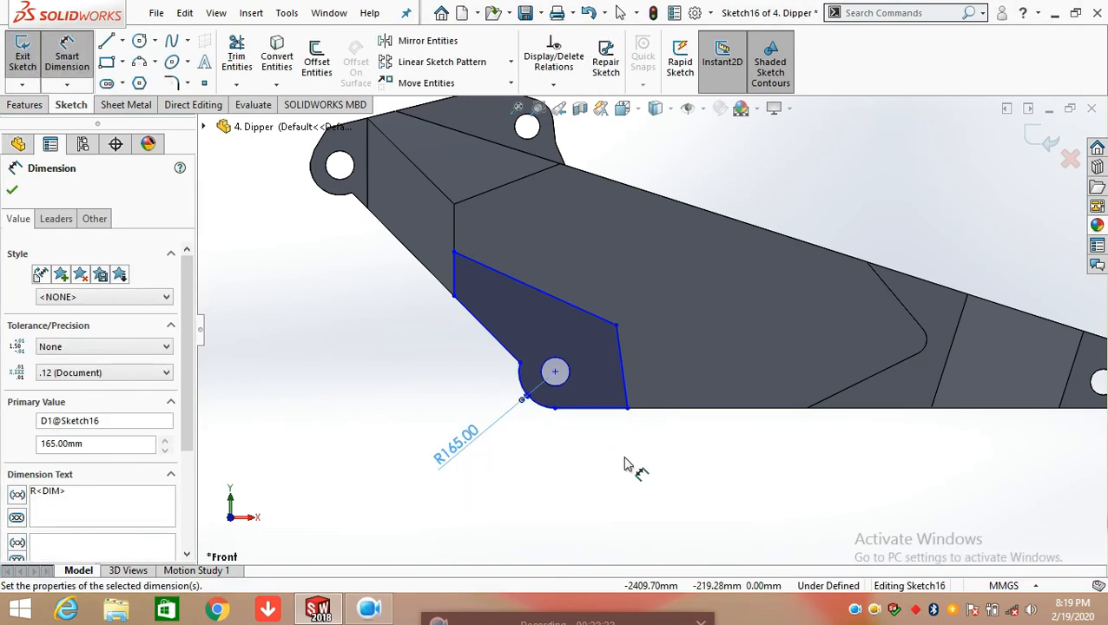
pyautogui.click(593, 417)
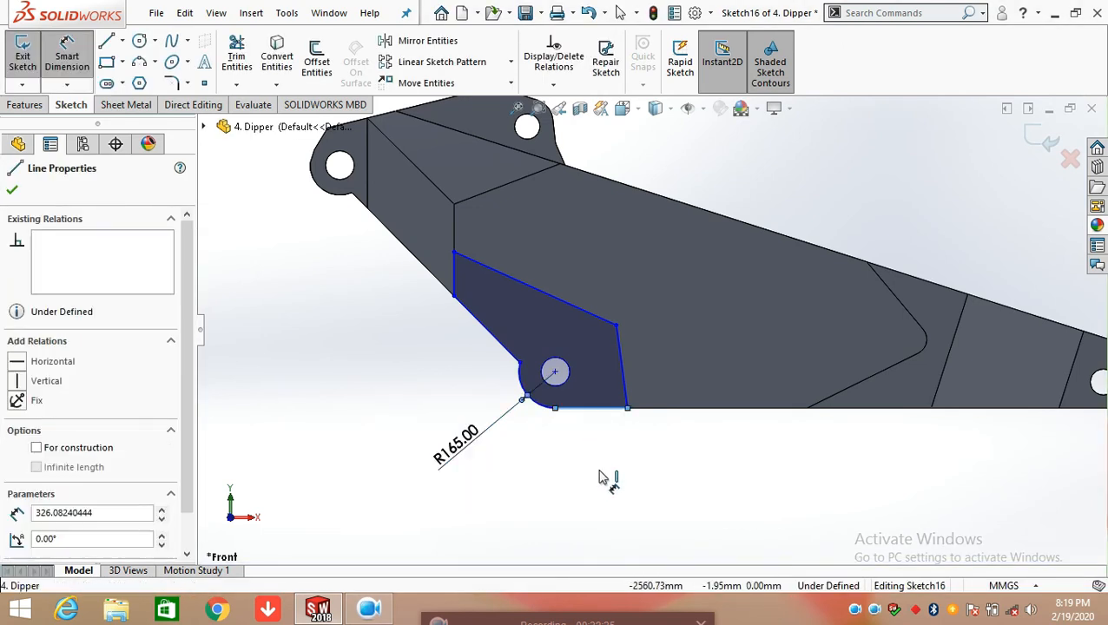
pyautogui.click(599, 470)
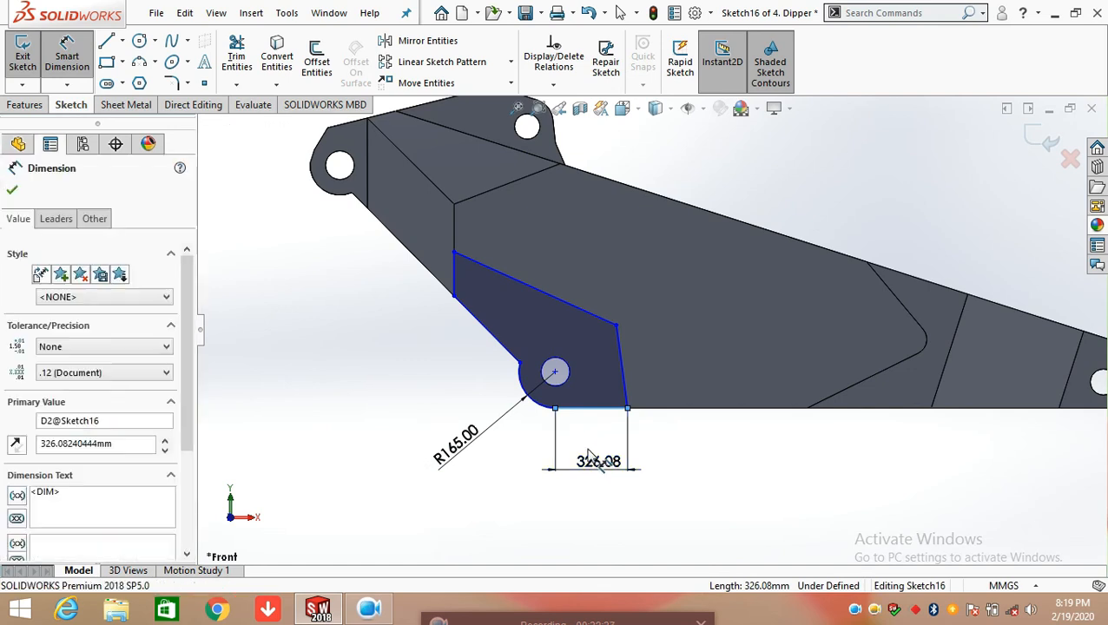
pyautogui.click(527, 449)
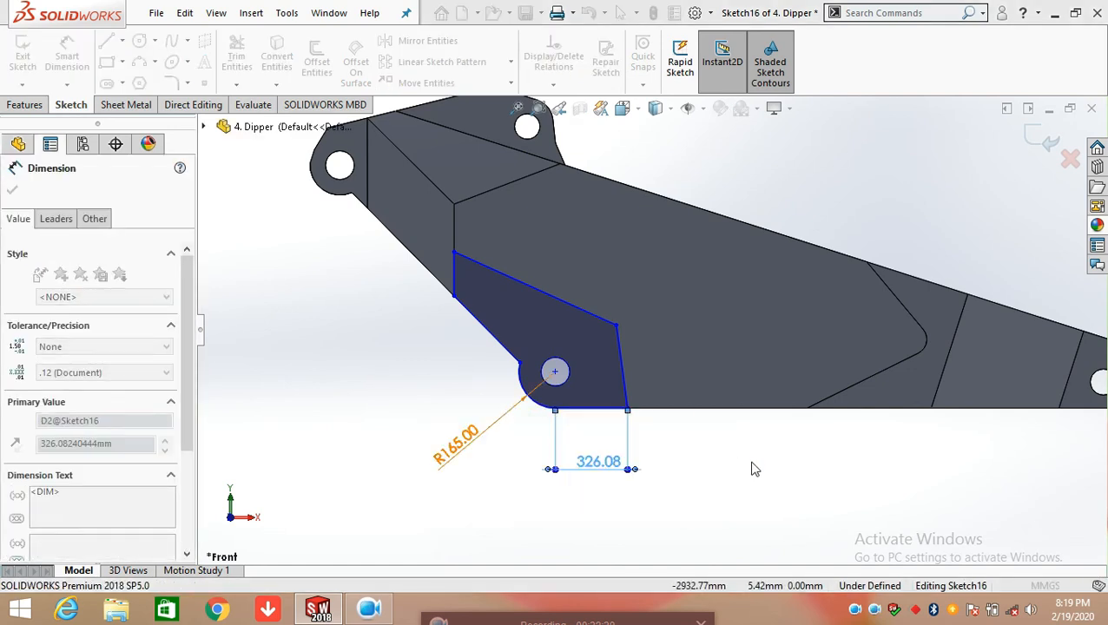
# Dimension the vertical height of Sketch16's steep end line, accepting the current value
pyautogui.click(622, 369)
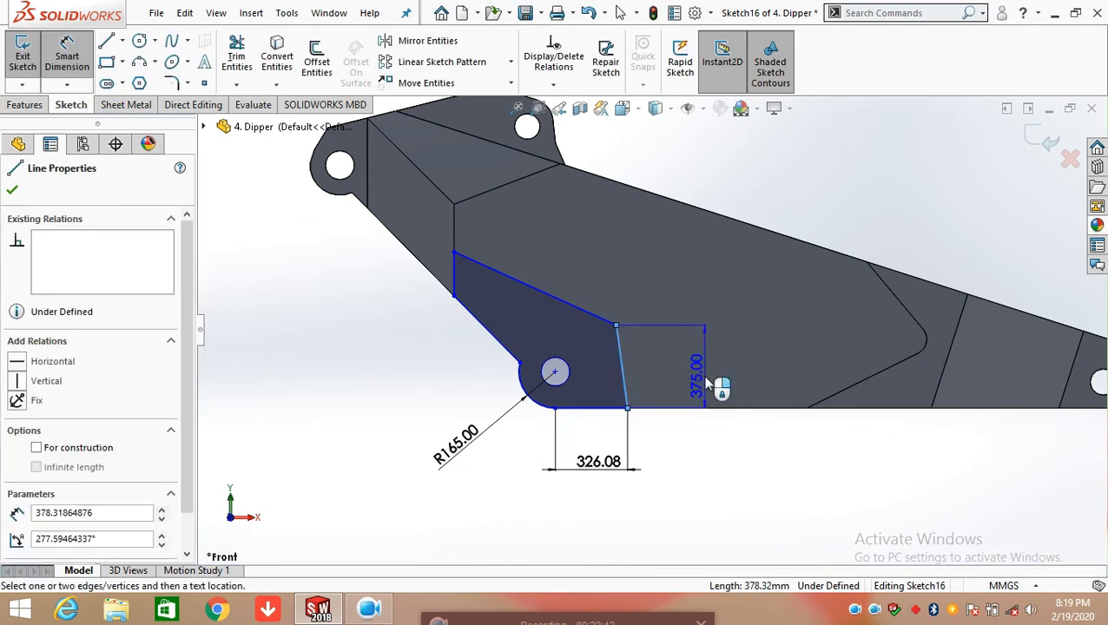
pyautogui.click(708, 382)
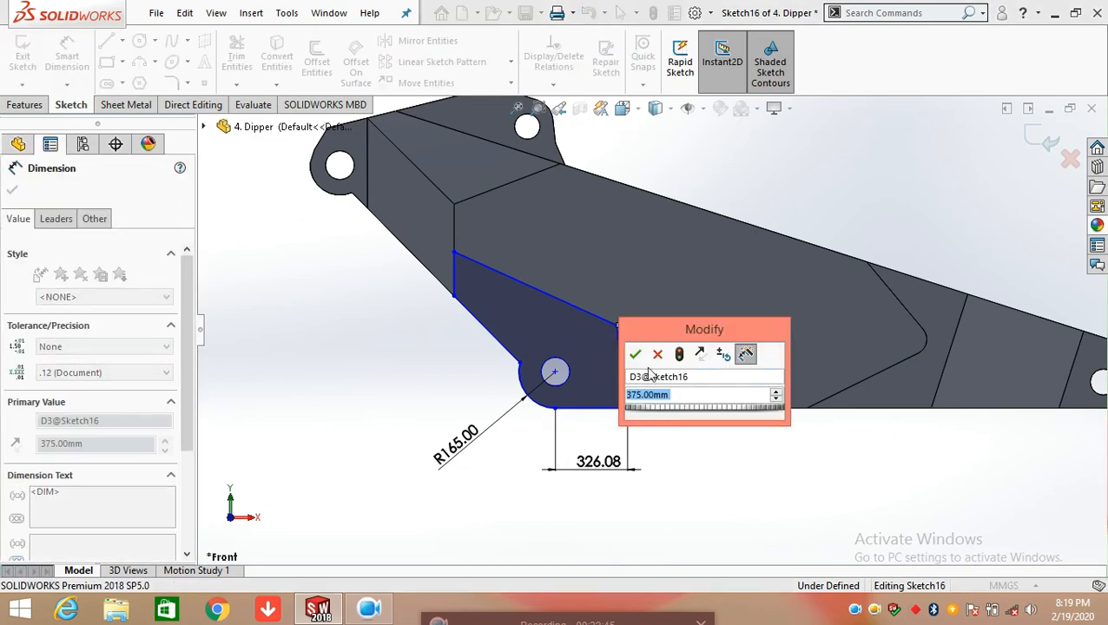
pyautogui.click(637, 355)
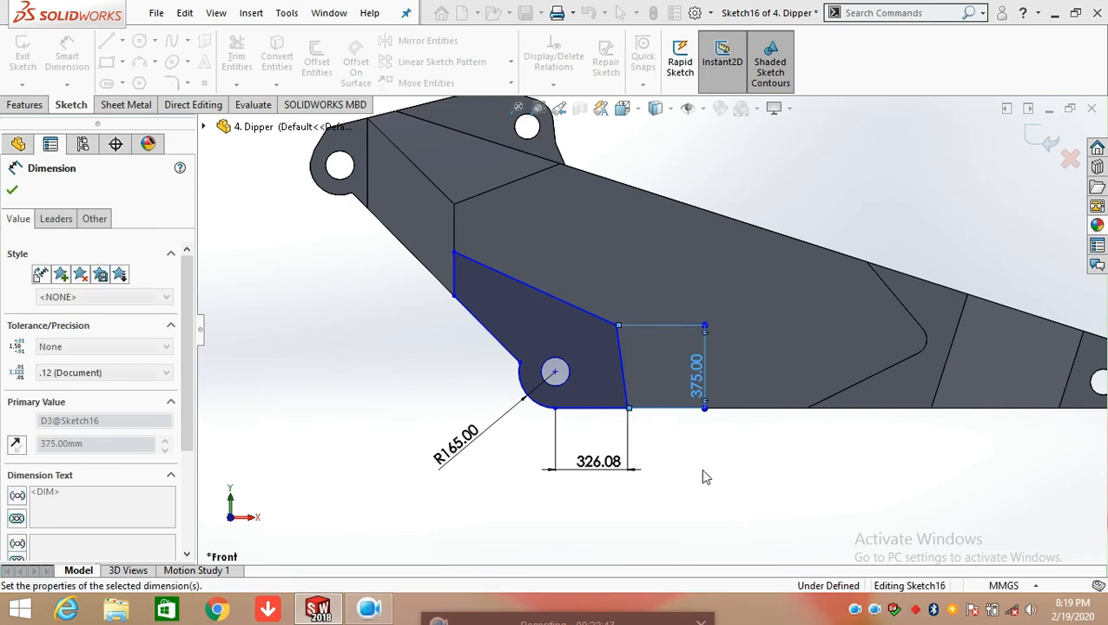
pyautogui.click(705, 477)
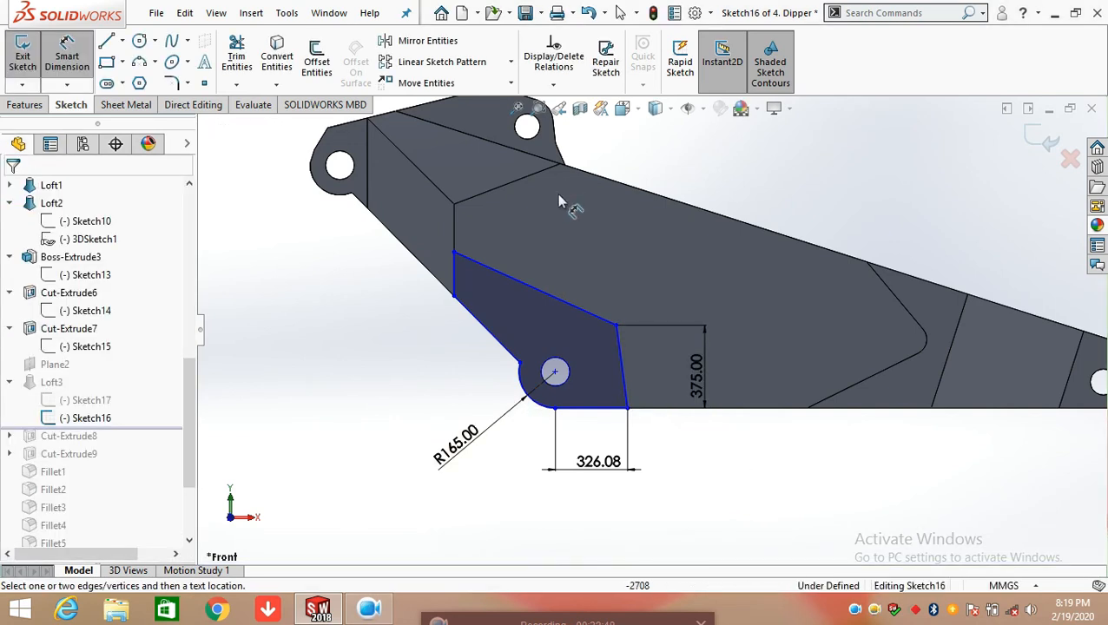
# Dimension the true length of Sketch16's upper slanted line, accepting the current value
pyautogui.click(564, 306)
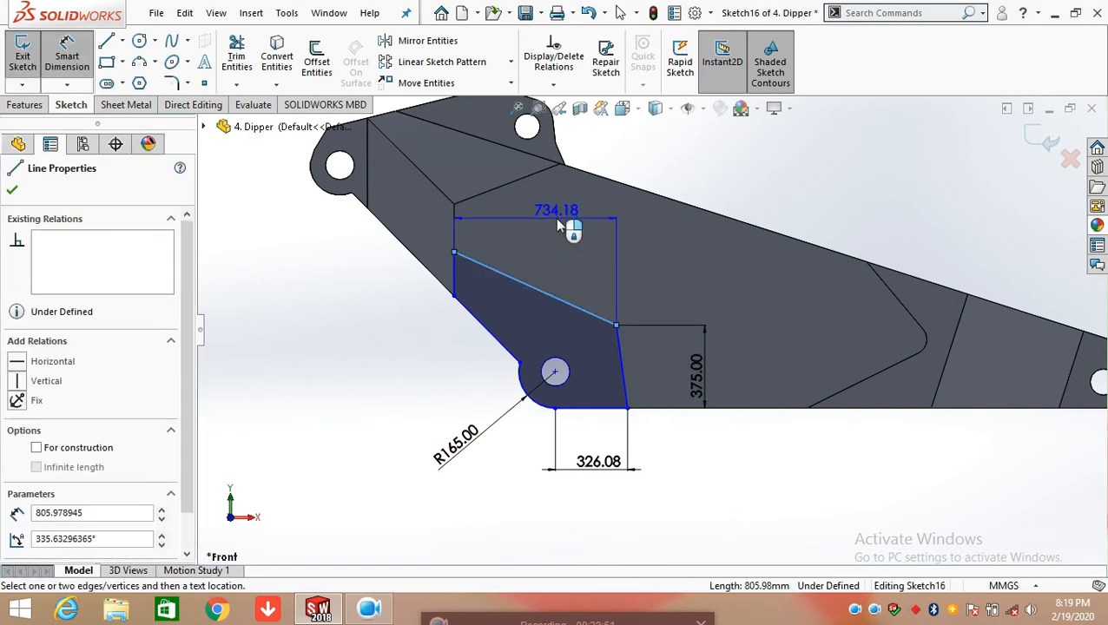
pyautogui.click(632, 259)
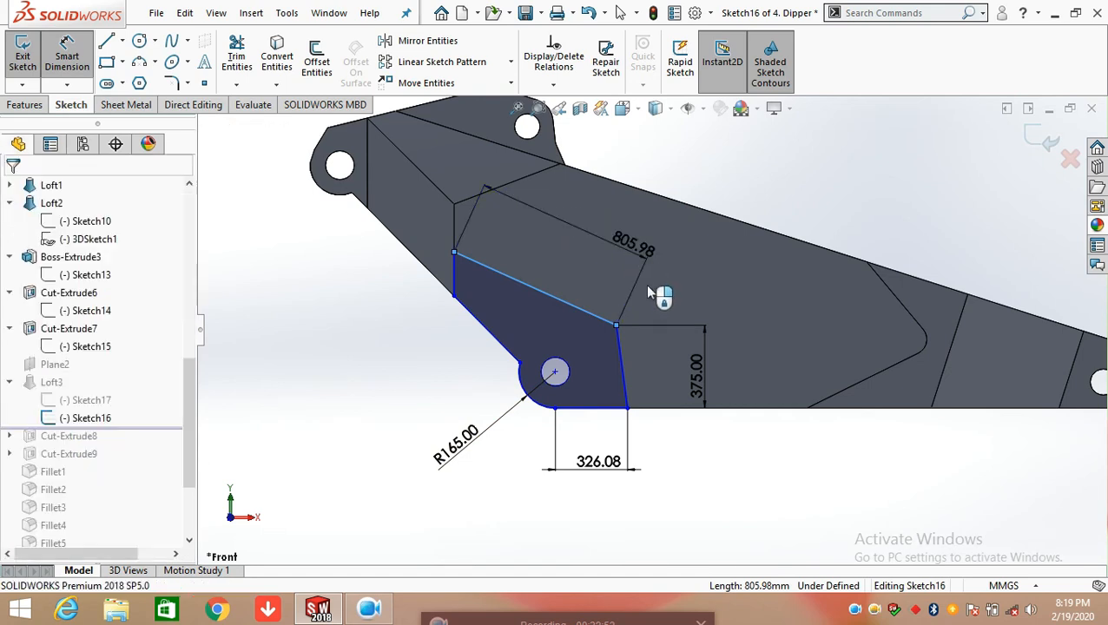
pyautogui.doubleClick(585, 235)
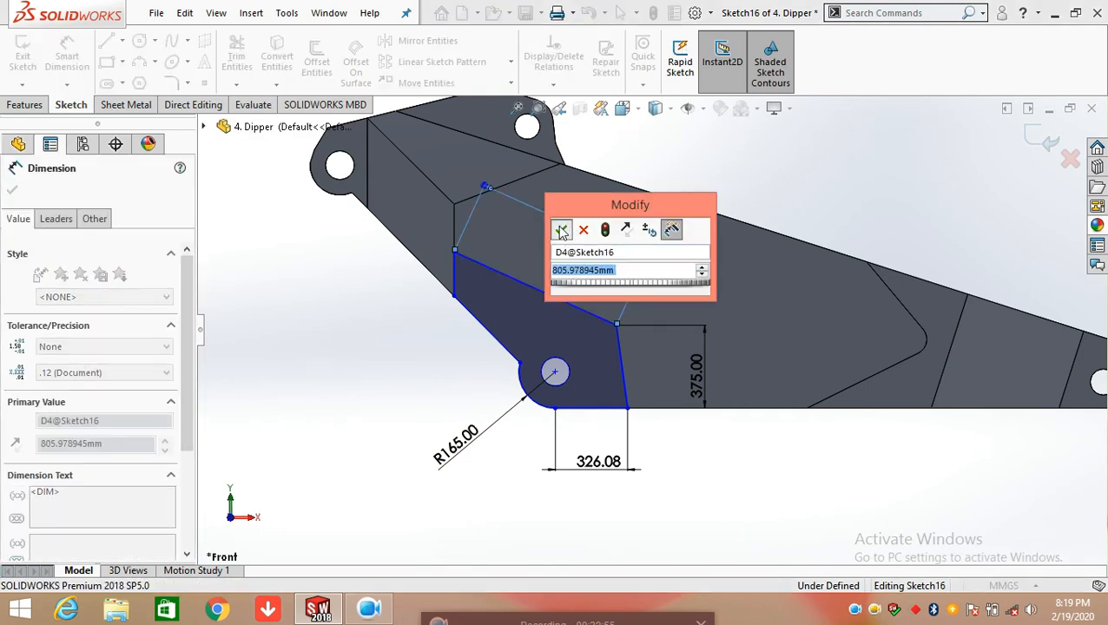
pyautogui.click(561, 229)
# Dimension the height of Sketch16's short vertical end line, accepting the current value
pyautogui.click(453, 288)
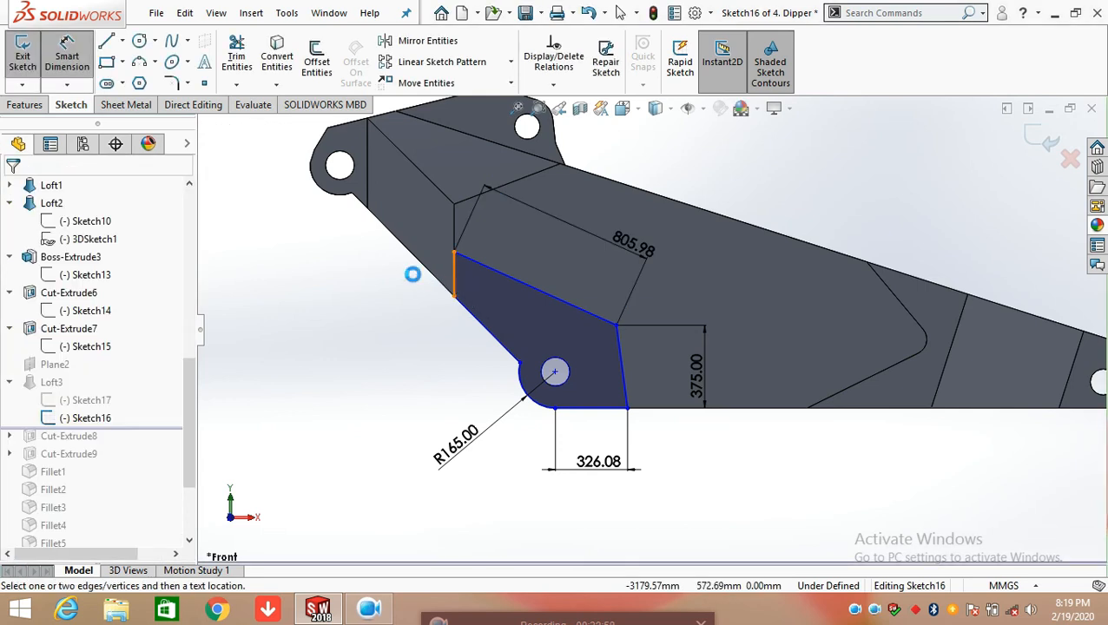
pyautogui.click(326, 274)
pyautogui.doubleClick(326, 274)
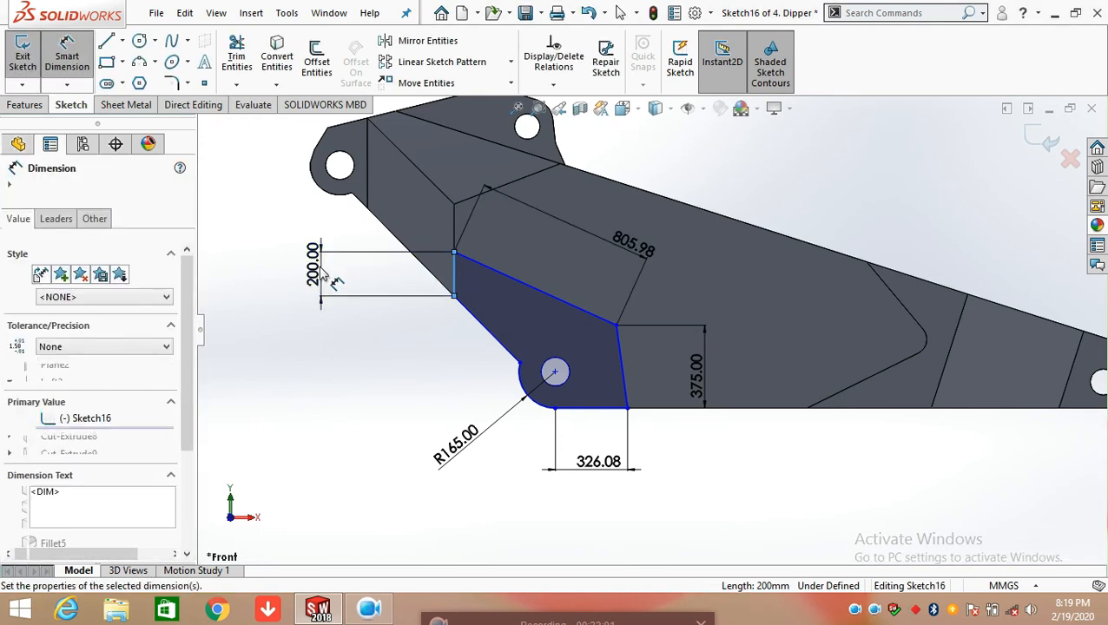
pyautogui.press('Return')
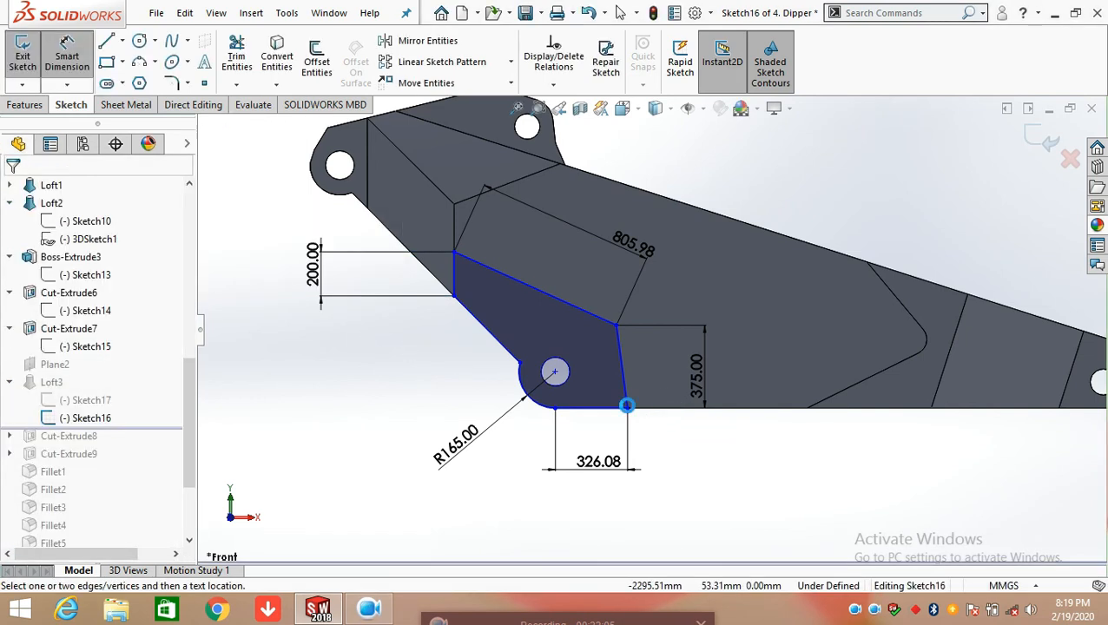
# Dimension the angle between Sketch16's bottom line and its steep end line, accepting the current value
pyautogui.scroll(-1, 631, 413)
pyautogui.click(608, 406)
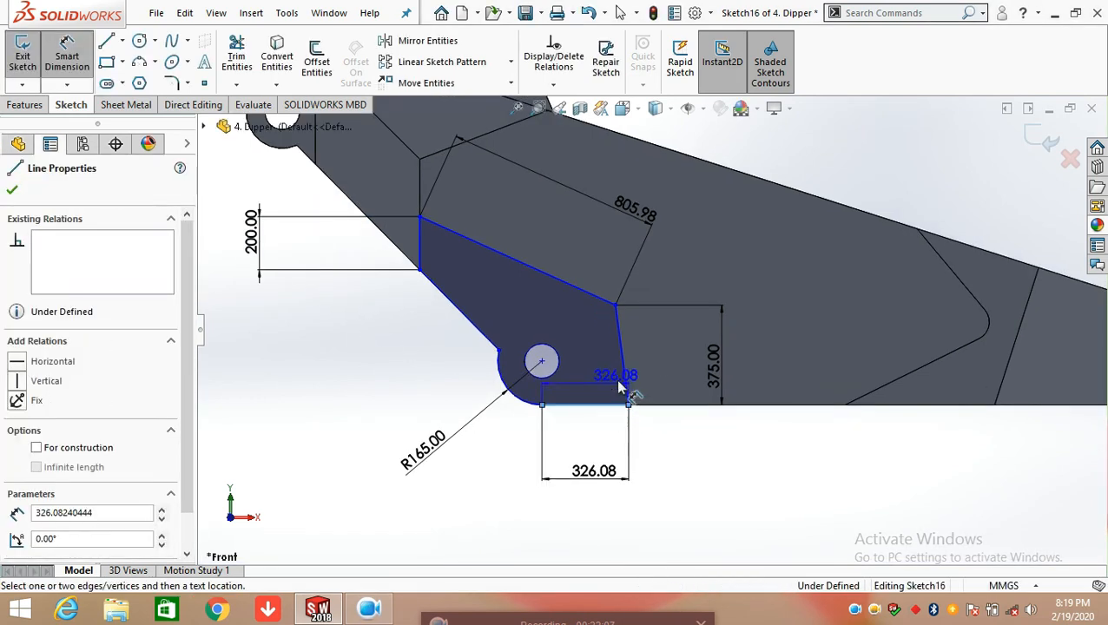
pyautogui.click(620, 369)
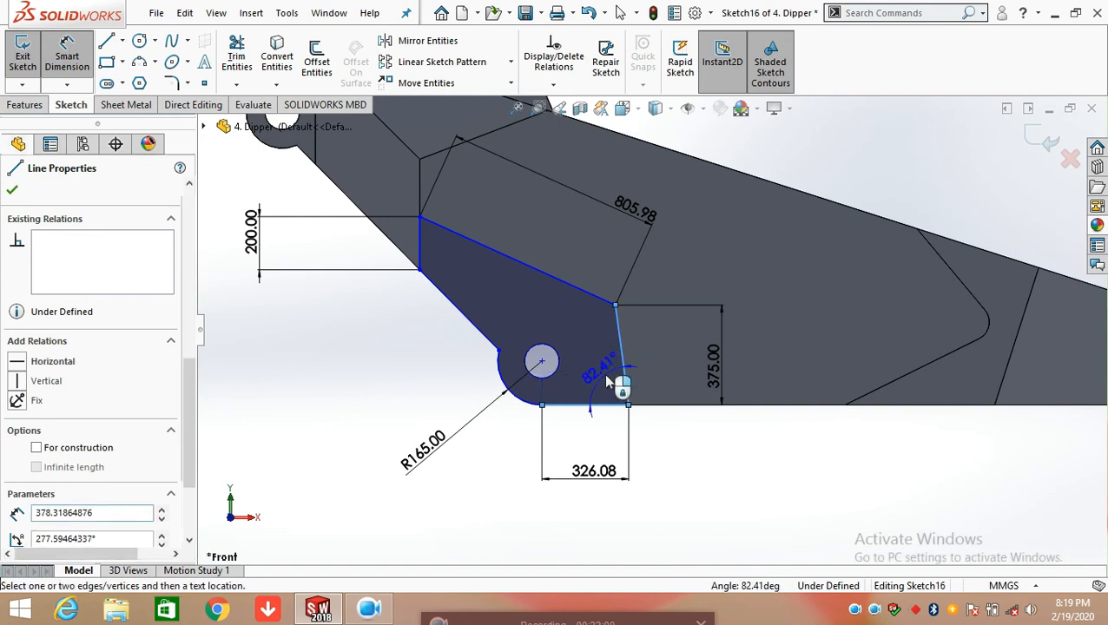
pyautogui.click(604, 375)
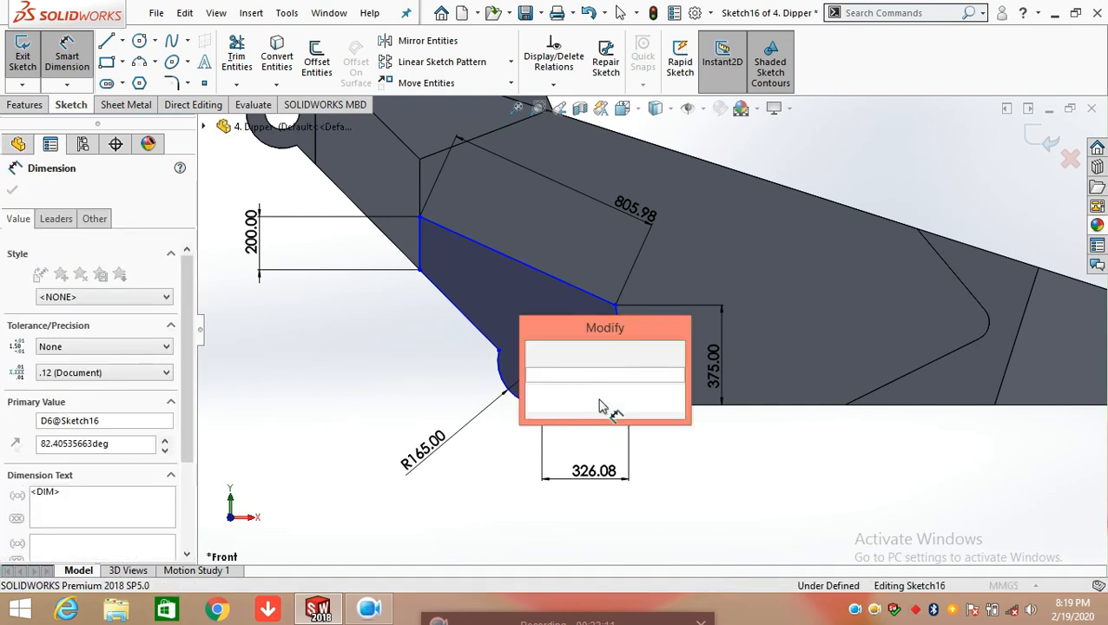
pyautogui.click(535, 354)
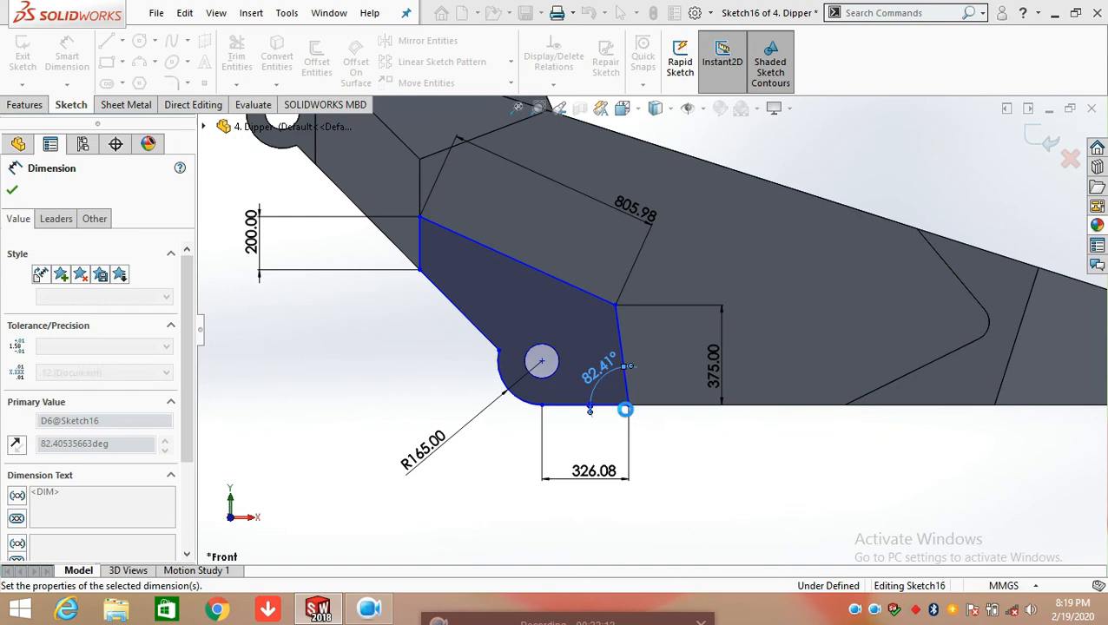
pyautogui.click(680, 446)
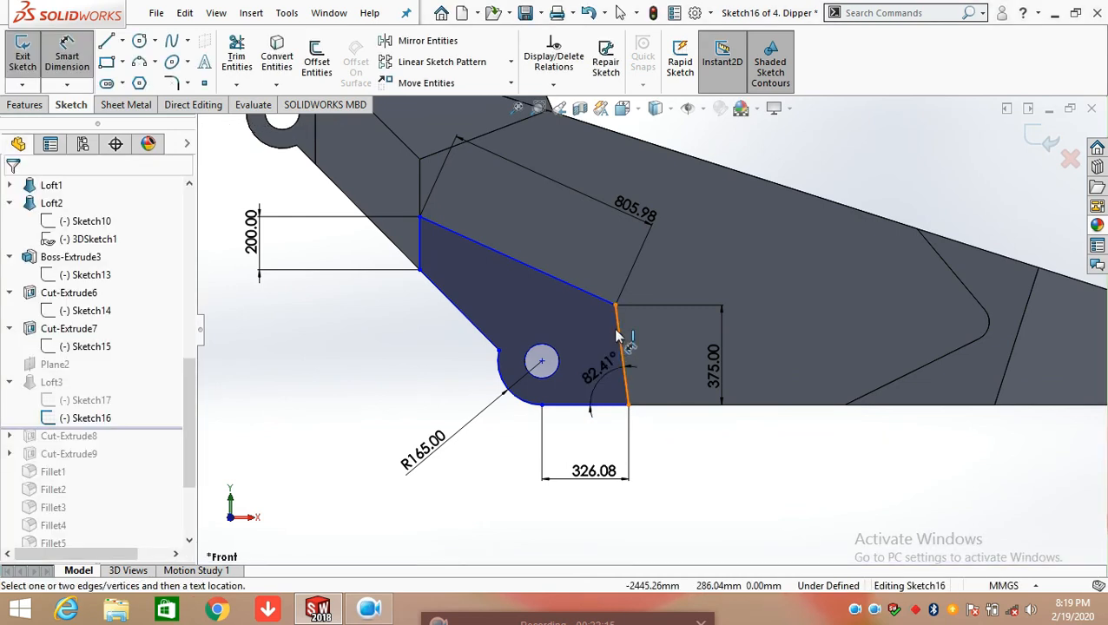
# Try dimensioning the true length of the steep end line and delete that dimension
pyautogui.click(617, 336)
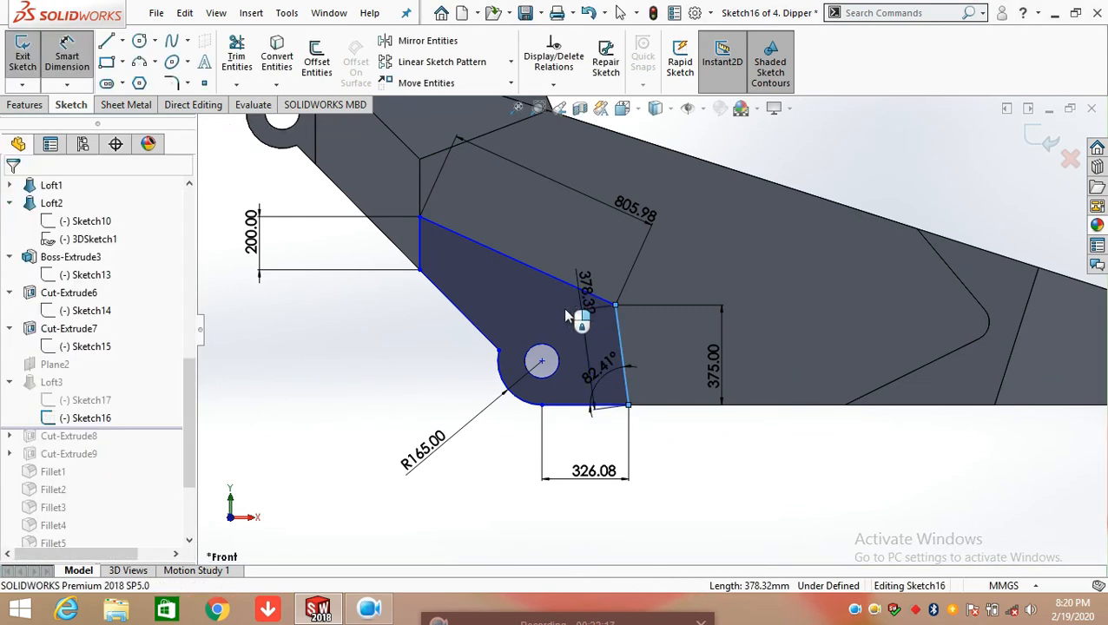
pyautogui.click(577, 311)
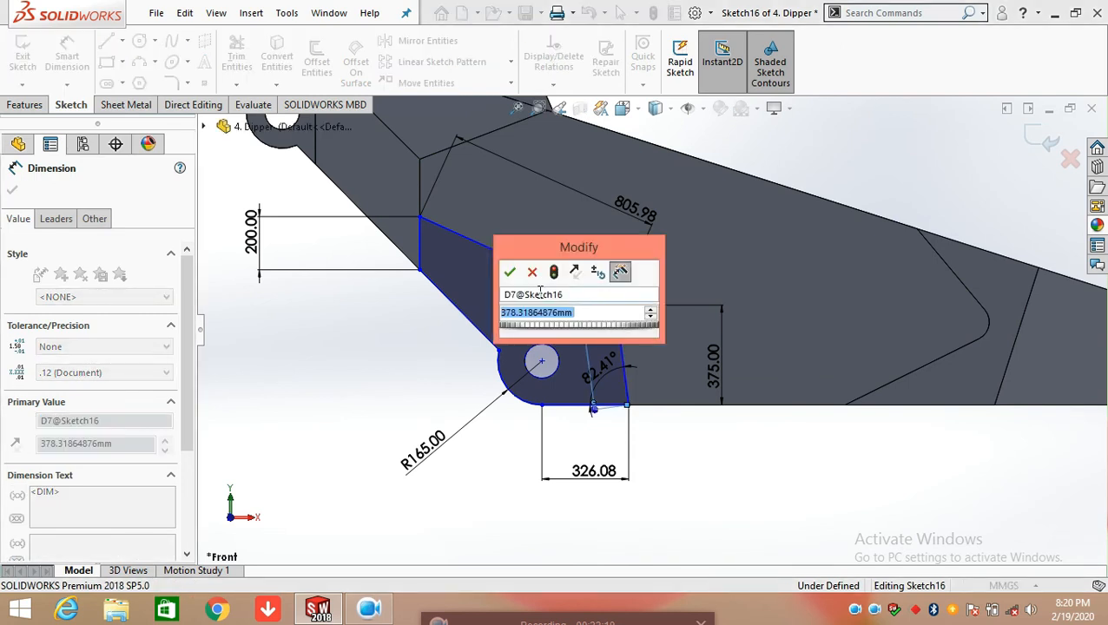
pyautogui.click(532, 273)
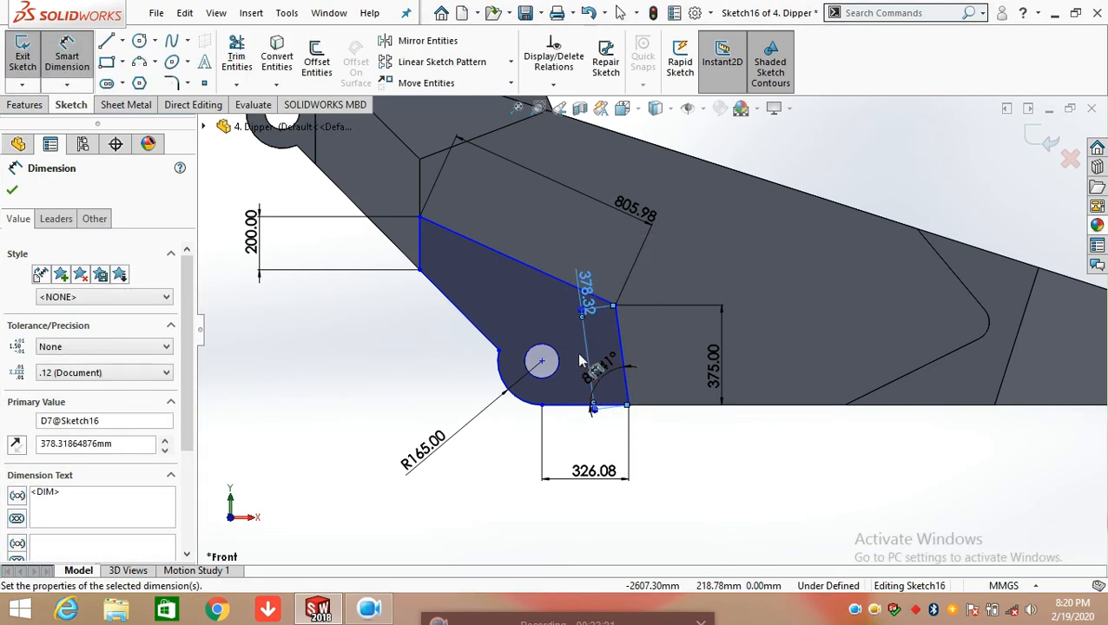
pyautogui.press('Escape')
pyautogui.moveTo(589, 288); pyautogui.dragTo(695, 388)
pyautogui.press('Delete')
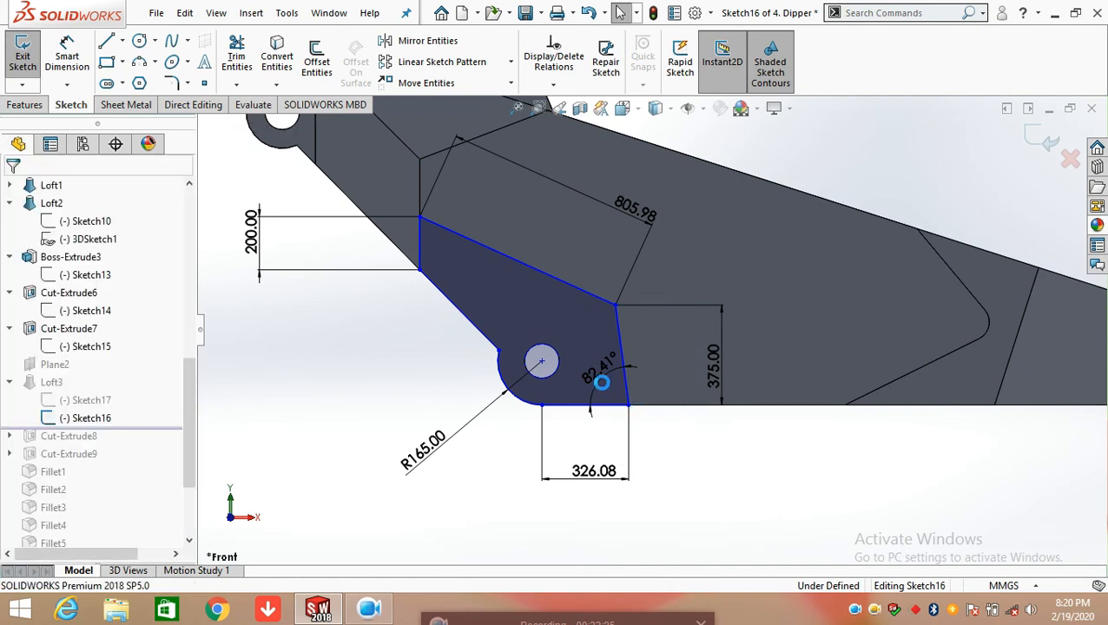
# Dimension the angle between the upper slanted line and the steep end line, accepting the current value
pyautogui.click(63, 54)
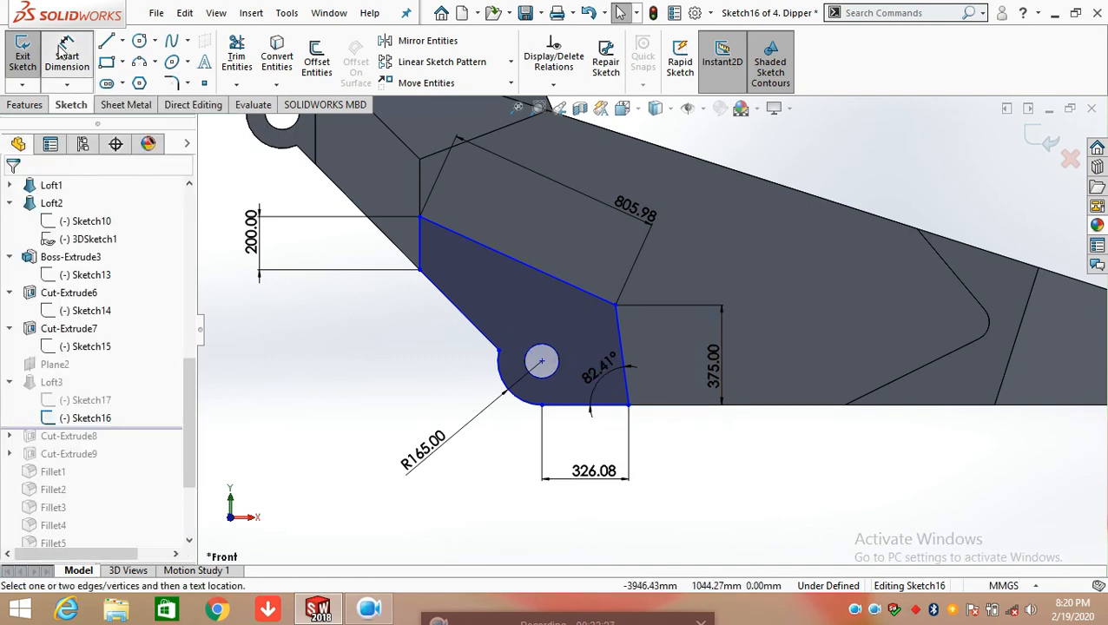
pyautogui.click(581, 295)
pyautogui.click(619, 323)
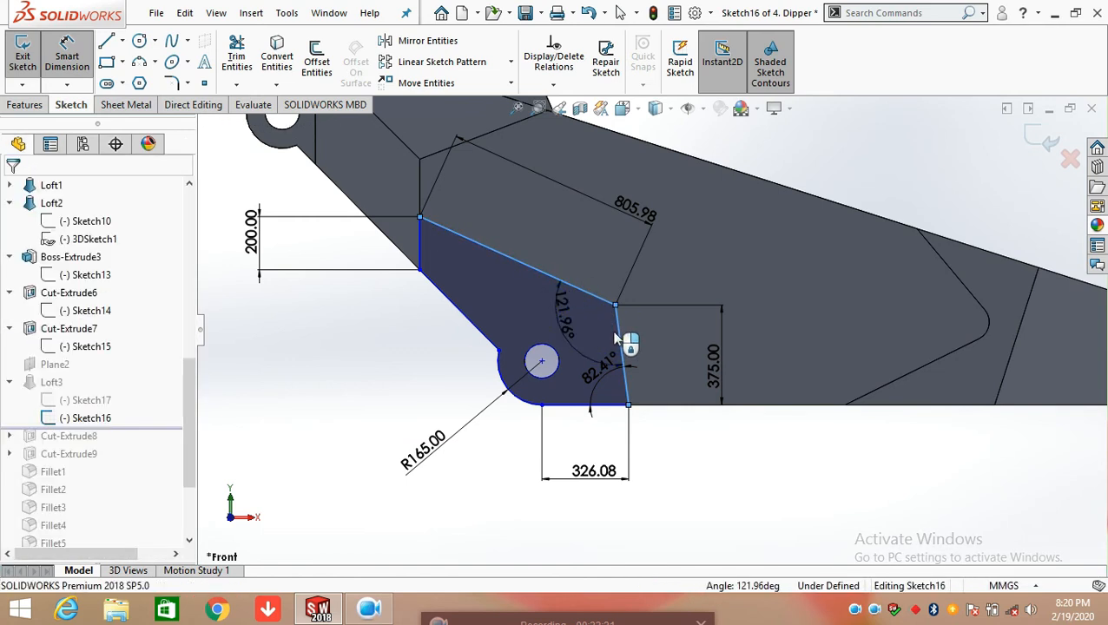
pyautogui.click(612, 329)
pyautogui.click(488, 295)
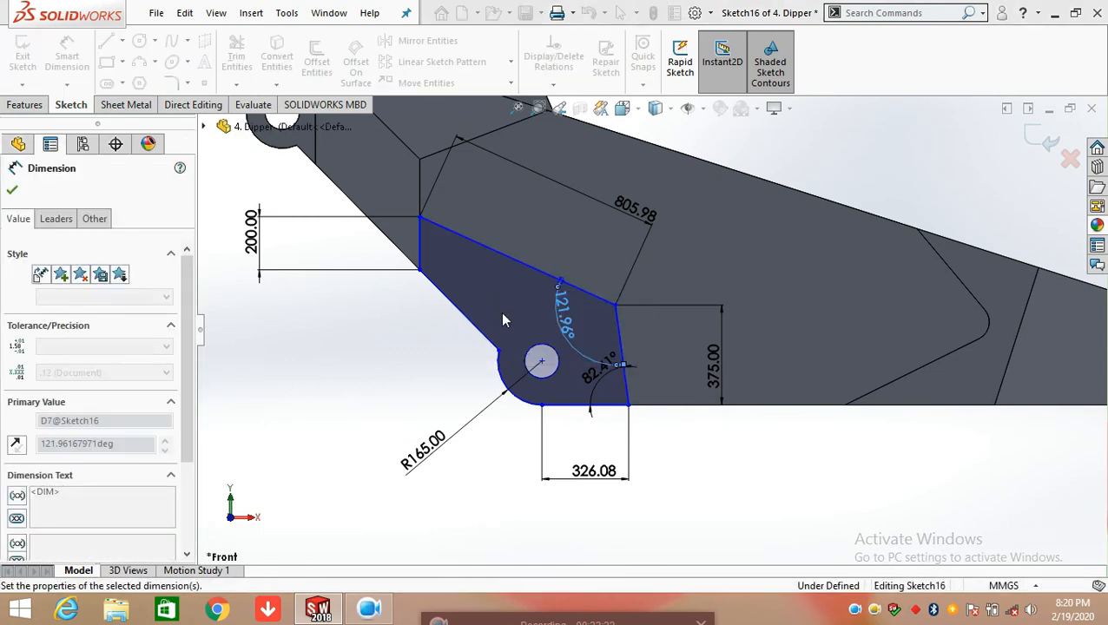
pyautogui.press('Escape')
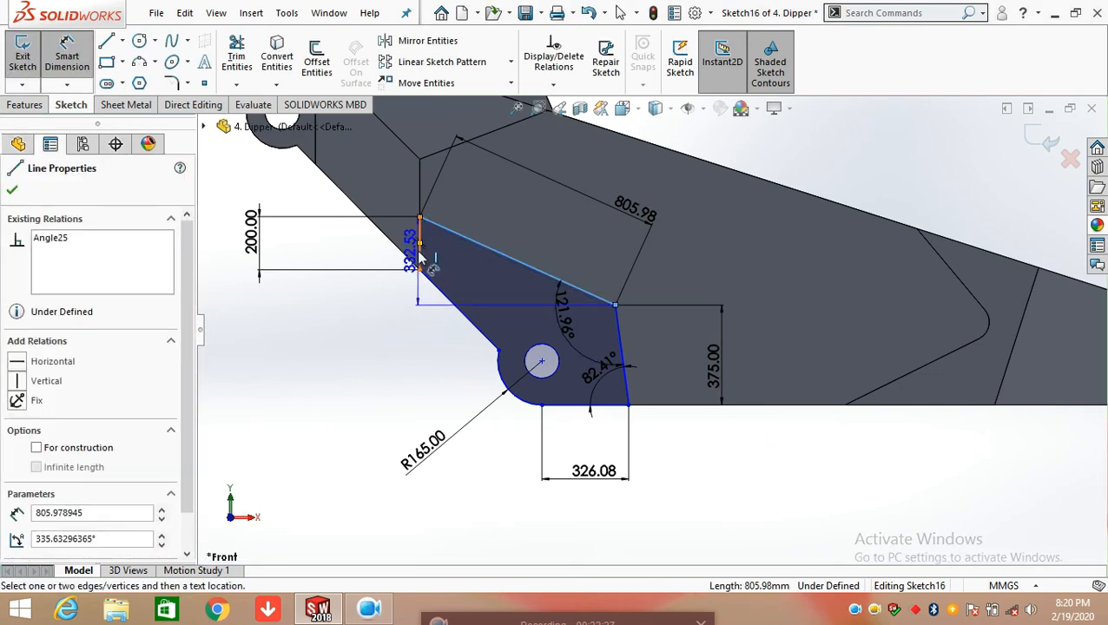
# Dimension the angle between the upper slanted line and the vertical end line, accepting the current value
pyautogui.click(421, 253)
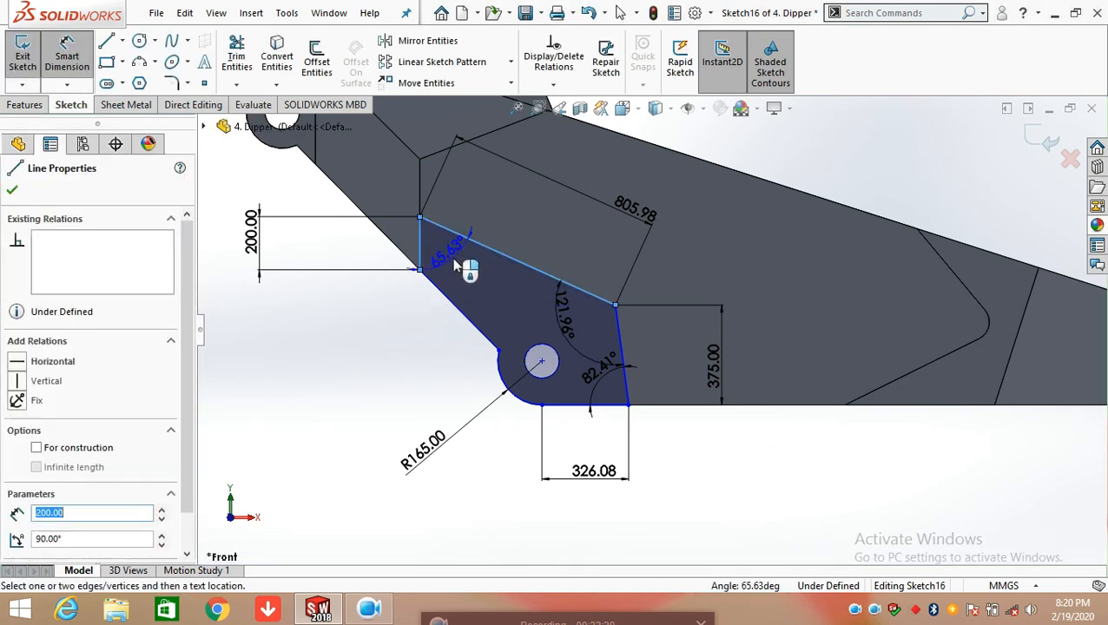
pyautogui.click(450, 257)
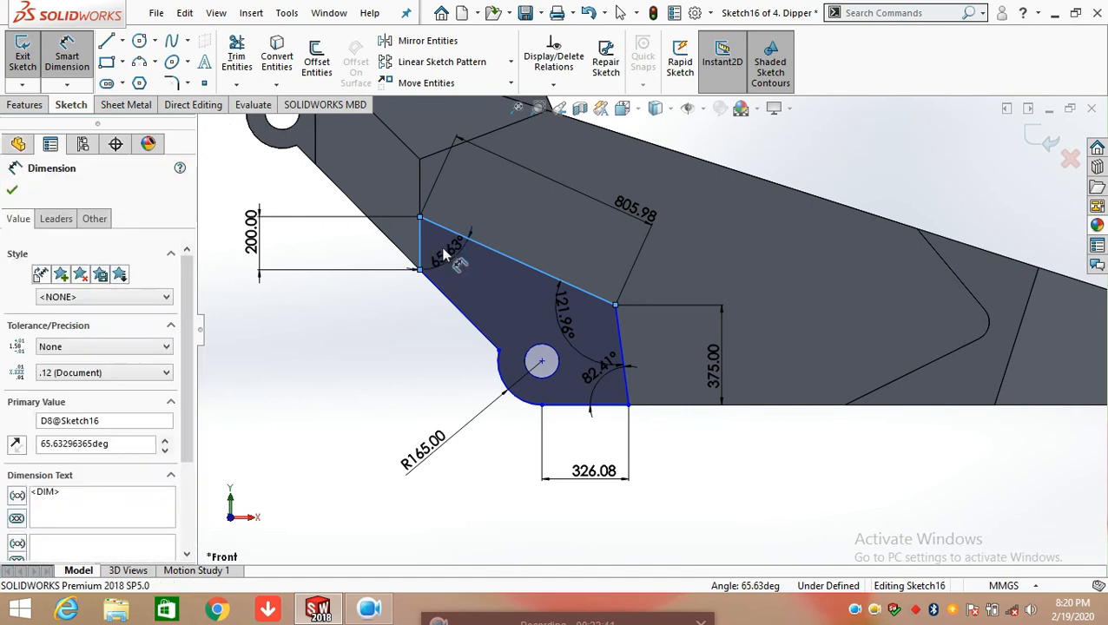
pyautogui.click(405, 333)
# Dimension the vertical height of the lower slanted line beside the arc, accepting the current value, and exit Sketch16
pyautogui.click(451, 304)
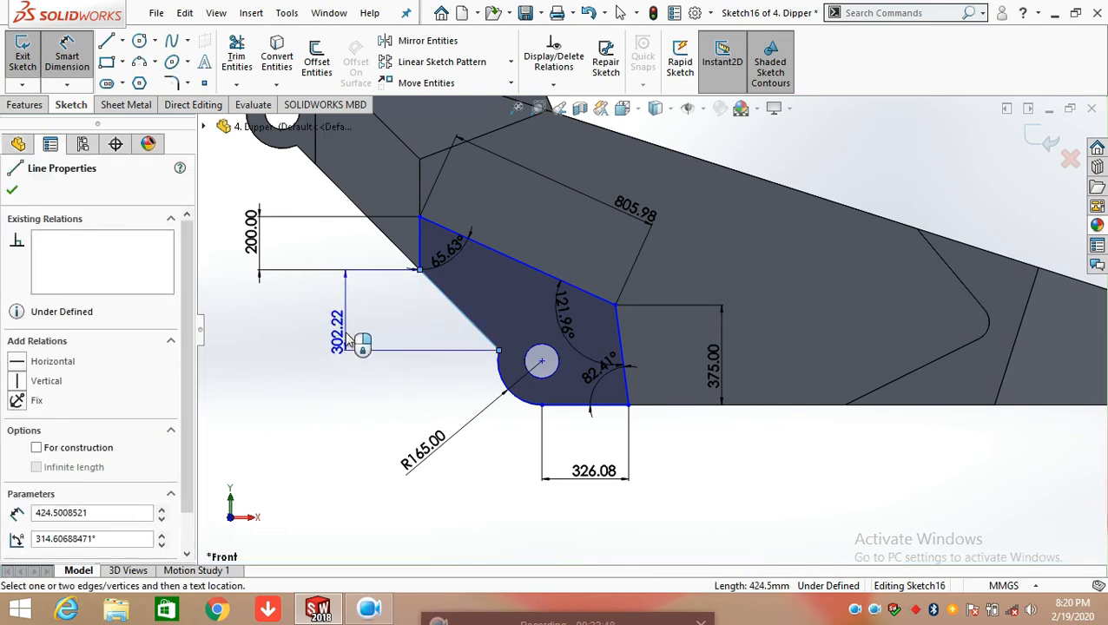
pyautogui.click(349, 339)
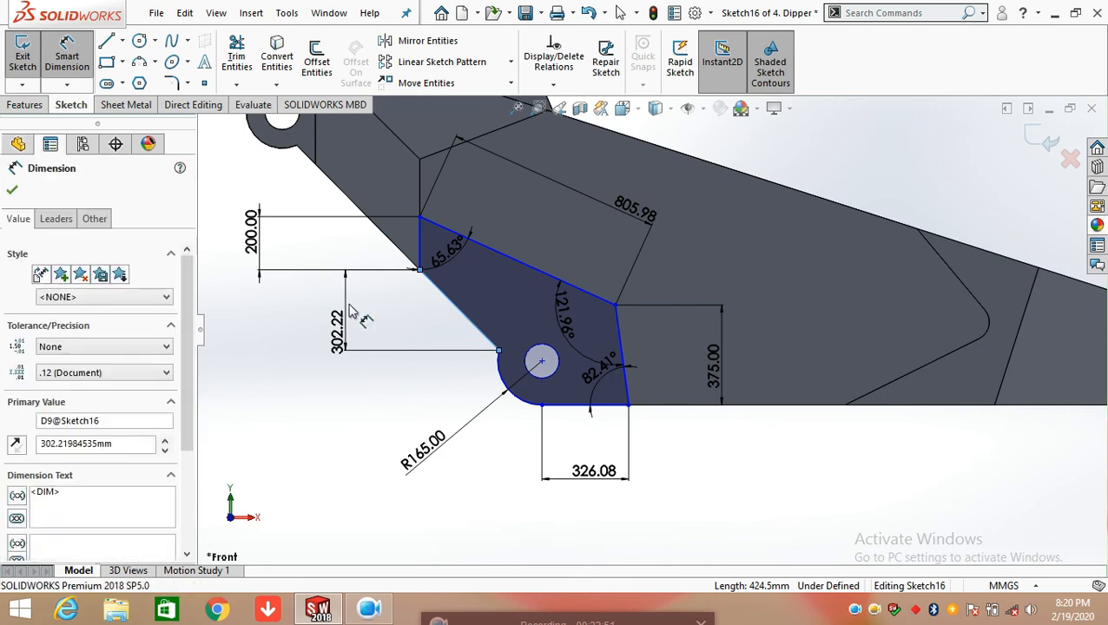
pyautogui.click(277, 309)
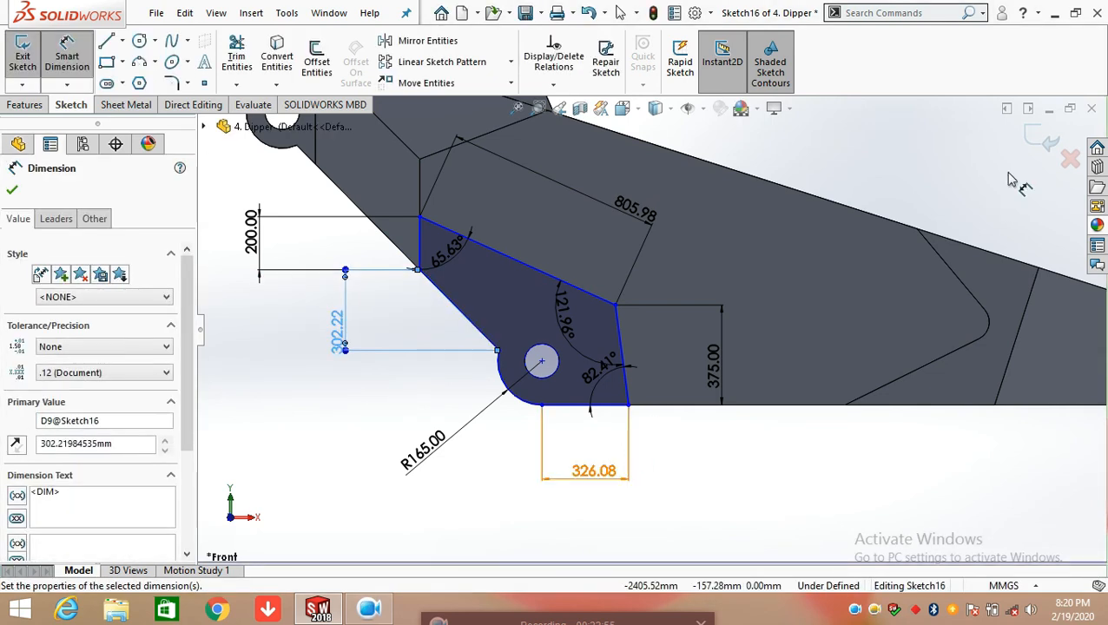
pyautogui.click(1037, 138)
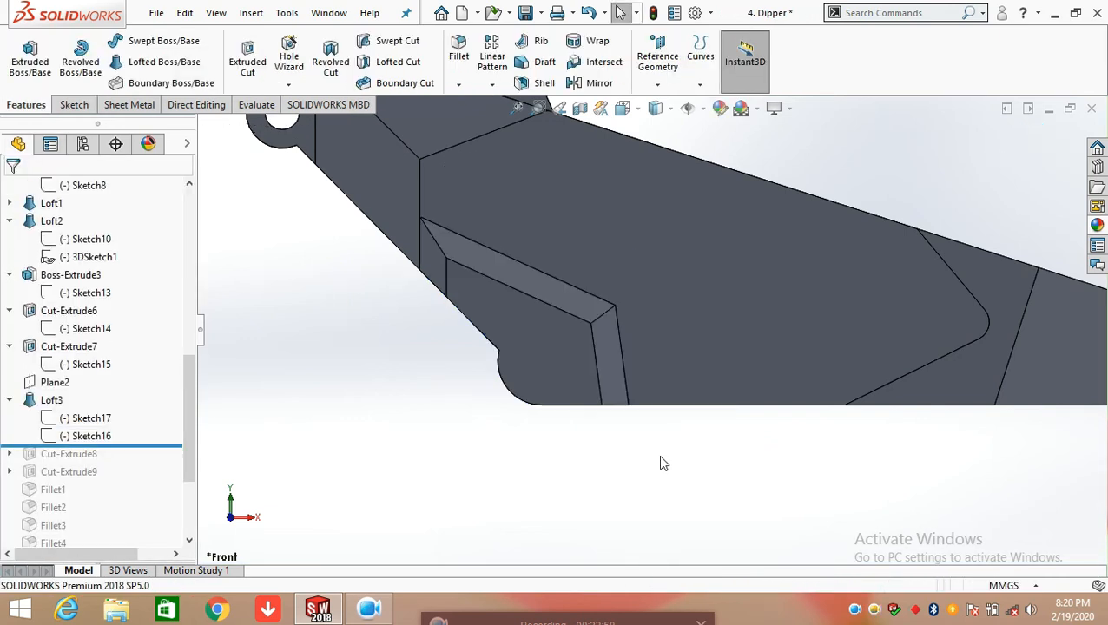
# Roll the feature history forward to include Cut-Extrude8 and open its Sketch18 for editing
pyautogui.scroll(3, 540, 470)
pyautogui.moveTo(544, 465); pyautogui.dragTo(575, 329, button='middle')
pyautogui.moveTo(625, 353); pyautogui.dragTo(231, 426, button='middle')
pyautogui.scroll(-2, 180, 435)
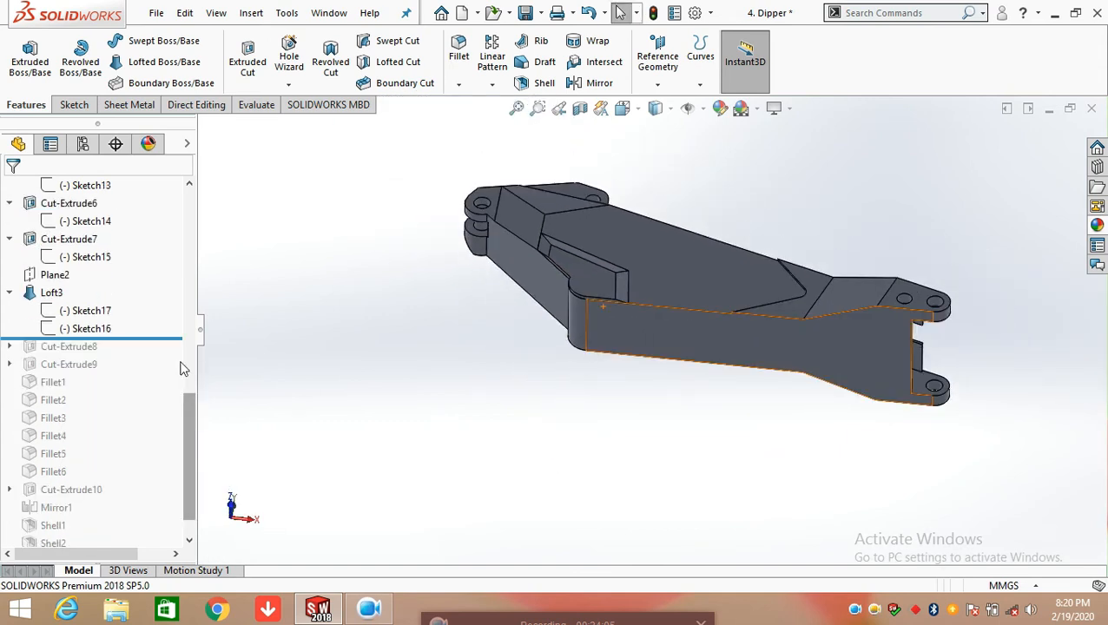
pyautogui.moveTo(166, 336); pyautogui.dragTo(165, 349)
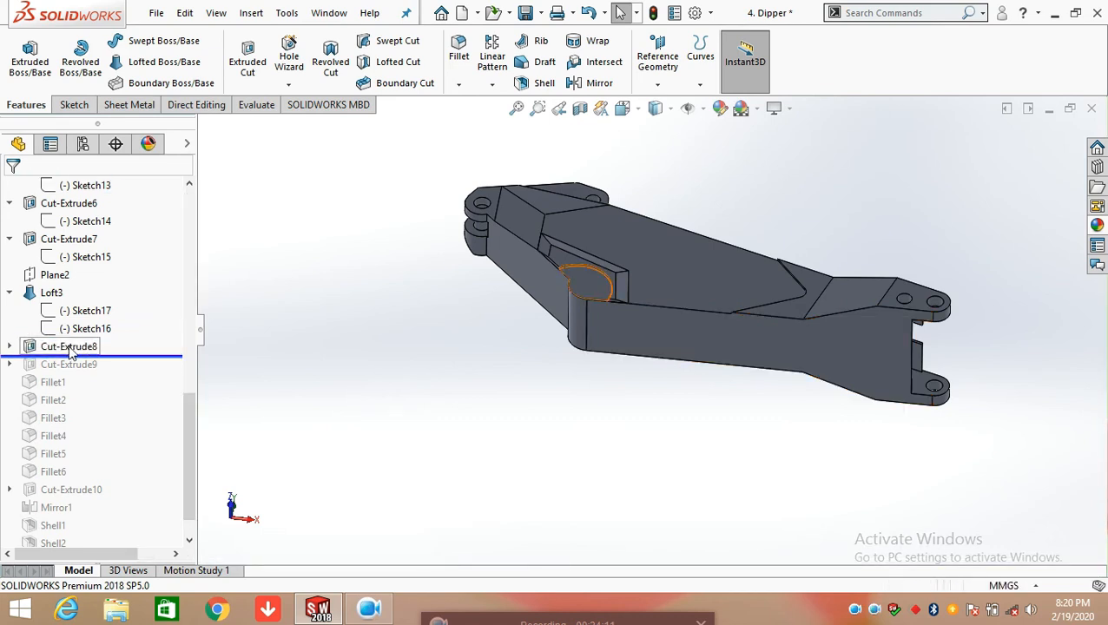
pyautogui.click(10, 347)
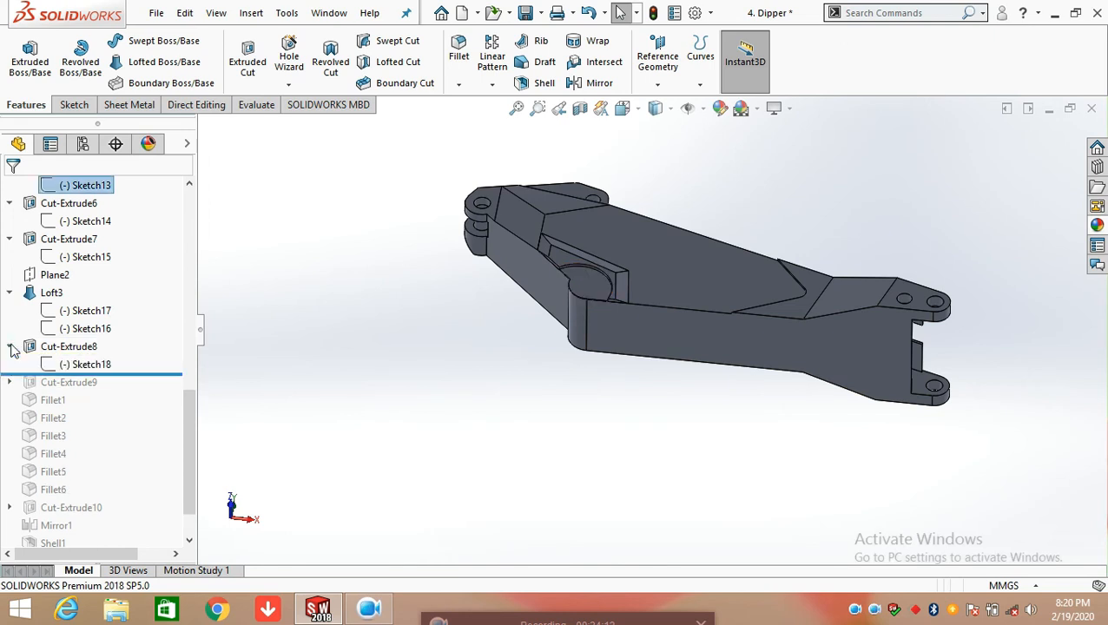
pyautogui.click(67, 366)
pyautogui.click(85, 311)
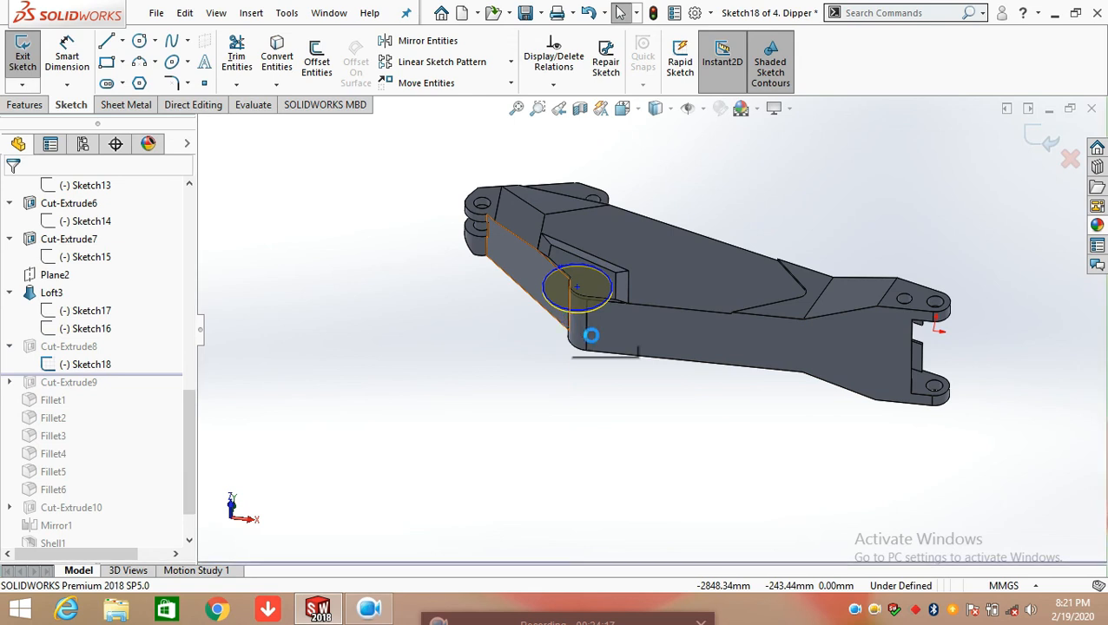
# Dimension the diameter of Sketch18's circle, accepting the current value
pyautogui.scroll(-5, 586, 289)
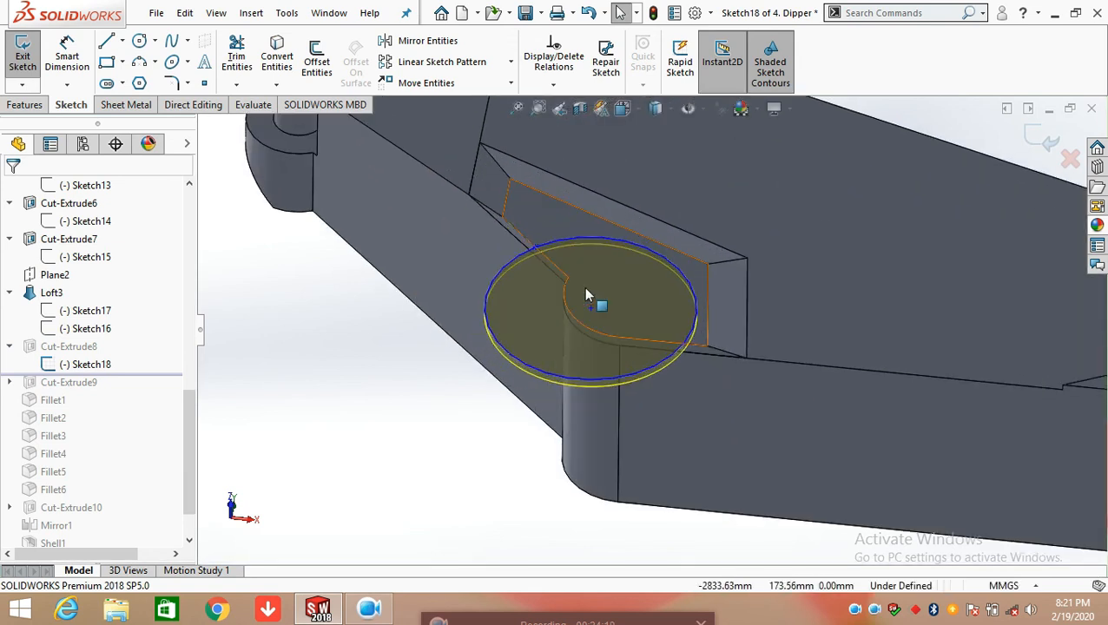
pyautogui.moveTo(619, 407)
pyautogui.mouseDown(button='middle')
pyautogui.moveTo(675, 275)
pyautogui.moveTo(719, 334)
pyautogui.mouseUp(button='middle')
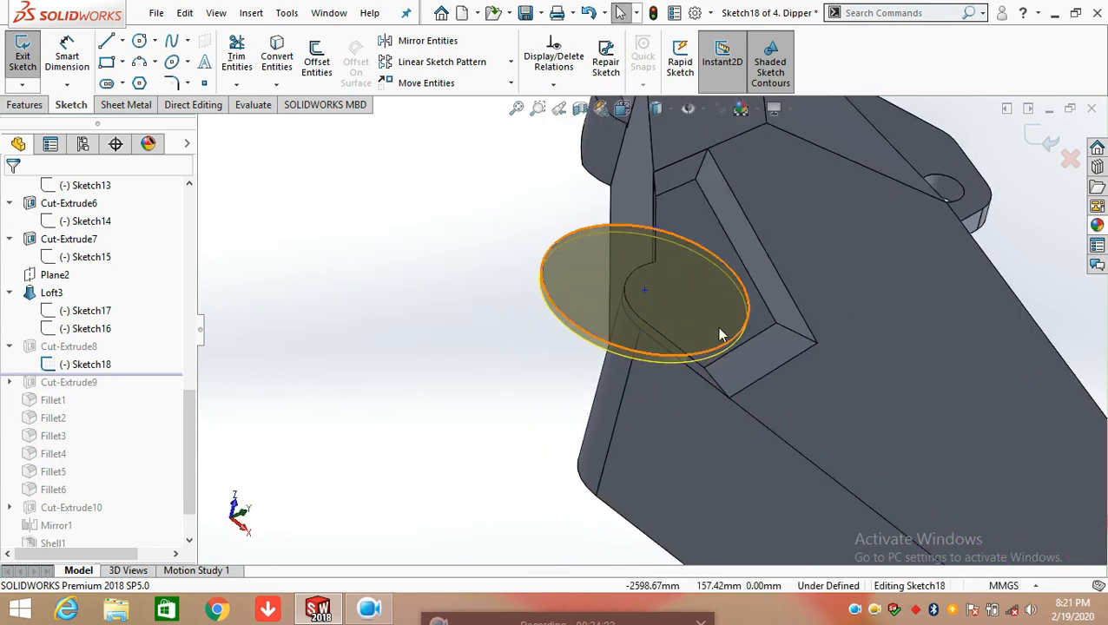
pyautogui.click(613, 238)
pyautogui.click(68, 57)
pyautogui.click(573, 233)
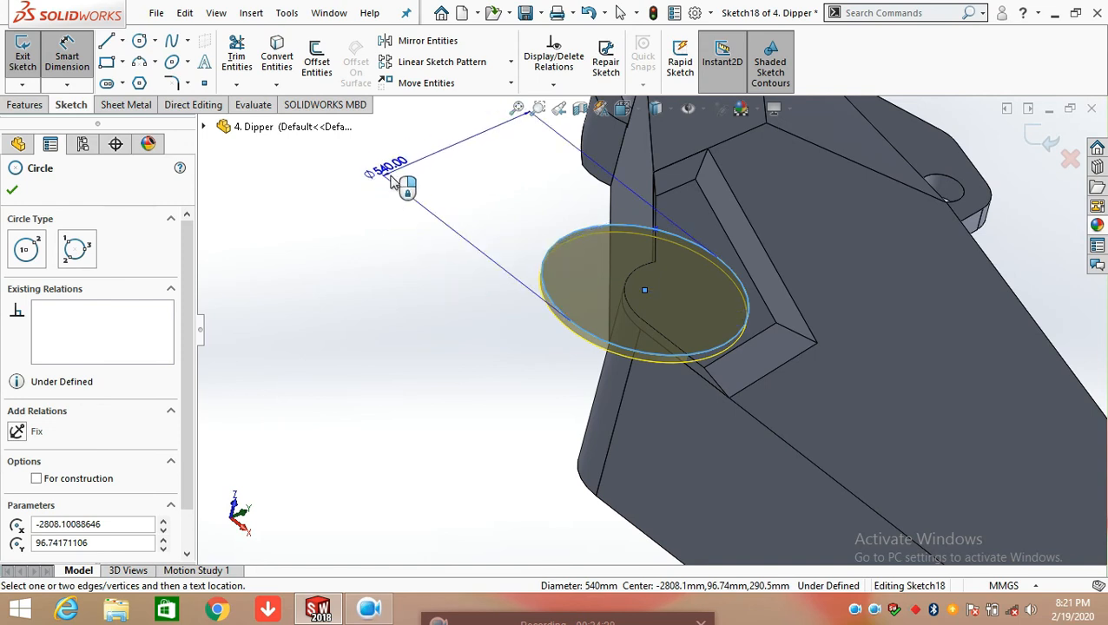
pyautogui.click(395, 180)
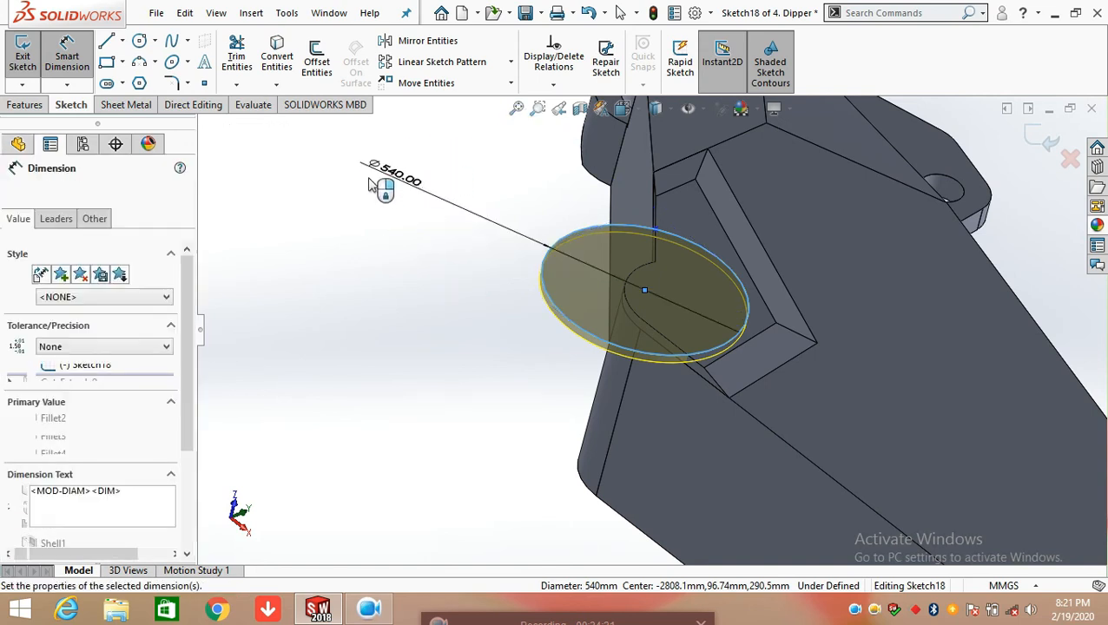
pyautogui.click(321, 155)
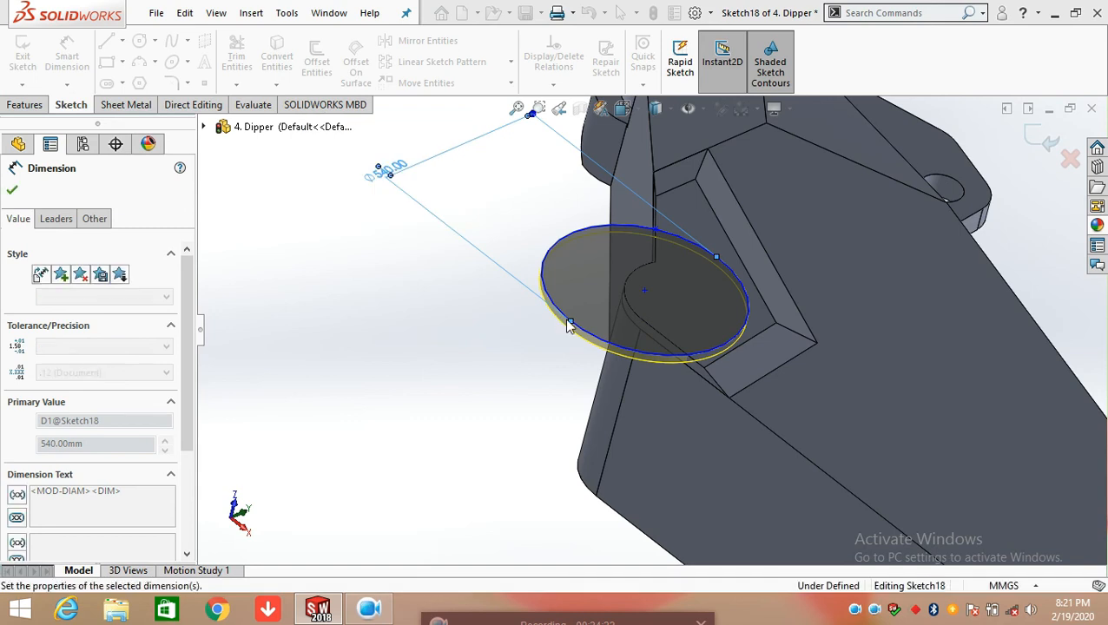
# Dimension the horizontal distance from Sketch18's circle centre to the hole in the dipper's upper end lug, accepting the current value
pyautogui.press('space')
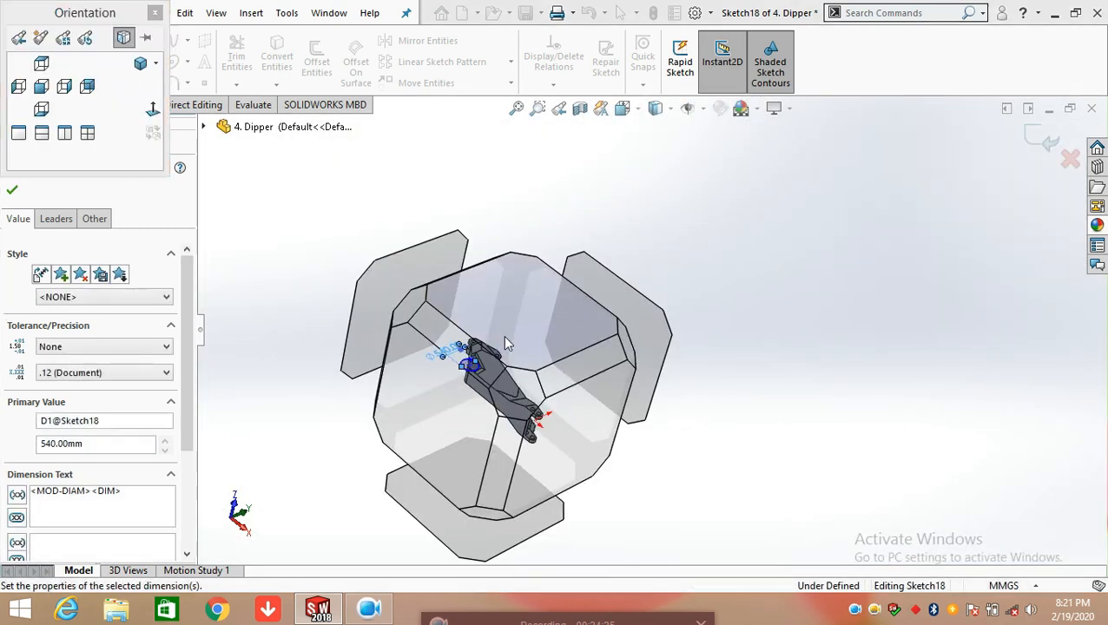
pyautogui.click(504, 337)
pyautogui.scroll(-6, 613, 257)
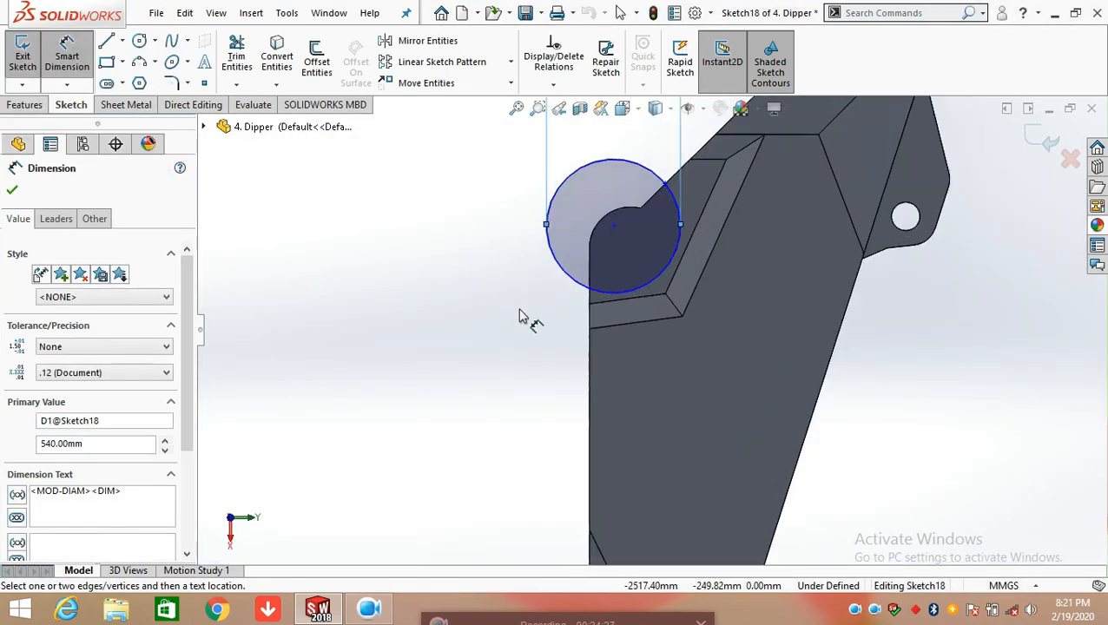
pyautogui.click(501, 325)
pyautogui.scroll(3, 625, 291)
pyautogui.scroll(3, 744, 247)
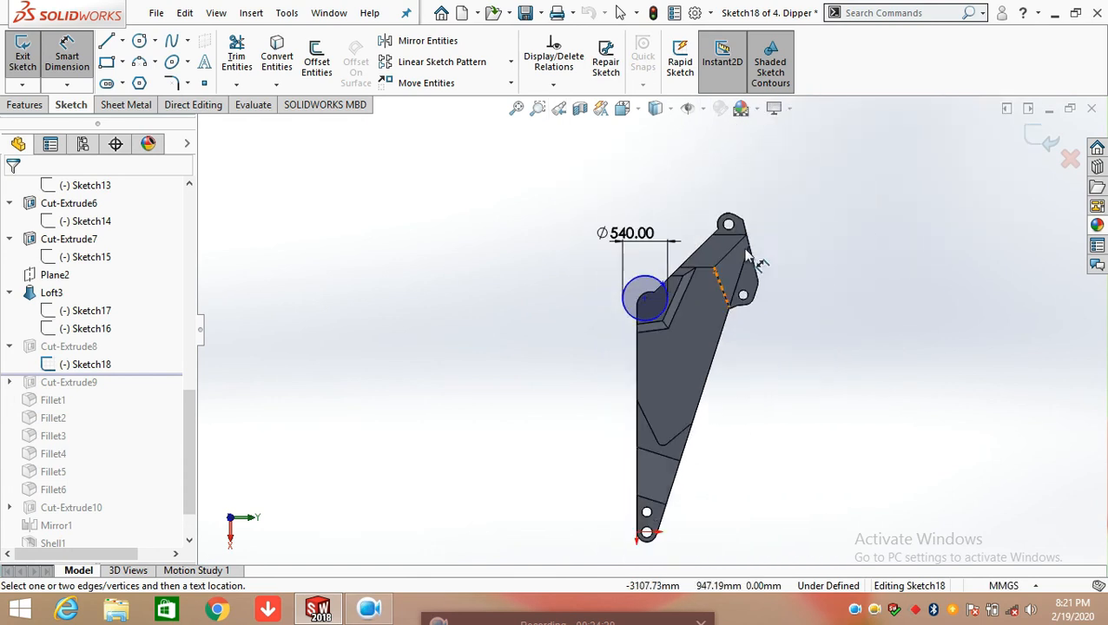
pyautogui.scroll(-5, 677, 317)
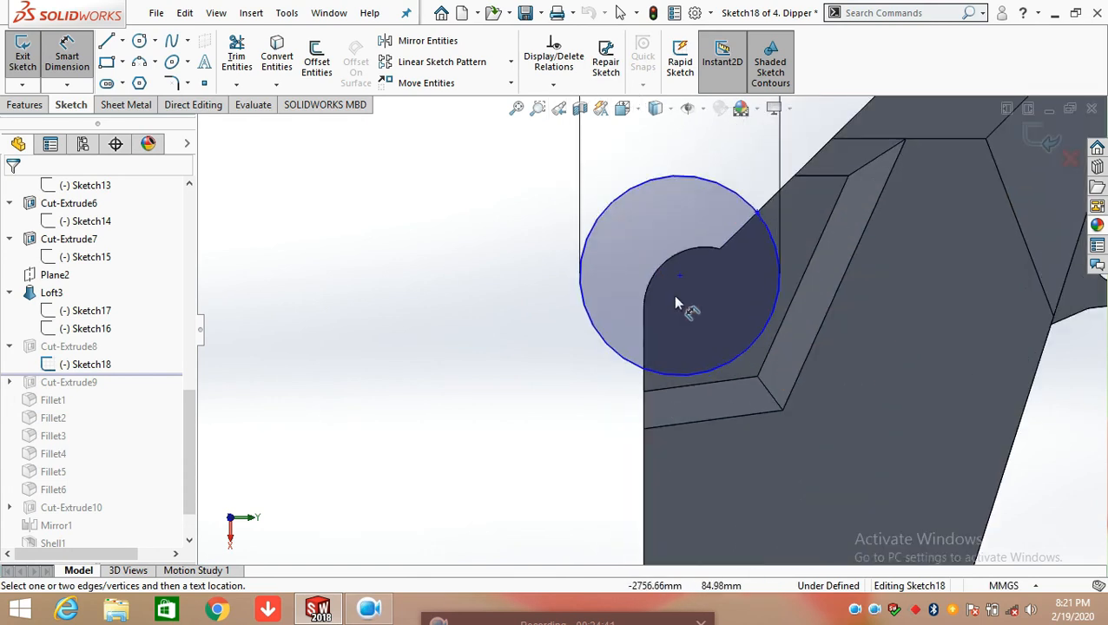
pyautogui.click(680, 279)
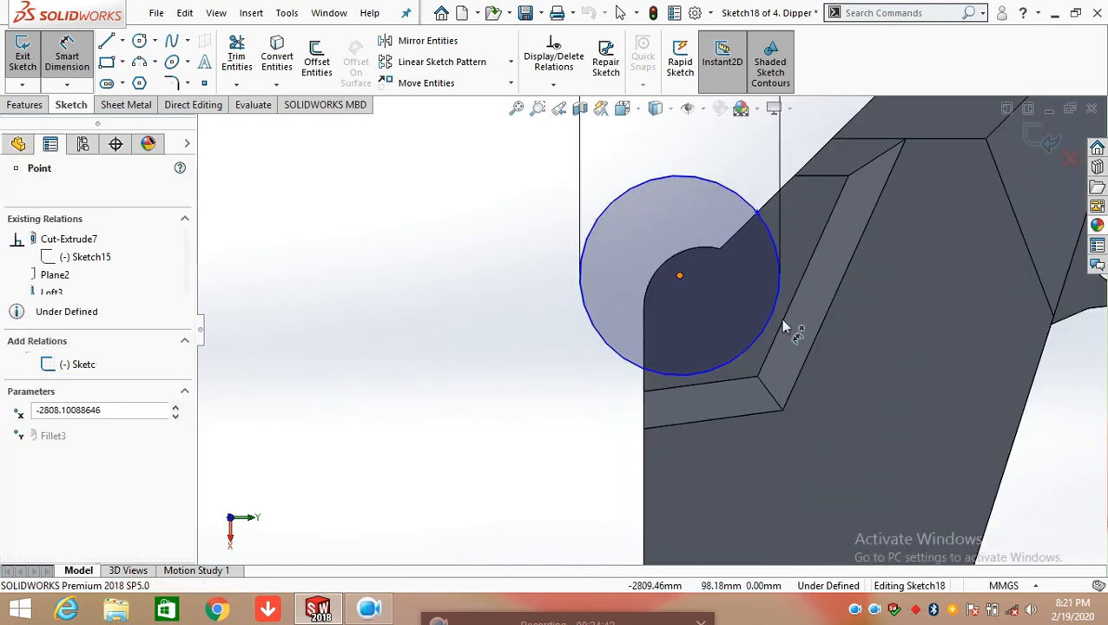
pyautogui.scroll(3, 816, 343)
pyautogui.scroll(3, 847, 355)
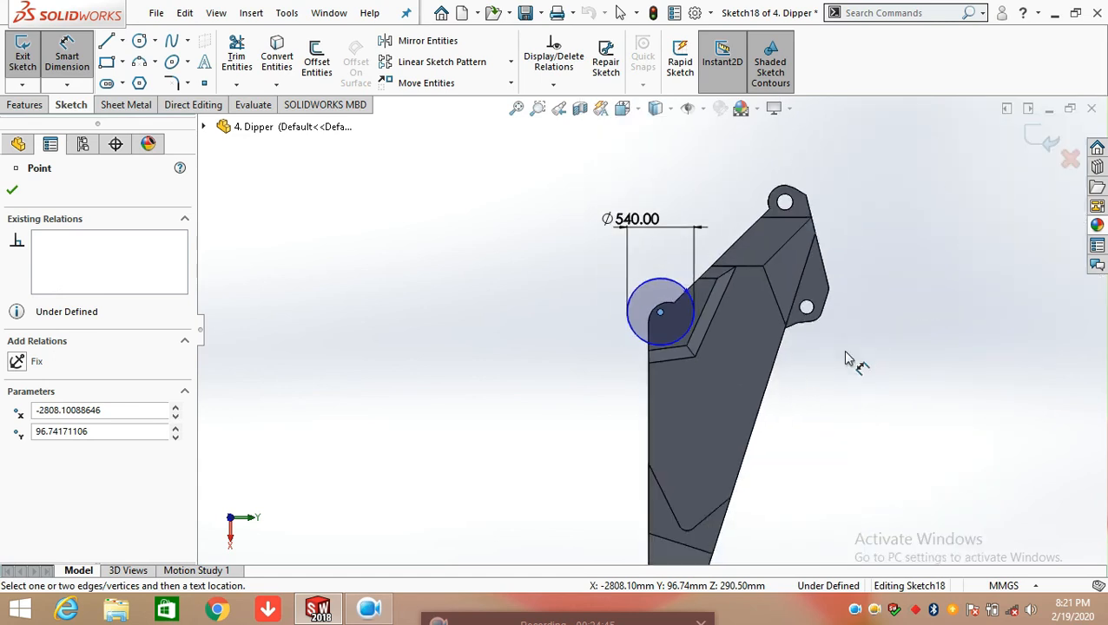
pyautogui.click(784, 201)
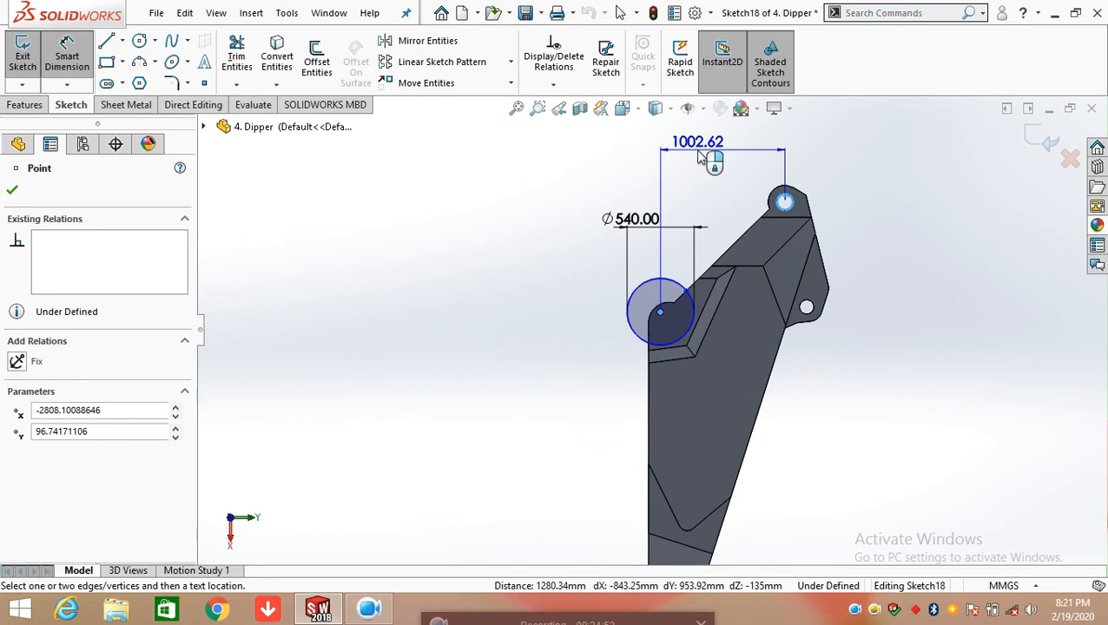
pyautogui.click(702, 156)
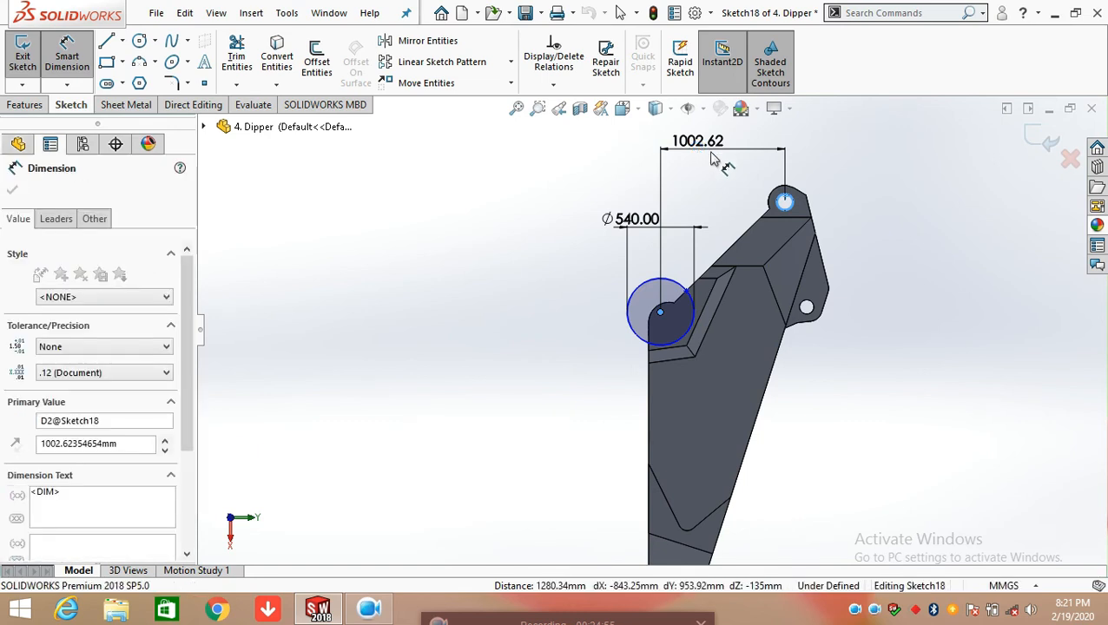
pyautogui.click(631, 123)
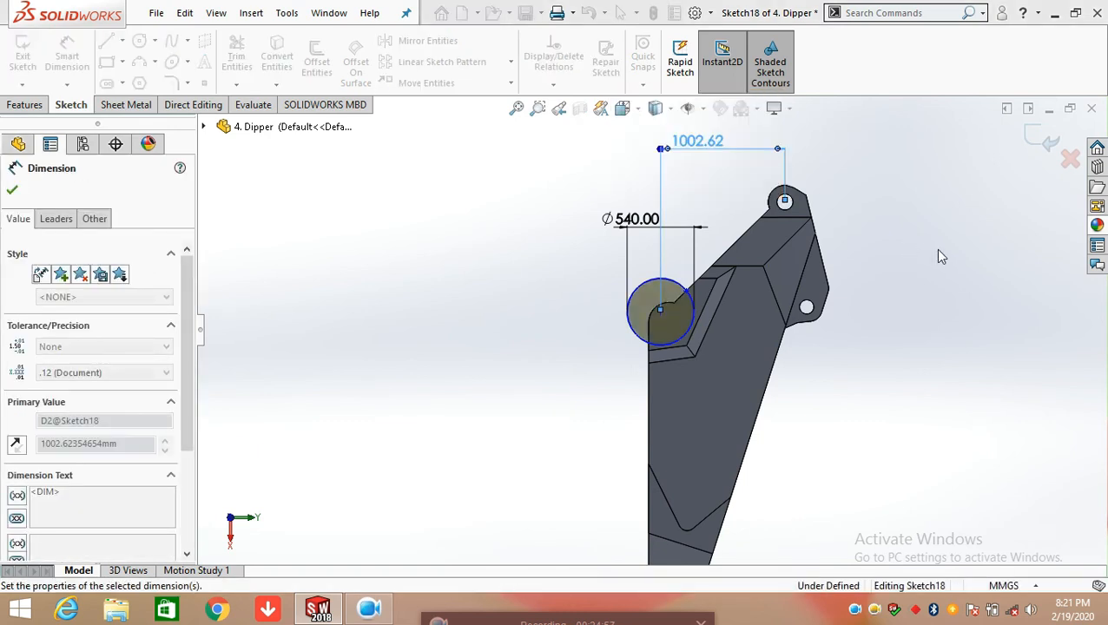
pyautogui.click(938, 256)
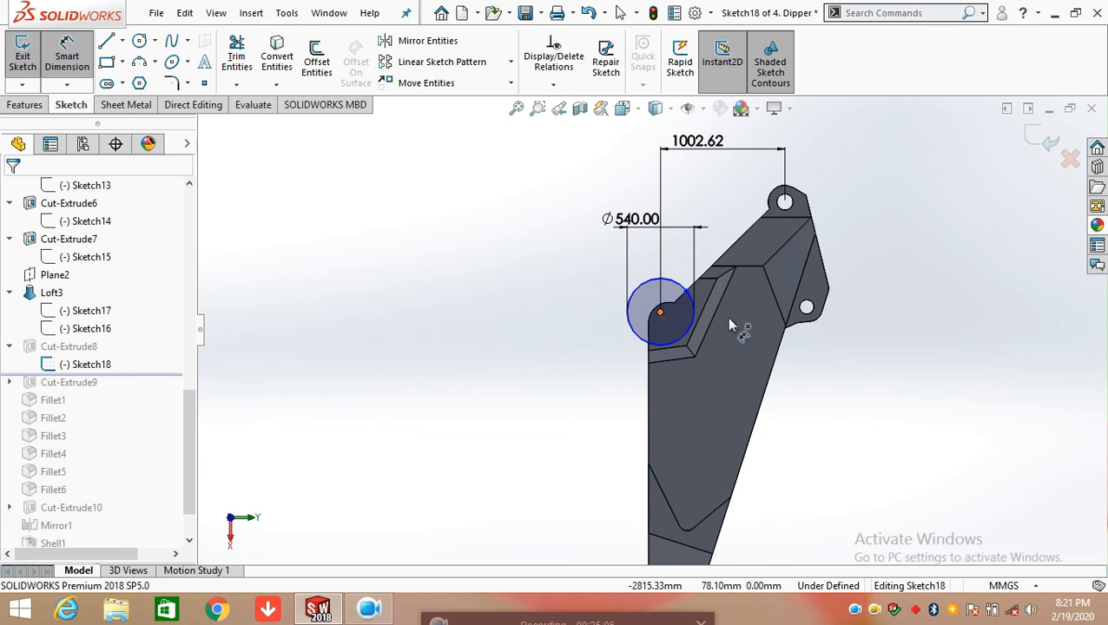
# Dimension the aligned distance from the circle's centre to the hole in the lower side lug, accepting the current value
pyautogui.click(659, 313)
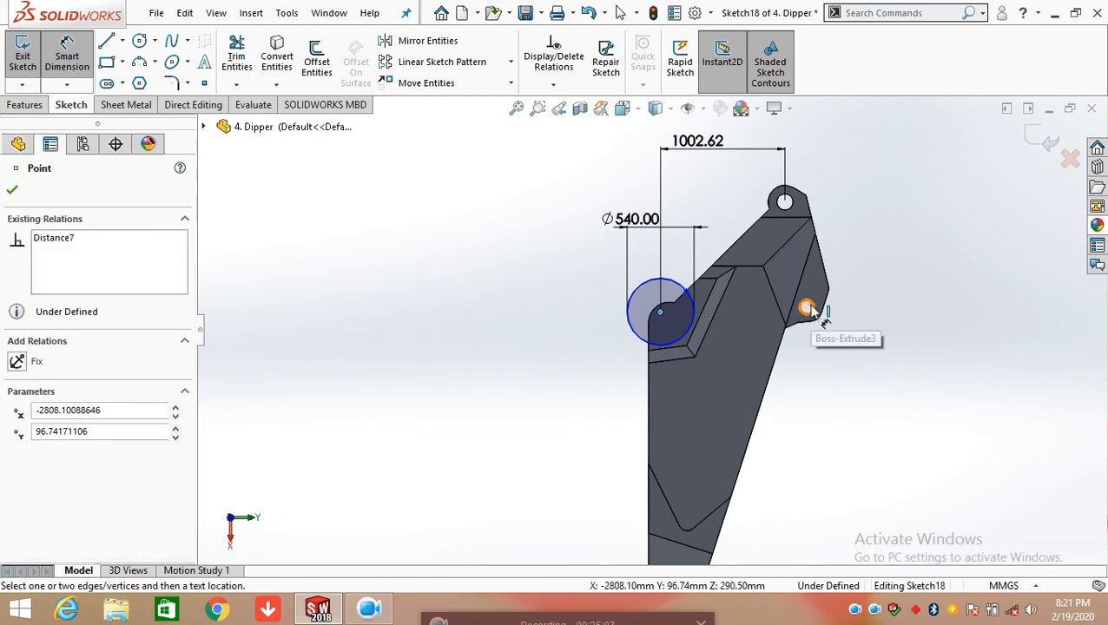
pyautogui.click(808, 309)
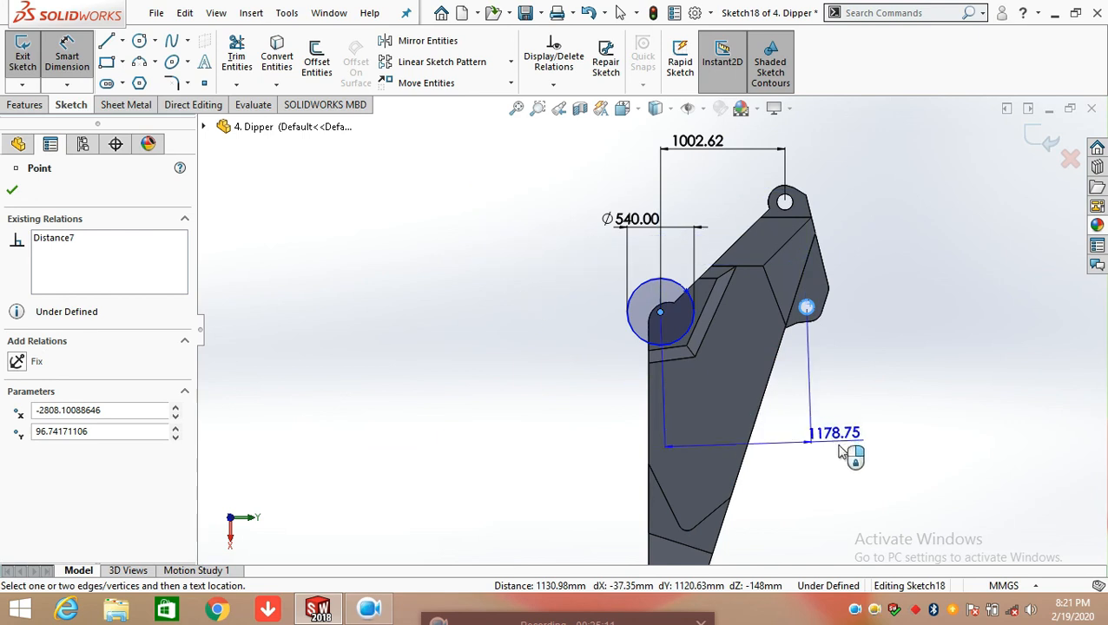
pyautogui.click(885, 471)
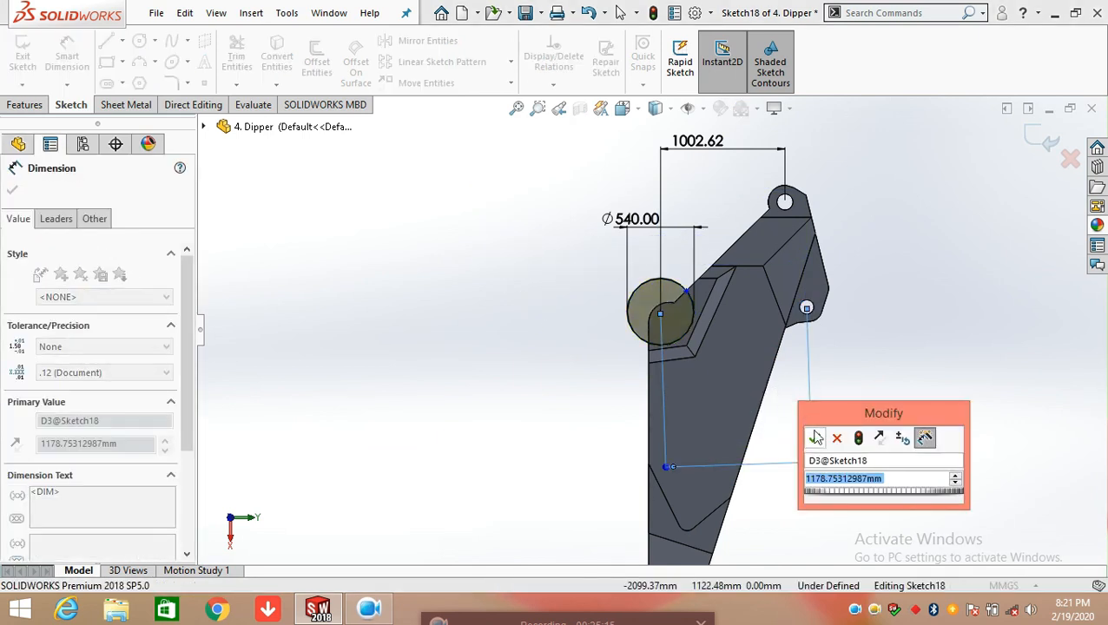
pyautogui.click(815, 438)
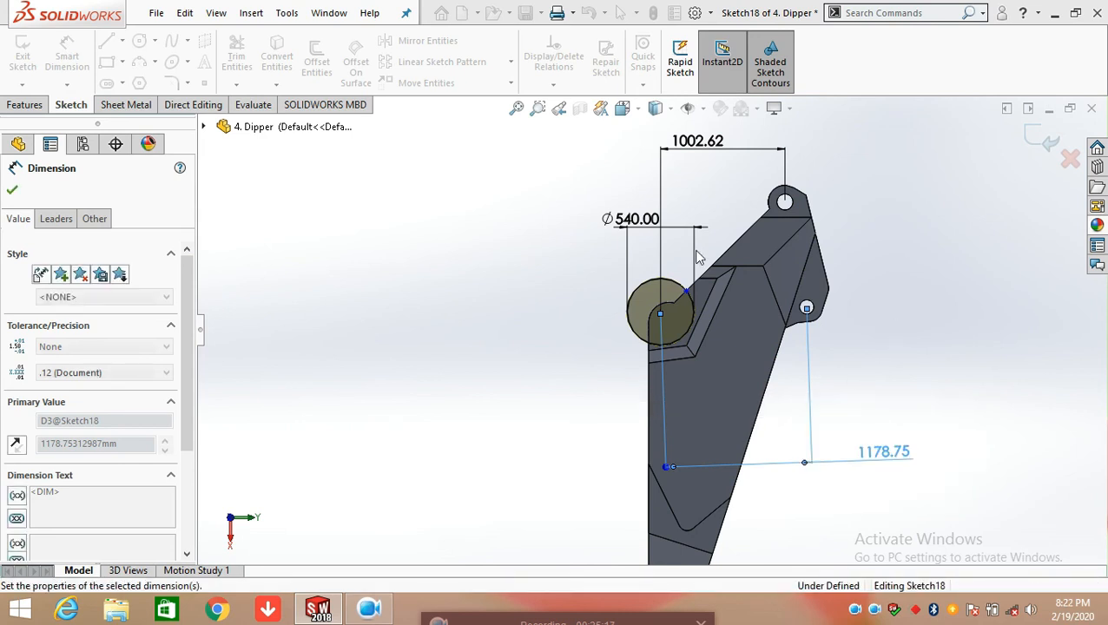
# Fully define all entities in Sketch18 and move the added vertical dimension clear of the circle
pyautogui.click(555, 85)
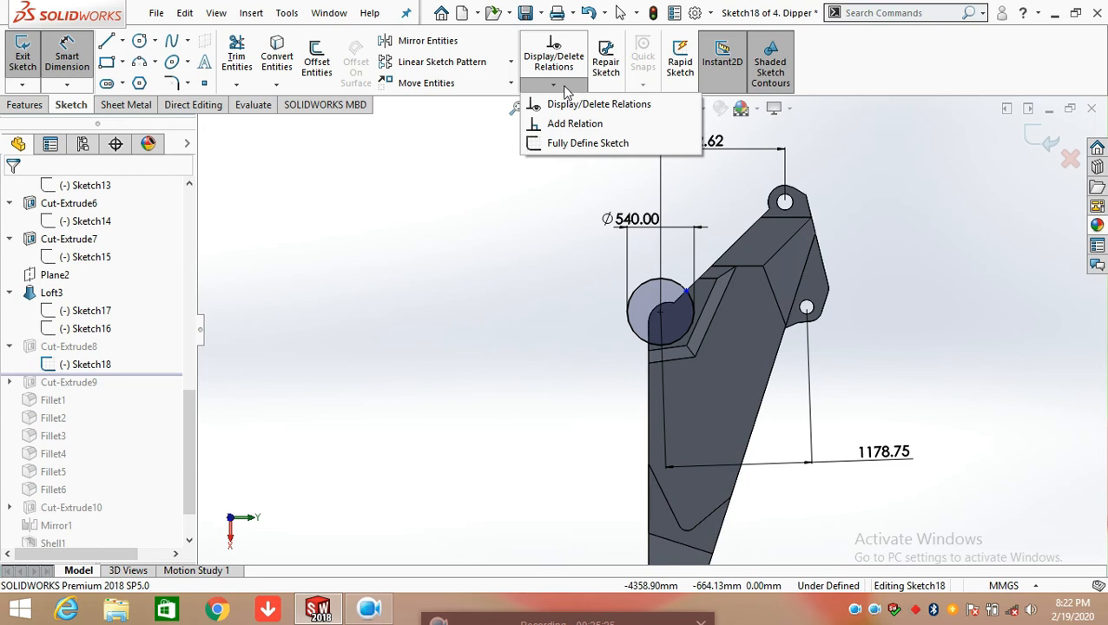
pyautogui.click(573, 144)
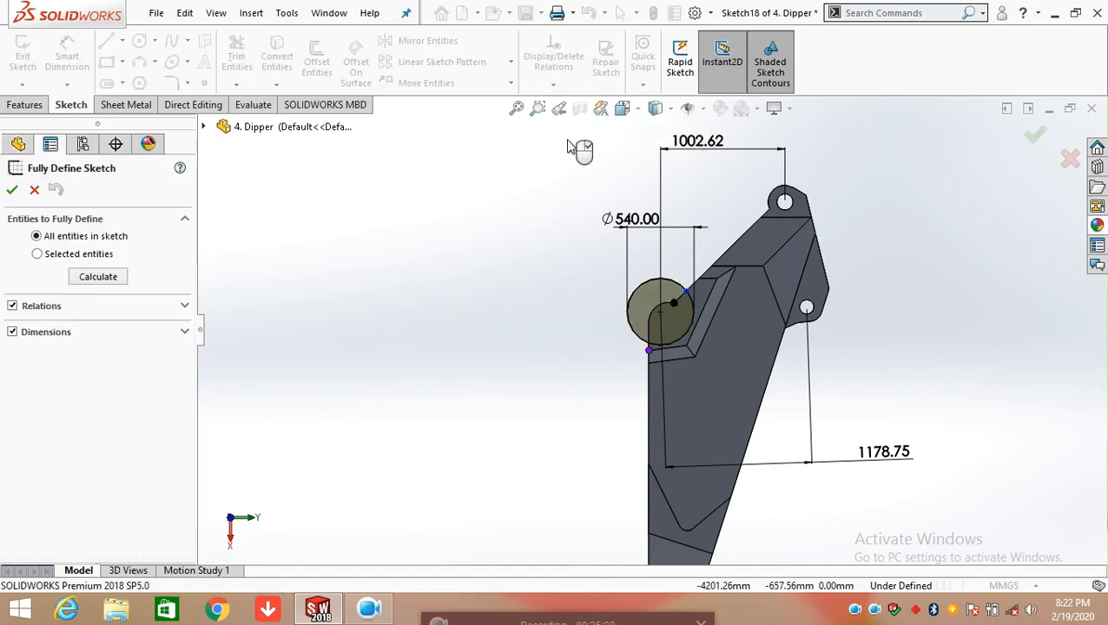
pyautogui.click(13, 188)
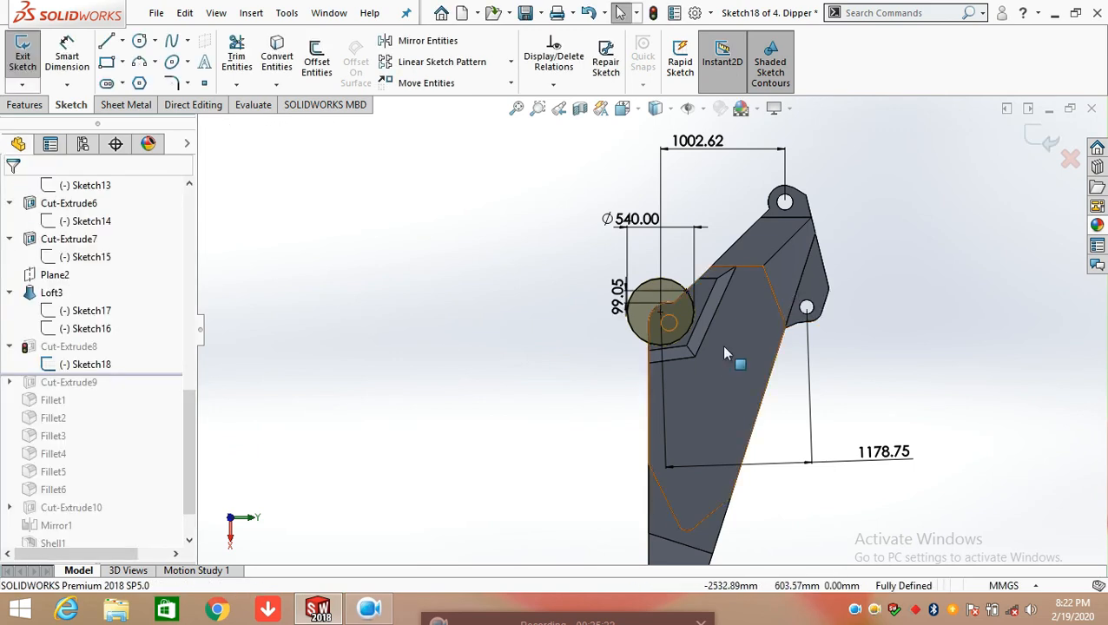
pyautogui.scroll(-3, 694, 299)
pyautogui.moveTo(526, 309); pyautogui.dragTo(419, 308)
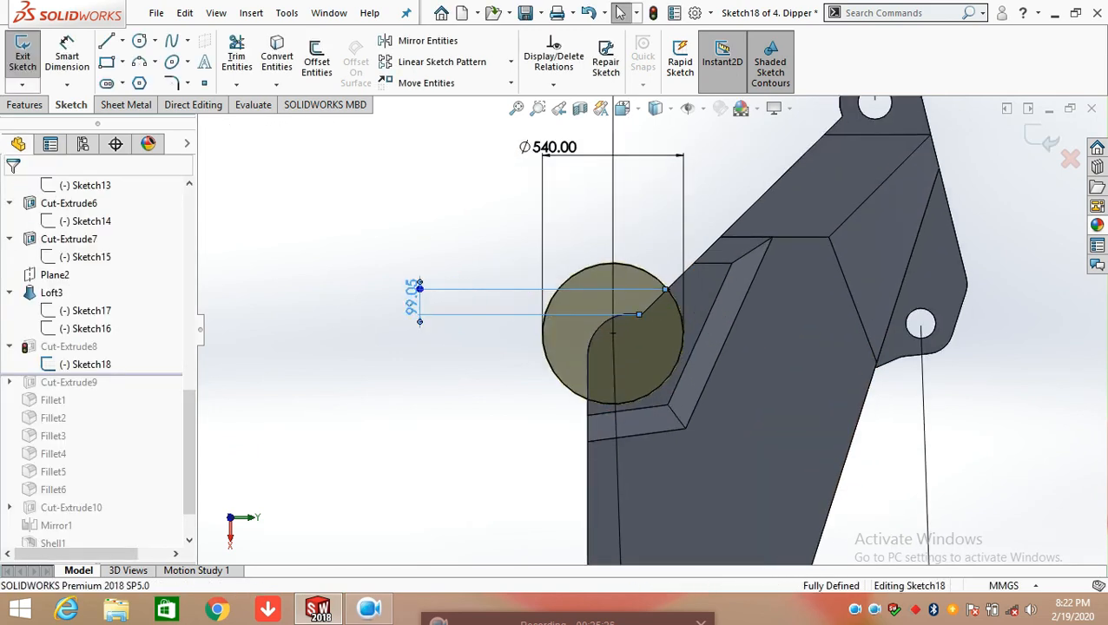
pyautogui.click(479, 384)
# Exit Sketch18 and select Cut-Extrude8 to examine its cut and dimensions on the model
pyautogui.scroll(-3, 666, 295)
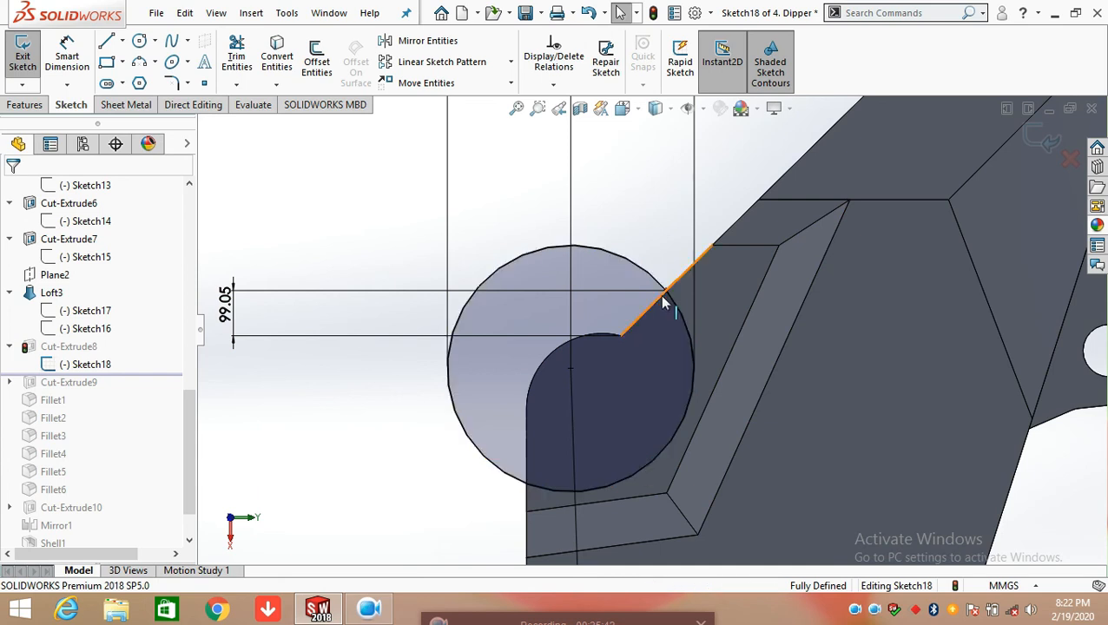
pyautogui.scroll(5, 673, 325)
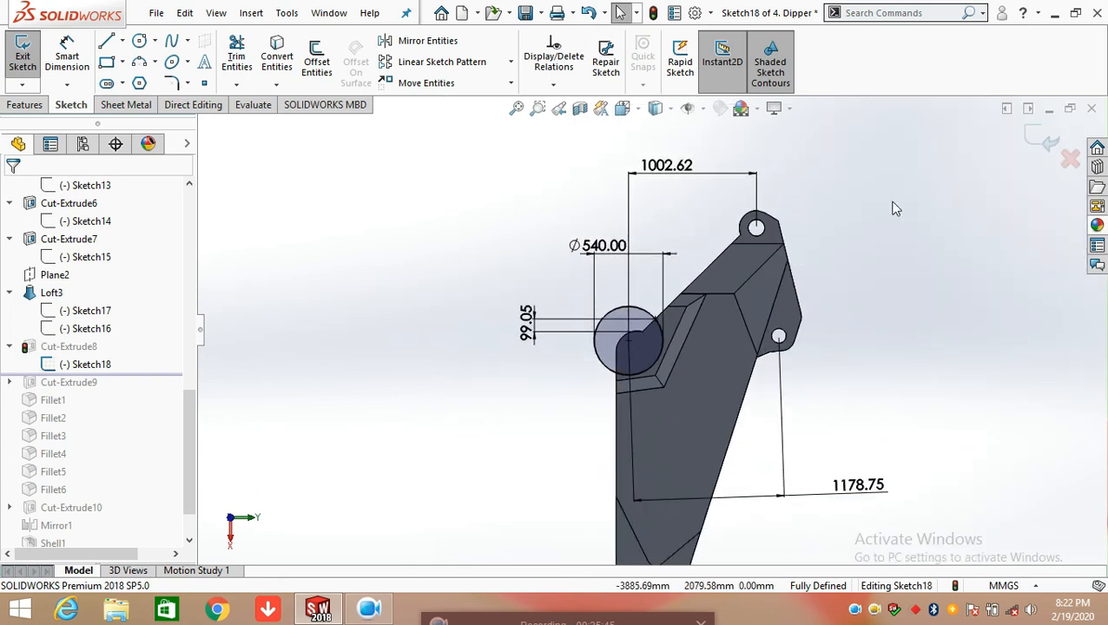
pyautogui.click(1051, 145)
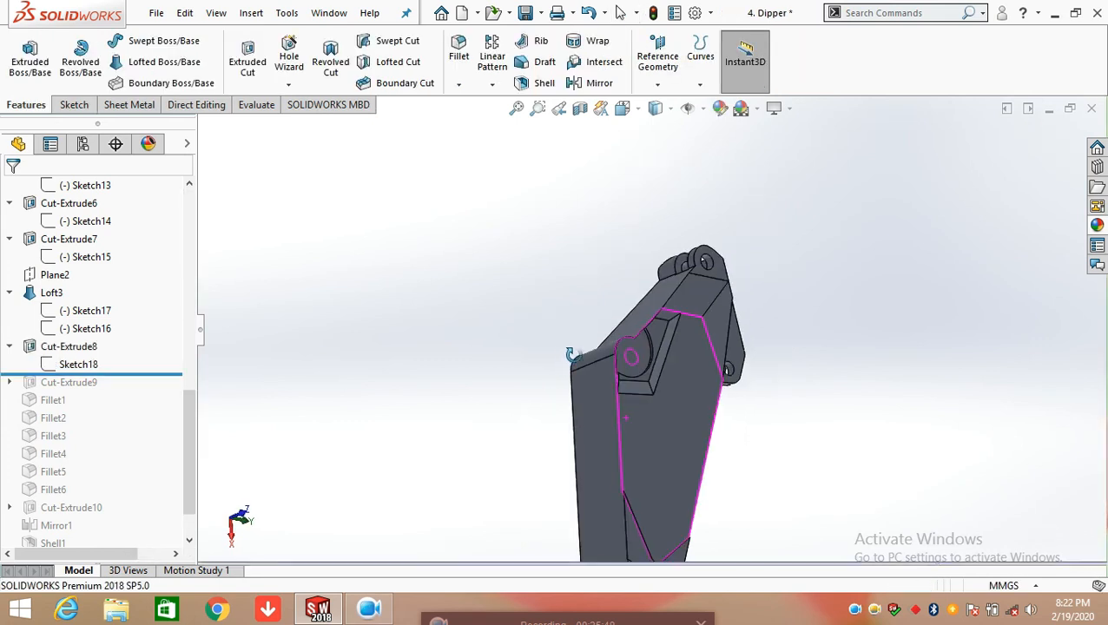
pyautogui.click(77, 348)
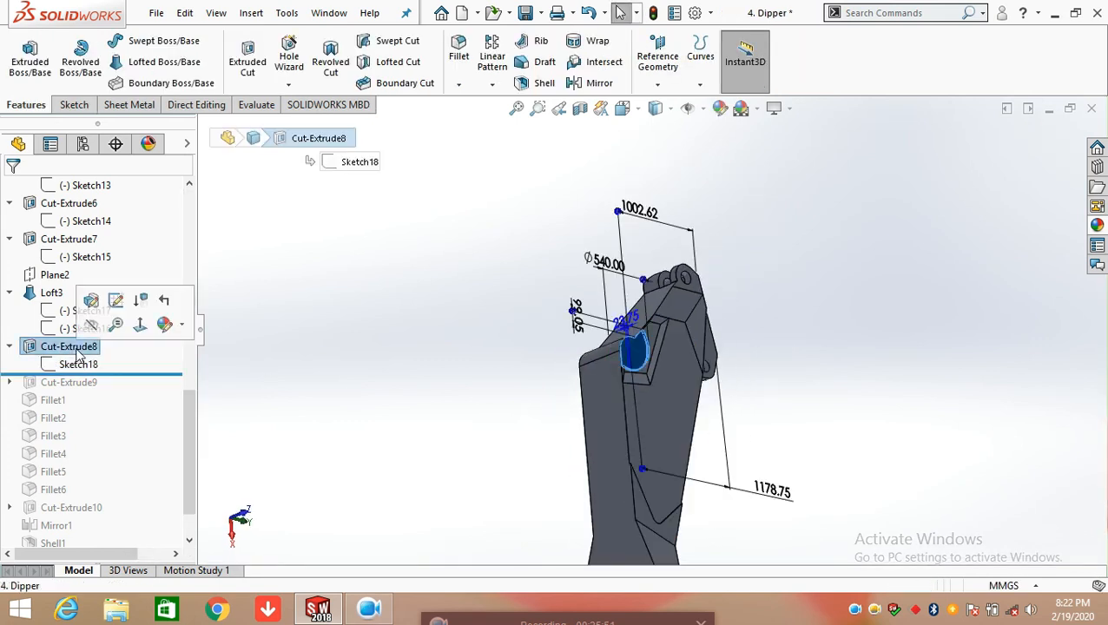
pyautogui.scroll(-2, 658, 327)
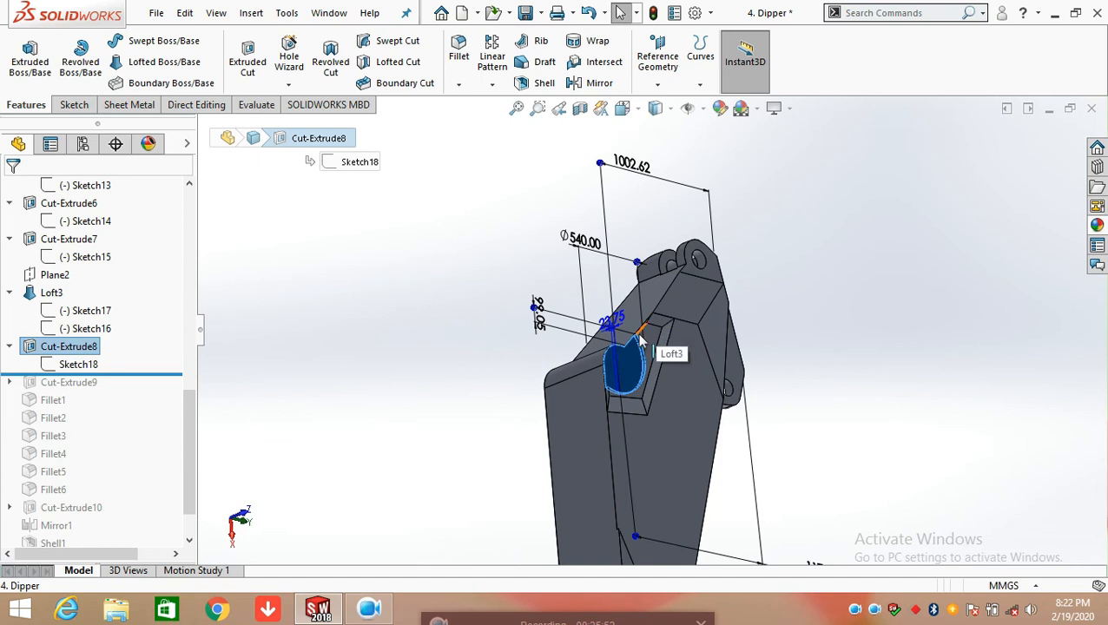
pyautogui.click(395, 322)
# Roll the feature history forward to include Cut-Extrude9 and open its Sketch19 for editing
pyautogui.moveTo(136, 374); pyautogui.dragTo(128, 388)
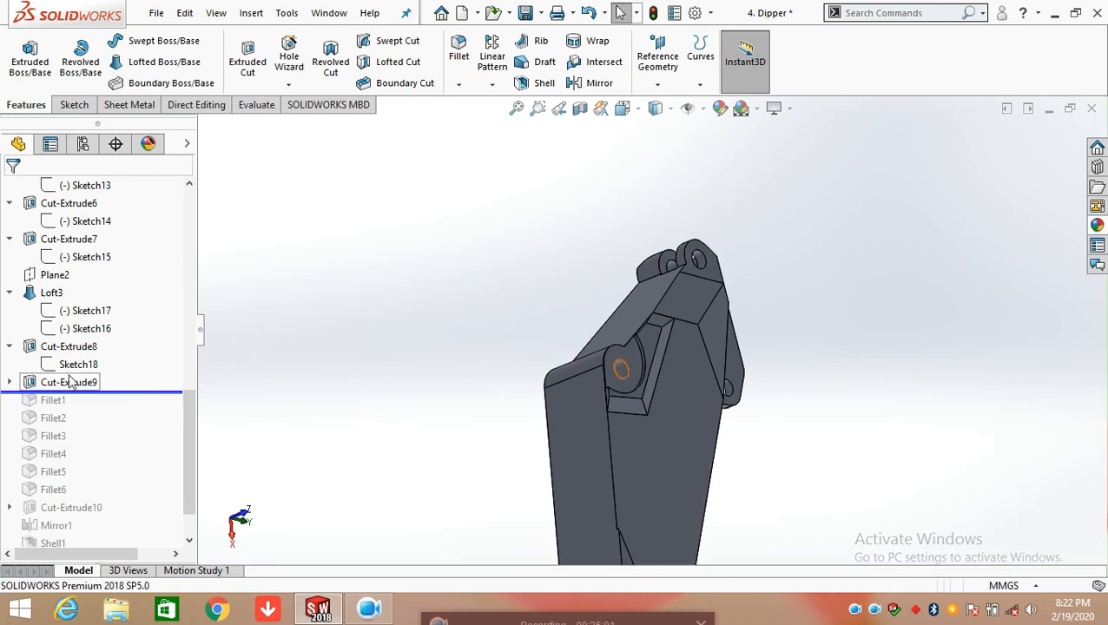
pyautogui.click(8, 382)
pyautogui.click(65, 402)
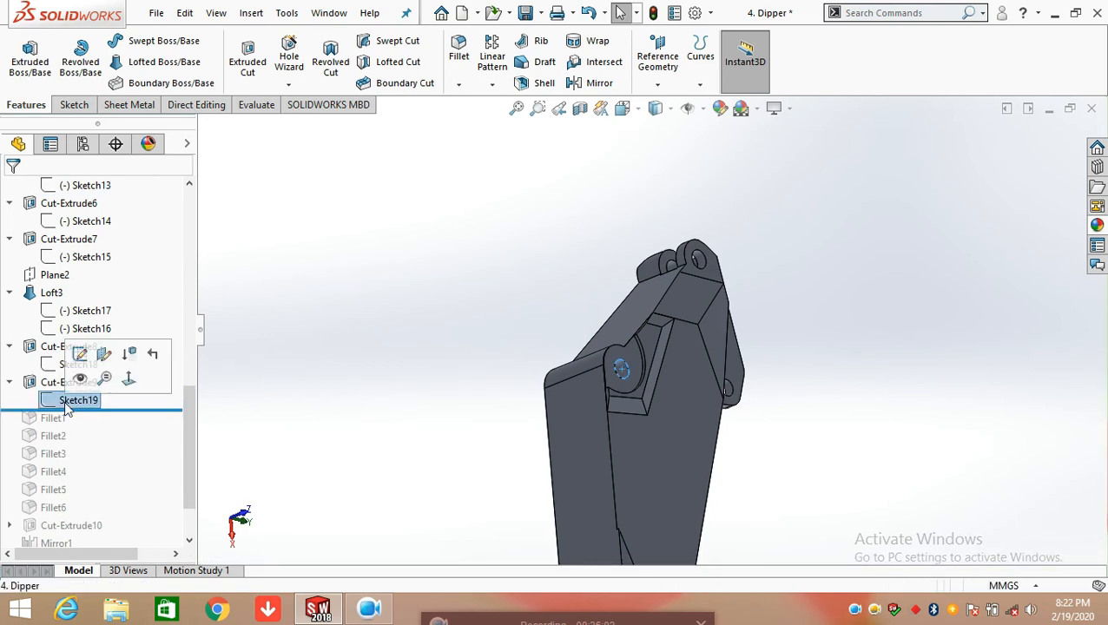
pyautogui.click(79, 353)
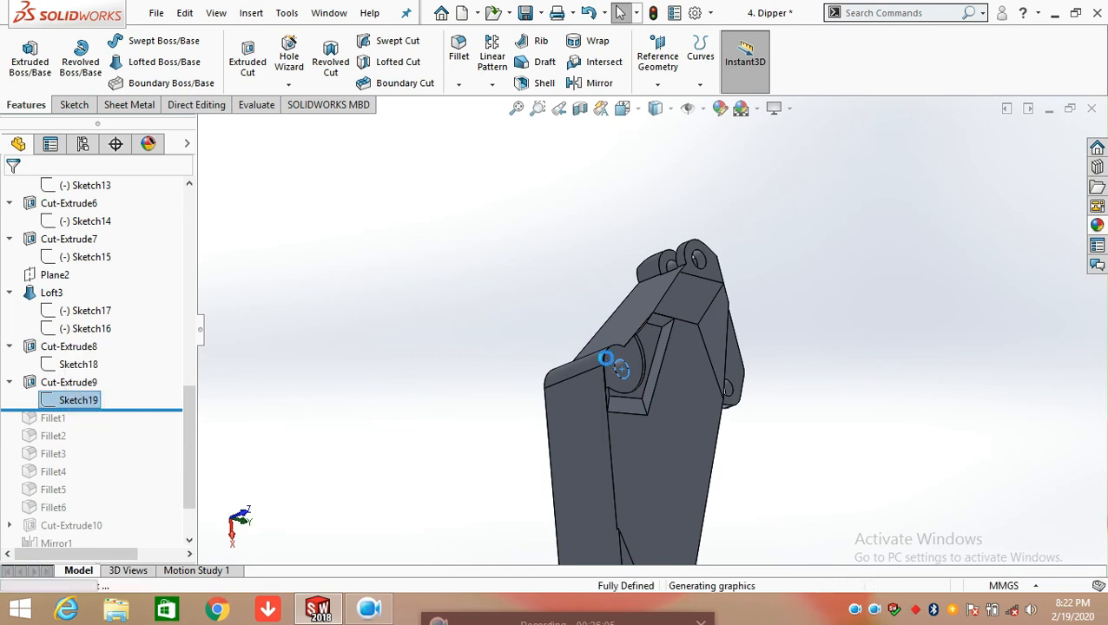
# Add a diameter dimension to the circle in Sketch19 as a driven dimension, placing it outside the rounded boss
pyautogui.press('space')
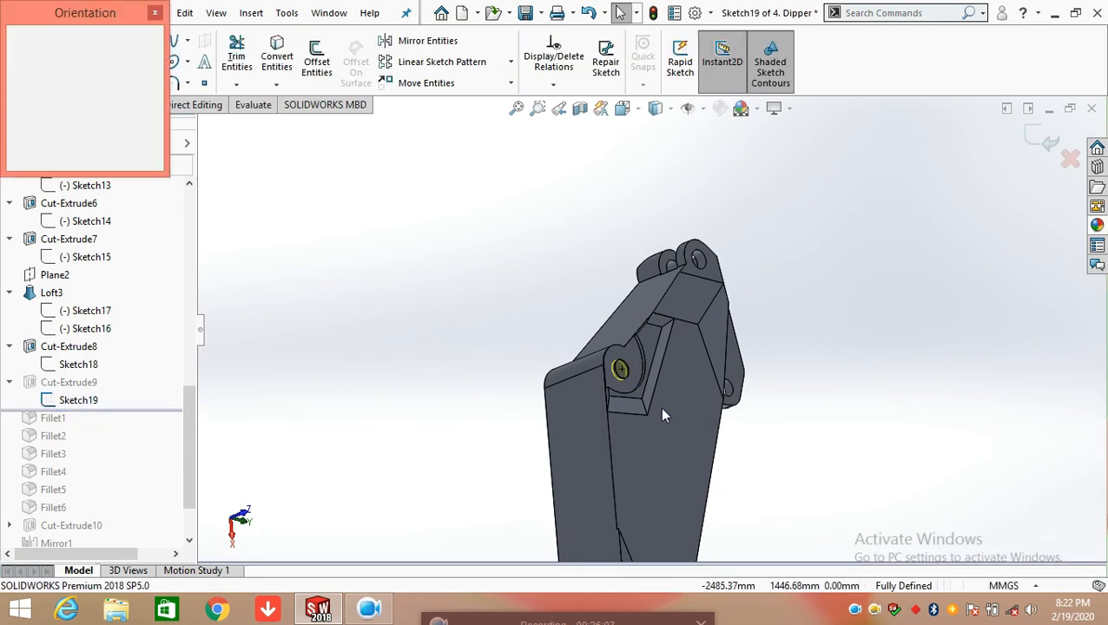
pyautogui.click(630, 382)
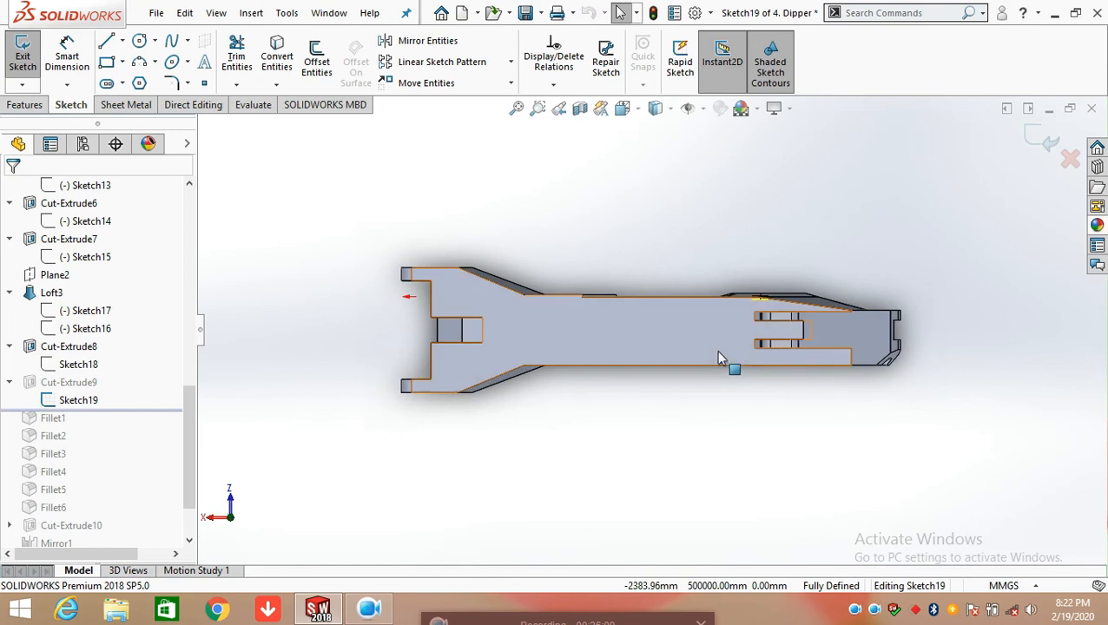
pyautogui.press('space')
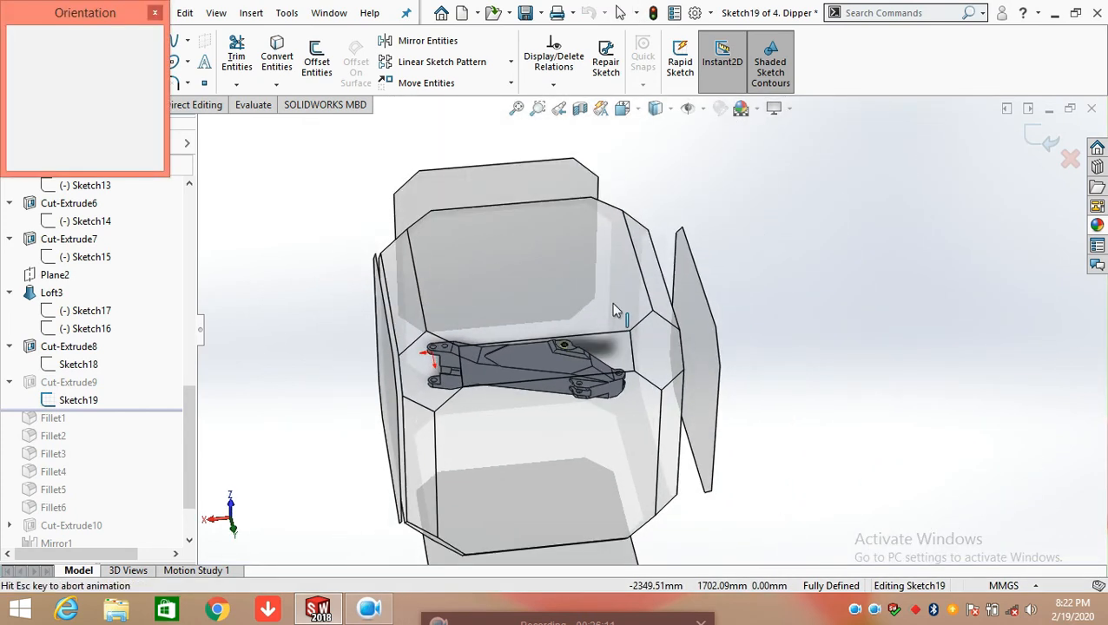
pyautogui.click(571, 307)
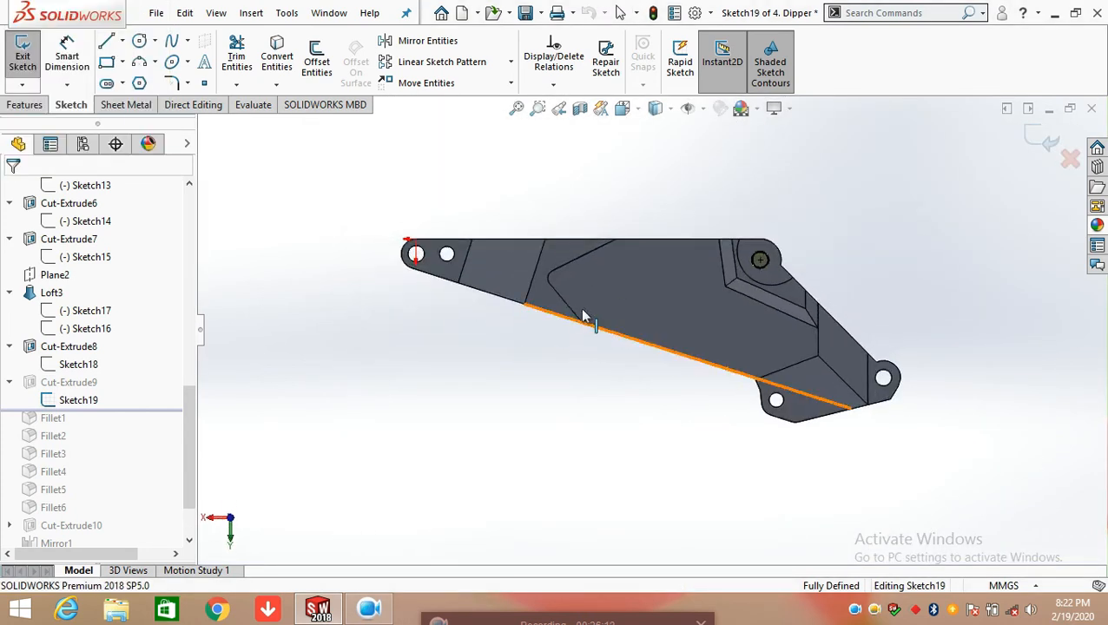
pyautogui.click(67, 54)
pyautogui.click(761, 259)
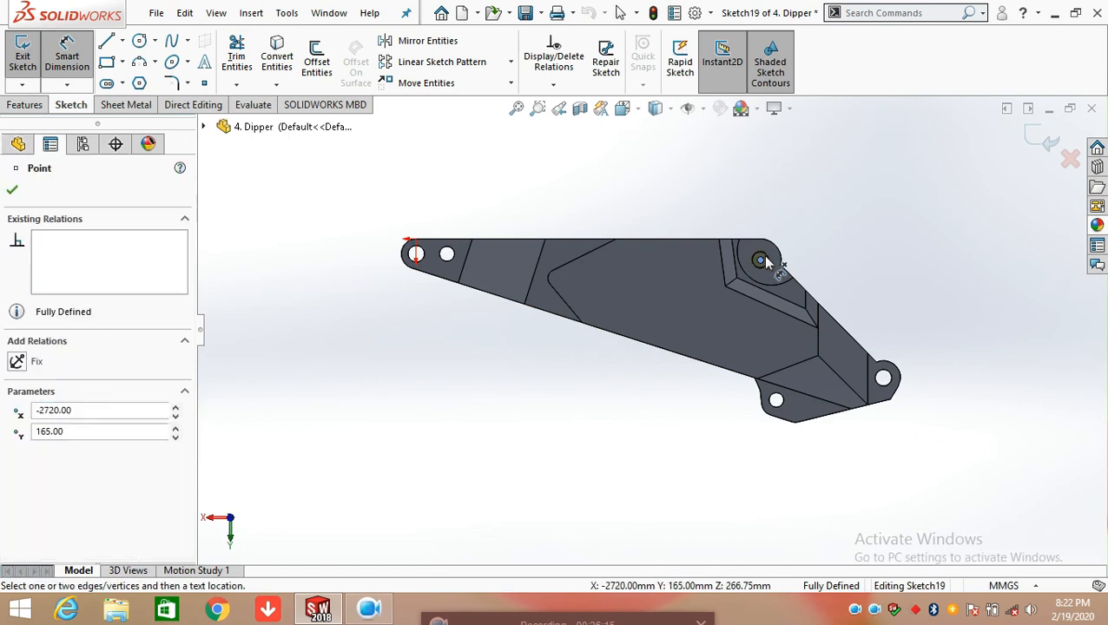
pyautogui.scroll(-4, 773, 261)
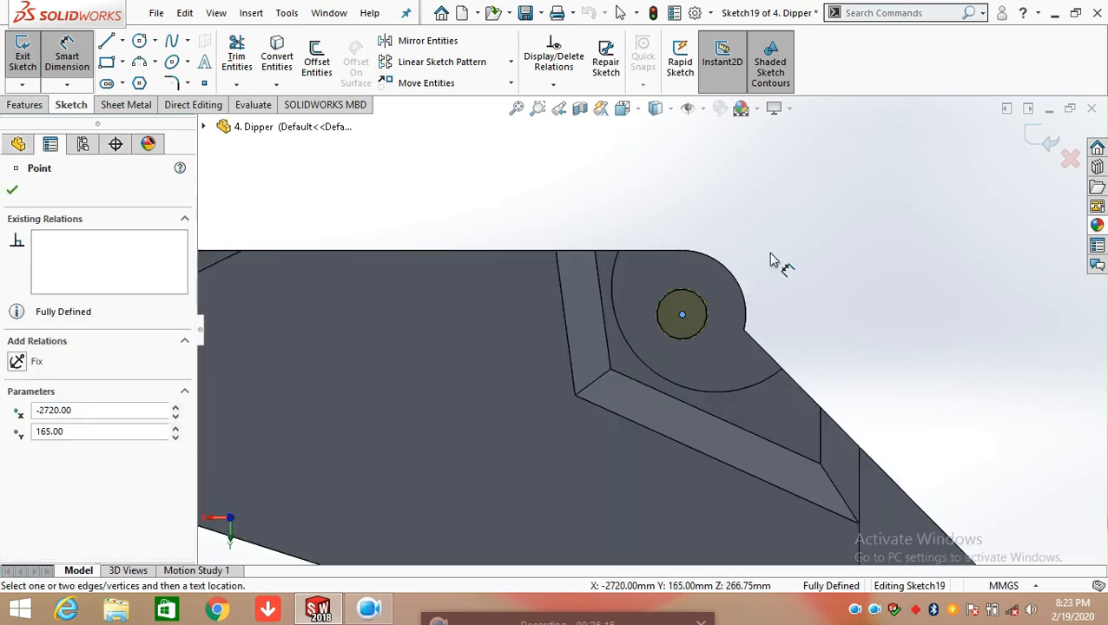
pyautogui.click(670, 308)
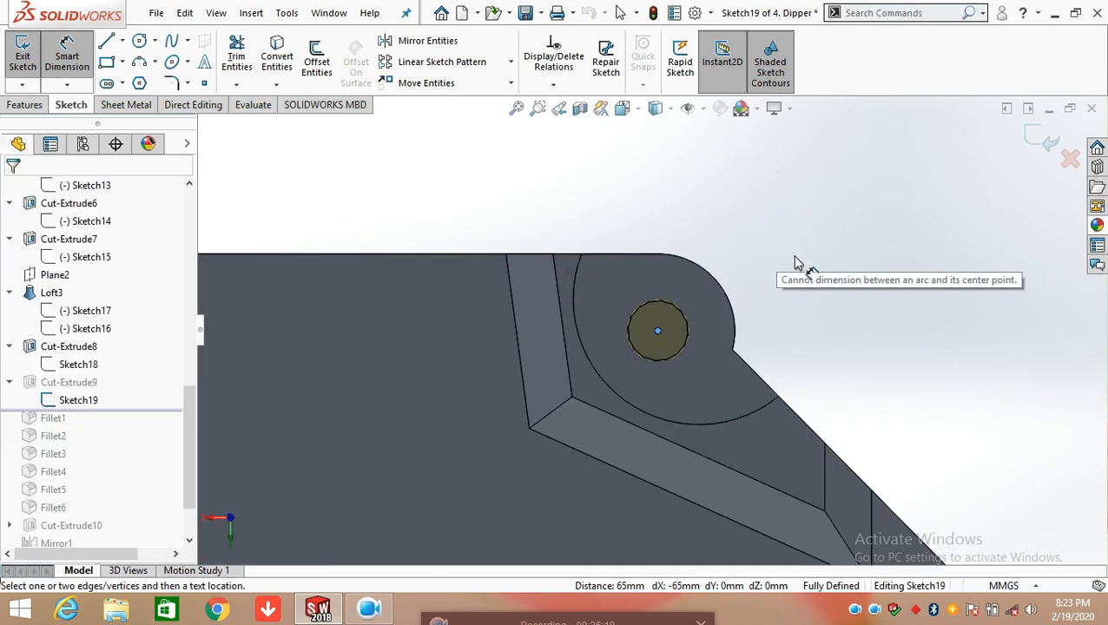
pyautogui.click(709, 302)
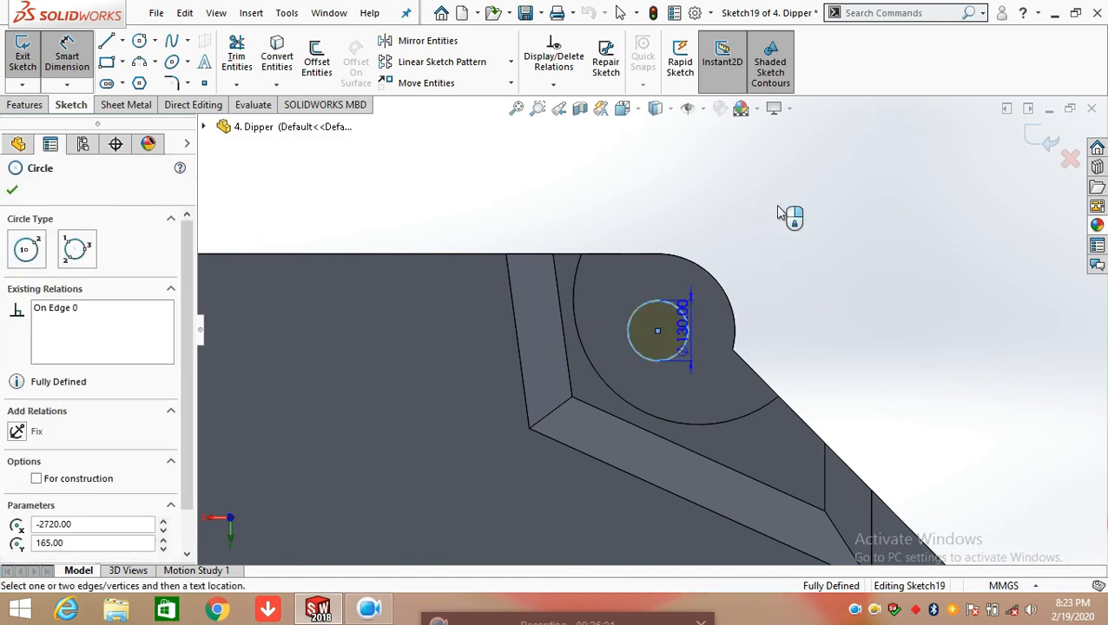
pyautogui.click(794, 217)
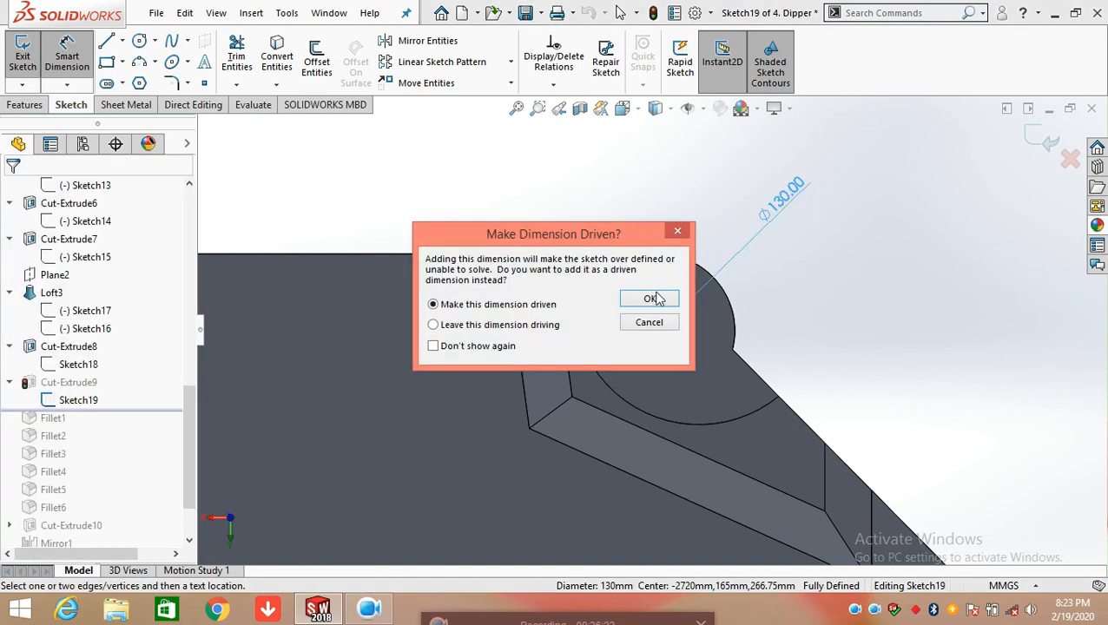
pyautogui.click(653, 299)
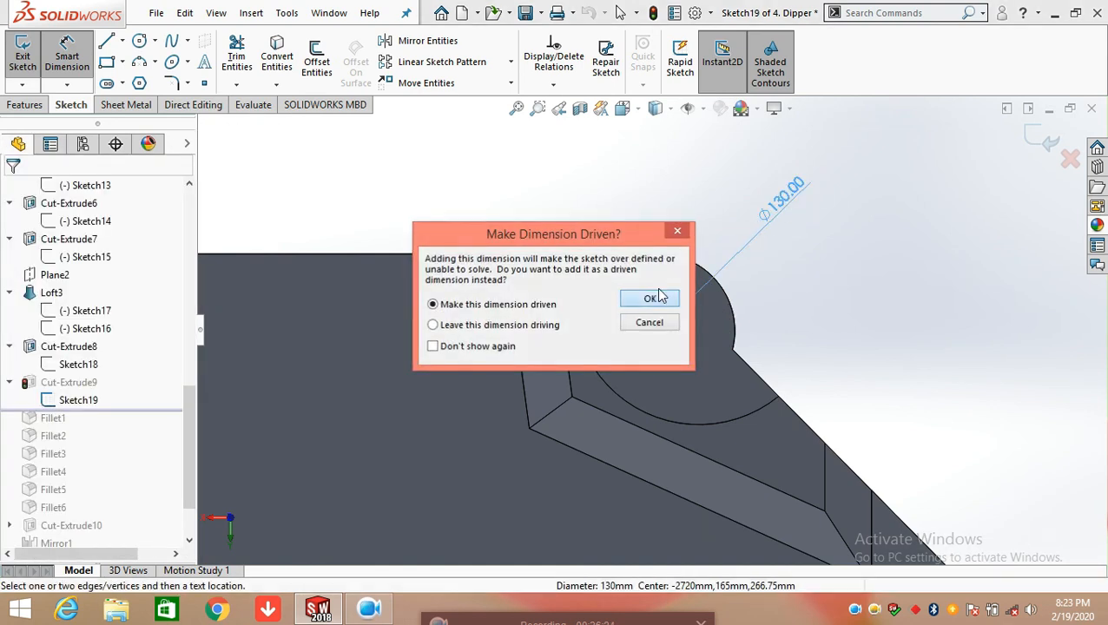
# Fully define all entities in Sketch19 and exit the sketch
pyautogui.click(553, 85)
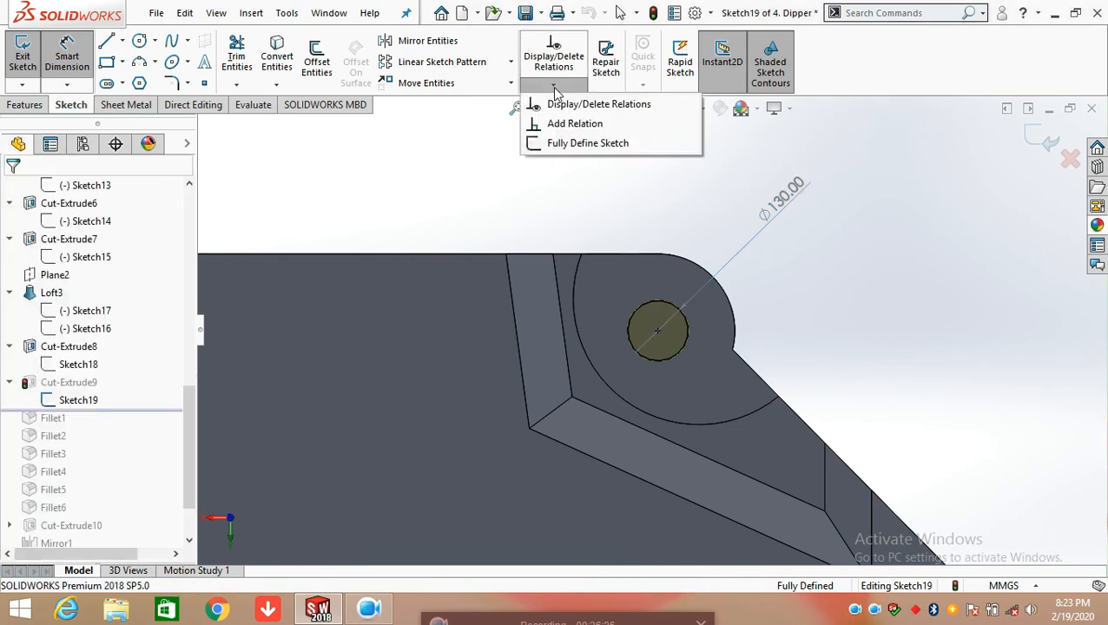
pyautogui.click(571, 144)
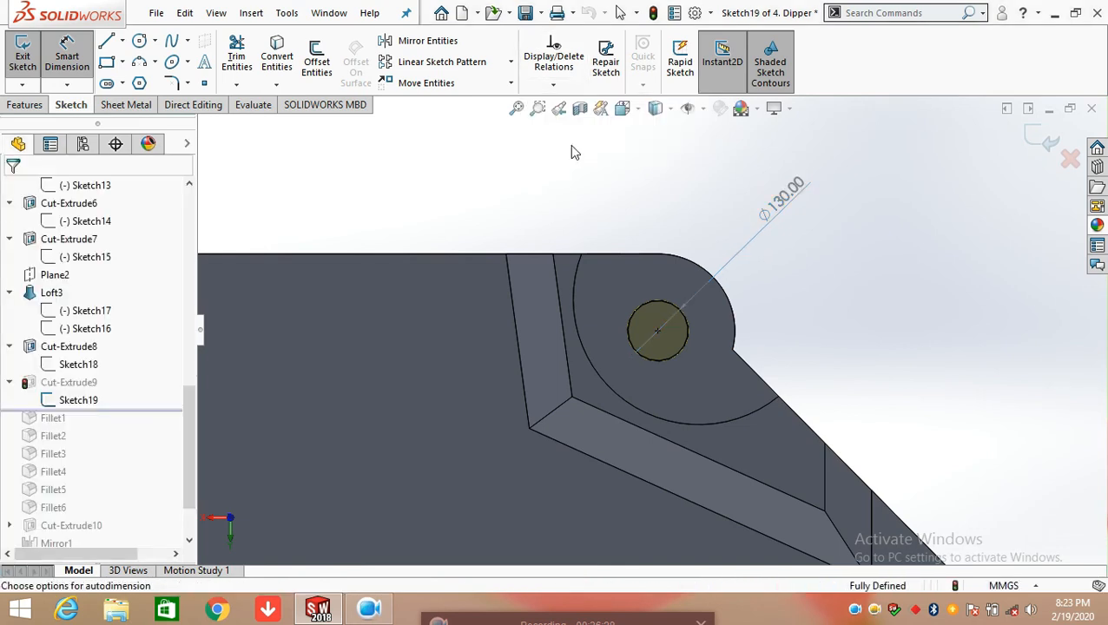
pyautogui.click(12, 189)
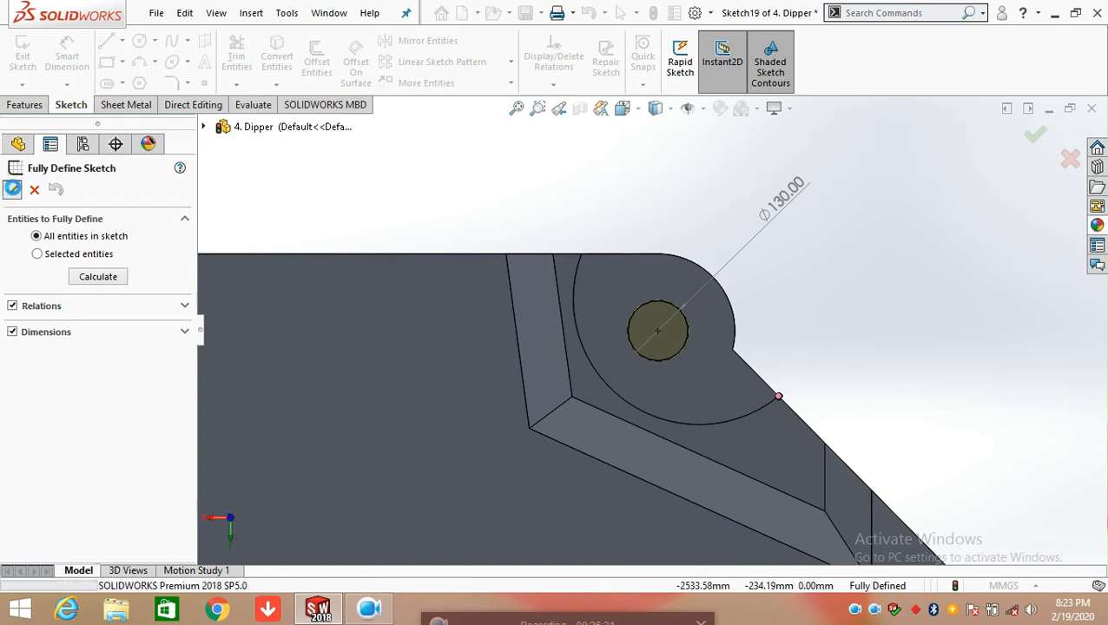
pyautogui.scroll(3, 867, 330)
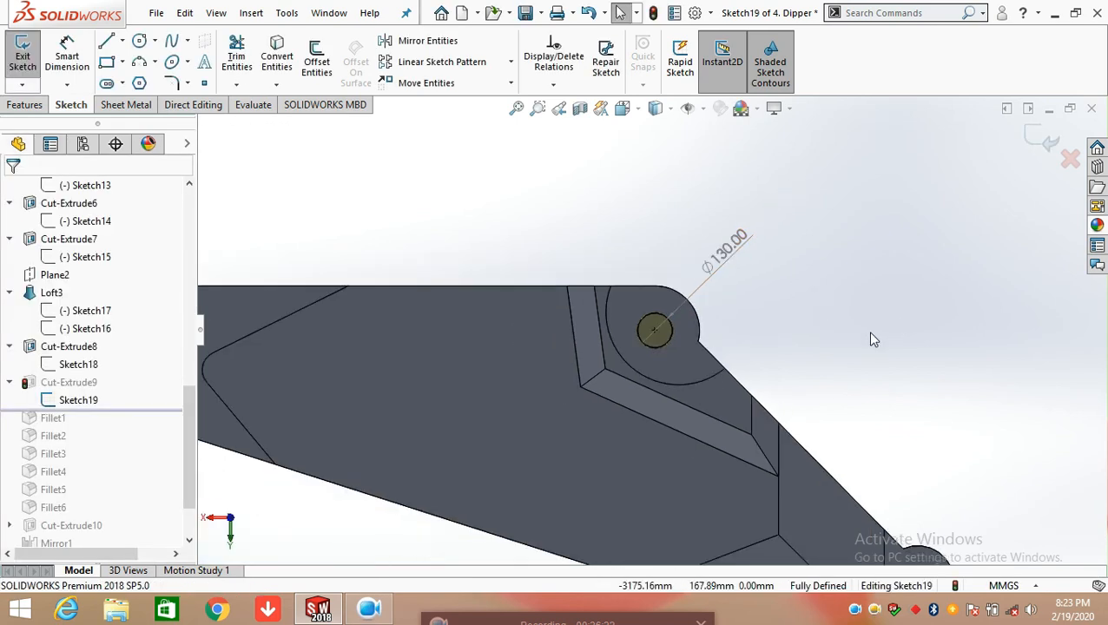
pyautogui.scroll(-5, 738, 374)
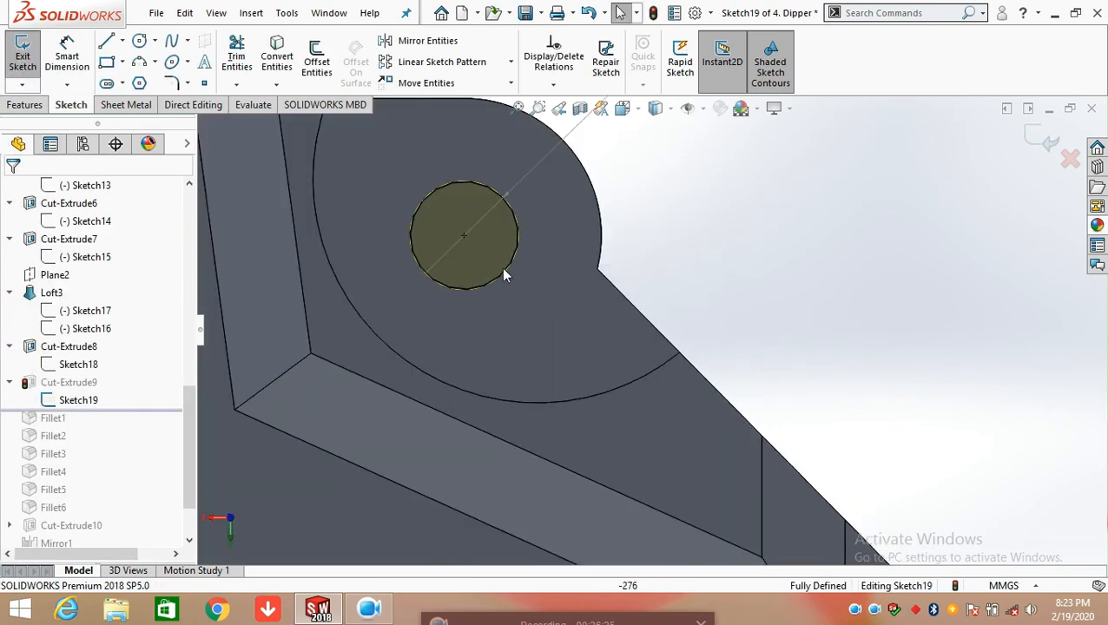
pyautogui.scroll(3, 520, 252)
pyautogui.moveTo(529, 250); pyautogui.dragTo(359, 351, button='middle')
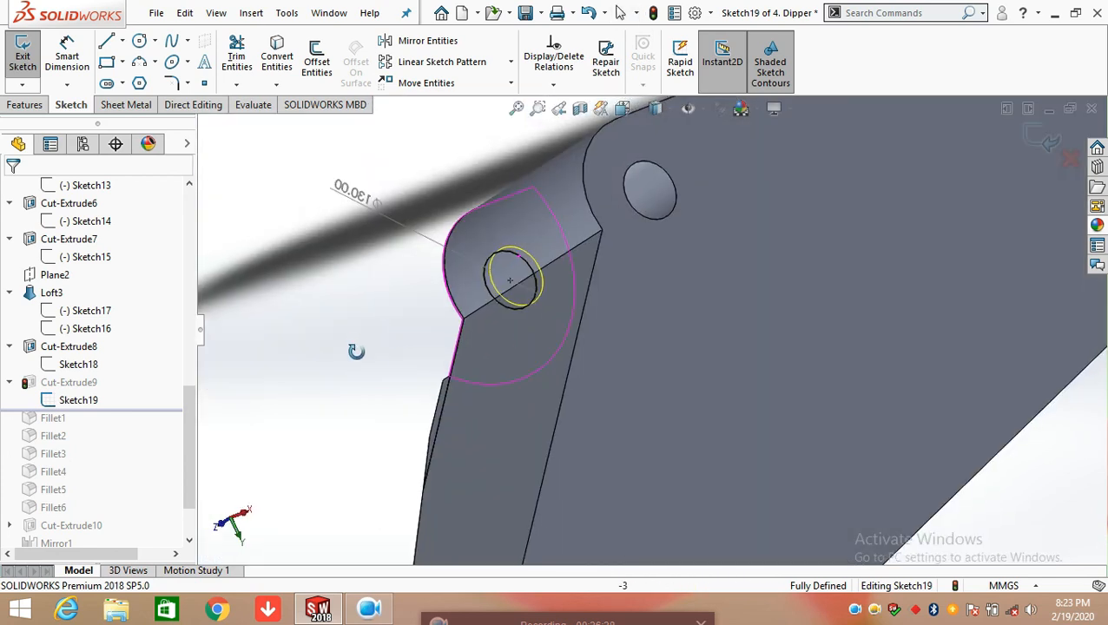
pyautogui.click(1040, 144)
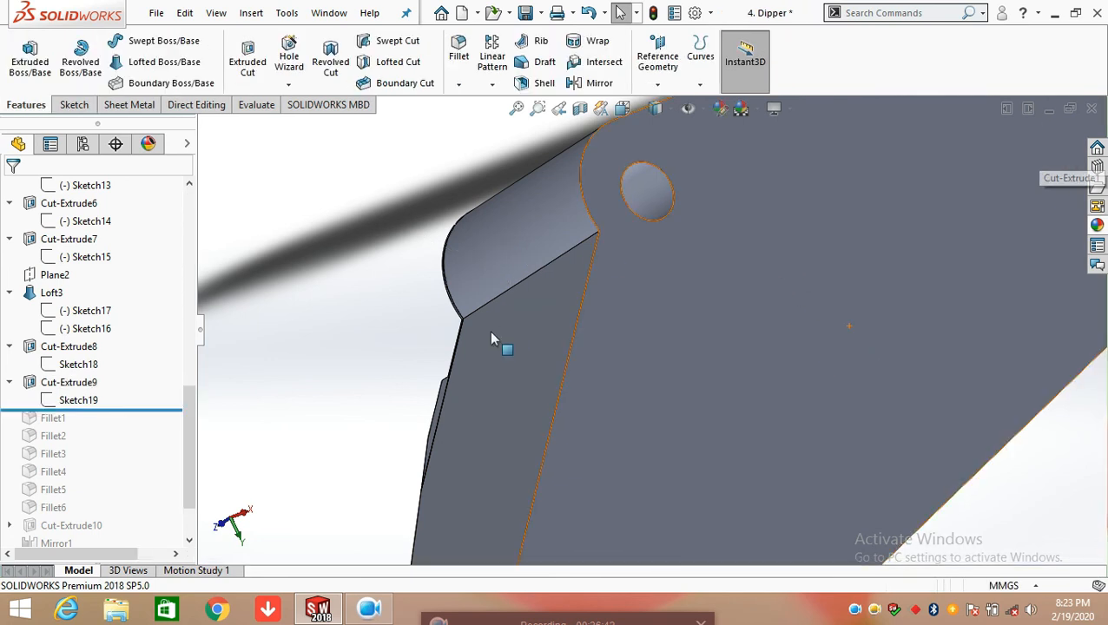
# Roll the feature history forward to include Fillet1 and open that fillet for editing
pyautogui.scroll(8, 358, 352)
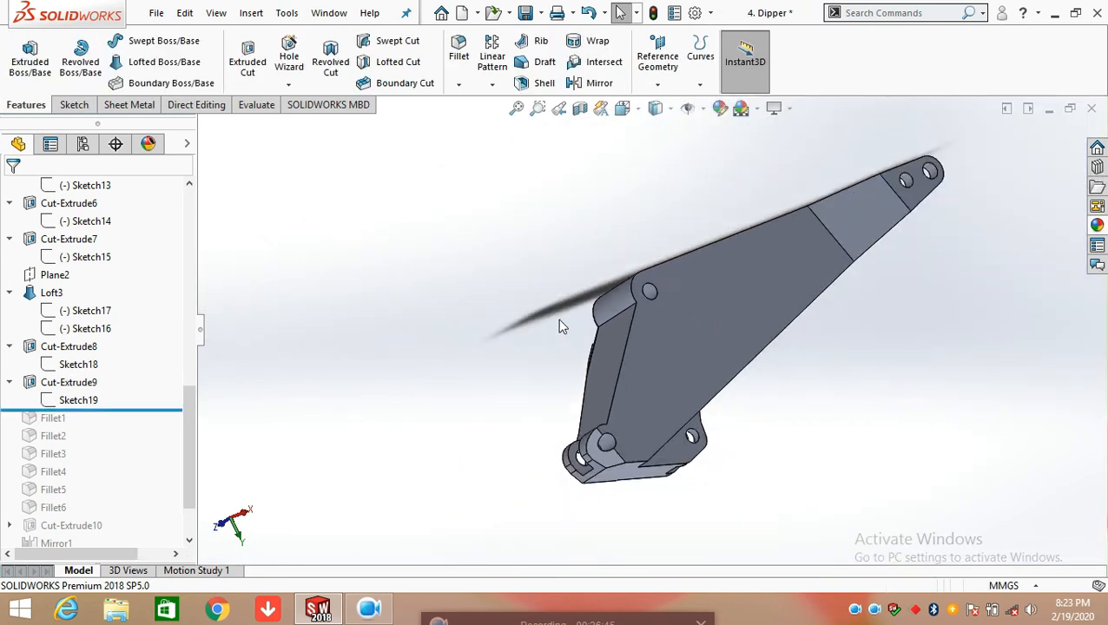
pyautogui.moveTo(646, 373); pyautogui.dragTo(822, 312, button='middle')
pyautogui.scroll(-2, 107, 463)
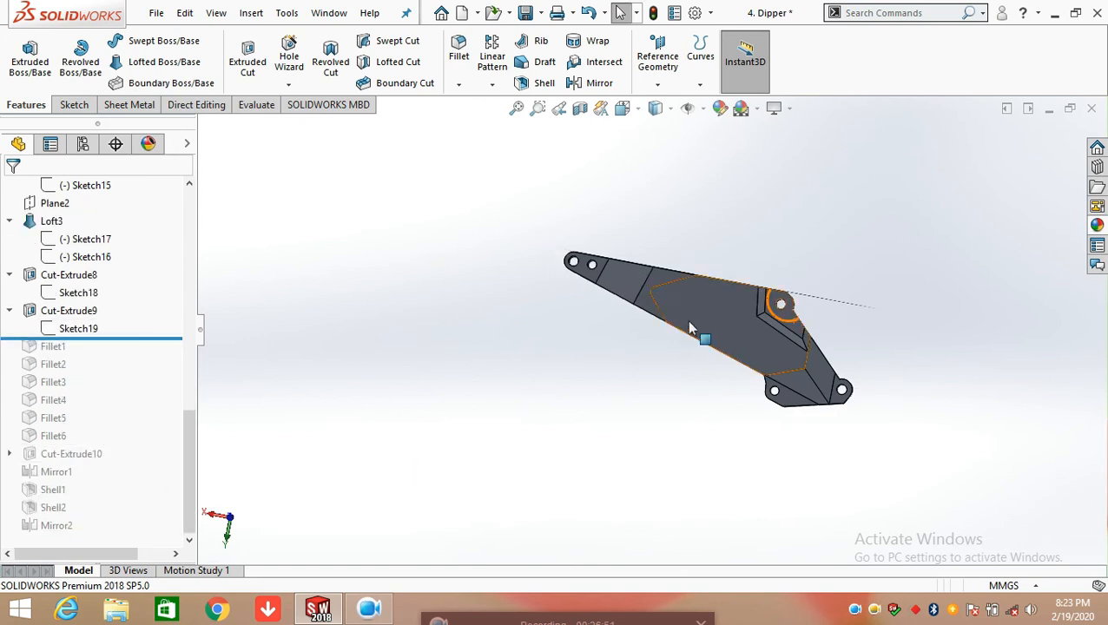
pyautogui.moveTo(829, 235); pyautogui.dragTo(796, 207, button='middle')
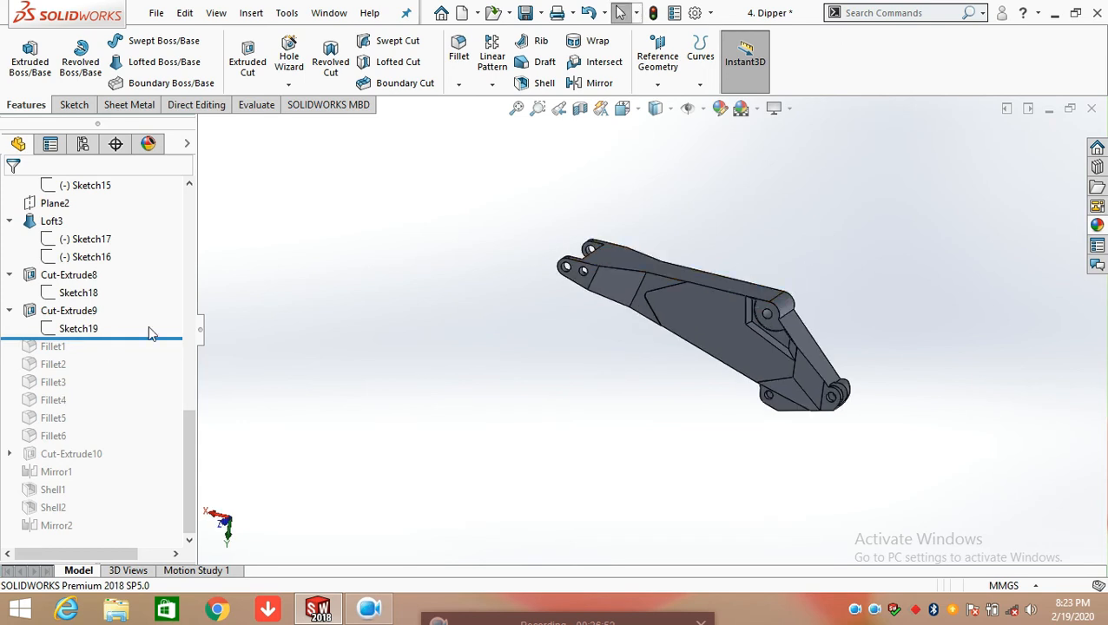
pyautogui.moveTo(155, 338); pyautogui.dragTo(146, 355)
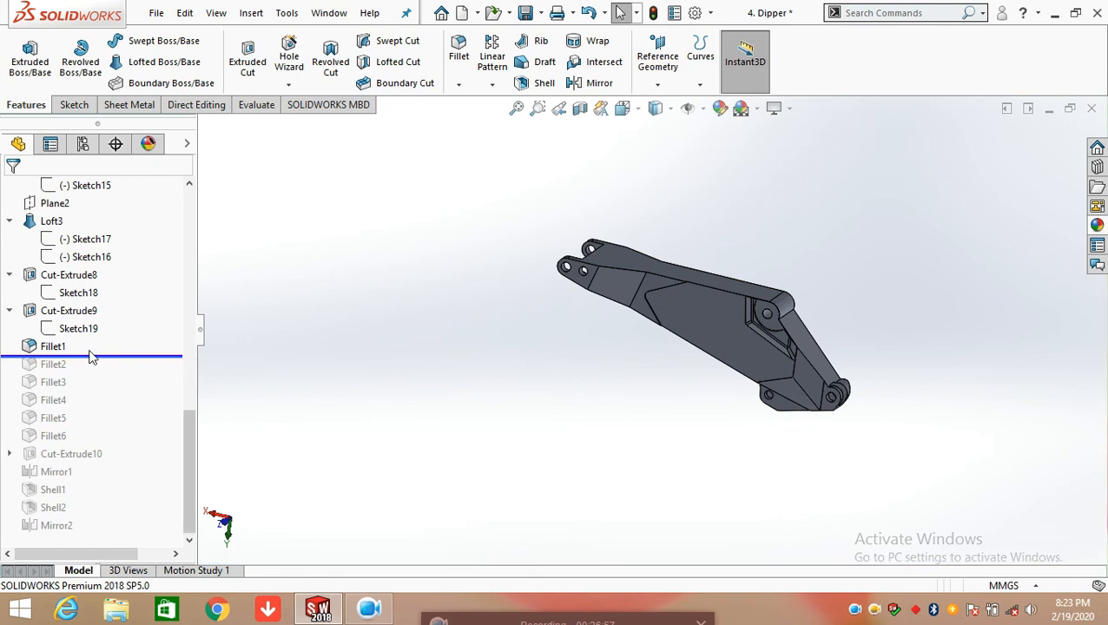
pyautogui.click(52, 348)
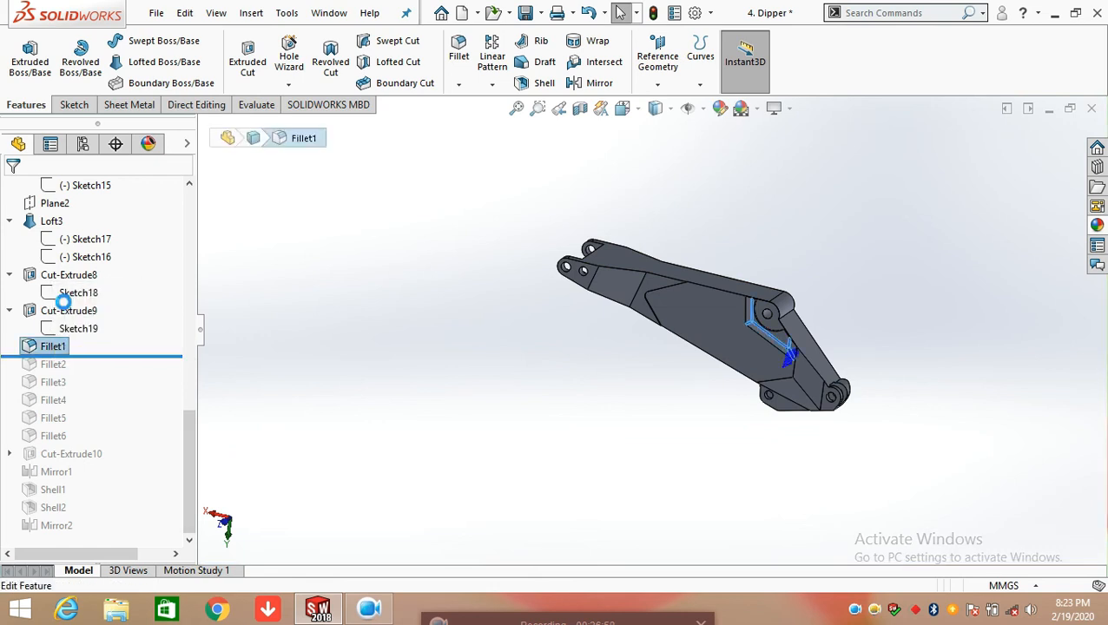
pyautogui.doubleClick(799, 353)
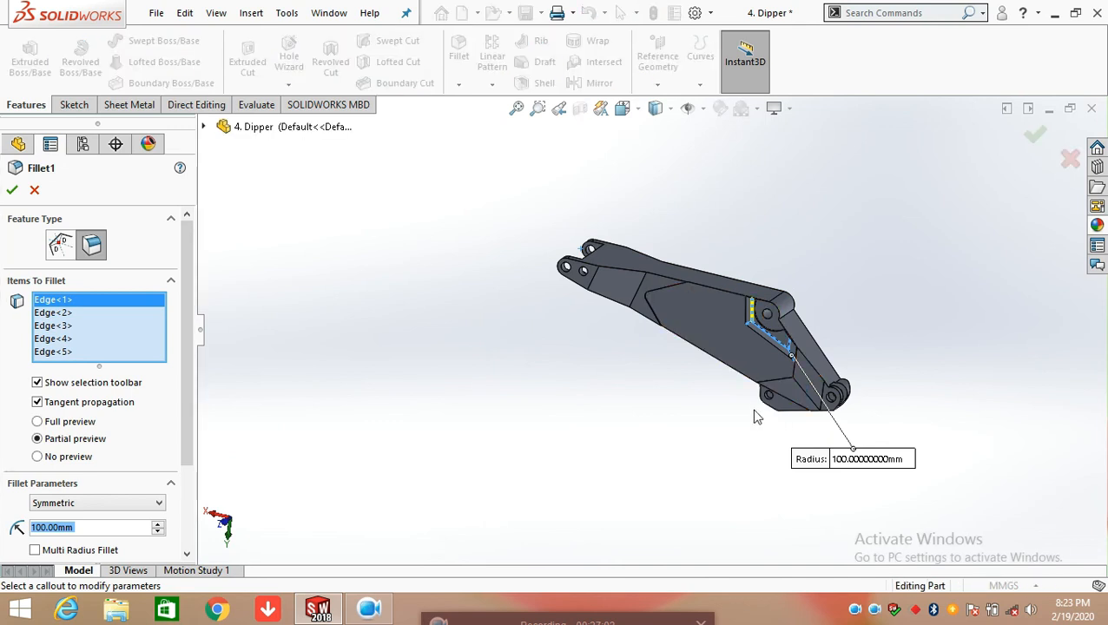
# Examine the selected edges and radius of Fillet1 around the raised pad, and accept the fillet with its current settings
pyautogui.scroll(-5, 781, 352)
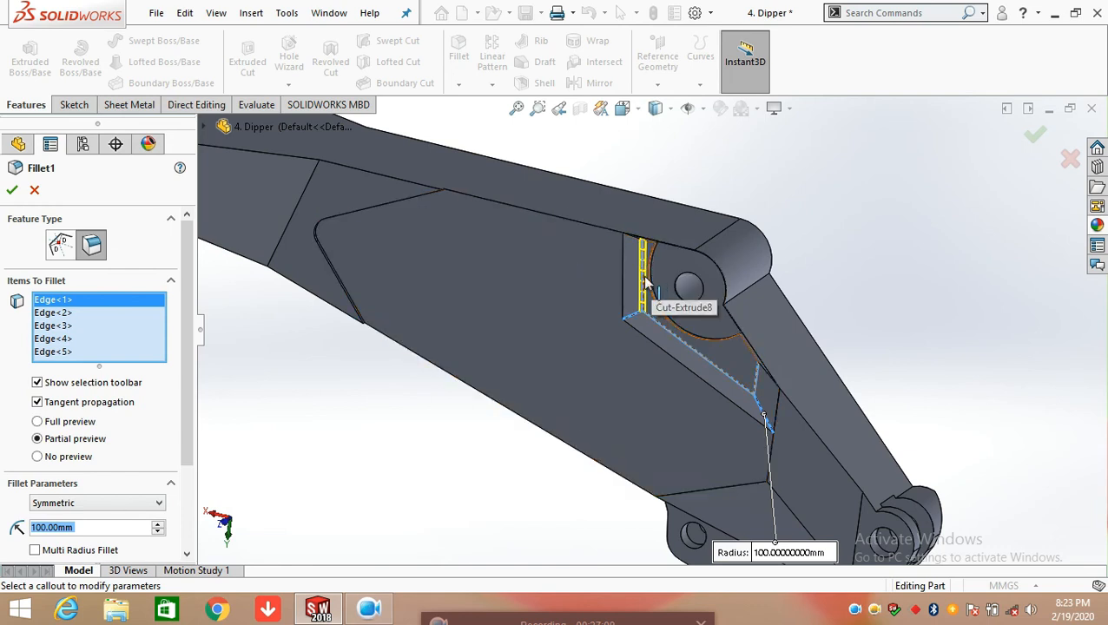
pyautogui.scroll(-3, 641, 303)
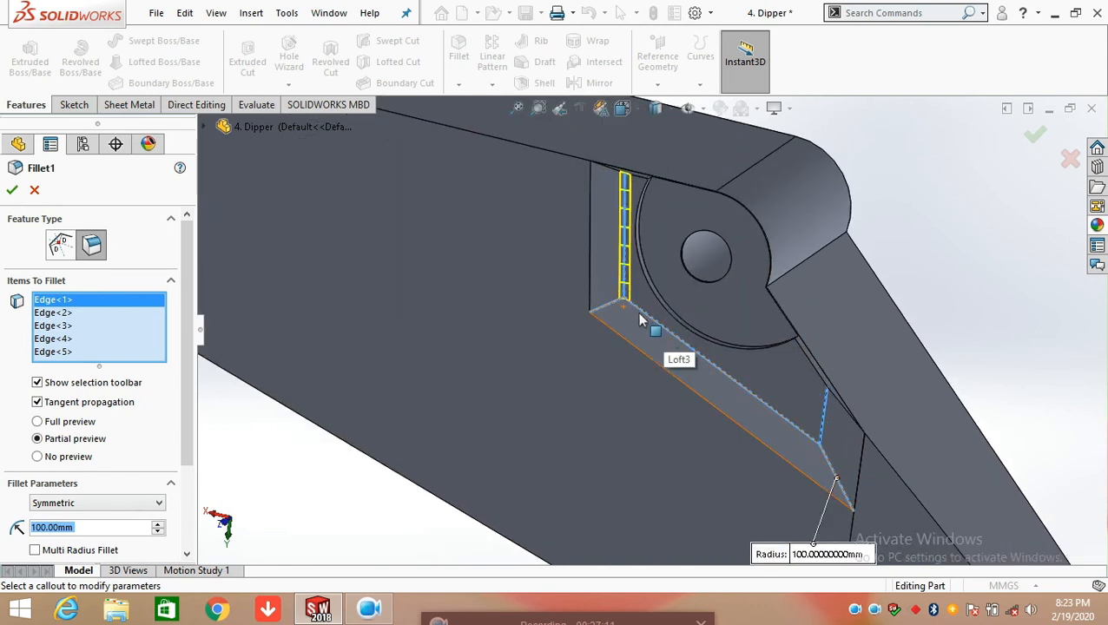
pyautogui.scroll(5, 797, 363)
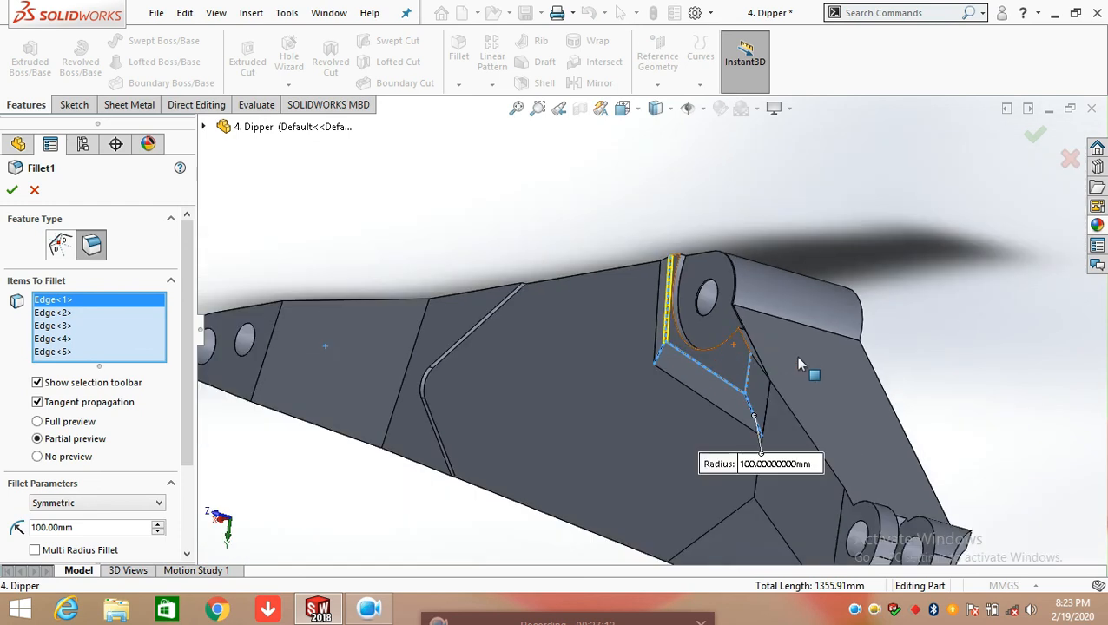
pyautogui.scroll(-3, 797, 363)
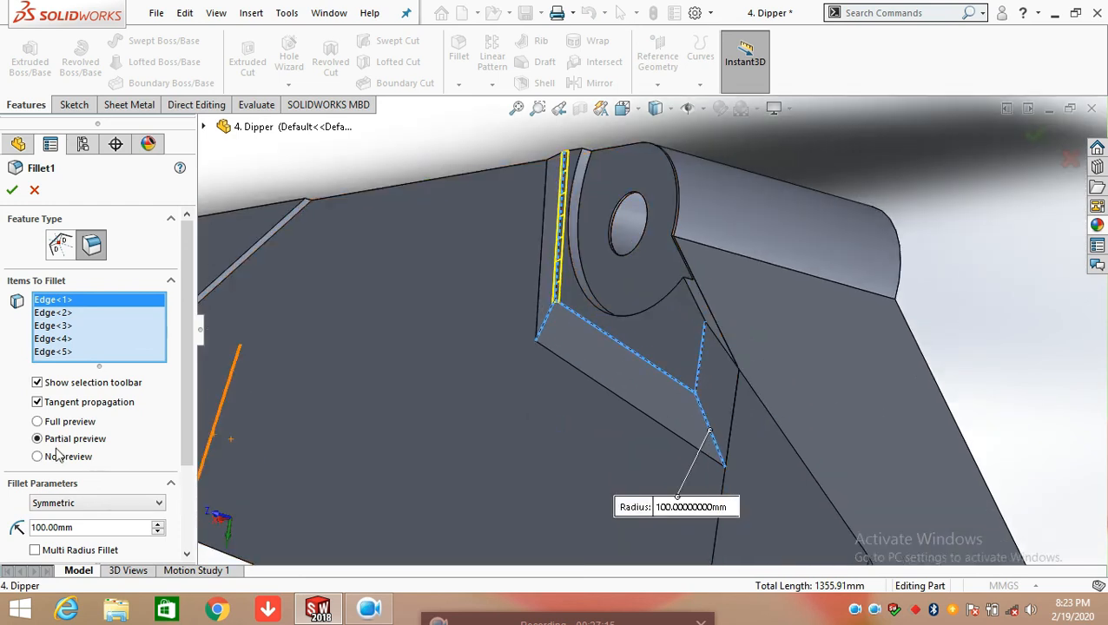
pyautogui.moveTo(635, 362); pyautogui.dragTo(677, 382, button='middle')
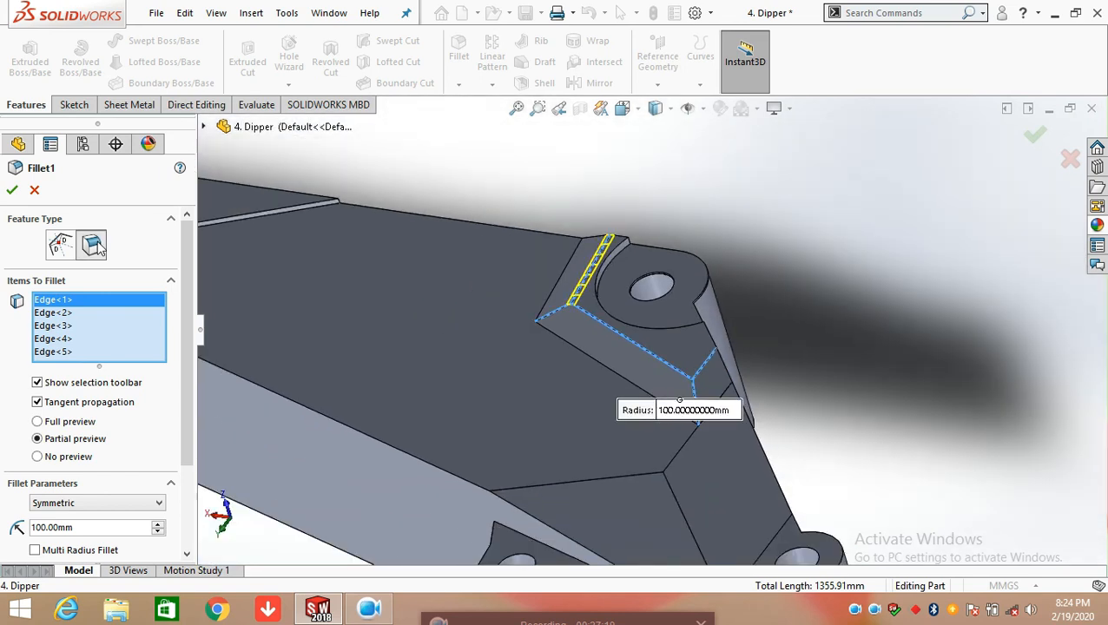
pyautogui.click(13, 190)
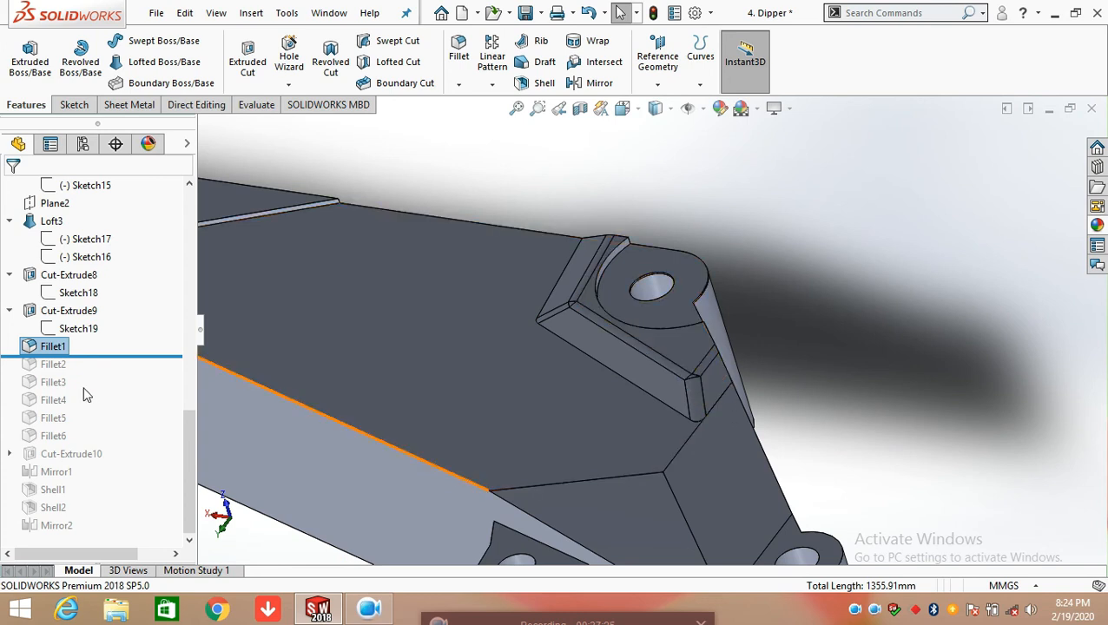
# Roll the feature history forward to include Fillet2 and select it to examine its filleted edges on the dipper's side
pyautogui.moveTo(127, 355); pyautogui.dragTo(122, 371)
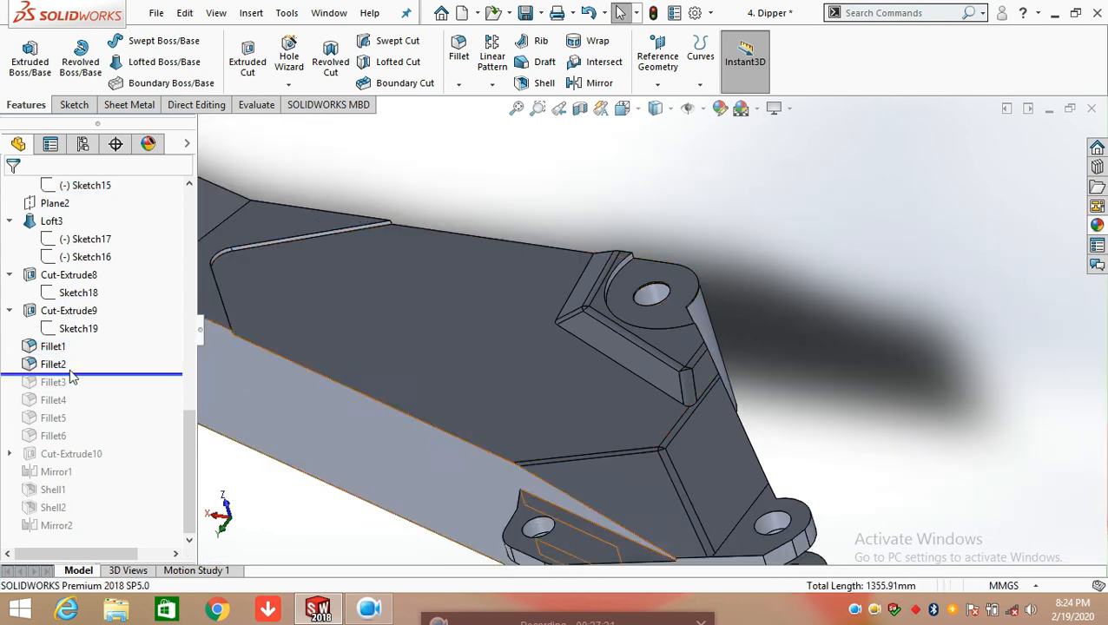
pyautogui.click(54, 367)
pyautogui.scroll(-5, 729, 400)
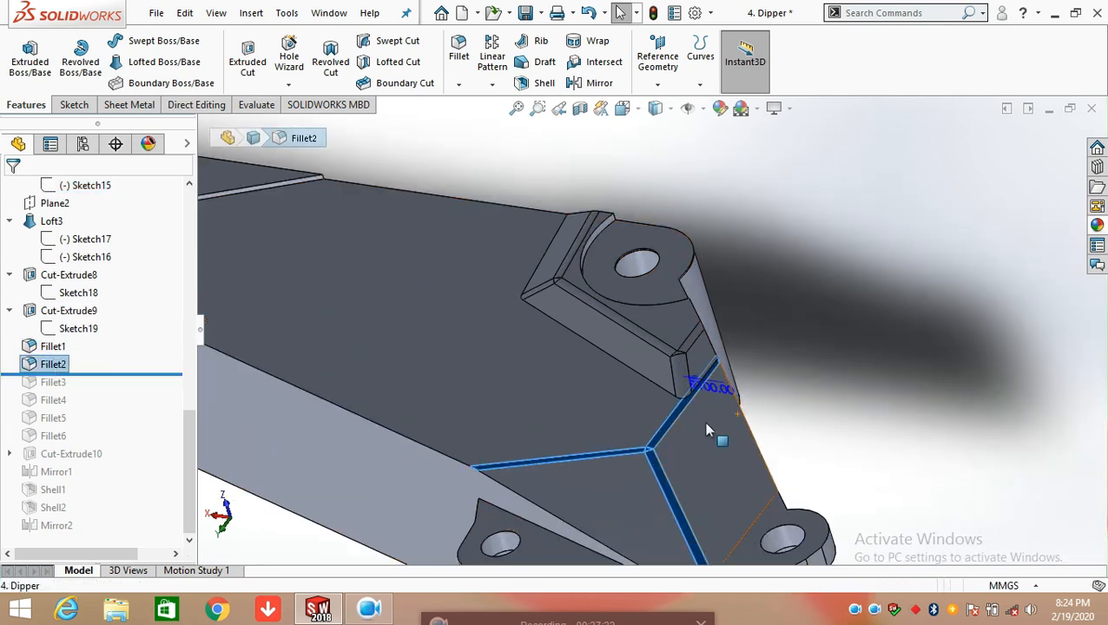
pyautogui.scroll(3, 651, 430)
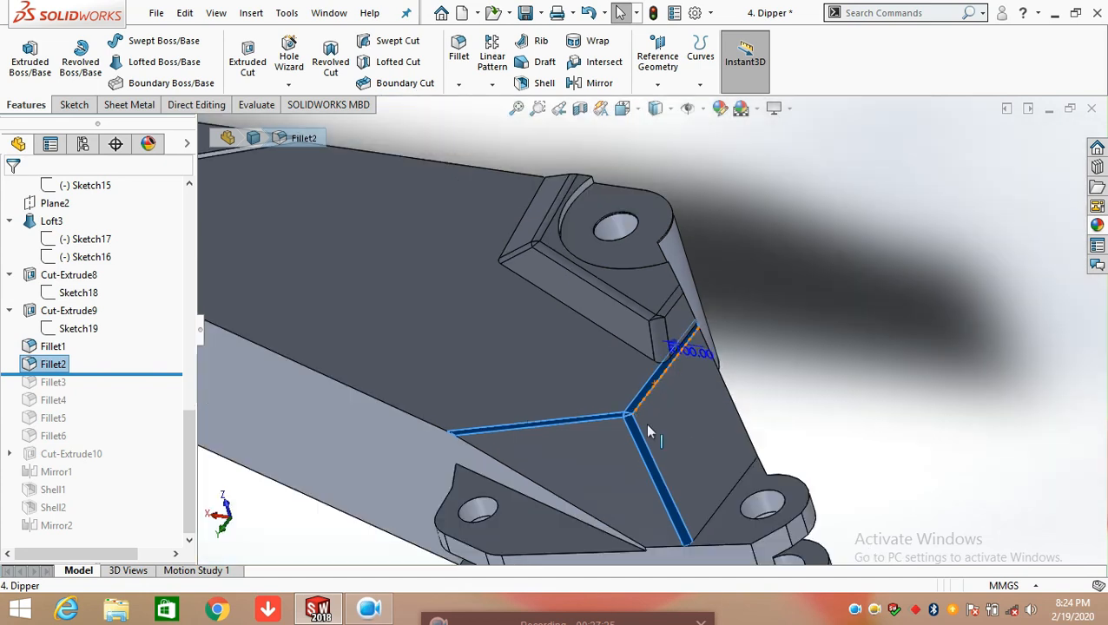
pyautogui.moveTo(655, 427); pyautogui.dragTo(656, 460, button='middle')
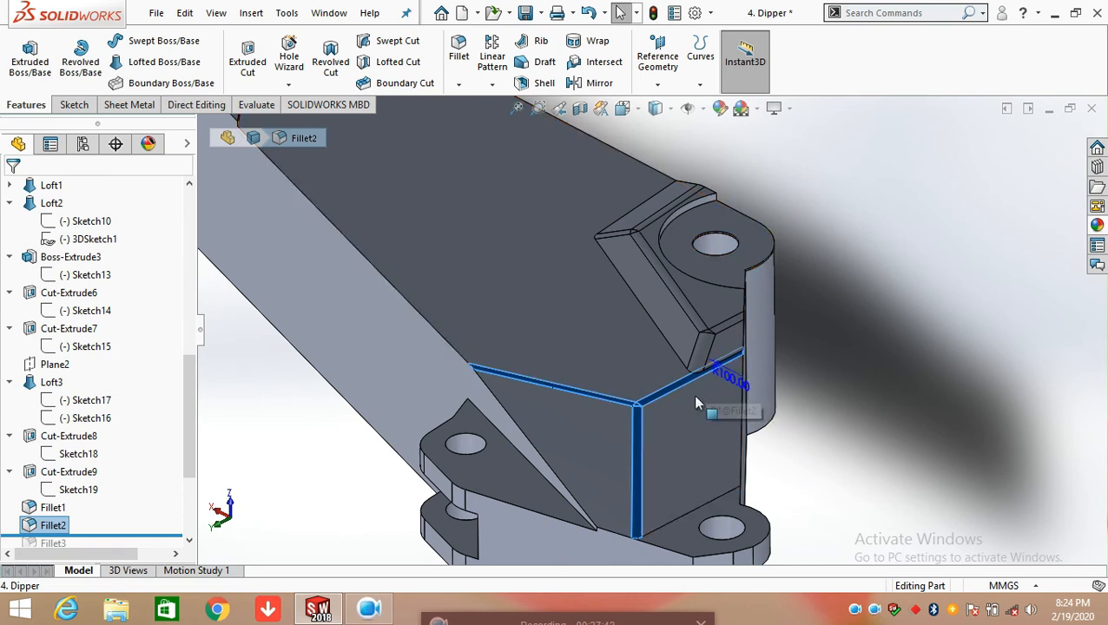
pyautogui.click(406, 458)
pyautogui.scroll(3, 594, 422)
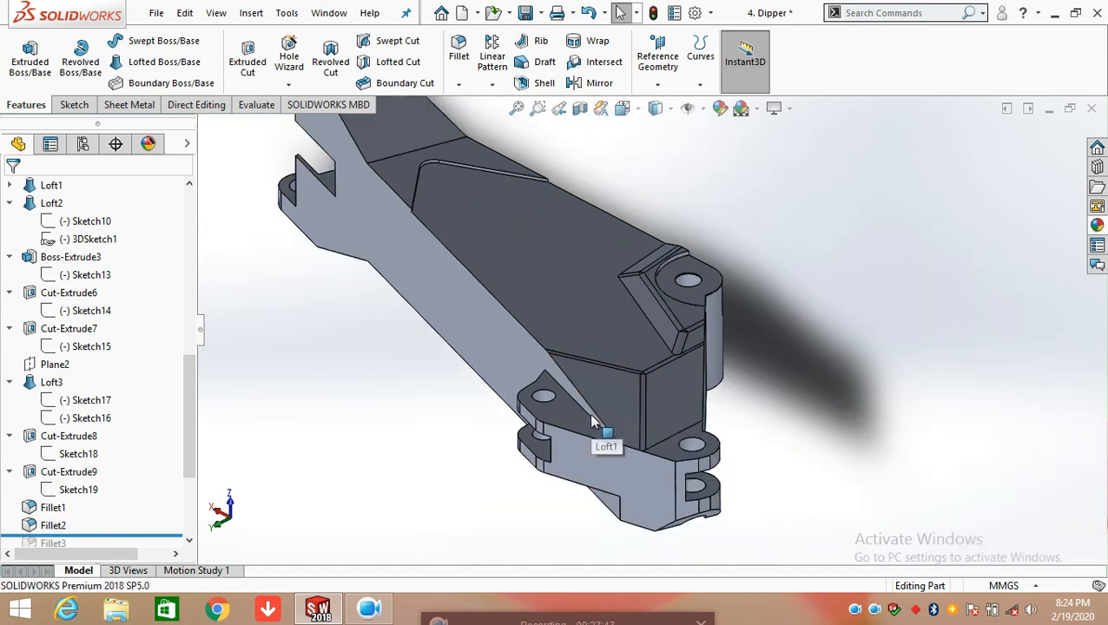
pyautogui.scroll(-2, 193, 521)
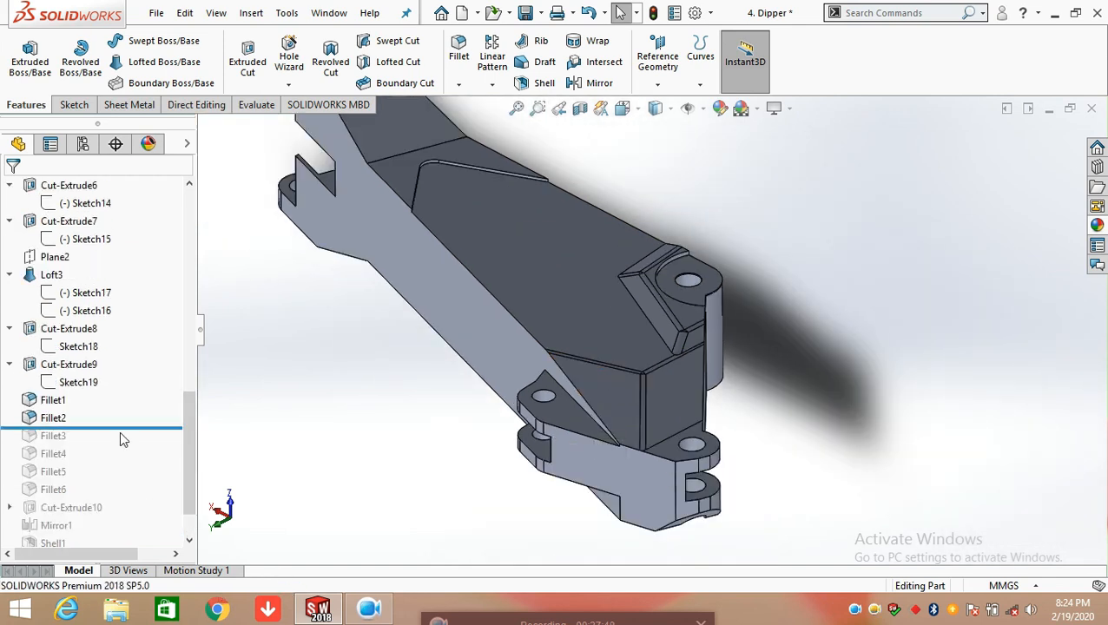
# Roll the feature history forward to include Fillet3 and examine the filleted edges on the dipper's side face
pyautogui.moveTo(126, 428); pyautogui.dragTo(113, 443)
pyautogui.click(74, 438)
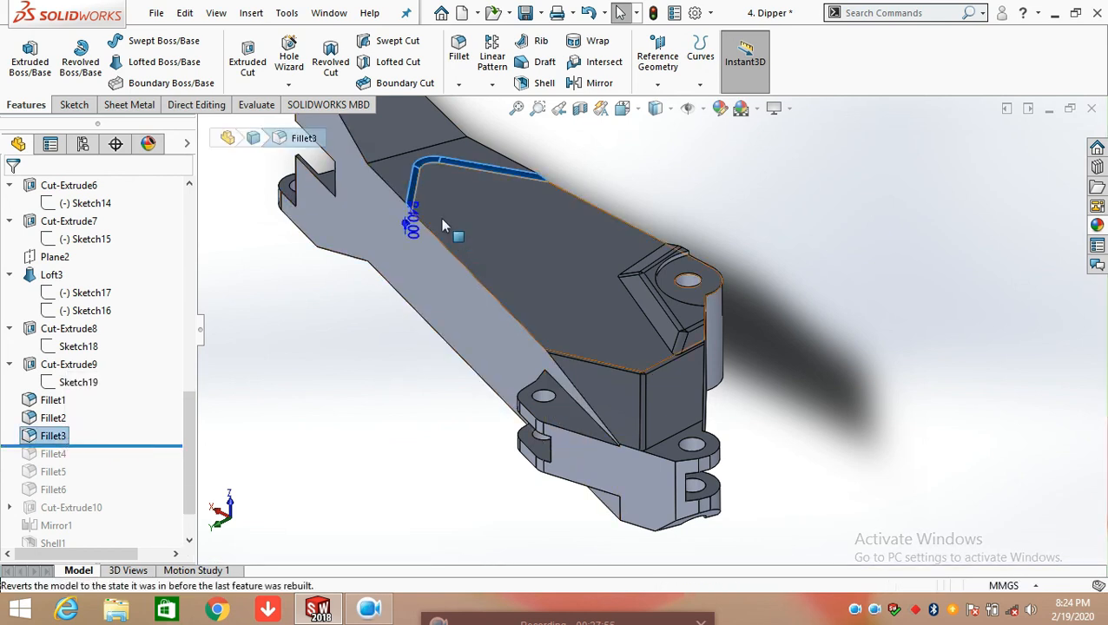
pyautogui.scroll(-5, 469, 230)
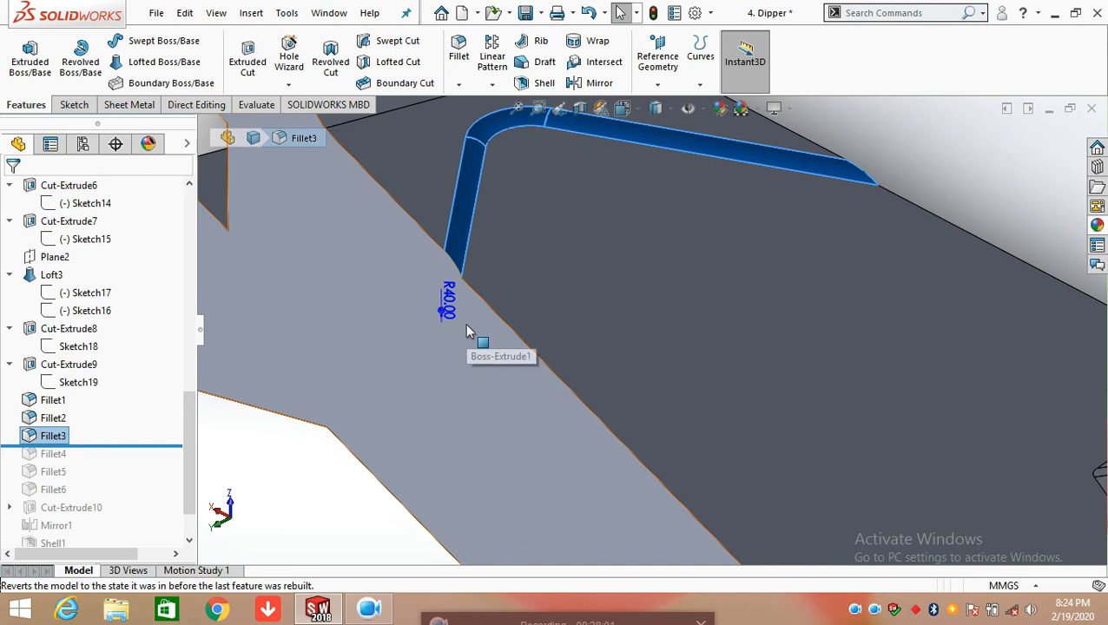
pyautogui.scroll(5, 466, 330)
pyautogui.moveTo(586, 300); pyautogui.dragTo(486, 261, button='middle')
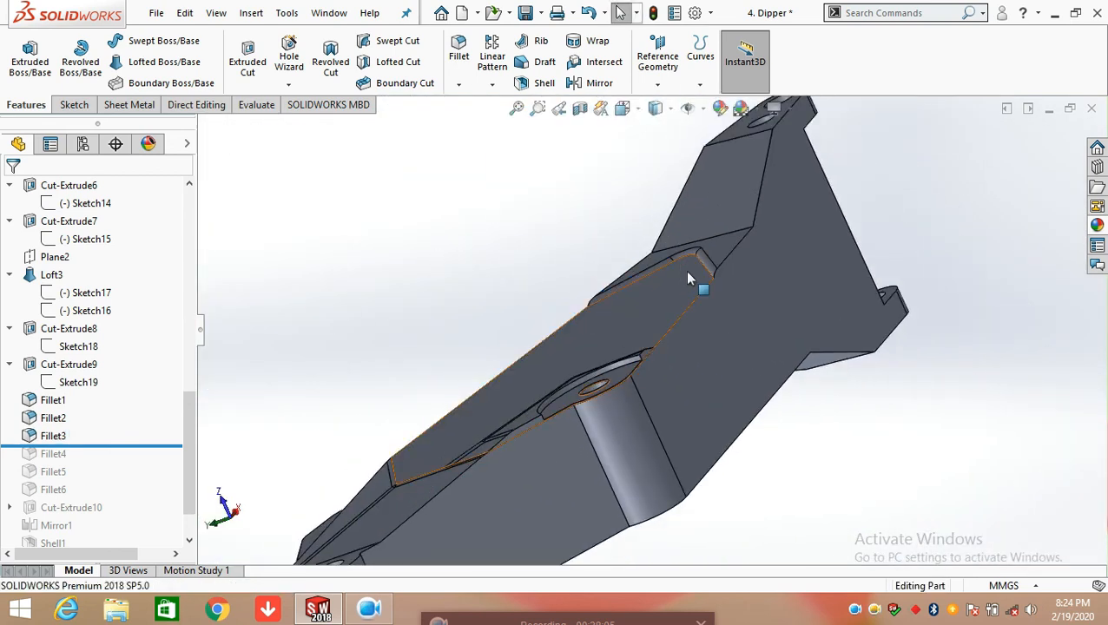
# Roll the feature history forward to include Fillet4 and open that fillet for editing
pyautogui.moveTo(146, 443); pyautogui.dragTo(145, 459)
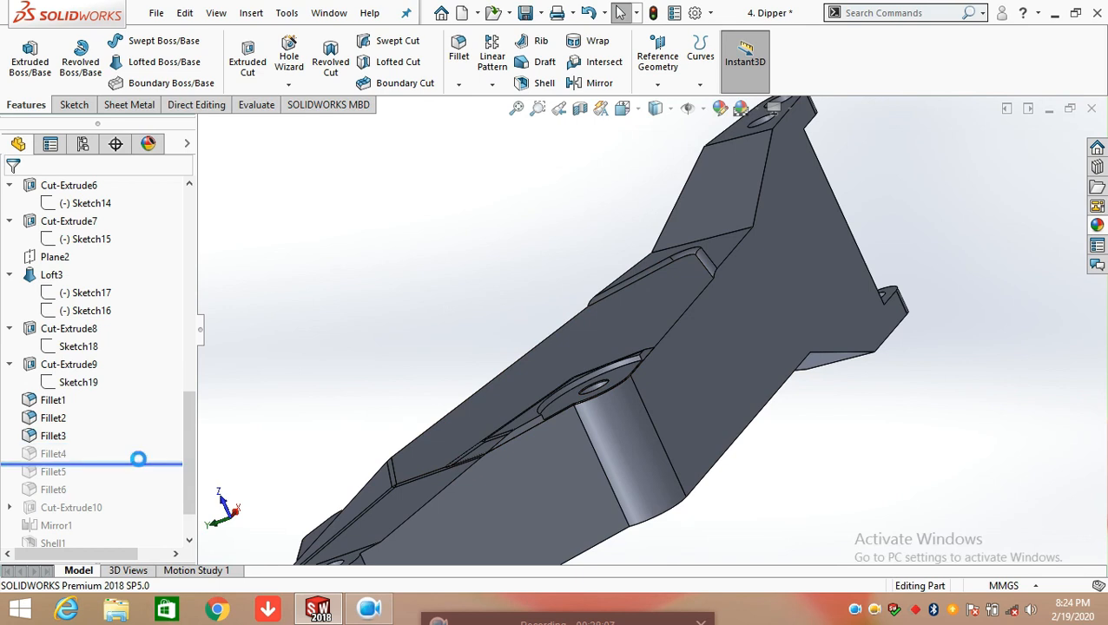
pyautogui.moveTo(138, 458); pyautogui.dragTo(140, 459)
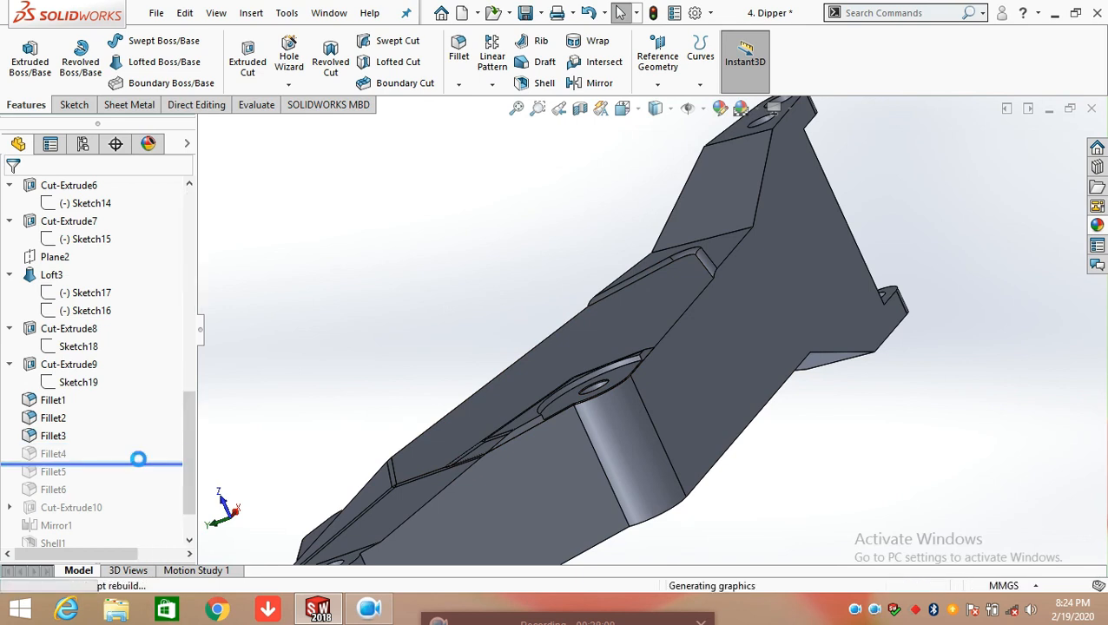
pyautogui.click(53, 453)
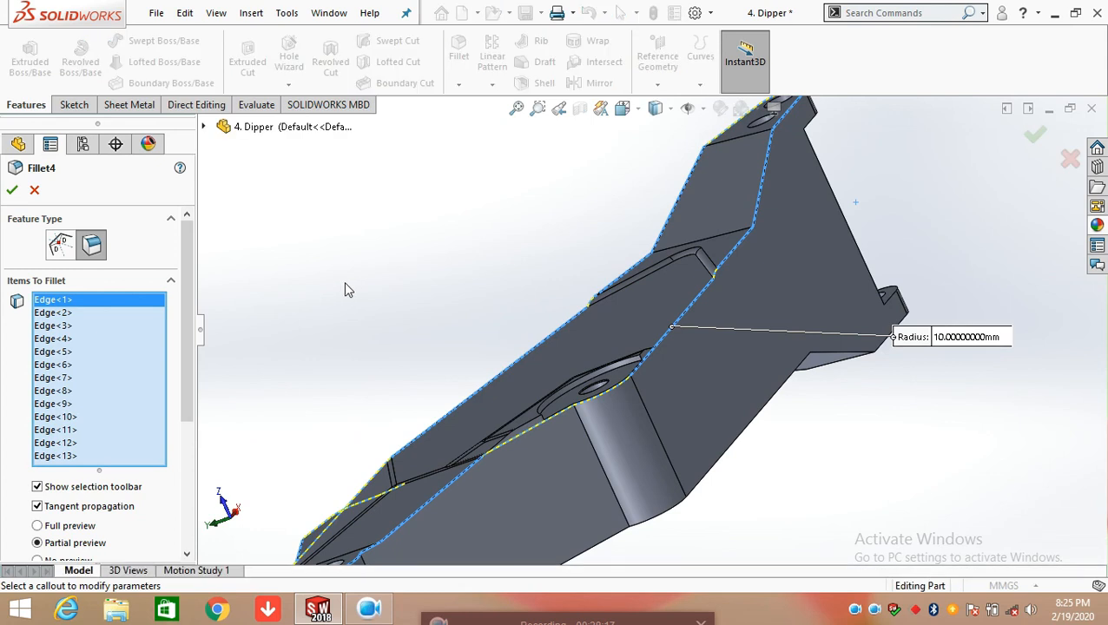
# Examine Fillet4's selected outline edges and radius around the dipper's lugs, and accept the fillet with its current settings
pyautogui.scroll(-3, 175, 422)
pyautogui.moveTo(380, 340); pyautogui.dragTo(452, 351, button='middle')
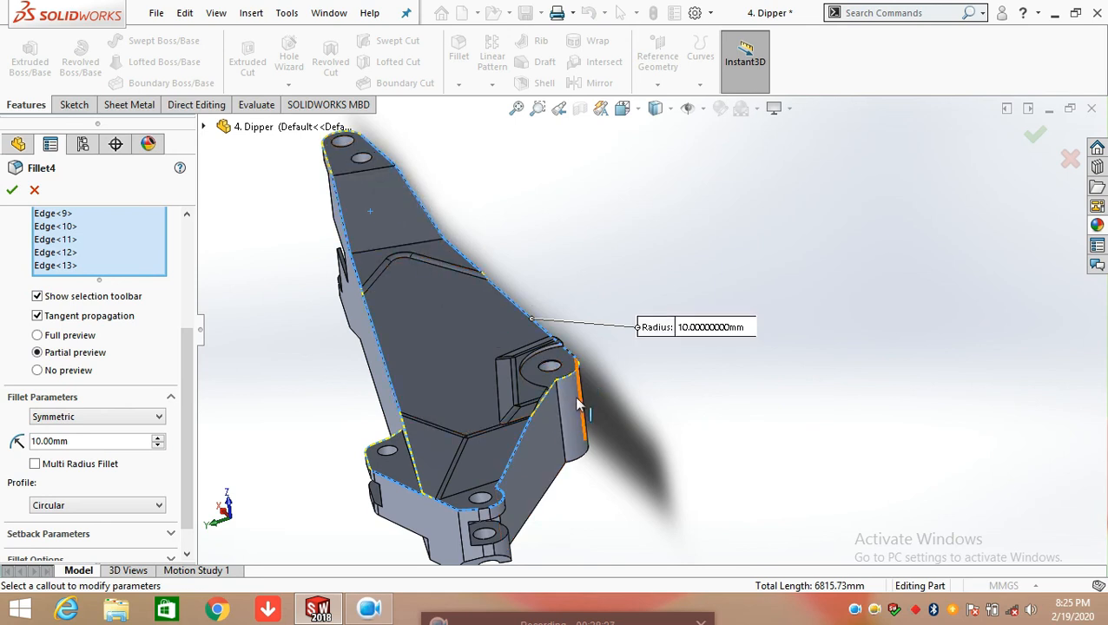
pyautogui.scroll(-6, 500, 516)
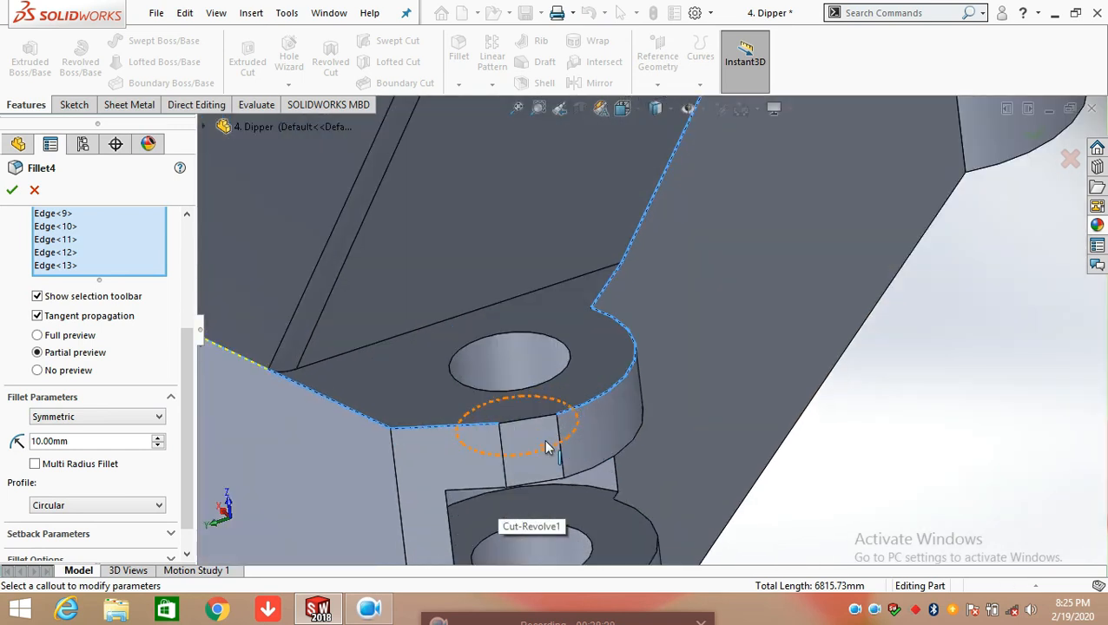
pyautogui.moveTo(560, 464); pyautogui.dragTo(573, 458, button='middle')
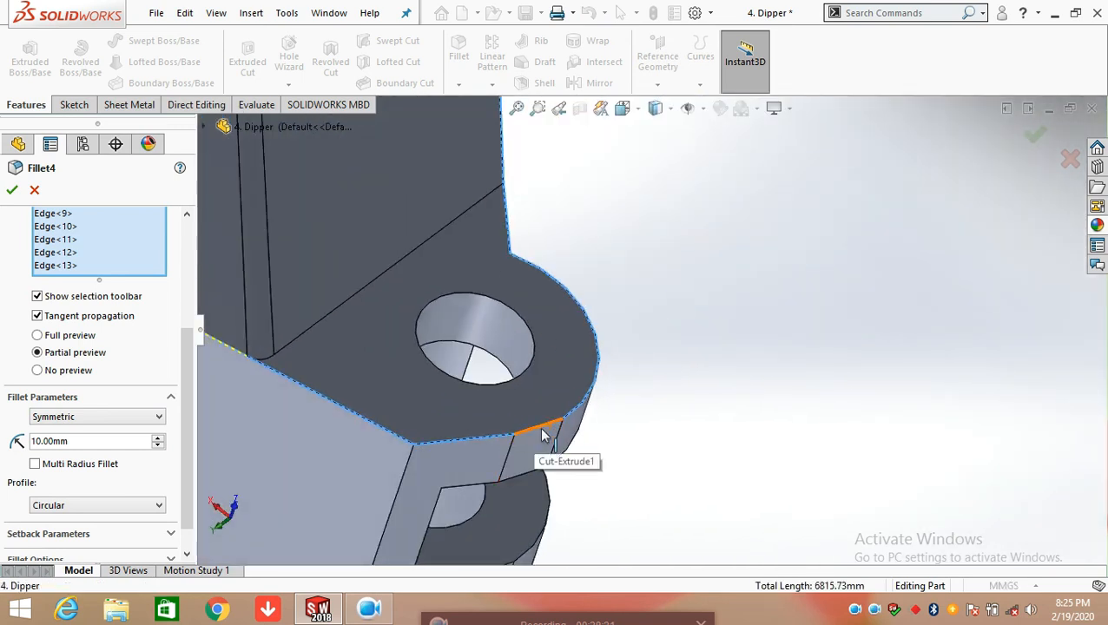
pyautogui.scroll(5, 505, 455)
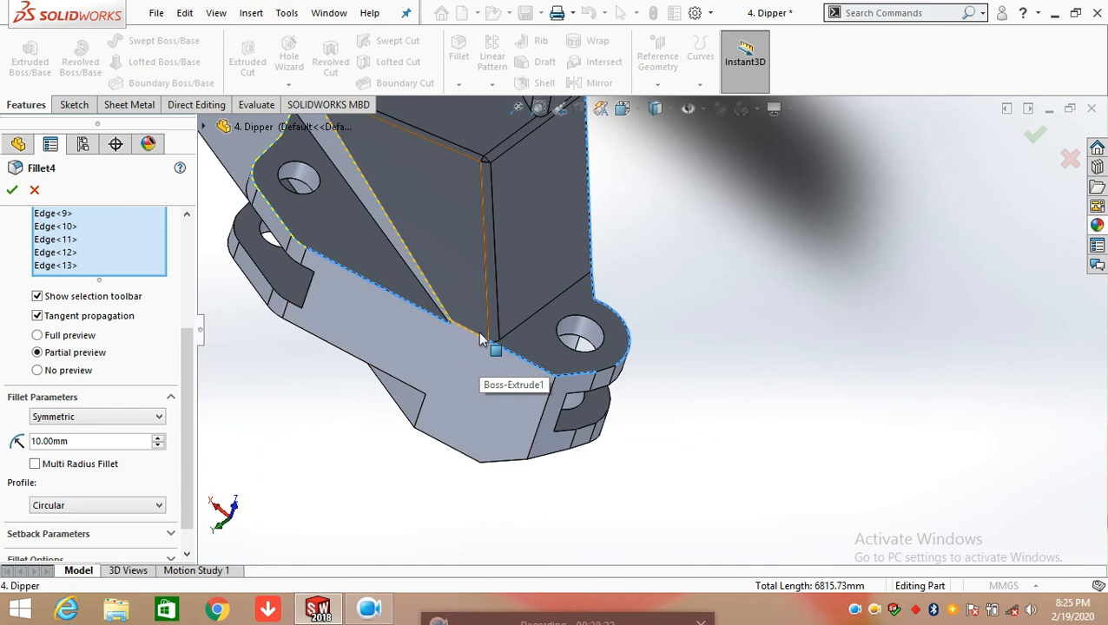
pyautogui.scroll(-5, 451, 325)
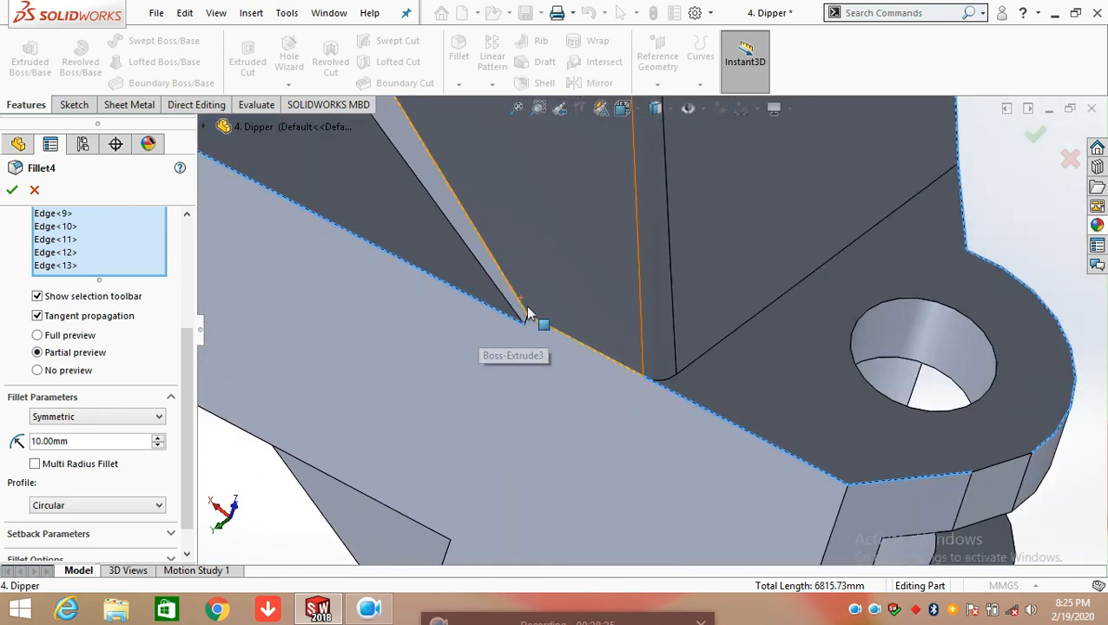
pyautogui.scroll(-3, 556, 335)
pyautogui.scroll(6, 571, 349)
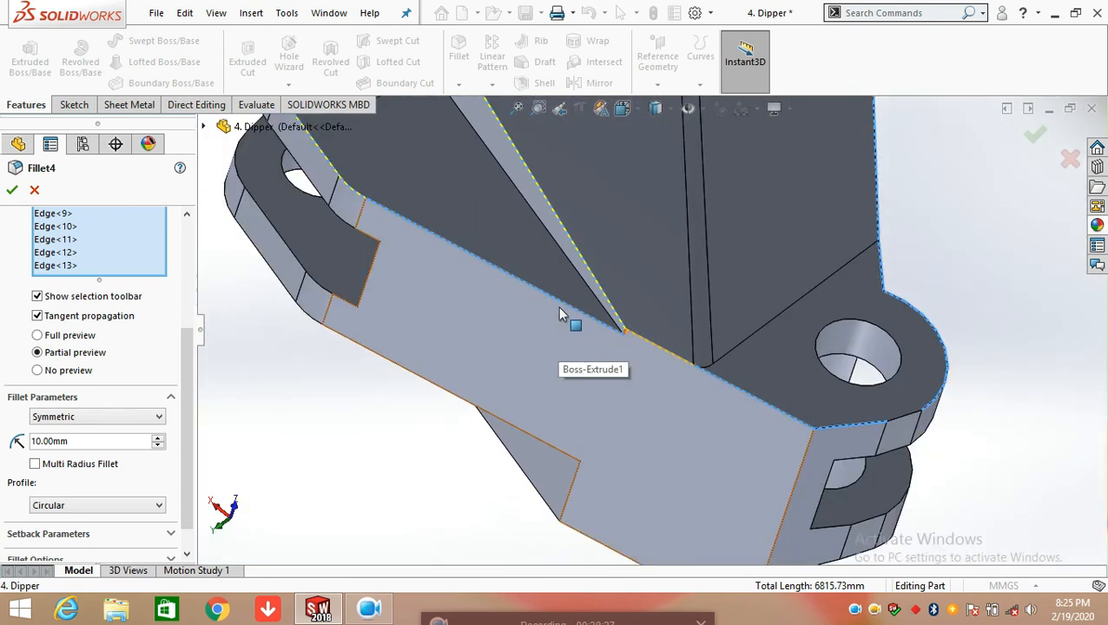
pyautogui.click(14, 191)
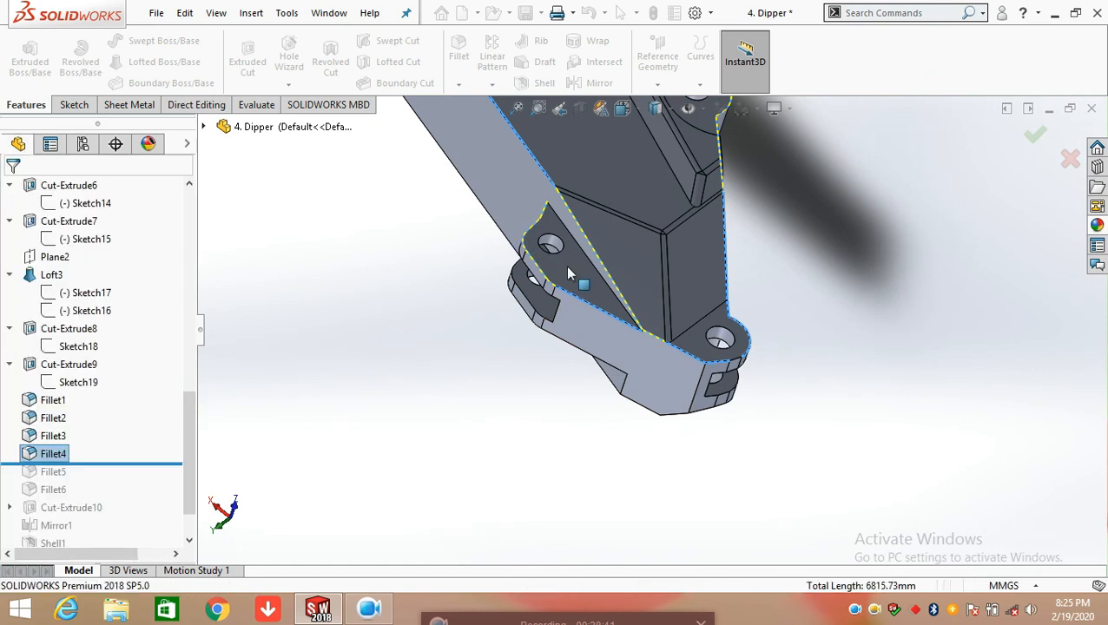
# Examine the rounded edges of Fillet4 where the side face meets the lugs at the dipper's lower end
pyautogui.scroll(-5, 622, 347)
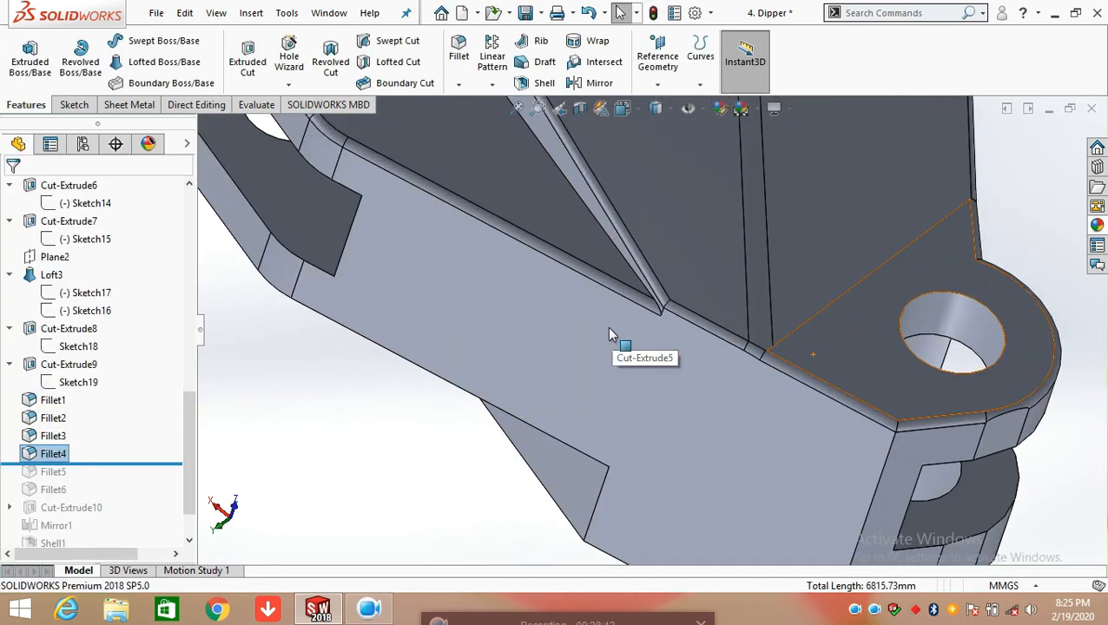
pyautogui.scroll(-4, 609, 329)
pyautogui.moveTo(735, 345); pyautogui.dragTo(748, 325, button='middle')
pyautogui.scroll(4, 748, 325)
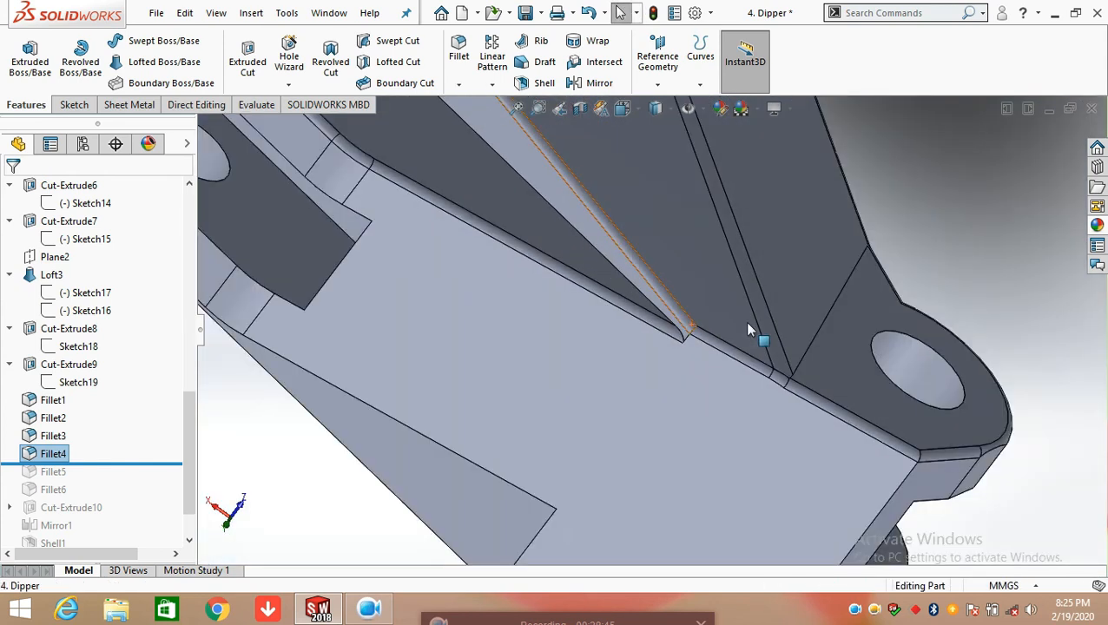
pyautogui.scroll(4, 752, 343)
pyautogui.scroll(-4, 666, 345)
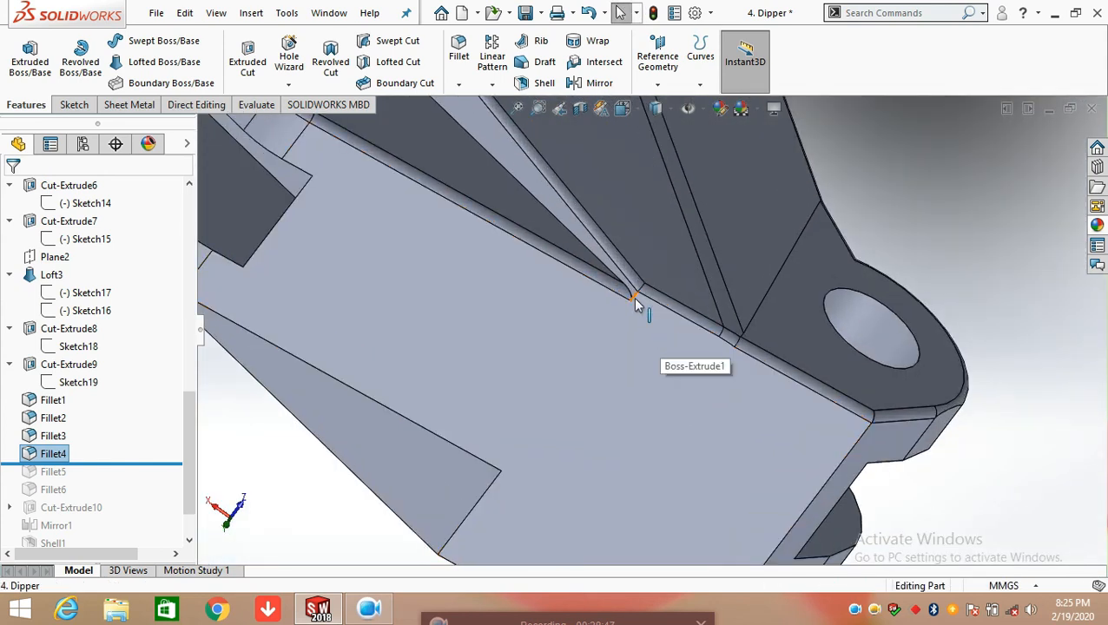
pyautogui.moveTo(898, 417); pyautogui.dragTo(964, 443, button='middle')
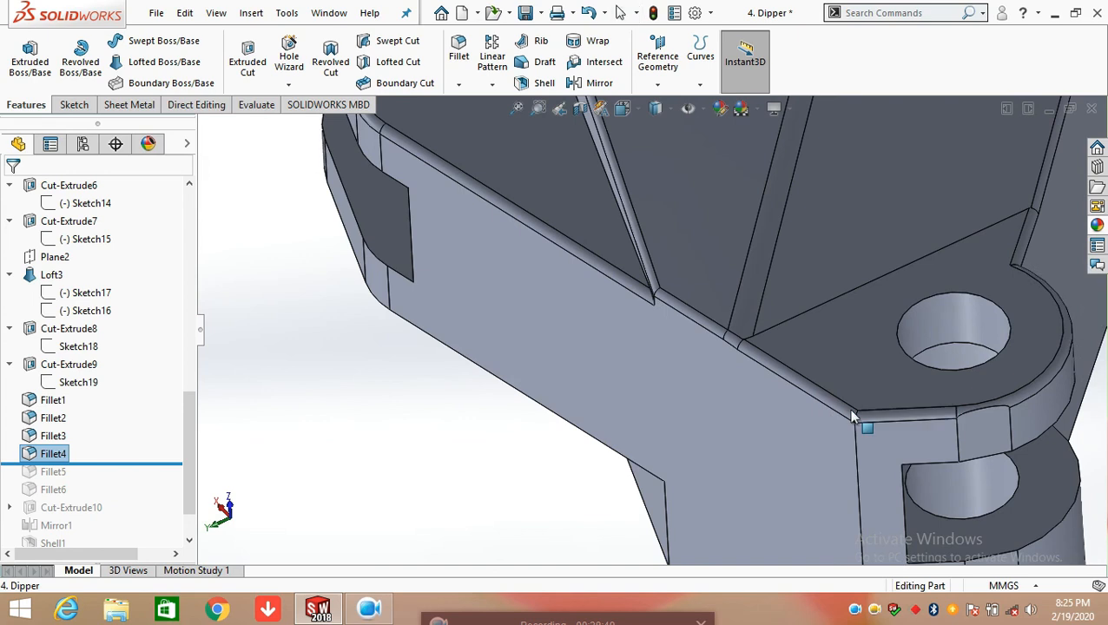
pyautogui.scroll(5, 980, 447)
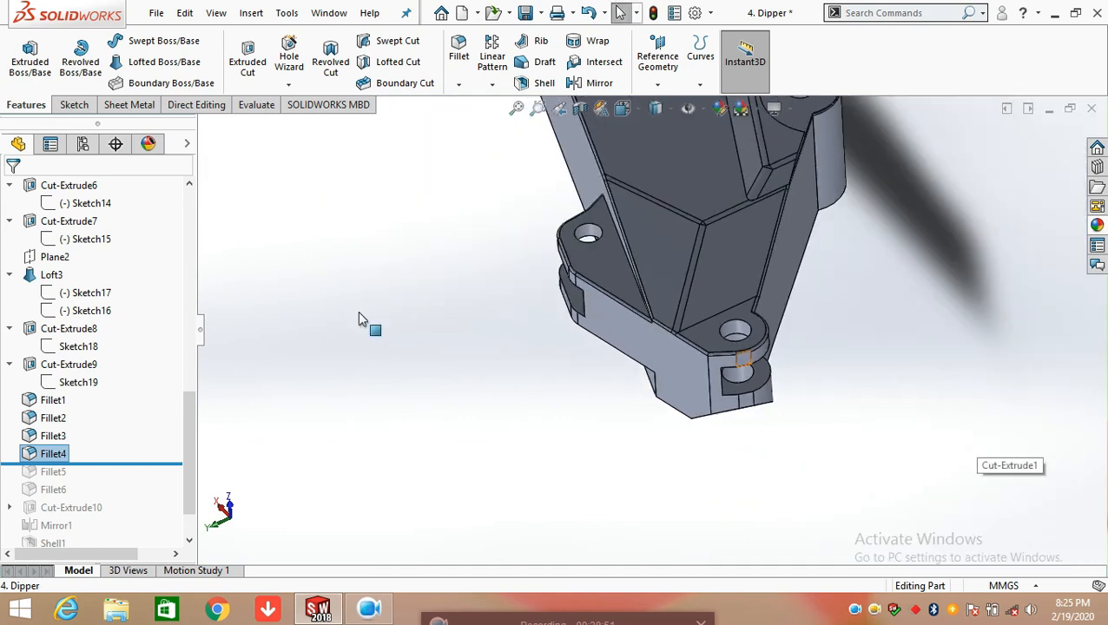
# Roll the feature history forward to include Fillet5 and examine its filleted edges on the slotted lug, then clear the selection
pyautogui.moveTo(139, 465); pyautogui.dragTo(136, 478)
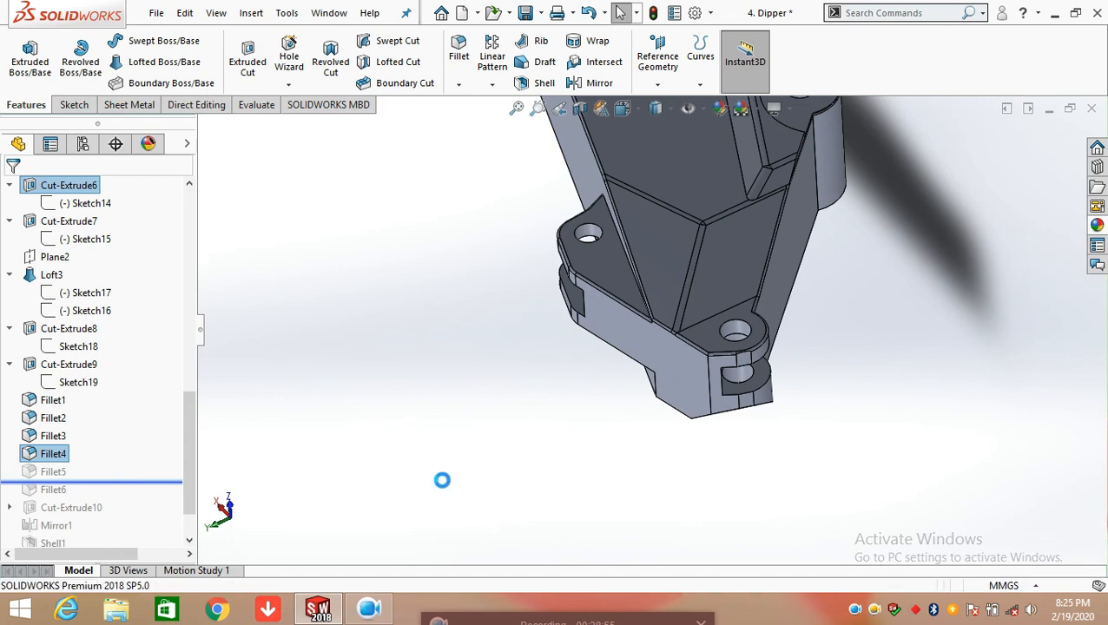
pyautogui.click(54, 472)
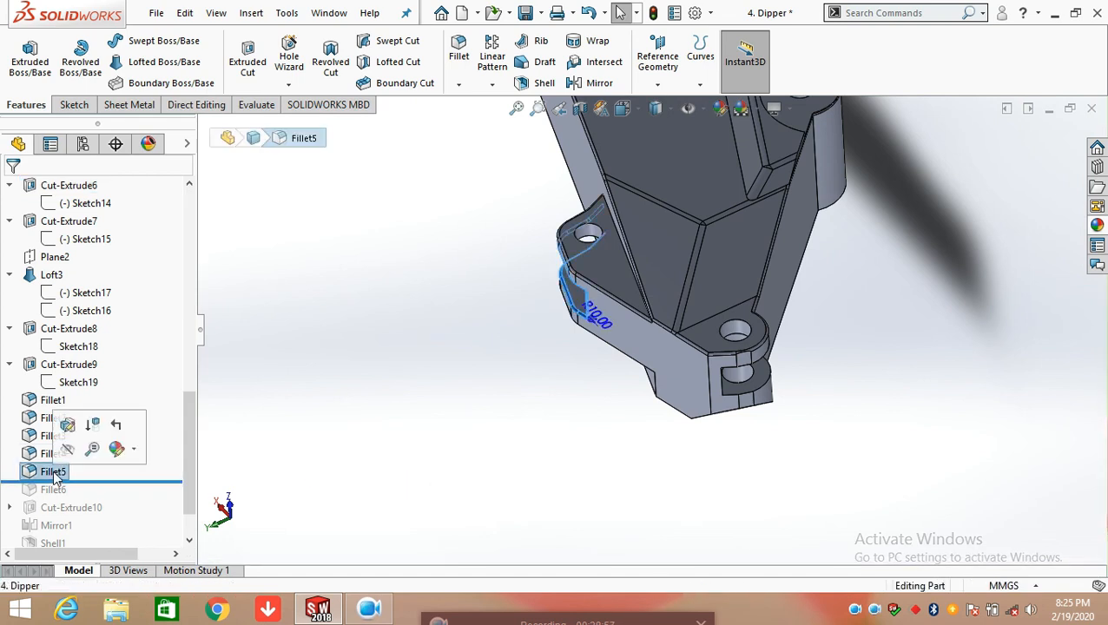
pyautogui.moveTo(531, 292); pyautogui.dragTo(558, 279, button='middle')
pyautogui.scroll(-5, 584, 301)
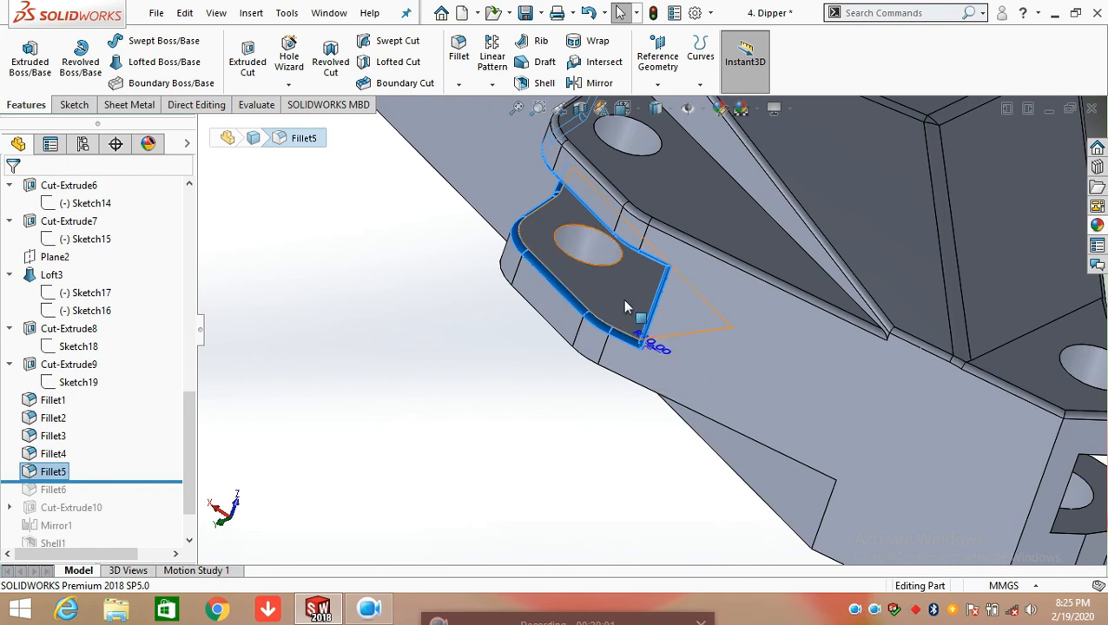
pyautogui.scroll(3, 620, 298)
pyautogui.moveTo(621, 298); pyautogui.dragTo(727, 283, button='middle')
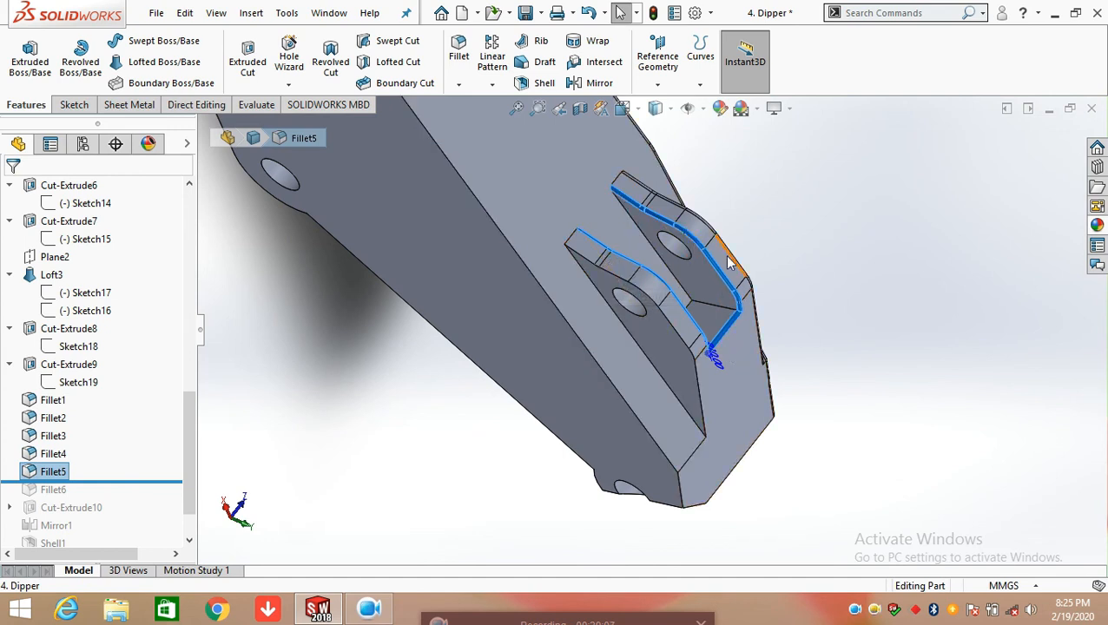
pyautogui.click(832, 297)
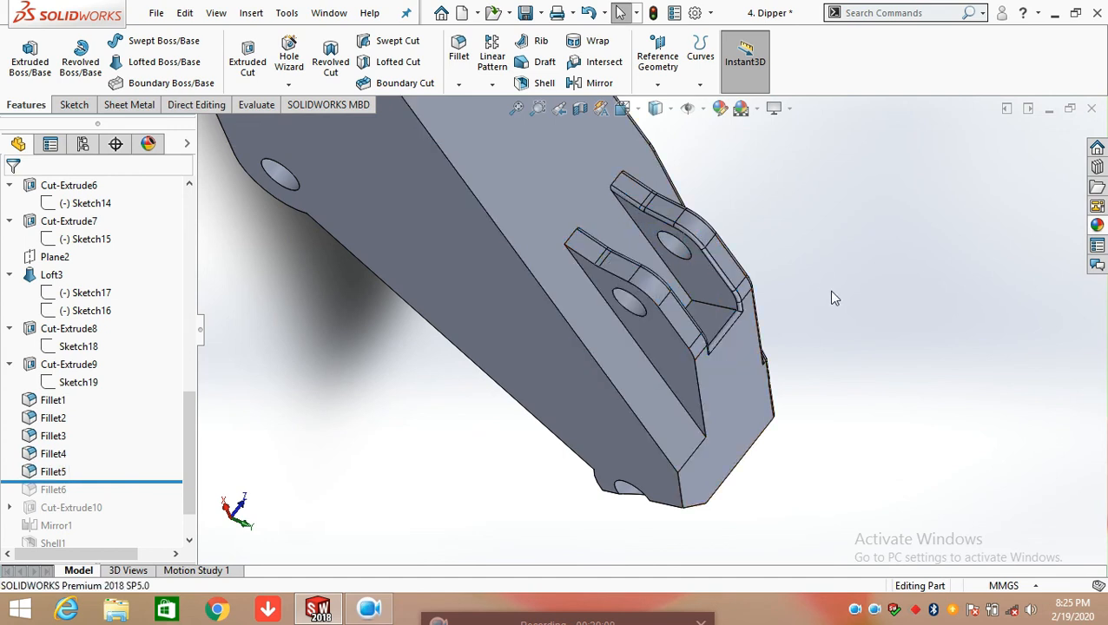
# Roll the feature history forward to include Fillet6 and examine its curved fillet around the side boss, then clear the selection
pyautogui.moveTo(135, 482); pyautogui.dragTo(139, 500)
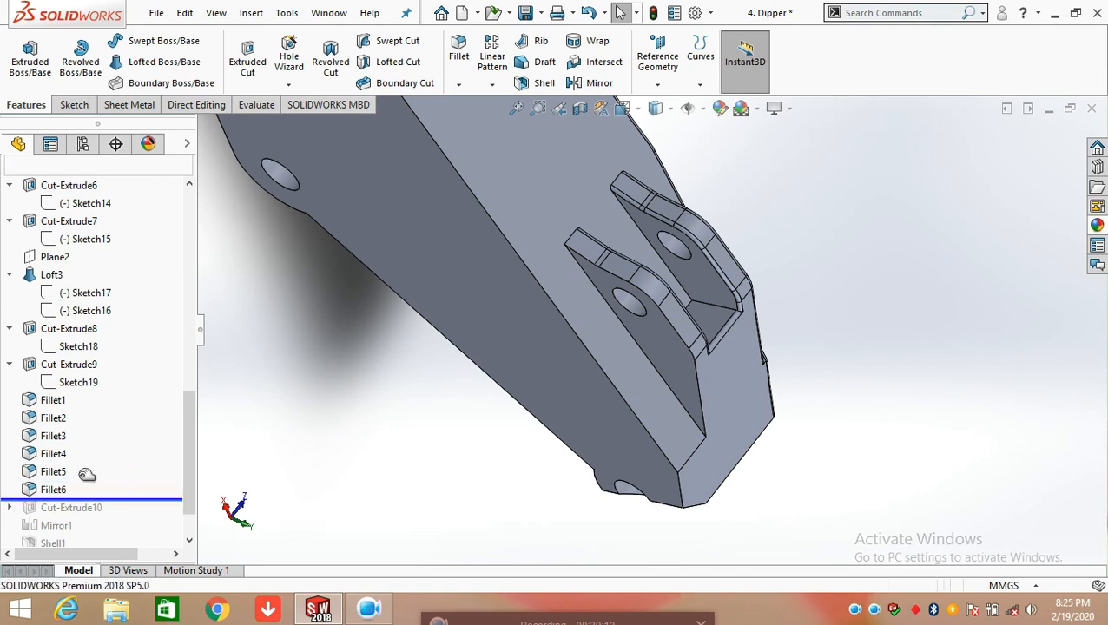
pyautogui.click(54, 490)
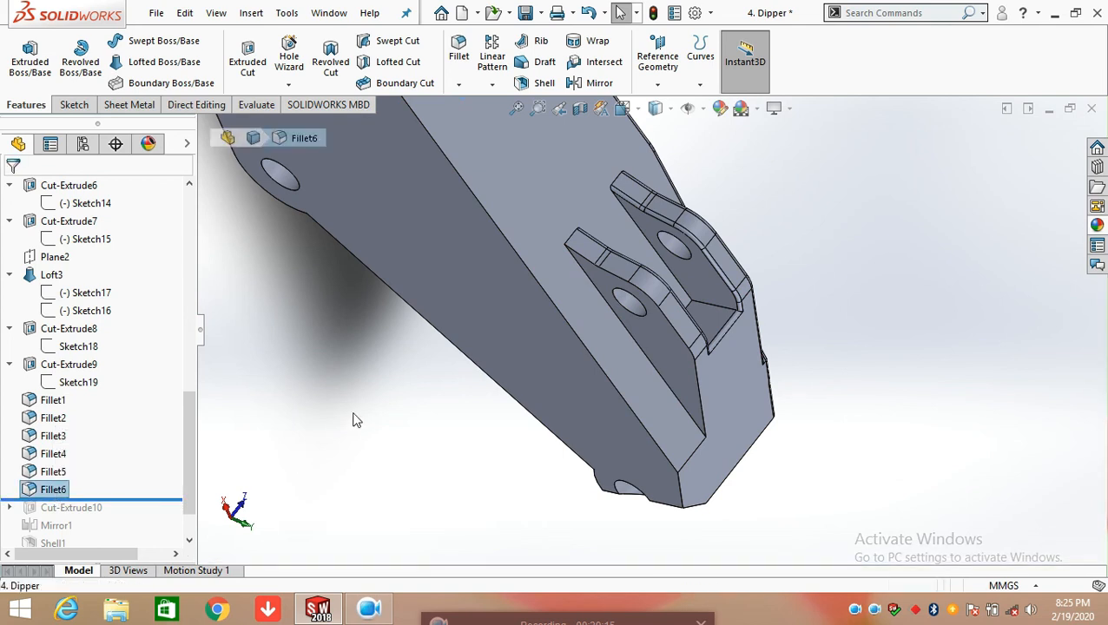
pyautogui.scroll(8, 560, 364)
pyautogui.moveTo(676, 284); pyautogui.dragTo(507, 245, button='middle')
pyautogui.scroll(-8, 656, 283)
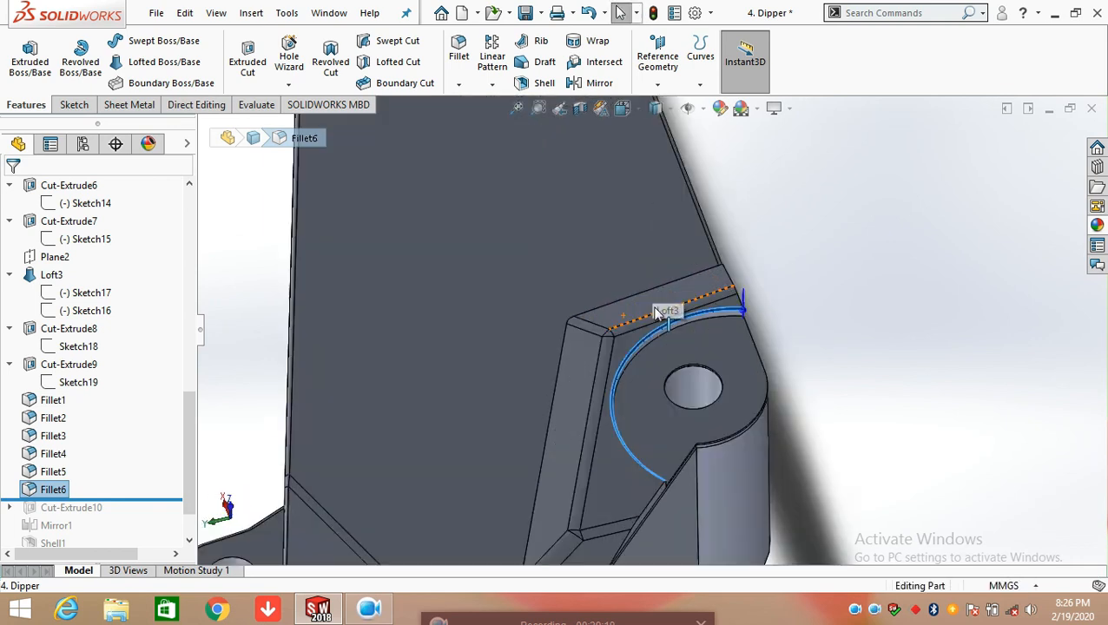
pyautogui.moveTo(728, 370); pyautogui.dragTo(708, 321, button='middle')
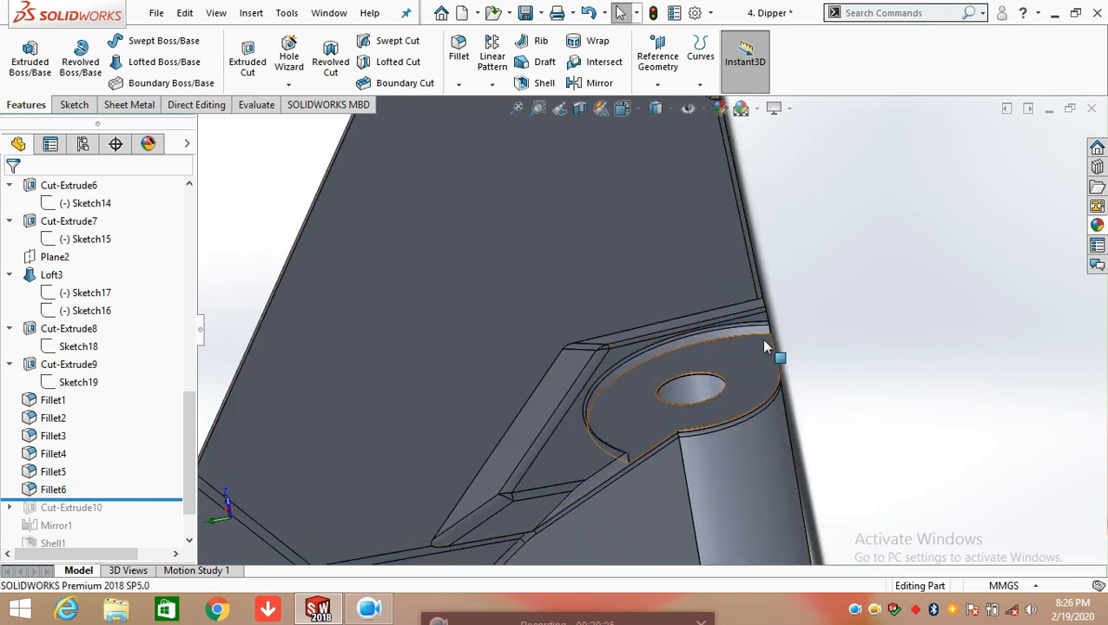
pyautogui.scroll(-5, 729, 323)
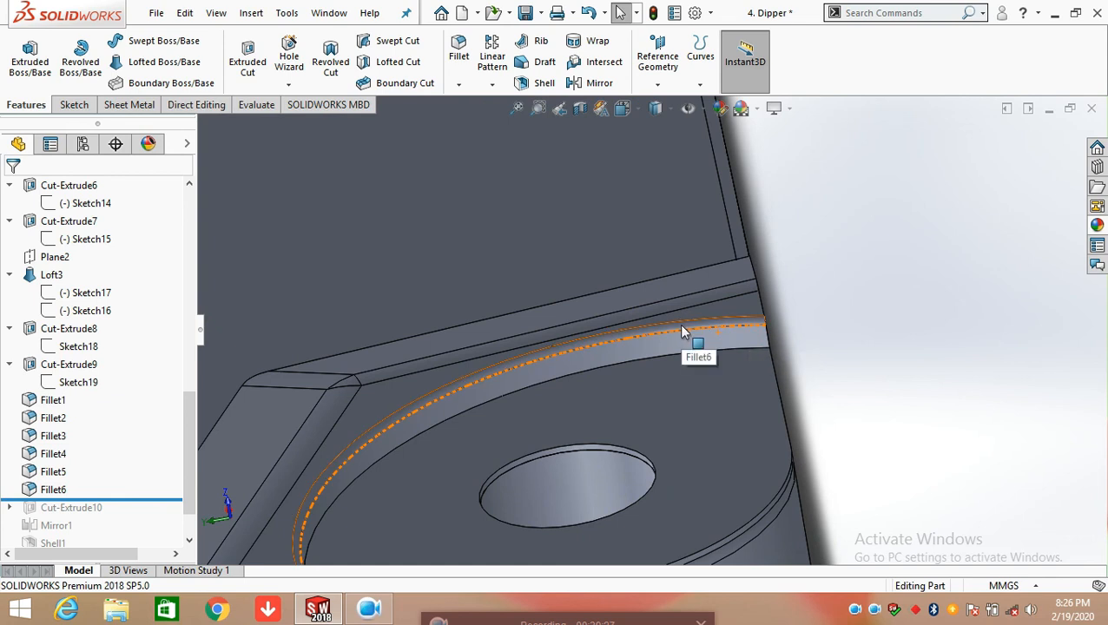
pyautogui.click(707, 342)
pyautogui.scroll(8, 791, 386)
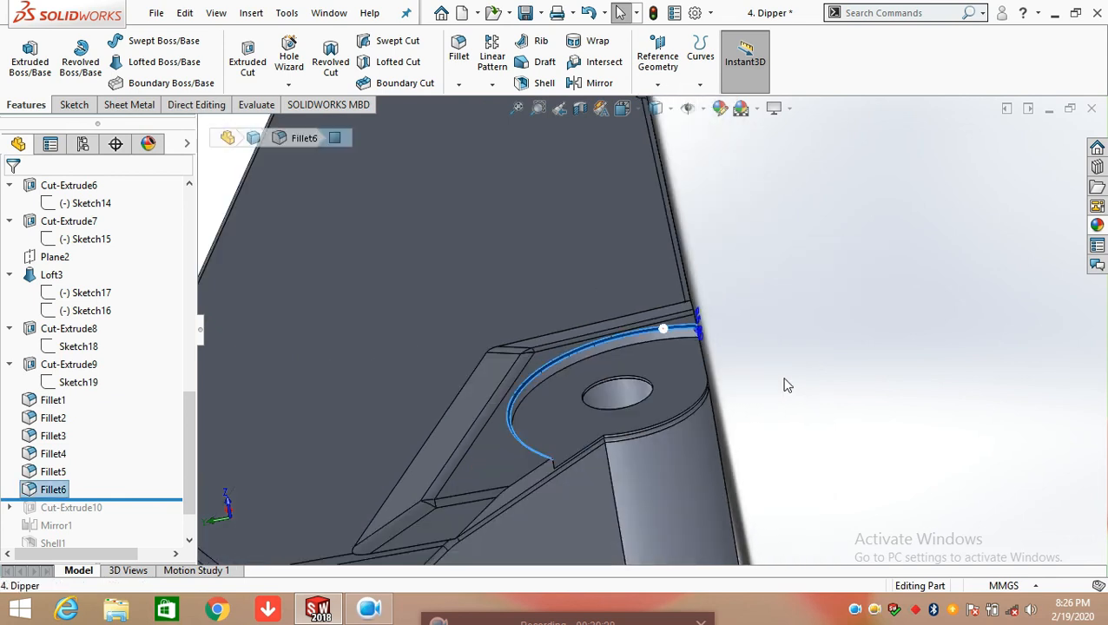
pyautogui.click(760, 357)
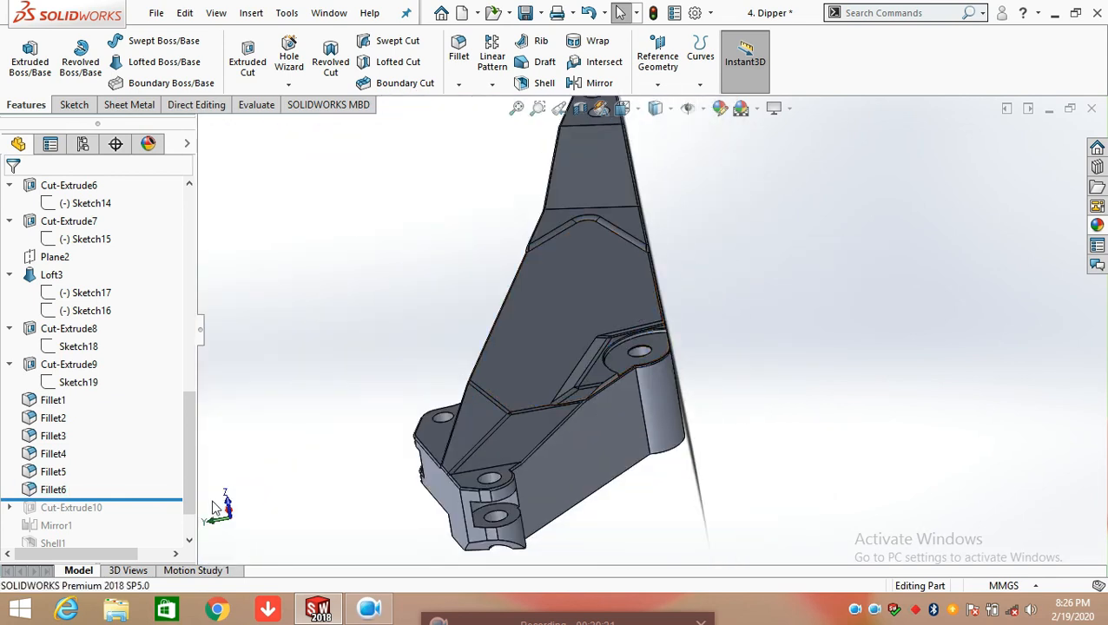
# Roll the feature history forward to include Cut-Extrude10 and open its Sketch20 for editing
pyautogui.moveTo(168, 497); pyautogui.dragTo(165, 515)
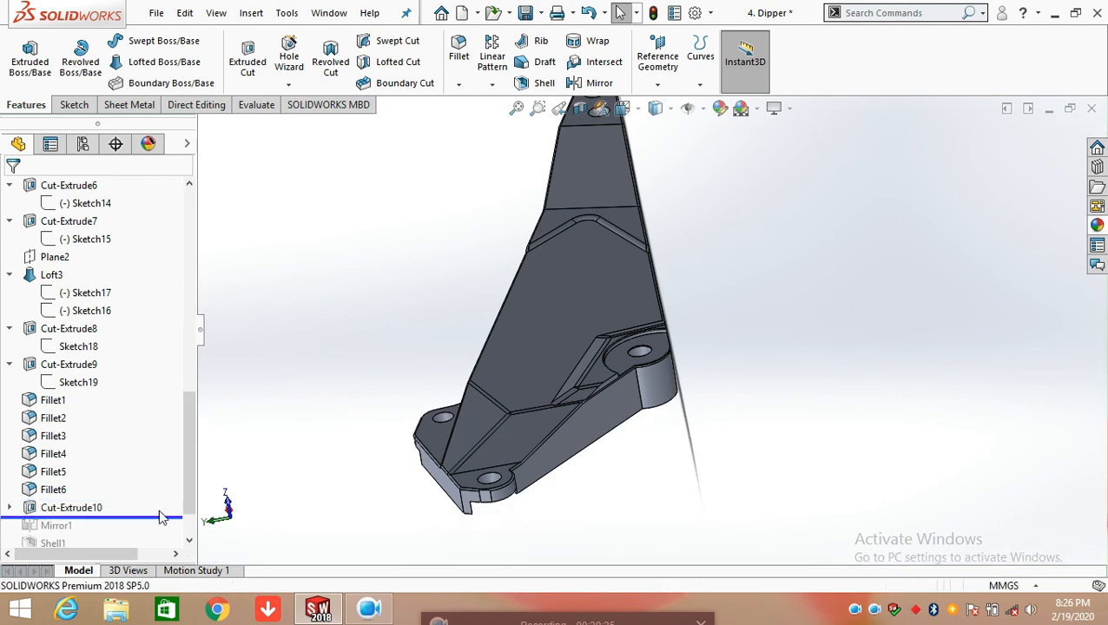
pyautogui.click(10, 507)
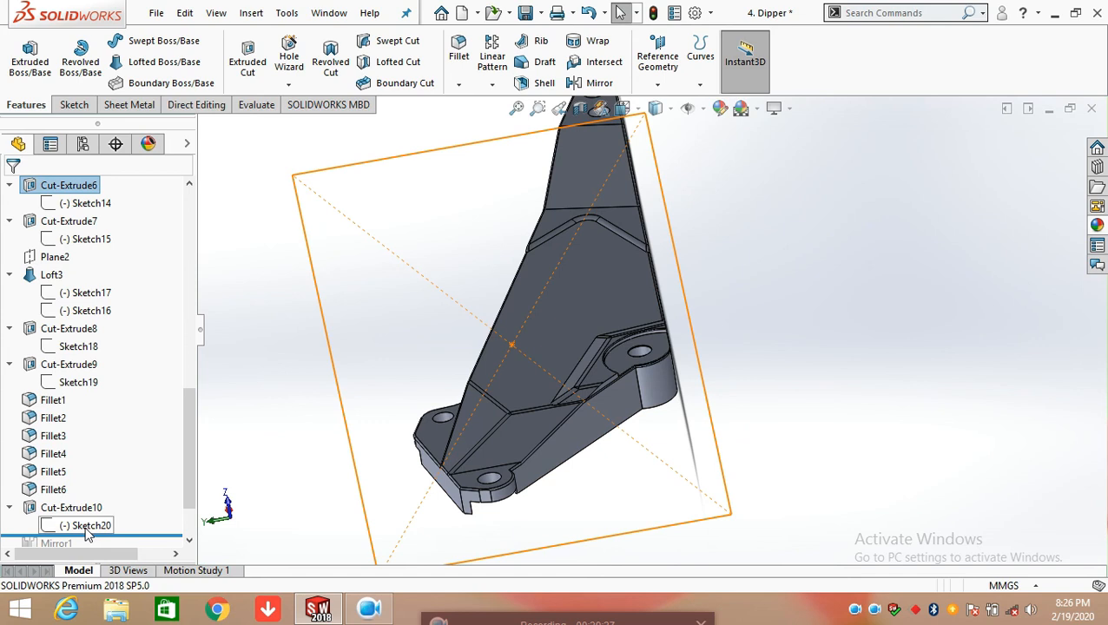
pyautogui.click(86, 526)
pyautogui.click(97, 482)
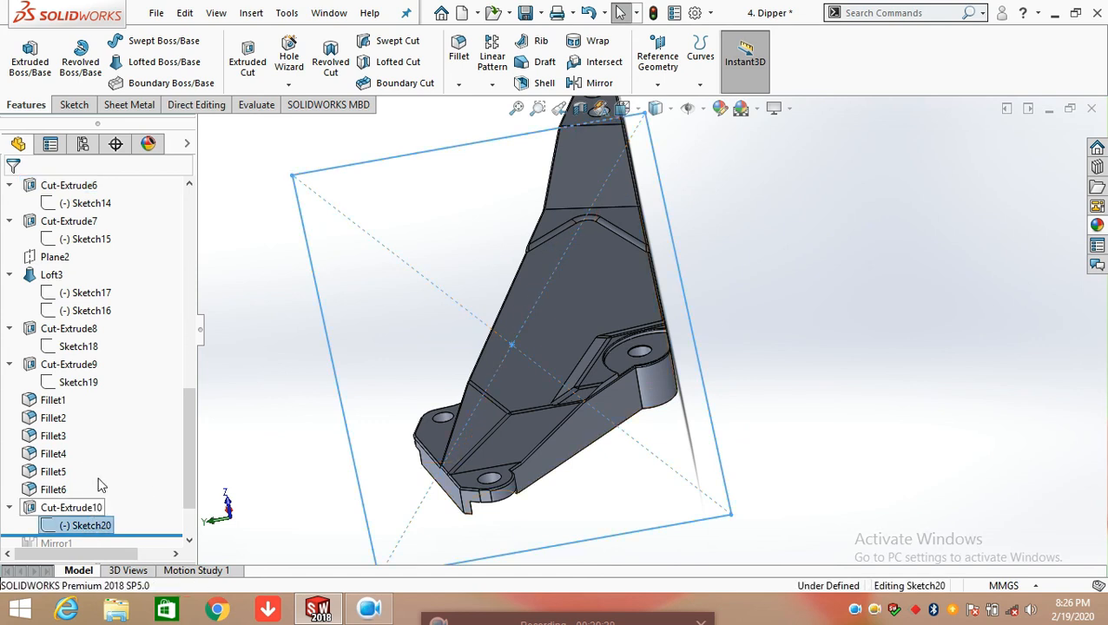
# Examine Sketch20's rectangle around the dipper and select the Front Plane to check the sketch's plane
pyautogui.moveTo(621, 470)
pyautogui.mouseDown(button='middle')
pyautogui.moveTo(567, 432)
pyautogui.moveTo(586, 432)
pyautogui.moveTo(571, 449)
pyautogui.mouseUp(button='middle')
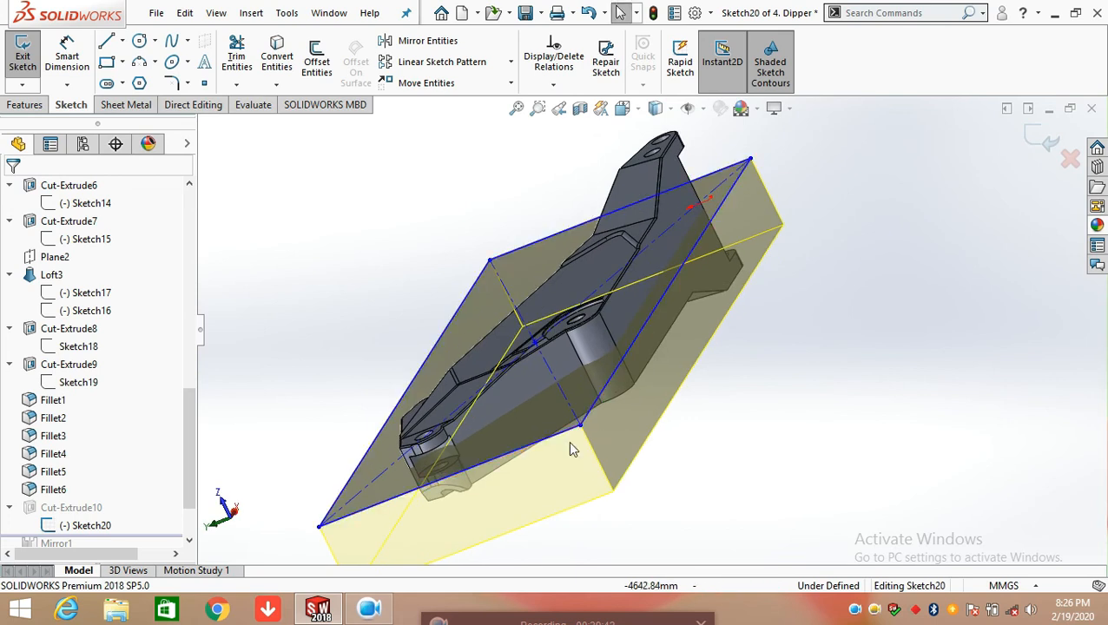
pyautogui.scroll(5, 176, 392)
pyautogui.scroll(5, 178, 395)
pyautogui.click(70, 295)
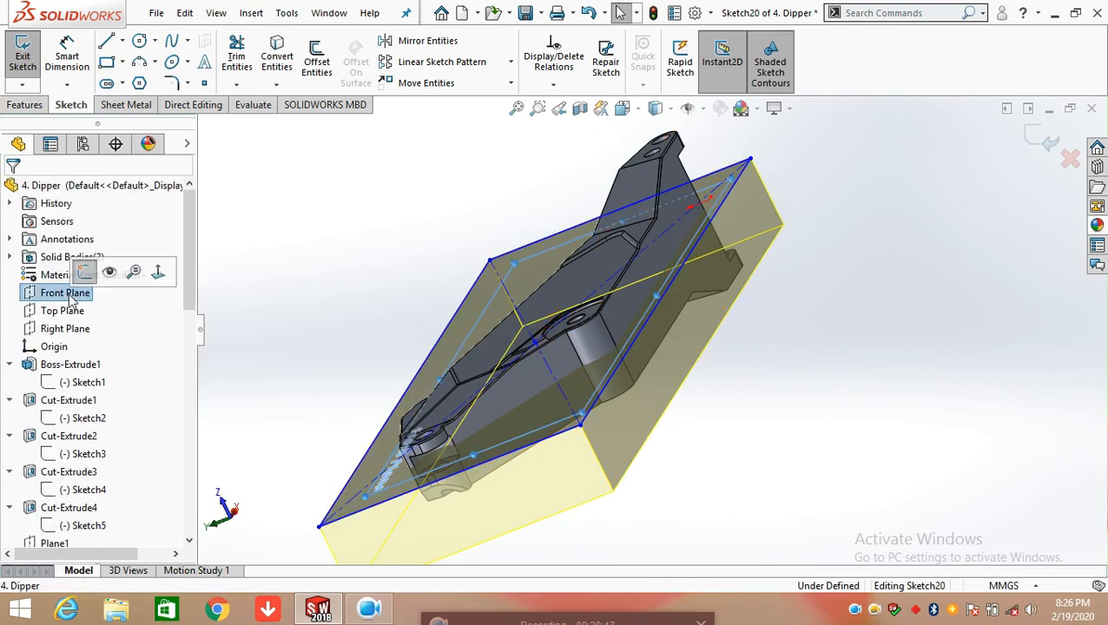
# View Sketch20 square-on to the Front Plane, examine its rectangle around the dipper profile, and exit the sketch
pyautogui.moveTo(576, 431)
pyautogui.mouseDown(button='middle')
pyautogui.moveTo(544, 423)
pyautogui.moveTo(577, 346)
pyautogui.moveTo(653, 411)
pyautogui.moveTo(684, 482)
pyautogui.mouseUp(button='middle')
pyautogui.scroll(4, 682, 486)
pyautogui.scroll(5, 539, 396)
pyautogui.moveTo(539, 398); pyautogui.dragTo(546, 488, button='middle')
pyautogui.press('space')
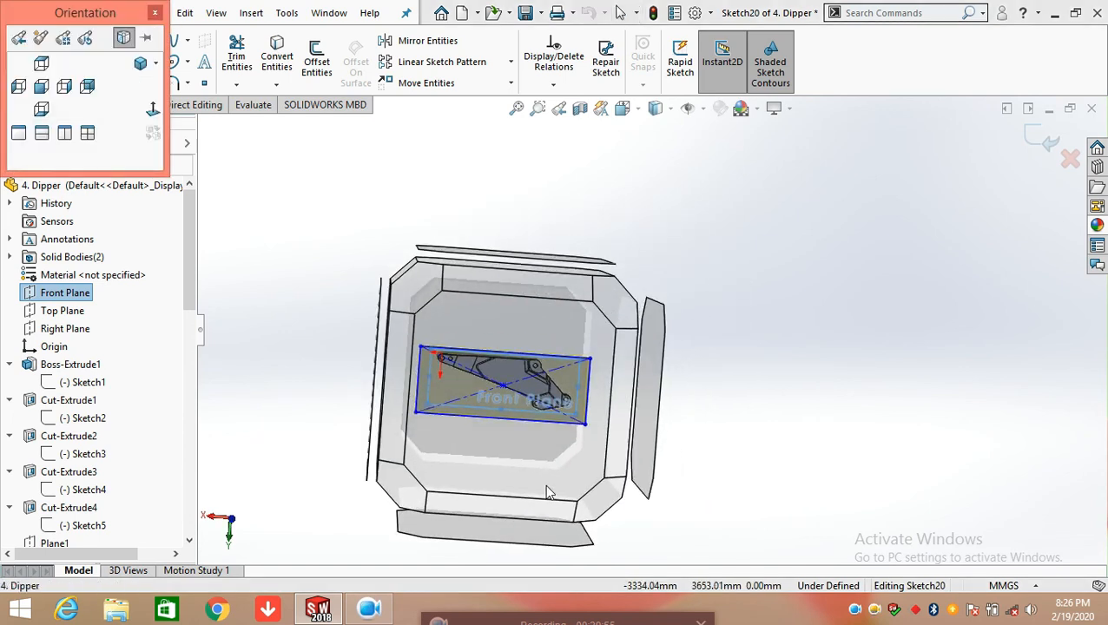
pyautogui.moveTo(537, 448)
pyautogui.click(536, 446)
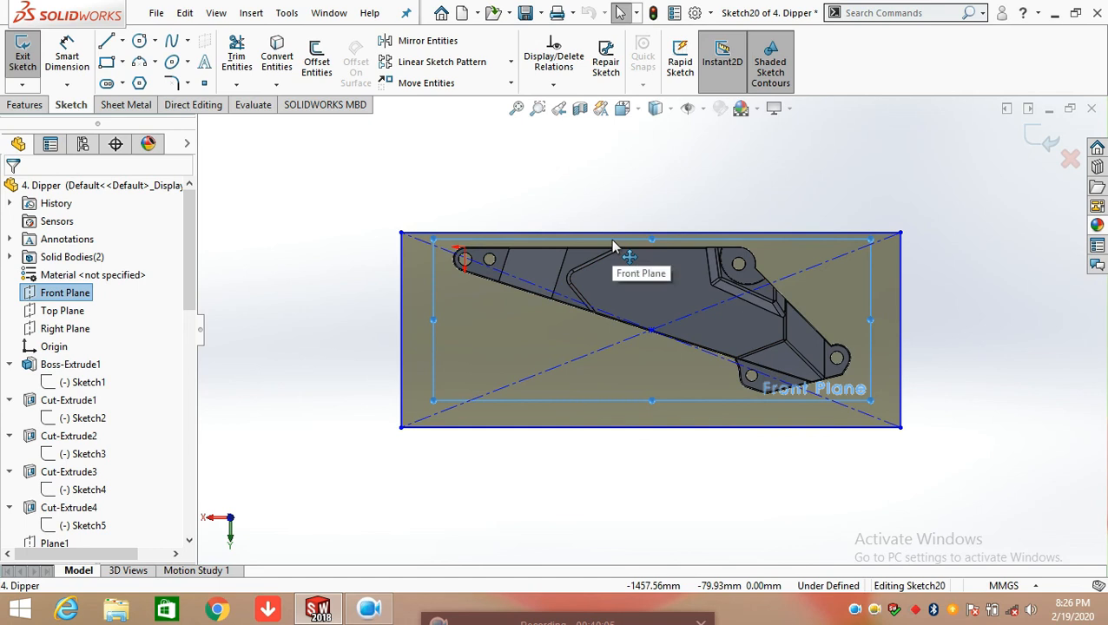
pyautogui.click(1040, 139)
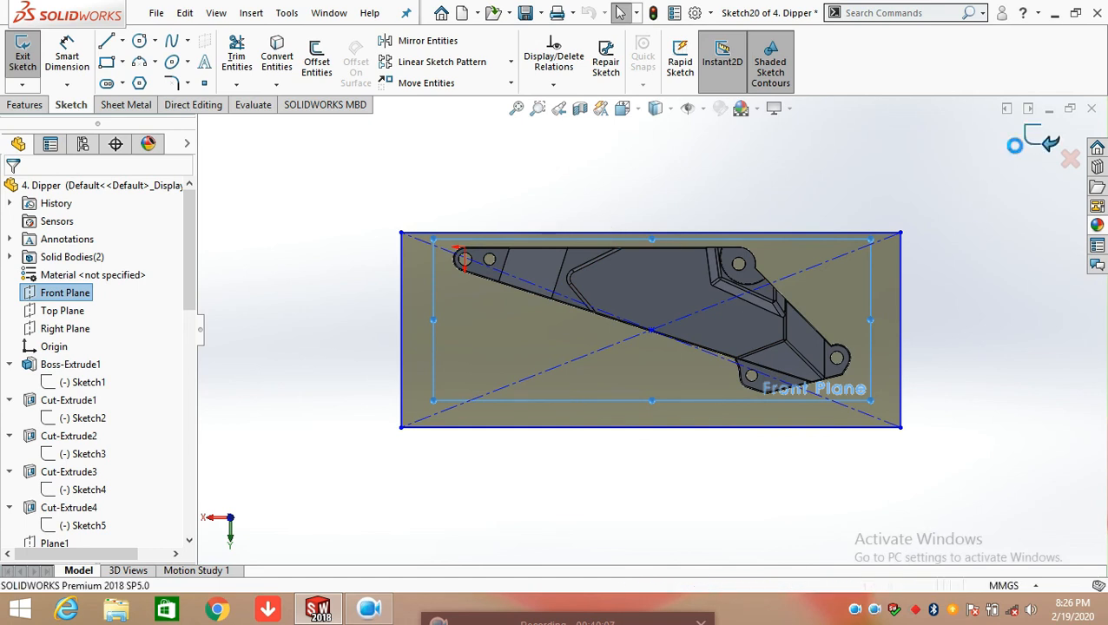
# Open Cut-Extrude10's definition, examine its direction and feature scope on the model, and close it without changes
pyautogui.moveTo(885, 438); pyautogui.dragTo(790, 460, button='middle')
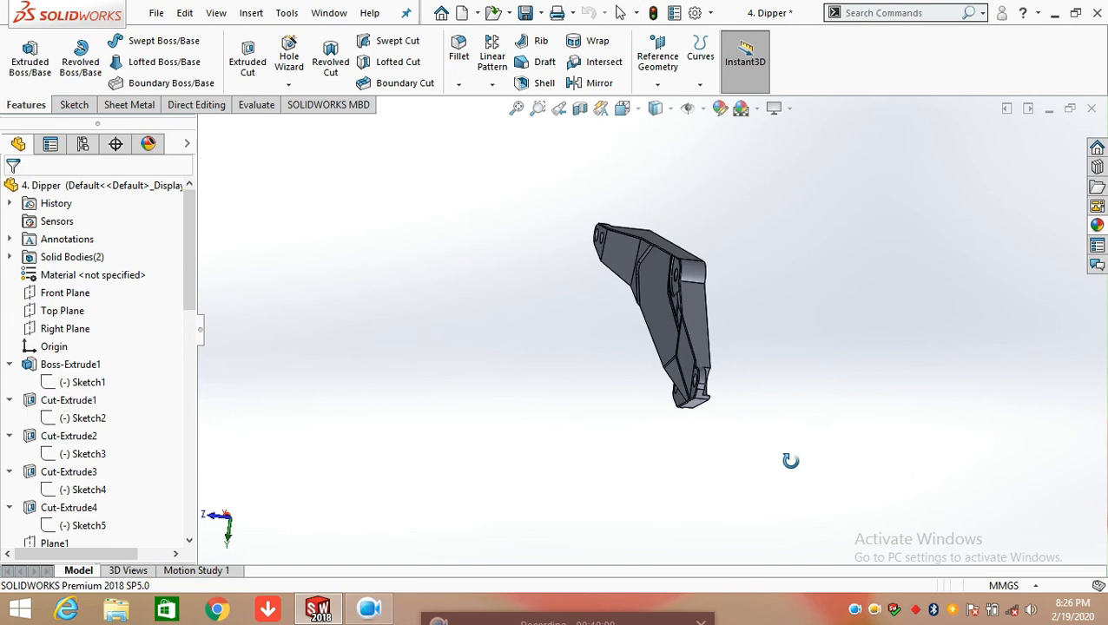
pyautogui.scroll(-12, 151, 492)
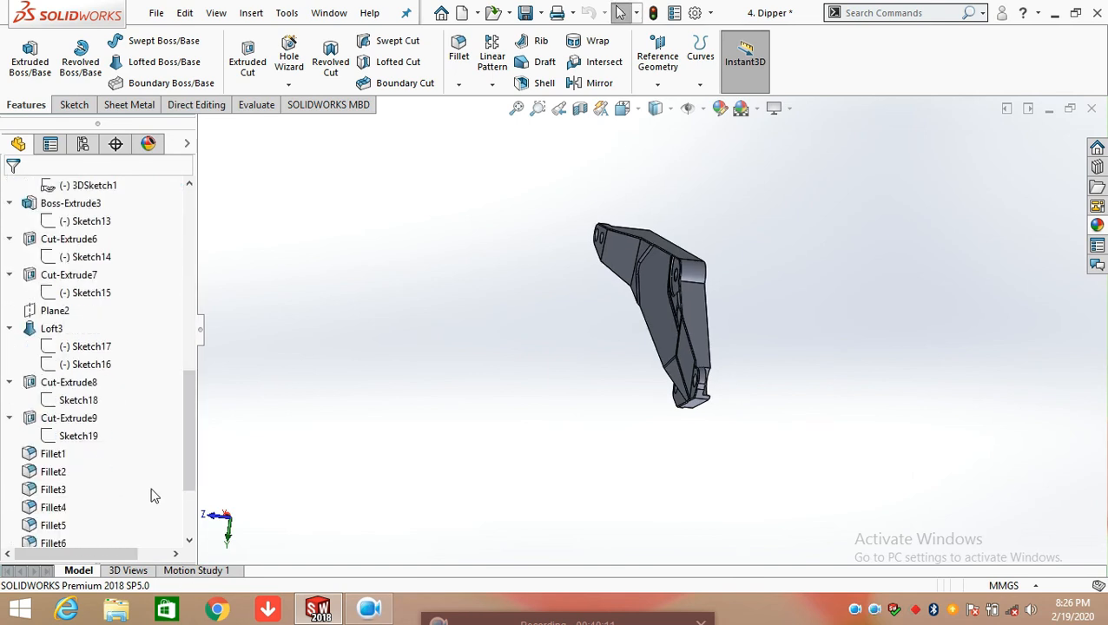
pyautogui.click(74, 438)
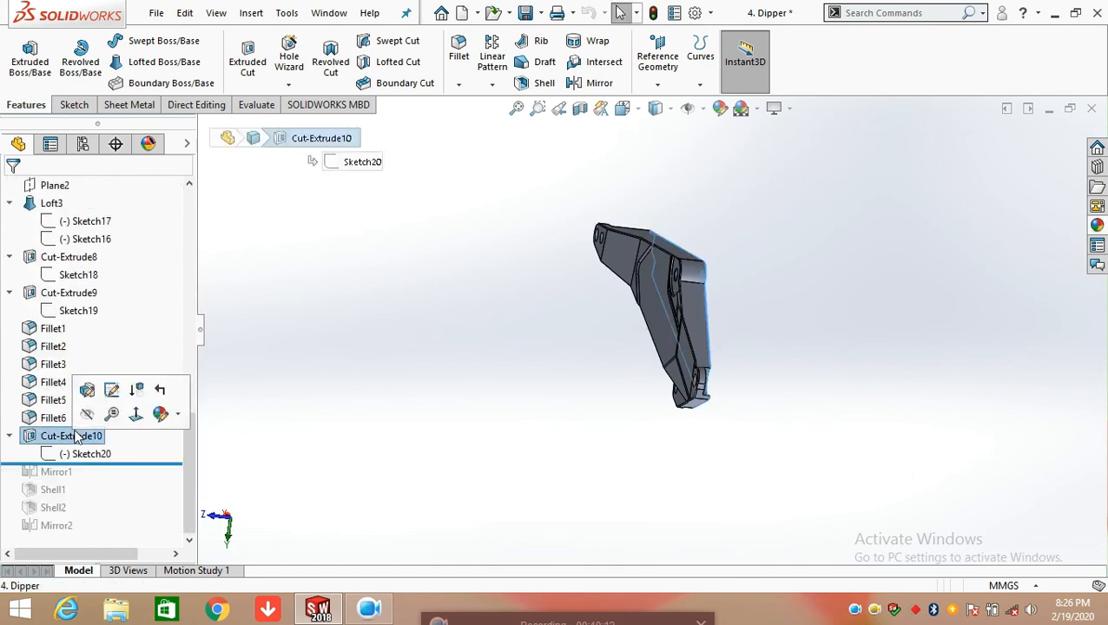
pyautogui.click(82, 392)
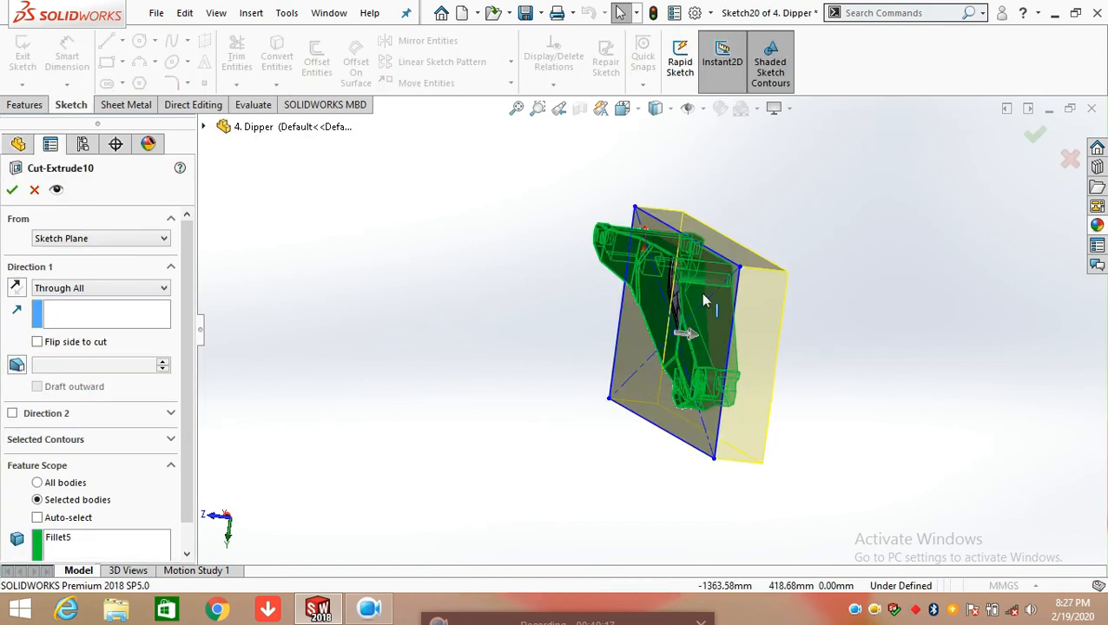
pyautogui.moveTo(694, 278); pyautogui.dragTo(684, 339, button='middle')
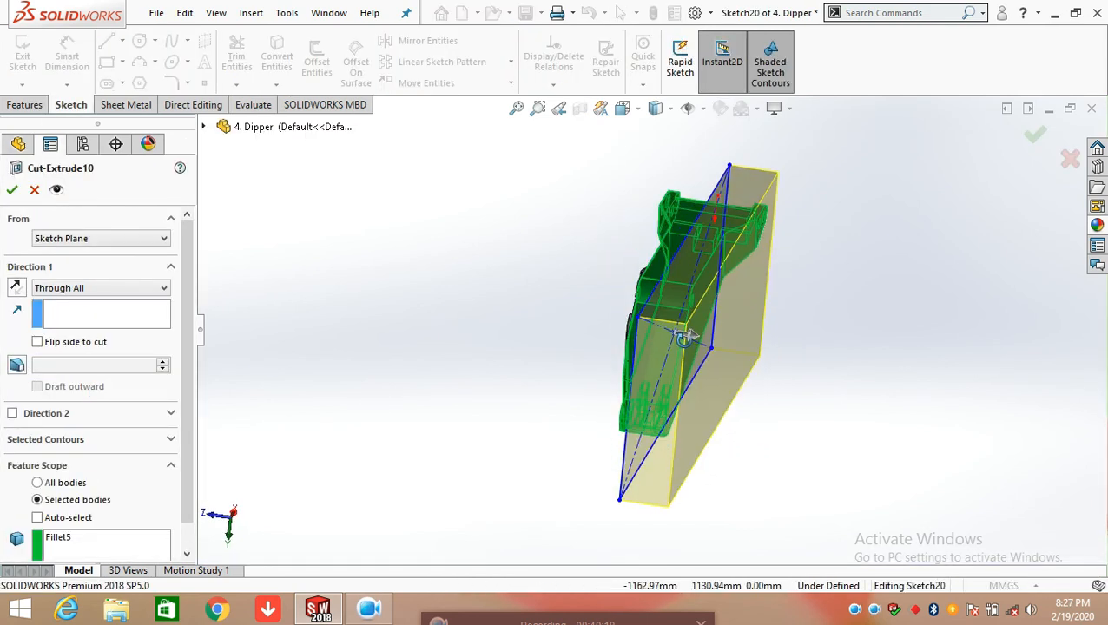
pyautogui.click(35, 191)
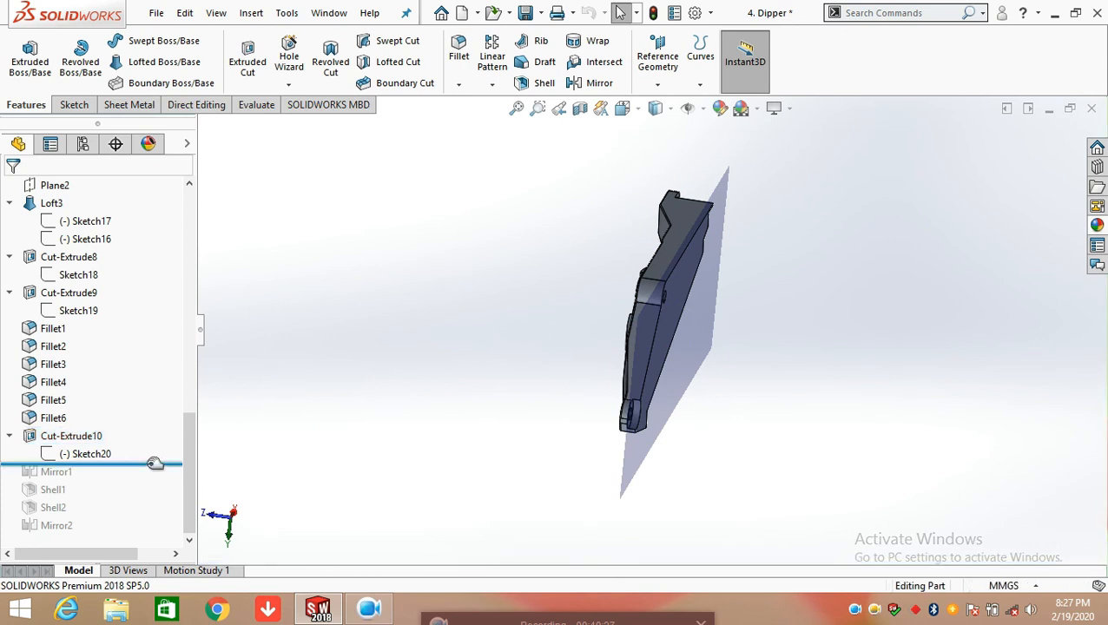
# Roll the feature history forward to include Mirror1, examine its mirror face and mirrored body, and cancel out of its definition
pyautogui.moveTo(152, 464); pyautogui.dragTo(155, 478)
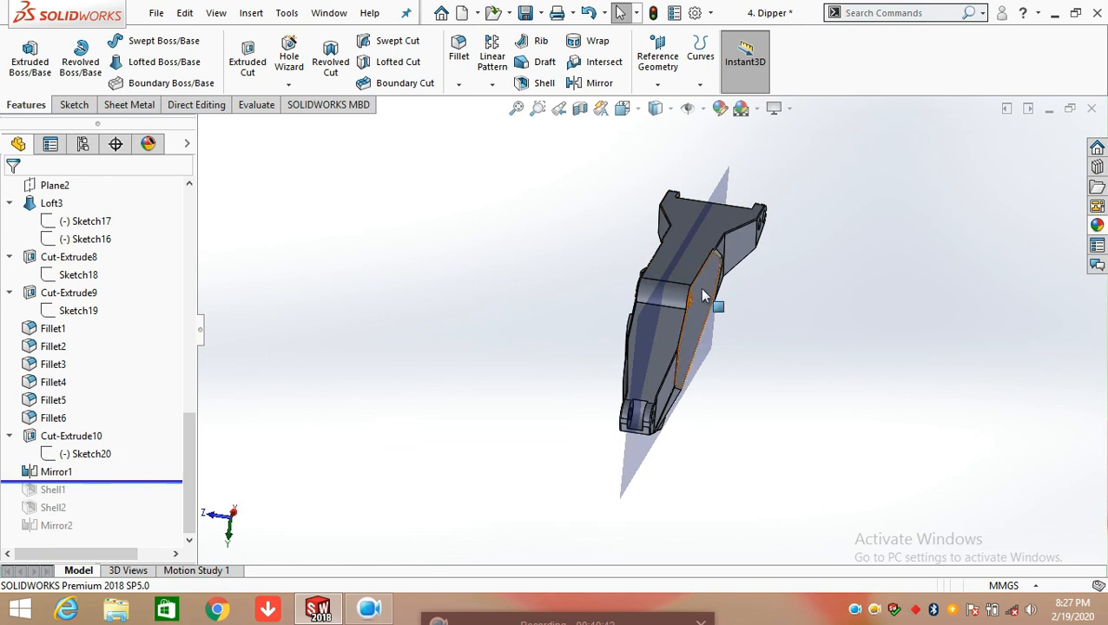
pyautogui.scroll(5, 712, 299)
pyautogui.scroll(-4, 727, 259)
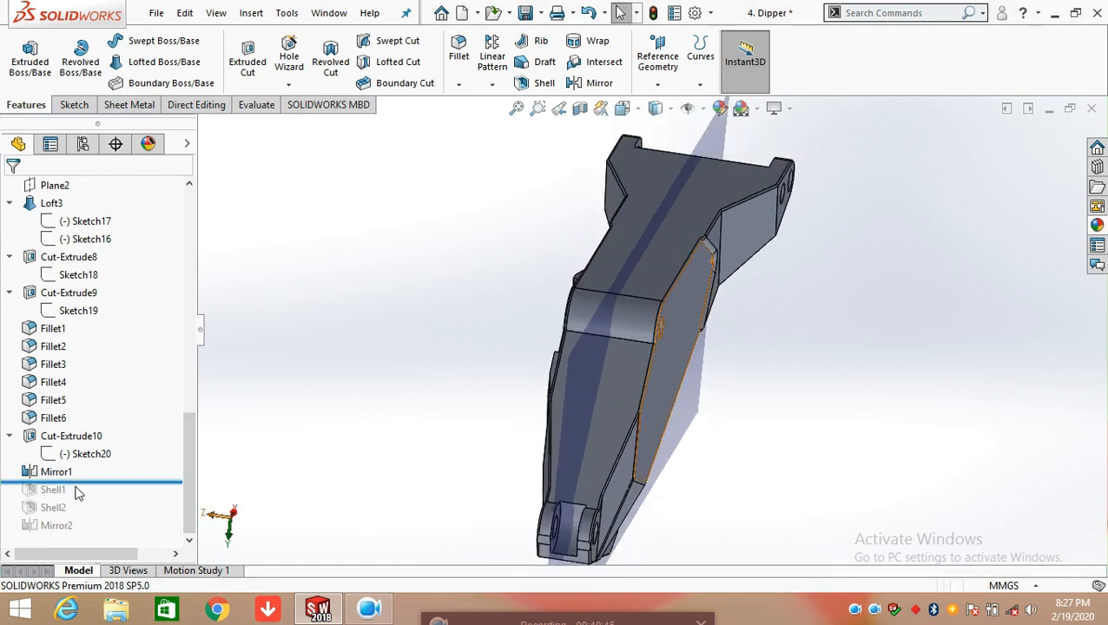
pyautogui.click(69, 470)
pyautogui.click(77, 422)
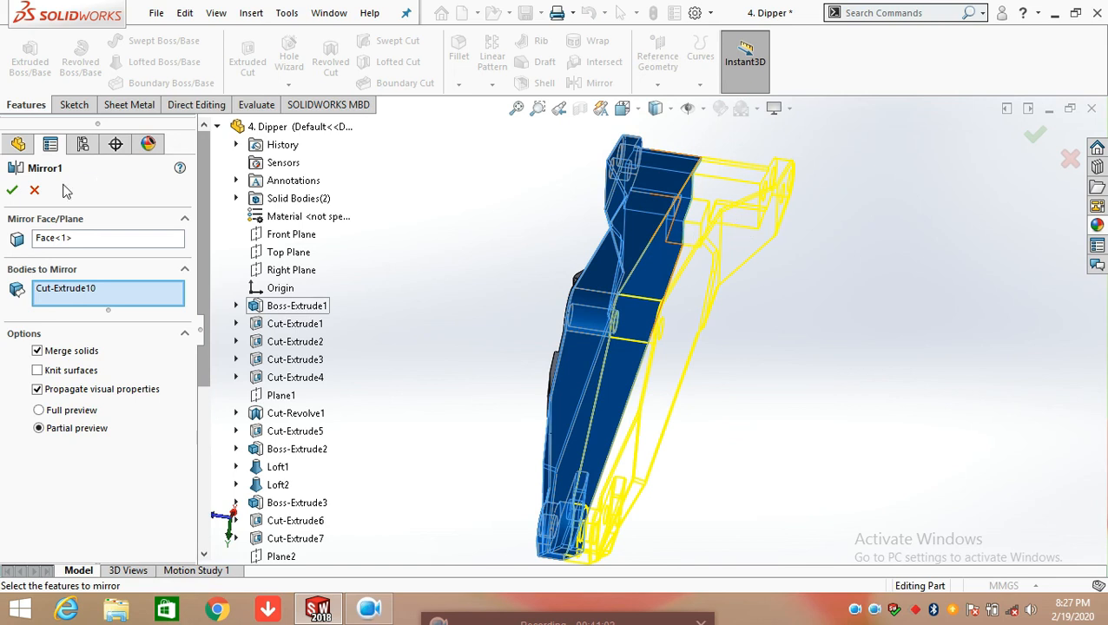
pyautogui.click(35, 190)
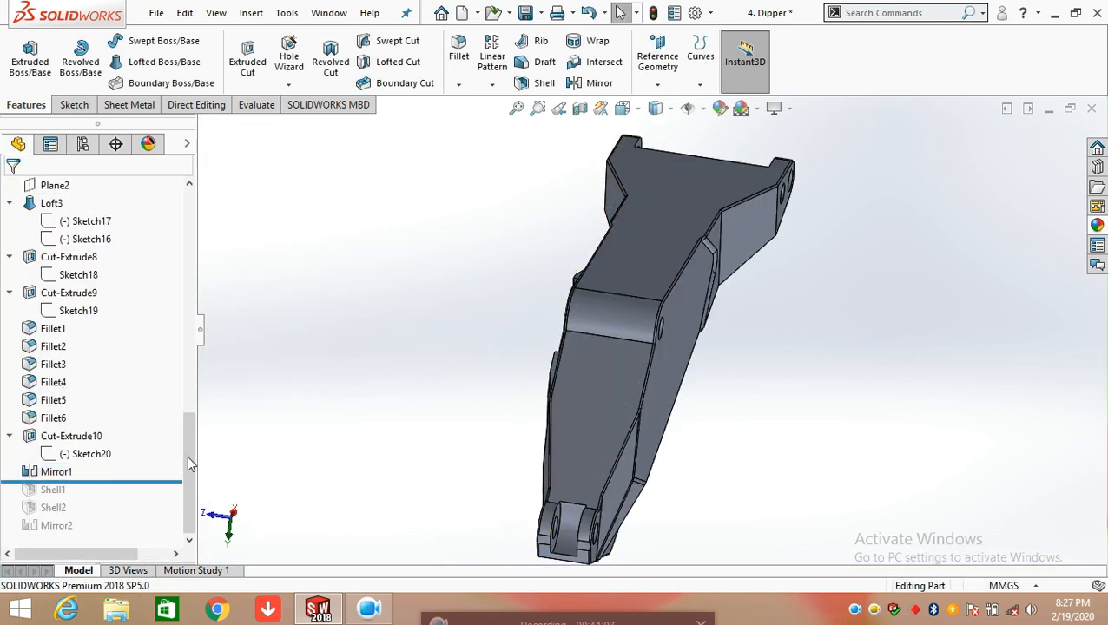
# Roll the feature history forward to include Shell1 and open its definition, bringing the notch with the removed faces into close view
pyautogui.moveTo(135, 480); pyautogui.dragTo(136, 493)
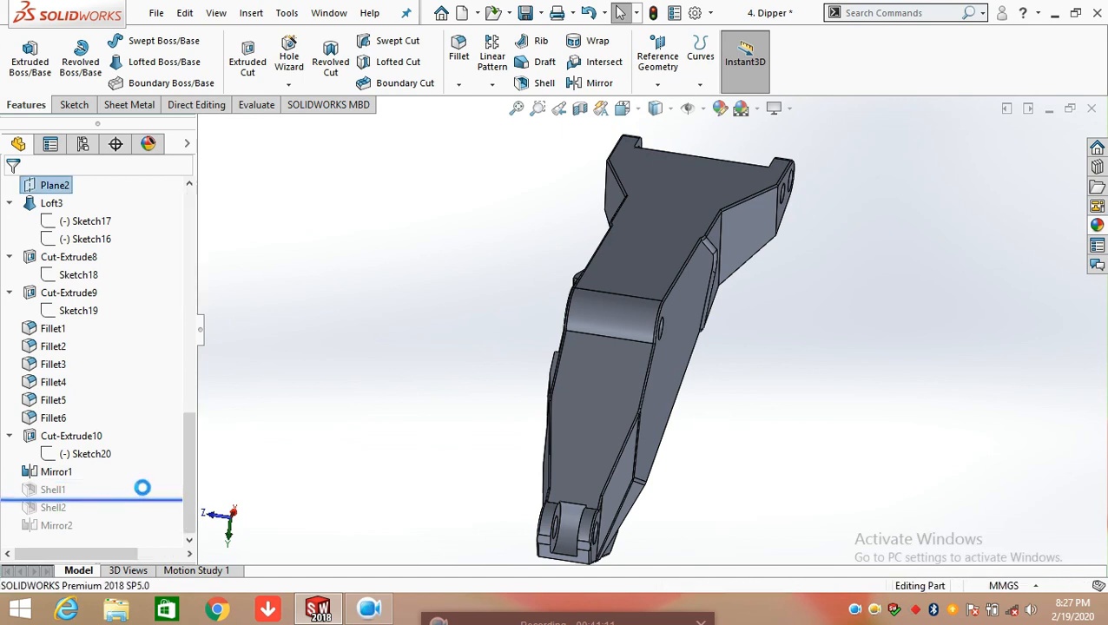
pyautogui.click(52, 490)
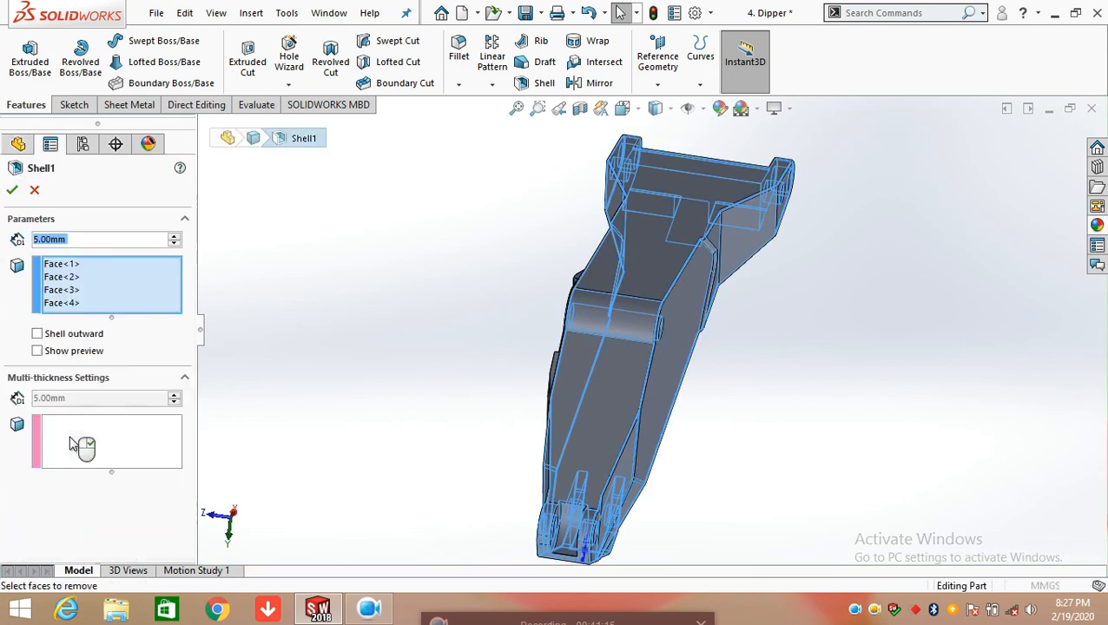
pyautogui.moveTo(435, 344); pyautogui.dragTo(791, 265, button='middle')
pyautogui.scroll(-4, 753, 288)
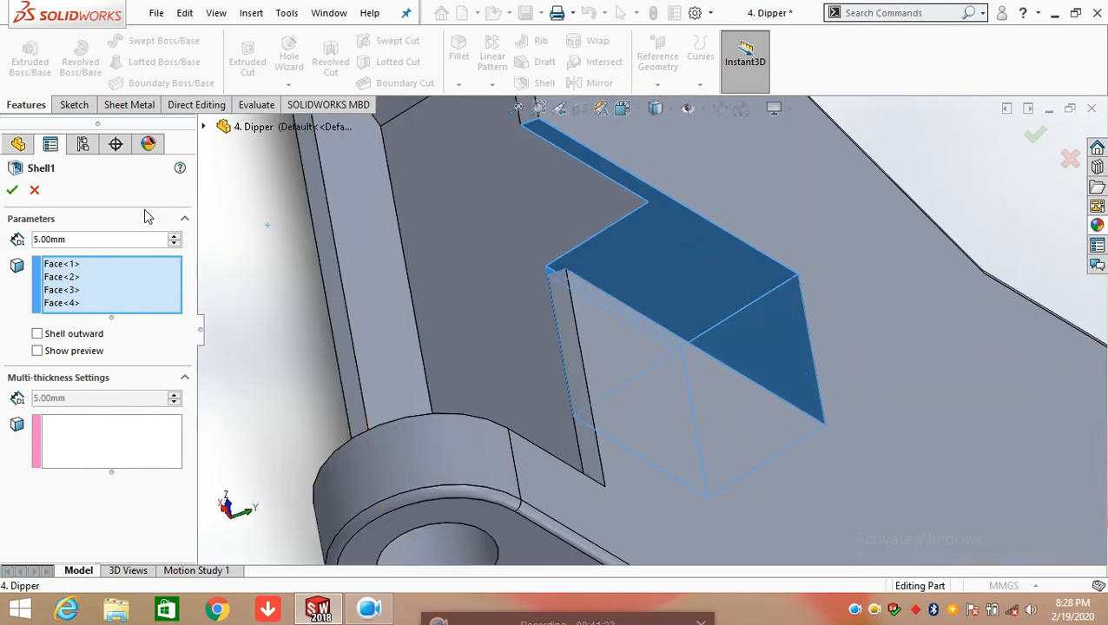
# Identify the first three faces removed by Shell1 on the notch, accept the definition, and inspect the shelled end
pyautogui.click(74, 268)
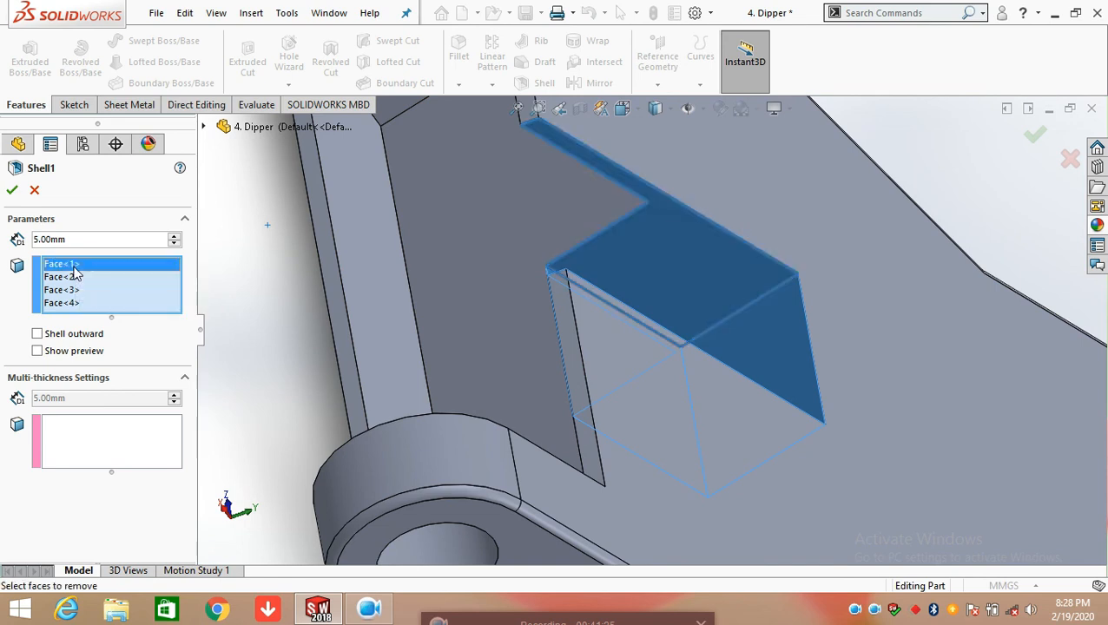
pyautogui.click(71, 280)
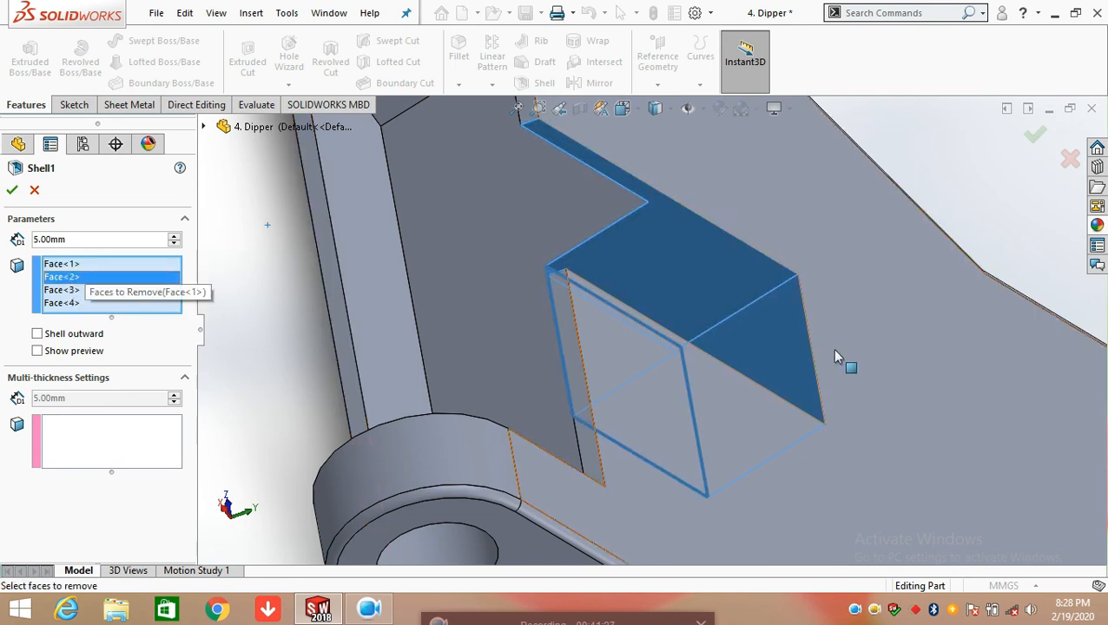
pyautogui.moveTo(708, 349); pyautogui.dragTo(633, 319, button='middle')
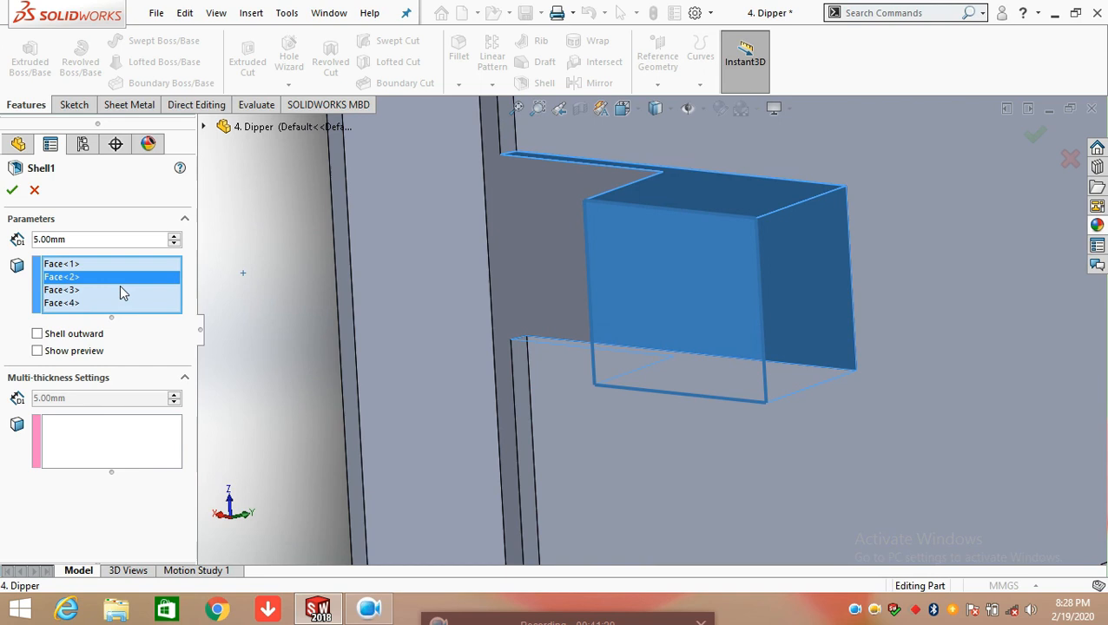
pyautogui.click(66, 291)
pyautogui.moveTo(781, 286); pyautogui.dragTo(798, 327, button='middle')
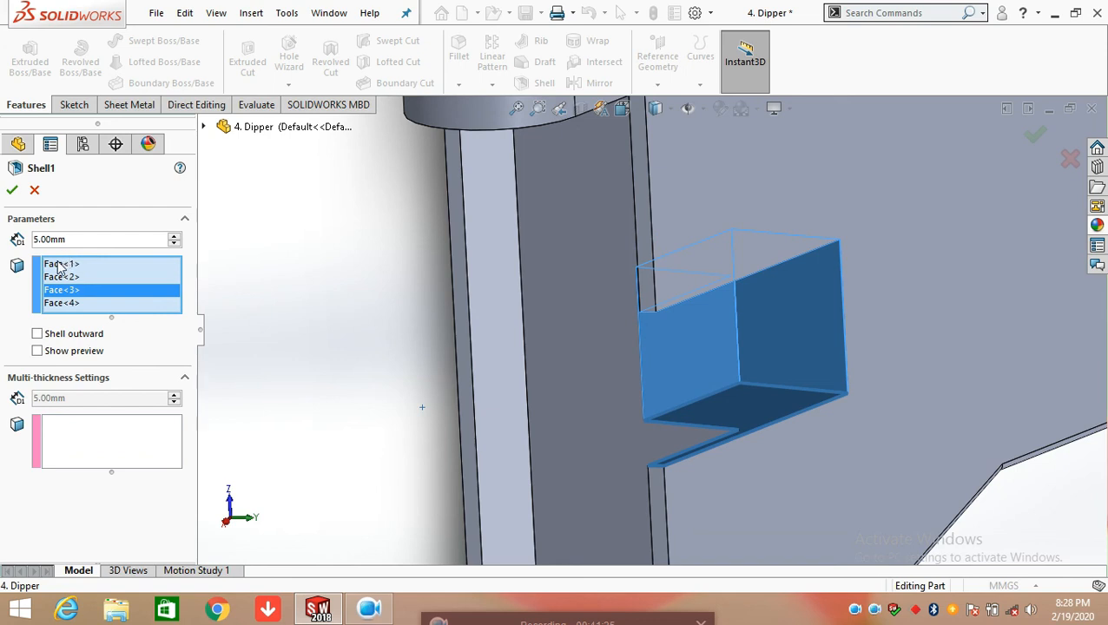
pyautogui.click(12, 190)
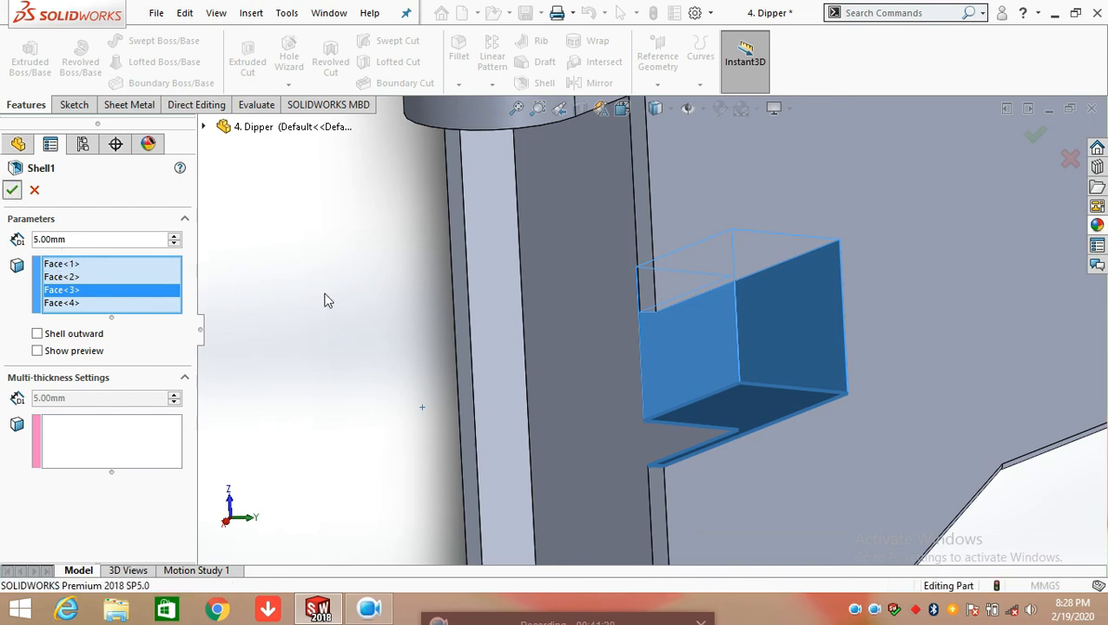
pyautogui.moveTo(725, 411); pyautogui.dragTo(521, 230, button='middle')
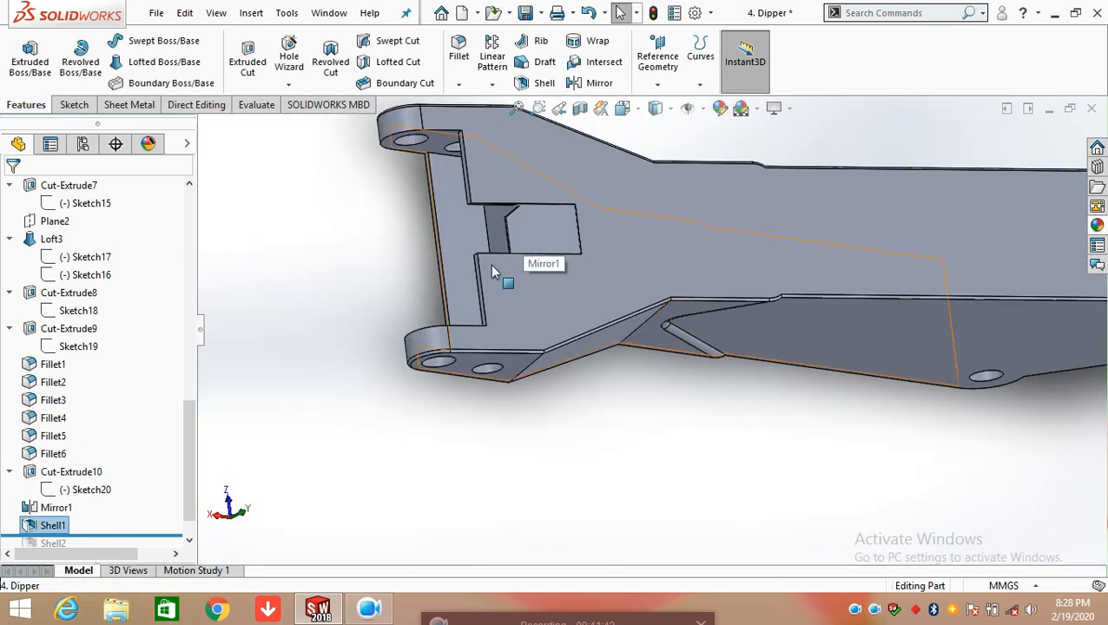
# Roll the feature history forward to include Shell2, examine its removed face on the side boss body with the preview option toggled, and cancel
pyautogui.scroll(-1, 104, 512)
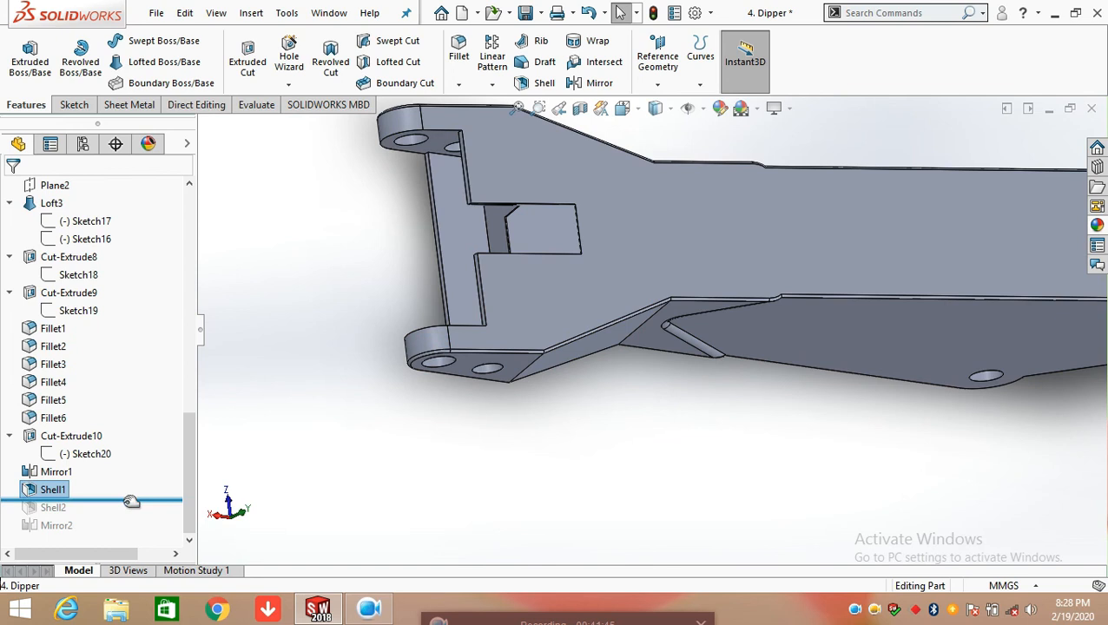
pyautogui.moveTo(131, 502); pyautogui.dragTo(120, 514)
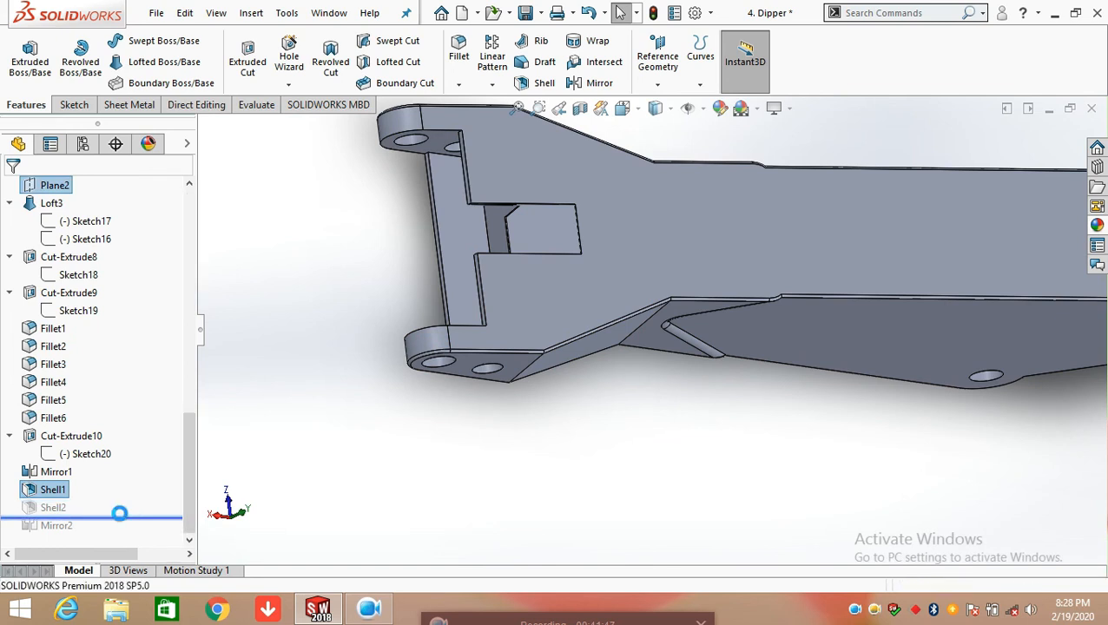
pyautogui.click(61, 505)
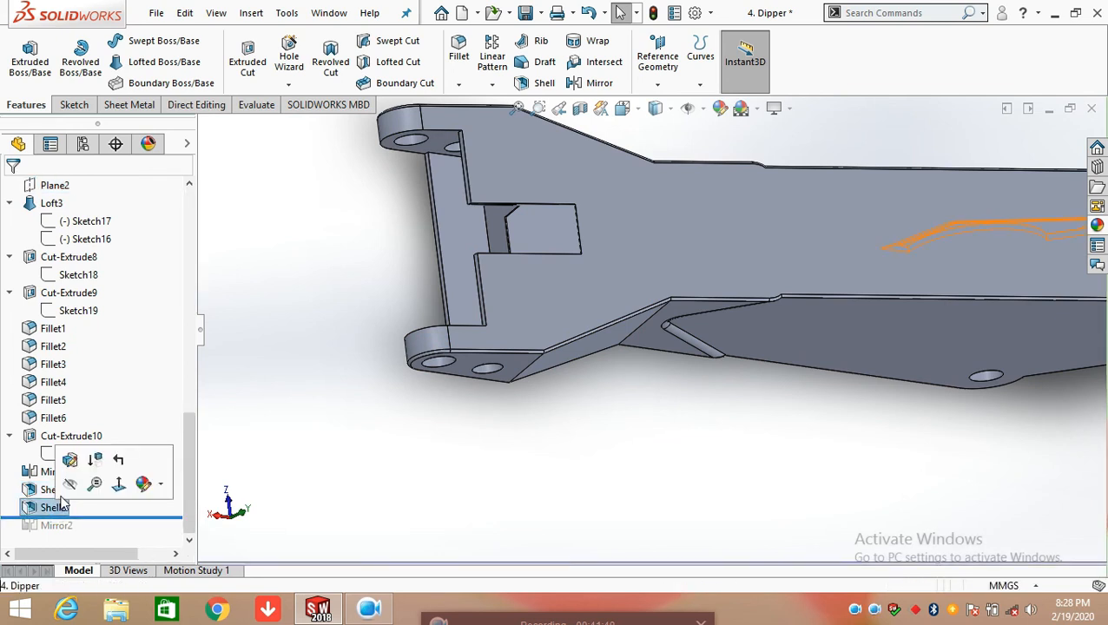
pyautogui.click(69, 460)
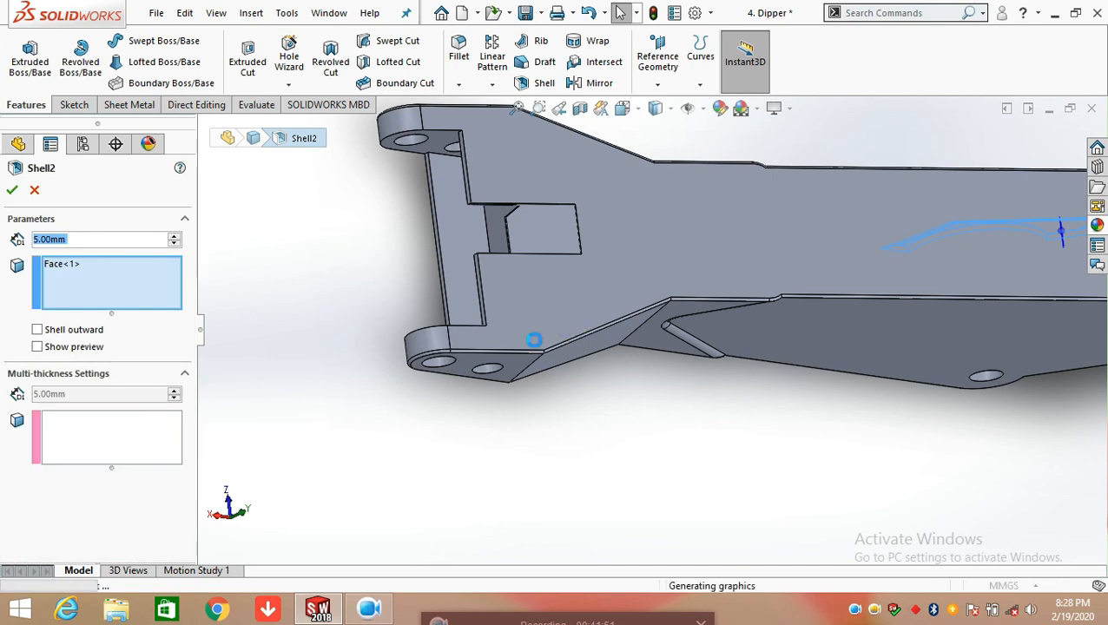
pyautogui.scroll(5, 768, 265)
pyautogui.moveTo(768, 264); pyautogui.dragTo(658, 181, button='middle')
pyautogui.scroll(-4, 725, 242)
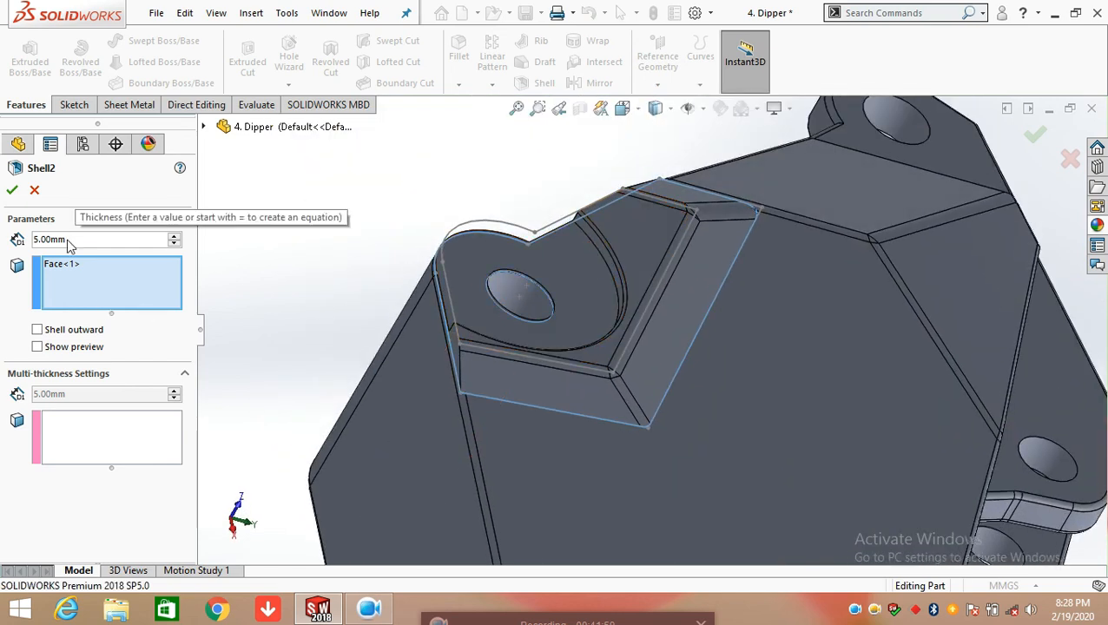
pyautogui.click(40, 347)
pyautogui.moveTo(569, 447); pyautogui.dragTo(566, 353, button='middle')
pyautogui.click(33, 190)
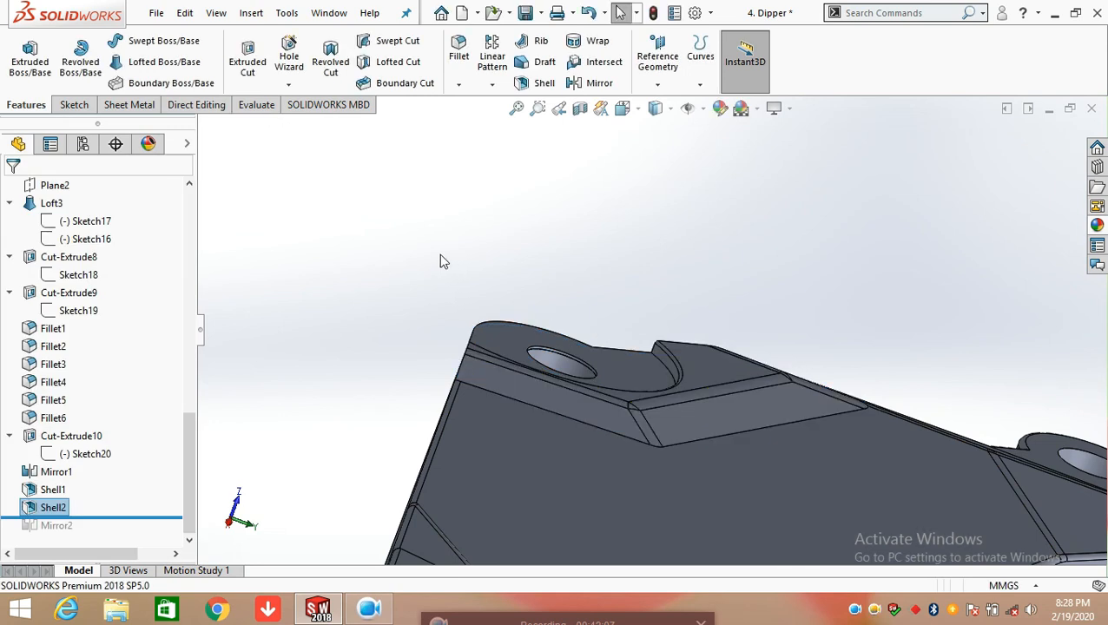
# Roll the feature history forward to include Mirror2, examine its Front Plane mirroring of the Shell2 body, and accept the definition
pyautogui.moveTo(135, 518); pyautogui.dragTo(134, 531)
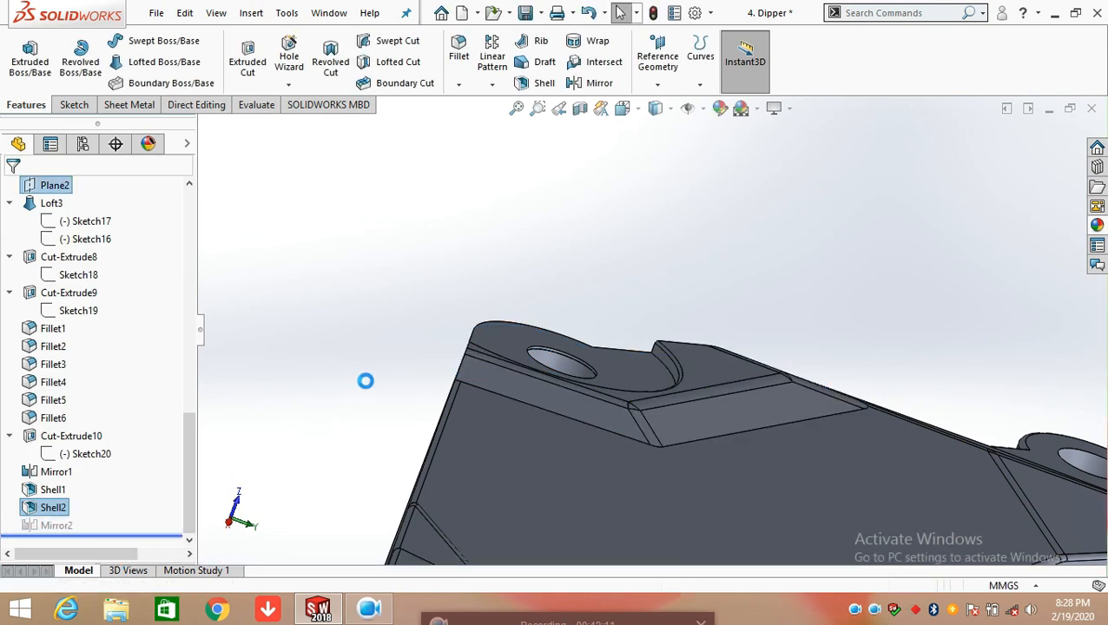
pyautogui.scroll(5, 391, 373)
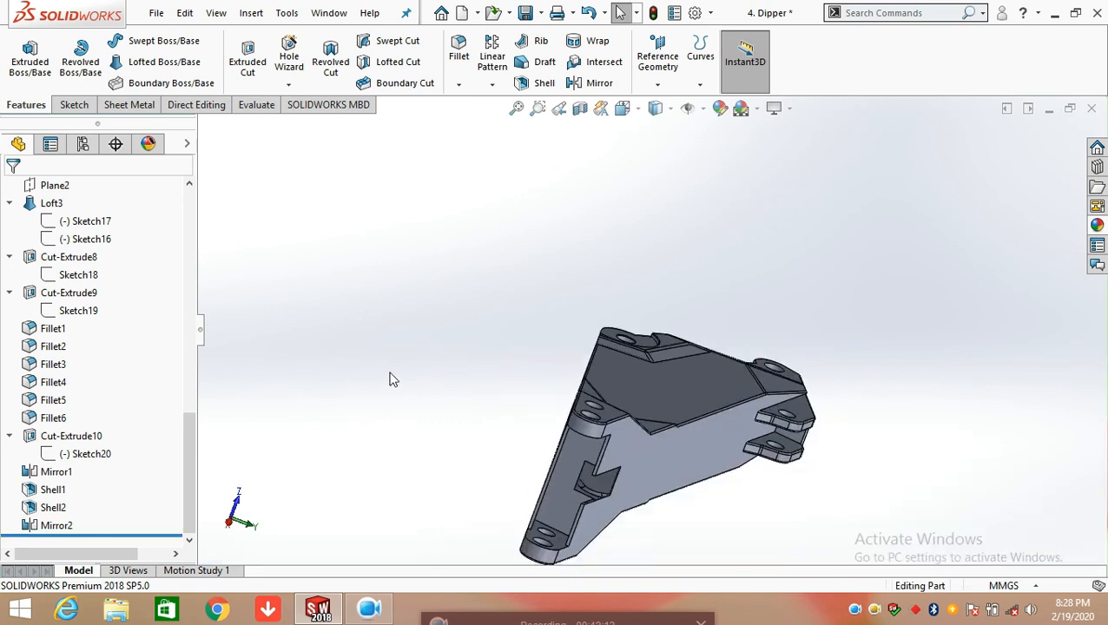
pyautogui.moveTo(392, 375); pyautogui.dragTo(464, 430, button='middle')
pyautogui.click(57, 526)
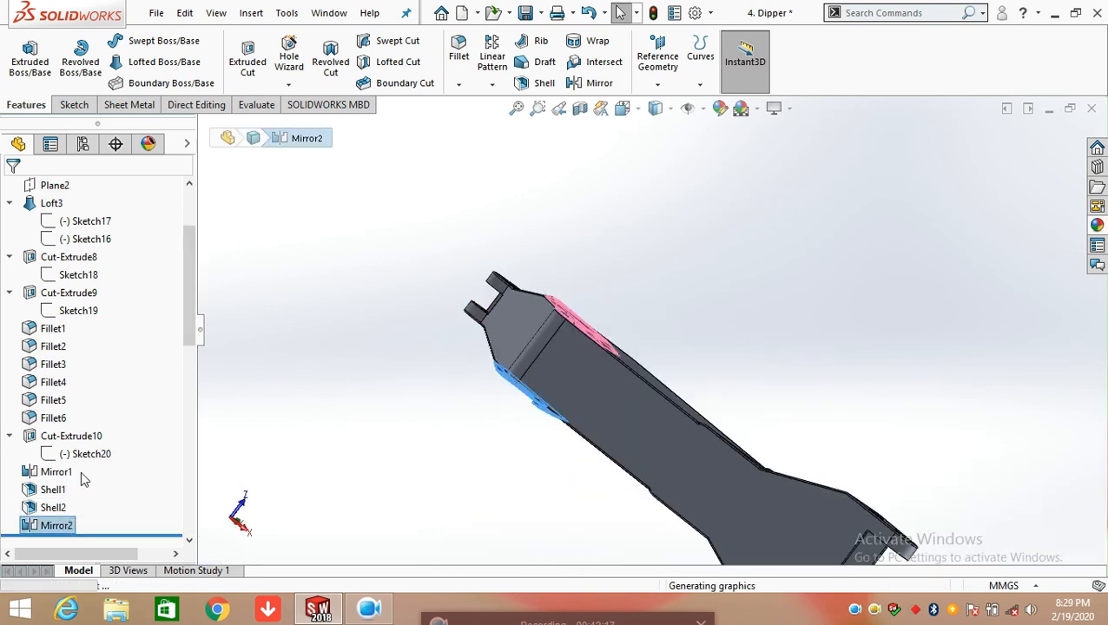
pyautogui.click(81, 470)
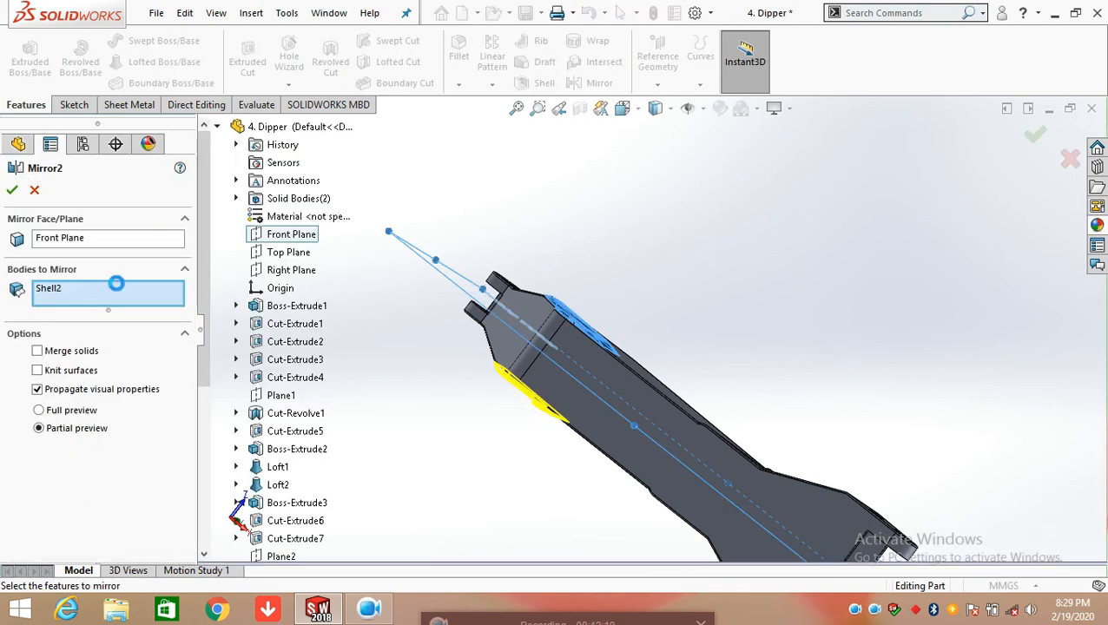
pyautogui.moveTo(446, 460); pyautogui.dragTo(535, 300, button='middle')
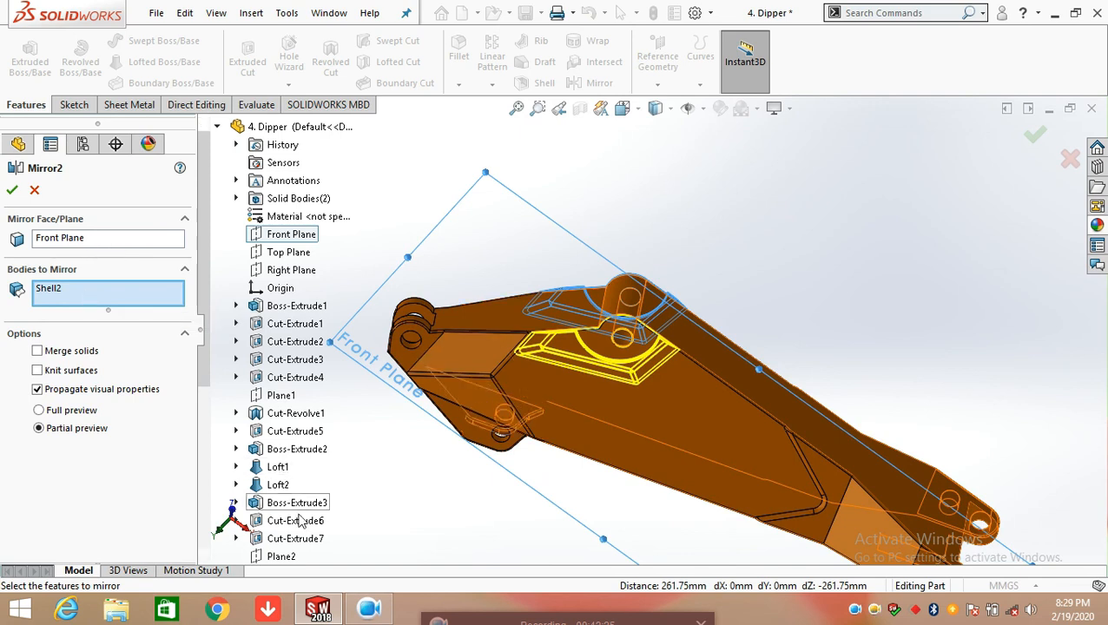
pyautogui.scroll(-5, 265, 486)
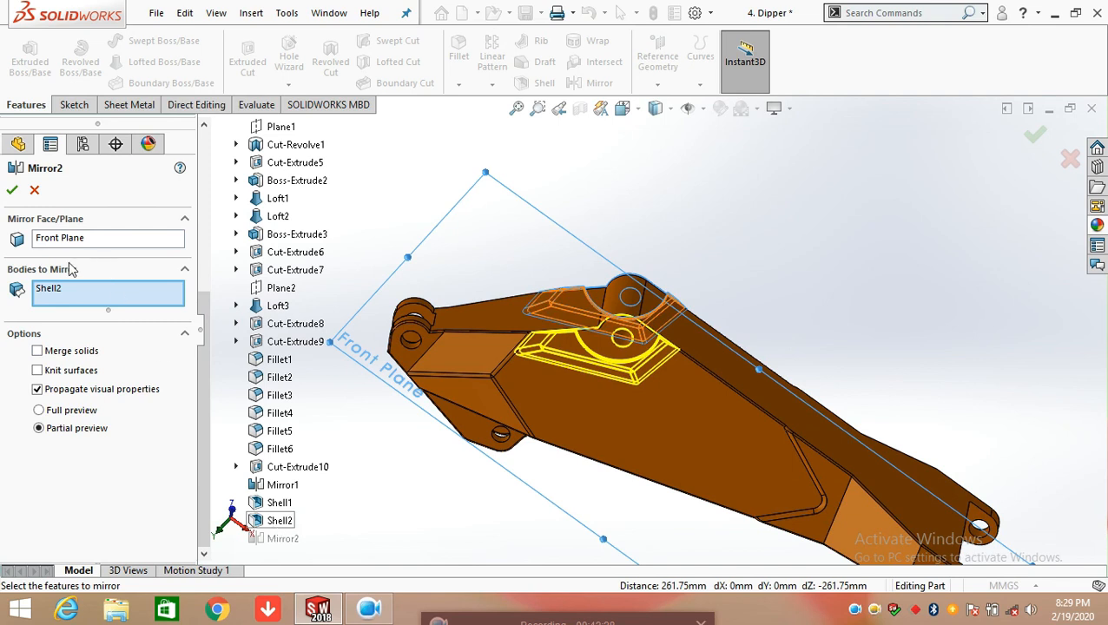
pyautogui.click(11, 191)
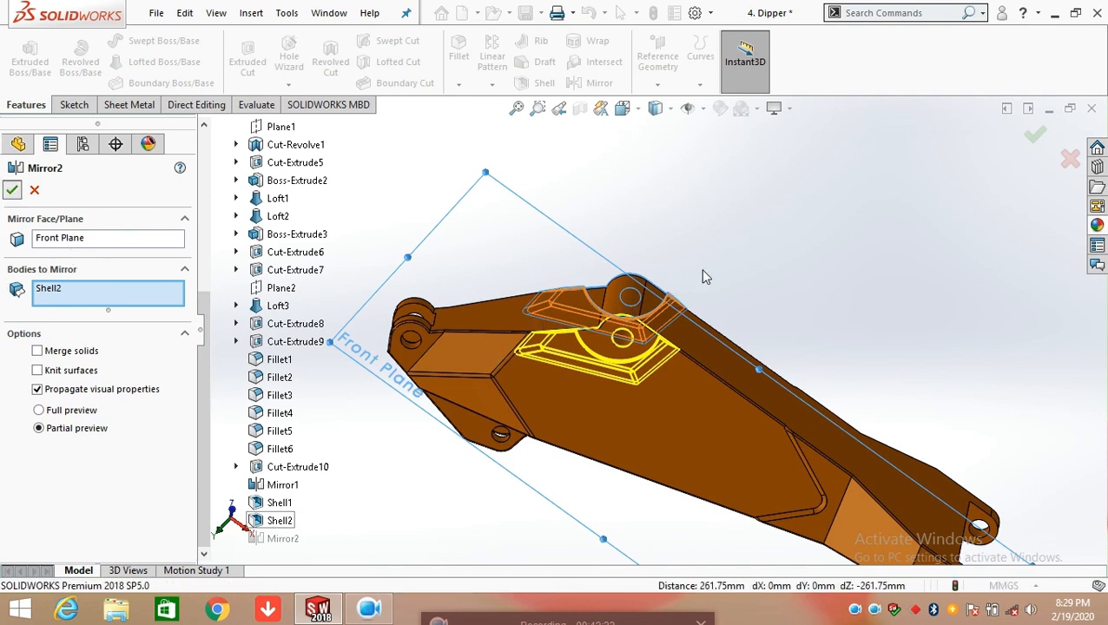
# Collapse the expanded features from Boss-Extrude1 through Loft2 in the feature tree and bring the complete dipper into view
pyautogui.moveTo(766, 330); pyautogui.dragTo(616, 251, button='middle')
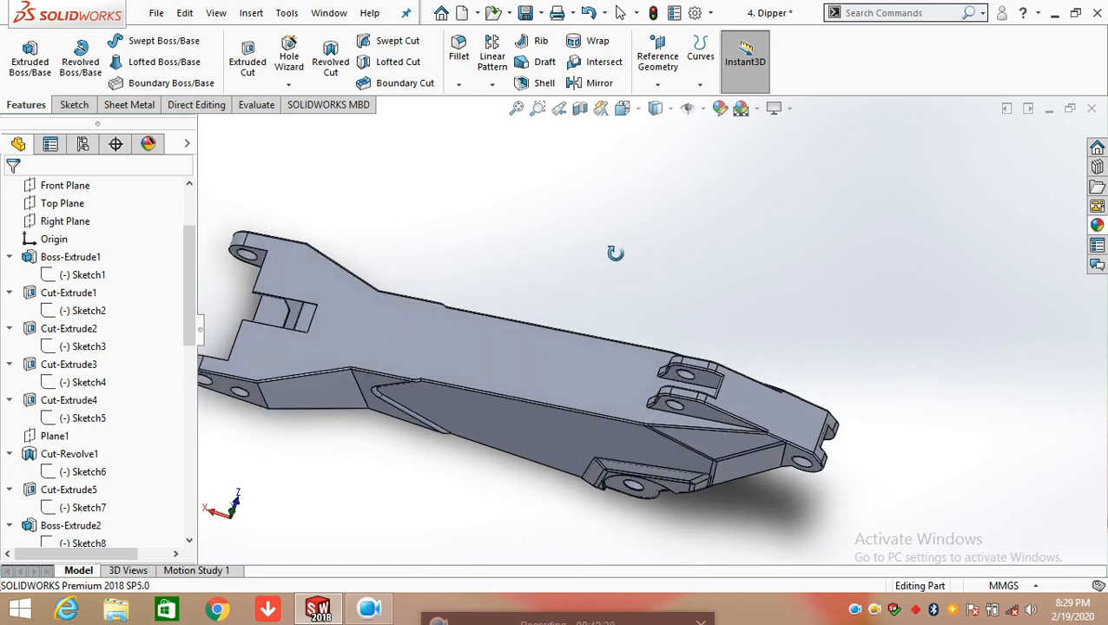
pyautogui.click(9, 258)
pyautogui.click(10, 275)
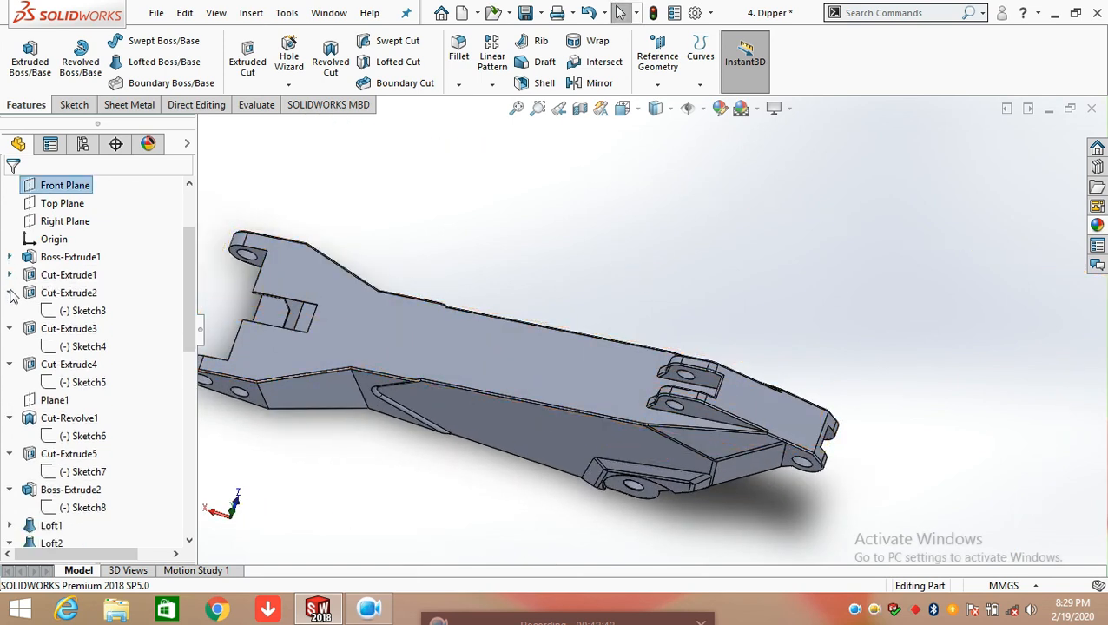
pyautogui.click(10, 293)
pyautogui.click(10, 310)
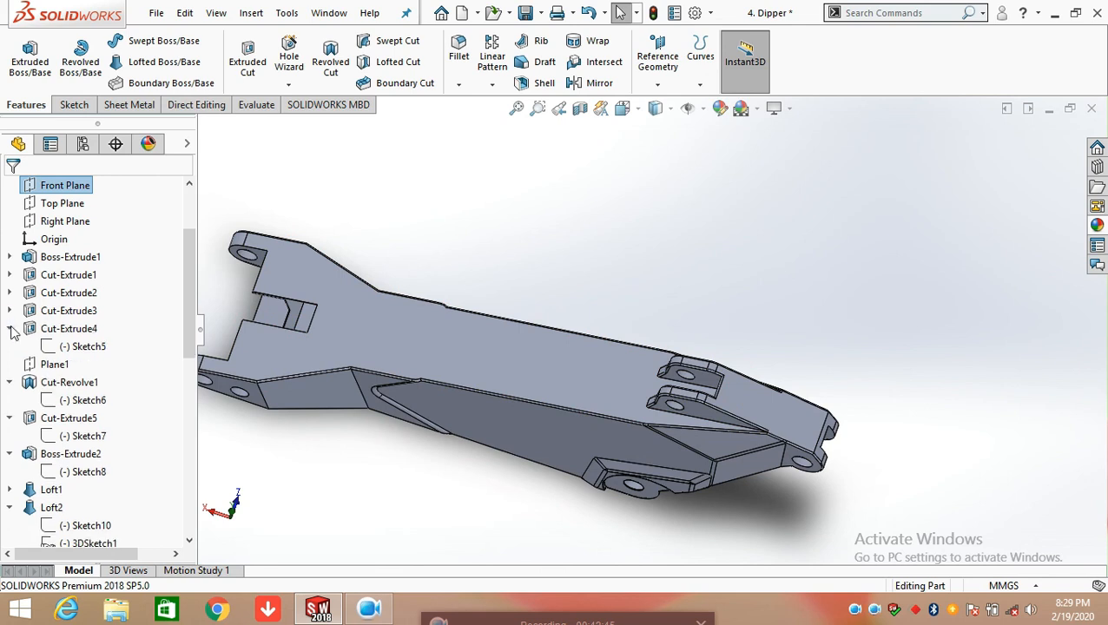
pyautogui.click(10, 329)
pyautogui.click(9, 364)
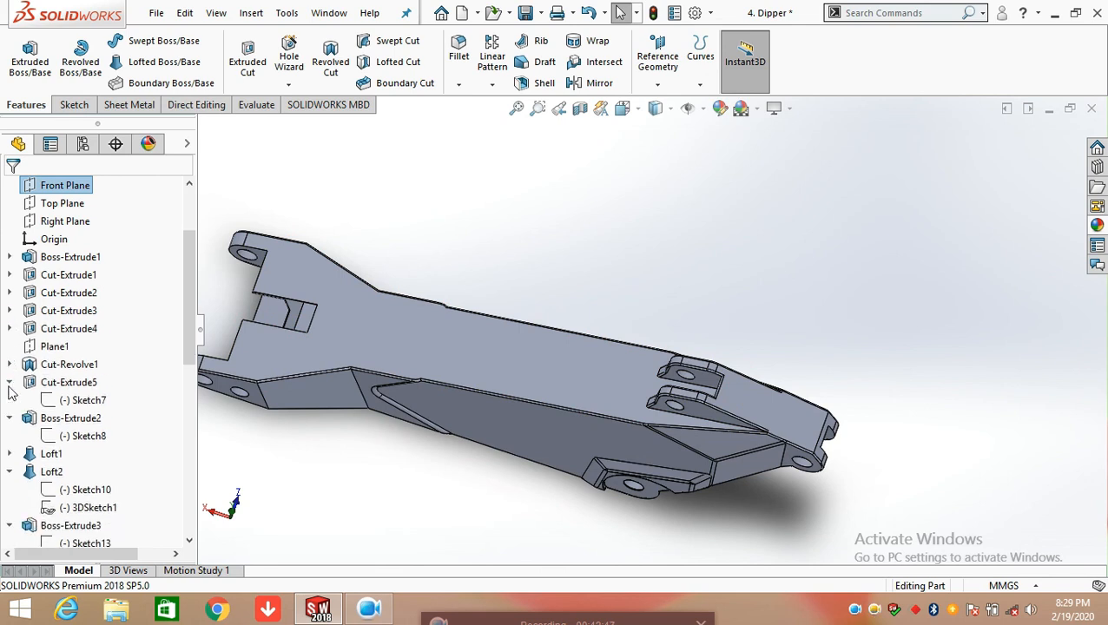
pyautogui.click(10, 383)
pyautogui.click(10, 400)
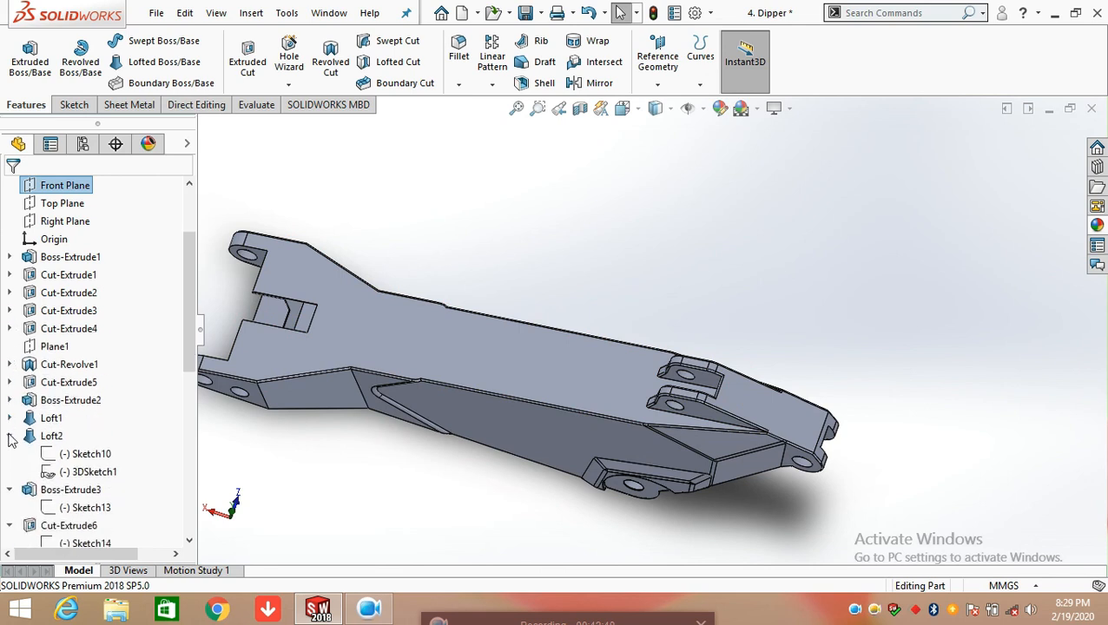
pyautogui.click(9, 435)
pyautogui.scroll(2, 122, 318)
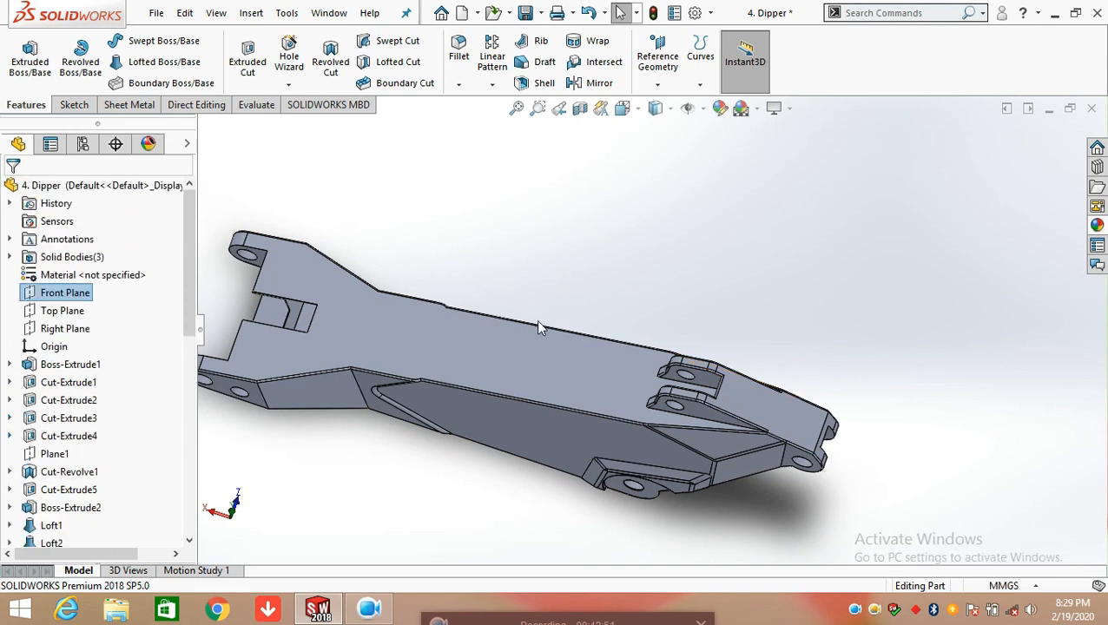
pyautogui.scroll(3, 504, 453)
pyautogui.scroll(-2, 506, 346)
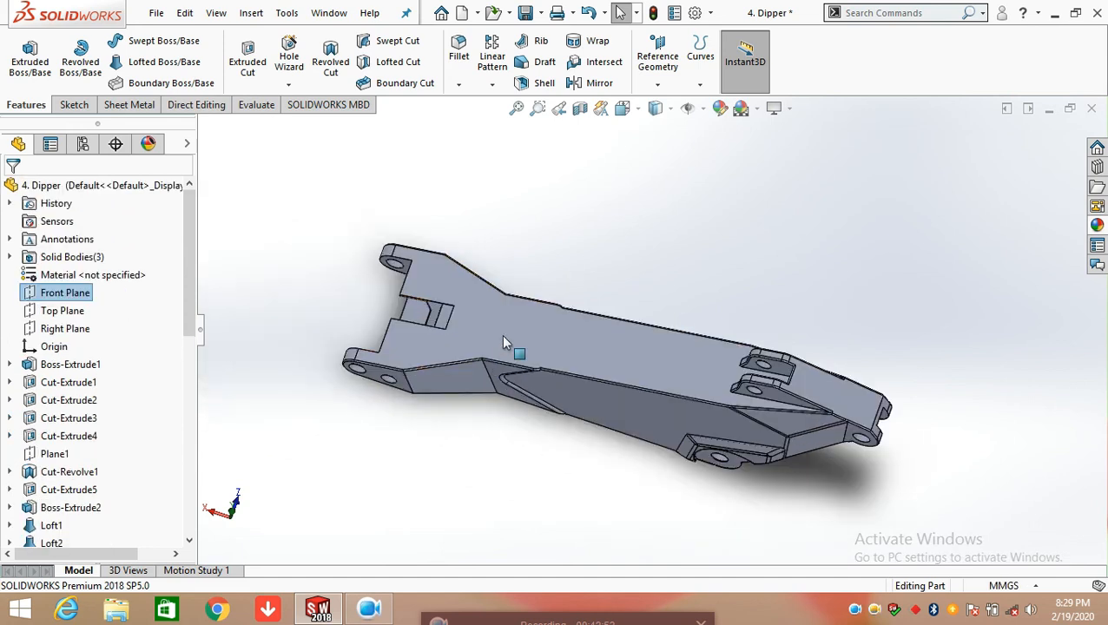